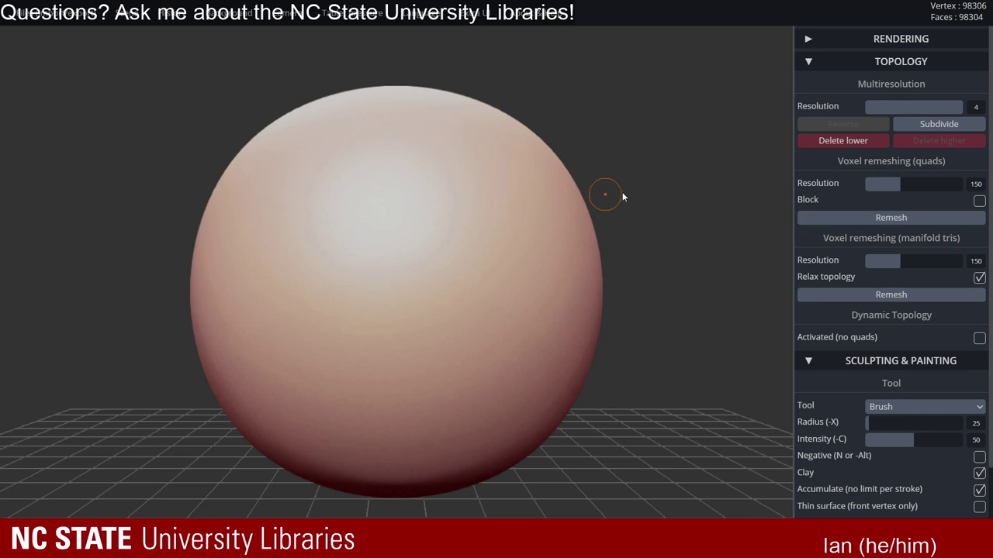
- Collapse the Topology section and sculpt mirrored raised strokes on the sphere's front with the Brush at radius 25
{"action": "left_click", "coordinate": [836, 62]}
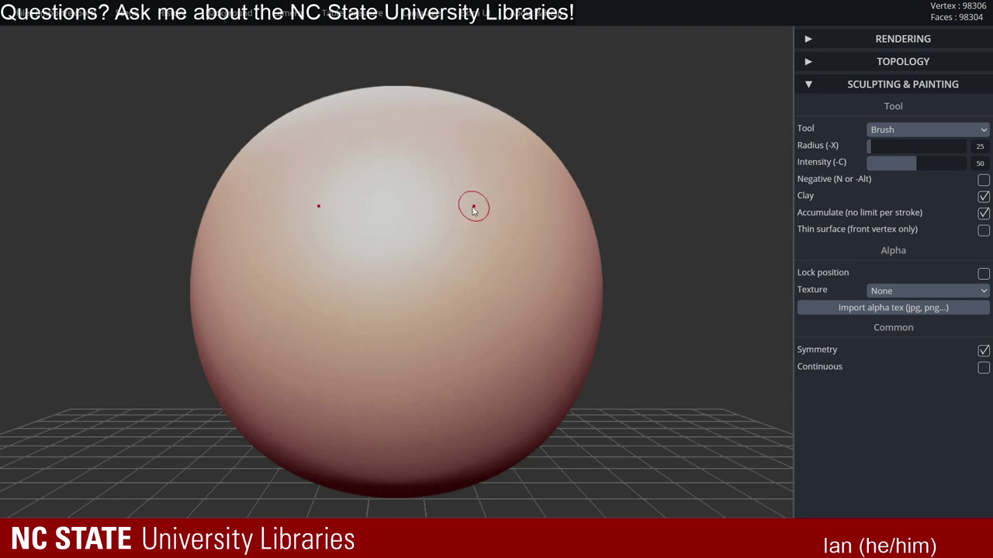
{"action": "mouse_move", "coordinate": [469, 199]}
{"action": "left_mouse_down"}
{"action": "mouse_move", "coordinate": [459, 217]}
{"action": "mouse_move", "coordinate": [463, 295]}
{"action": "left_mouse_up"}
{"action": "left_click_drag", "start_coordinate": [617, 197], "coordinate": [521, 231]}
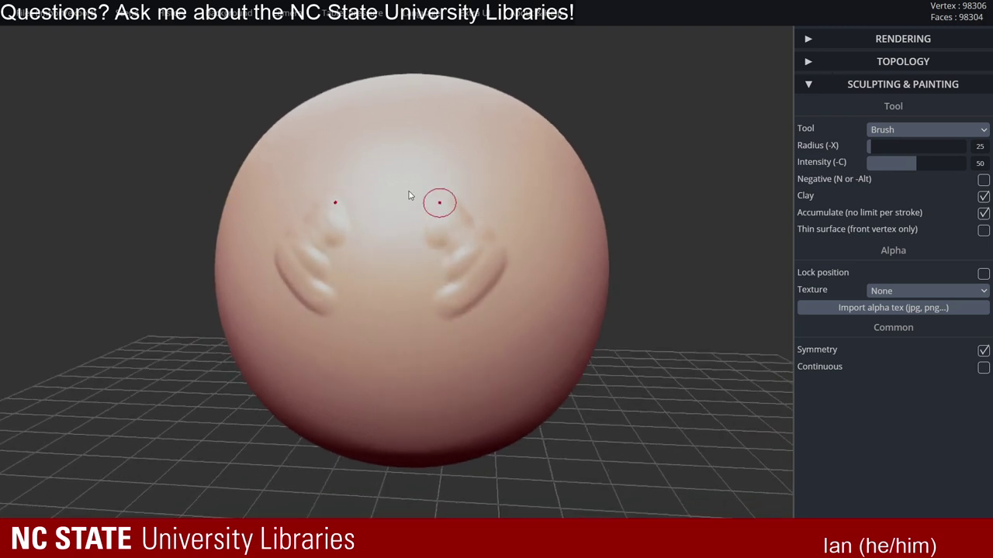
- Set the brush radius to 81, then sculpt mirrored brow ridges and carve hollow eye sockets into the sphere's front
{"action": "key", "text": "x"}
{"action": "mouse_move", "coordinate": [436, 199]}
{"action": "left_mouse_down"}
{"action": "mouse_move", "coordinate": [430, 207]}
{"action": "mouse_move", "coordinate": [539, 244]}
{"action": "mouse_move", "coordinate": [485, 139]}
{"action": "mouse_move", "coordinate": [530, 219]}
{"action": "left_mouse_up"}
{"action": "right_click_drag", "start_coordinate": [530, 220], "coordinate": [435, 233]}
{"action": "mouse_move", "coordinate": [454, 233]}
{"action": "left_mouse_down", "text": "alt"}
{"action": "mouse_move", "coordinate": [461, 253]}
{"action": "mouse_move", "coordinate": [449, 246]}
{"action": "left_mouse_up", "text": "alt"}
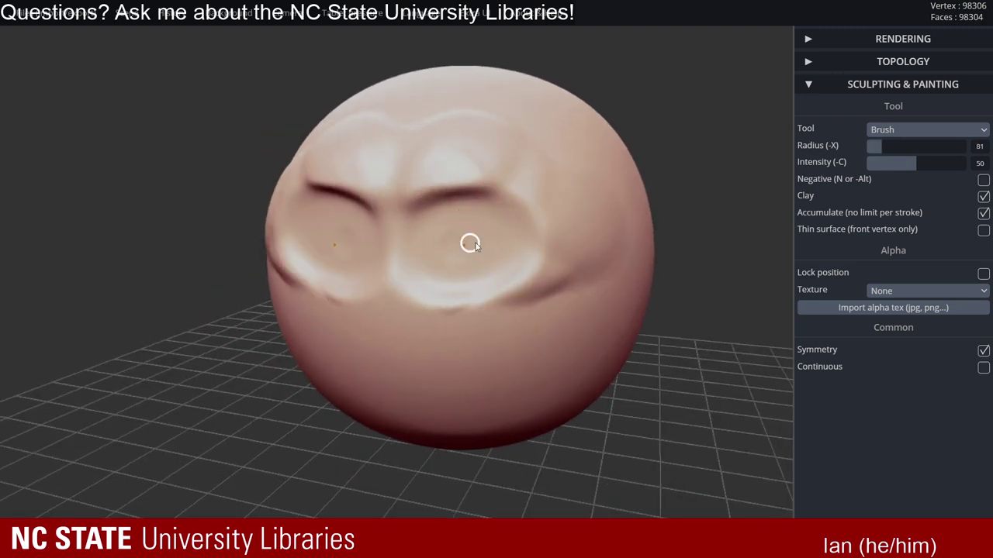
{"action": "right_click_drag", "start_coordinate": [470, 243], "coordinate": [514, 246]}
{"action": "mouse_move", "coordinate": [419, 208]}
{"action": "left_mouse_down"}
{"action": "mouse_move", "coordinate": [474, 209]}
{"action": "mouse_move", "coordinate": [459, 247]}
{"action": "mouse_move", "coordinate": [462, 233]}
{"action": "mouse_move", "coordinate": [496, 231]}
{"action": "left_mouse_up"}
{"action": "right_click_drag", "start_coordinate": [528, 252], "coordinate": [562, 238]}
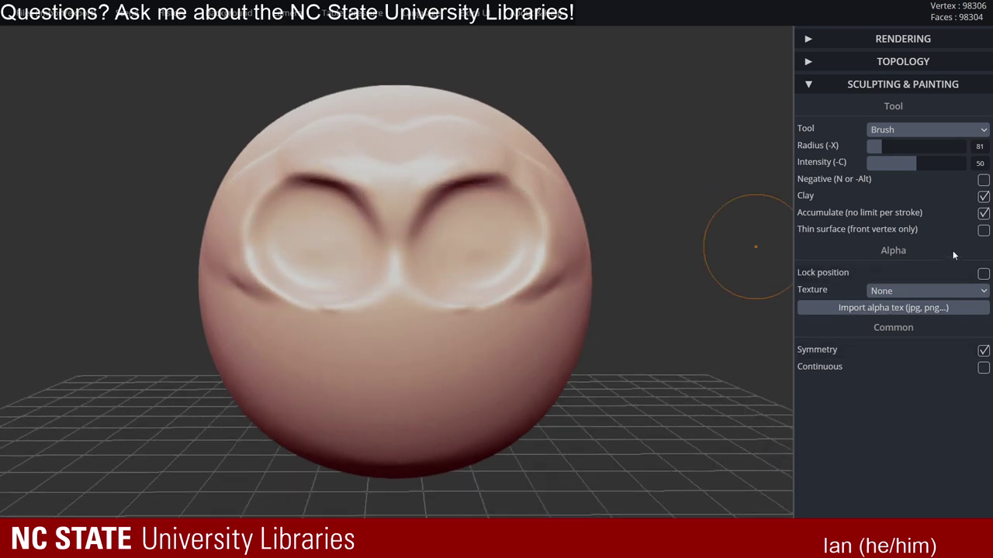
- Reduce the brush radius to 58 and sculpt mirrored eyeballs and upper eyelids inside the eye sockets
{"action": "left_click", "coordinate": [983, 196]}
{"action": "right_click_drag", "start_coordinate": [592, 261], "coordinate": [468, 277]}
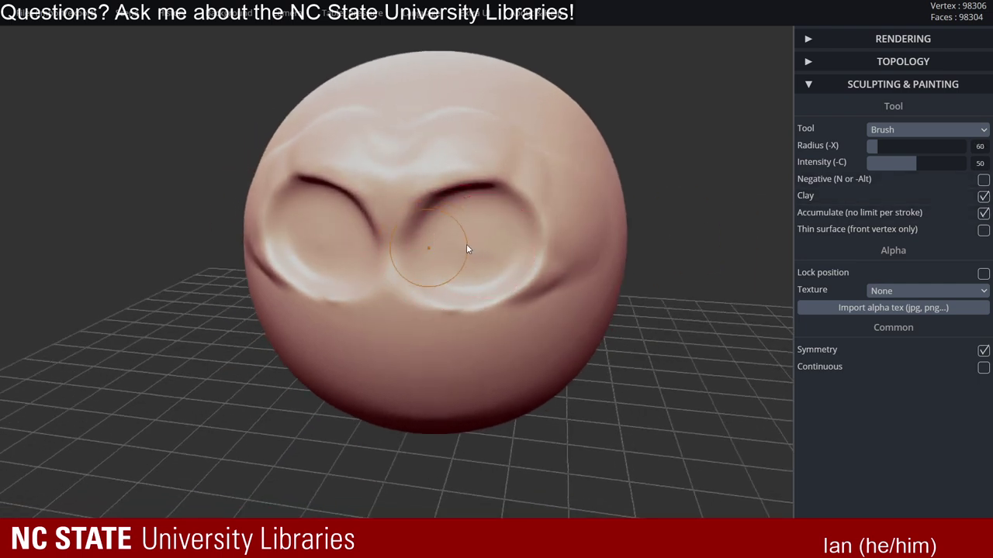
{"action": "mouse_move", "coordinate": [474, 246]}
{"action": "left_mouse_down", "text": "alt"}
{"action": "mouse_move", "coordinate": [487, 242]}
{"action": "mouse_move", "coordinate": [466, 249]}
{"action": "mouse_move", "coordinate": [476, 242]}
{"action": "left_mouse_up", "text": "alt"}
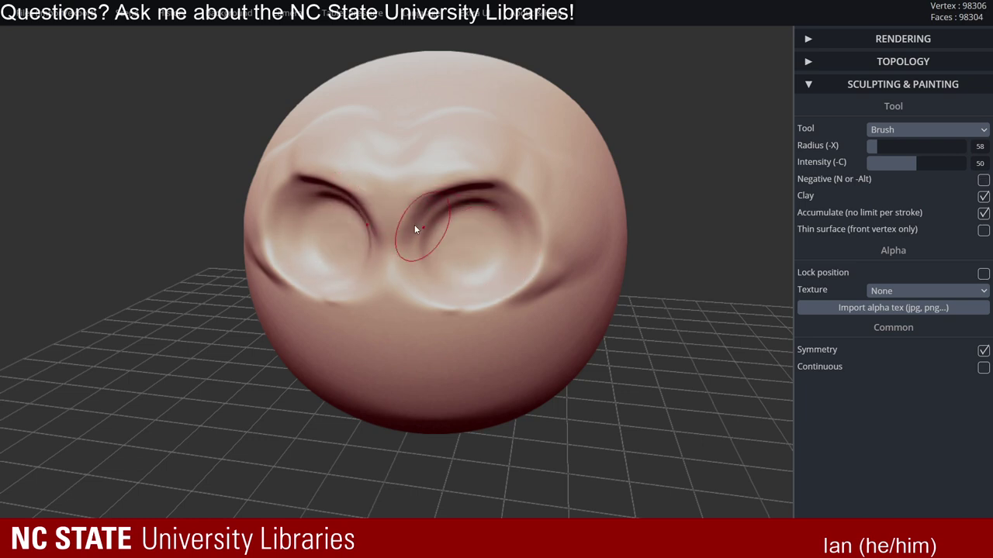
{"action": "mouse_move", "coordinate": [414, 225]}
{"action": "left_mouse_down"}
{"action": "mouse_move", "coordinate": [413, 252]}
{"action": "mouse_move", "coordinate": [431, 208]}
{"action": "mouse_move", "coordinate": [496, 200]}
{"action": "left_mouse_up"}
{"action": "right_click_drag", "start_coordinate": [543, 244], "coordinate": [475, 254]}
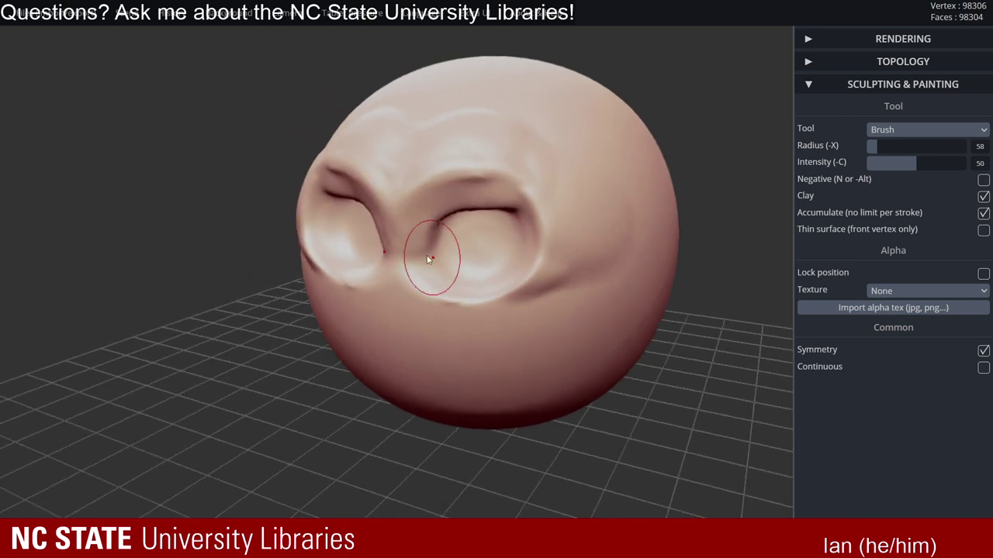
- Build up a protruding, rounded nose between and below the two eye sockets
{"action": "left_click_drag", "start_coordinate": [397, 256], "coordinate": [390, 312]}
{"action": "right_click_drag", "start_coordinate": [384, 318], "coordinate": [361, 332]}
{"action": "left_click_drag", "start_coordinate": [378, 297], "coordinate": [405, 316]}
{"action": "left_click_drag", "start_coordinate": [389, 252], "coordinate": [384, 278]}
{"action": "right_click_drag", "start_coordinate": [452, 324], "coordinate": [416, 301]}
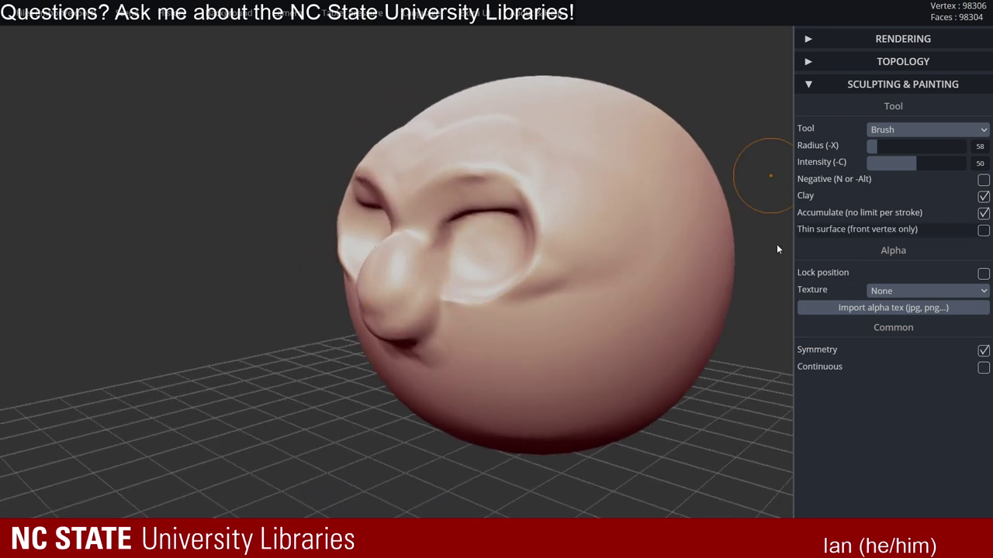
- Sculpt mirrored cheek ridges running outward from the nose below the eyes and smooth the surface of the nose
{"action": "left_click_drag", "start_coordinate": [438, 301], "coordinate": [517, 319]}
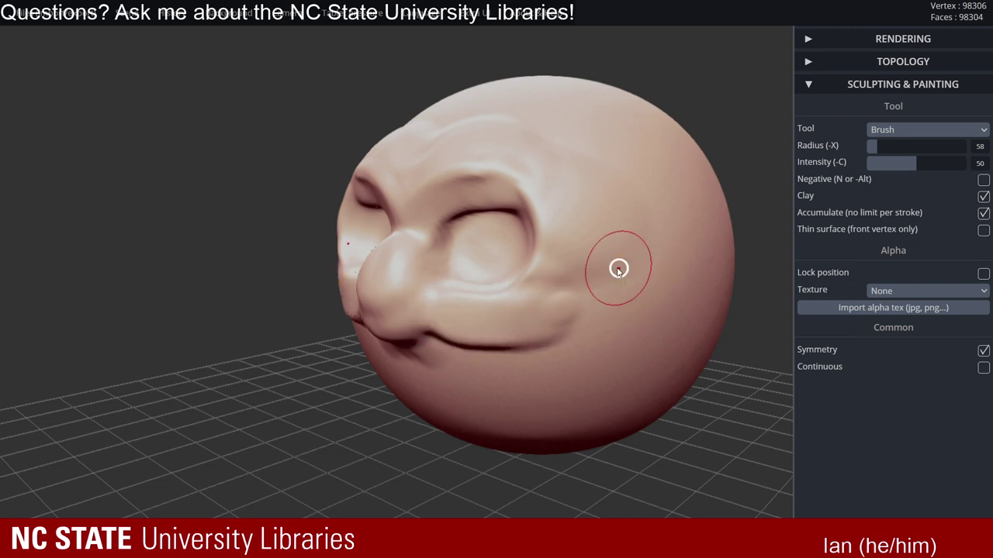
{"action": "right_click_drag", "start_coordinate": [618, 268], "coordinate": [525, 277]}
{"action": "key", "text": "shift"}
{"action": "mouse_move", "coordinate": [419, 317]}
{"action": "left_mouse_down", "text": "shift"}
{"action": "mouse_move", "coordinate": [434, 310]}
{"action": "mouse_move", "coordinate": [403, 284]}
{"action": "left_mouse_up", "text": "shift"}
{"action": "left_click_drag", "start_coordinate": [390, 248], "coordinate": [422, 294], "text": "shift"}
{"action": "right_click_drag", "start_coordinate": [603, 280], "coordinate": [551, 298]}
- Enlarge the brush radius to 93 and smooth the brow area above the eyes
{"action": "key", "text": "alt"}
{"action": "scroll", "coordinate": [465, 260], "scroll_direction": "down", "scroll_amount": 4}
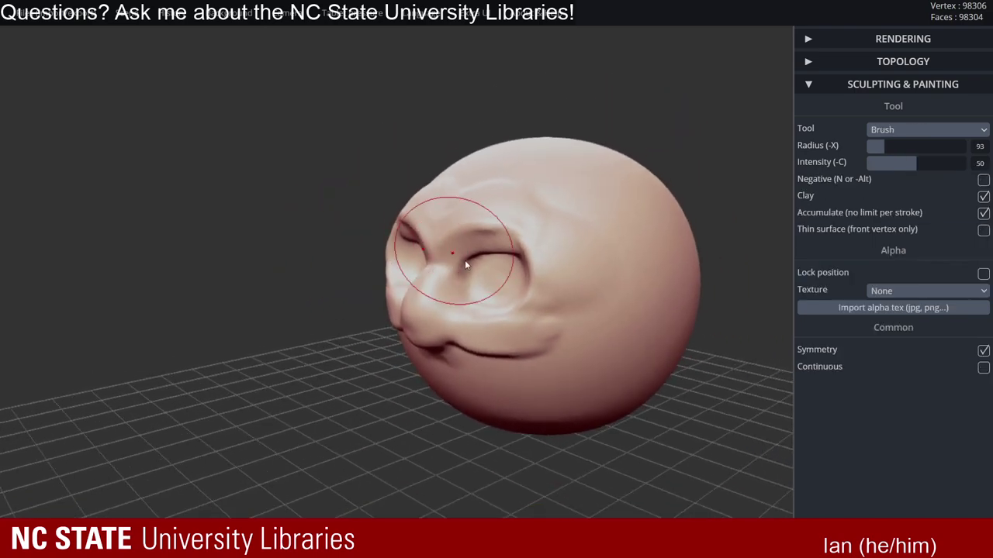
{"action": "right_click_drag", "start_coordinate": [465, 260], "coordinate": [520, 253]}
{"action": "left_click_drag", "start_coordinate": [476, 210], "coordinate": [485, 228], "text": "shift"}
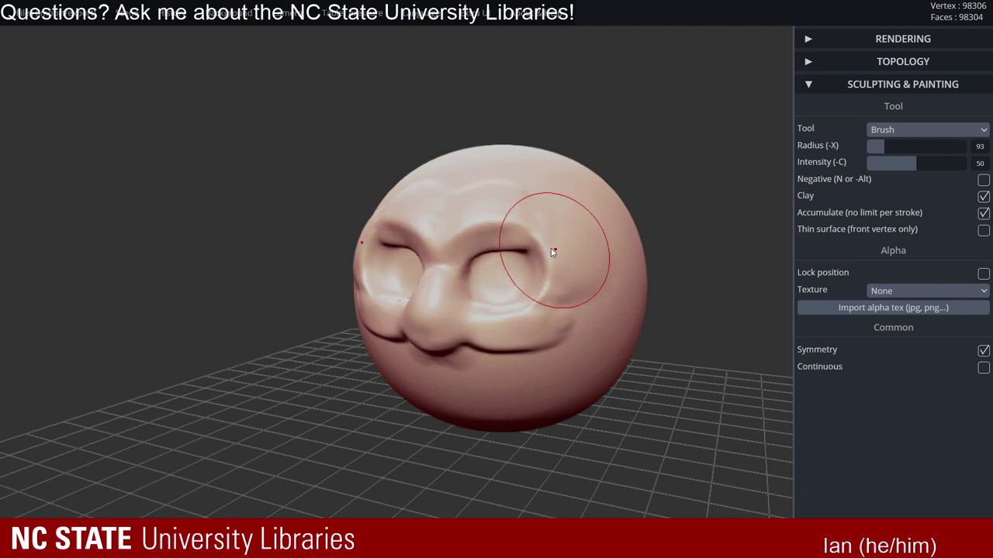
{"action": "right_click_drag", "start_coordinate": [575, 241], "coordinate": [539, 218], "text": "alt"}
{"action": "mouse_move", "coordinate": [603, 231]}
{"action": "right_mouse_down"}
{"action": "mouse_move", "coordinate": [576, 208]}
{"action": "mouse_move", "coordinate": [572, 226]}
{"action": "right_mouse_up"}
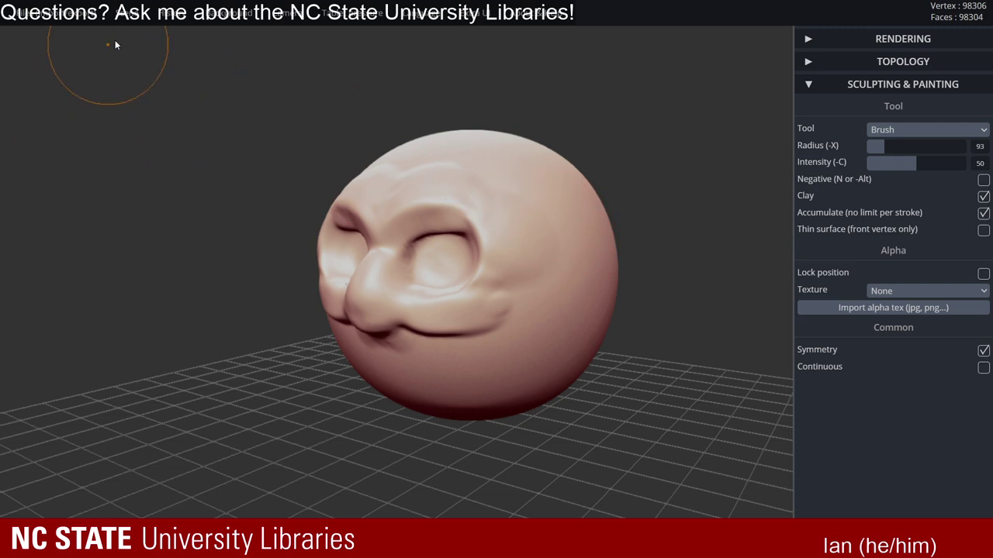
- Clear the whole scene to remove the sculpted sphere
{"action": "mouse_move", "coordinate": [116, 23]}
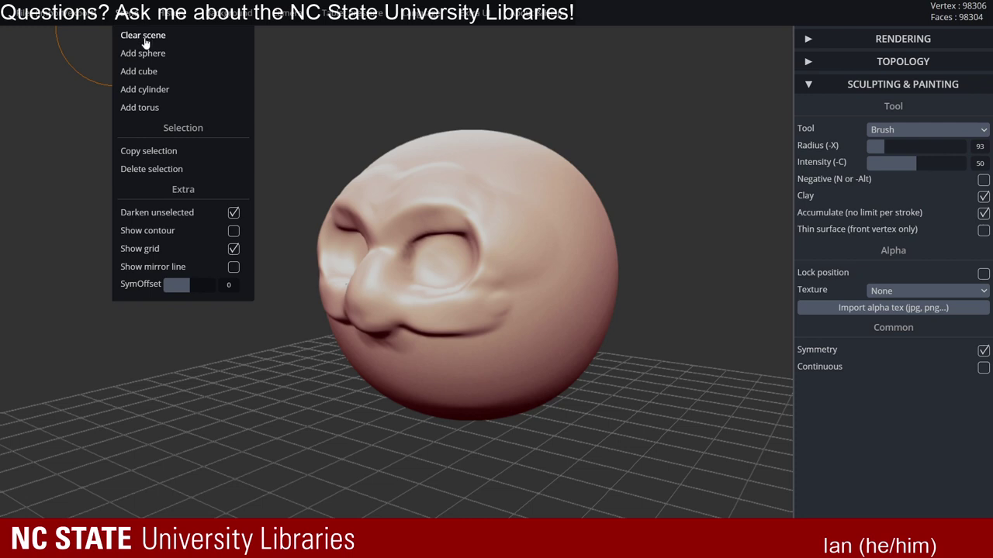
{"action": "left_click", "coordinate": [147, 36]}
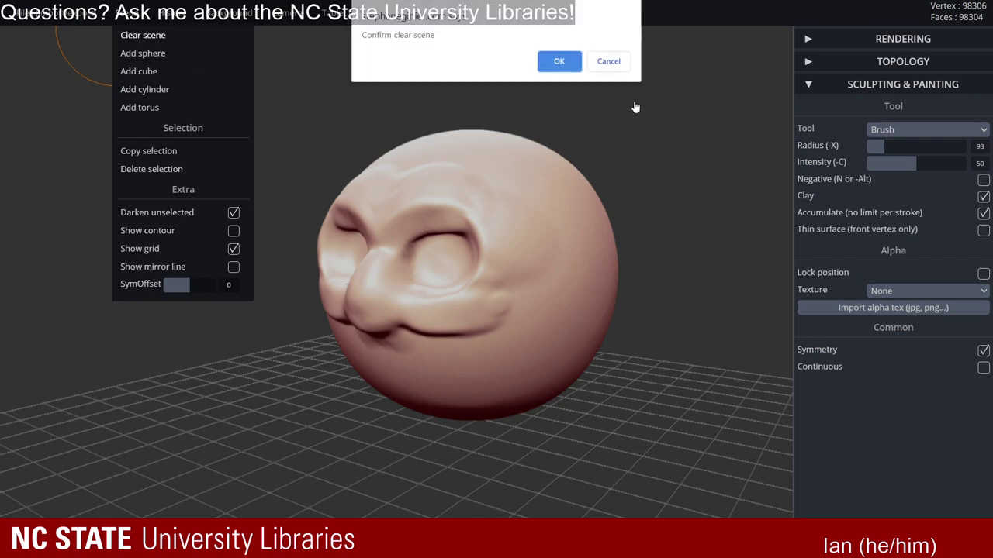
{"action": "left_click", "coordinate": [557, 62]}
- Import the base mesh Basemesh_arshlevon_shoes.obj from the Sculptris Assets folder into the empty scene
{"action": "mouse_move", "coordinate": [35, 12]}
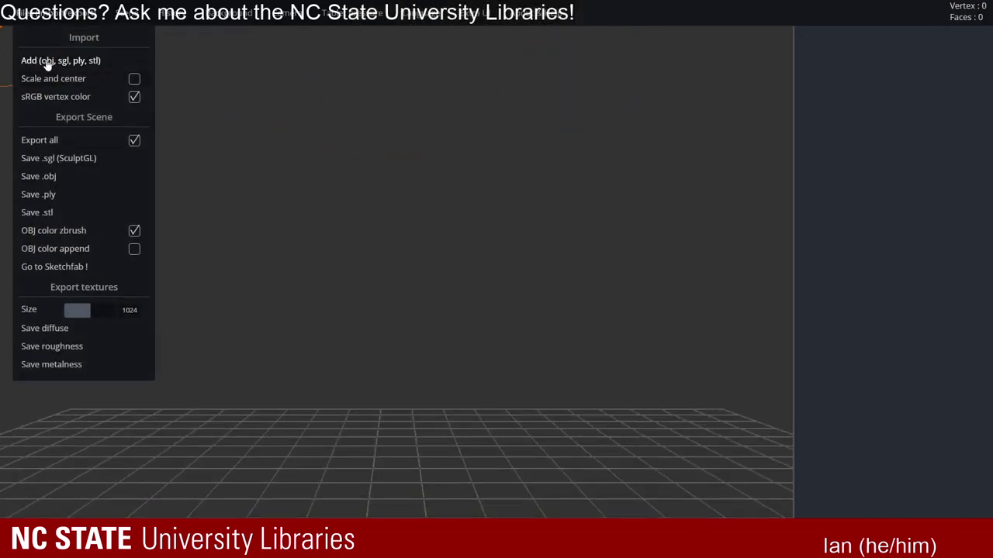
{"action": "left_click", "coordinate": [55, 62]}
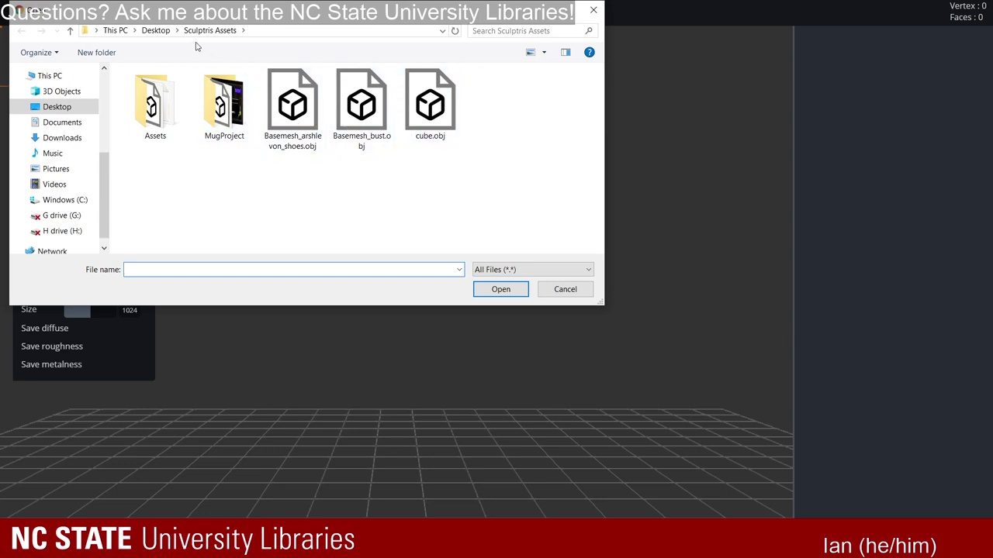
{"action": "left_click", "coordinate": [297, 105]}
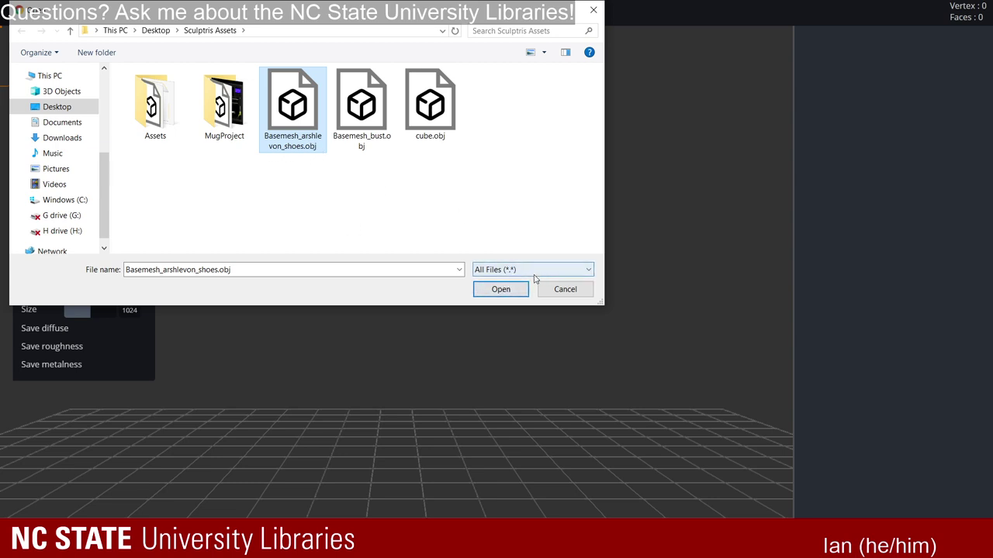
{"action": "left_click", "coordinate": [499, 289]}
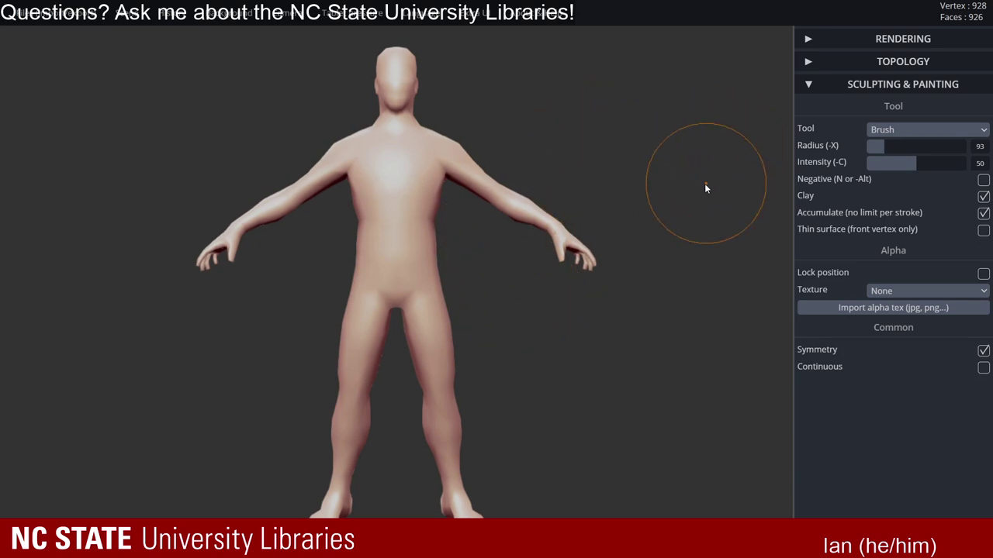
- Examine the imported human base mesh from the front and side, from the head down to the feet
{"action": "left_click_drag", "start_coordinate": [693, 210], "coordinate": [560, 225]}
{"action": "mouse_move", "coordinate": [541, 158]}
{"action": "right_mouse_down", "text": "alt"}
{"action": "mouse_move", "coordinate": [591, 228]}
{"action": "mouse_move", "coordinate": [678, 216]}
{"action": "mouse_move", "coordinate": [695, 226]}
{"action": "right_mouse_up", "text": "alt"}
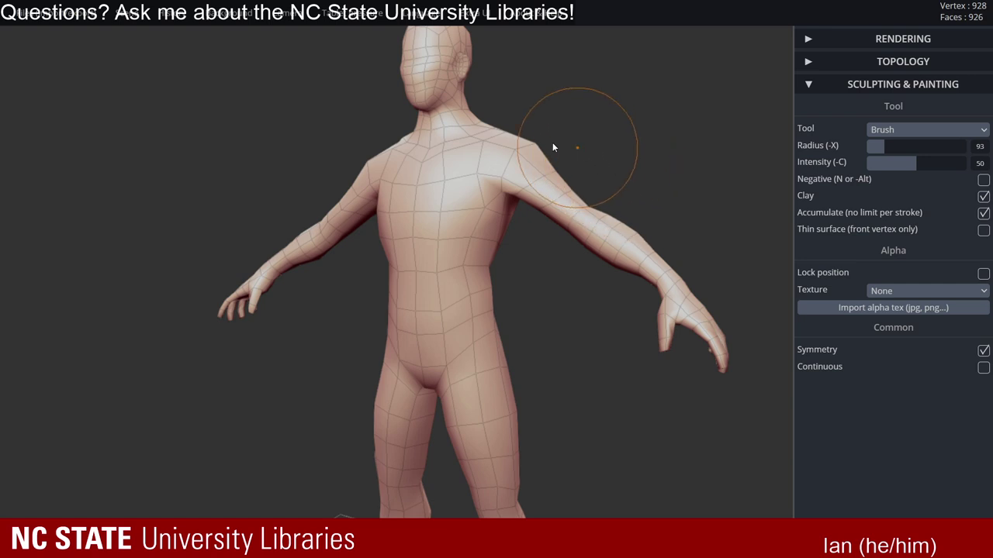
{"action": "right_click_drag", "start_coordinate": [638, 151], "coordinate": [618, 172], "text": "alt"}
{"action": "mouse_move", "coordinate": [618, 172]}
{"action": "left_mouse_down"}
{"action": "mouse_move", "coordinate": [633, 133]}
{"action": "mouse_move", "coordinate": [484, 93]}
{"action": "left_mouse_up"}
{"action": "left_click_drag", "start_coordinate": [625, 160], "coordinate": [635, 229]}
{"action": "left_click_drag", "start_coordinate": [556, 175], "coordinate": [496, 105], "text": "alt"}
{"action": "mouse_move", "coordinate": [548, 178]}
{"action": "left_mouse_down", "text": "ctrl+alt"}
{"action": "mouse_move", "coordinate": [597, 221]}
{"action": "mouse_move", "coordinate": [472, 114]}
{"action": "left_mouse_up", "text": "ctrl+alt"}
{"action": "mouse_move", "coordinate": [497, 174]}
{"action": "left_mouse_down", "text": "ctrl+alt"}
{"action": "mouse_move", "coordinate": [461, 142]}
{"action": "mouse_move", "coordinate": [565, 186]}
{"action": "left_mouse_up", "text": "ctrl+alt"}
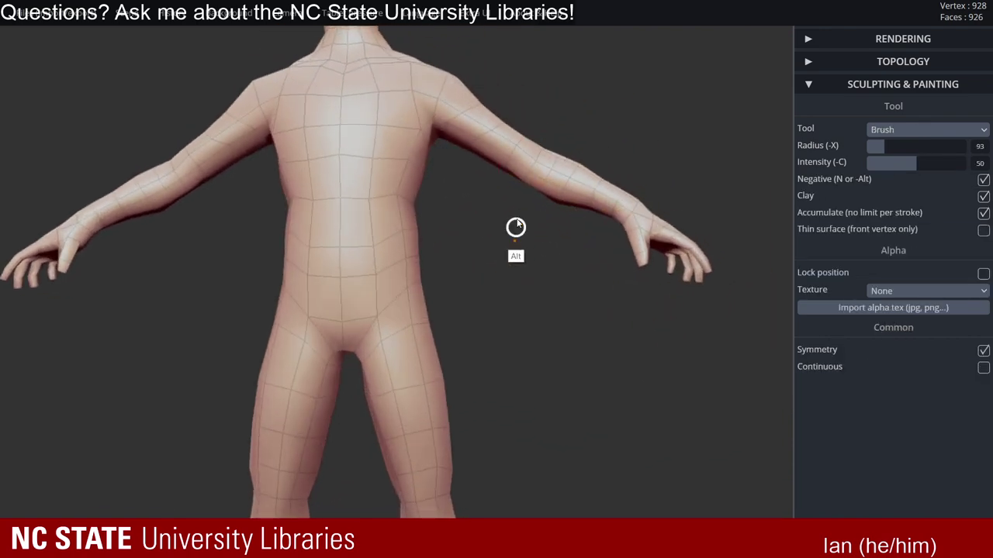
{"action": "left_click_drag", "start_coordinate": [516, 228], "coordinate": [515, 150], "text": "alt"}
{"action": "left_click_drag", "start_coordinate": [610, 211], "coordinate": [502, 214], "text": "ctrl+alt"}
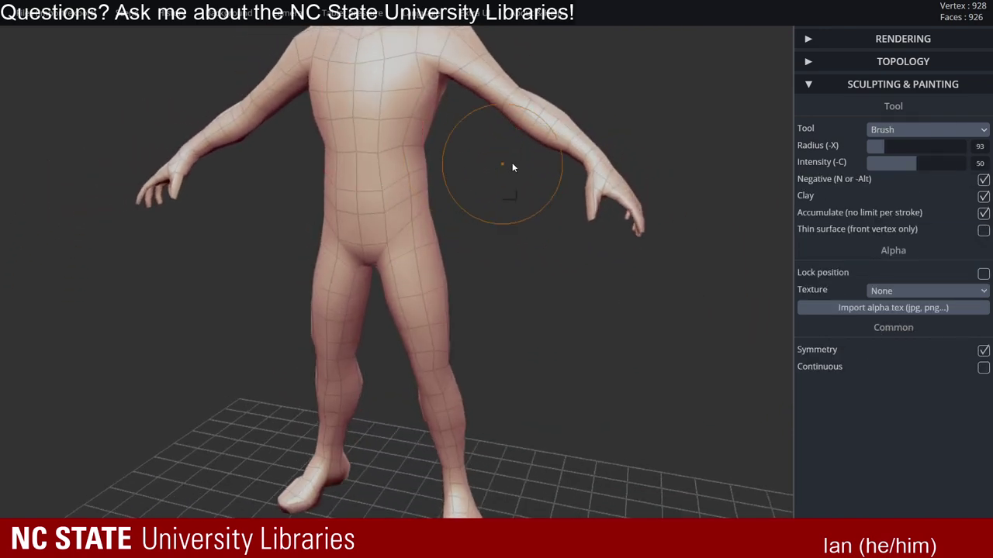
{"action": "left_click_drag", "start_coordinate": [578, 148], "coordinate": [567, 293], "text": "alt"}
{"action": "mouse_move", "coordinate": [631, 176]}
{"action": "left_mouse_down"}
{"action": "mouse_move", "coordinate": [560, 164]}
{"action": "mouse_move", "coordinate": [625, 195]}
{"action": "mouse_move", "coordinate": [520, 186]}
{"action": "left_mouse_up"}
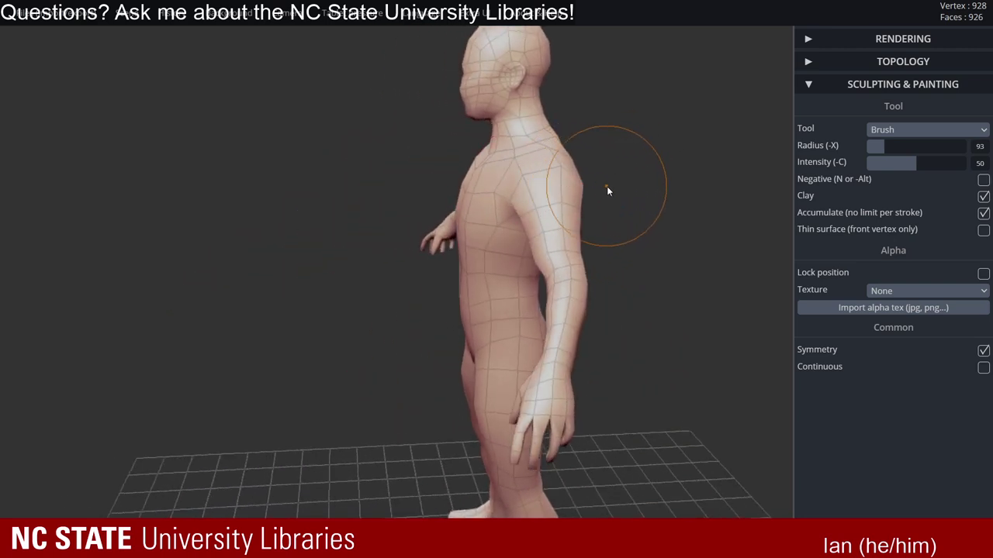
- Inspect the figure's torso, shoulders and arms up close from several three-quarter angles
{"action": "right_click_drag", "start_coordinate": [550, 165], "coordinate": [650, 174]}
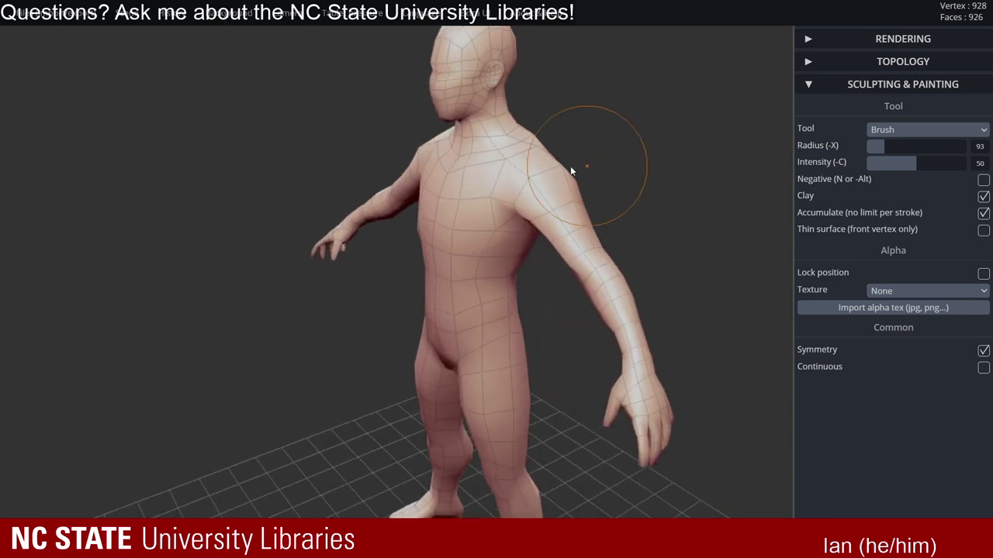
{"action": "middle_click_drag", "start_coordinate": [564, 137], "coordinate": [578, 162]}
{"action": "mouse_move", "coordinate": [575, 159]}
{"action": "right_mouse_down", "text": "ctrl"}
{"action": "mouse_move", "coordinate": [681, 204]}
{"action": "mouse_move", "coordinate": [550, 144]}
{"action": "mouse_move", "coordinate": [567, 165]}
{"action": "mouse_move", "coordinate": [625, 182]}
{"action": "mouse_move", "coordinate": [594, 277]}
{"action": "mouse_move", "coordinate": [612, 186]}
{"action": "mouse_move", "coordinate": [475, 141]}
{"action": "right_mouse_up", "text": "ctrl"}
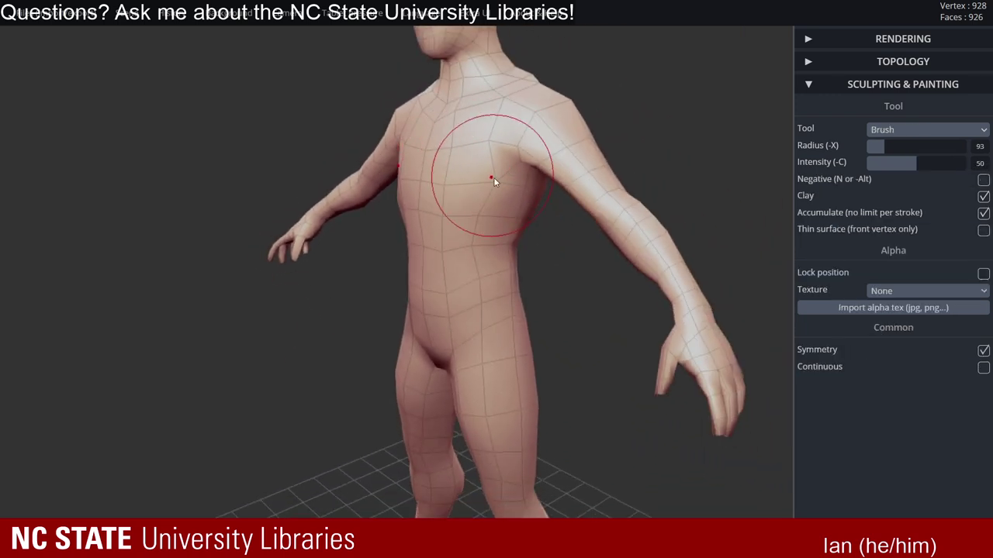
{"action": "mouse_move", "coordinate": [494, 176]}
{"action": "right_mouse_down"}
{"action": "mouse_move", "coordinate": [591, 177]}
{"action": "mouse_move", "coordinate": [586, 225]}
{"action": "right_mouse_up"}
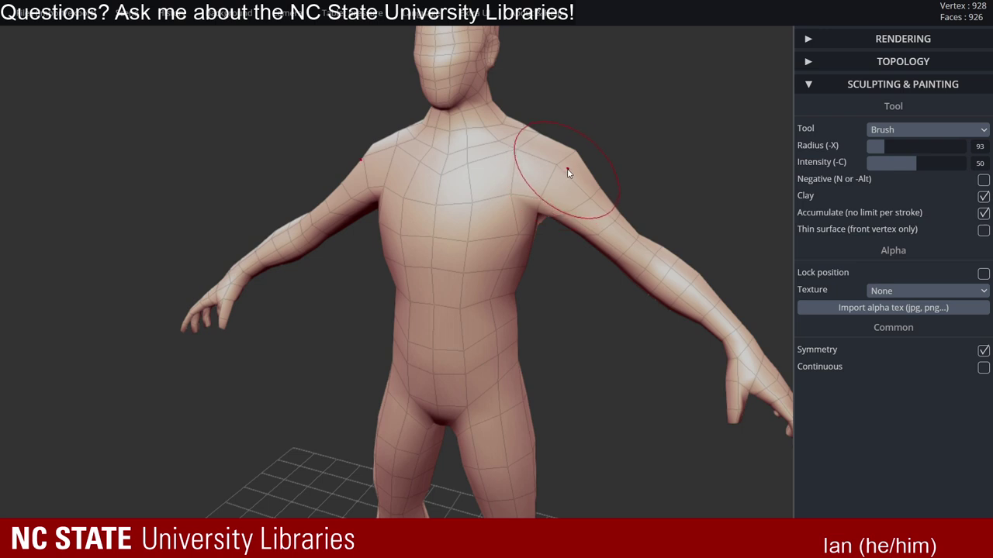
{"action": "left_click_drag", "start_coordinate": [680, 123], "coordinate": [540, 134]}
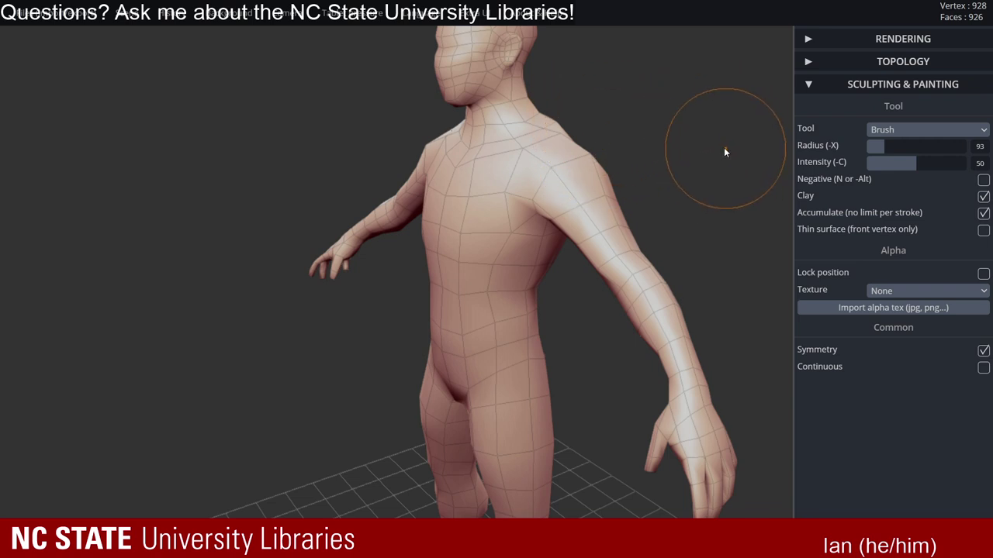
{"action": "right_click_drag", "start_coordinate": [724, 150], "coordinate": [771, 135]}
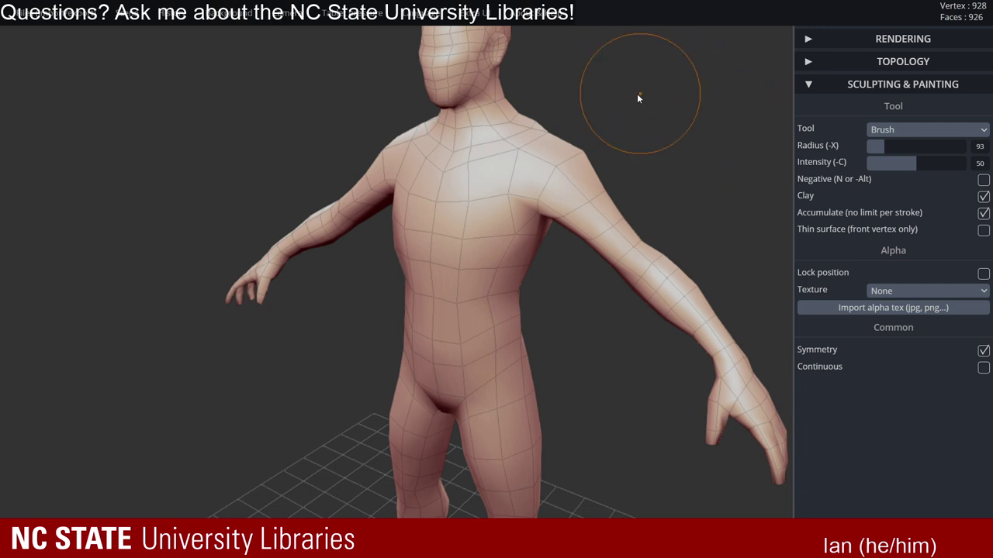
{"action": "mouse_move", "coordinate": [640, 101]}
{"action": "right_mouse_down"}
{"action": "mouse_move", "coordinate": [651, 155]}
{"action": "mouse_move", "coordinate": [591, 135]}
{"action": "right_mouse_up"}
{"action": "key", "text": "ctrl"}
{"action": "middle_click_drag", "start_coordinate": [591, 134], "coordinate": [614, 121]}
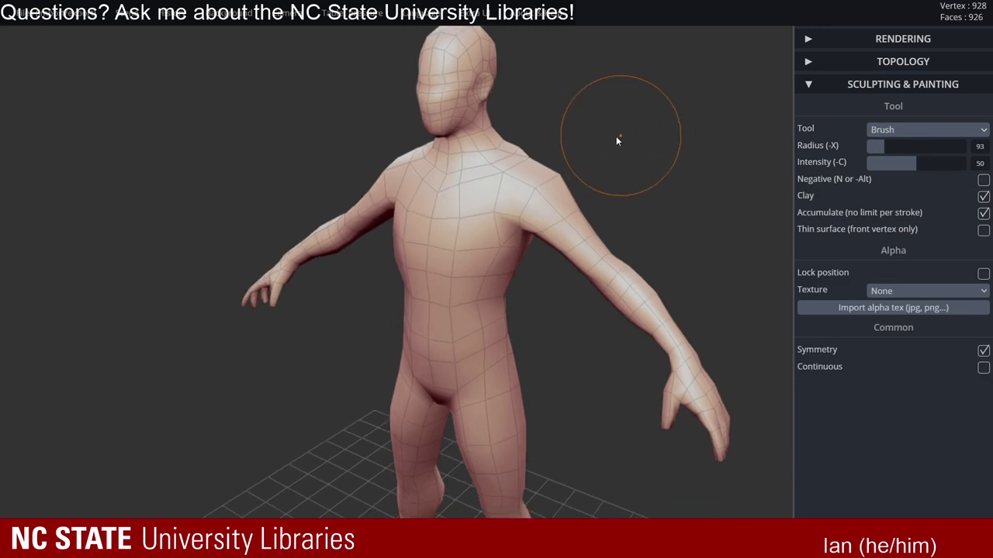
{"action": "mouse_move", "coordinate": [616, 135]}
{"action": "right_mouse_down"}
{"action": "mouse_move", "coordinate": [640, 139]}
{"action": "mouse_move", "coordinate": [600, 153]}
{"action": "right_mouse_up"}
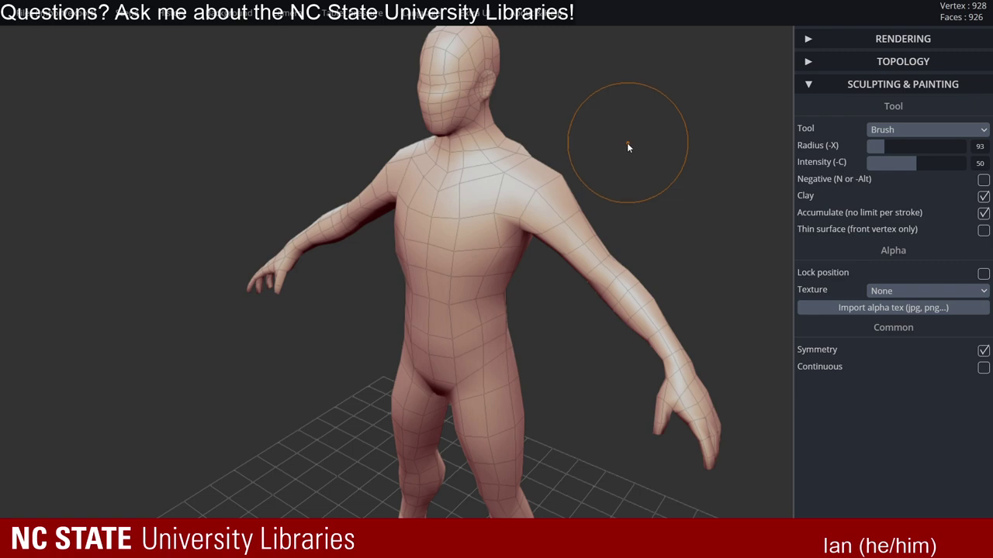
- Review the overall proportions of the human figure from head to feet, alternating between front and side angles
{"action": "key", "text": "alt"}
{"action": "right_click_drag", "start_coordinate": [554, 95], "coordinate": [648, 143], "text": "alt"}
{"action": "right_click_drag", "start_coordinate": [648, 143], "coordinate": [551, 127], "text": "ctrl"}
{"action": "mouse_move", "coordinate": [593, 178]}
{"action": "right_mouse_down"}
{"action": "mouse_move", "coordinate": [570, 124]}
{"action": "mouse_move", "coordinate": [618, 140]}
{"action": "mouse_move", "coordinate": [616, 130]}
{"action": "mouse_move", "coordinate": [631, 169]}
{"action": "mouse_move", "coordinate": [553, 132]}
{"action": "mouse_move", "coordinate": [618, 145]}
{"action": "right_mouse_up"}
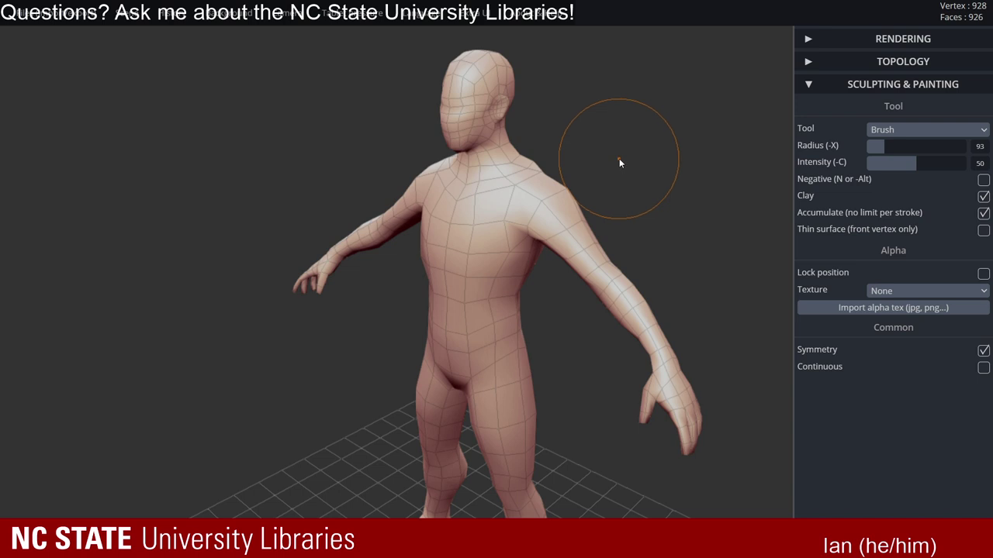
{"action": "mouse_move", "coordinate": [618, 162]}
{"action": "right_mouse_down"}
{"action": "mouse_move", "coordinate": [578, 170]}
{"action": "mouse_move", "coordinate": [580, 152]}
{"action": "right_mouse_up"}
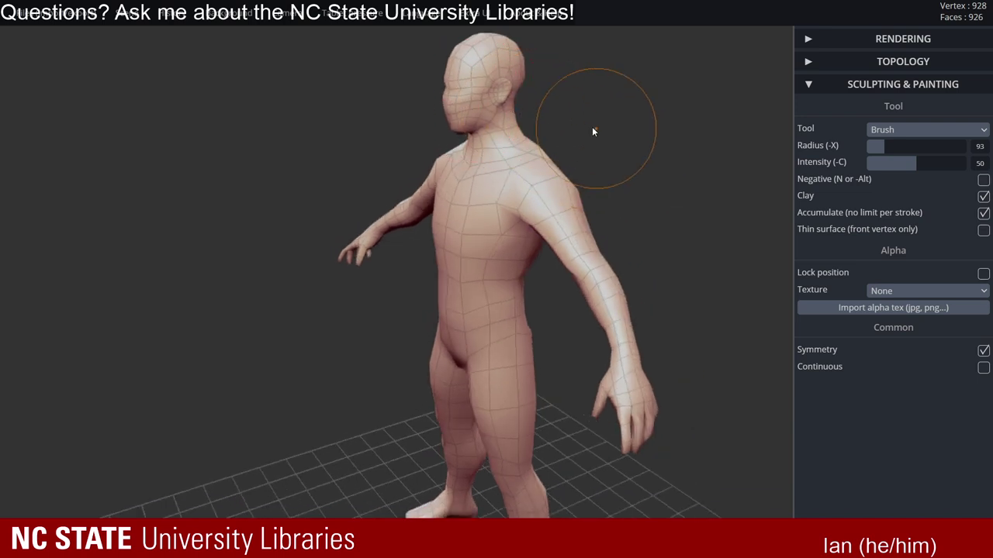
{"action": "mouse_move", "coordinate": [579, 120]}
{"action": "left_mouse_down", "text": "alt"}
{"action": "mouse_move", "coordinate": [605, 128]}
{"action": "mouse_move", "coordinate": [597, 151]}
{"action": "mouse_move", "coordinate": [589, 102]}
{"action": "mouse_move", "coordinate": [648, 126]}
{"action": "mouse_move", "coordinate": [580, 121]}
{"action": "left_mouse_up", "text": "alt"}
{"action": "right_click_drag", "start_coordinate": [576, 117], "coordinate": [610, 122]}
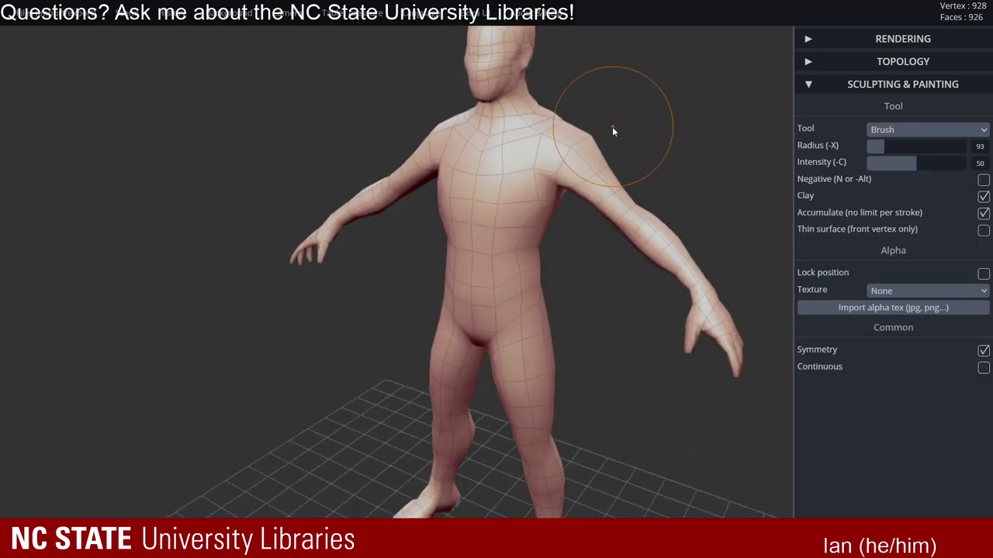
{"action": "left_click_drag", "start_coordinate": [621, 124], "coordinate": [543, 124], "text": "alt"}
{"action": "right_click_drag", "start_coordinate": [543, 130], "coordinate": [540, 173]}
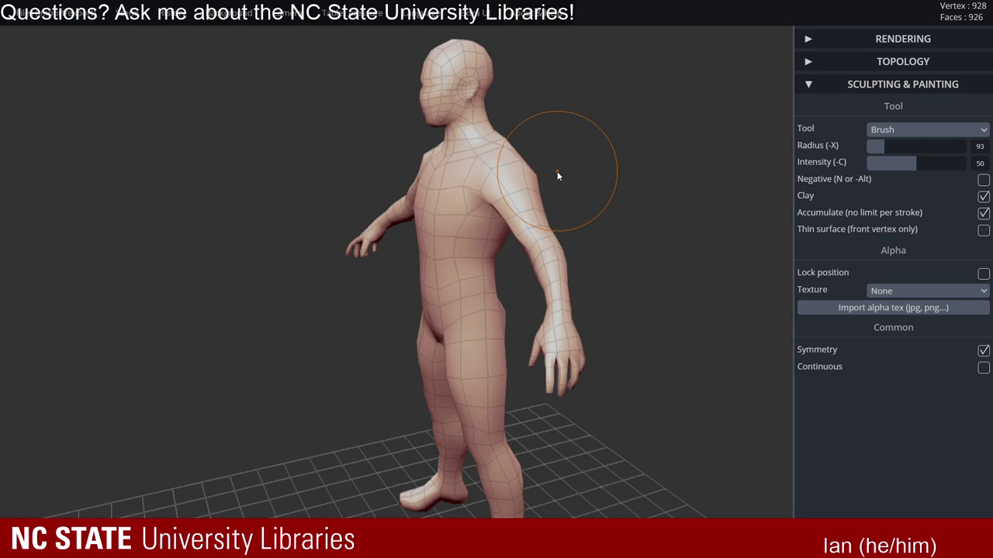
{"action": "mouse_move", "coordinate": [559, 175]}
{"action": "right_mouse_down"}
{"action": "mouse_move", "coordinate": [550, 159]}
{"action": "mouse_move", "coordinate": [598, 151]}
{"action": "right_mouse_up"}
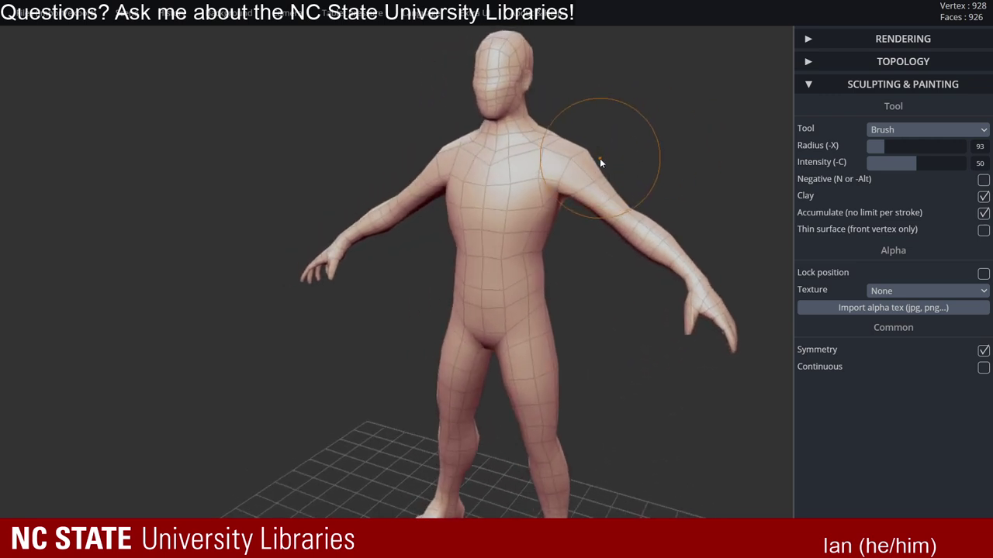
{"action": "mouse_move", "coordinate": [599, 166]}
{"action": "right_mouse_down"}
{"action": "mouse_move", "coordinate": [614, 153]}
{"action": "mouse_move", "coordinate": [331, 106]}
{"action": "right_mouse_up"}
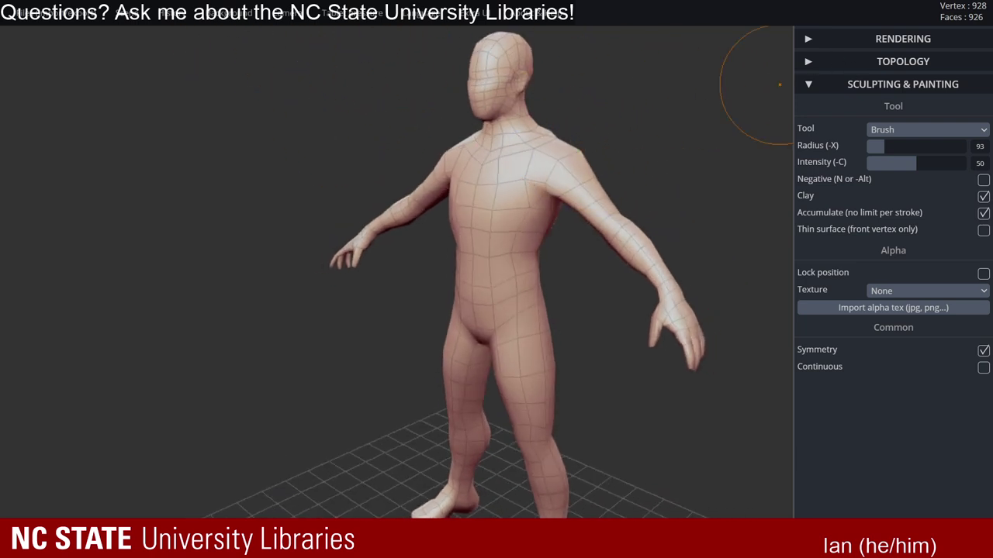
- Look over the topology options, including multiresolution, voxel remeshing and dynamic topology, while viewing the figure
{"action": "left_click", "coordinate": [872, 62]}
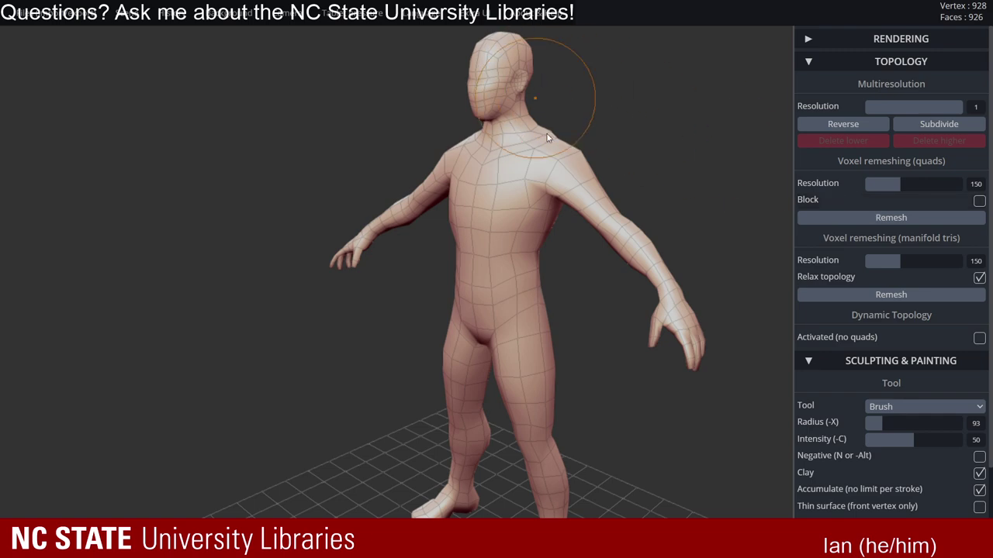
{"action": "left_click_drag", "start_coordinate": [543, 101], "coordinate": [690, 155]}
{"action": "right_click_drag", "start_coordinate": [694, 153], "coordinate": [666, 157], "text": "ctrl"}
{"action": "mouse_move", "coordinate": [666, 156]}
{"action": "left_mouse_down"}
{"action": "mouse_move", "coordinate": [612, 148]}
{"action": "mouse_move", "coordinate": [596, 164]}
{"action": "left_mouse_up"}
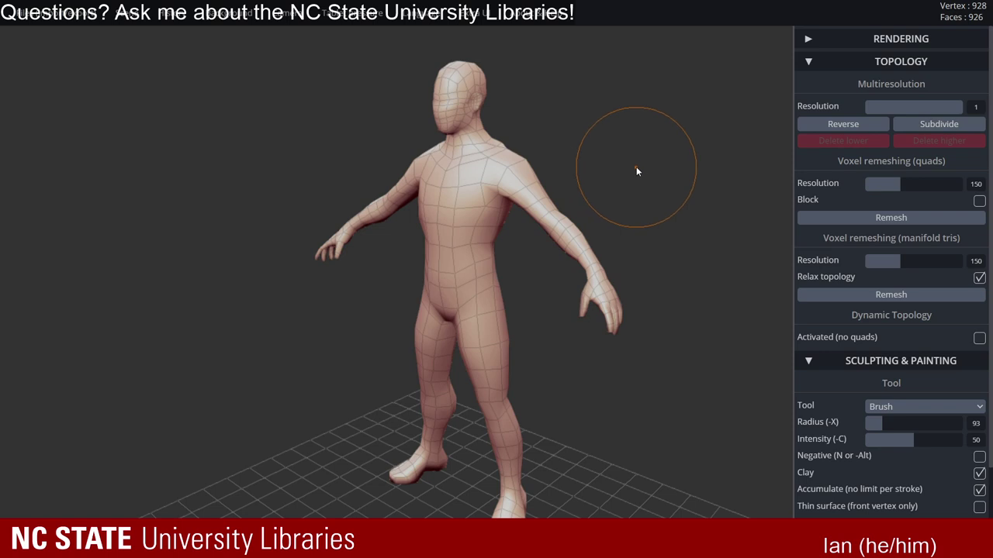
{"action": "mouse_move", "coordinate": [633, 172]}
{"action": "left_mouse_down"}
{"action": "mouse_move", "coordinate": [625, 148]}
{"action": "mouse_move", "coordinate": [604, 146]}
{"action": "left_mouse_up"}
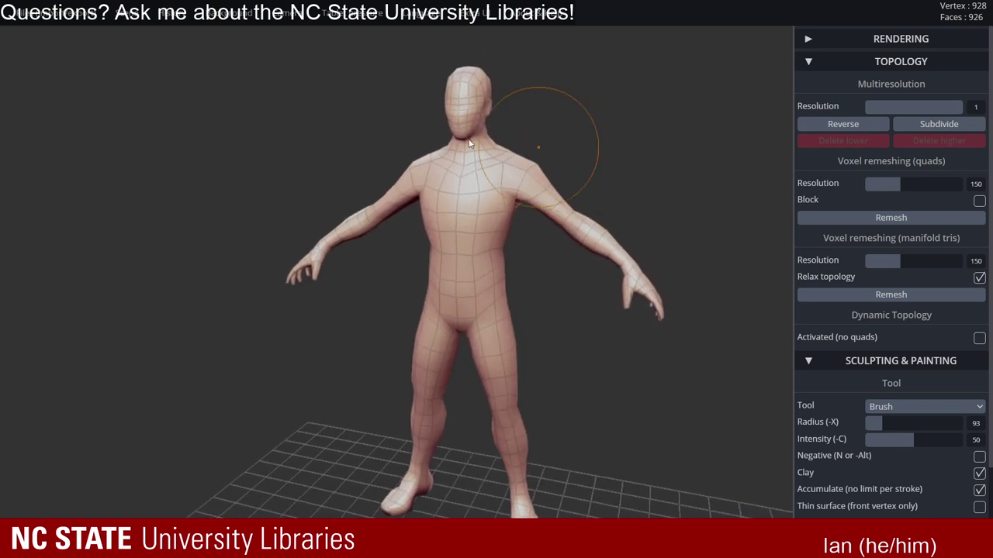
{"action": "left_click", "coordinate": [864, 65]}
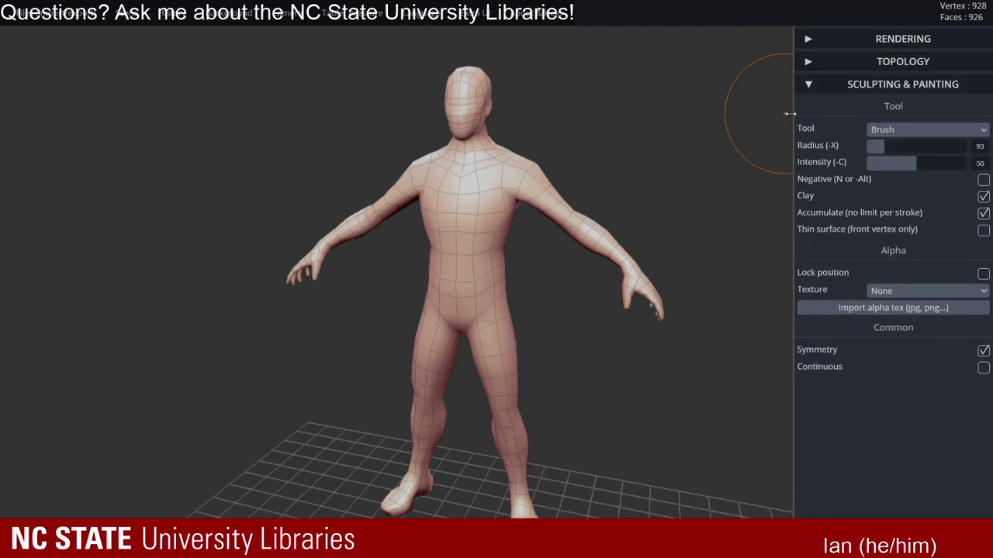
- Switch the sculpting tool to Move and bring the whole figure into a three-quarter front view
{"action": "mouse_move", "coordinate": [599, 121]}
{"action": "left_mouse_down", "text": "alt"}
{"action": "mouse_move", "coordinate": [500, 160]}
{"action": "mouse_move", "coordinate": [568, 169]}
{"action": "mouse_move", "coordinate": [541, 137]}
{"action": "mouse_move", "coordinate": [575, 136]}
{"action": "mouse_move", "coordinate": [545, 148]}
{"action": "left_mouse_up", "text": "alt"}
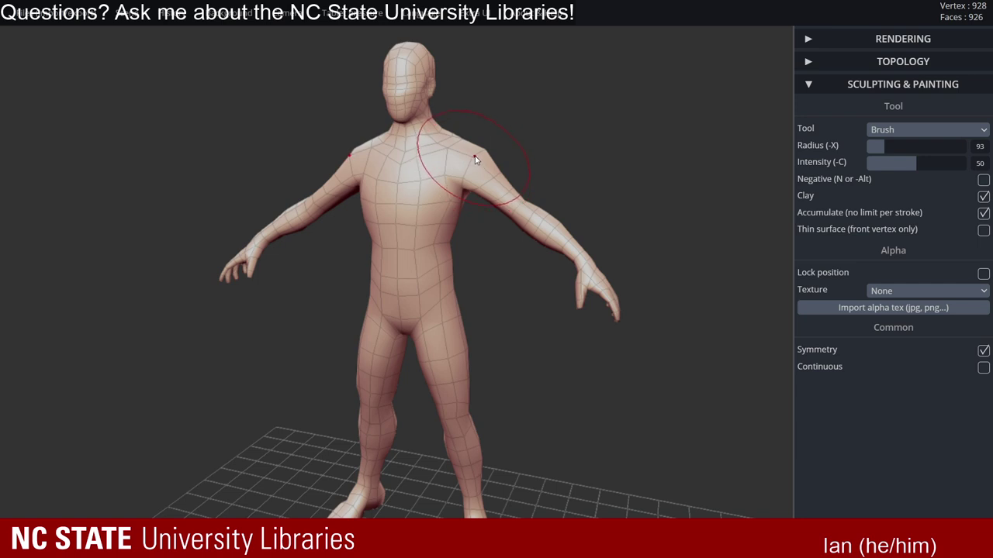
{"action": "left_click", "coordinate": [913, 129]}
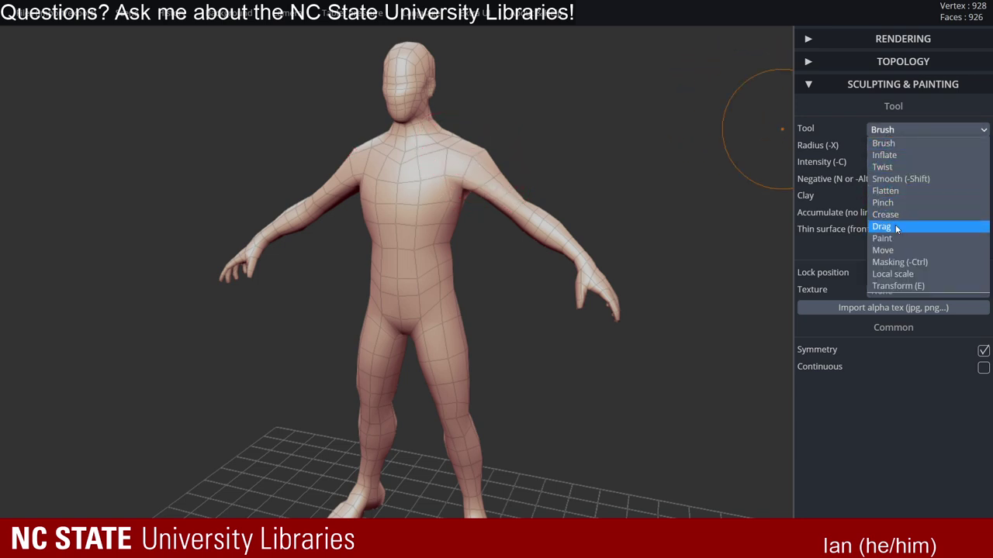
{"action": "left_click", "coordinate": [891, 252]}
{"action": "left_click_drag", "start_coordinate": [581, 185], "coordinate": [676, 200], "text": "alt"}
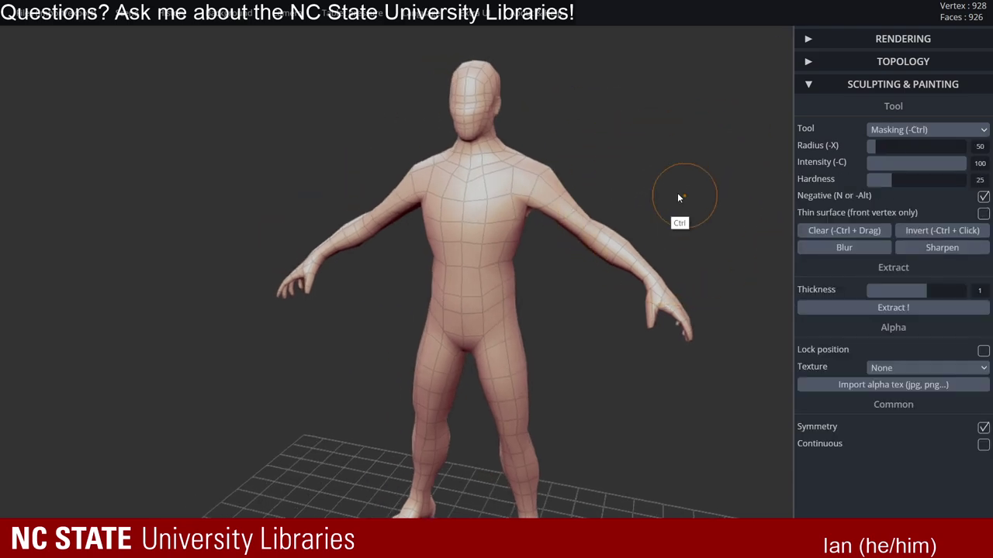
{"action": "right_click_drag", "start_coordinate": [677, 199], "coordinate": [524, 148], "text": "ctrl"}
{"action": "right_click_drag", "start_coordinate": [524, 148], "coordinate": [612, 176], "text": "ctrl"}
{"action": "right_click_drag", "start_coordinate": [612, 175], "coordinate": [496, 161]}
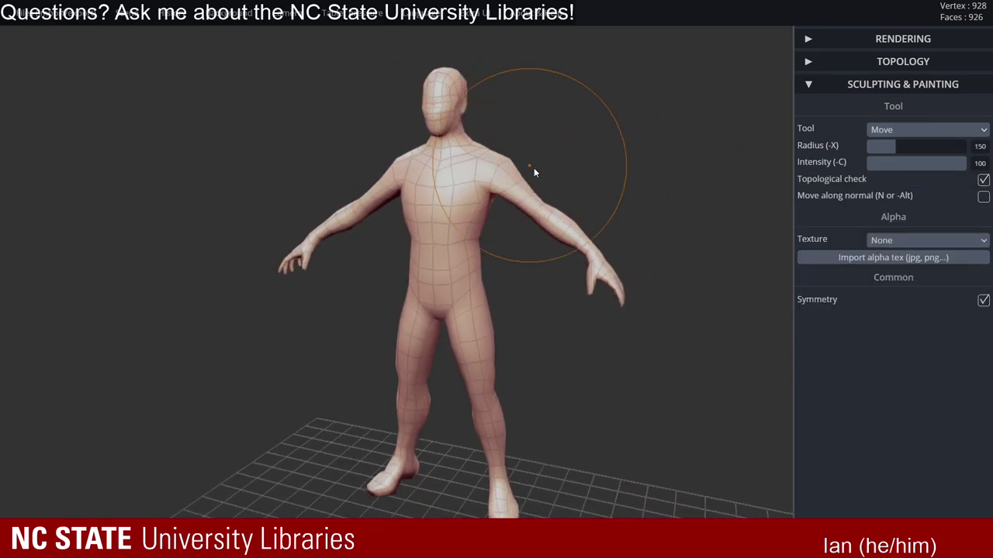
{"action": "mouse_move", "coordinate": [535, 170]}
{"action": "left_mouse_down", "text": "alt"}
{"action": "mouse_move", "coordinate": [623, 177]}
{"action": "mouse_move", "coordinate": [594, 159]}
{"action": "mouse_move", "coordinate": [543, 149]}
{"action": "left_mouse_up", "text": "alt"}
- Set the Move radius to 178 and pull the figure's hands and forearms slightly up and in toward the body
{"action": "key", "text": "x"}
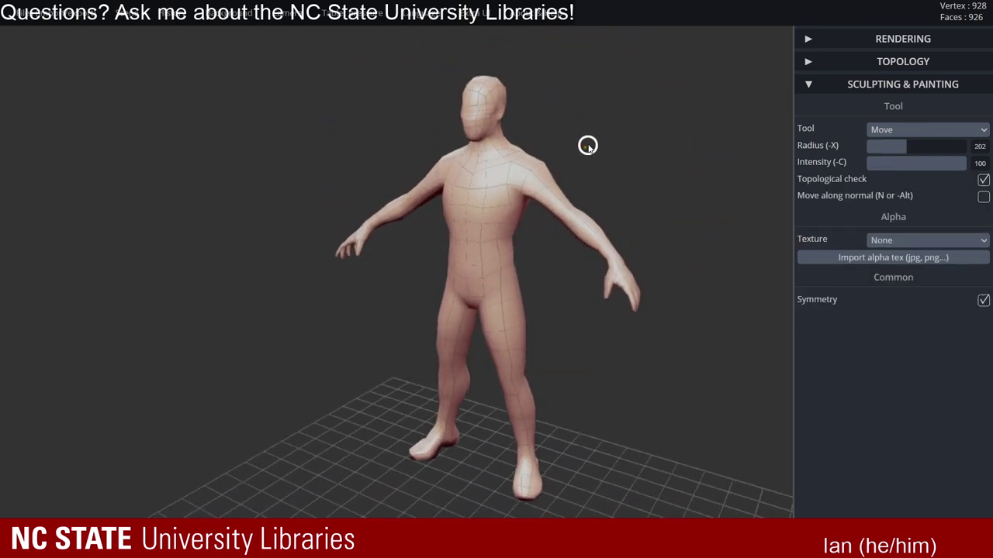
{"action": "mouse_move", "coordinate": [588, 146]}
{"action": "right_mouse_down"}
{"action": "mouse_move", "coordinate": [603, 155]}
{"action": "mouse_move", "coordinate": [577, 158]}
{"action": "right_mouse_up"}
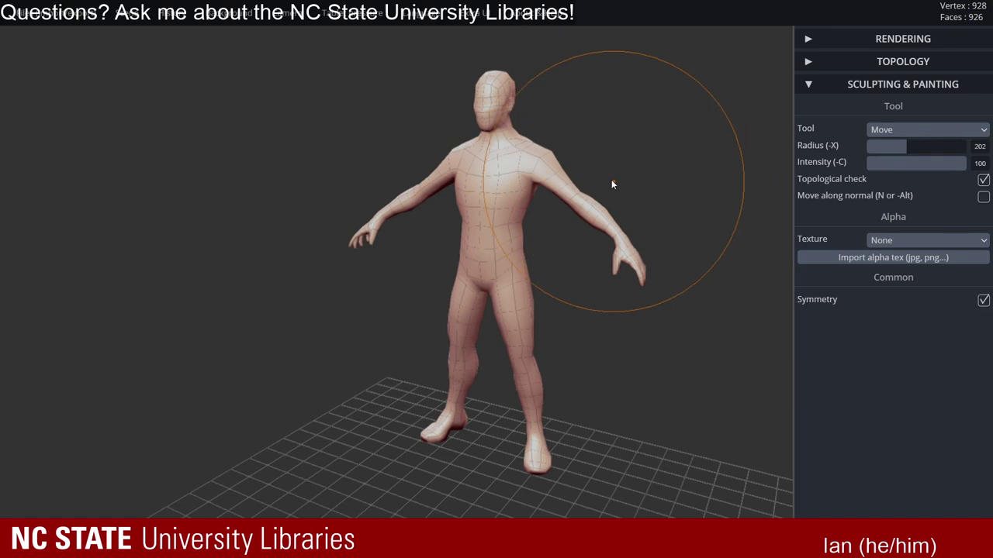
{"action": "mouse_move", "coordinate": [582, 181]}
{"action": "left_mouse_down"}
{"action": "mouse_move", "coordinate": [638, 187]}
{"action": "mouse_move", "coordinate": [618, 172]}
{"action": "left_mouse_up"}
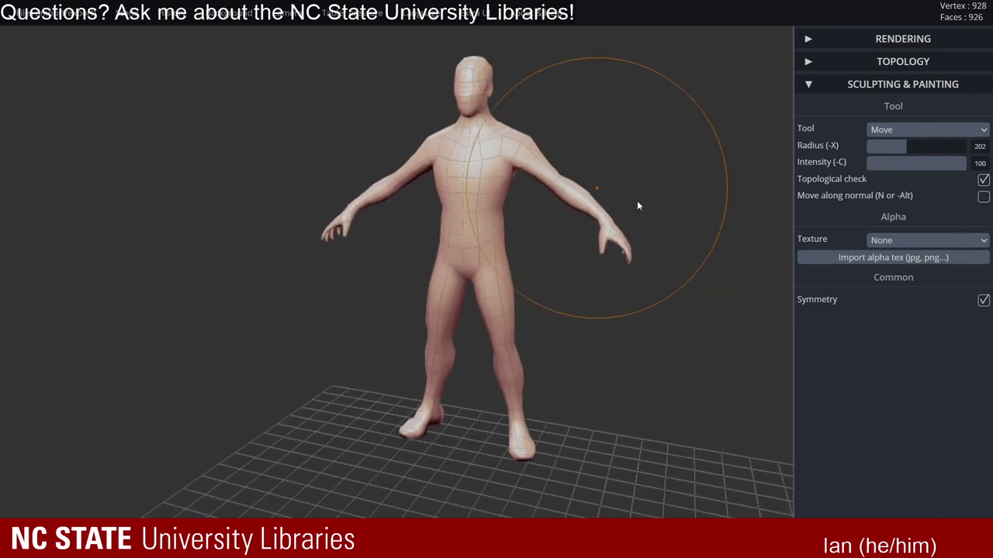
{"action": "key", "text": "x"}
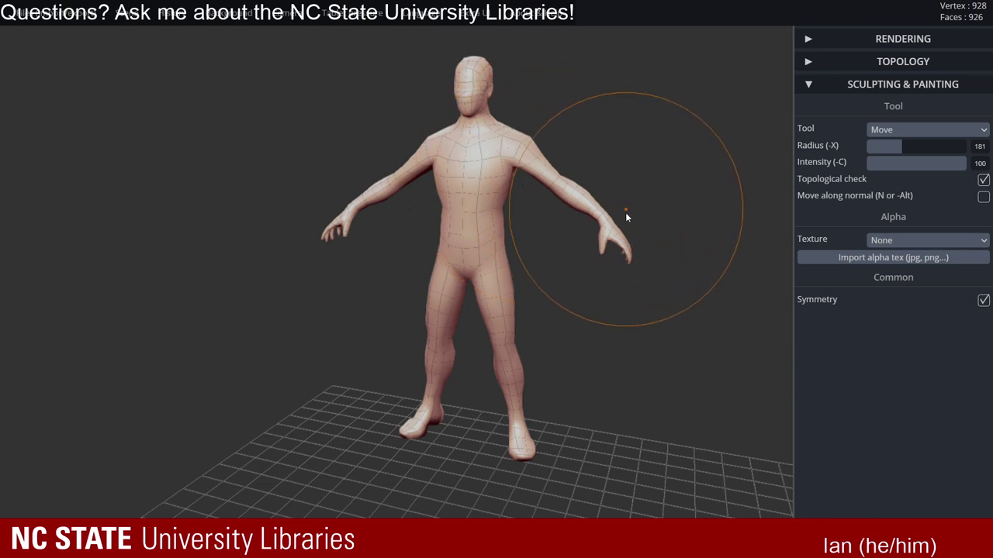
{"action": "key", "text": "x"}
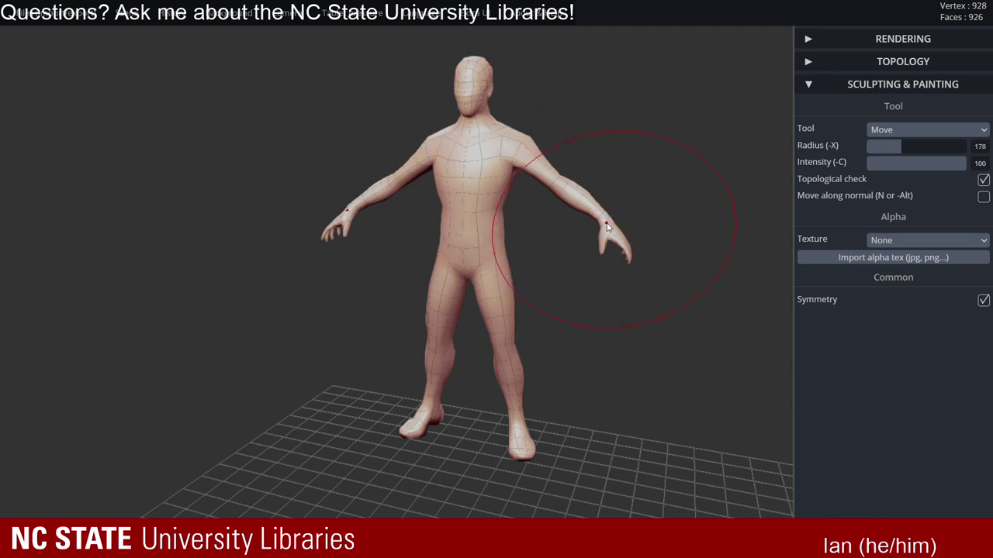
{"action": "left_click_drag", "start_coordinate": [604, 222], "coordinate": [601, 214]}
{"action": "left_click_drag", "start_coordinate": [554, 181], "coordinate": [551, 174]}
{"action": "key", "text": "x"}
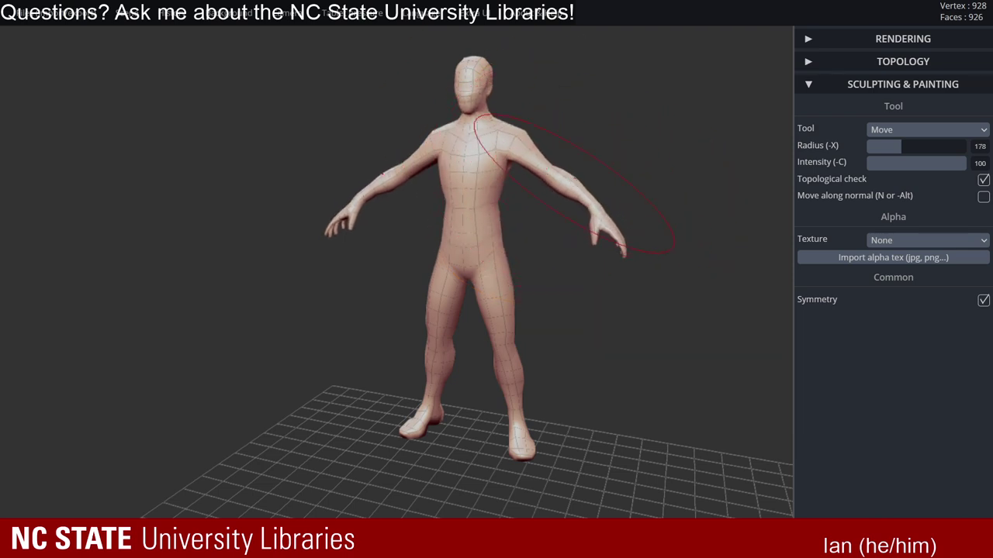
{"action": "left_click_drag", "start_coordinate": [609, 216], "coordinate": [592, 203]}
{"action": "left_click_drag", "start_coordinate": [552, 172], "coordinate": [547, 168]}
- Push the feet and shins upward and spread the knees outward with the Move tool, reducing the radius from 144 to 120
{"action": "mouse_move", "coordinate": [529, 166]}
{"action": "right_mouse_down"}
{"action": "mouse_move", "coordinate": [558, 145]}
{"action": "mouse_move", "coordinate": [517, 155]}
{"action": "mouse_move", "coordinate": [530, 169]}
{"action": "right_mouse_up"}
{"action": "key", "text": "x"}
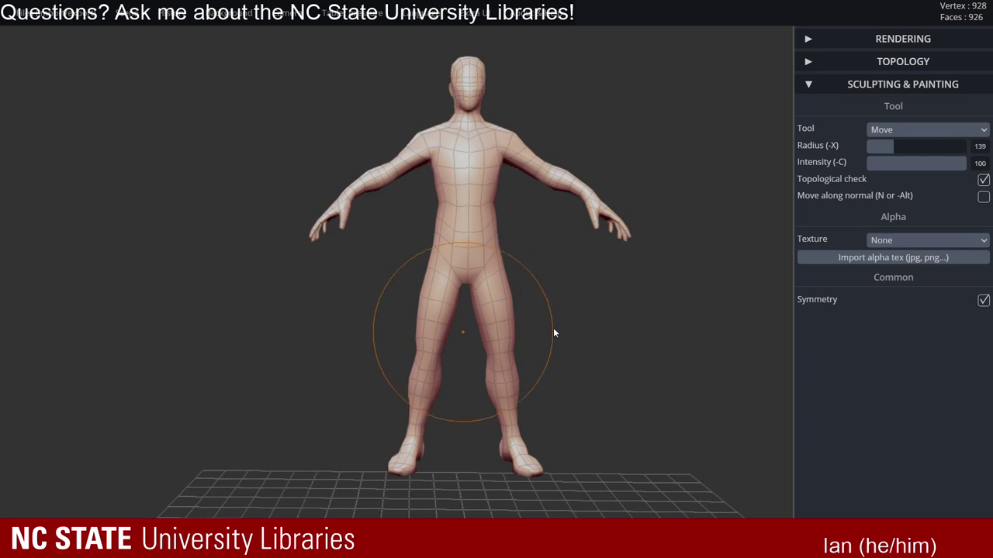
{"action": "key", "text": "x"}
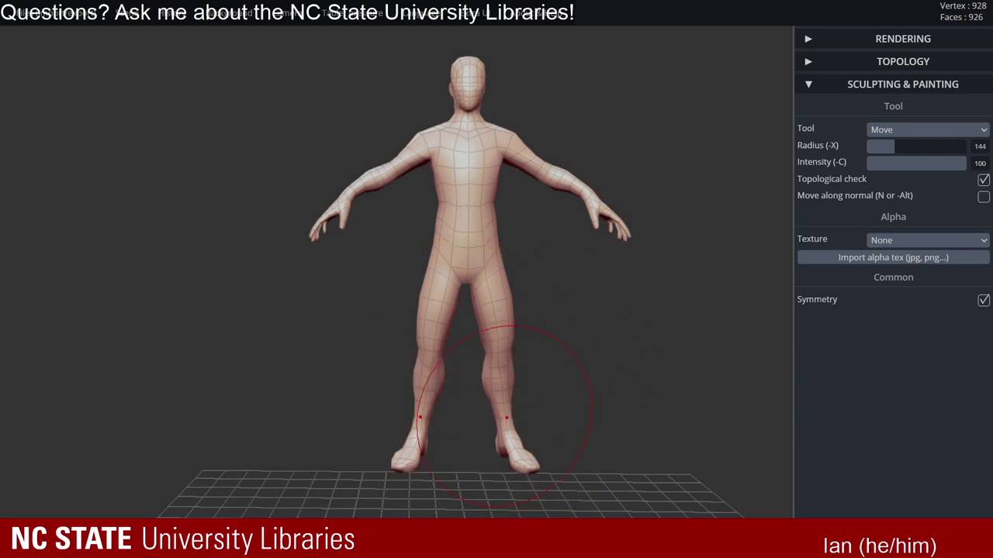
{"action": "left_click_drag", "start_coordinate": [509, 367], "coordinate": [509, 358]}
{"action": "left_click_drag", "start_coordinate": [516, 444], "coordinate": [512, 405]}
{"action": "mouse_move", "coordinate": [542, 372]}
{"action": "right_mouse_down"}
{"action": "mouse_move", "coordinate": [509, 343]}
{"action": "mouse_move", "coordinate": [449, 334]}
{"action": "mouse_move", "coordinate": [456, 331]}
{"action": "right_mouse_up"}
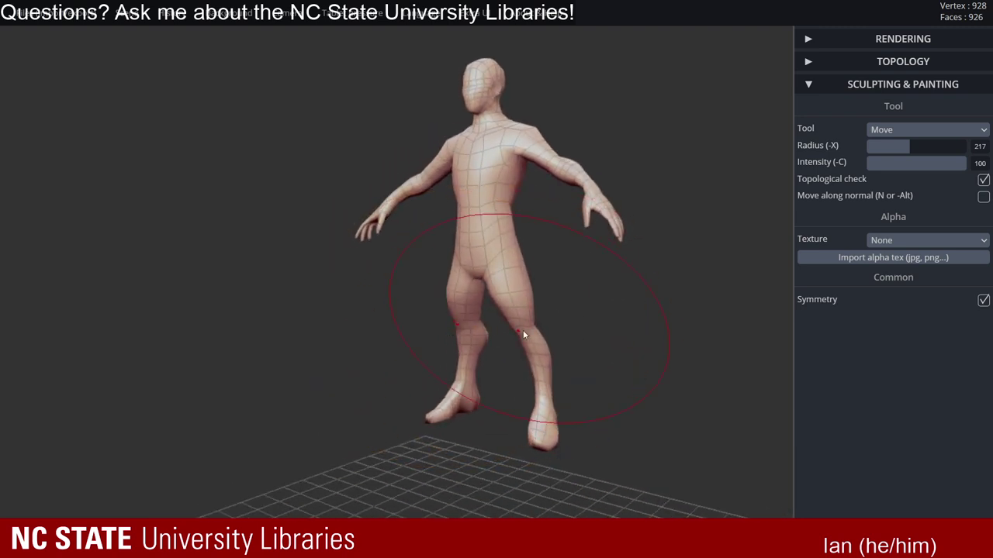
{"action": "mouse_move", "coordinate": [523, 331]}
{"action": "right_mouse_down"}
{"action": "mouse_move", "coordinate": [582, 348]}
{"action": "mouse_move", "coordinate": [609, 338]}
{"action": "right_mouse_up"}
{"action": "key", "text": "x"}
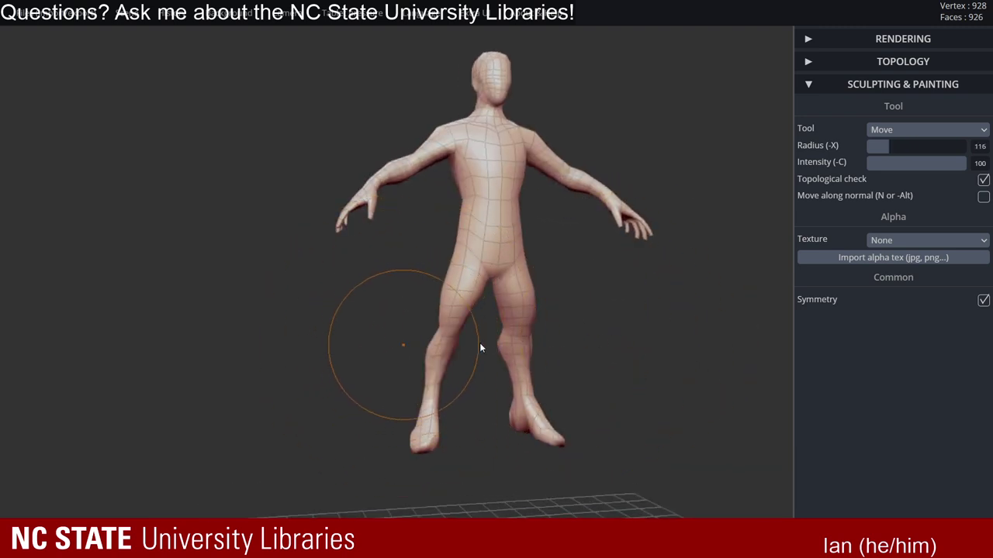
{"action": "left_click_drag", "start_coordinate": [563, 350], "coordinate": [533, 349]}
{"action": "mouse_move", "coordinate": [533, 335]}
{"action": "right_mouse_down"}
{"action": "mouse_move", "coordinate": [525, 317]}
{"action": "mouse_move", "coordinate": [535, 279]}
{"action": "right_mouse_up"}
{"action": "left_click_drag", "start_coordinate": [568, 250], "coordinate": [508, 267]}
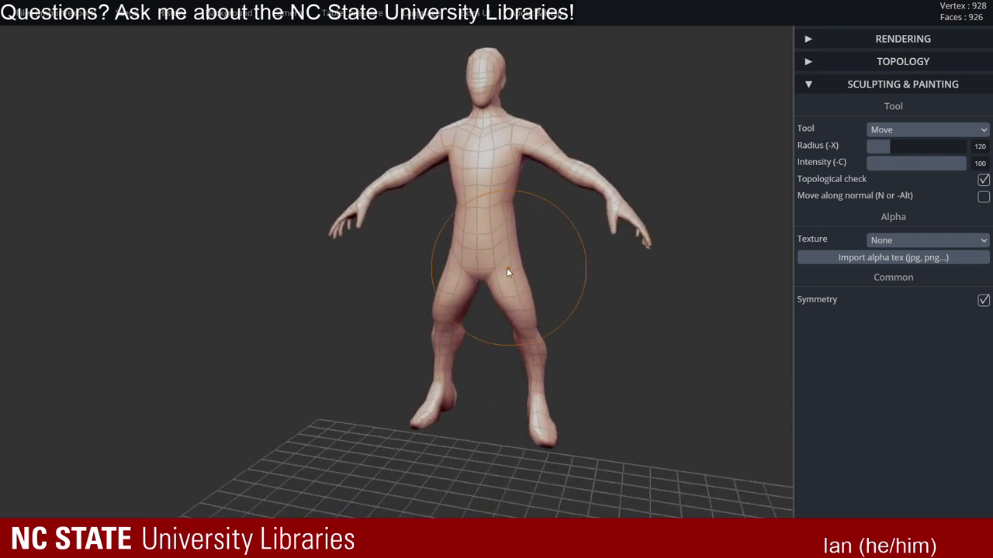
- Inspect the reshaped legs and overall stance of the figure from the side, three-quarter and front views
{"action": "left_click_drag", "start_coordinate": [583, 209], "coordinate": [583, 258], "text": "alt"}
{"action": "right_click_drag", "start_coordinate": [583, 267], "coordinate": [535, 267], "text": "ctrl"}
{"action": "right_click_drag", "start_coordinate": [517, 159], "coordinate": [457, 159]}
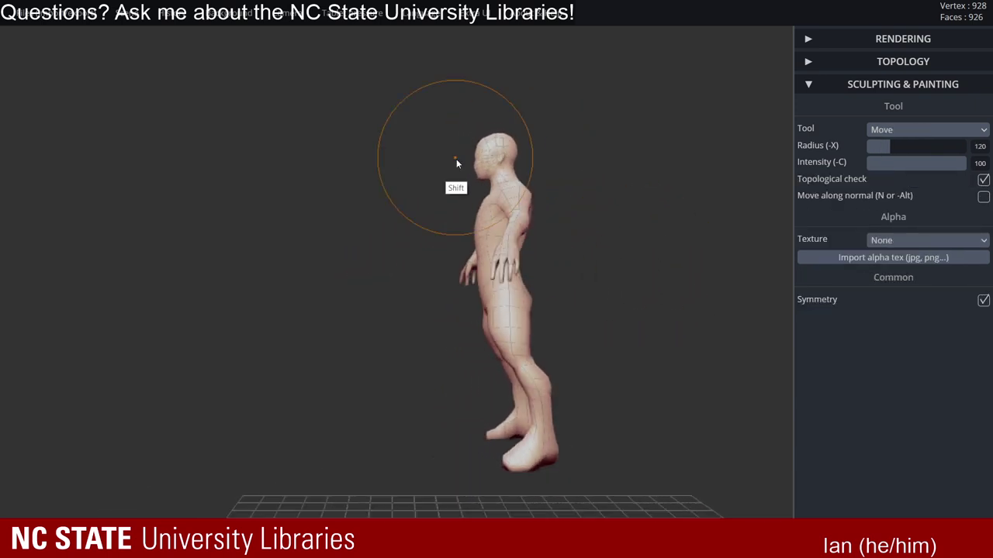
{"action": "key", "text": "shift"}
{"action": "right_click_drag", "start_coordinate": [570, 184], "coordinate": [530, 233], "text": "alt"}
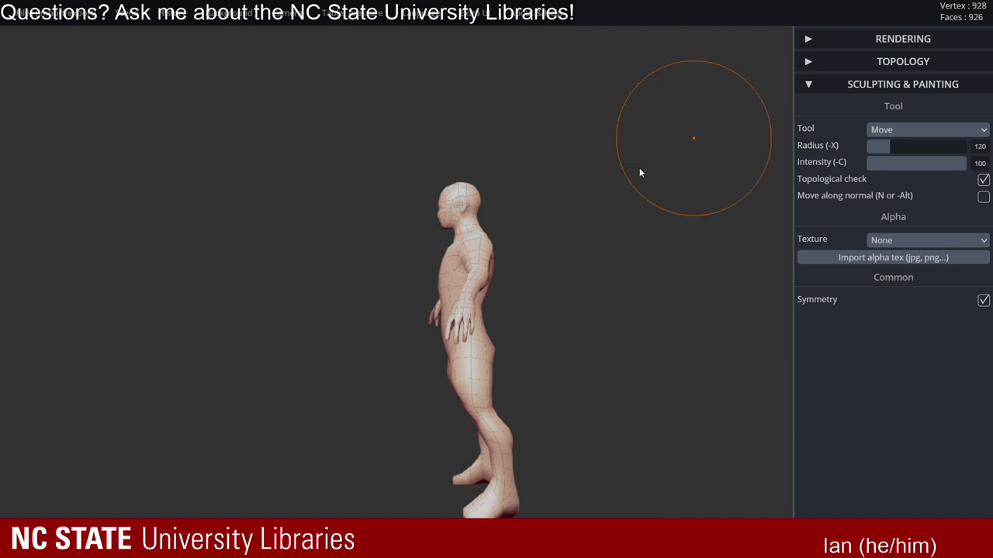
{"action": "mouse_move", "coordinate": [638, 171]}
{"action": "left_mouse_down"}
{"action": "mouse_move", "coordinate": [563, 226]}
{"action": "mouse_move", "coordinate": [589, 190]}
{"action": "mouse_move", "coordinate": [515, 194]}
{"action": "mouse_move", "coordinate": [542, 212]}
{"action": "left_mouse_up"}
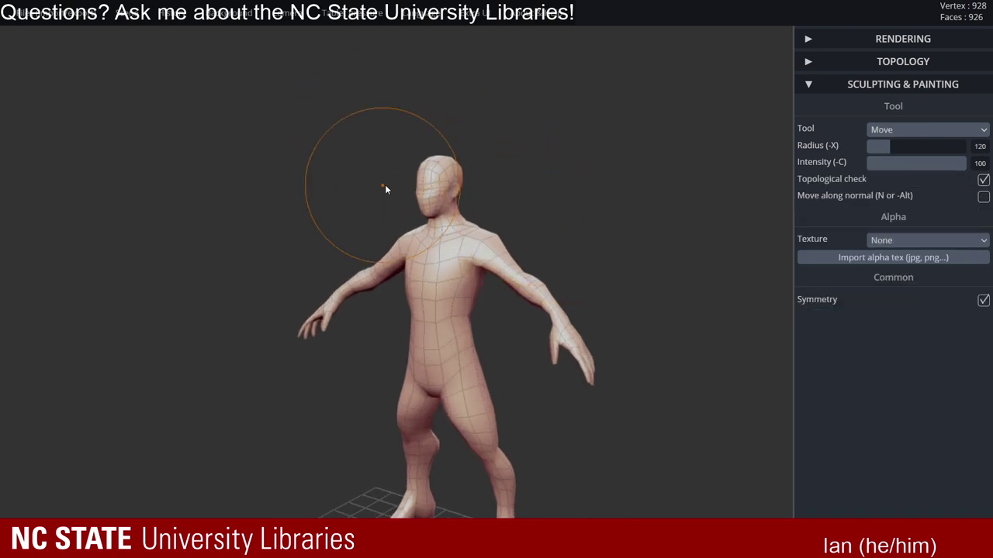
{"action": "left_click_drag", "start_coordinate": [633, 235], "coordinate": [540, 184]}
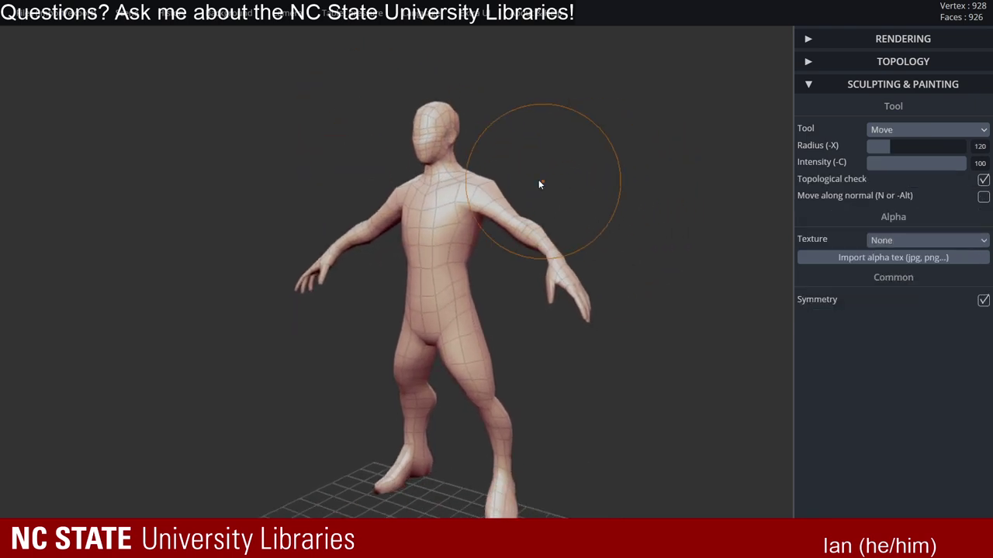
{"action": "scroll", "coordinate": [538, 181], "scroll_direction": "up", "scroll_amount": 2}
{"action": "middle_click_drag", "start_coordinate": [566, 232], "coordinate": [579, 155]}
{"action": "left_click_drag", "start_coordinate": [595, 179], "coordinate": [667, 183]}
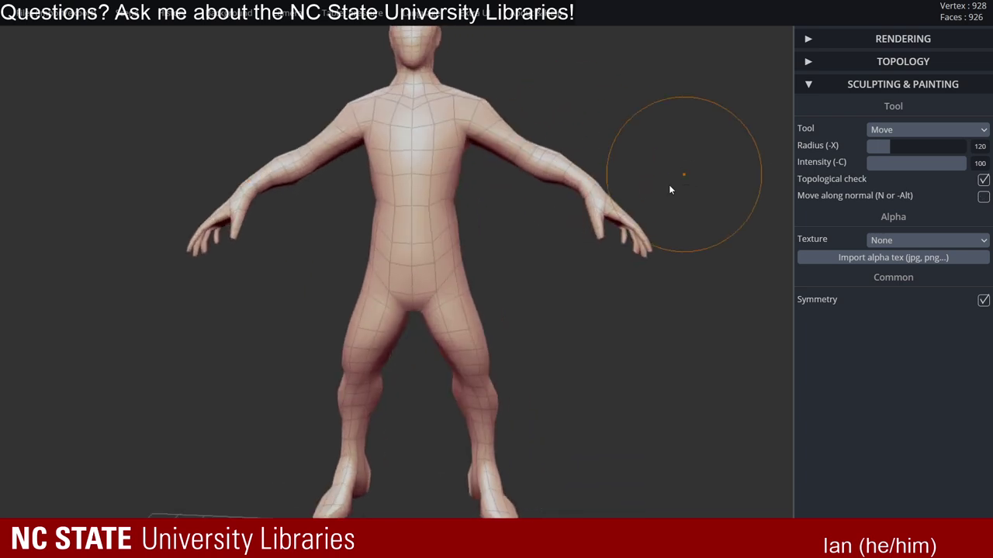
- Set the Move radius to 144 and pull the hands and elbows slightly up and inward from the front
{"action": "middle_click_drag", "start_coordinate": [598, 185], "coordinate": [639, 224]}
{"action": "key", "text": "x"}
{"action": "key", "text": "x"}
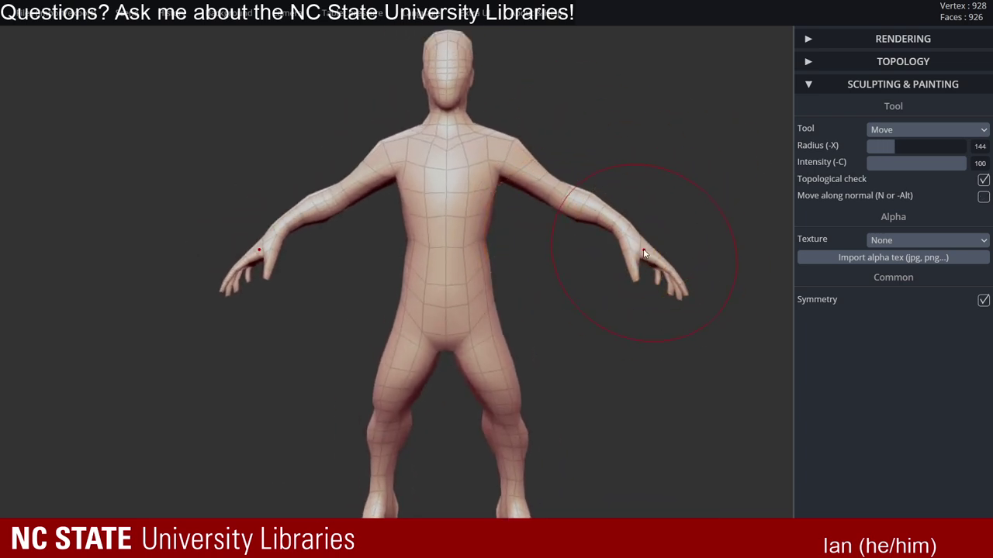
{"action": "left_click_drag", "start_coordinate": [643, 249], "coordinate": [631, 240]}
{"action": "left_click_drag", "start_coordinate": [559, 197], "coordinate": [552, 185]}
{"action": "mouse_move", "coordinate": [552, 184]}
{"action": "left_mouse_down"}
{"action": "mouse_move", "coordinate": [572, 183]}
{"action": "mouse_move", "coordinate": [567, 196]}
{"action": "left_mouse_up"}
{"action": "key", "text": "x"}
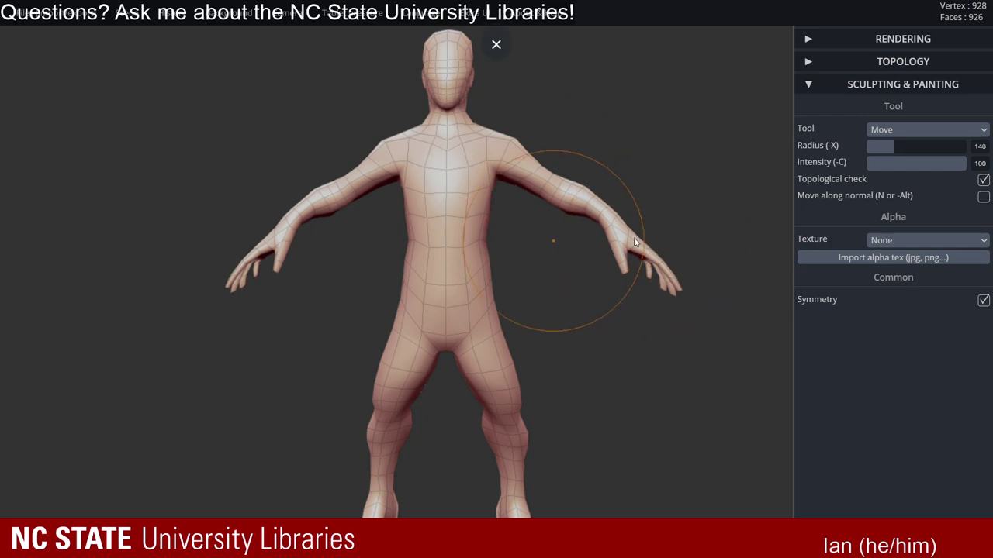
- Examine the reshaped arms and legs from the side and front, checking the pose and proportions
{"action": "mouse_move", "coordinate": [670, 245]}
{"action": "left_mouse_down"}
{"action": "mouse_move", "coordinate": [596, 261]}
{"action": "mouse_move", "coordinate": [560, 287]}
{"action": "left_mouse_up"}
{"action": "mouse_move", "coordinate": [560, 287]}
{"action": "left_mouse_down", "text": "alt"}
{"action": "mouse_move", "coordinate": [625, 267]}
{"action": "mouse_move", "coordinate": [578, 248]}
{"action": "left_mouse_up", "text": "alt"}
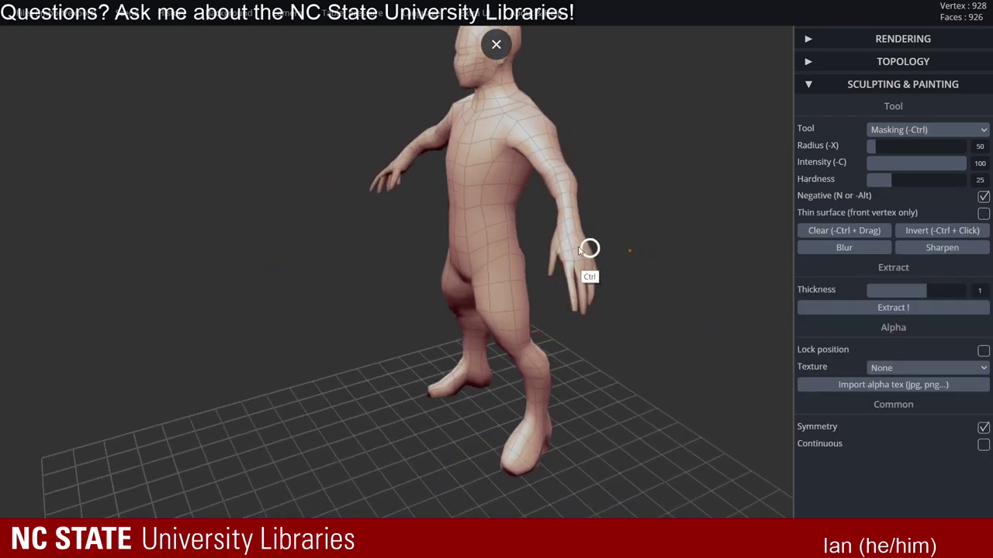
{"action": "right_click_drag", "start_coordinate": [578, 249], "coordinate": [546, 244], "text": "ctrl"}
{"action": "right_click_drag", "start_coordinate": [555, 236], "coordinate": [659, 217]}
{"action": "right_click_drag", "start_coordinate": [482, 225], "coordinate": [570, 244], "text": "ctrl"}
{"action": "mouse_move", "coordinate": [570, 244]}
{"action": "right_mouse_down"}
{"action": "mouse_move", "coordinate": [527, 246]}
{"action": "mouse_move", "coordinate": [468, 219]}
{"action": "mouse_move", "coordinate": [570, 228]}
{"action": "right_mouse_up"}
{"action": "right_click_drag", "start_coordinate": [481, 231], "coordinate": [594, 248], "text": "alt"}
{"action": "key", "text": "x"}
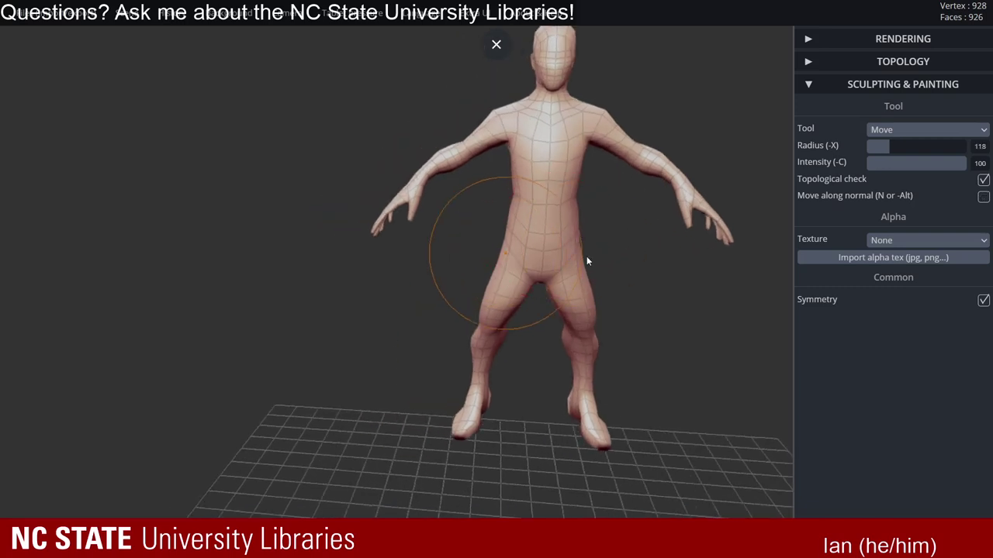
{"action": "key", "text": "x"}
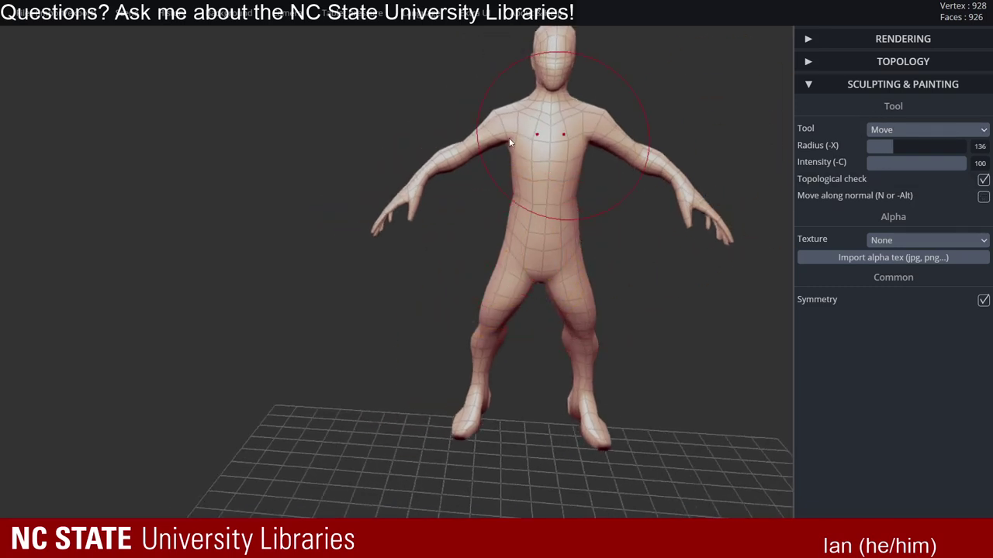
- Switch to the Transform tool and scale the figure down slightly along its vertical axis, undoing the extra adjustment
{"action": "left_click", "coordinate": [928, 129]}
{"action": "left_click", "coordinate": [919, 286]}
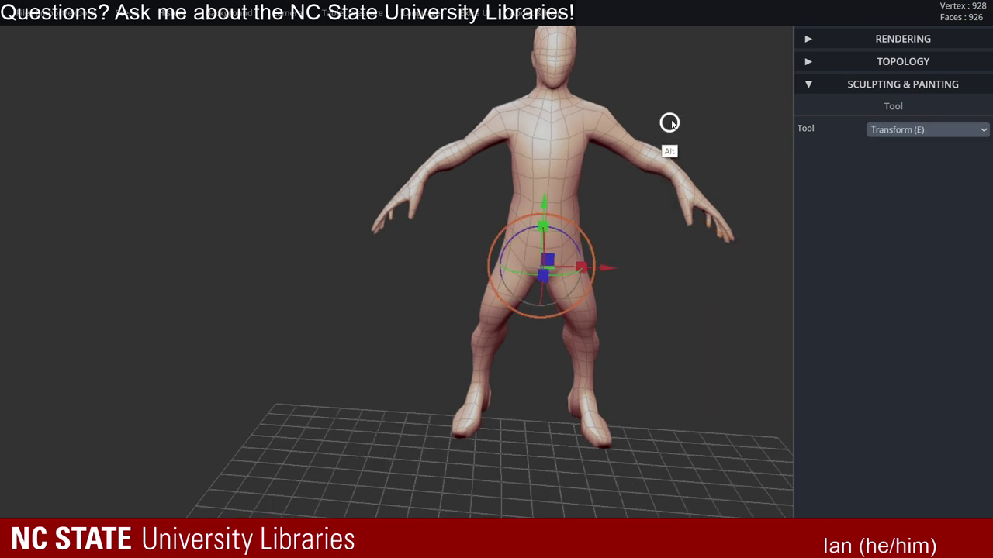
{"action": "left_click_drag", "start_coordinate": [670, 123], "coordinate": [616, 140], "text": "alt"}
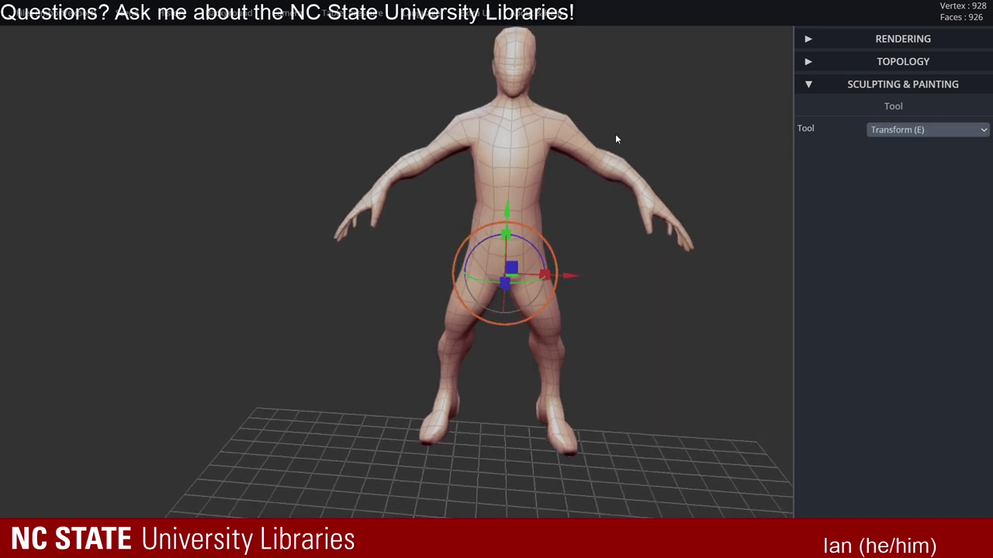
{"action": "left_click_drag", "start_coordinate": [617, 313], "coordinate": [585, 268], "text": "alt"}
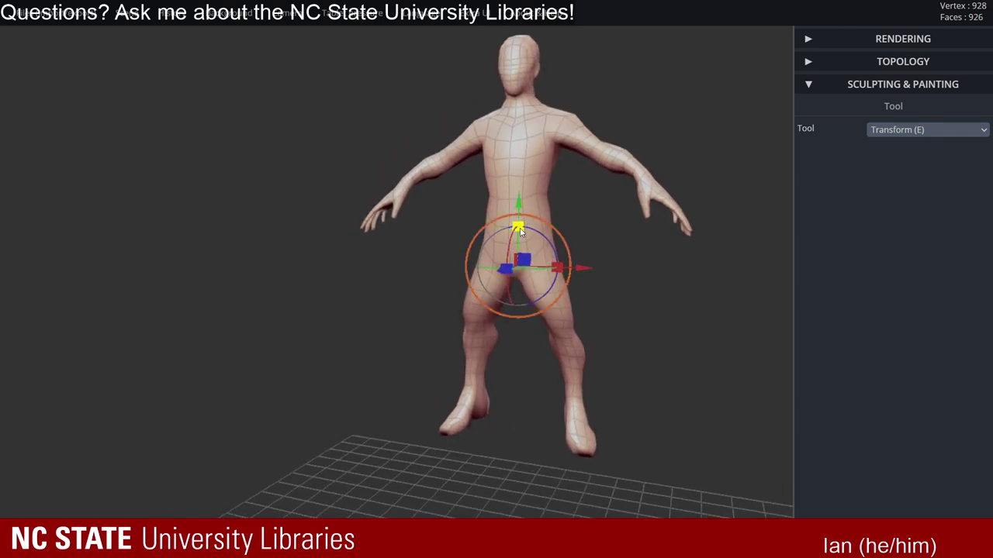
{"action": "mouse_move", "coordinate": [520, 231]}
{"action": "left_mouse_down"}
{"action": "mouse_move", "coordinate": [519, 221]}
{"action": "mouse_move", "coordinate": [515, 232]}
{"action": "left_mouse_up"}
{"action": "left_click_drag", "start_coordinate": [602, 211], "coordinate": [647, 223]}
{"action": "left_click_drag", "start_coordinate": [537, 265], "coordinate": [537, 264]}
{"action": "key", "text": "ctrl+z"}
{"action": "left_click_drag", "start_coordinate": [633, 274], "coordinate": [608, 277]}
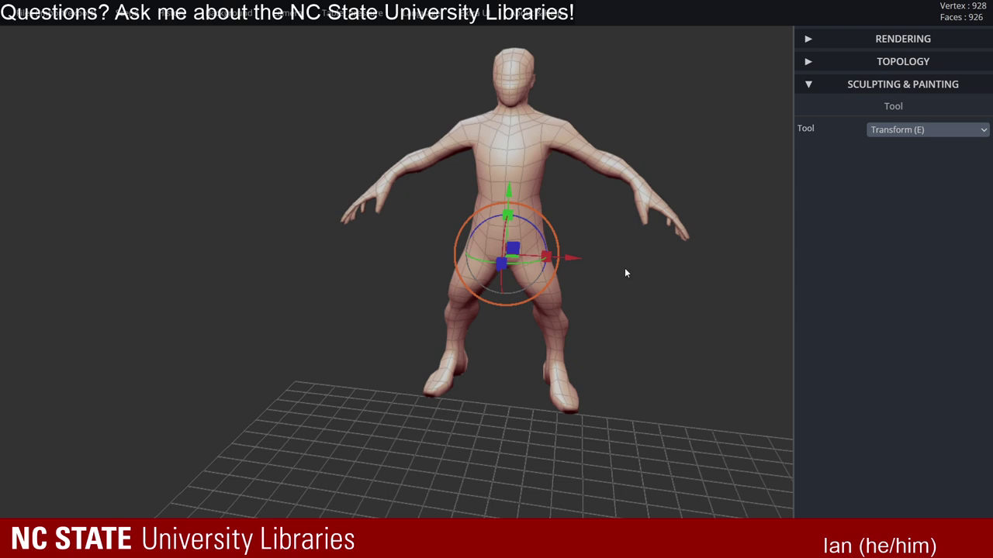
{"action": "middle_click_drag", "start_coordinate": [624, 268], "coordinate": [600, 291]}
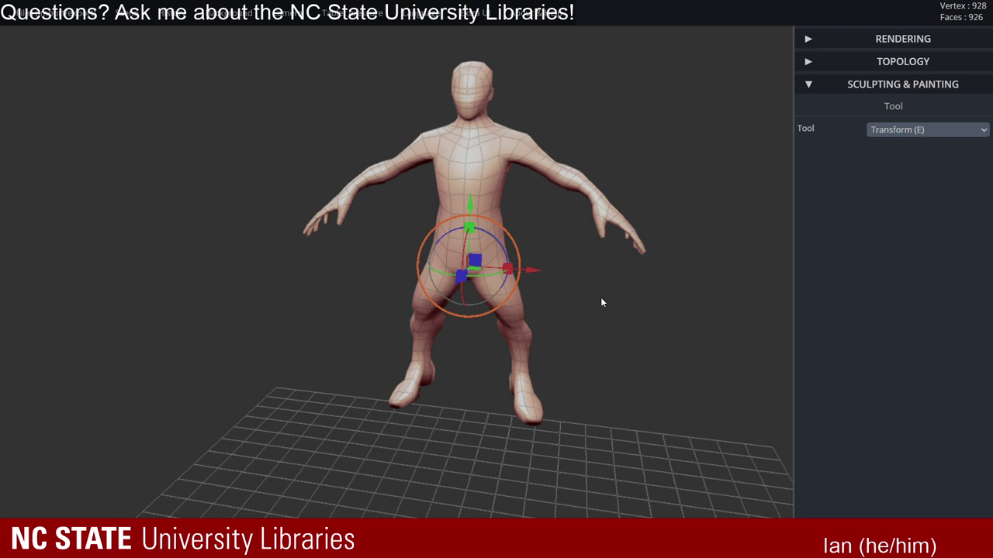
{"action": "middle_click_drag", "start_coordinate": [674, 283], "coordinate": [637, 292]}
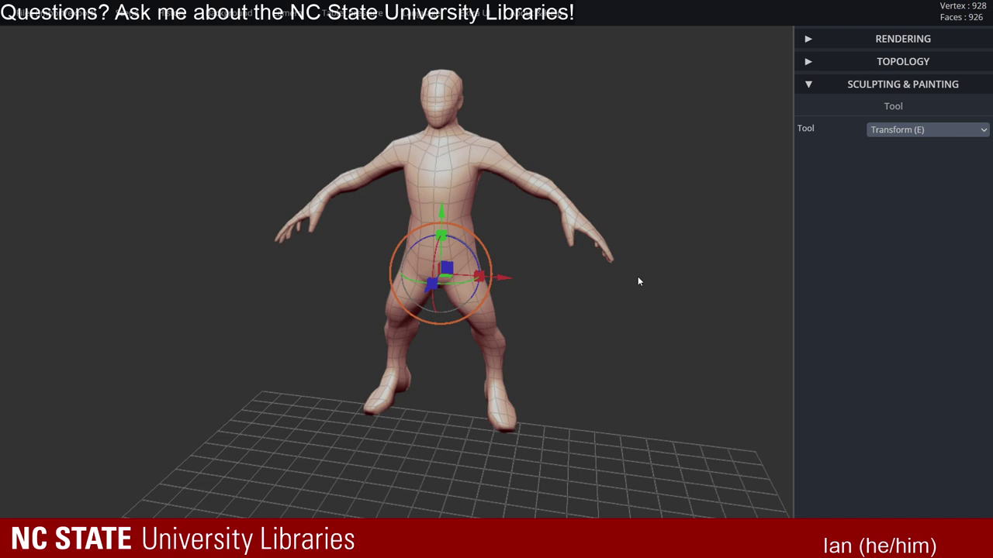
- Scale the figure slightly narrower across its width and slightly shorter along its vertical axis with the Transform tool
{"action": "left_click_drag", "start_coordinate": [618, 301], "coordinate": [550, 331]}
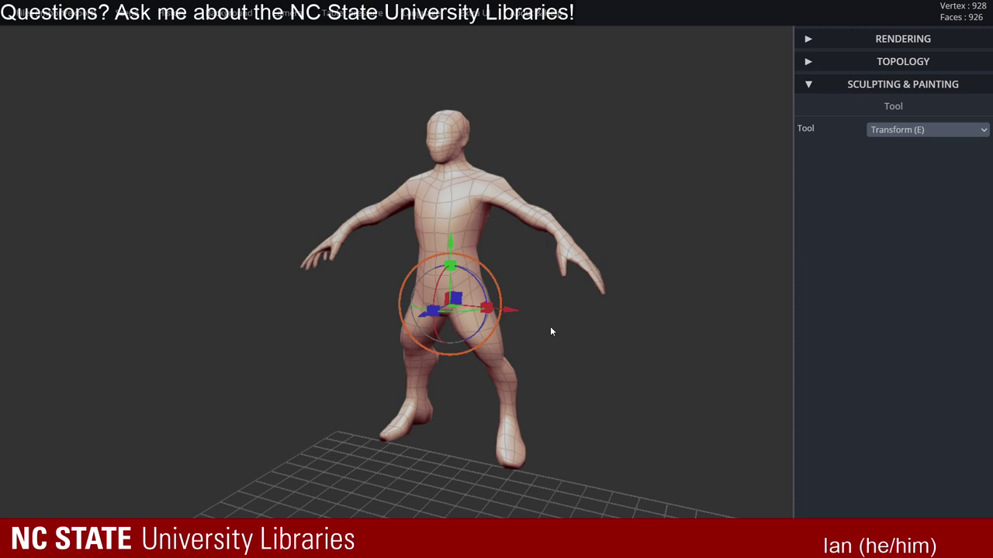
{"action": "left_click_drag", "start_coordinate": [539, 332], "coordinate": [542, 252]}
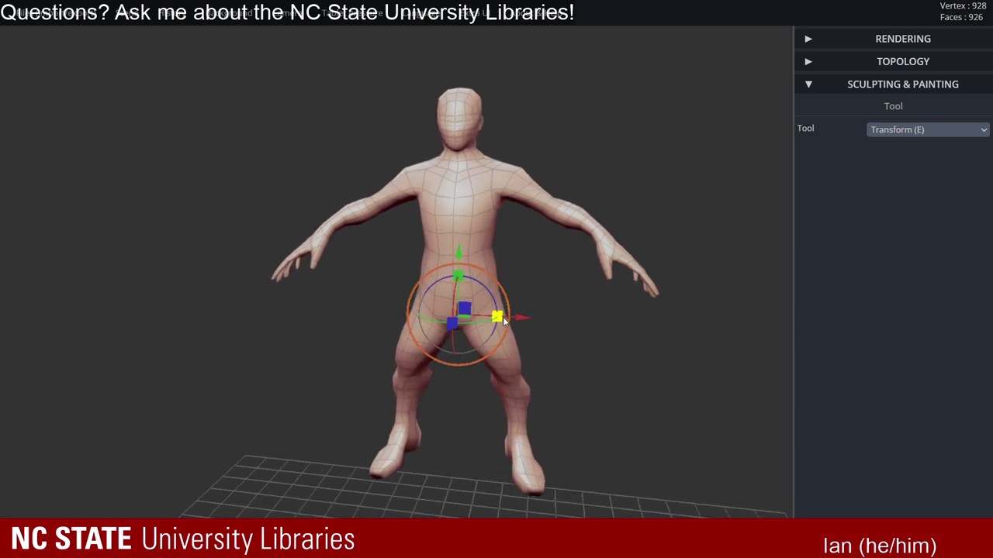
{"action": "left_click_drag", "start_coordinate": [499, 319], "coordinate": [497, 320]}
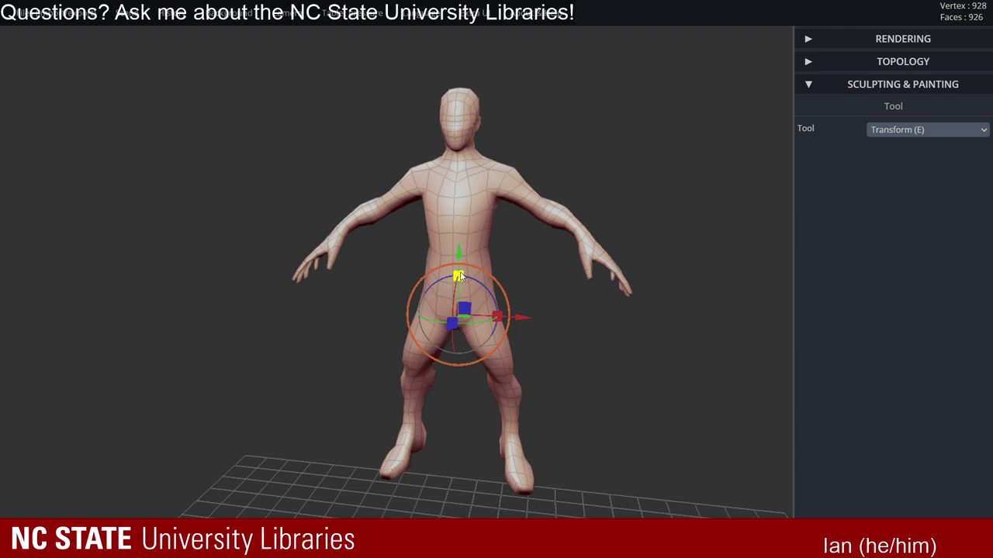
{"action": "left_click_drag", "start_coordinate": [460, 277], "coordinate": [461, 278]}
{"action": "left_click_drag", "start_coordinate": [369, 322], "coordinate": [451, 300]}
{"action": "right_click_drag", "start_coordinate": [572, 323], "coordinate": [536, 325]}
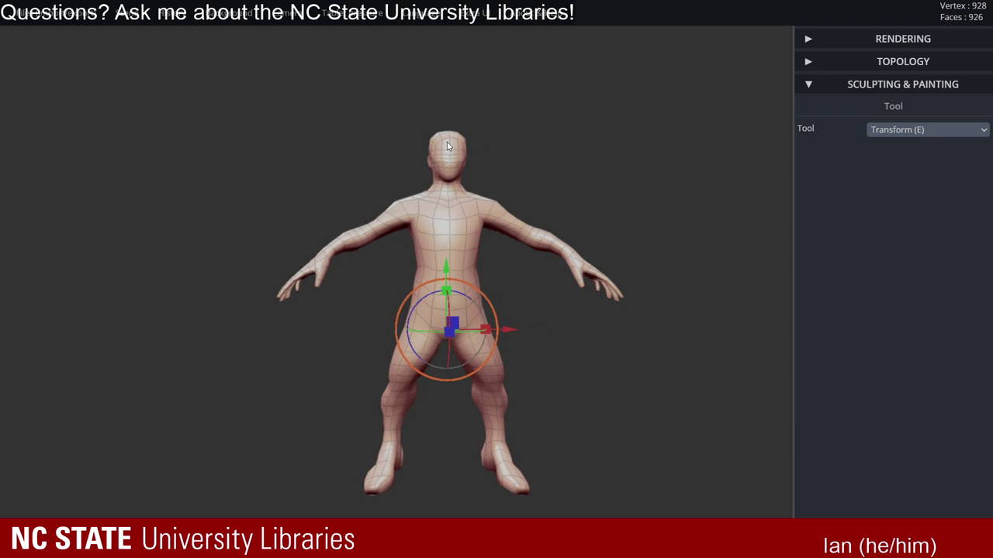
{"action": "left_click", "coordinate": [903, 62]}
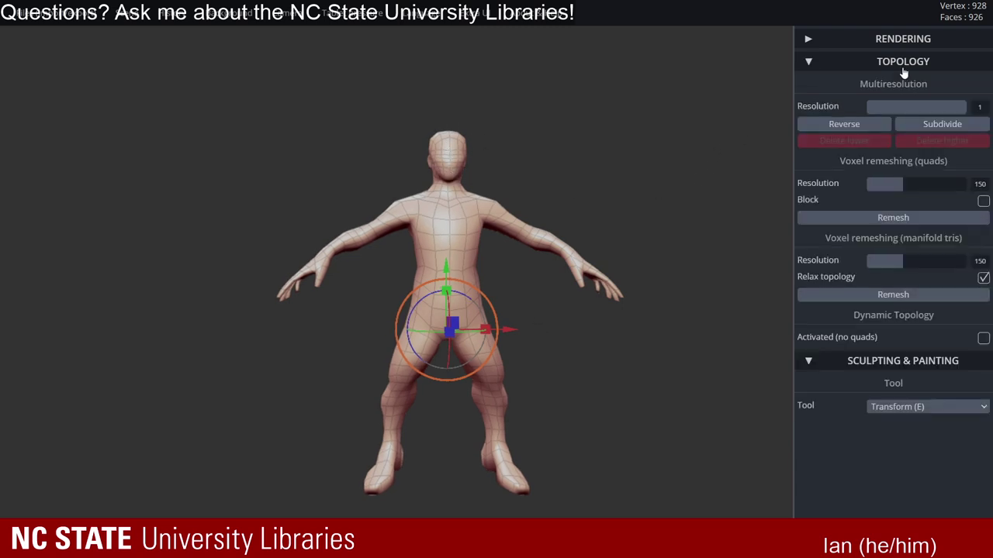
{"action": "left_click", "coordinate": [904, 66]}
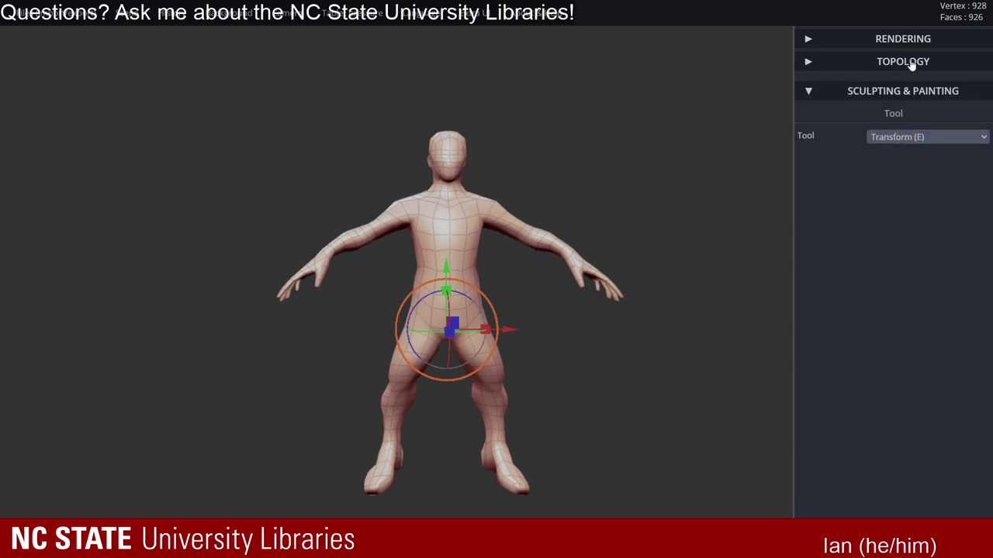
{"action": "left_click", "coordinate": [907, 133]}
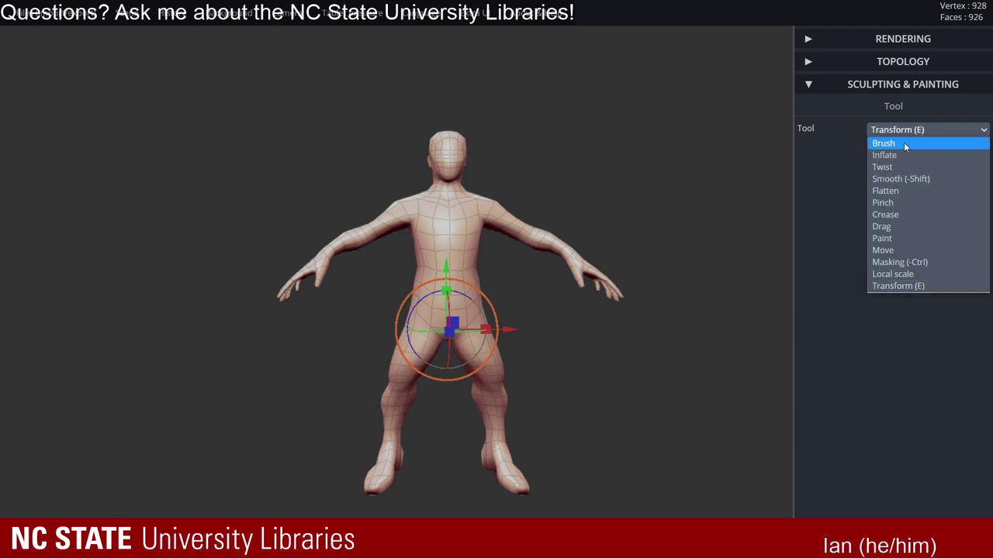
{"action": "left_click", "coordinate": [905, 142]}
{"action": "left_click", "coordinate": [906, 132]}
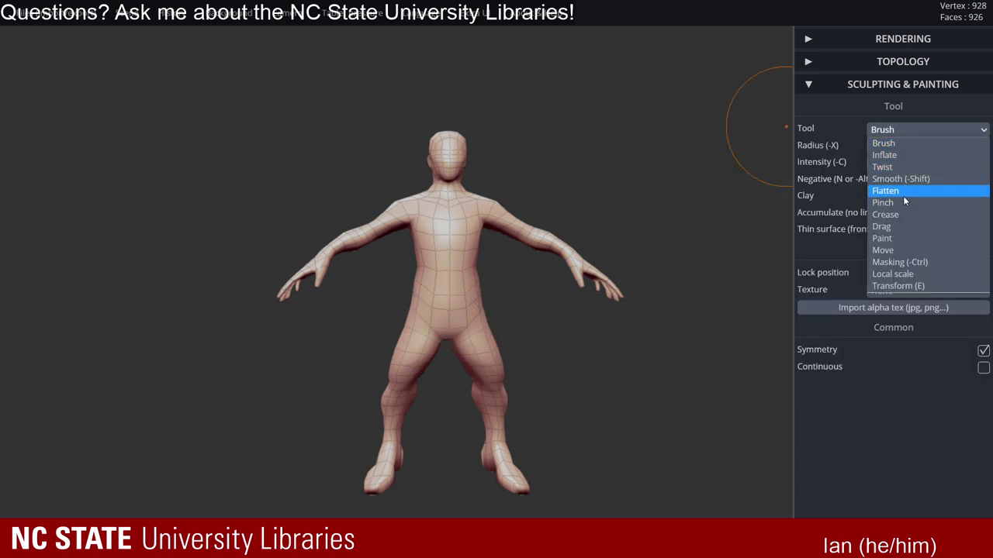
{"action": "left_click", "coordinate": [882, 249]}
{"action": "left_click_drag", "start_coordinate": [575, 205], "coordinate": [511, 142]}
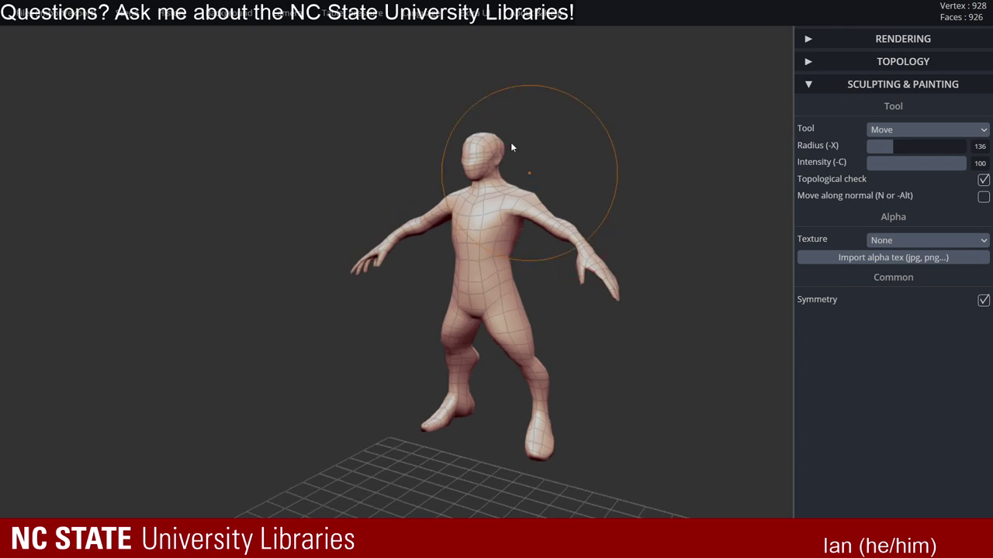
- Try inflating the head with the Inflate tool at a radius of 194 and undo the stroke
{"action": "left_click", "coordinate": [923, 134]}
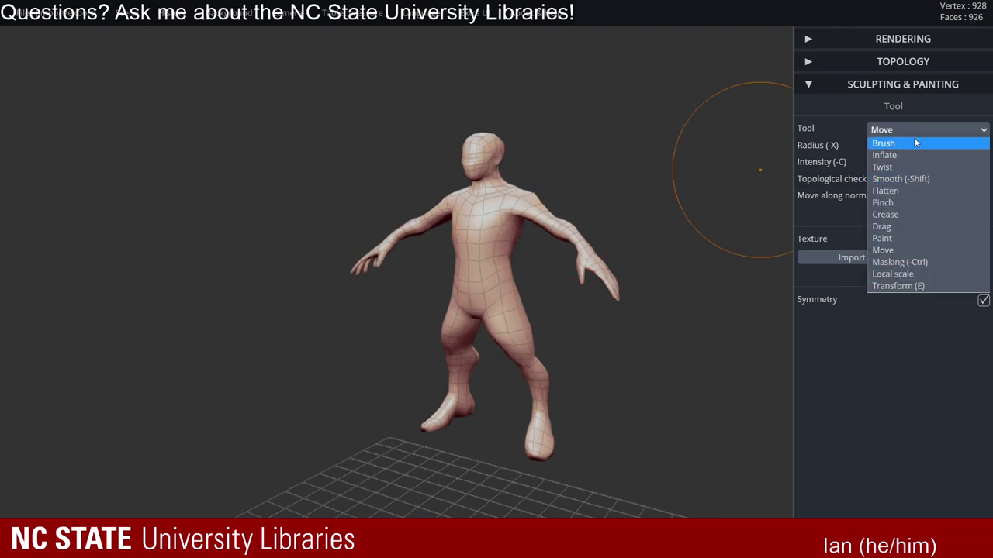
{"action": "left_click", "coordinate": [914, 162]}
{"action": "left_click_drag", "start_coordinate": [706, 145], "coordinate": [607, 132]}
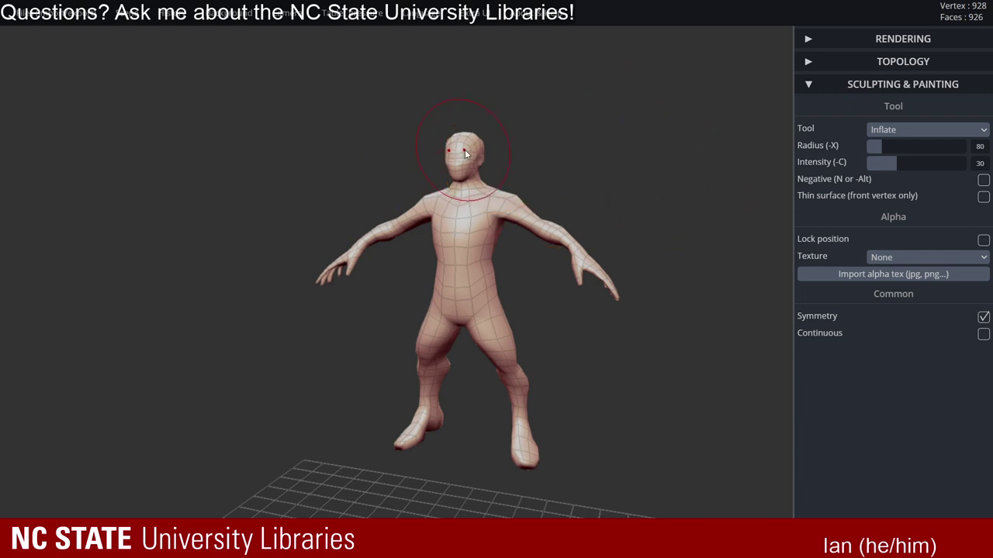
{"action": "mouse_move", "coordinate": [568, 162]}
{"action": "left_mouse_down"}
{"action": "mouse_move", "coordinate": [529, 164]}
{"action": "mouse_move", "coordinate": [538, 140]}
{"action": "mouse_move", "coordinate": [518, 148]}
{"action": "mouse_move", "coordinate": [533, 141]}
{"action": "left_mouse_up"}
{"action": "right_click_drag", "start_coordinate": [539, 147], "coordinate": [565, 158]}
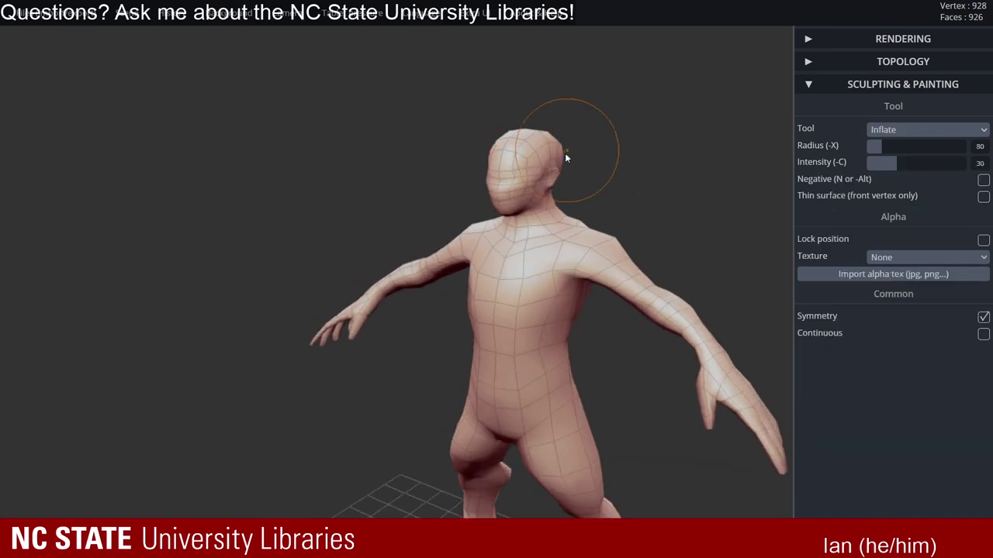
{"action": "key", "text": "x"}
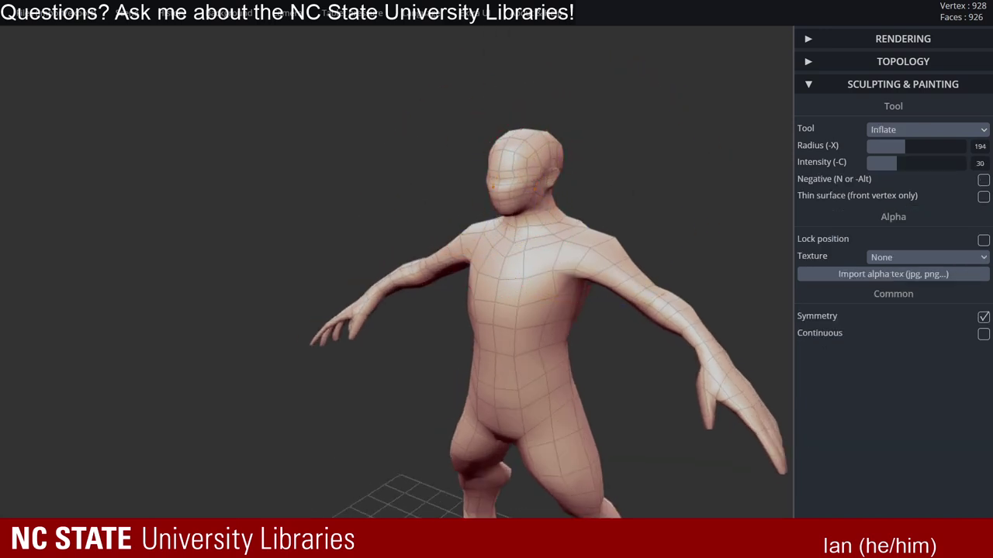
{"action": "left_click_drag", "start_coordinate": [523, 180], "coordinate": [533, 182]}
{"action": "key", "text": "ctrl+z"}
- Set the Inflate intensity to 9 and check the whole figure from the front and three-quarter views
{"action": "left_click_drag", "start_coordinate": [614, 173], "coordinate": [610, 98]}
{"action": "scroll", "coordinate": [543, 151], "scroll_direction": "down", "scroll_amount": 5}
{"action": "left_click_drag", "start_coordinate": [591, 186], "coordinate": [682, 263], "text": "alt"}
{"action": "mouse_move", "coordinate": [618, 225]}
{"action": "left_mouse_down"}
{"action": "mouse_move", "coordinate": [610, 238]}
{"action": "mouse_move", "coordinate": [578, 236]}
{"action": "left_mouse_up"}
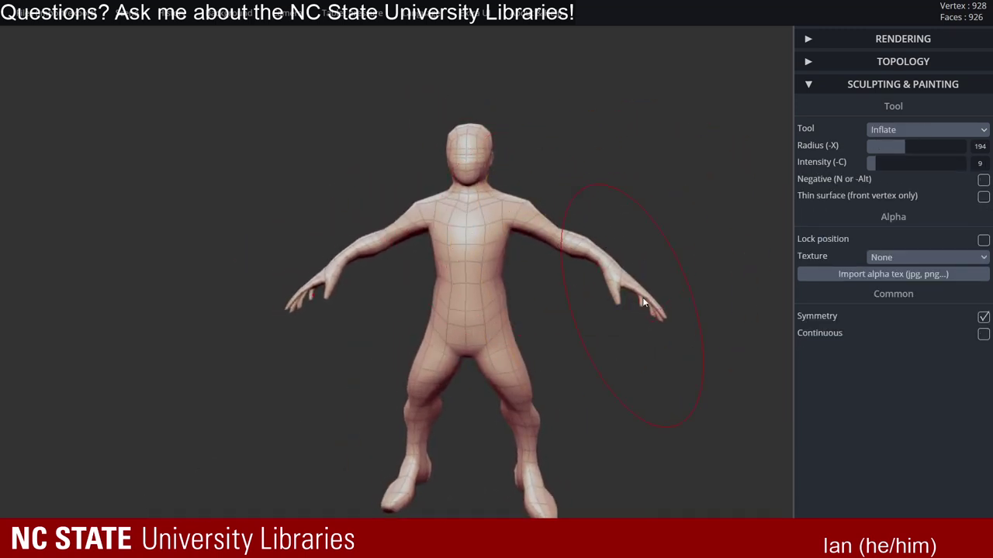
{"action": "mouse_move", "coordinate": [652, 255]}
{"action": "left_mouse_down"}
{"action": "mouse_move", "coordinate": [694, 256]}
{"action": "mouse_move", "coordinate": [574, 221]}
{"action": "mouse_move", "coordinate": [566, 260]}
{"action": "left_mouse_up"}
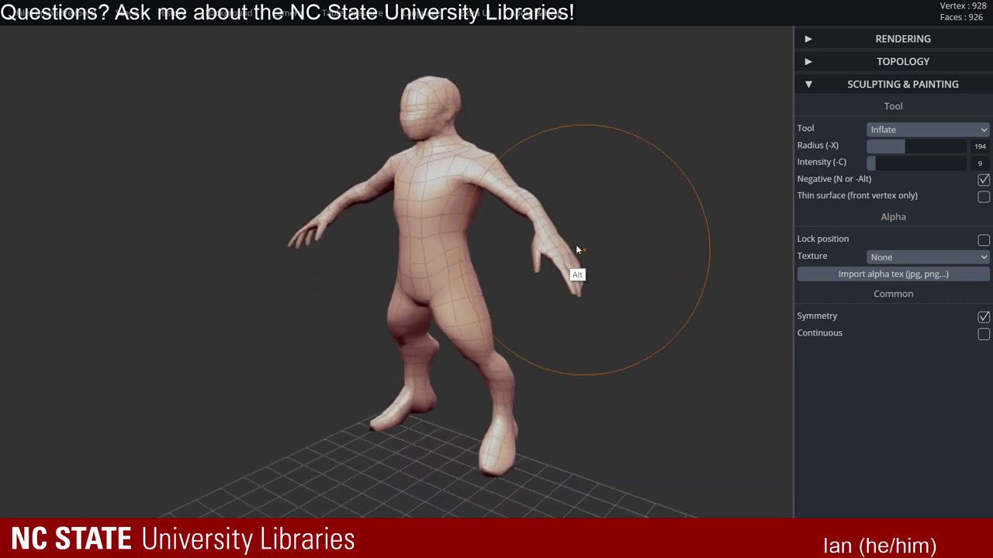
{"action": "mouse_move", "coordinate": [558, 255]}
{"action": "left_mouse_down", "text": "alt"}
{"action": "mouse_move", "coordinate": [644, 245]}
{"action": "mouse_move", "coordinate": [637, 251]}
{"action": "mouse_move", "coordinate": [773, 168]}
{"action": "left_mouse_up", "text": "alt"}
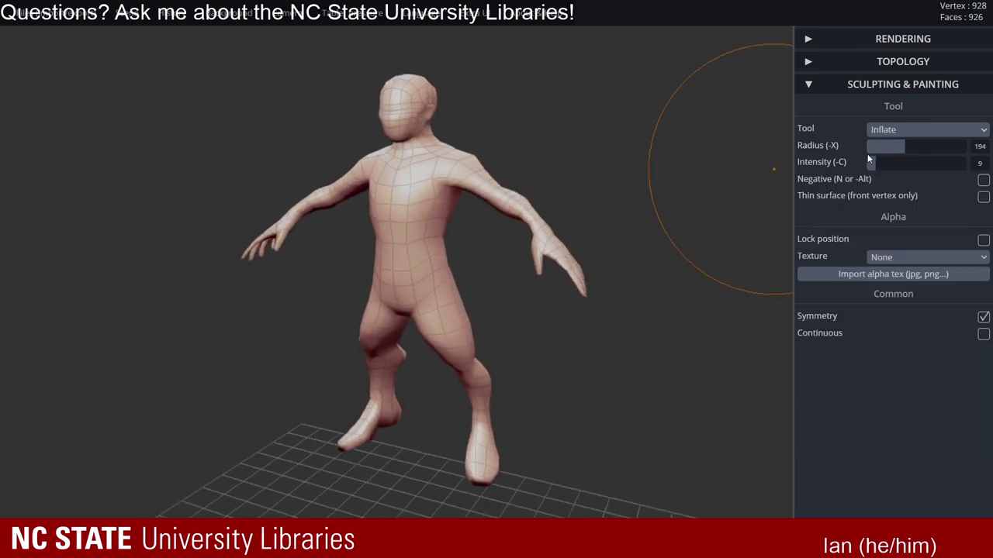
- Switch to the Move tool, set its radius to 92 and nudge the fingers slightly inward
{"action": "left_click", "coordinate": [912, 133]}
{"action": "left_click", "coordinate": [891, 253]}
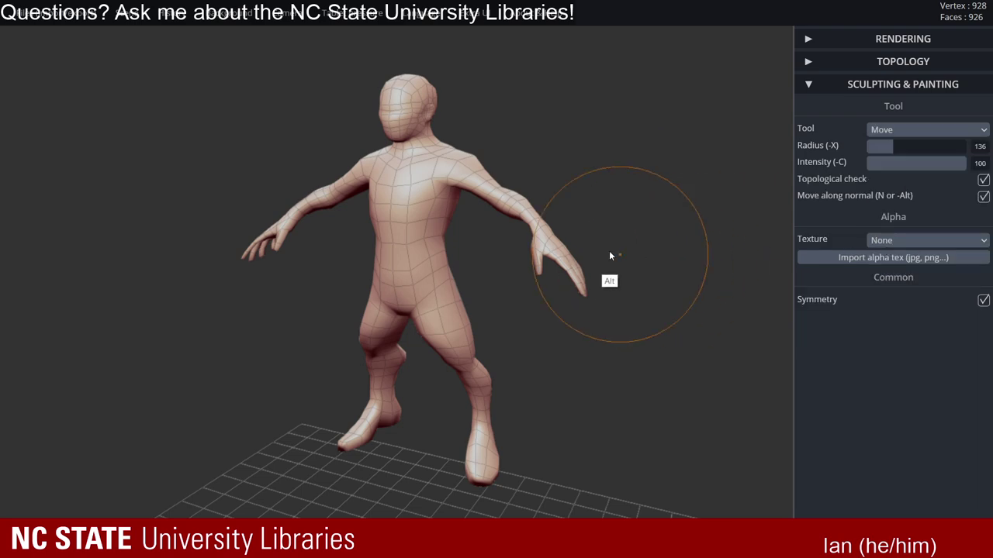
{"action": "right_click_drag", "start_coordinate": [609, 255], "coordinate": [588, 233], "text": "alt"}
{"action": "right_click_drag", "start_coordinate": [588, 232], "coordinate": [549, 245], "text": "ctrl"}
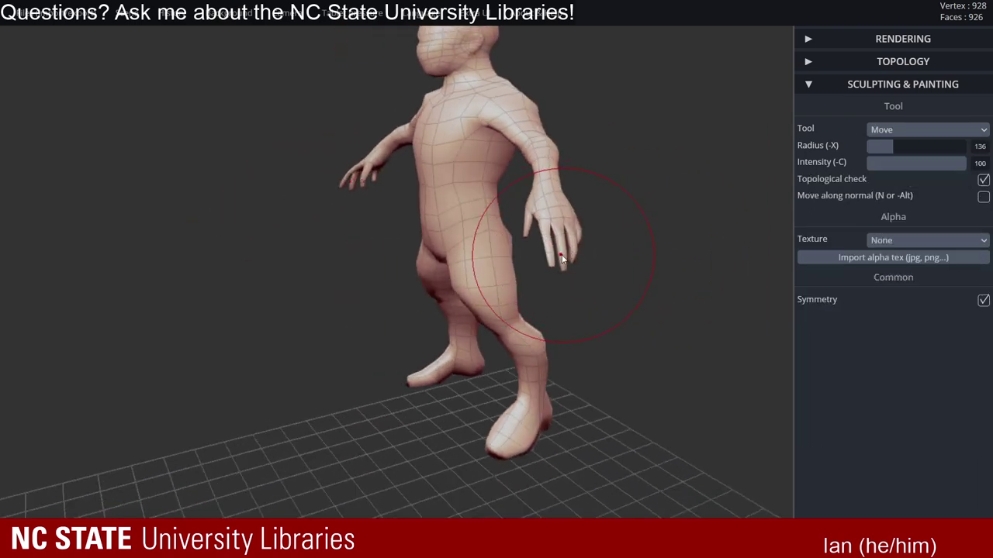
{"action": "left_click_drag", "start_coordinate": [564, 260], "coordinate": [562, 260]}
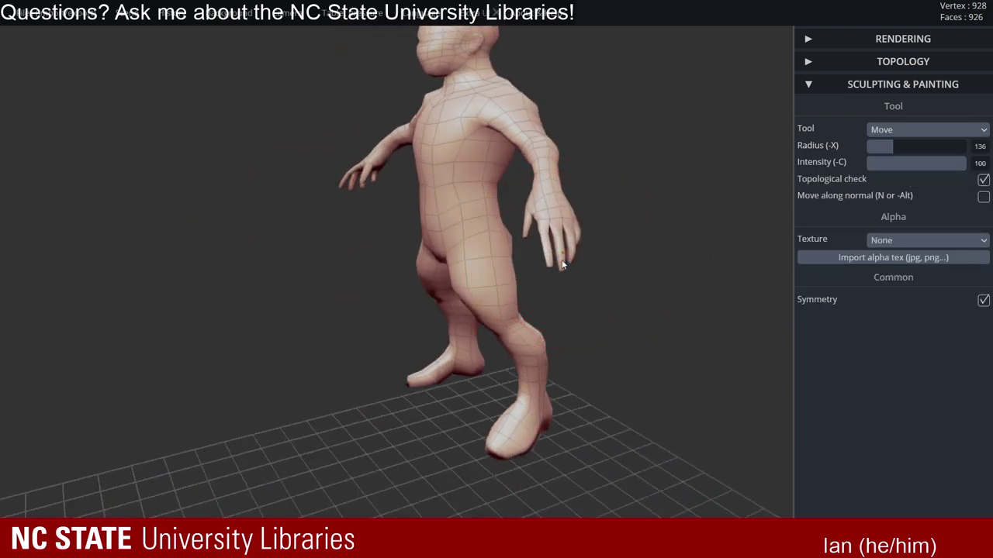
{"action": "right_click_drag", "start_coordinate": [562, 259], "coordinate": [584, 243]}
{"action": "key", "text": "x"}
{"action": "left_click_drag", "start_coordinate": [563, 248], "coordinate": [559, 239]}
{"action": "right_click_drag", "start_coordinate": [559, 239], "coordinate": [578, 232]}
{"action": "mouse_move", "coordinate": [586, 226]}
{"action": "left_mouse_down"}
{"action": "mouse_move", "coordinate": [465, 252]}
{"action": "mouse_move", "coordinate": [585, 252]}
{"action": "mouse_move", "coordinate": [689, 230]}
{"action": "mouse_move", "coordinate": [706, 204]}
{"action": "left_mouse_up"}
{"action": "left_click_drag", "start_coordinate": [627, 121], "coordinate": [548, 121]}
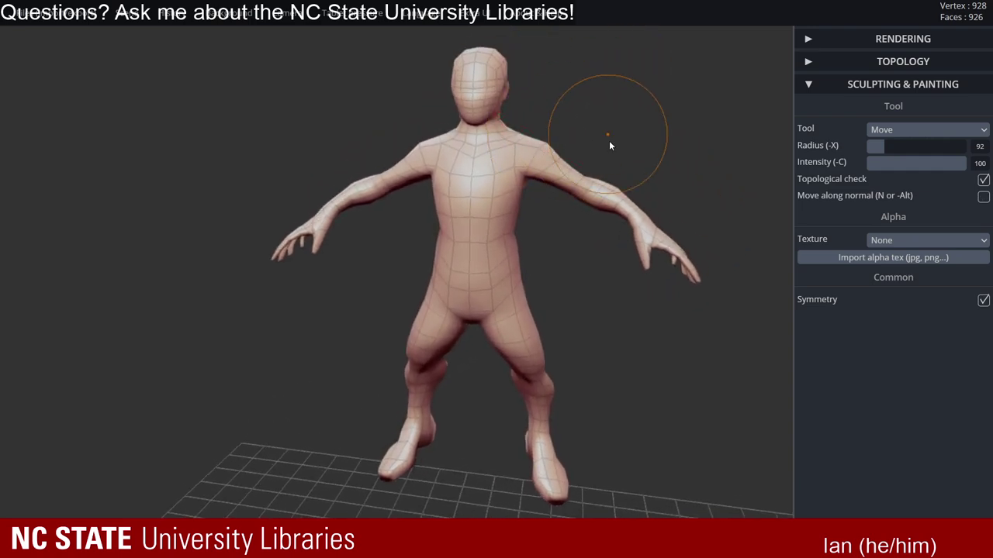
- Even out the backs of the calves from behind, setting the Move radius to 99 and the Smooth intensity to 10
{"action": "mouse_move", "coordinate": [610, 145]}
{"action": "left_mouse_down"}
{"action": "mouse_move", "coordinate": [614, 219]}
{"action": "mouse_move", "coordinate": [551, 162]}
{"action": "left_mouse_up"}
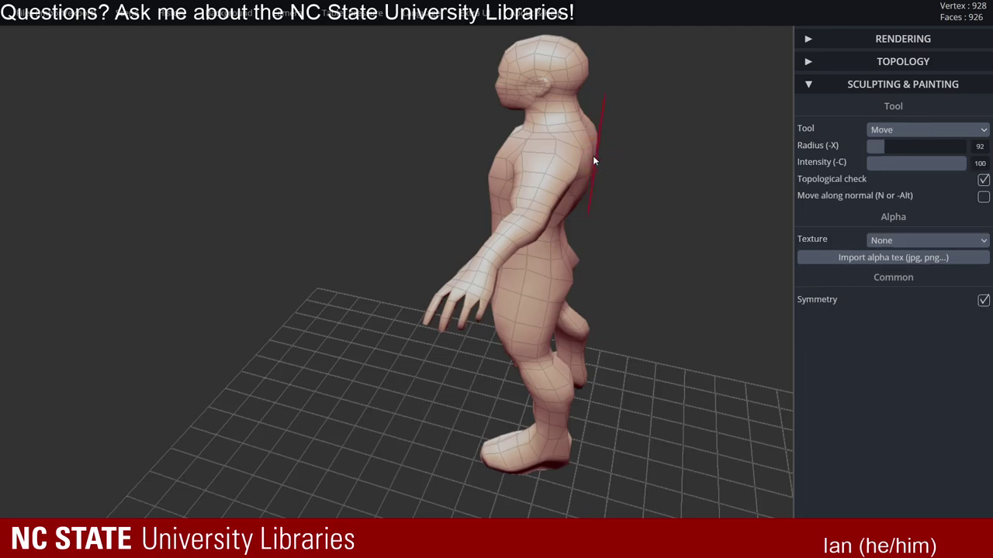
{"action": "mouse_move", "coordinate": [621, 153]}
{"action": "left_mouse_down"}
{"action": "mouse_move", "coordinate": [633, 138]}
{"action": "mouse_move", "coordinate": [646, 148]}
{"action": "mouse_move", "coordinate": [609, 151]}
{"action": "mouse_move", "coordinate": [544, 185]}
{"action": "mouse_move", "coordinate": [533, 193]}
{"action": "mouse_move", "coordinate": [543, 207]}
{"action": "mouse_move", "coordinate": [487, 161]}
{"action": "left_mouse_up"}
{"action": "left_click_drag", "start_coordinate": [586, 218], "coordinate": [580, 165], "text": "alt"}
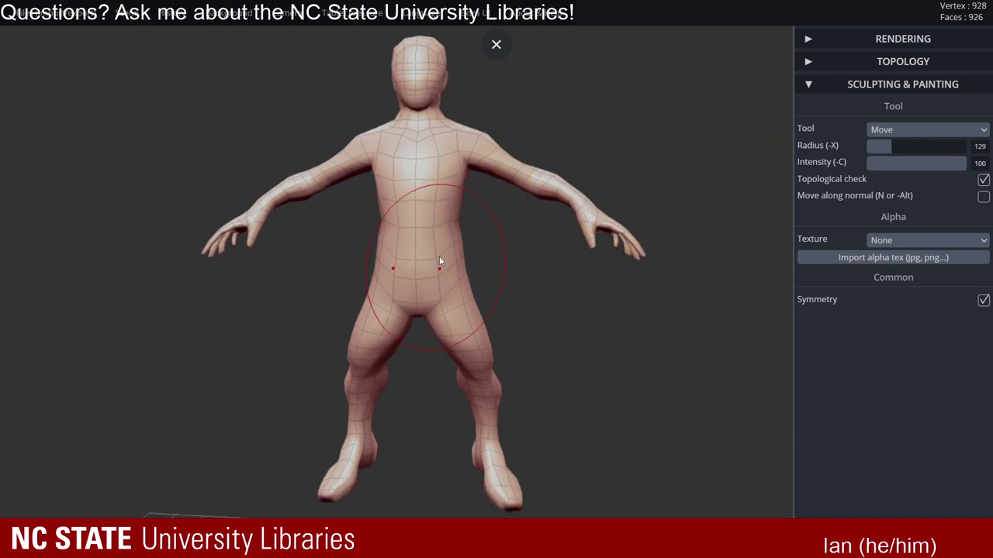
{"action": "left_click_drag", "start_coordinate": [479, 270], "coordinate": [477, 216], "text": "alt"}
{"action": "left_click_drag", "start_coordinate": [569, 277], "coordinate": [390, 301]}
{"action": "right_click_drag", "start_coordinate": [392, 300], "coordinate": [487, 295]}
{"action": "key", "text": "shift"}
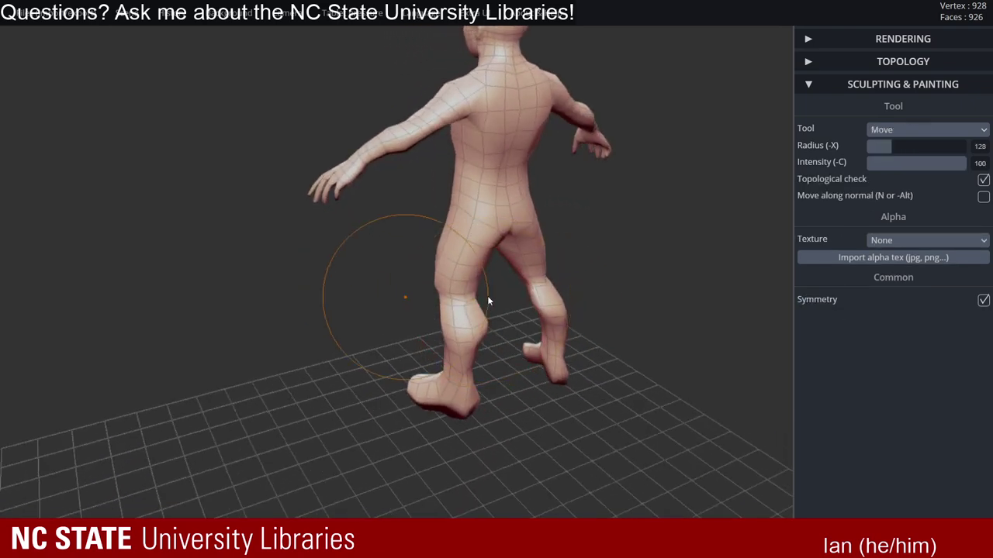
{"action": "key", "text": "shift"}
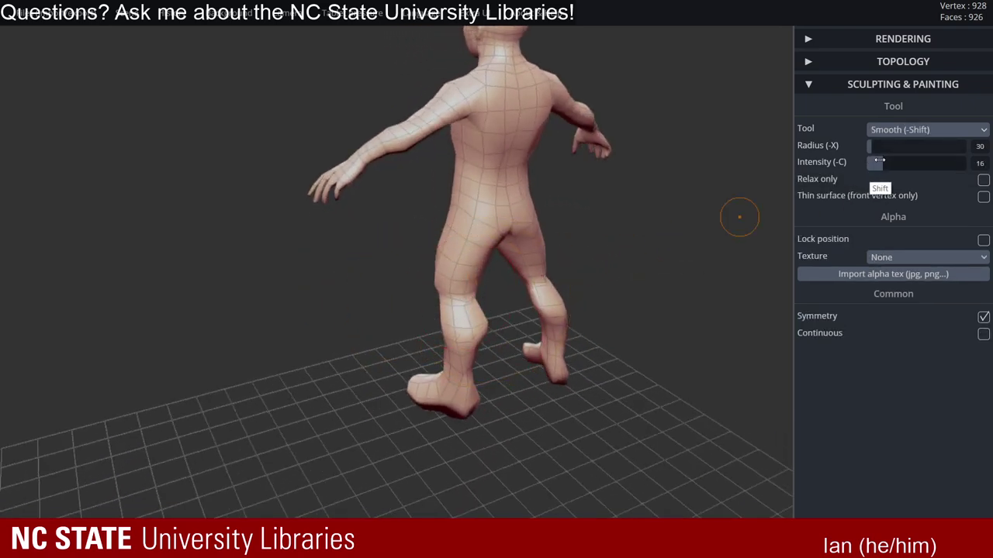
{"action": "right_click_drag", "start_coordinate": [500, 302], "coordinate": [473, 293]}
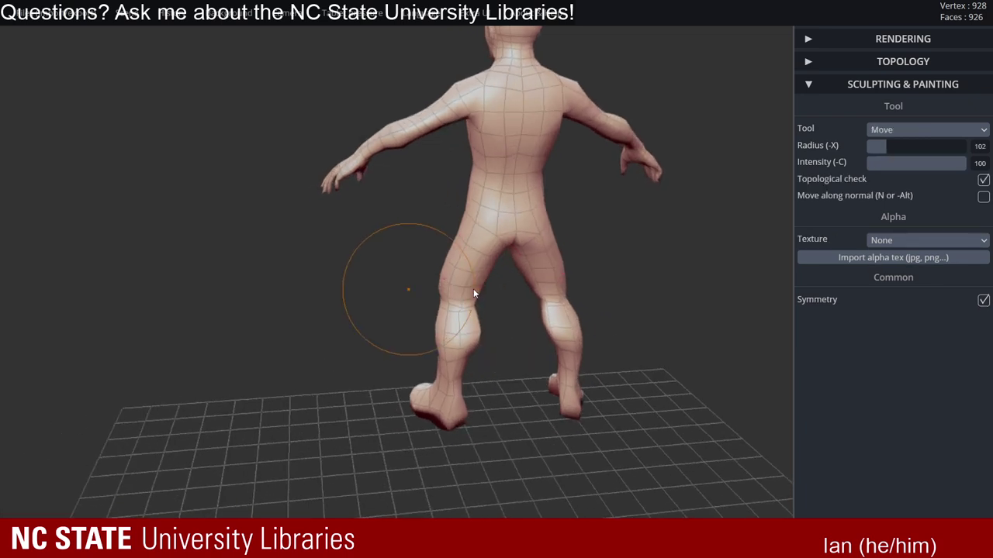
{"action": "key", "text": "shift"}
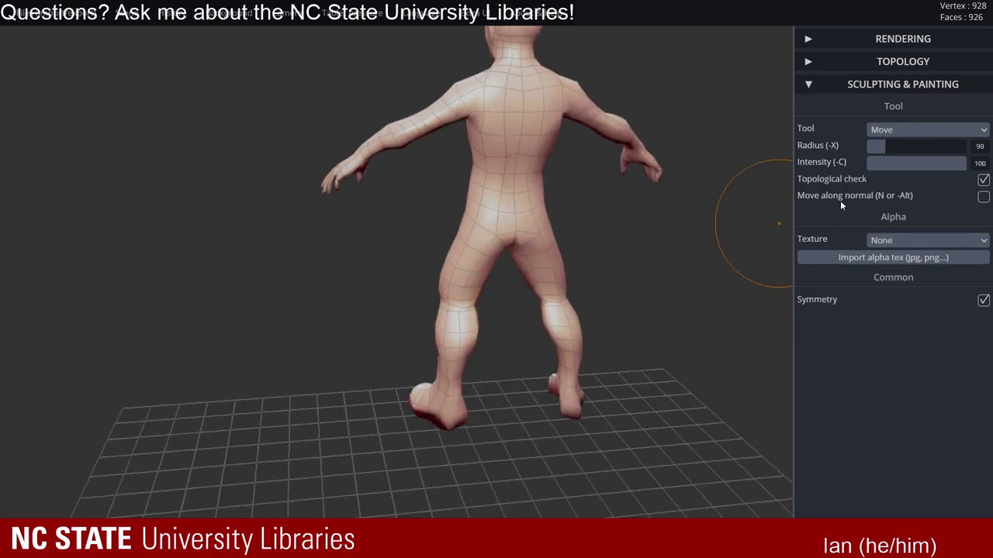
{"action": "key", "text": "shift"}
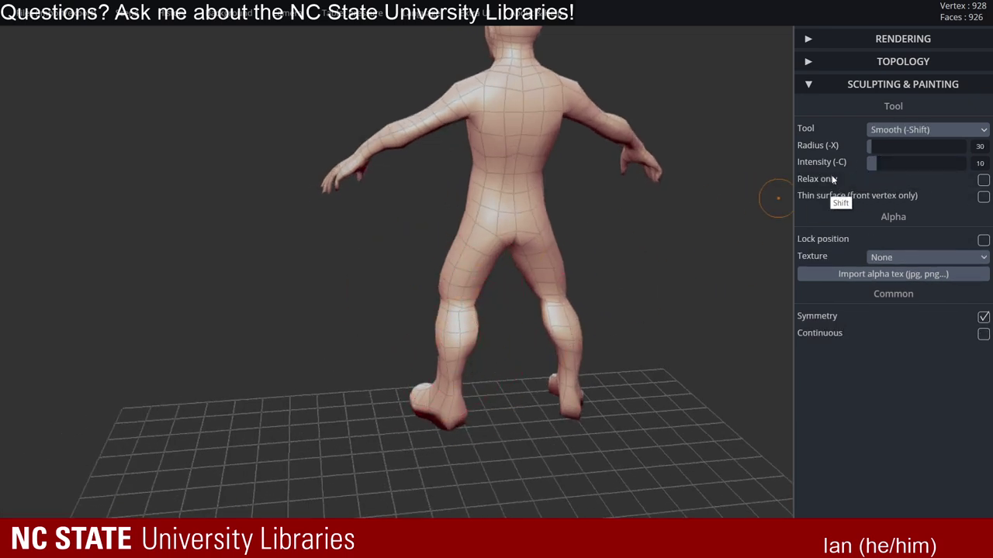
- Smooth the ankles and heels lightly from behind the figure
{"action": "left_click_drag", "start_coordinate": [593, 199], "coordinate": [663, 197]}
{"action": "left_click_drag", "start_coordinate": [566, 240], "coordinate": [608, 230], "text": "alt"}
{"action": "key", "text": "shift"}
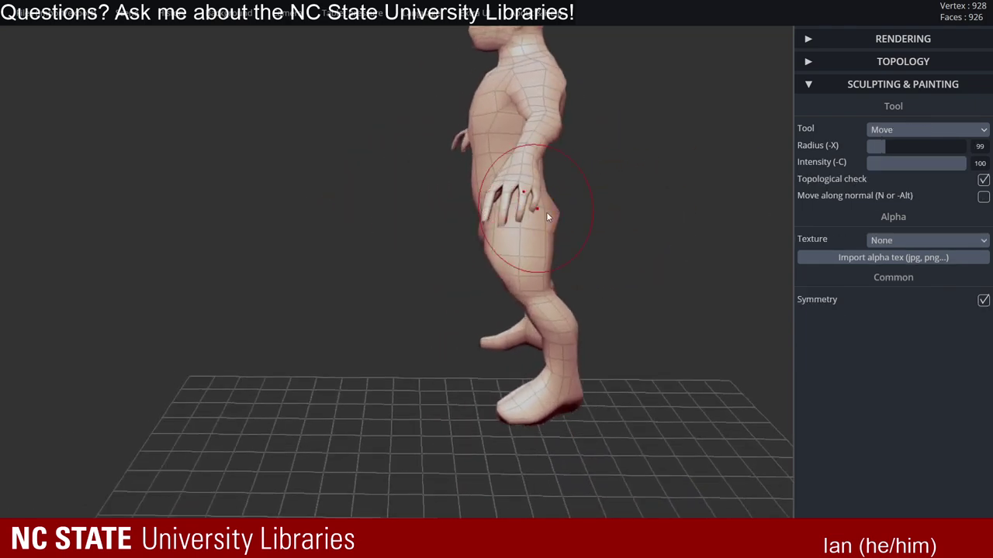
{"action": "left_click_drag", "start_coordinate": [546, 212], "coordinate": [795, 108]}
{"action": "key", "text": "shift"}
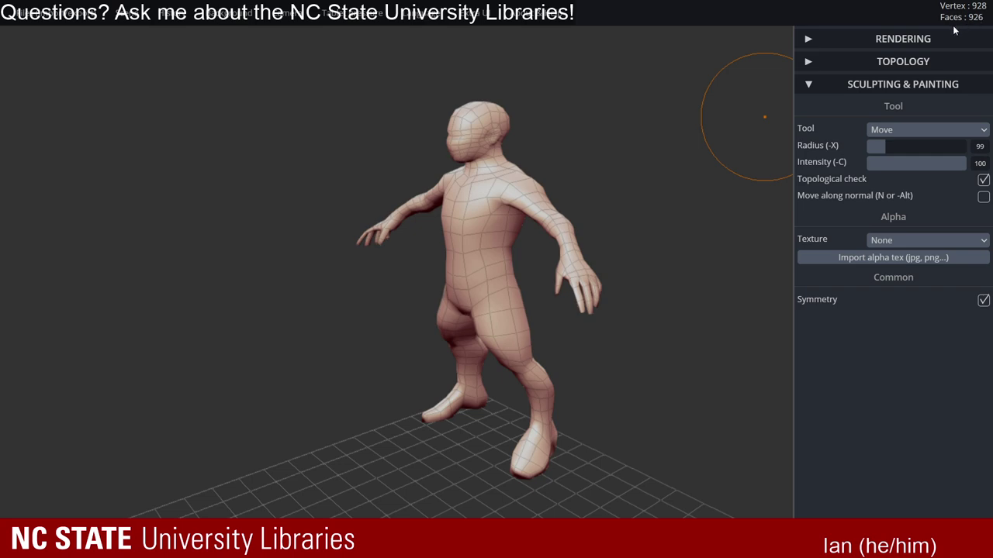
{"action": "left_click_drag", "start_coordinate": [547, 176], "coordinate": [482, 319]}
{"action": "key", "text": "ctrl"}
{"action": "key", "text": "shift"}
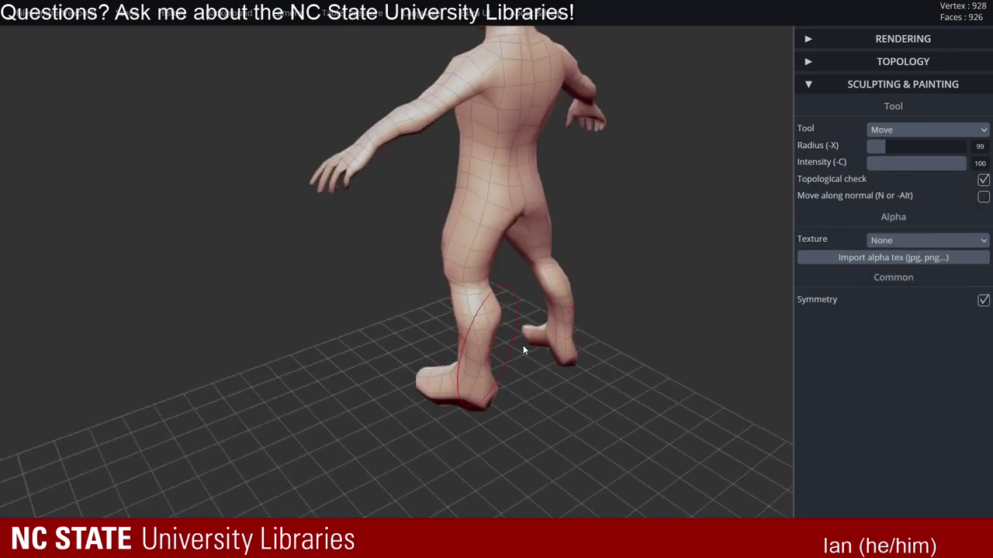
{"action": "left_click_drag", "start_coordinate": [523, 346], "coordinate": [458, 339]}
{"action": "key", "text": "shift"}
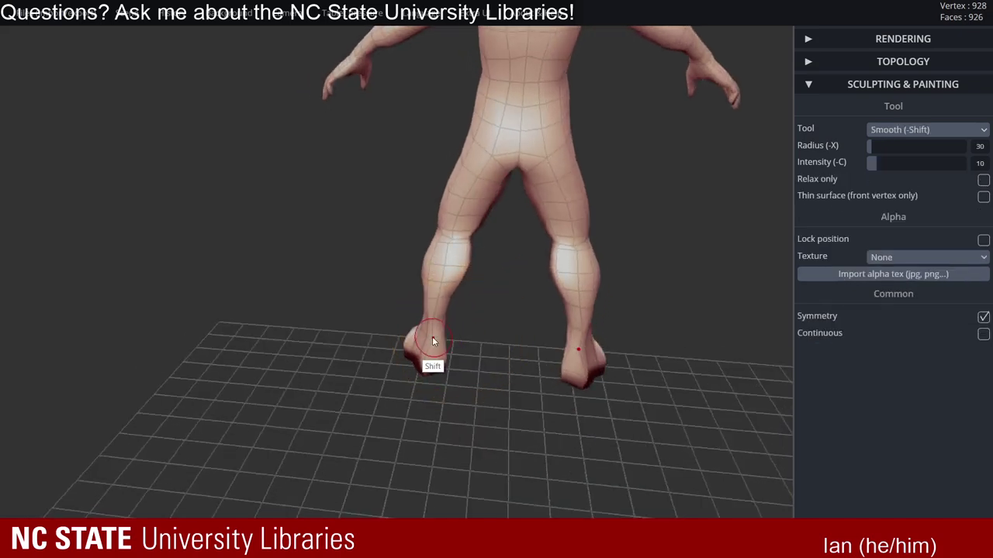
- Pull the lower legs and feet forward under the body with a Move radius of 201, undoing the last stroke and reducing the radius to 96
{"action": "mouse_move", "coordinate": [443, 336]}
{"action": "right_mouse_down"}
{"action": "mouse_move", "coordinate": [458, 241]}
{"action": "mouse_move", "coordinate": [418, 220]}
{"action": "mouse_move", "coordinate": [493, 228]}
{"action": "mouse_move", "coordinate": [436, 255]}
{"action": "mouse_move", "coordinate": [421, 248]}
{"action": "mouse_move", "coordinate": [470, 261]}
{"action": "right_mouse_up"}
{"action": "key", "text": "x"}
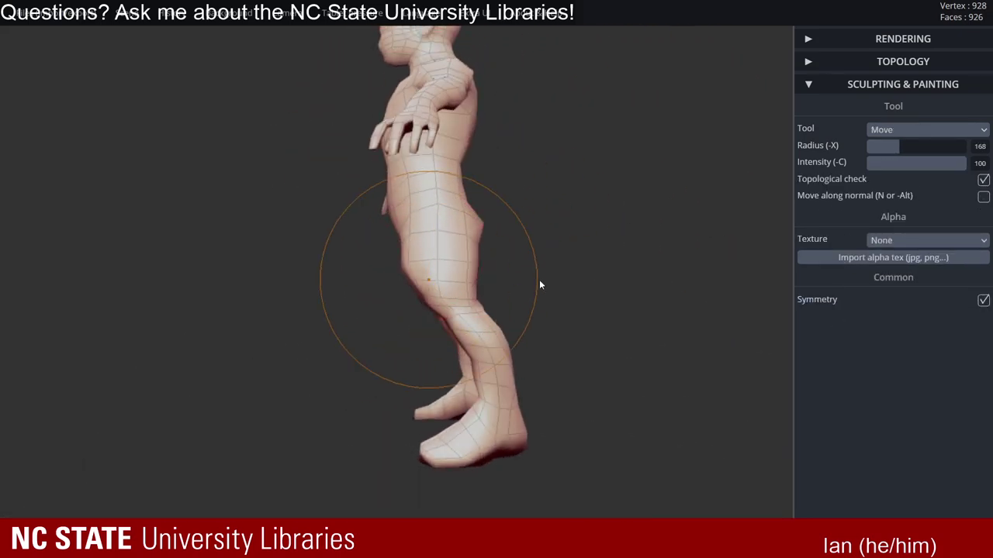
{"action": "key", "text": "x"}
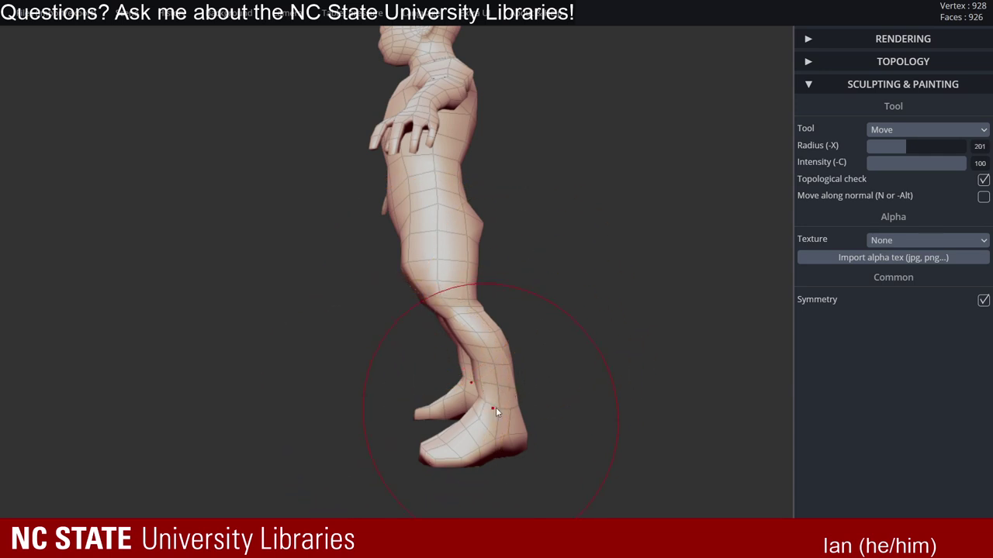
{"action": "left_click_drag", "start_coordinate": [492, 411], "coordinate": [483, 410]}
{"action": "left_click_drag", "start_coordinate": [435, 456], "coordinate": [469, 416]}
{"action": "left_click_drag", "start_coordinate": [497, 367], "coordinate": [489, 367]}
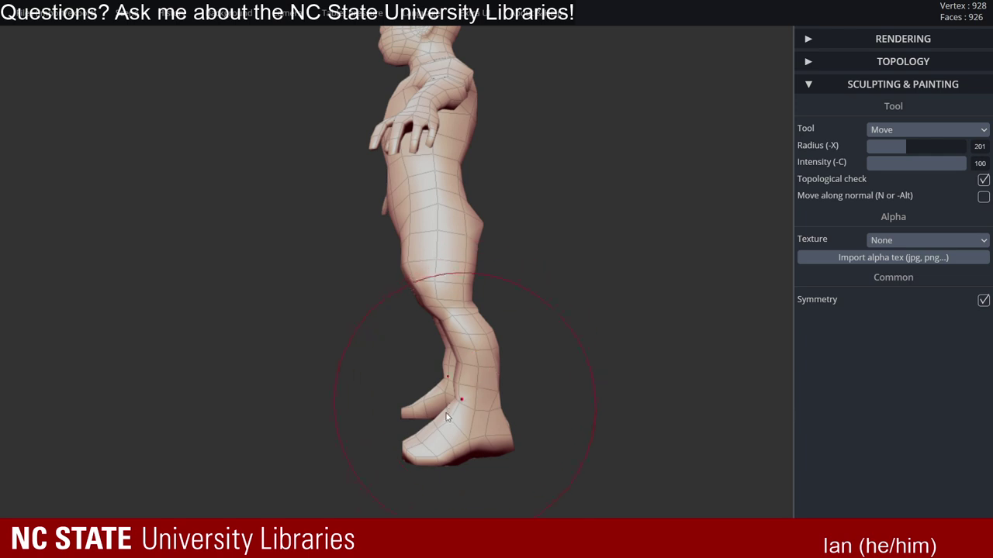
{"action": "key", "text": "ctrl+z"}
{"action": "key", "text": "x"}
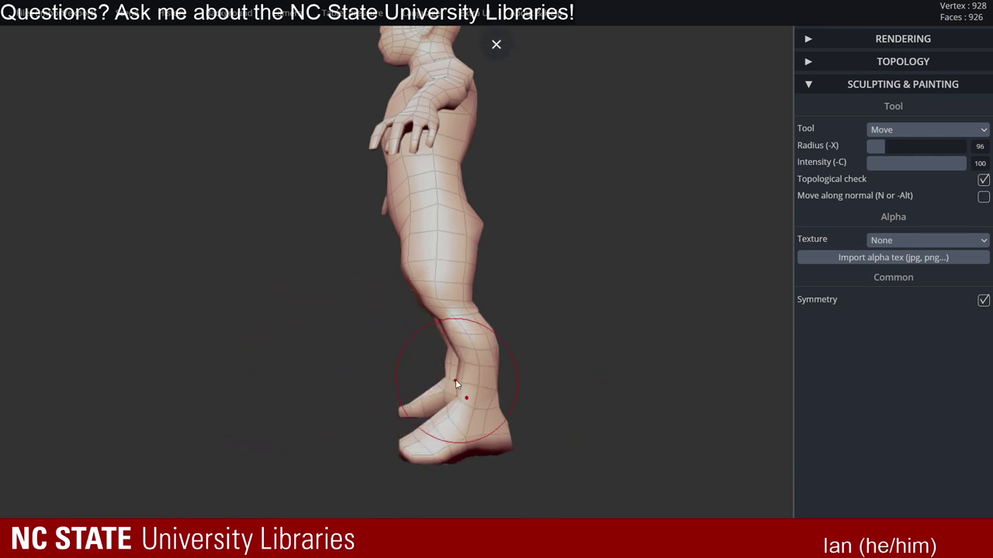
- Set the Move radius to 54 and nudge the front of the lower legs slightly forward from the side
{"action": "key", "text": "x"}
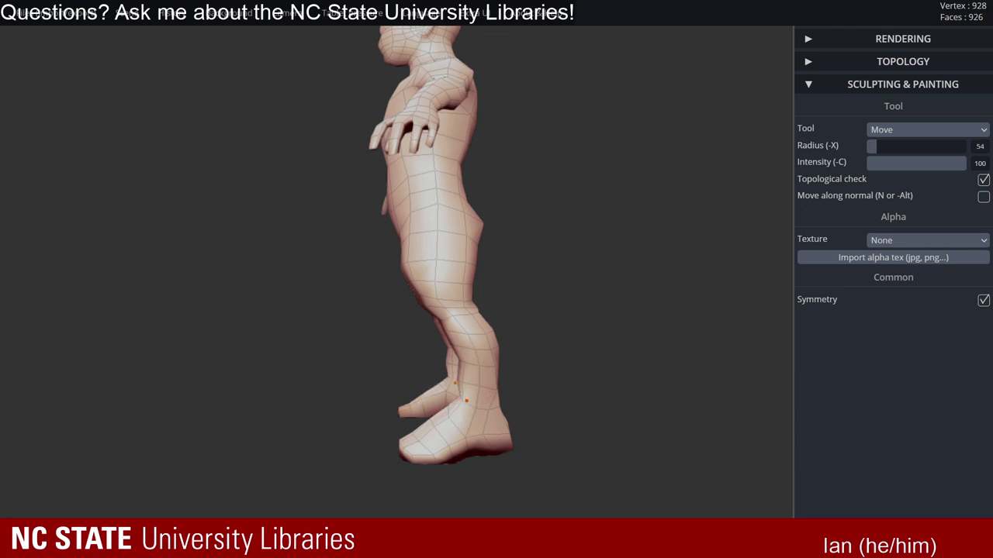
{"action": "mouse_move", "coordinate": [435, 359]}
{"action": "left_mouse_down"}
{"action": "mouse_move", "coordinate": [535, 360]}
{"action": "mouse_move", "coordinate": [406, 352]}
{"action": "left_mouse_up"}
{"action": "middle_click_drag", "start_coordinate": [440, 324], "coordinate": [455, 360]}
- Raise the feet and pull them forward from the side with a Move radius of 210
{"action": "key", "text": "x"}
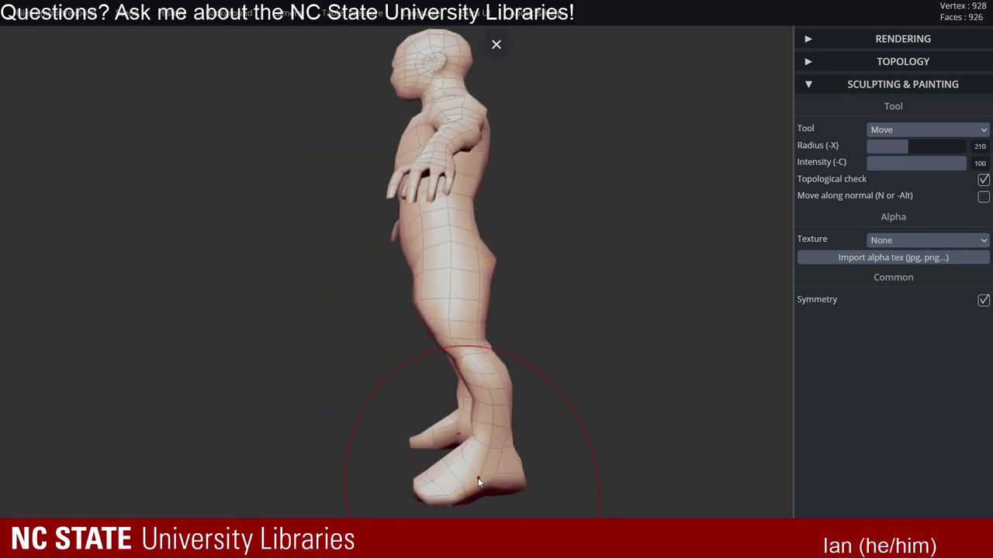
{"action": "mouse_move", "coordinate": [477, 482]}
{"action": "left_mouse_down"}
{"action": "mouse_move", "coordinate": [455, 475]}
{"action": "mouse_move", "coordinate": [476, 456]}
{"action": "left_mouse_up"}
{"action": "left_click_drag", "start_coordinate": [432, 484], "coordinate": [409, 478]}
- Reduce the Move radius to 138 and push the outer knees and calves slightly inward from the front
{"action": "mouse_move", "coordinate": [405, 473]}
{"action": "right_mouse_down"}
{"action": "mouse_move", "coordinate": [564, 431]}
{"action": "mouse_move", "coordinate": [621, 456]}
{"action": "right_mouse_up"}
{"action": "middle_click_drag", "start_coordinate": [540, 409], "coordinate": [481, 354]}
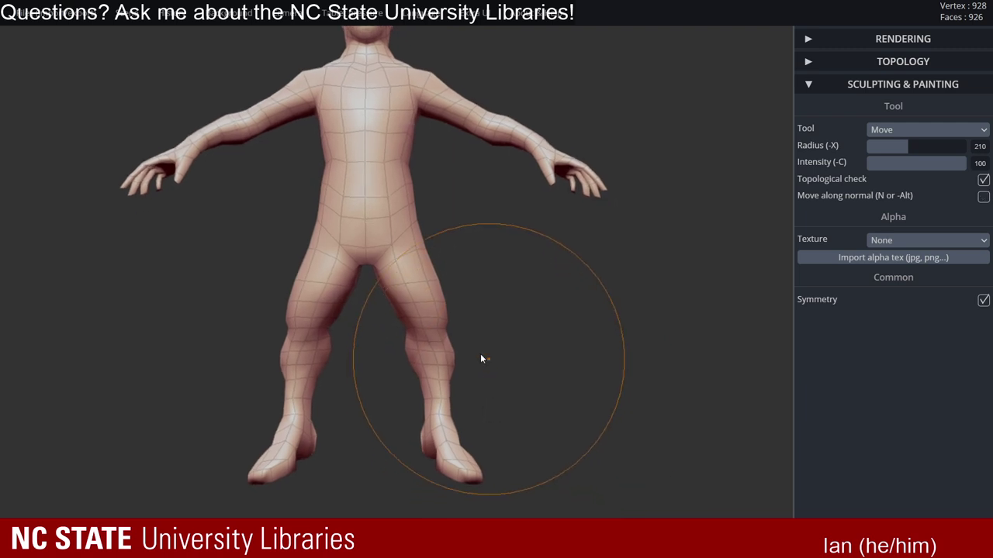
{"action": "key", "text": "x"}
{"action": "left_click_drag", "start_coordinate": [442, 354], "coordinate": [439, 351]}
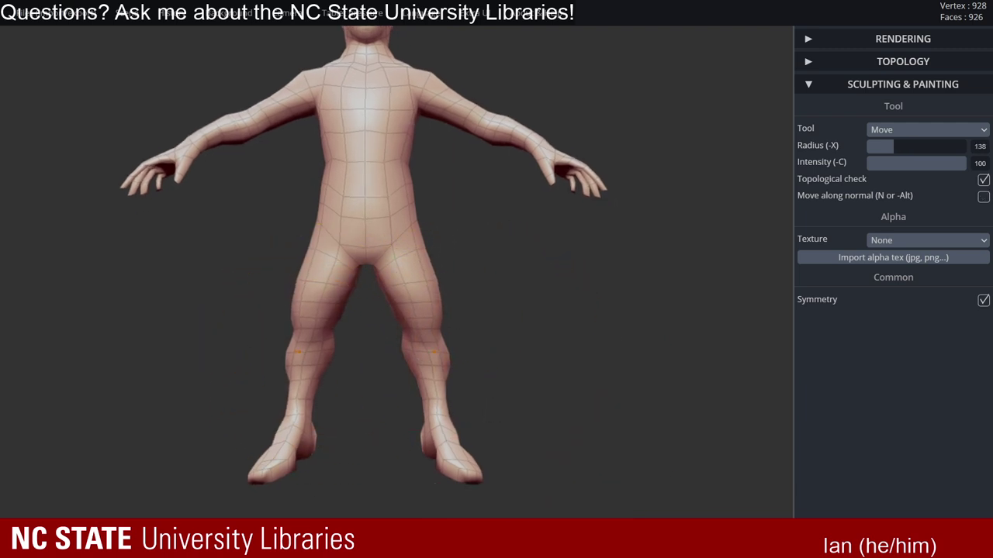
- Adjust the inner sides of the feet with a Move radius of 78
{"action": "mouse_move", "coordinate": [428, 353]}
{"action": "right_mouse_down"}
{"action": "mouse_move", "coordinate": [369, 336]}
{"action": "mouse_move", "coordinate": [532, 321]}
{"action": "mouse_move", "coordinate": [443, 303]}
{"action": "mouse_move", "coordinate": [355, 326]}
{"action": "mouse_move", "coordinate": [662, 293]}
{"action": "mouse_move", "coordinate": [724, 271]}
{"action": "mouse_move", "coordinate": [383, 317]}
{"action": "mouse_move", "coordinate": [647, 273]}
{"action": "mouse_move", "coordinate": [566, 329]}
{"action": "mouse_move", "coordinate": [563, 203]}
{"action": "right_mouse_up"}
{"action": "key", "text": "alt"}
{"action": "mouse_move", "coordinate": [563, 203]}
{"action": "right_mouse_down", "text": "ctrl"}
{"action": "mouse_move", "coordinate": [588, 308]}
{"action": "mouse_move", "coordinate": [549, 304]}
{"action": "right_mouse_up", "text": "ctrl"}
{"action": "key", "text": "x"}
{"action": "right_click_drag", "start_coordinate": [411, 316], "coordinate": [496, 362]}
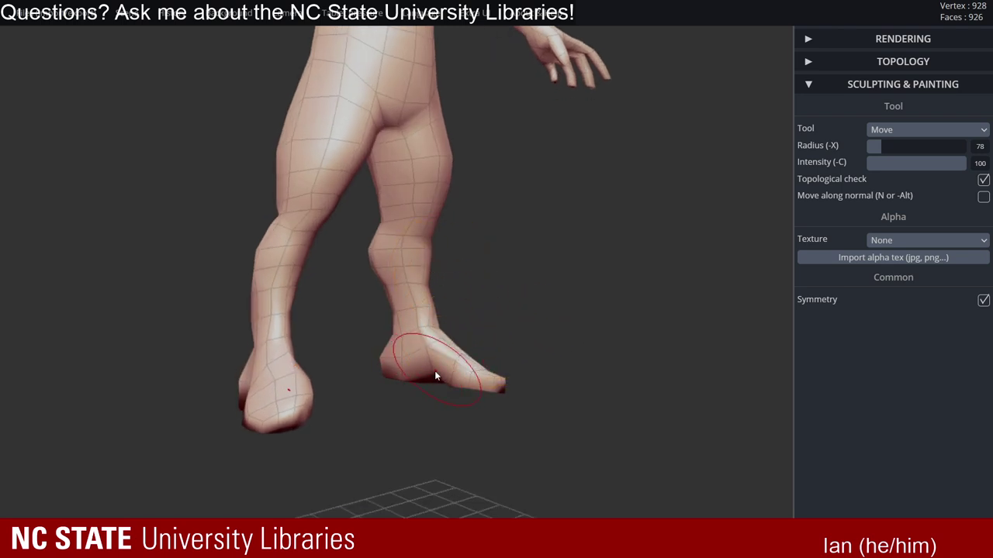
{"action": "left_click_drag", "start_coordinate": [431, 372], "coordinate": [438, 378]}
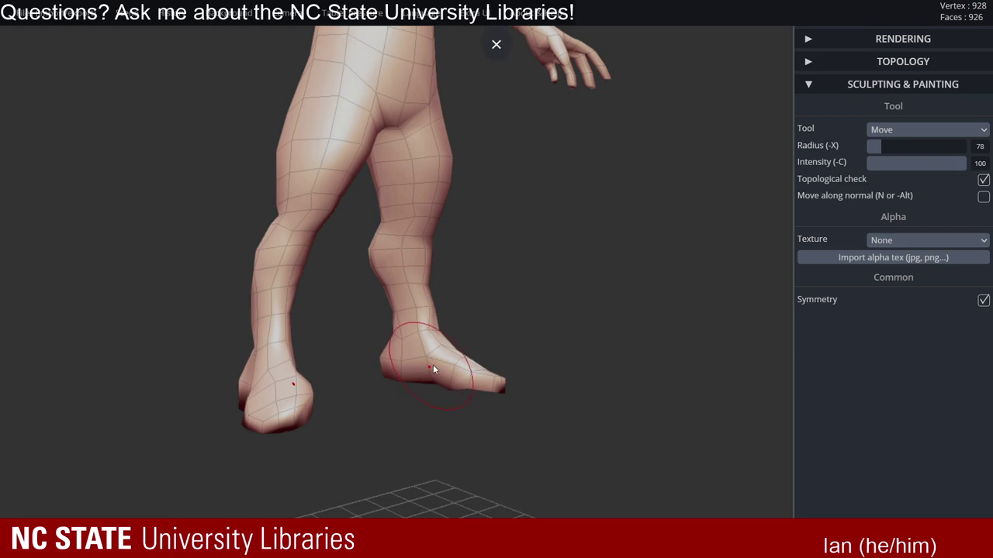
- Smooth the figure lightly from behind with a Smooth radius of 30 and intensity of 10
{"action": "mouse_move", "coordinate": [541, 321]}
{"action": "right_mouse_down"}
{"action": "mouse_move", "coordinate": [343, 364]}
{"action": "mouse_move", "coordinate": [324, 344]}
{"action": "mouse_move", "coordinate": [479, 361]}
{"action": "mouse_move", "coordinate": [576, 317]}
{"action": "mouse_move", "coordinate": [485, 246]}
{"action": "mouse_move", "coordinate": [494, 240]}
{"action": "mouse_move", "coordinate": [489, 364]}
{"action": "mouse_move", "coordinate": [426, 326]}
{"action": "right_mouse_up"}
{"action": "mouse_move", "coordinate": [458, 293]}
{"action": "right_mouse_down"}
{"action": "mouse_move", "coordinate": [457, 331]}
{"action": "mouse_move", "coordinate": [442, 345]}
{"action": "right_mouse_up"}
{"action": "key", "text": "shift"}
{"action": "right_click_drag", "start_coordinate": [481, 370], "coordinate": [510, 283]}
{"action": "key", "text": "shift"}
{"action": "key", "text": "shift"}
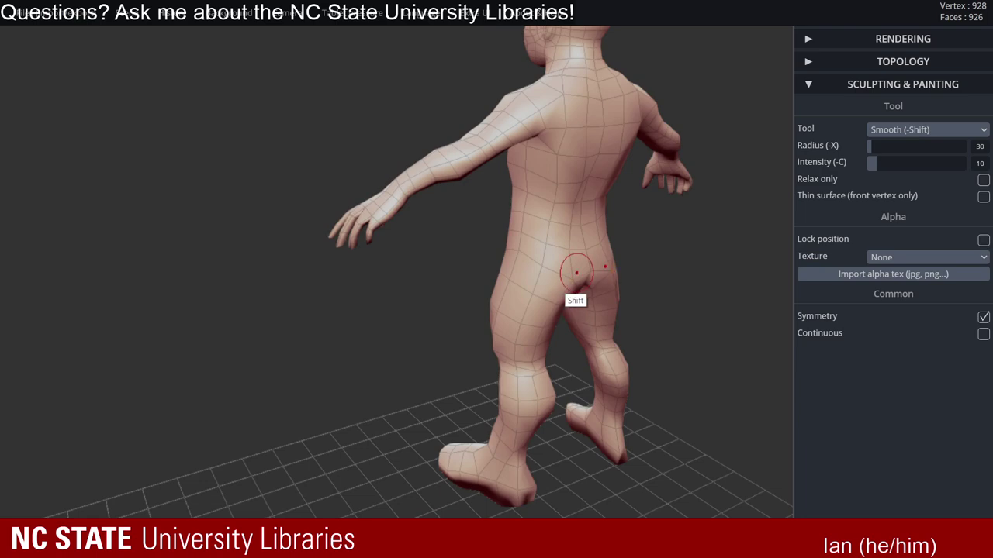
- Examine the whole figure's proportions from the front and from both sides
{"action": "right_click_drag", "start_coordinate": [561, 308], "coordinate": [687, 272]}
{"action": "right_click_drag", "start_coordinate": [224, 261], "coordinate": [411, 250], "text": "alt"}
{"action": "right_click_drag", "start_coordinate": [411, 249], "coordinate": [433, 221], "text": "ctrl"}
{"action": "right_click_drag", "start_coordinate": [497, 227], "coordinate": [455, 169], "text": "alt"}
{"action": "right_click_drag", "start_coordinate": [454, 169], "coordinate": [291, 167], "text": "ctrl"}
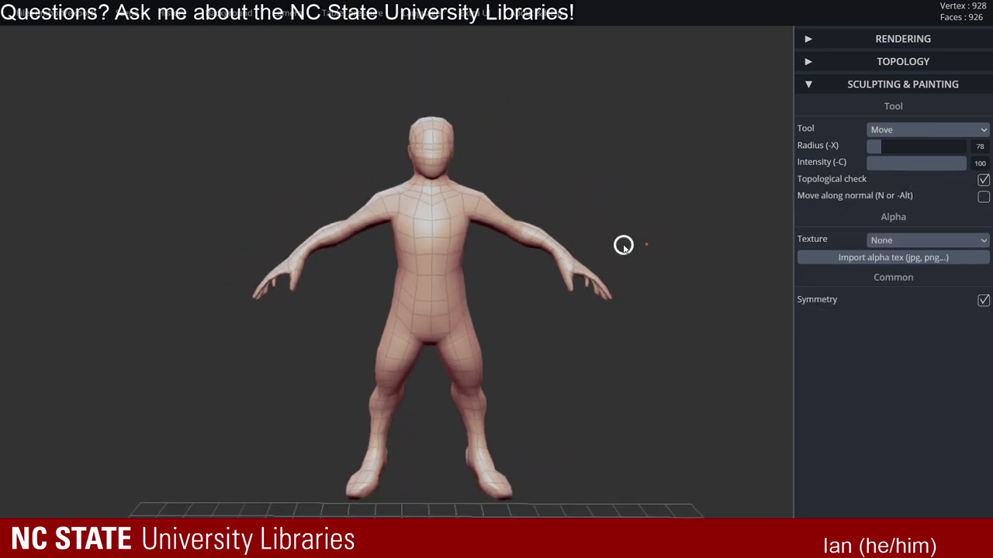
{"action": "right_click_drag", "start_coordinate": [623, 246], "coordinate": [562, 230]}
{"action": "mouse_move", "coordinate": [502, 218]}
{"action": "right_mouse_down"}
{"action": "mouse_move", "coordinate": [606, 244]}
{"action": "mouse_move", "coordinate": [627, 237]}
{"action": "mouse_move", "coordinate": [612, 248]}
{"action": "mouse_move", "coordinate": [640, 261]}
{"action": "right_mouse_up"}
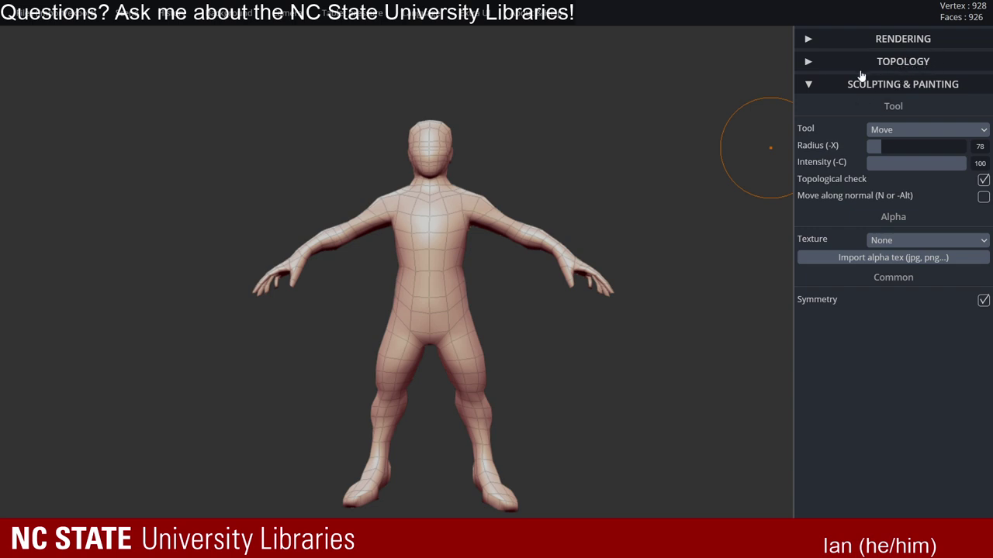
{"action": "right_click_drag", "start_coordinate": [594, 184], "coordinate": [404, 198]}
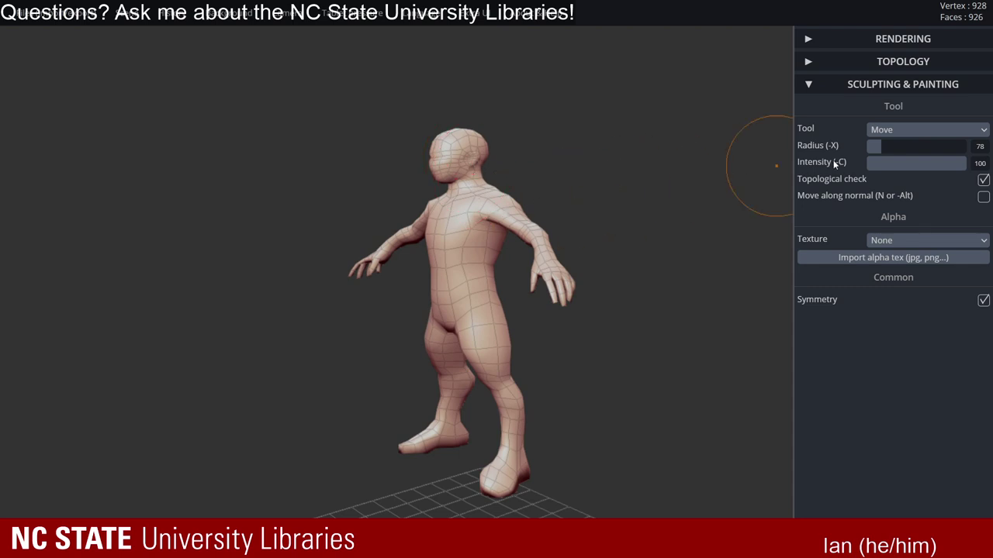
{"action": "left_click_drag", "start_coordinate": [653, 172], "coordinate": [778, 155]}
- Subdivide the mesh to multiresolution level 2 and hide the wireframe
{"action": "left_click", "coordinate": [902, 63]}
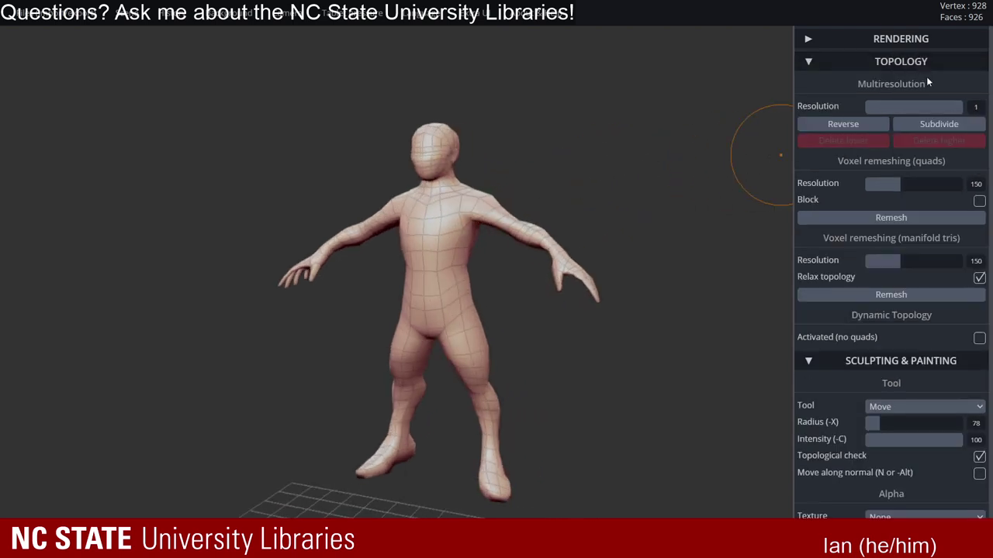
{"action": "left_click", "coordinate": [940, 126]}
{"action": "left_click_drag", "start_coordinate": [475, 191], "coordinate": [541, 183]}
{"action": "scroll", "coordinate": [647, 207], "scroll_direction": "up", "scroll_amount": 3}
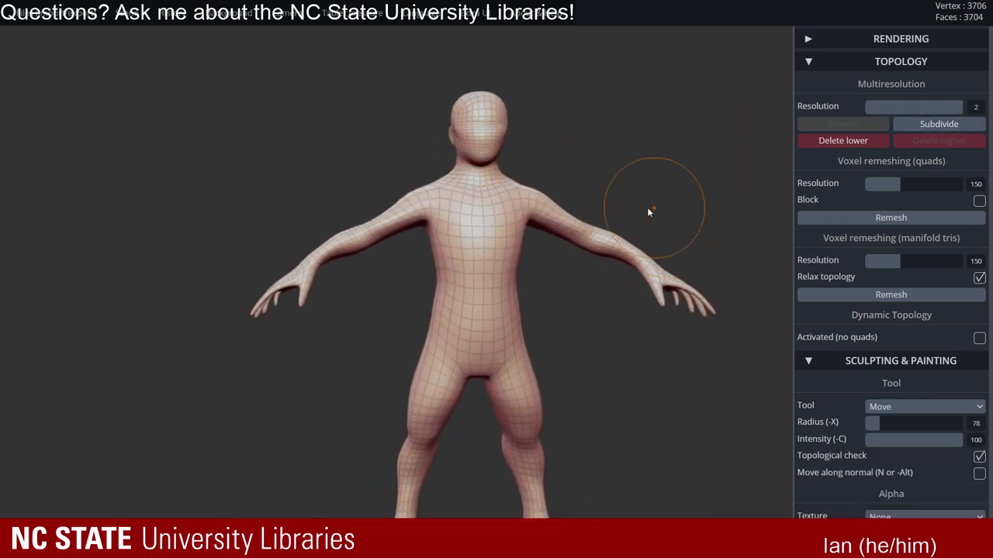
{"action": "left_click_drag", "start_coordinate": [646, 207], "coordinate": [546, 217]}
{"action": "key", "text": "w"}
{"action": "right_click_drag", "start_coordinate": [543, 218], "coordinate": [531, 212]}
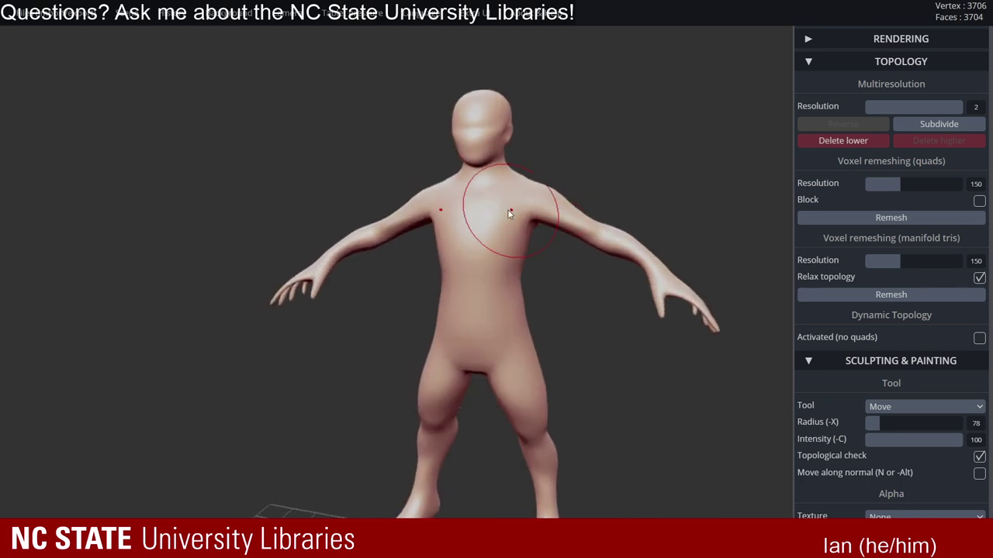
- Try a Move stroke of radius 47 on the chest at resolution level 1 and undo it
{"action": "key", "text": "x"}
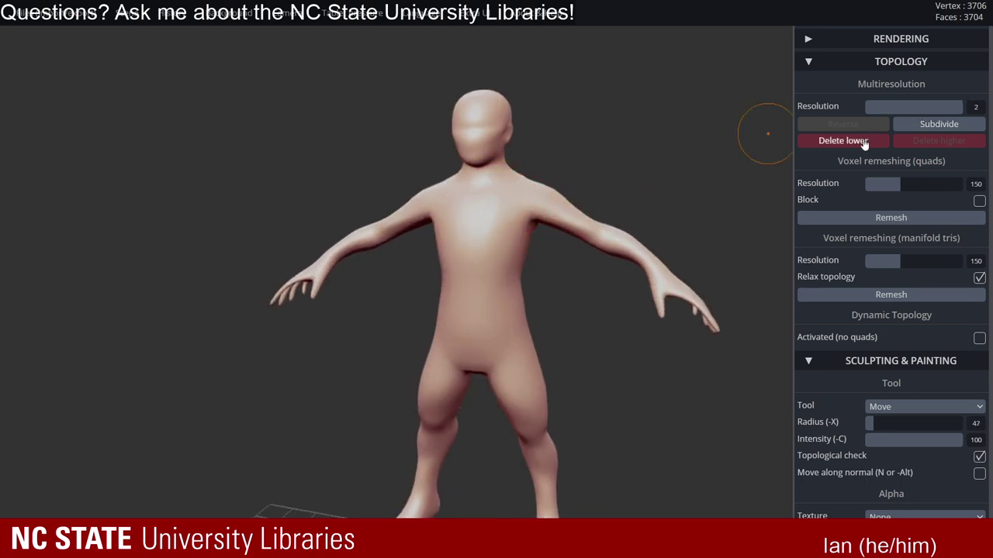
{"action": "left_click", "coordinate": [870, 111]}
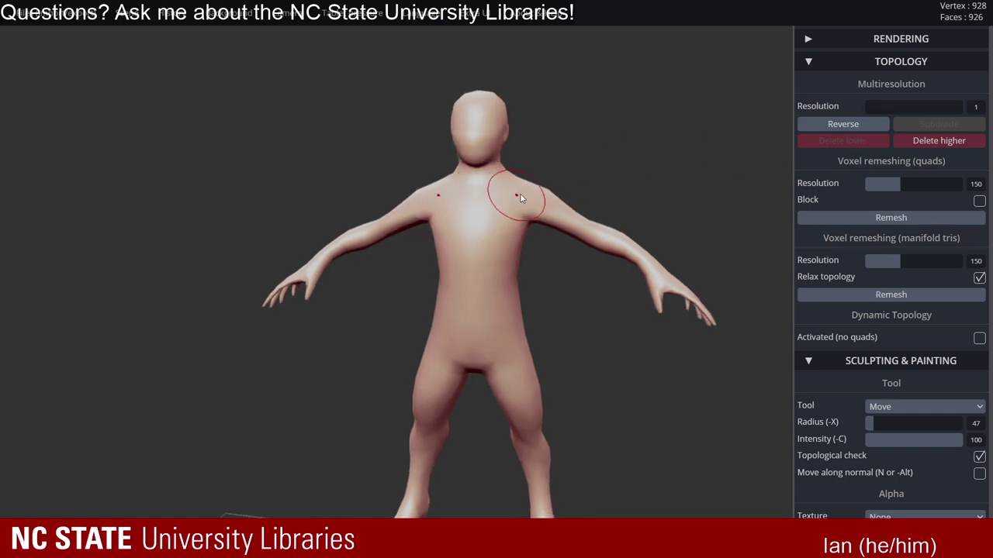
{"action": "left_click_drag", "start_coordinate": [505, 194], "coordinate": [502, 203]}
{"action": "key", "text": "ctrl+z"}
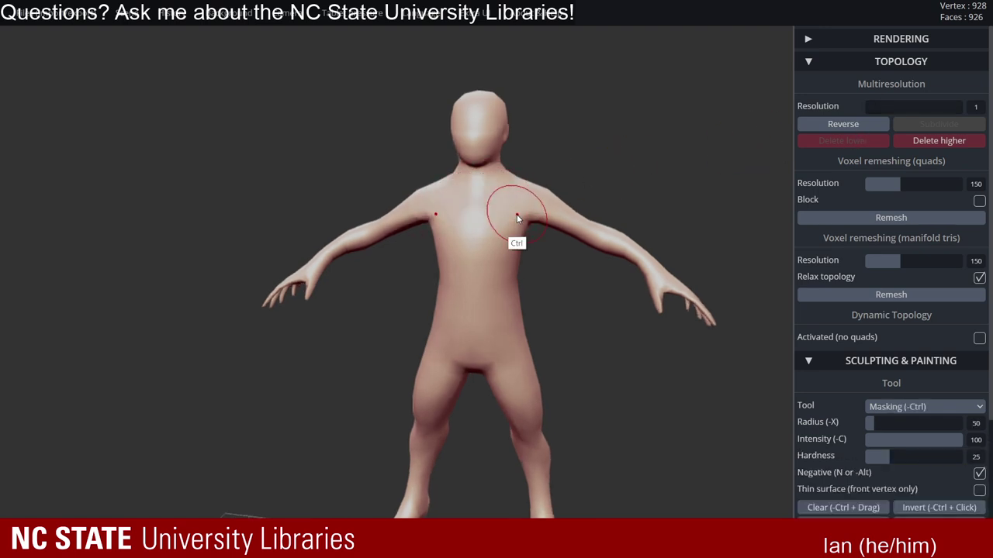
- Switch to the Brush tool, set its radius to 47 and build up the chest
{"action": "left_click", "coordinate": [895, 405]}
{"action": "left_click", "coordinate": [912, 253]}
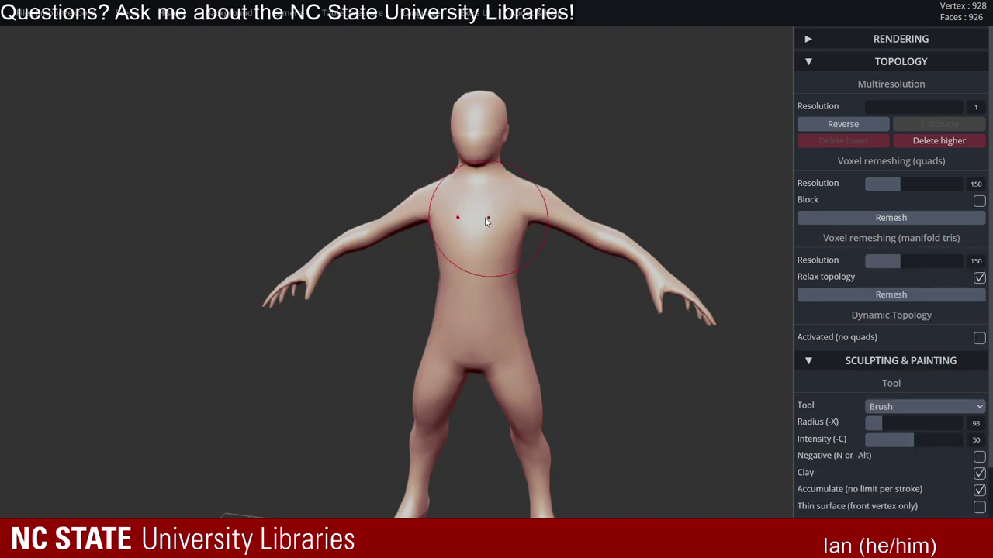
{"action": "key", "text": "x"}
{"action": "left_click_drag", "start_coordinate": [492, 217], "coordinate": [482, 222]}
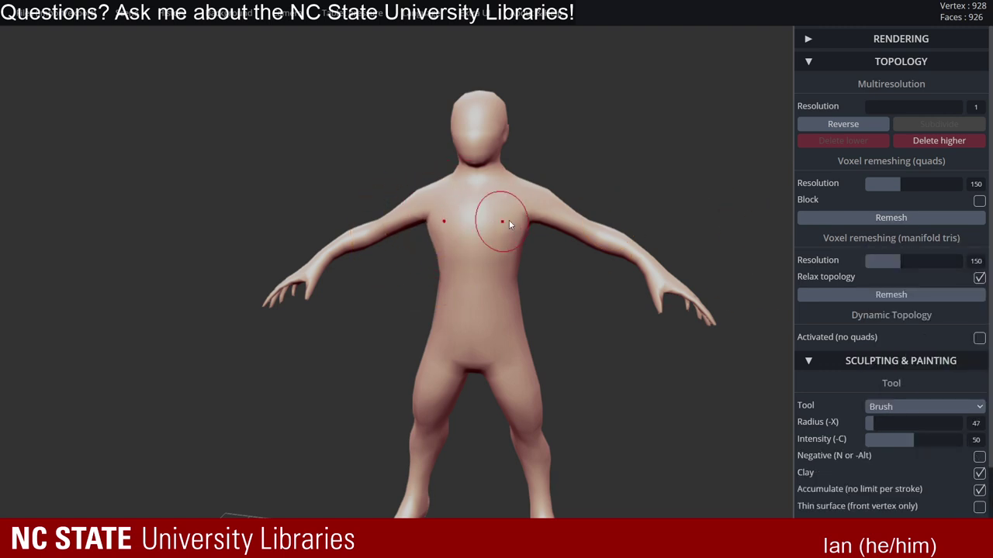
- Try bulging out the belly with the Brush tool while showing the wireframe, and undo the belly stroke
{"action": "mouse_move", "coordinate": [524, 237]}
{"action": "right_mouse_down"}
{"action": "mouse_move", "coordinate": [437, 199]}
{"action": "mouse_move", "coordinate": [477, 233]}
{"action": "mouse_move", "coordinate": [508, 279]}
{"action": "mouse_move", "coordinate": [470, 300]}
{"action": "right_mouse_up"}
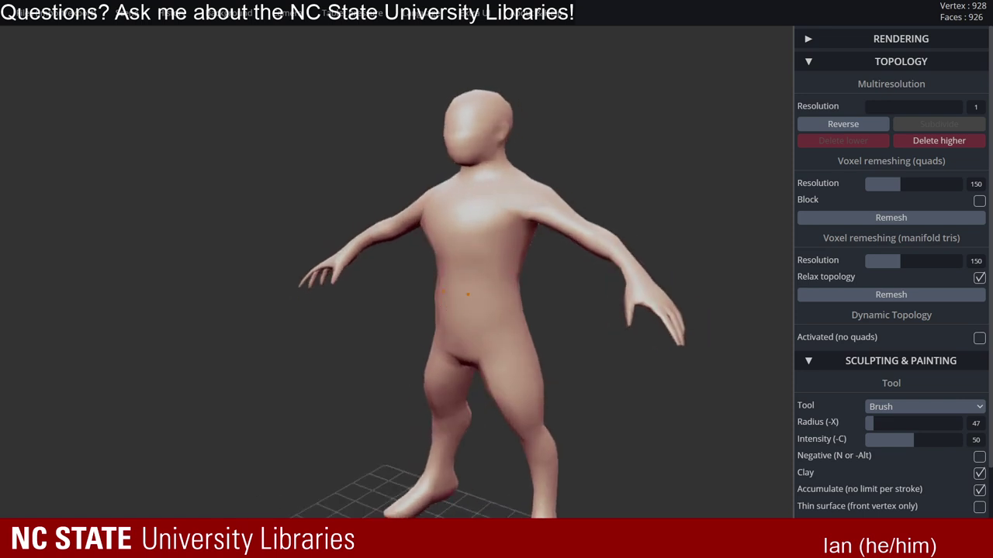
{"action": "key", "text": "w"}
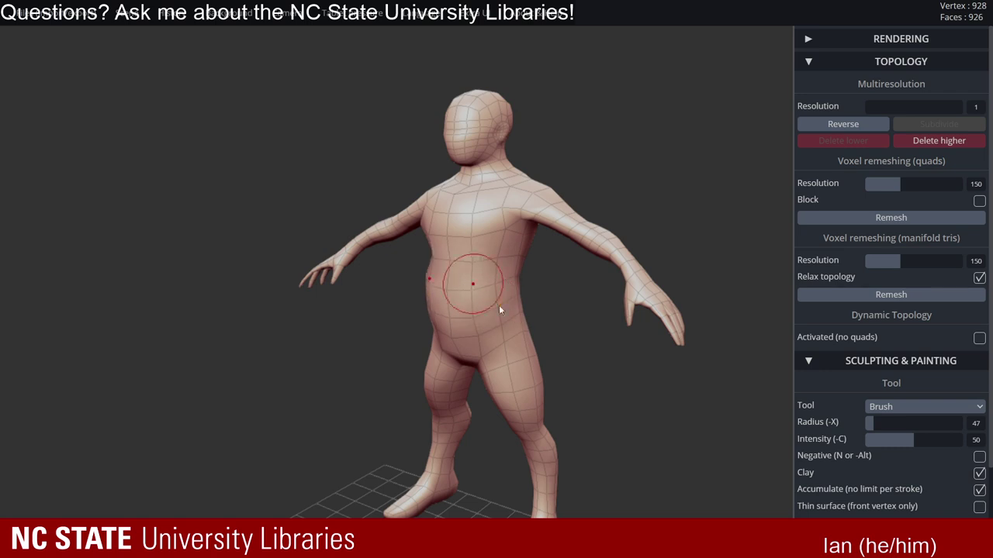
{"action": "right_click_drag", "start_coordinate": [454, 309], "coordinate": [443, 266]}
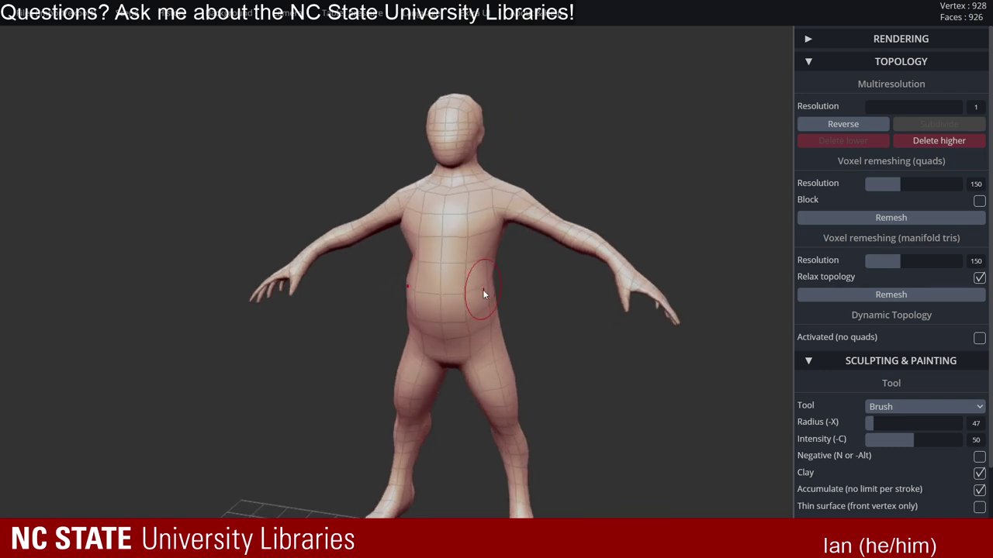
{"action": "key", "text": "ctrl"}
{"action": "key", "text": "ctrl+z"}
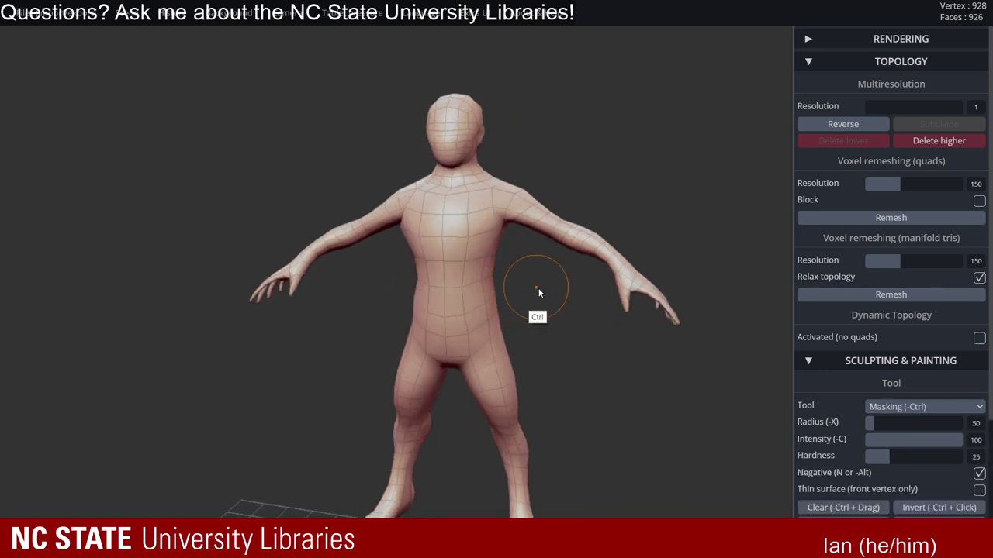
- Return the mesh to resolution level 2 and subdivide it again to level 3
{"action": "left_click", "coordinate": [931, 107]}
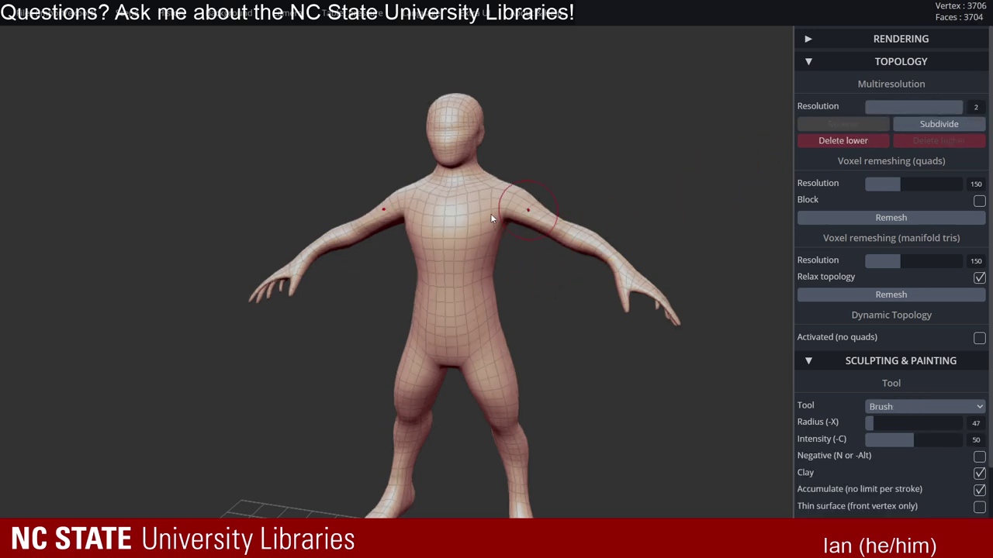
{"action": "mouse_move", "coordinate": [490, 213]}
{"action": "right_mouse_down"}
{"action": "mouse_move", "coordinate": [541, 208]}
{"action": "mouse_move", "coordinate": [554, 193]}
{"action": "mouse_move", "coordinate": [621, 173]}
{"action": "mouse_move", "coordinate": [586, 175]}
{"action": "mouse_move", "coordinate": [656, 188]}
{"action": "right_mouse_up"}
{"action": "left_click", "coordinate": [940, 126]}
{"action": "mouse_move", "coordinate": [584, 190]}
{"action": "right_mouse_down"}
{"action": "mouse_move", "coordinate": [554, 191]}
{"action": "mouse_move", "coordinate": [589, 181]}
{"action": "mouse_move", "coordinate": [554, 166]}
{"action": "mouse_move", "coordinate": [569, 167]}
{"action": "right_mouse_up"}
{"action": "left_click", "coordinate": [853, 62]}
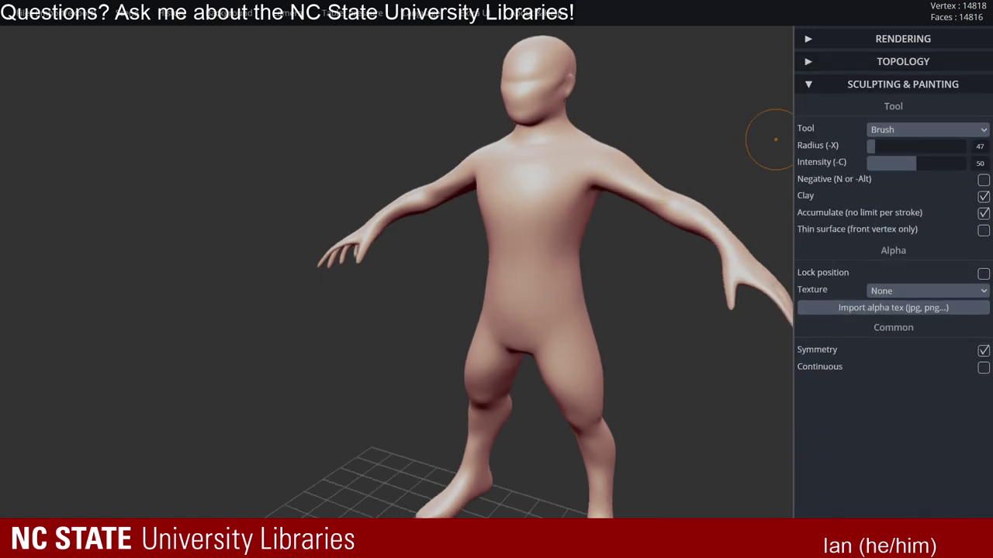
{"action": "left_click", "coordinate": [892, 65]}
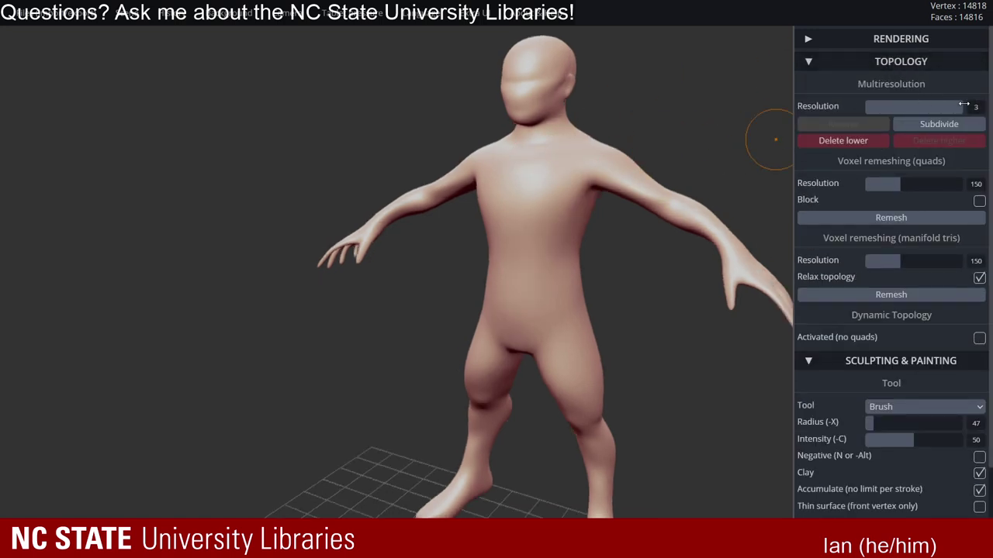
- Lower the multiresolution level to 2 and bring it back to 3 to compare mesh densities
{"action": "left_click", "coordinate": [895, 107]}
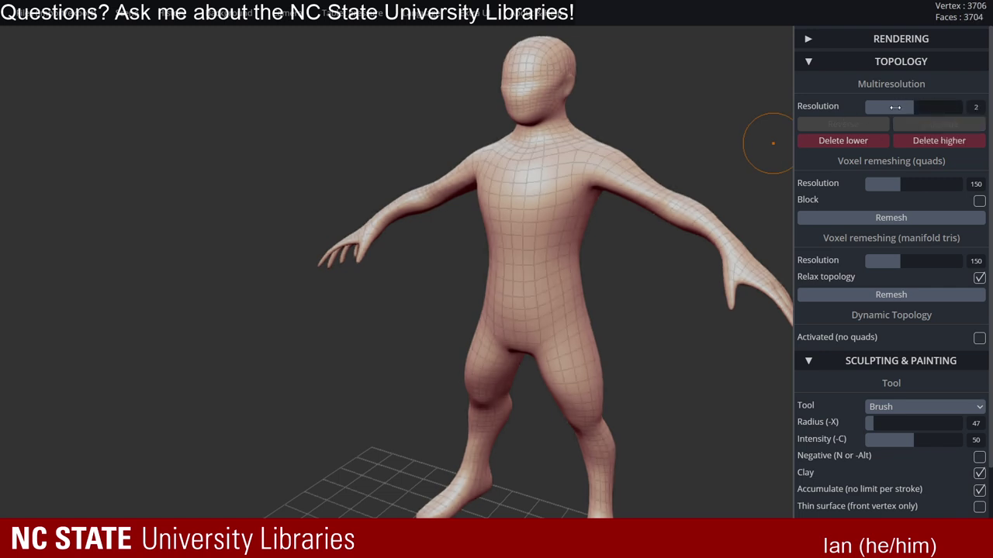
{"action": "left_click", "coordinate": [940, 106]}
{"action": "left_click", "coordinate": [884, 110]}
{"action": "left_click_drag", "start_coordinate": [878, 112], "coordinate": [944, 109]}
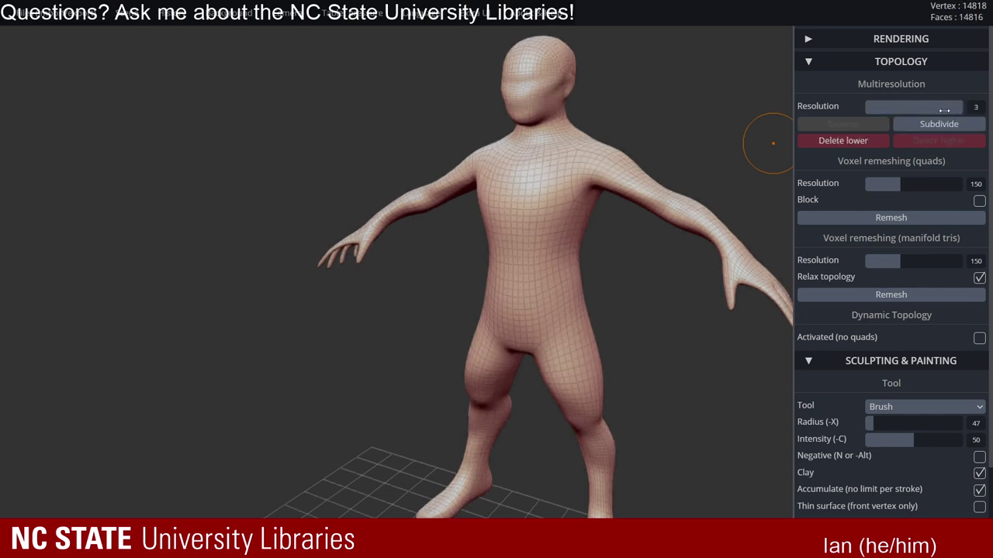
{"action": "right_click_drag", "start_coordinate": [610, 186], "coordinate": [578, 187]}
{"action": "scroll", "coordinate": [560, 172], "scroll_direction": "up", "scroll_amount": 2}
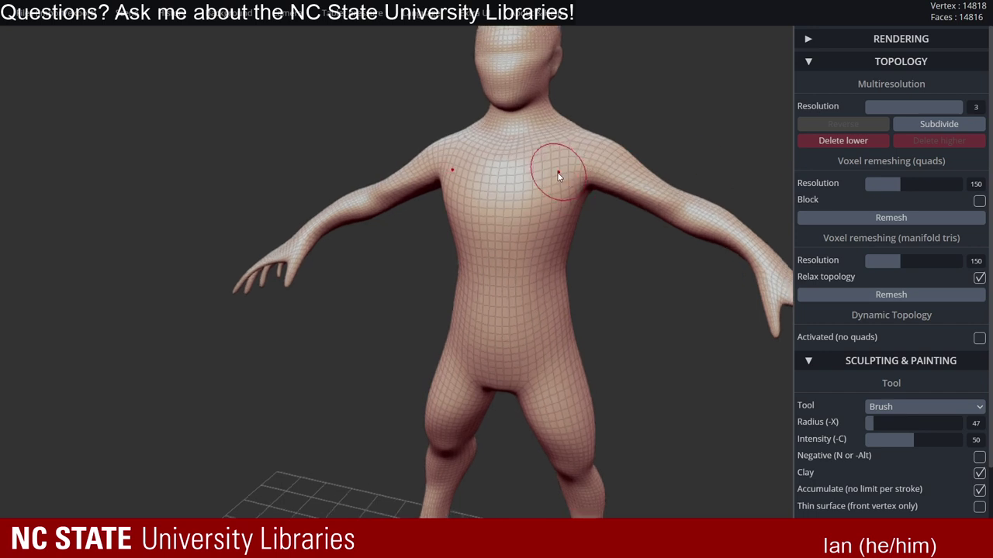
- Step the resolution down through levels 2 and 1, and back up to 3, comparing the torso's wireframe
{"action": "left_click", "coordinate": [901, 106]}
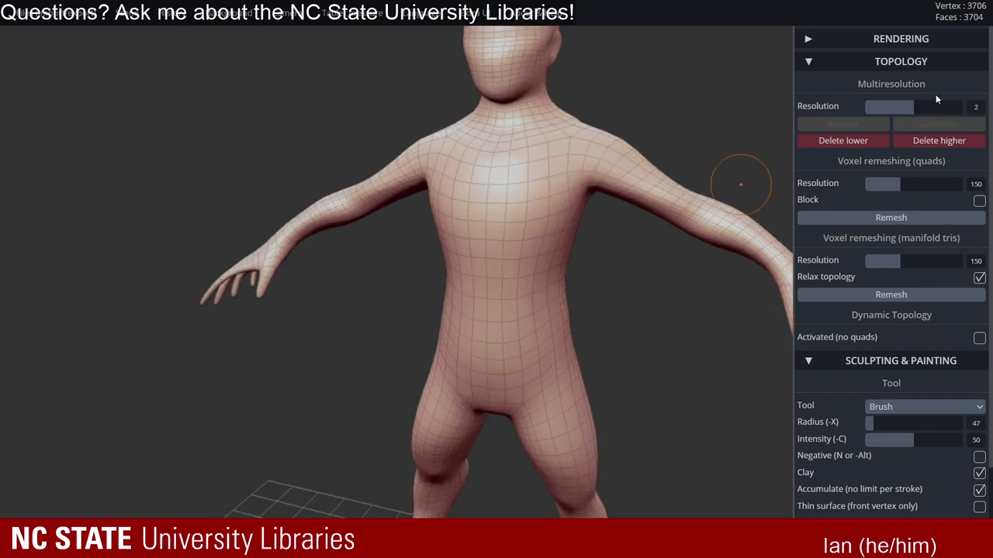
{"action": "left_click", "coordinate": [872, 106]}
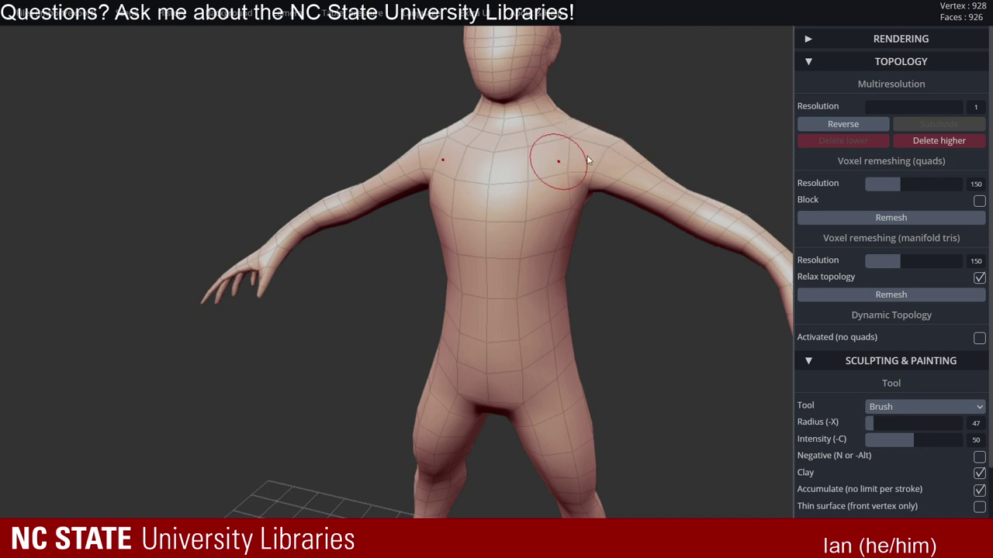
{"action": "left_click", "coordinate": [900, 107]}
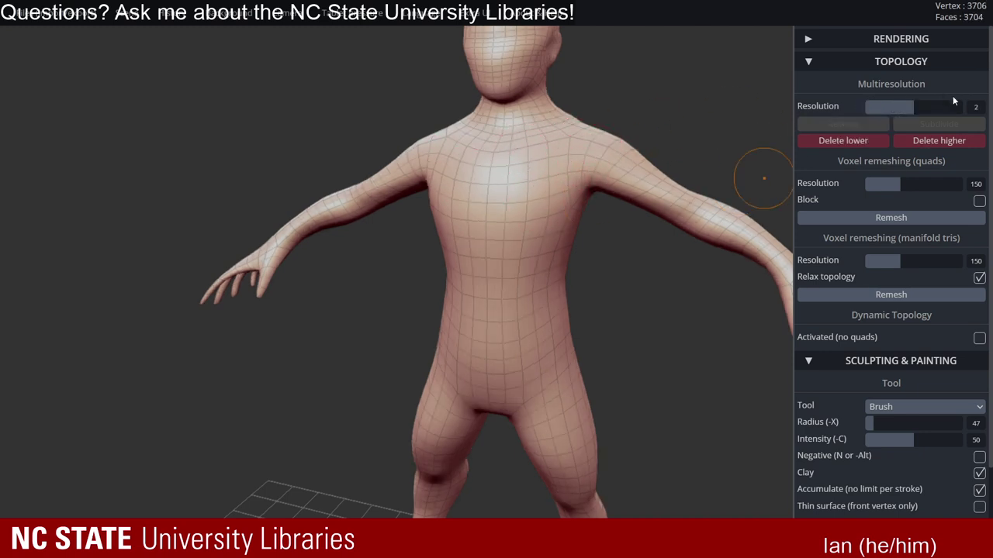
{"action": "left_click", "coordinate": [957, 106]}
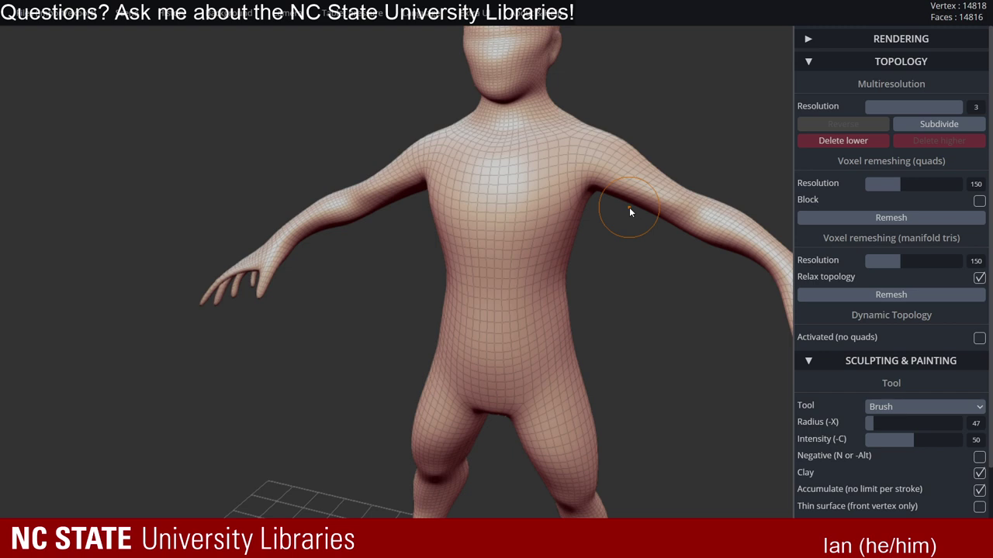
- Examine the subdivided figure from several angles and distances, with the wireframe hidden at the end
{"action": "left_click_drag", "start_coordinate": [626, 243], "coordinate": [648, 269]}
{"action": "left_click_drag", "start_coordinate": [673, 229], "coordinate": [628, 218], "text": "alt"}
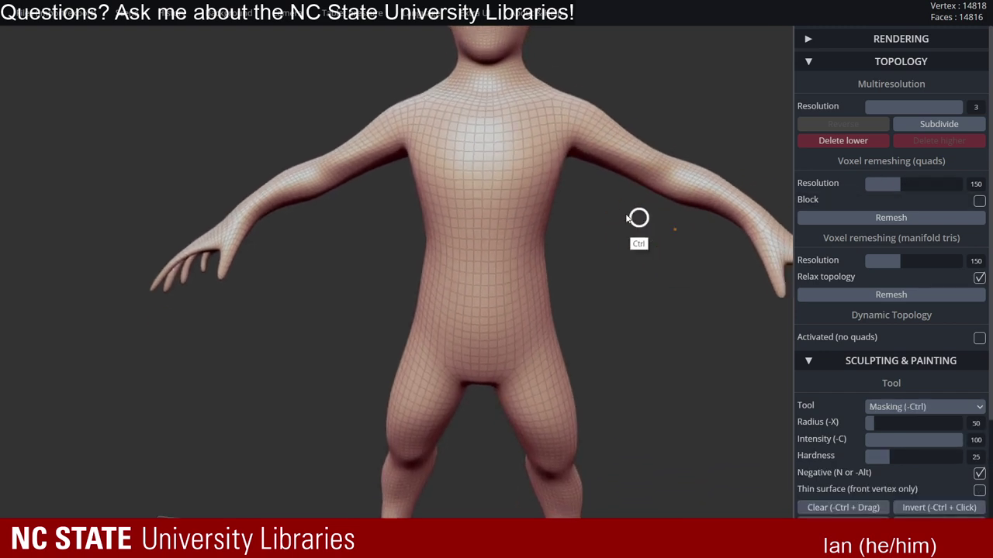
{"action": "mouse_move", "coordinate": [627, 218]}
{"action": "right_mouse_down"}
{"action": "mouse_move", "coordinate": [587, 222]}
{"action": "mouse_move", "coordinate": [759, 101]}
{"action": "right_mouse_up"}
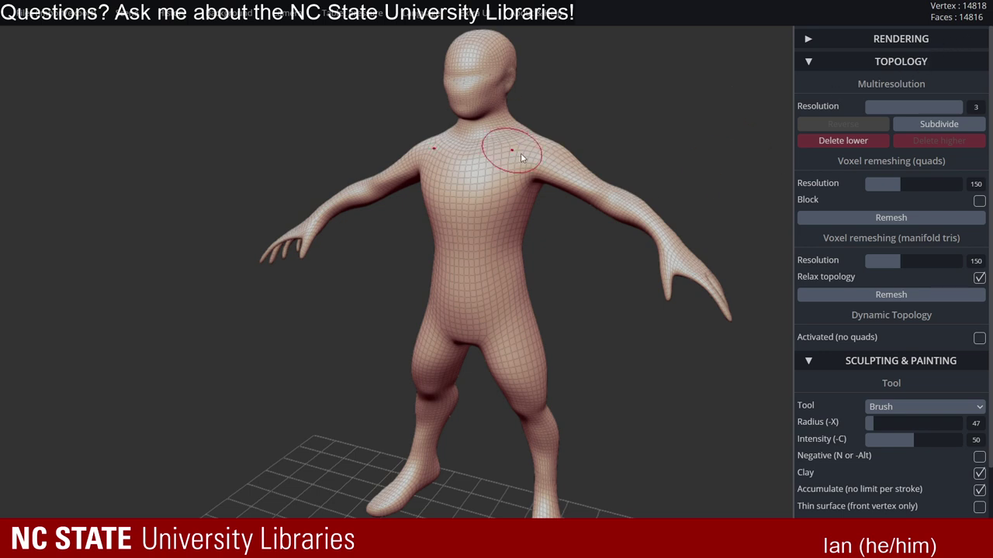
{"action": "right_click_drag", "start_coordinate": [548, 166], "coordinate": [576, 177], "text": "alt"}
{"action": "right_click_drag", "start_coordinate": [576, 177], "coordinate": [604, 208], "text": "alt"}
{"action": "right_click_drag", "start_coordinate": [605, 207], "coordinate": [570, 205], "text": "ctrl"}
{"action": "right_click_drag", "start_coordinate": [570, 205], "coordinate": [623, 203]}
{"action": "key", "text": "w"}
{"action": "right_click_drag", "start_coordinate": [531, 236], "coordinate": [553, 191], "text": "alt"}
{"action": "mouse_move", "coordinate": [553, 191]}
{"action": "right_mouse_down", "text": "ctrl"}
{"action": "mouse_move", "coordinate": [671, 172]}
{"action": "mouse_move", "coordinate": [613, 240]}
{"action": "mouse_move", "coordinate": [580, 205]}
{"action": "mouse_move", "coordinate": [543, 206]}
{"action": "right_mouse_up", "text": "ctrl"}
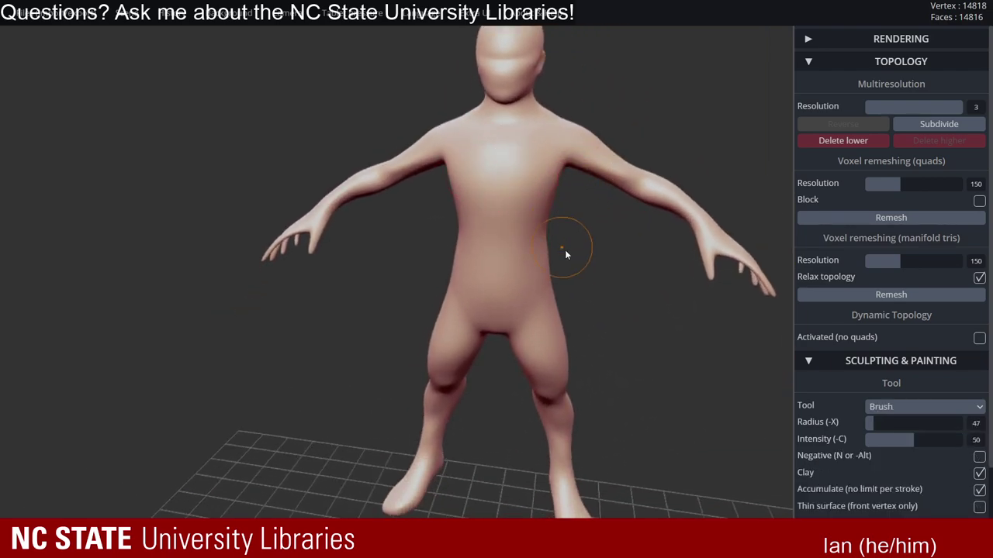
- Examine the figure from the front and side, then show the wireframe and inspect the torso more closely
{"action": "mouse_move", "coordinate": [565, 250]}
{"action": "right_mouse_down"}
{"action": "mouse_move", "coordinate": [603, 228]}
{"action": "mouse_move", "coordinate": [586, 190]}
{"action": "mouse_move", "coordinate": [523, 186]}
{"action": "mouse_move", "coordinate": [558, 225]}
{"action": "mouse_move", "coordinate": [605, 248]}
{"action": "right_mouse_up"}
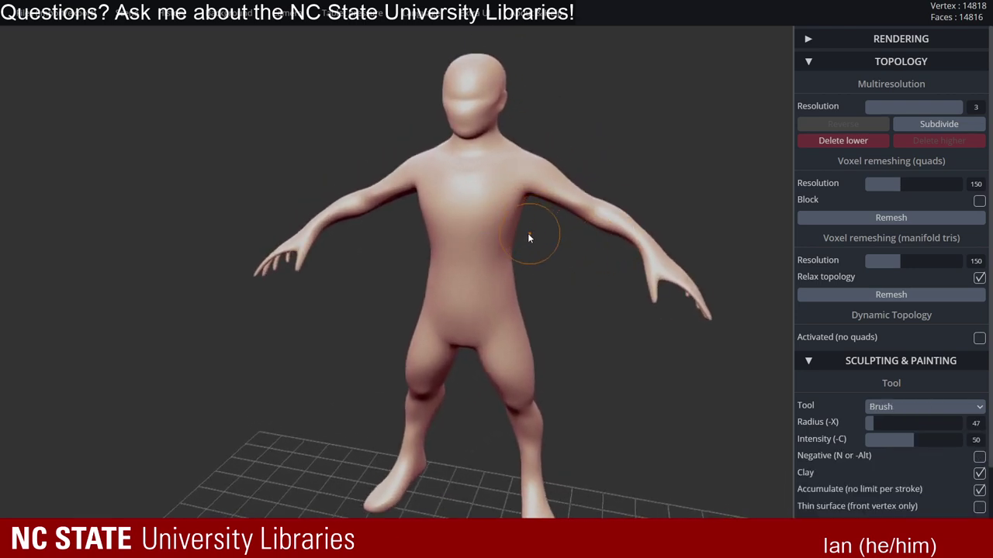
{"action": "mouse_move", "coordinate": [536, 268]}
{"action": "right_mouse_down"}
{"action": "mouse_move", "coordinate": [517, 242]}
{"action": "mouse_move", "coordinate": [560, 269]}
{"action": "mouse_move", "coordinate": [543, 243]}
{"action": "mouse_move", "coordinate": [532, 256]}
{"action": "right_mouse_up"}
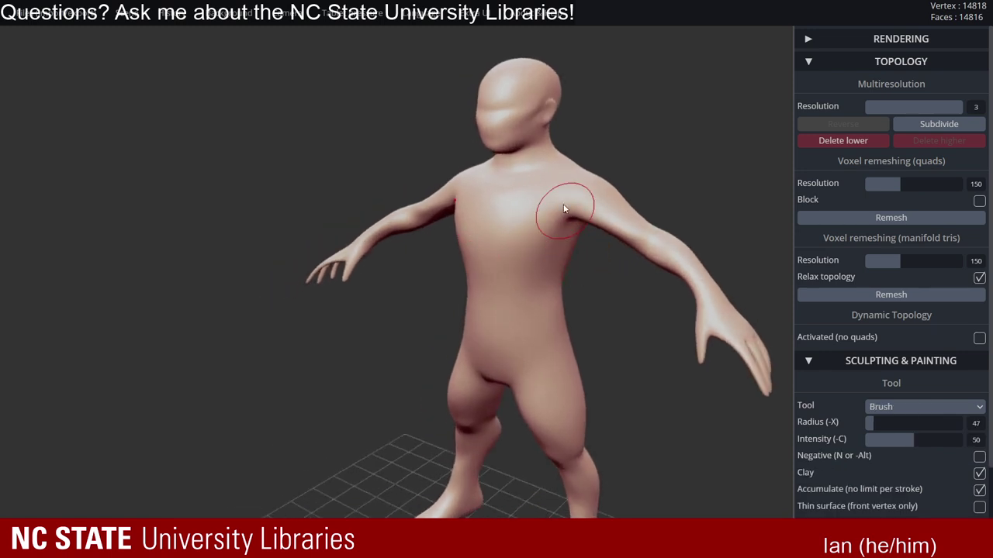
{"action": "right_click_drag", "start_coordinate": [424, 216], "coordinate": [636, 245]}
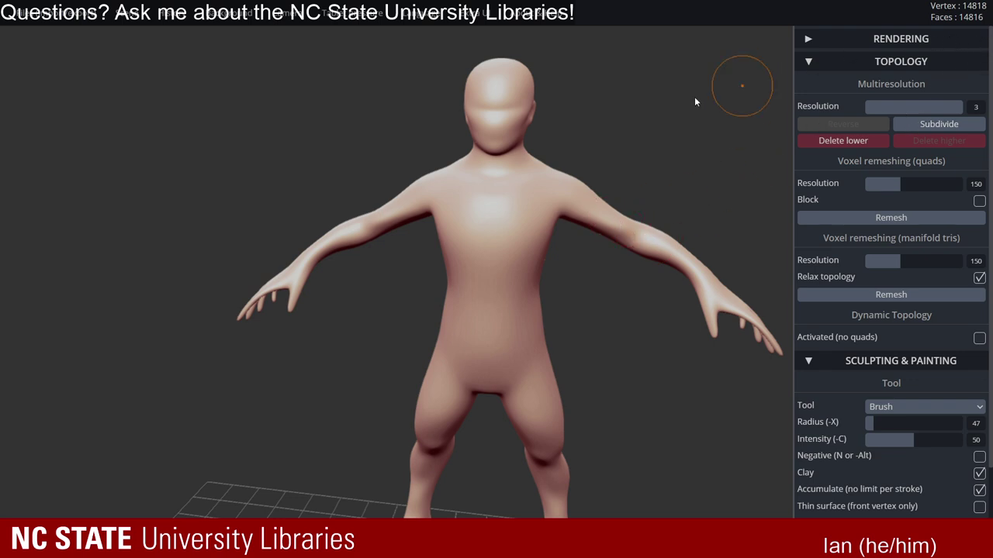
{"action": "key", "text": "w"}
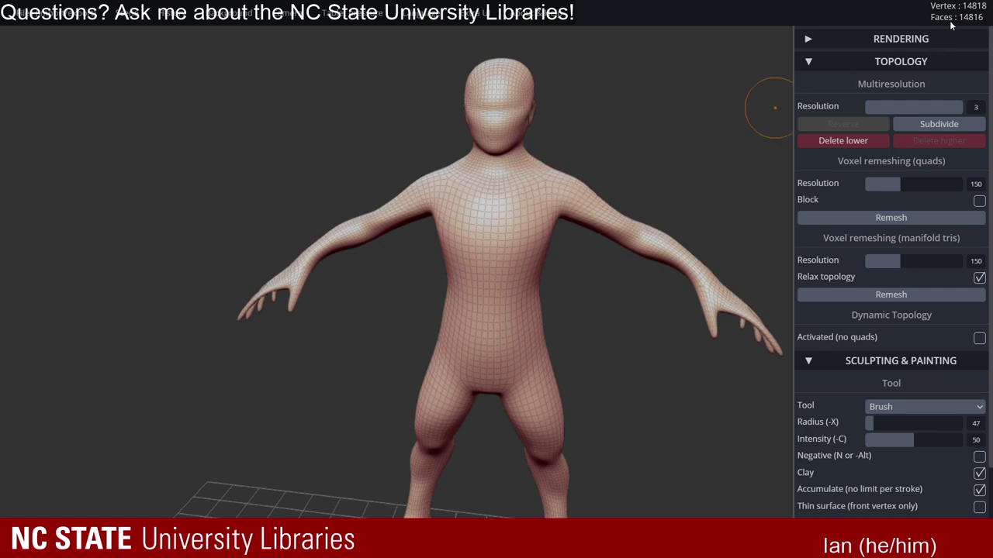
{"action": "left_click_drag", "start_coordinate": [575, 168], "coordinate": [536, 137], "text": "alt"}
{"action": "scroll", "coordinate": [525, 158], "scroll_direction": "up", "scroll_amount": 2}
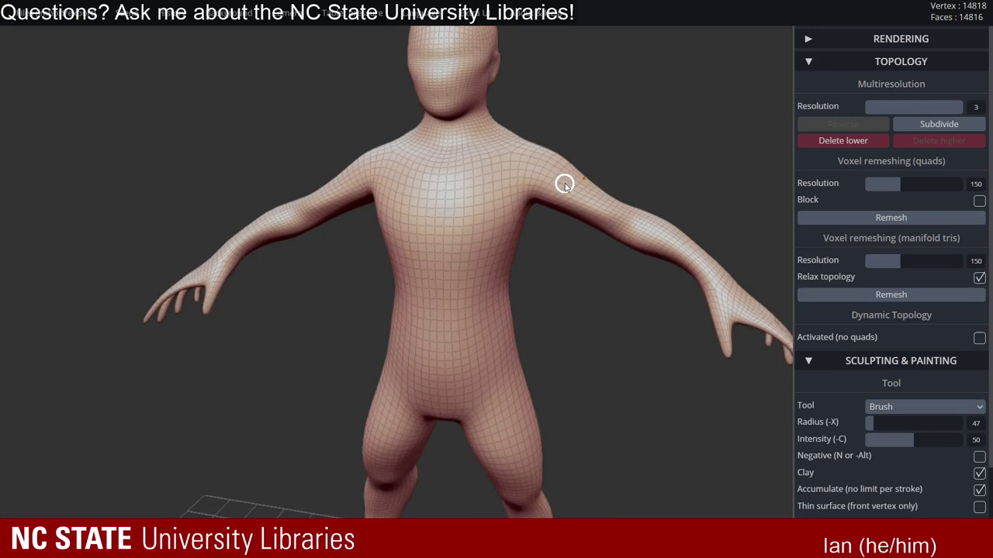
{"action": "right_click_drag", "start_coordinate": [565, 187], "coordinate": [469, 147]}
{"action": "right_click_drag", "start_coordinate": [470, 147], "coordinate": [658, 183], "text": "ctrl"}
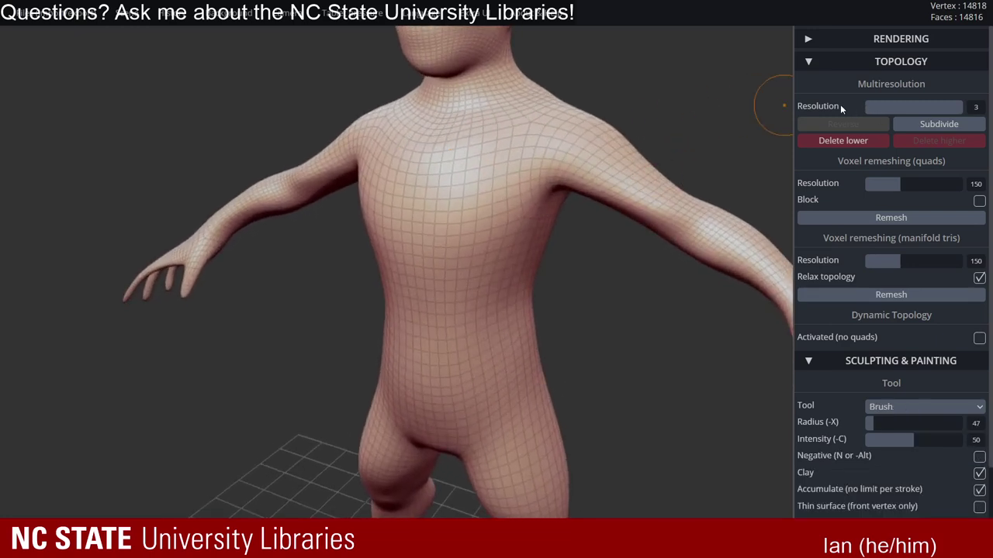
- Lower the multiresolution level to 1 and bring it back to 3 to compare the torso's mesh density
{"action": "left_click", "coordinate": [865, 107]}
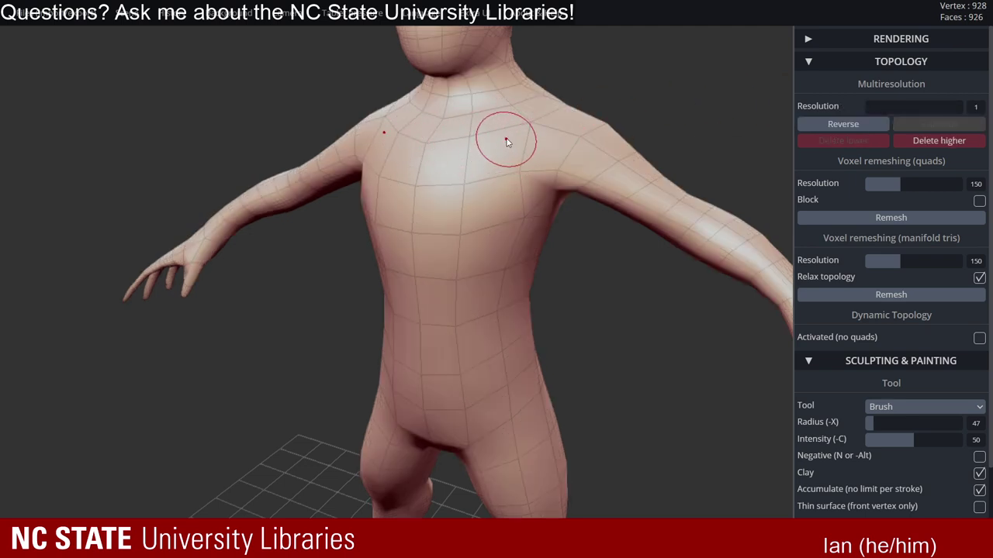
{"action": "left_click_drag", "start_coordinate": [906, 107], "coordinate": [961, 107]}
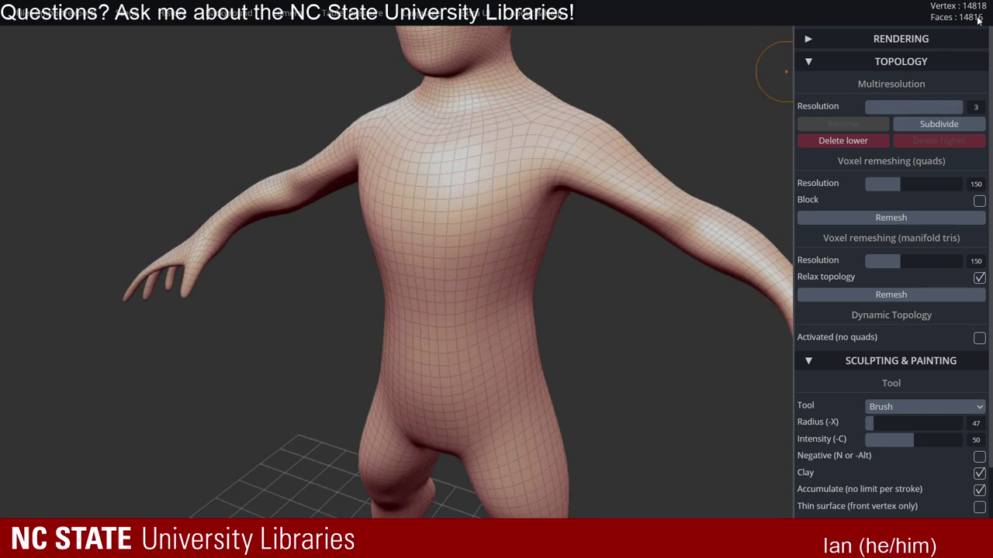
{"action": "scroll", "coordinate": [612, 120], "scroll_direction": "down", "scroll_amount": 5}
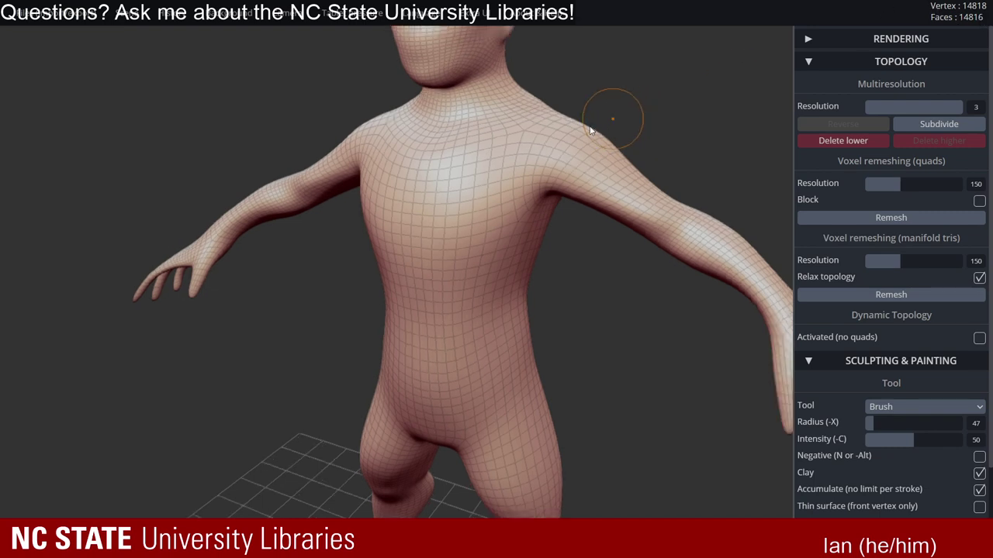
{"action": "left_click_drag", "start_coordinate": [567, 159], "coordinate": [596, 163]}
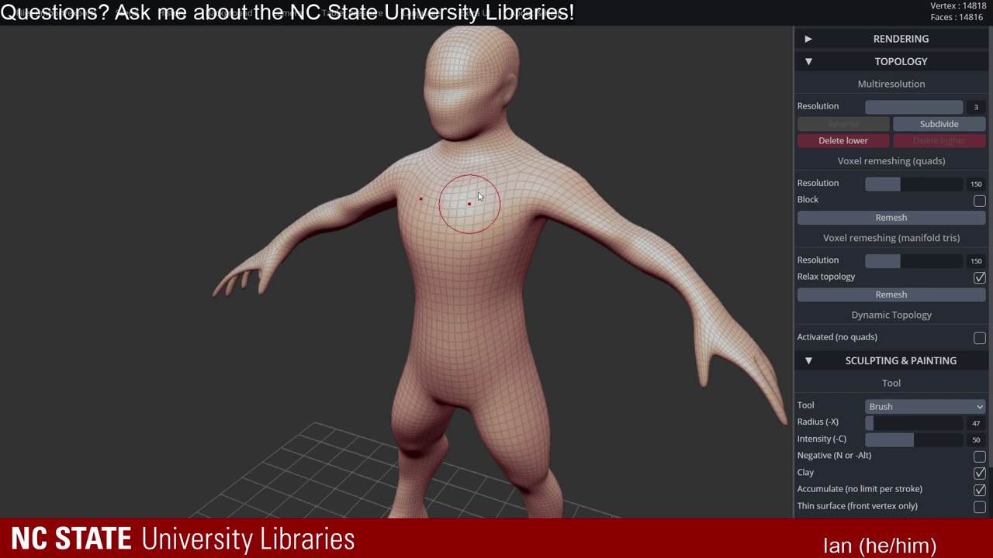
- Hide the wireframe and subdivide the mesh twice, up to resolution level 5
{"action": "key", "text": "w"}
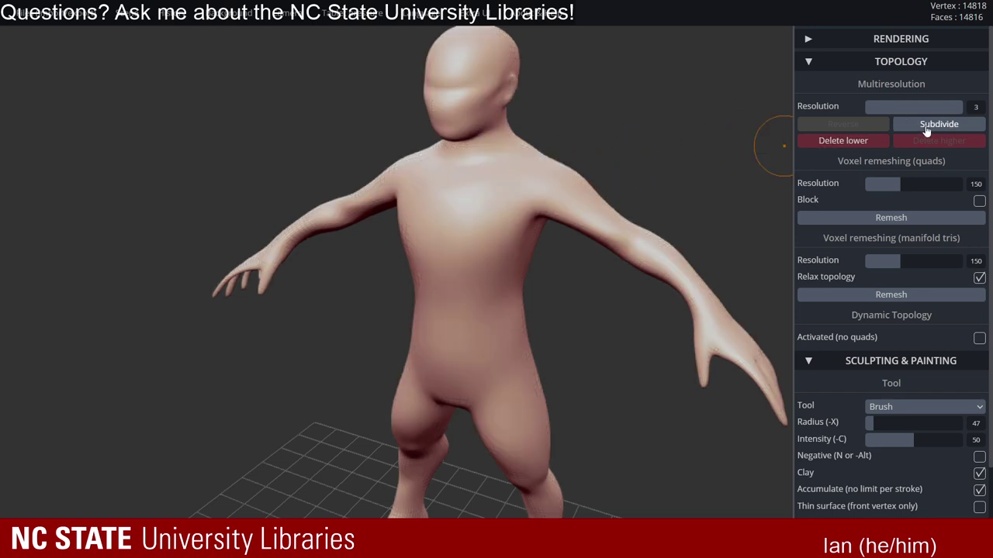
{"action": "left_click", "coordinate": [928, 127]}
{"action": "left_click", "coordinate": [932, 127]}
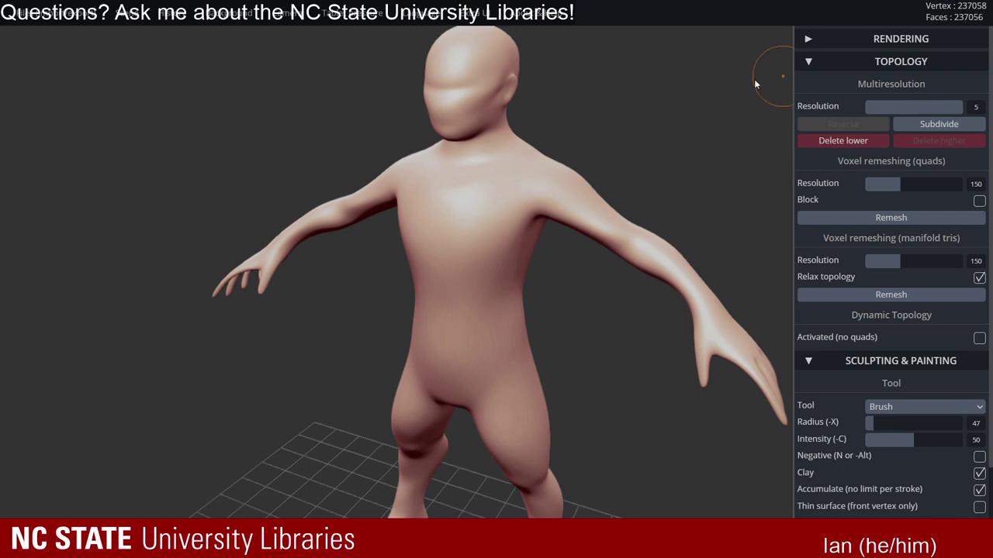
- Try building up the pectoral area with Brush strokes across the chest at radius 47 and intensity 50
{"action": "mouse_move", "coordinate": [638, 166]}
{"action": "left_mouse_down"}
{"action": "mouse_move", "coordinate": [623, 179]}
{"action": "mouse_move", "coordinate": [632, 181]}
{"action": "left_mouse_up"}
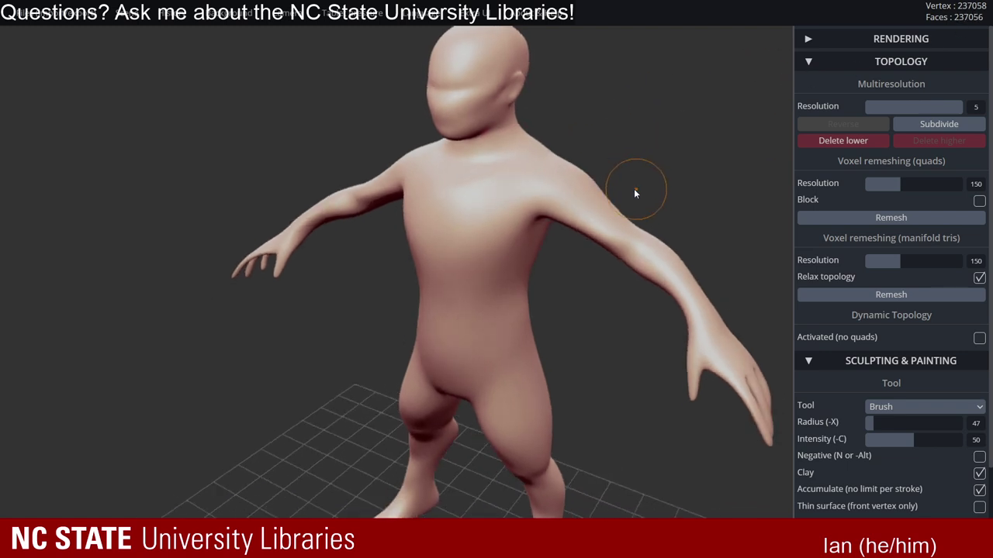
{"action": "left_click_drag", "start_coordinate": [392, 87], "coordinate": [453, 92]}
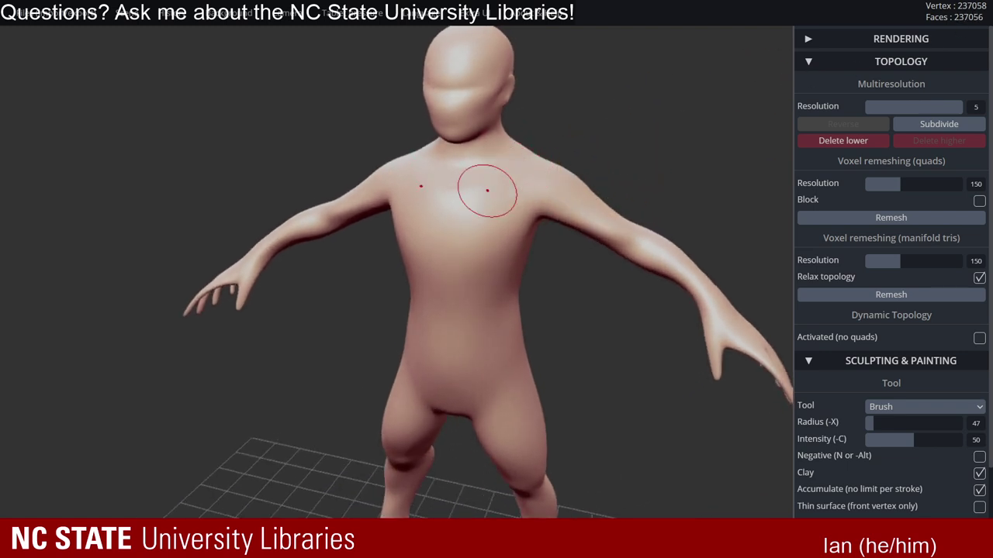
{"action": "mouse_move", "coordinate": [487, 190]}
{"action": "left_mouse_down"}
{"action": "mouse_move", "coordinate": [499, 210]}
{"action": "mouse_move", "coordinate": [474, 245]}
{"action": "mouse_move", "coordinate": [496, 228]}
{"action": "mouse_move", "coordinate": [508, 240]}
{"action": "left_mouse_up"}
{"action": "left_click_drag", "start_coordinate": [513, 203], "coordinate": [505, 226]}
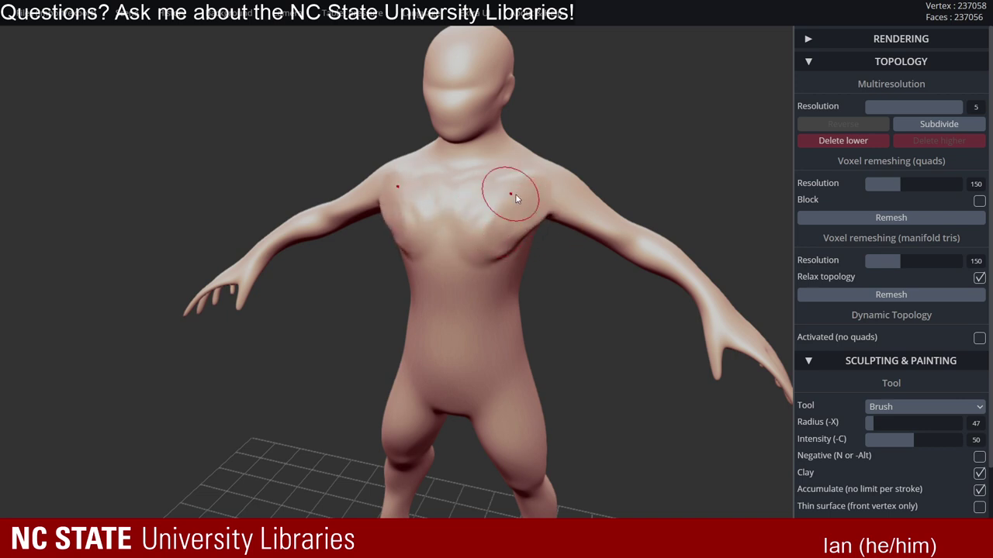
- Undo all the trial Brush strokes on the chest
{"action": "key", "text": "ctrl"}
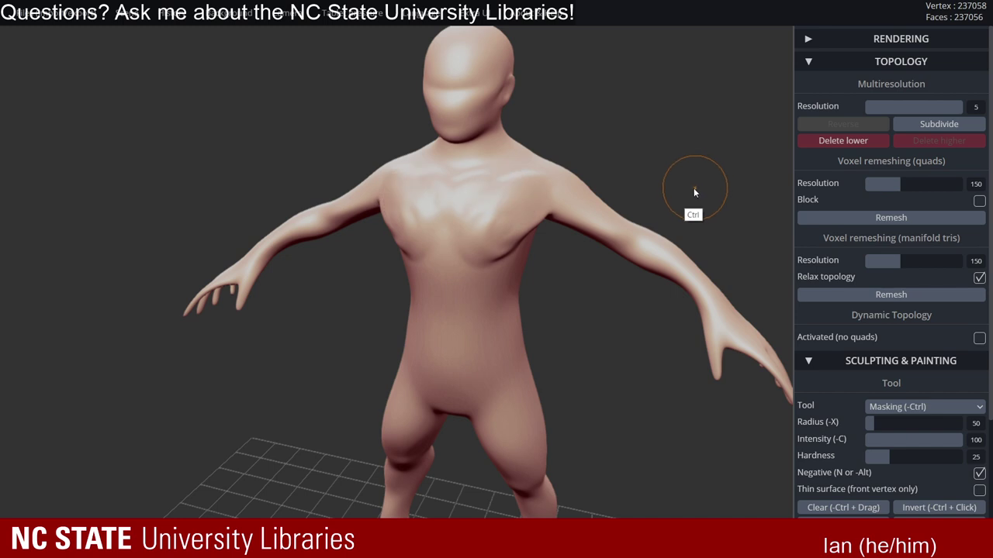
{"action": "key", "text": "ctrl+z"}
{"action": "key", "text": "ctrl+z"}
{"action": "key", "text": "ctrl+z"}
{"action": "key", "text": "ctrl+z"}
{"action": "key", "text": "ctrl+z"}
{"action": "key", "text": "ctrl+z"}
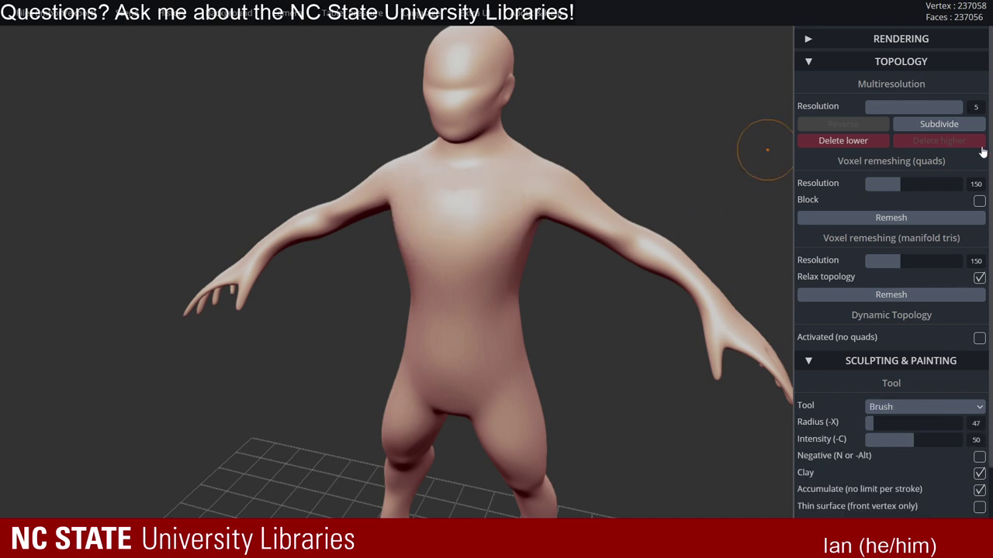
- Subdivide the mesh once more to resolution level 6, accepting the high face count
{"action": "left_click", "coordinate": [937, 128]}
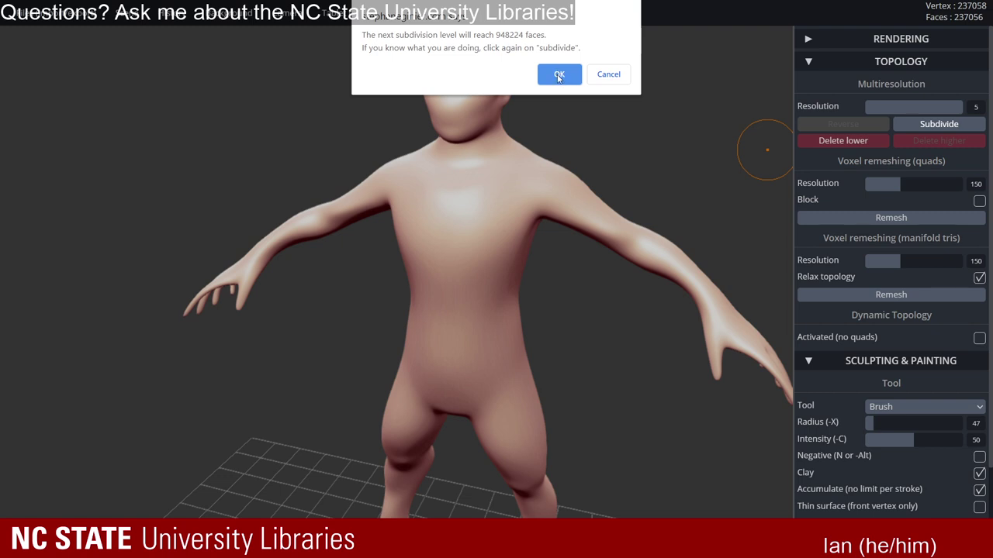
{"action": "left_click", "coordinate": [558, 74]}
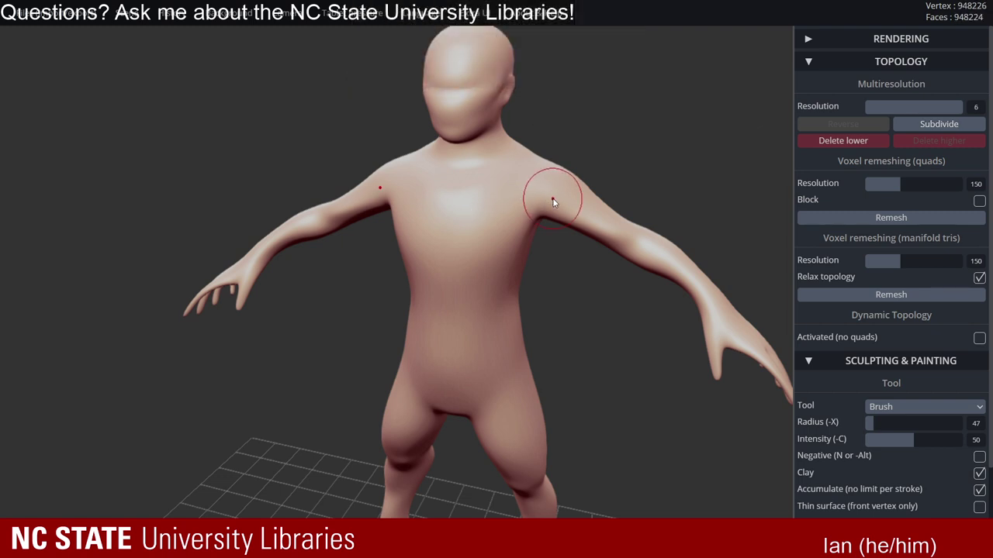
- Try sculpting rounded pectoral muscles on the level 6 mesh with the Brush at radius 47
{"action": "mouse_move", "coordinate": [609, 133]}
{"action": "left_mouse_down"}
{"action": "mouse_move", "coordinate": [640, 131]}
{"action": "mouse_move", "coordinate": [547, 148]}
{"action": "left_mouse_up"}
{"action": "mouse_move", "coordinate": [474, 182]}
{"action": "left_mouse_down"}
{"action": "mouse_move", "coordinate": [482, 200]}
{"action": "mouse_move", "coordinate": [528, 221]}
{"action": "mouse_move", "coordinate": [514, 186]}
{"action": "left_mouse_up"}
{"action": "right_click_drag", "start_coordinate": [543, 221], "coordinate": [500, 211]}
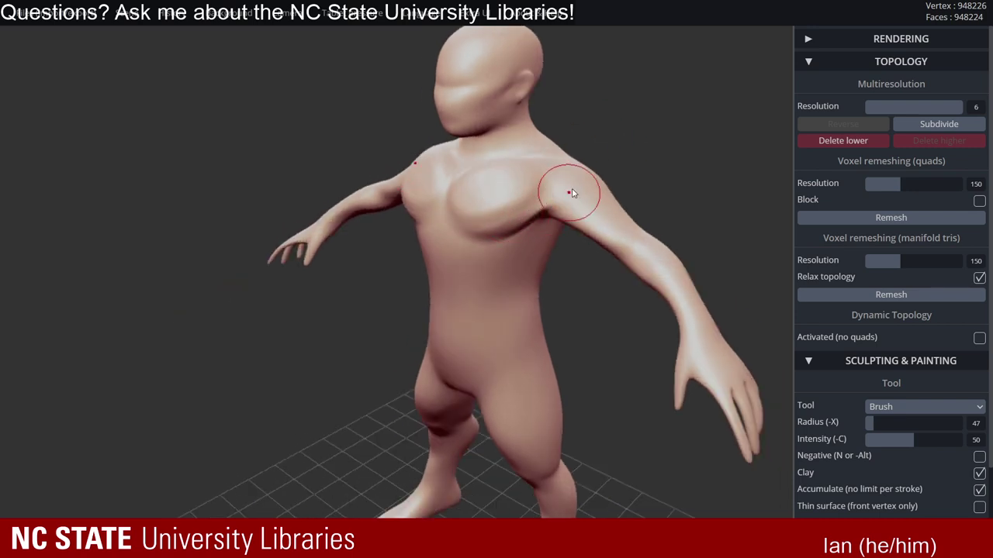
{"action": "middle_click_drag", "start_coordinate": [566, 190], "coordinate": [523, 162]}
{"action": "right_click_drag", "start_coordinate": [535, 186], "coordinate": [673, 279], "text": "ctrl"}
{"action": "mouse_move", "coordinate": [493, 225]}
{"action": "right_mouse_down", "text": "ctrl"}
{"action": "mouse_move", "coordinate": [576, 250]}
{"action": "mouse_move", "coordinate": [443, 215]}
{"action": "right_mouse_up", "text": "ctrl"}
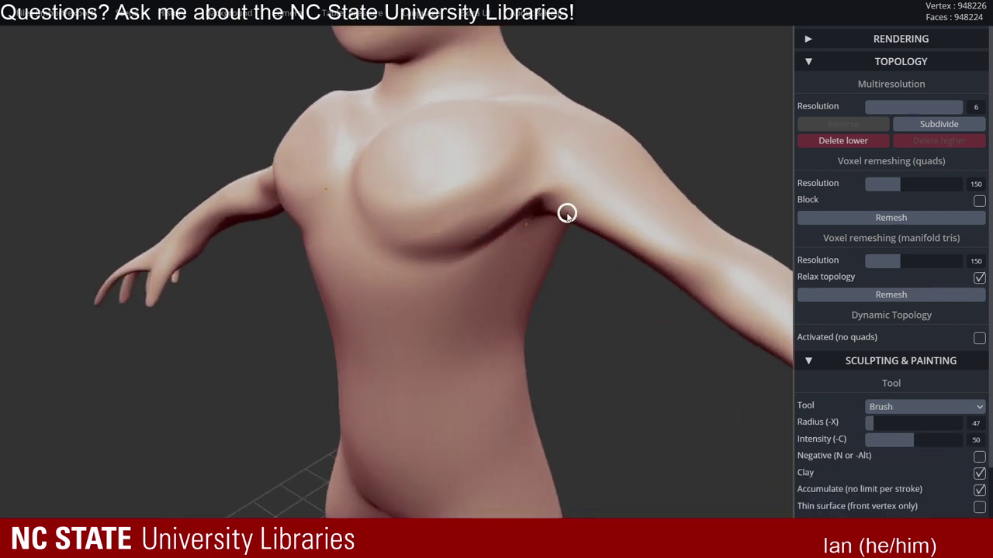
- Try adding a diagonal ridge and a bulging mass below the pectorals with the Brush at radius 71, smoothing the side
{"action": "left_click_drag", "start_coordinate": [541, 190], "coordinate": [423, 283]}
{"action": "mouse_move", "coordinate": [422, 283]}
{"action": "right_mouse_down"}
{"action": "mouse_move", "coordinate": [509, 259]}
{"action": "mouse_move", "coordinate": [512, 248]}
{"action": "mouse_move", "coordinate": [491, 251]}
{"action": "mouse_move", "coordinate": [625, 213]}
{"action": "mouse_move", "coordinate": [492, 229]}
{"action": "right_mouse_up"}
{"action": "key", "text": "ctrl"}
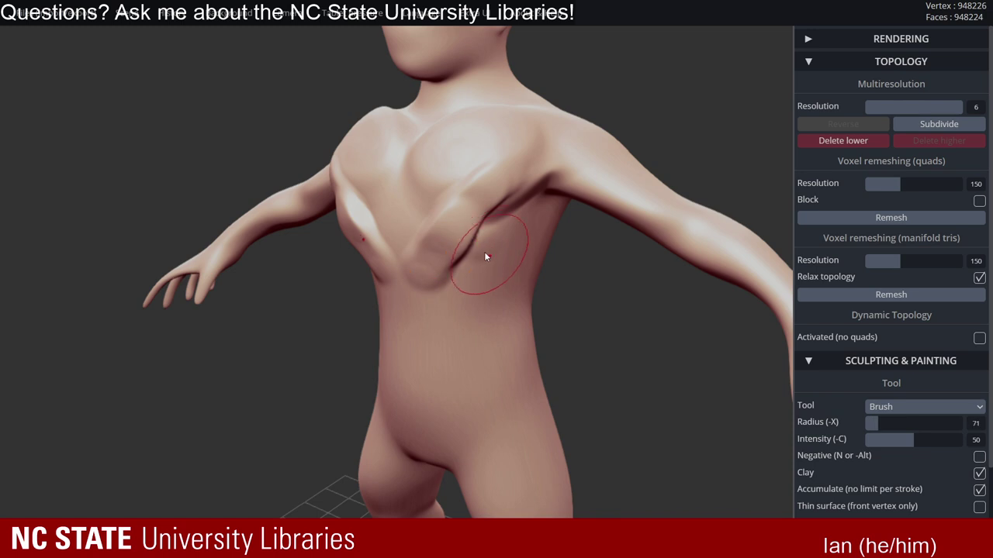
{"action": "mouse_move", "coordinate": [475, 263]}
{"action": "left_mouse_down"}
{"action": "mouse_move", "coordinate": [451, 275]}
{"action": "mouse_move", "coordinate": [490, 245]}
{"action": "left_mouse_up"}
{"action": "right_click_drag", "start_coordinate": [521, 261], "coordinate": [501, 230]}
{"action": "left_click_drag", "start_coordinate": [475, 254], "coordinate": [494, 236]}
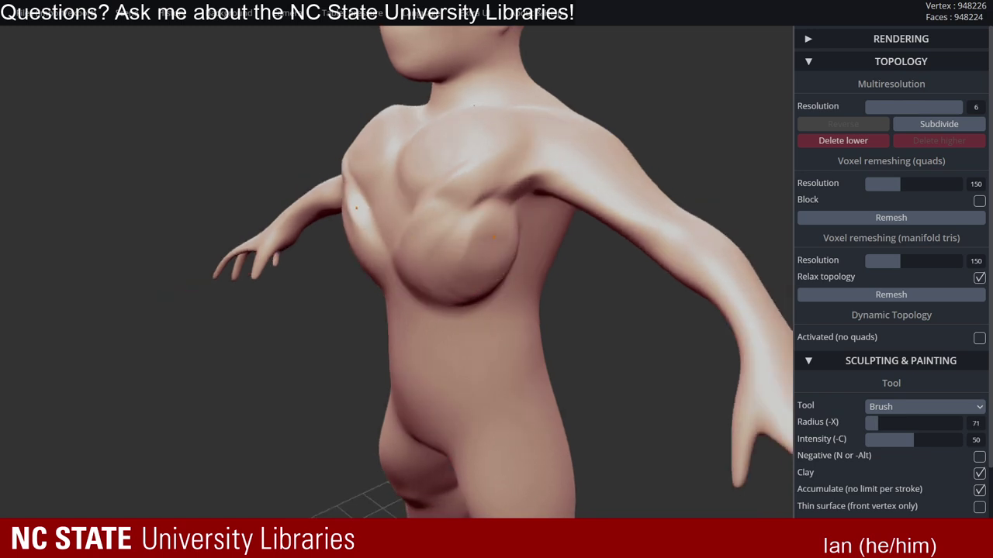
{"action": "right_click_drag", "start_coordinate": [480, 232], "coordinate": [568, 242]}
{"action": "mouse_move", "coordinate": [545, 185]}
{"action": "left_mouse_down", "text": "shift"}
{"action": "mouse_move", "coordinate": [470, 228]}
{"action": "mouse_move", "coordinate": [481, 286]}
{"action": "left_mouse_up", "text": "shift"}
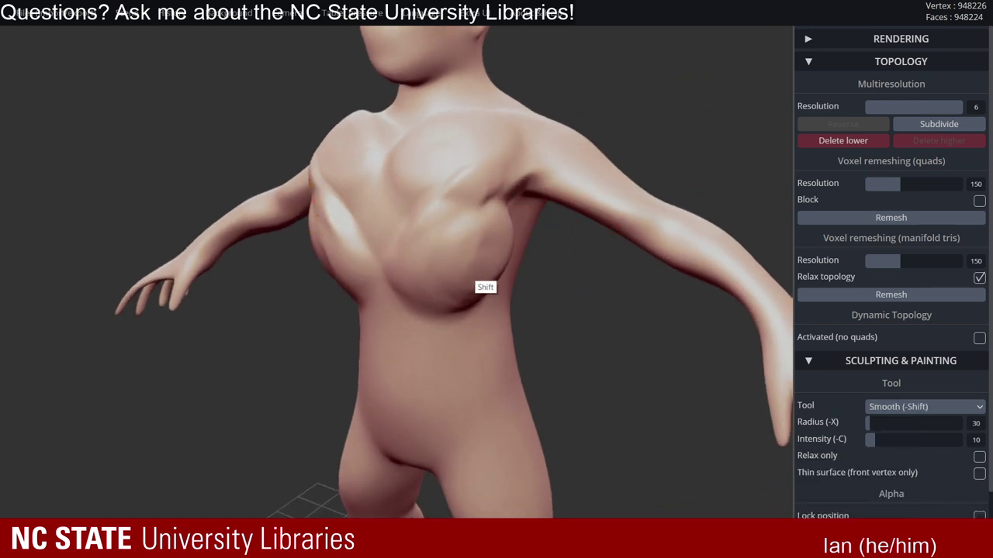
- Undo the trial sculpting and smoothing strokes on the torso, back to the smooth chest
{"action": "mouse_move", "coordinate": [557, 148]}
{"action": "right_mouse_down"}
{"action": "mouse_move", "coordinate": [605, 160]}
{"action": "mouse_move", "coordinate": [561, 163]}
{"action": "mouse_move", "coordinate": [579, 179]}
{"action": "mouse_move", "coordinate": [558, 182]}
{"action": "right_mouse_up"}
{"action": "key", "text": "ctrl+z"}
{"action": "key", "text": "ctrl+z"}
{"action": "key", "text": "ctrl+z"}
{"action": "key", "text": "ctrl+z"}
{"action": "key", "text": "ctrl+z"}
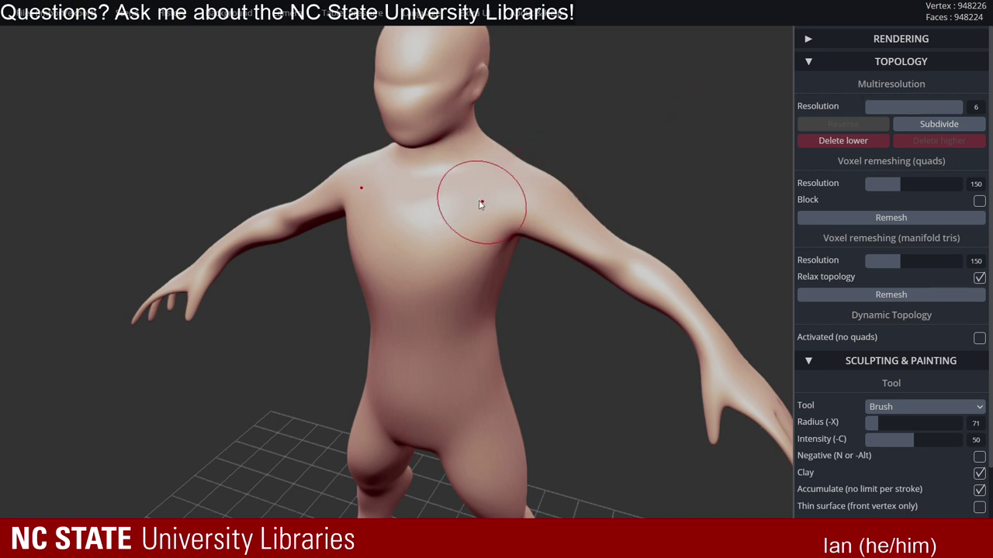
- Show the wireframe and examine the dense level 6 mesh on the chest up close
{"action": "key", "text": "ctrl"}
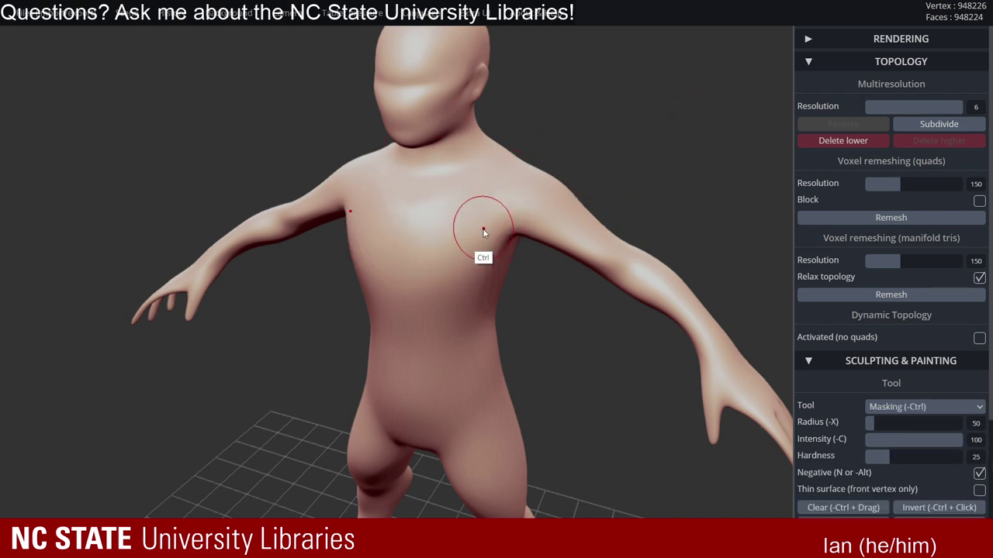
{"action": "key", "text": "w"}
{"action": "middle_click_drag", "start_coordinate": [450, 215], "coordinate": [478, 235]}
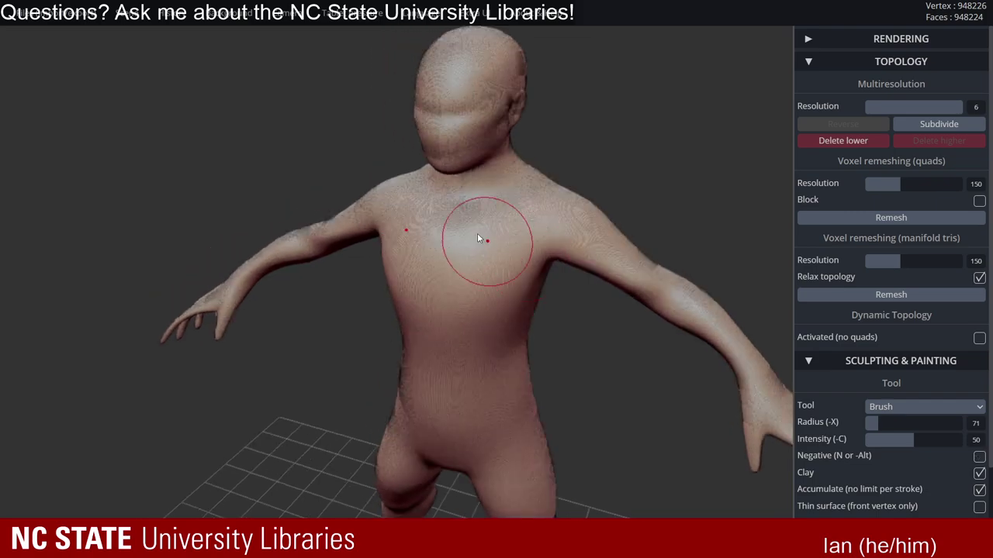
{"action": "right_click_drag", "start_coordinate": [478, 235], "coordinate": [715, 385], "text": "ctrl"}
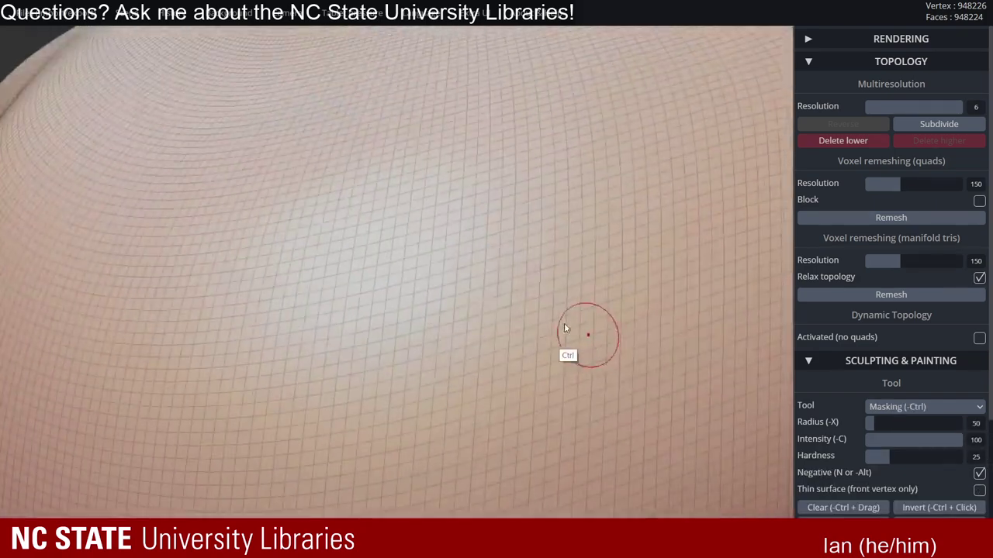
- Try sculpting a small raised bump on the chest with the Brush and view it from farther away
{"action": "mouse_move", "coordinate": [455, 259]}
{"action": "left_mouse_down"}
{"action": "mouse_move", "coordinate": [399, 287]}
{"action": "mouse_move", "coordinate": [463, 259]}
{"action": "mouse_move", "coordinate": [450, 315]}
{"action": "mouse_move", "coordinate": [500, 276]}
{"action": "mouse_move", "coordinate": [434, 221]}
{"action": "mouse_move", "coordinate": [412, 266]}
{"action": "mouse_move", "coordinate": [432, 294]}
{"action": "left_mouse_up"}
{"action": "right_click_drag", "start_coordinate": [558, 295], "coordinate": [587, 237], "text": "alt"}
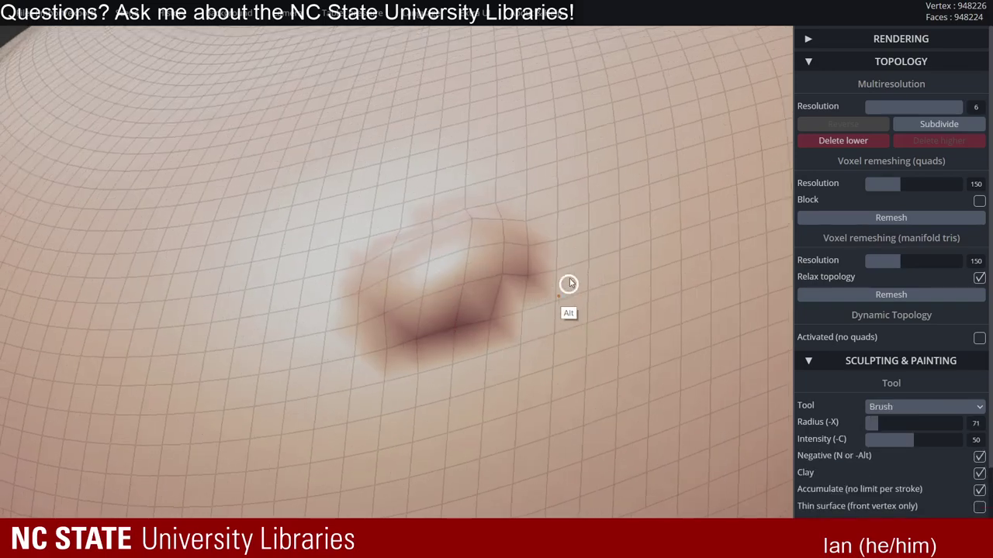
{"action": "right_click_drag", "start_coordinate": [587, 237], "coordinate": [512, 238], "text": "ctrl"}
{"action": "right_click_drag", "start_coordinate": [574, 279], "coordinate": [585, 233], "text": "alt"}
{"action": "right_click_drag", "start_coordinate": [586, 233], "coordinate": [449, 232], "text": "ctrl"}
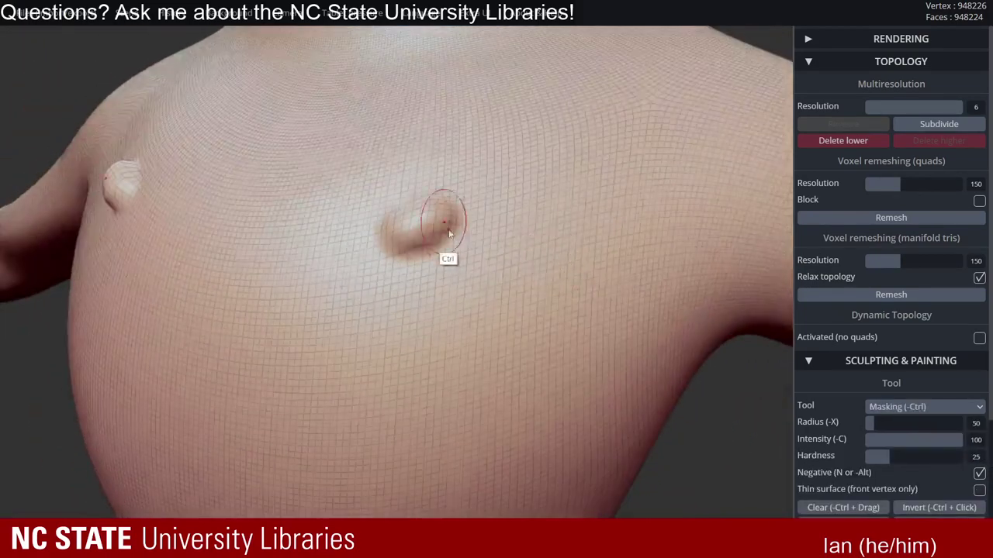
- Undo the small chest bump and the last subdivision, returning the mesh to resolution level 5
{"action": "key", "text": "ctrl+z"}
{"action": "key", "text": "ctrl+z"}
{"action": "key", "text": "ctrl+z"}
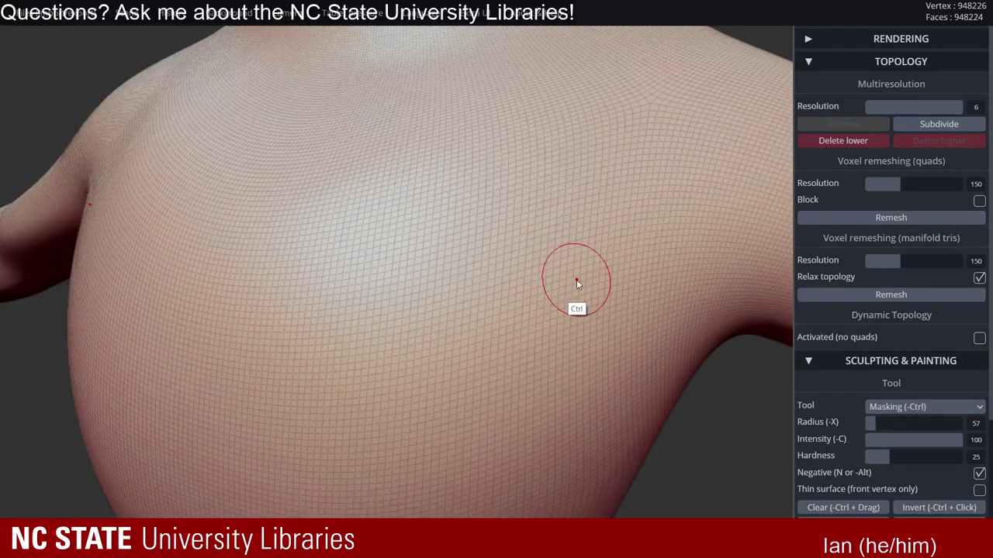
{"action": "mouse_move", "coordinate": [579, 242]}
{"action": "right_mouse_down"}
{"action": "mouse_move", "coordinate": [620, 286]}
{"action": "mouse_move", "coordinate": [536, 271]}
{"action": "right_mouse_up"}
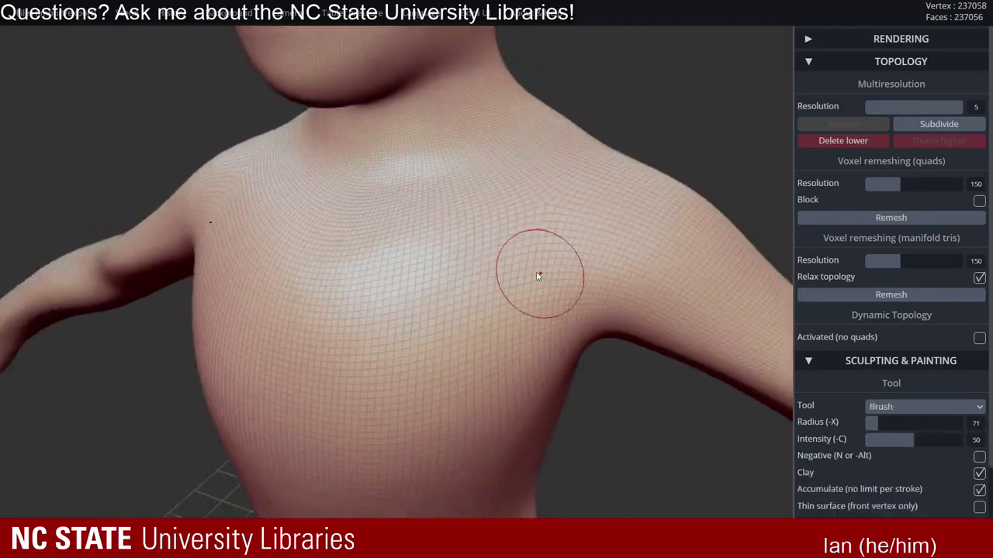
- Inspect the level 5 wireframe around the shoulders and neck, ending on a front view of the whole figure
{"action": "right_click_drag", "start_coordinate": [583, 301], "coordinate": [511, 281], "text": "ctrl"}
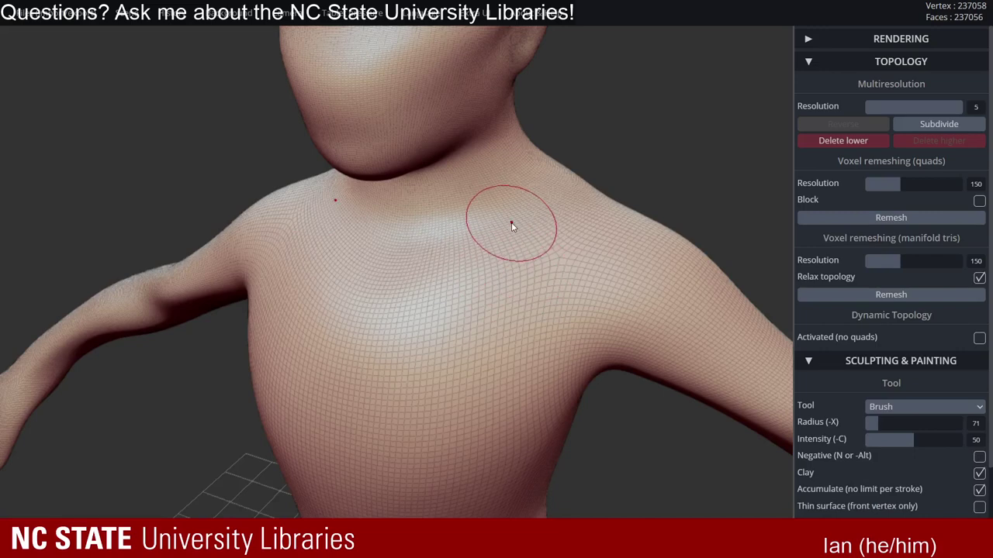
{"action": "mouse_move", "coordinate": [521, 231]}
{"action": "right_mouse_down"}
{"action": "mouse_move", "coordinate": [598, 258]}
{"action": "mouse_move", "coordinate": [592, 251]}
{"action": "mouse_move", "coordinate": [607, 279]}
{"action": "right_mouse_up"}
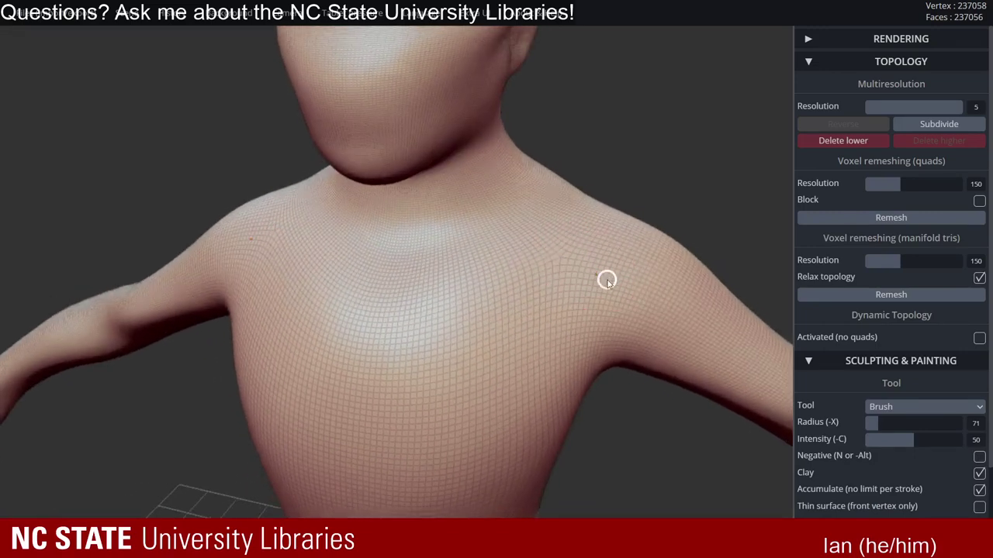
{"action": "key", "text": "space"}
{"action": "right_click_drag", "start_coordinate": [556, 155], "coordinate": [574, 442], "text": "alt"}
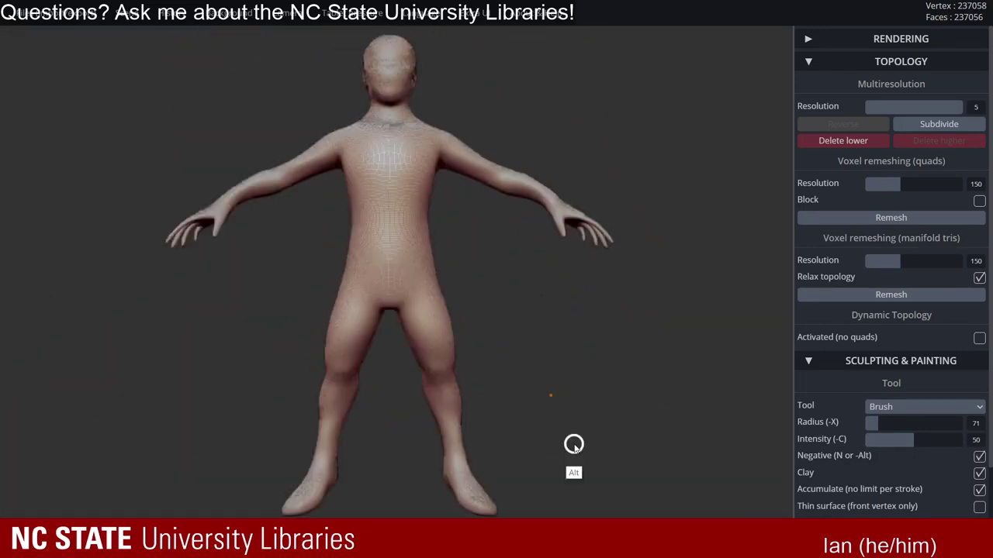
- Hide the wireframe and lower the mesh's multiresolution level to 4
{"action": "mouse_move", "coordinate": [512, 225]}
{"action": "right_mouse_down"}
{"action": "mouse_move", "coordinate": [476, 246]}
{"action": "mouse_move", "coordinate": [481, 267]}
{"action": "right_mouse_up"}
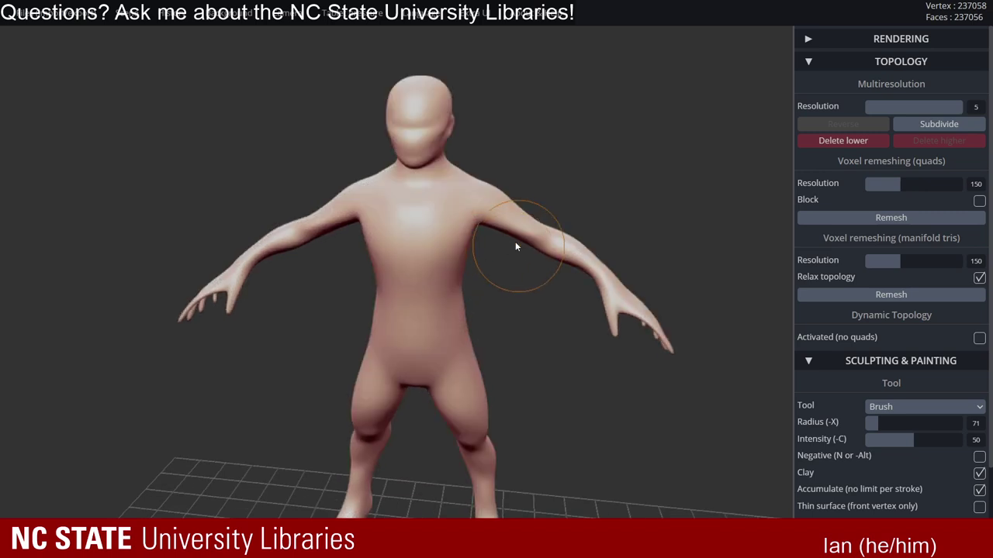
{"action": "key", "text": "f"}
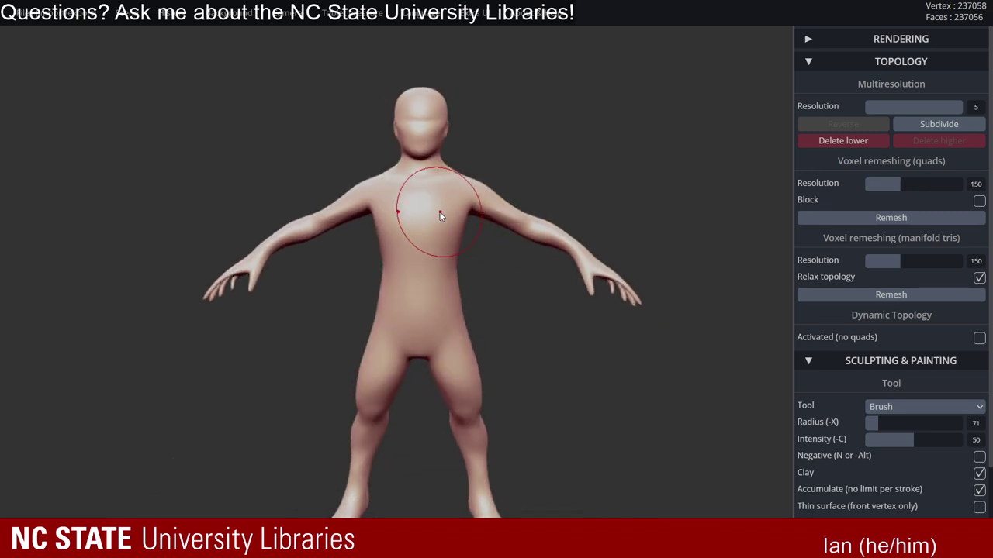
{"action": "mouse_move", "coordinate": [482, 226]}
{"action": "right_mouse_down"}
{"action": "mouse_move", "coordinate": [436, 255]}
{"action": "mouse_move", "coordinate": [384, 224]}
{"action": "right_mouse_up"}
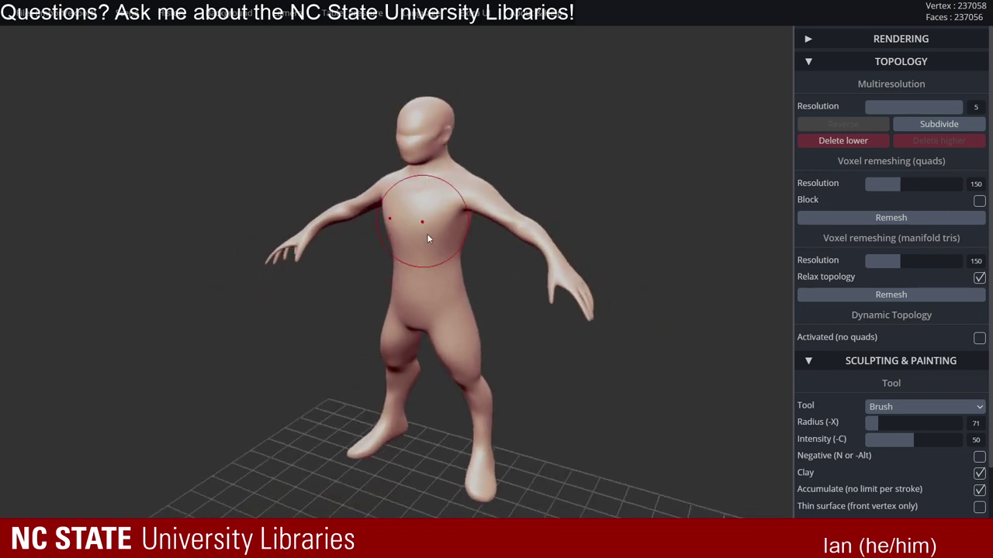
{"action": "right_click_drag", "start_coordinate": [467, 216], "coordinate": [456, 271], "text": "alt"}
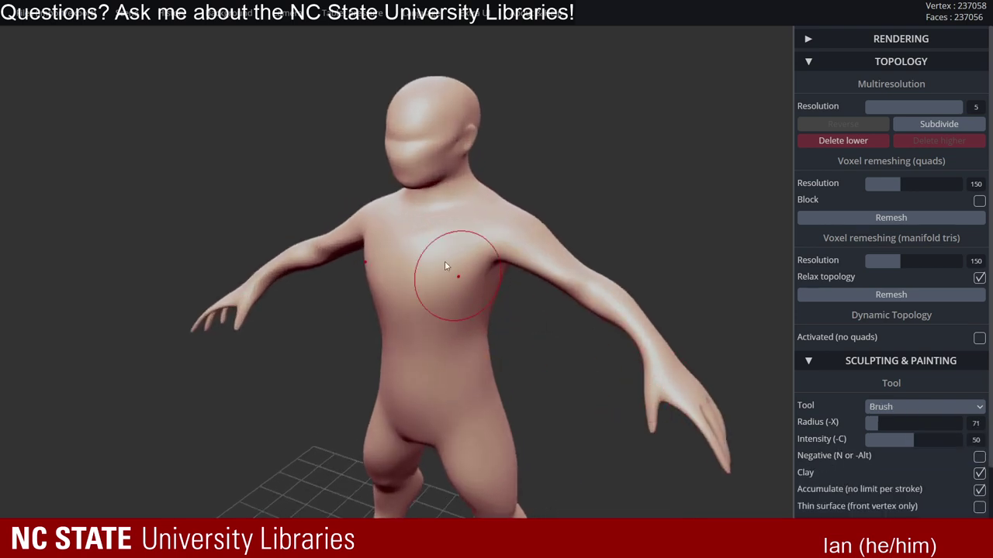
{"action": "mouse_move", "coordinate": [467, 227]}
{"action": "right_mouse_down", "text": "alt"}
{"action": "mouse_move", "coordinate": [487, 192]}
{"action": "mouse_move", "coordinate": [497, 229]}
{"action": "right_mouse_up", "text": "alt"}
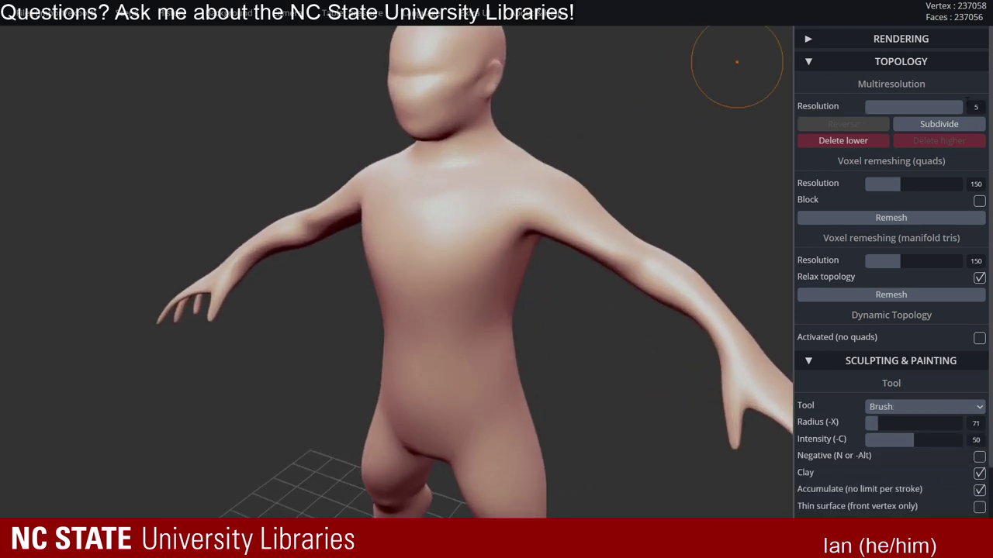
{"action": "left_click_drag", "start_coordinate": [941, 105], "coordinate": [933, 108]}
{"action": "right_click_drag", "start_coordinate": [506, 169], "coordinate": [571, 162]}
{"action": "right_click_drag", "start_coordinate": [502, 183], "coordinate": [525, 169], "text": "alt"}
{"action": "mouse_move", "coordinate": [522, 169]}
{"action": "right_mouse_down", "text": "ctrl"}
{"action": "mouse_move", "coordinate": [519, 150]}
{"action": "mouse_move", "coordinate": [510, 177]}
{"action": "right_mouse_up", "text": "ctrl"}
{"action": "right_click_drag", "start_coordinate": [510, 177], "coordinate": [555, 182]}
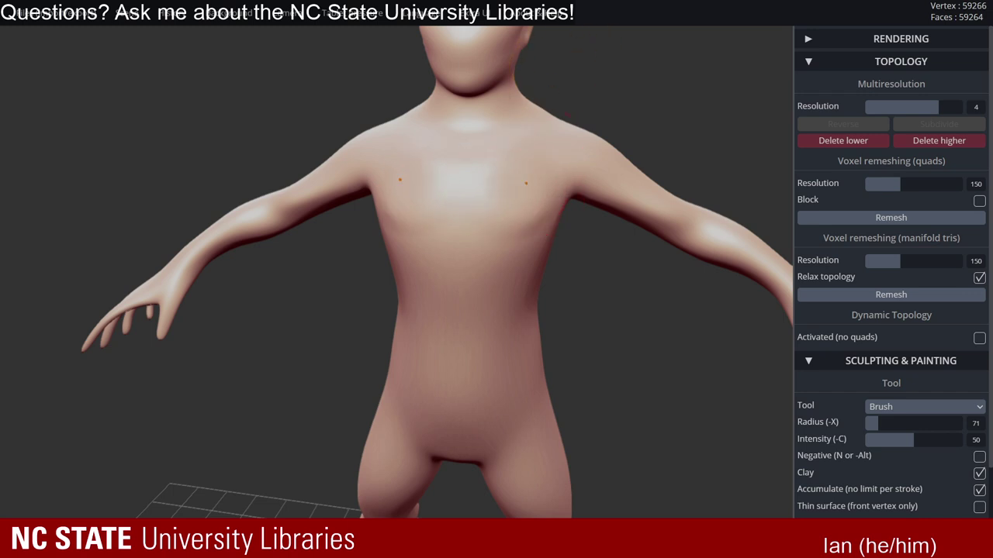
- Reduce the Brush radius to 34 and sculpt the basic pectoral forms symmetrically on the chest
{"action": "key", "text": "x"}
{"action": "left_click_drag", "start_coordinate": [475, 211], "coordinate": [532, 233]}
{"action": "left_click_drag", "start_coordinate": [478, 237], "coordinate": [533, 234]}
{"action": "mouse_move", "coordinate": [484, 204]}
{"action": "left_mouse_down"}
{"action": "mouse_move", "coordinate": [546, 197]}
{"action": "mouse_move", "coordinate": [560, 175]}
{"action": "left_mouse_up"}
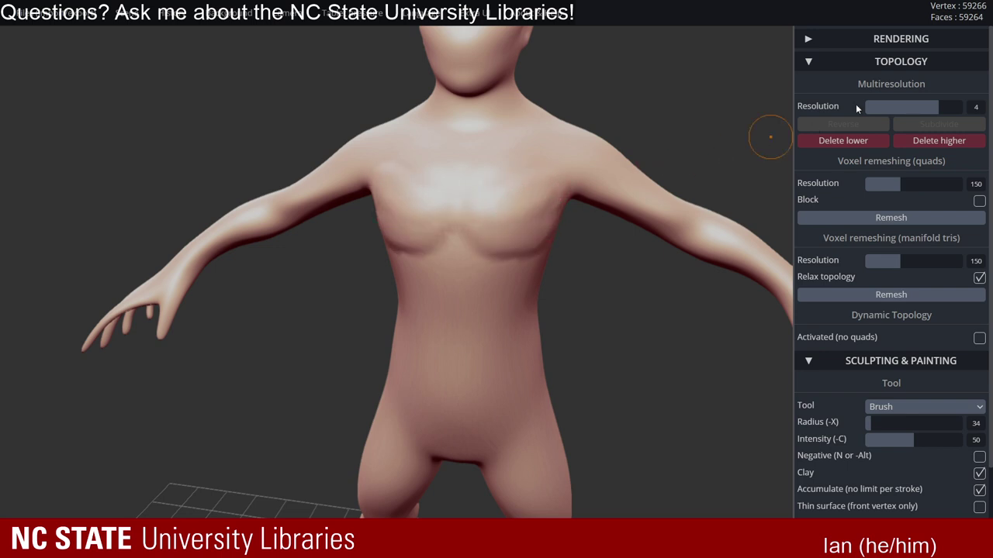
- Raise the multiresolution level to 5 and build up the pectorals with more Brush strokes across the chest
{"action": "left_click", "coordinate": [957, 108]}
{"action": "left_click_drag", "start_coordinate": [461, 214], "coordinate": [546, 215]}
{"action": "left_click_drag", "start_coordinate": [482, 236], "coordinate": [542, 229]}
{"action": "left_click_drag", "start_coordinate": [500, 203], "coordinate": [558, 197]}
{"action": "mouse_move", "coordinate": [483, 188]}
{"action": "left_mouse_down"}
{"action": "mouse_move", "coordinate": [543, 203]}
{"action": "mouse_move", "coordinate": [520, 173]}
{"action": "mouse_move", "coordinate": [504, 205]}
{"action": "mouse_move", "coordinate": [556, 174]}
{"action": "mouse_move", "coordinate": [524, 178]}
{"action": "left_mouse_up"}
- Set the Smooth tool to radius 75 and intensity 59 and smooth over the sculpted pectorals
{"action": "key", "text": "shift"}
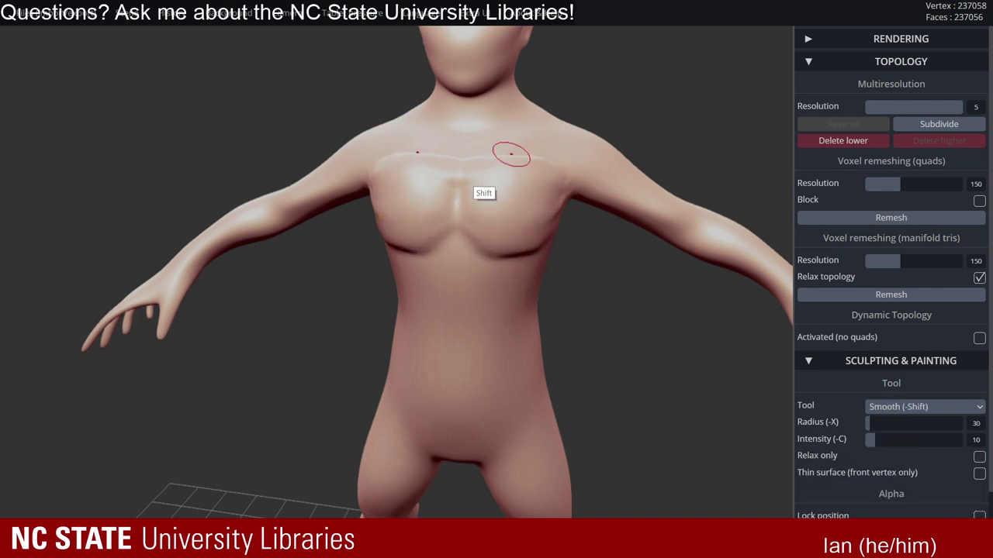
{"action": "key", "text": "shift"}
{"action": "key", "text": "shift+x"}
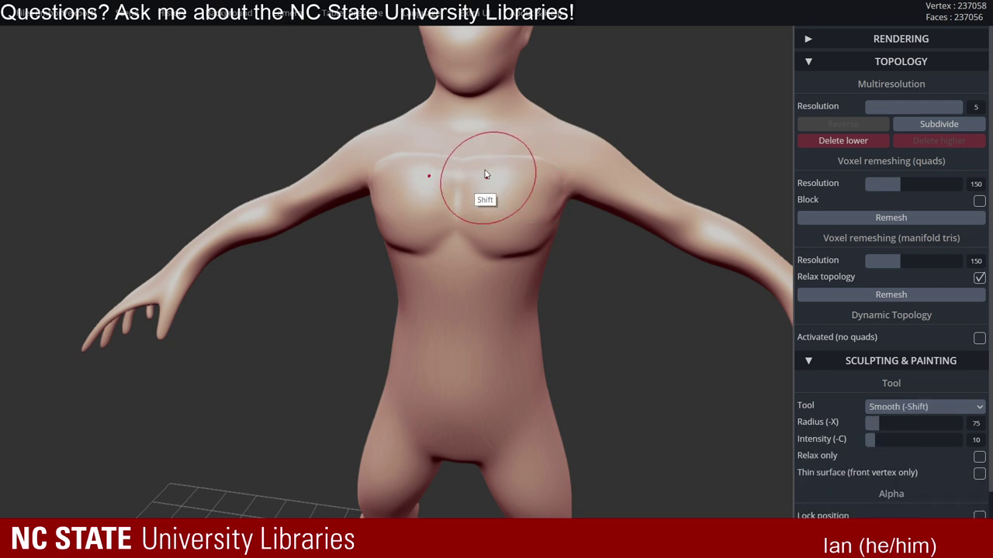
{"action": "left_click_drag", "start_coordinate": [485, 175], "coordinate": [495, 180], "text": "shift"}
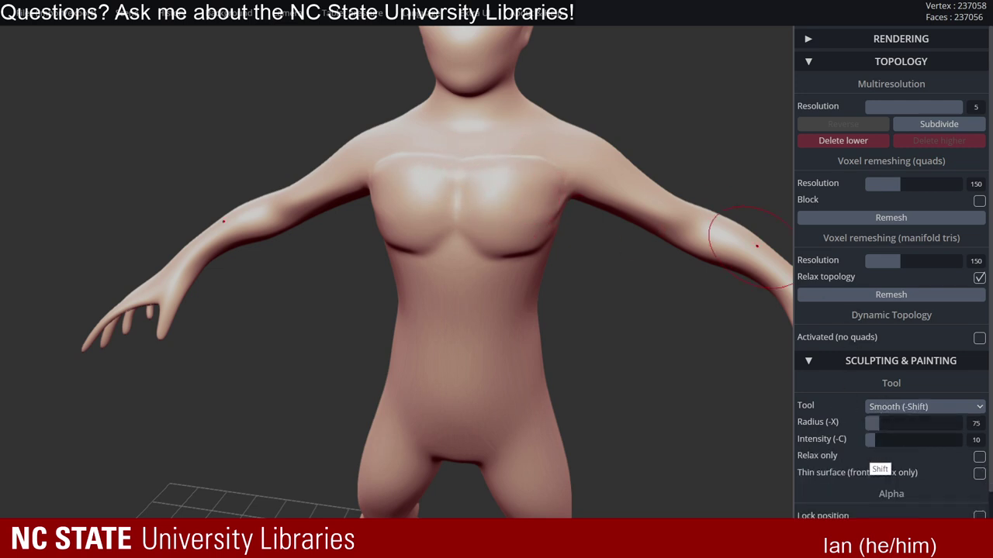
{"action": "left_click", "coordinate": [908, 440], "text": "shift"}
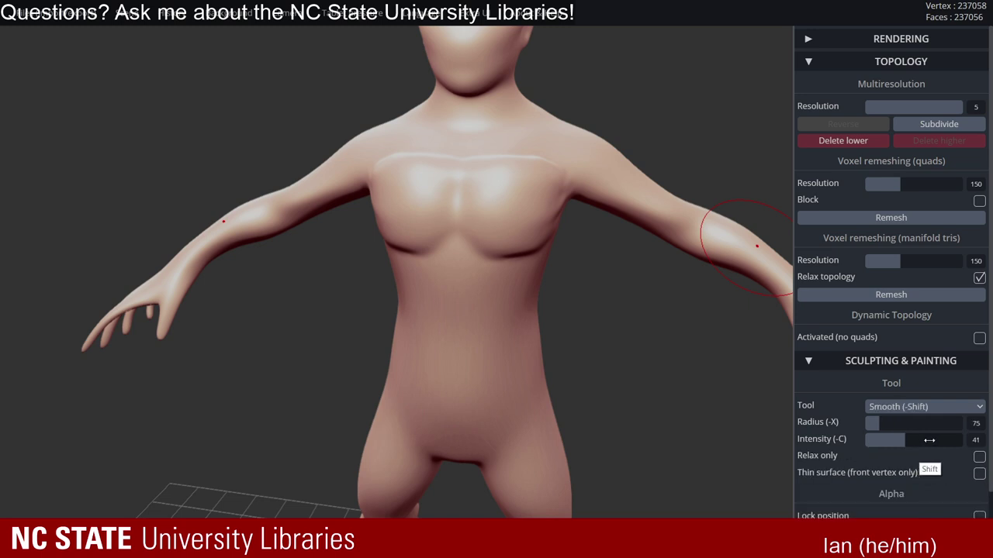
{"action": "left_click", "coordinate": [920, 440], "text": "shift"}
{"action": "mouse_move", "coordinate": [505, 181]}
{"action": "left_mouse_down", "text": "shift"}
{"action": "mouse_move", "coordinate": [525, 162]}
{"action": "mouse_move", "coordinate": [512, 234]}
{"action": "left_mouse_up", "text": "shift"}
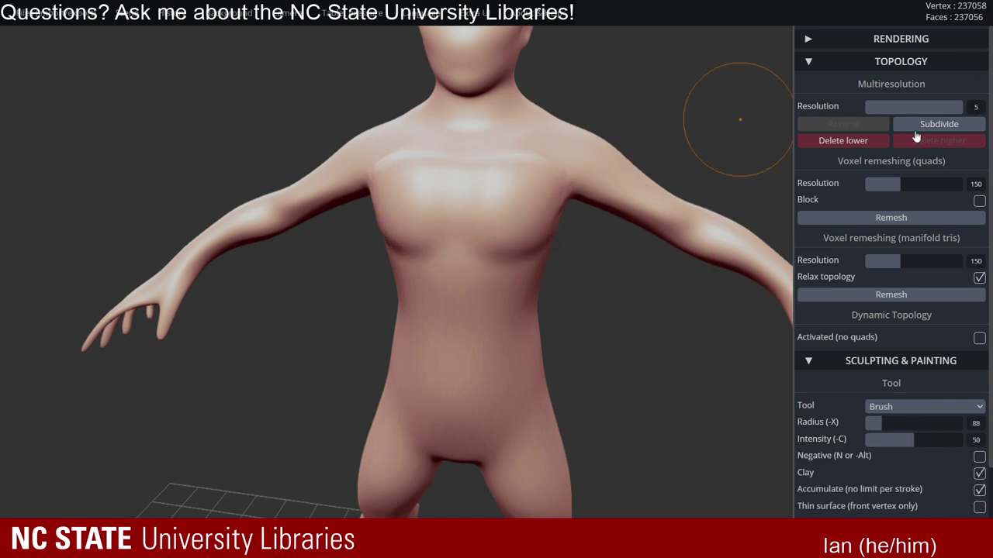
- Subdivide the mesh to level 6, try raising rounded pectoral mounds with the Brush, and smooth them
{"action": "left_click", "coordinate": [938, 128]}
{"action": "left_click", "coordinate": [559, 72]}
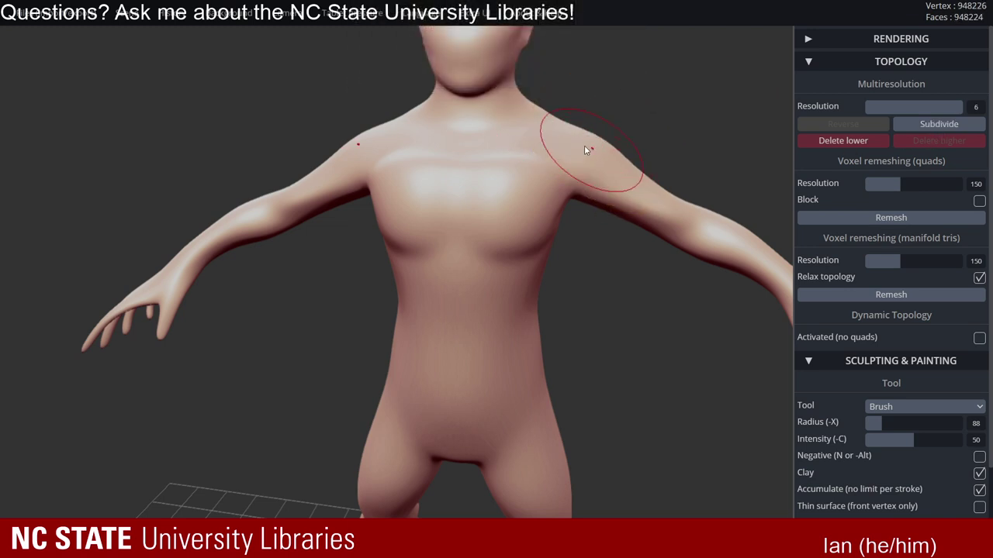
{"action": "right_click_drag", "start_coordinate": [602, 162], "coordinate": [552, 172]}
{"action": "mouse_move", "coordinate": [492, 170]}
{"action": "left_mouse_down"}
{"action": "mouse_move", "coordinate": [505, 191]}
{"action": "mouse_move", "coordinate": [535, 184]}
{"action": "left_mouse_up"}
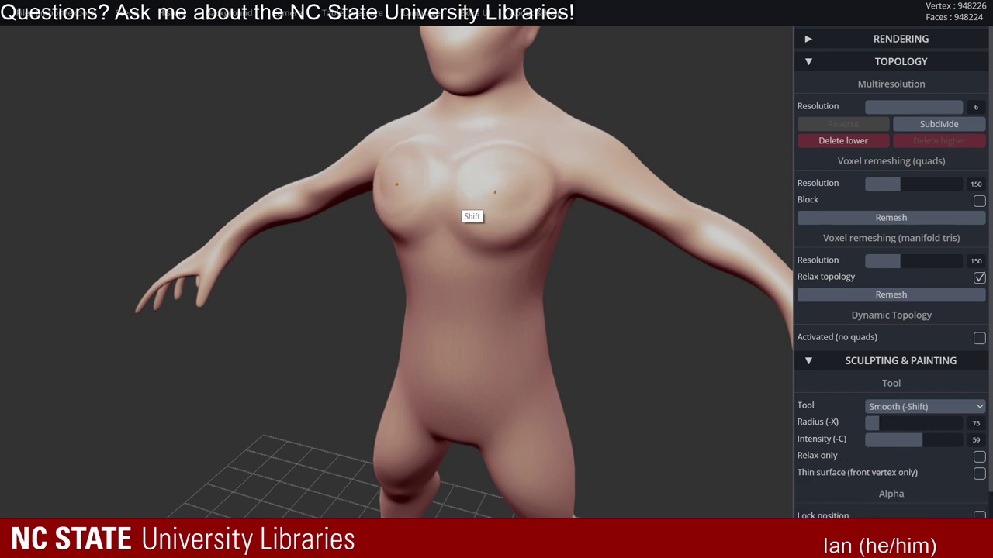
{"action": "right_click_drag", "start_coordinate": [508, 184], "coordinate": [481, 137]}
{"action": "left_click_drag", "start_coordinate": [481, 137], "coordinate": [491, 160], "text": "shift"}
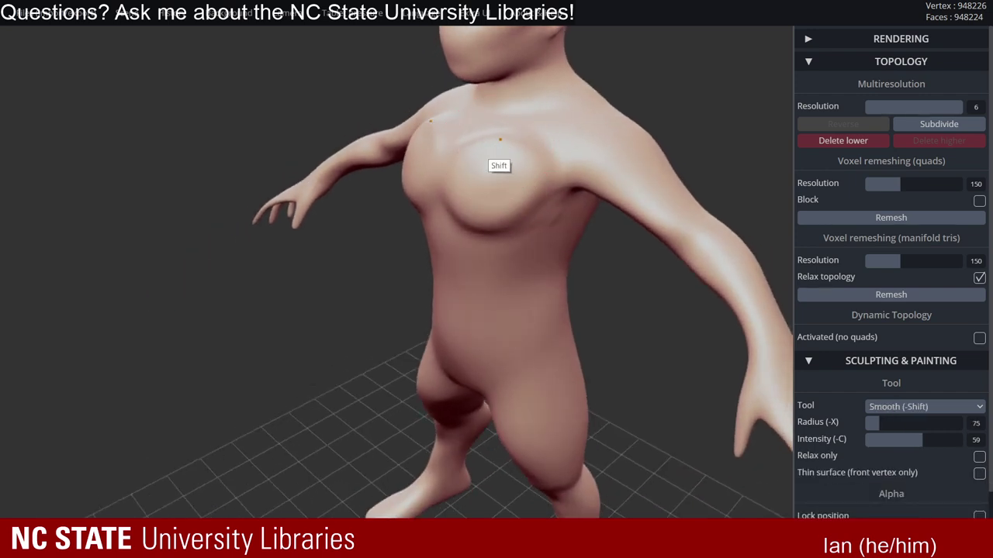
- Set the Brush intensity to 28 and its radius to 61
{"action": "right_click_drag", "start_coordinate": [535, 174], "coordinate": [583, 150]}
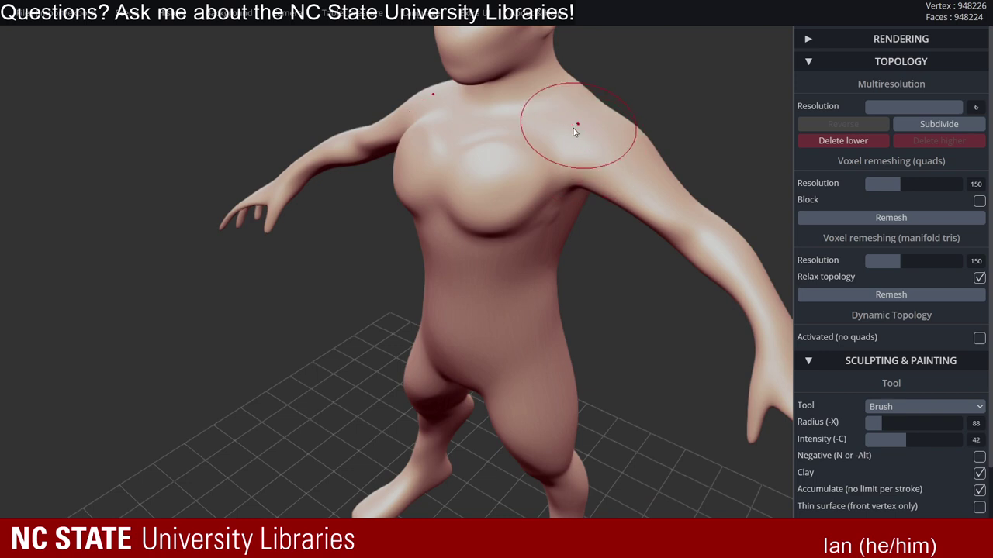
{"action": "key", "text": "c"}
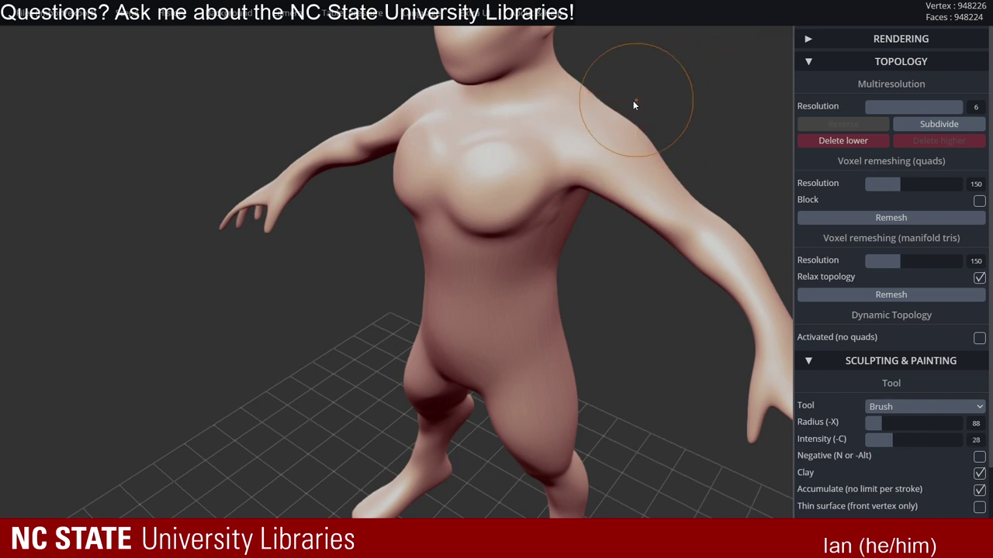
{"action": "right_click_drag", "start_coordinate": [614, 116], "coordinate": [570, 128]}
{"action": "key", "text": "x"}
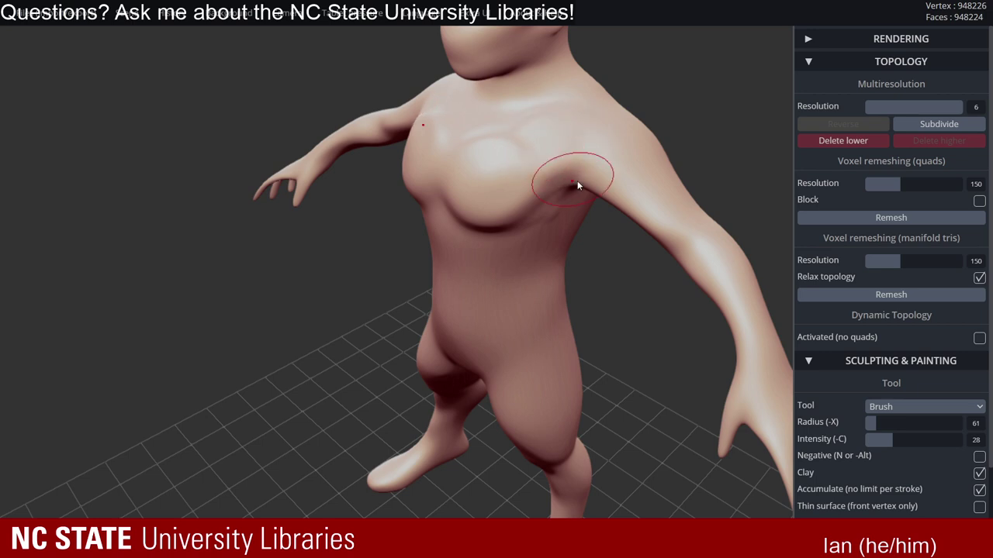
- Try sculpting circular raised forms on both pectorals at level 6 with the lower-intensity Brush
{"action": "mouse_move", "coordinate": [577, 178]}
{"action": "right_mouse_down"}
{"action": "mouse_move", "coordinate": [672, 162]}
{"action": "mouse_move", "coordinate": [526, 151]}
{"action": "right_mouse_up"}
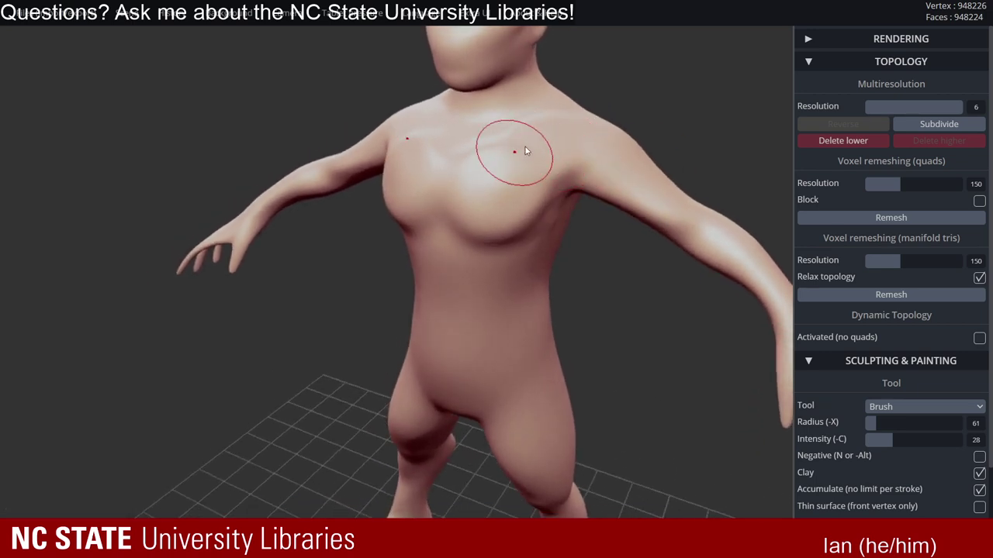
{"action": "left_click_drag", "start_coordinate": [491, 148], "coordinate": [550, 163]}
- Undo the level 6 chest sculpting, the subdivision and the last chest smoothing, returning to resolution level 5
{"action": "key", "text": "ctrl"}
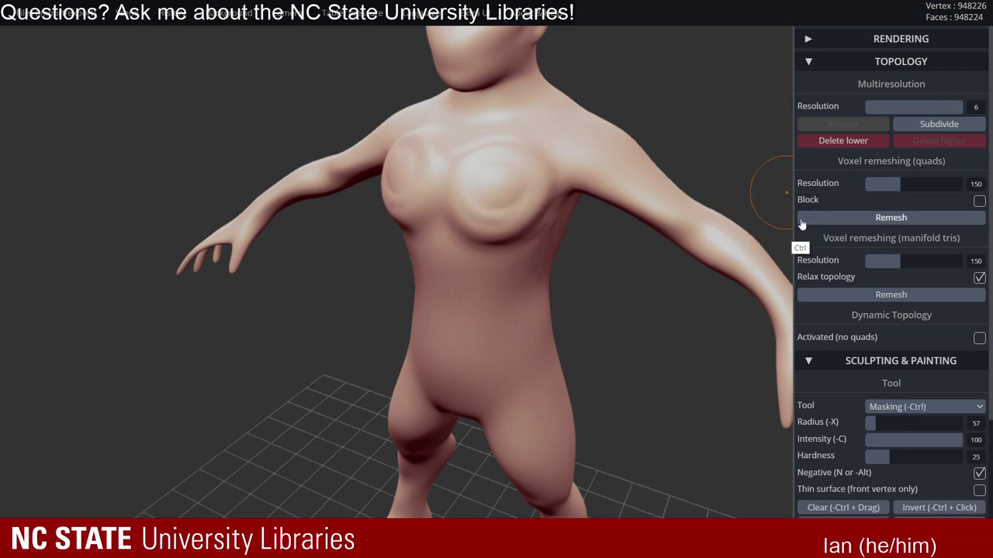
{"action": "key", "text": "ctrl+z"}
{"action": "key", "text": "ctrl+z"}
{"action": "key", "text": "ctrl+z"}
{"action": "key", "text": "ctrl+z"}
{"action": "key", "text": "ctrl+z"}
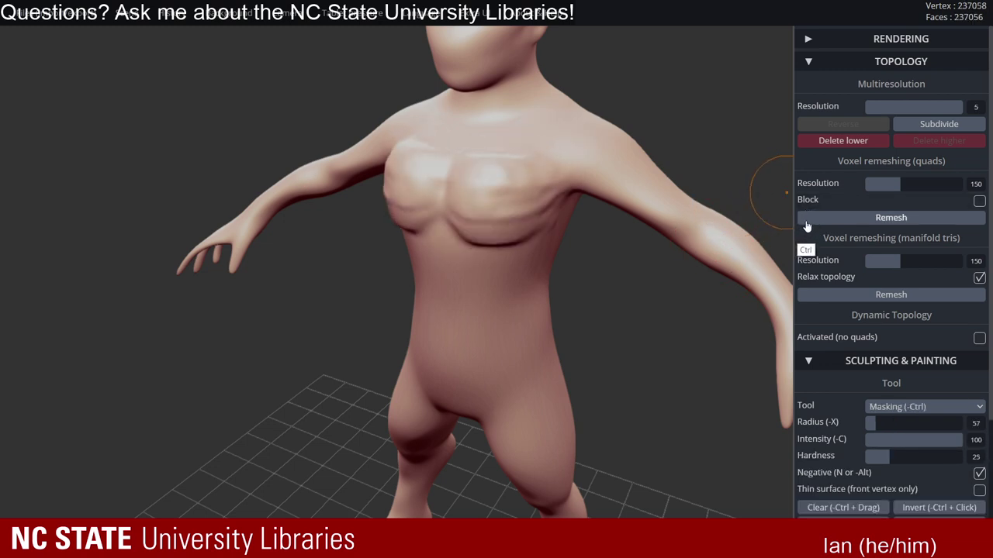
- Compare the chest at several lower multiresolution levels, including 4 and 2, settling on level 3
{"action": "mouse_move", "coordinate": [536, 204]}
{"action": "right_mouse_down"}
{"action": "mouse_move", "coordinate": [597, 174]}
{"action": "mouse_move", "coordinate": [622, 138]}
{"action": "right_mouse_up"}
{"action": "left_click", "coordinate": [939, 111]}
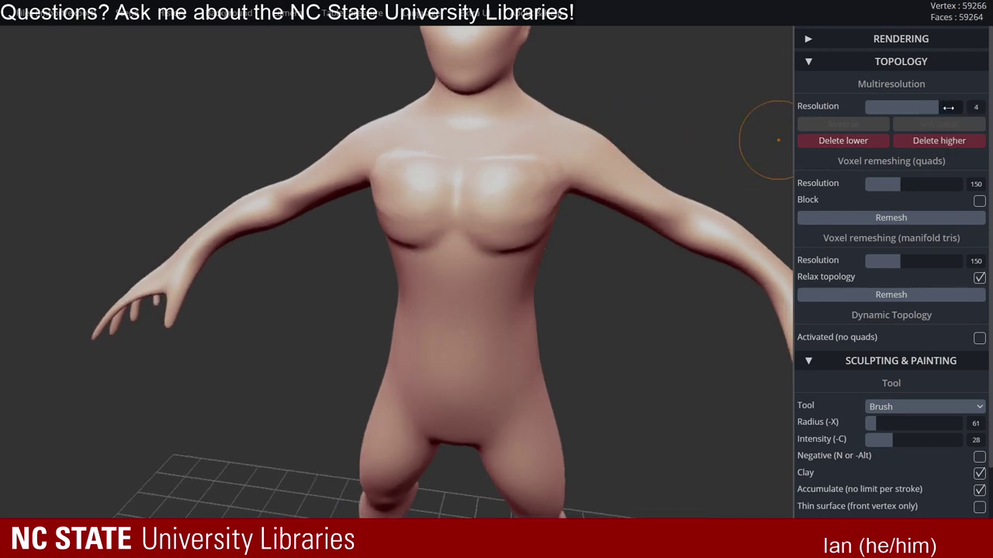
{"action": "left_click", "coordinate": [891, 107]}
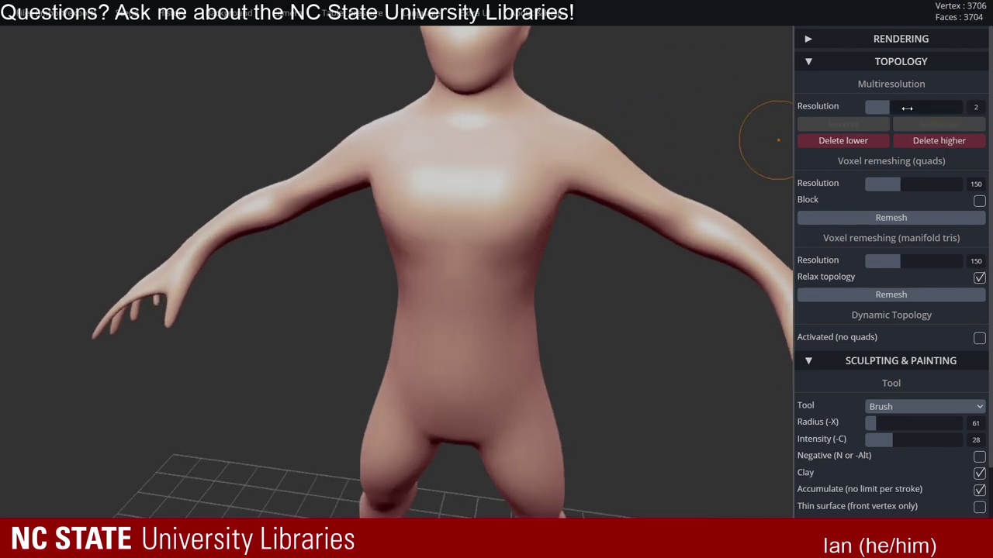
{"action": "left_click", "coordinate": [907, 107]}
{"action": "left_click", "coordinate": [929, 109]}
{"action": "left_click", "coordinate": [915, 114]}
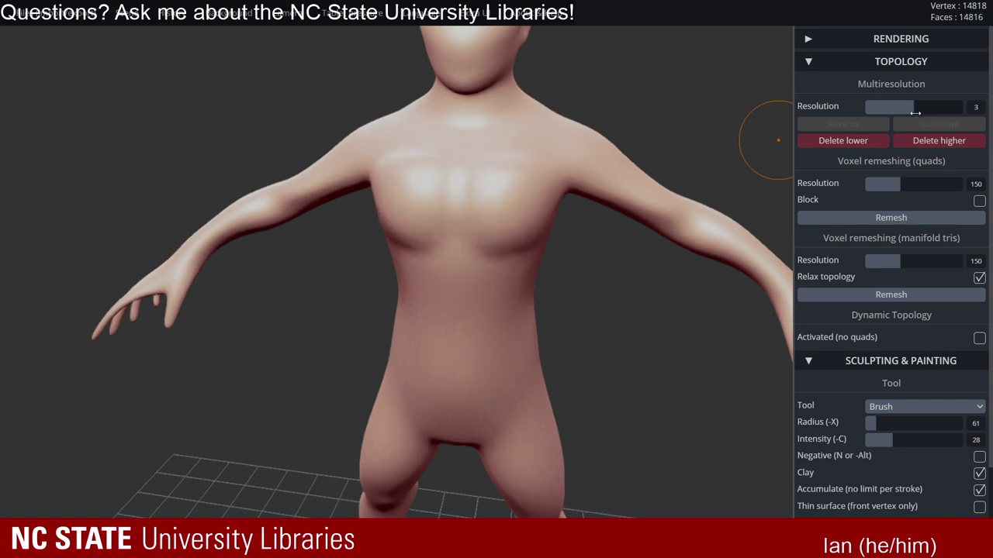
- Smooth away the pectoral forms on the chest at resolution level 3
{"action": "right_click_drag", "start_coordinate": [530, 177], "coordinate": [483, 185]}
{"action": "mouse_move", "coordinate": [489, 177]}
{"action": "left_mouse_down", "text": "shift"}
{"action": "mouse_move", "coordinate": [507, 207]}
{"action": "mouse_move", "coordinate": [526, 183]}
{"action": "mouse_move", "coordinate": [531, 204]}
{"action": "left_mouse_up", "text": "shift"}
{"action": "right_click_drag", "start_coordinate": [528, 213], "coordinate": [508, 256], "text": "shift"}
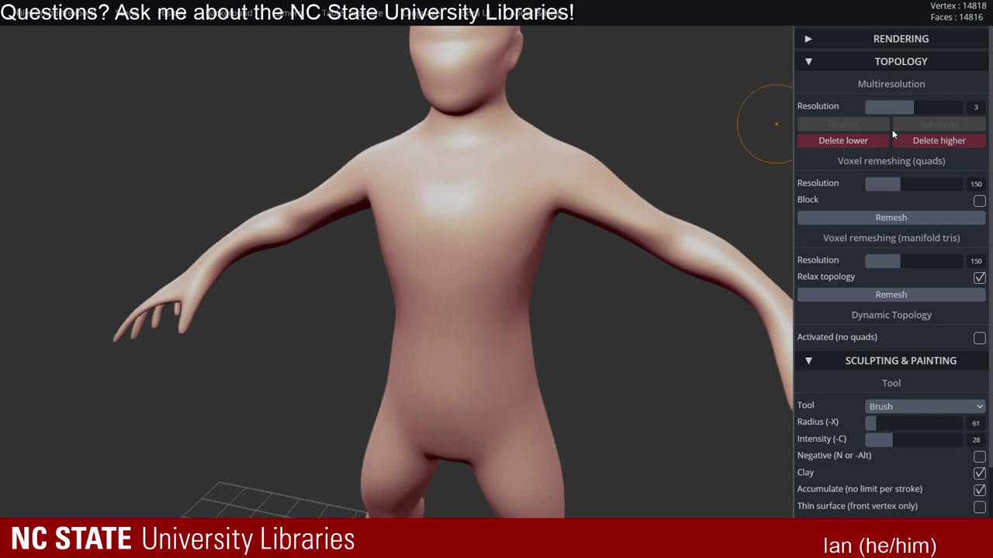
- Raise the multiresolution level to 4 and smooth away the remaining pectoral creases on the chest
{"action": "left_click", "coordinate": [935, 107]}
{"action": "key", "text": "shift"}
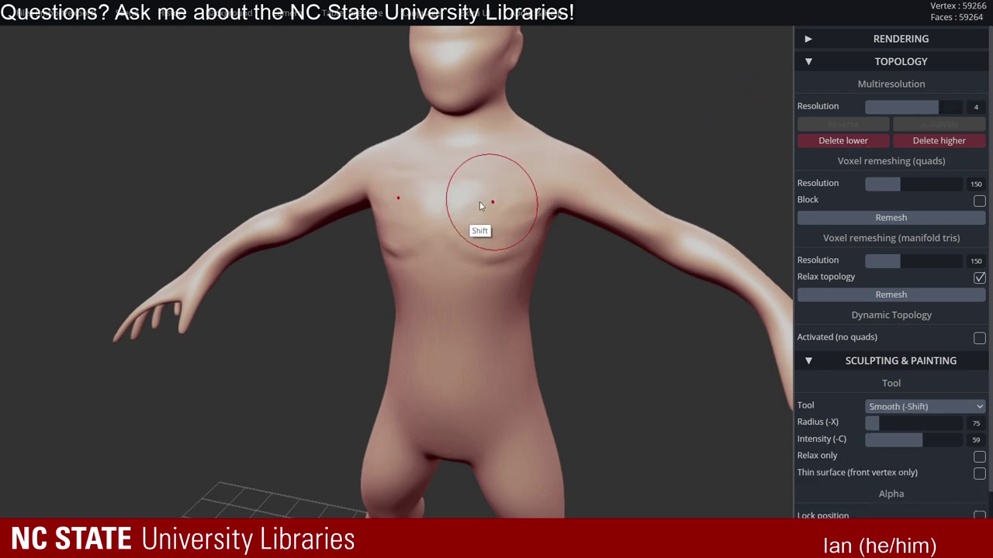
{"action": "mouse_move", "coordinate": [516, 195]}
{"action": "right_mouse_down"}
{"action": "mouse_move", "coordinate": [581, 201]}
{"action": "mouse_move", "coordinate": [522, 238]}
{"action": "right_mouse_up"}
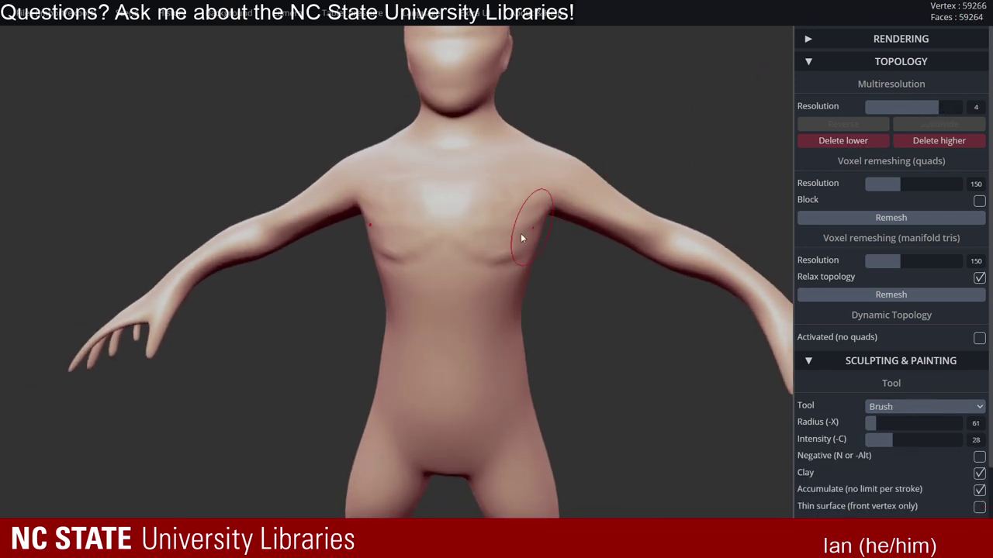
{"action": "mouse_move", "coordinate": [466, 212]}
{"action": "right_mouse_down"}
{"action": "mouse_move", "coordinate": [445, 215]}
{"action": "mouse_move", "coordinate": [578, 224]}
{"action": "right_mouse_up"}
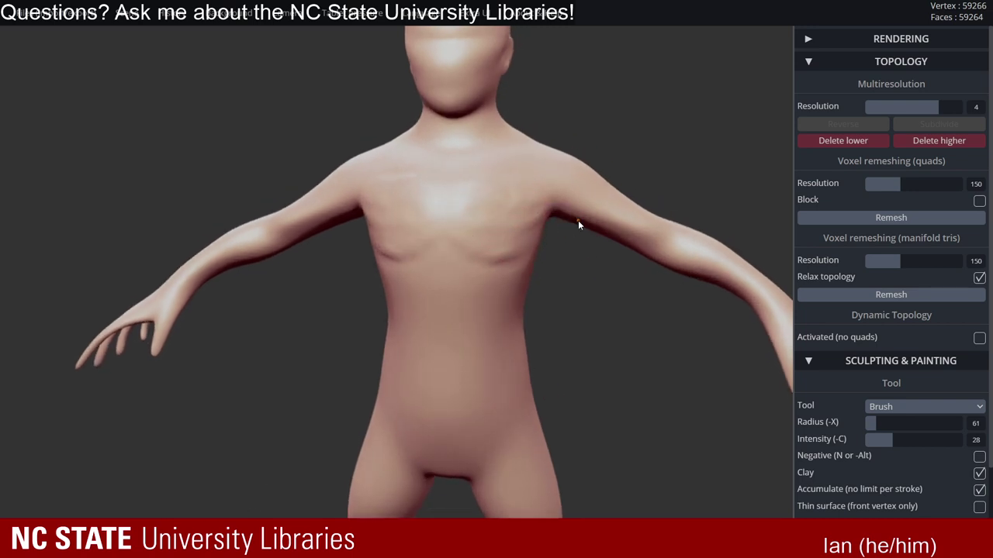
{"action": "right_click_drag", "start_coordinate": [501, 166], "coordinate": [485, 199]}
{"action": "key", "text": "shift"}
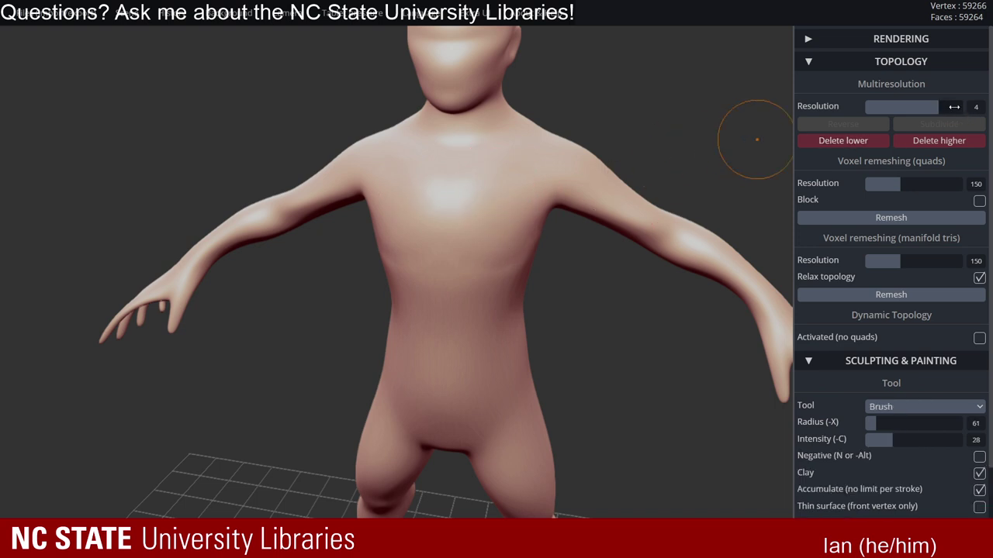
- Raise the multiresolution level to 5 and smooth the remaining fine bumps across the chest and ribs
{"action": "left_click", "coordinate": [954, 107]}
{"action": "key", "text": "shift"}
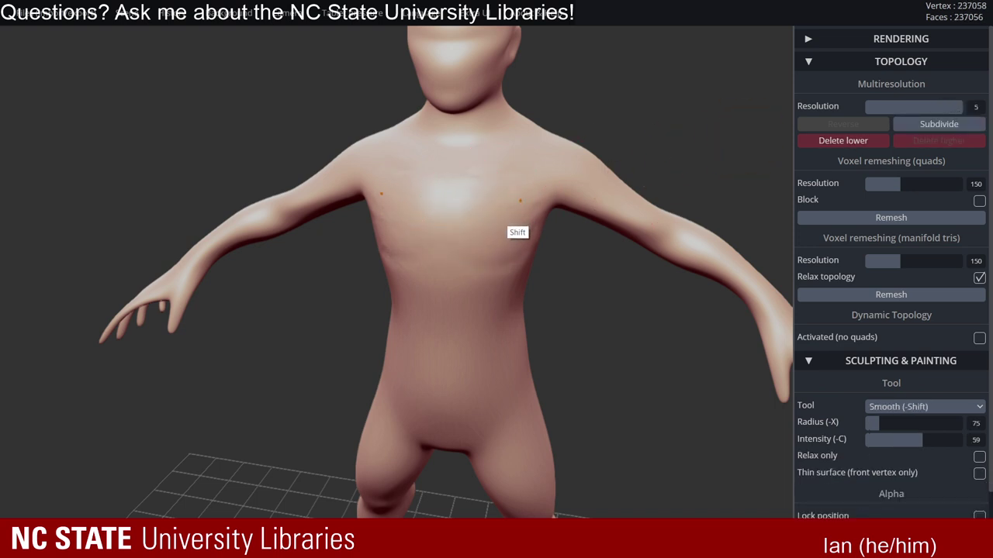
{"action": "right_click_drag", "start_coordinate": [582, 225], "coordinate": [479, 218]}
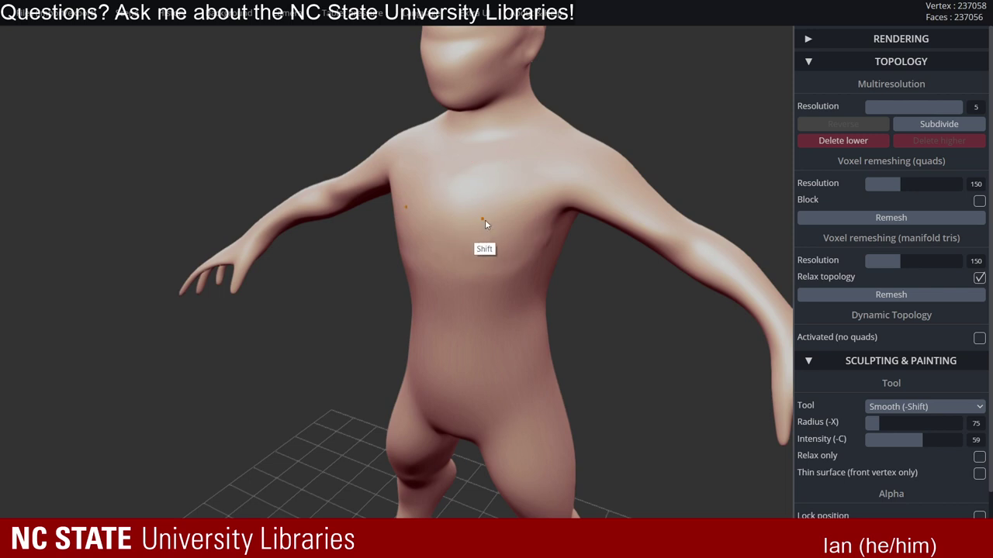
{"action": "left_click_drag", "start_coordinate": [485, 220], "coordinate": [465, 227], "text": "shift"}
{"action": "right_click_drag", "start_coordinate": [443, 252], "coordinate": [484, 245]}
{"action": "left_click_drag", "start_coordinate": [490, 245], "coordinate": [440, 242], "text": "shift"}
{"action": "right_click_drag", "start_coordinate": [440, 242], "coordinate": [500, 207]}
{"action": "left_click_drag", "start_coordinate": [499, 207], "coordinate": [458, 201], "text": "shift"}
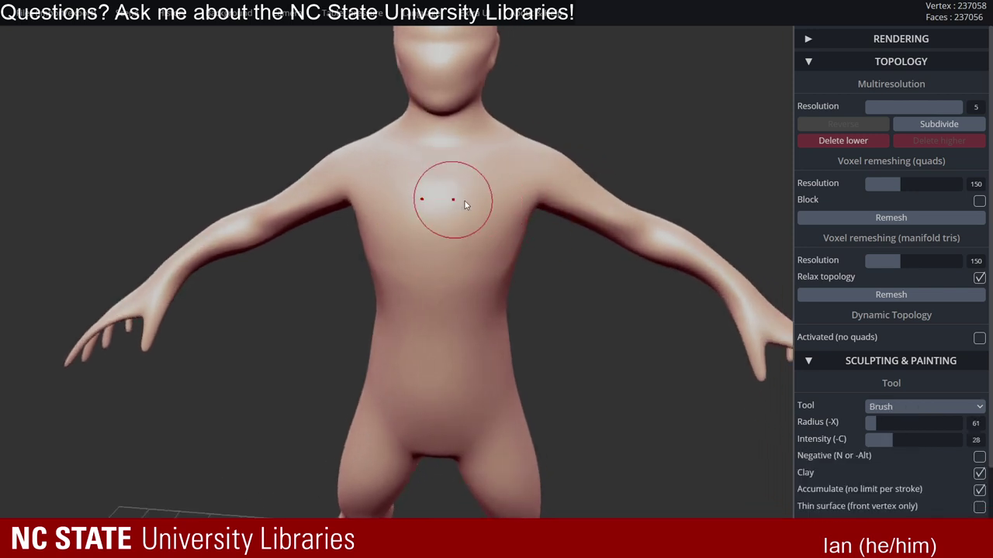
{"action": "right_click_drag", "start_coordinate": [465, 201], "coordinate": [496, 187]}
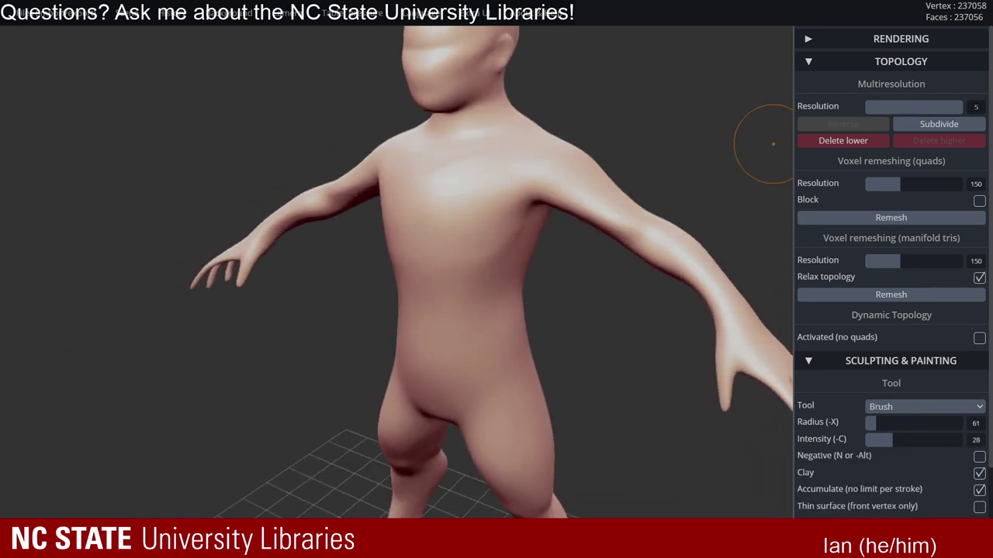
- Lower the mesh's multiresolution level through 4 to 3
{"action": "left_click_drag", "start_coordinate": [943, 106], "coordinate": [923, 119]}
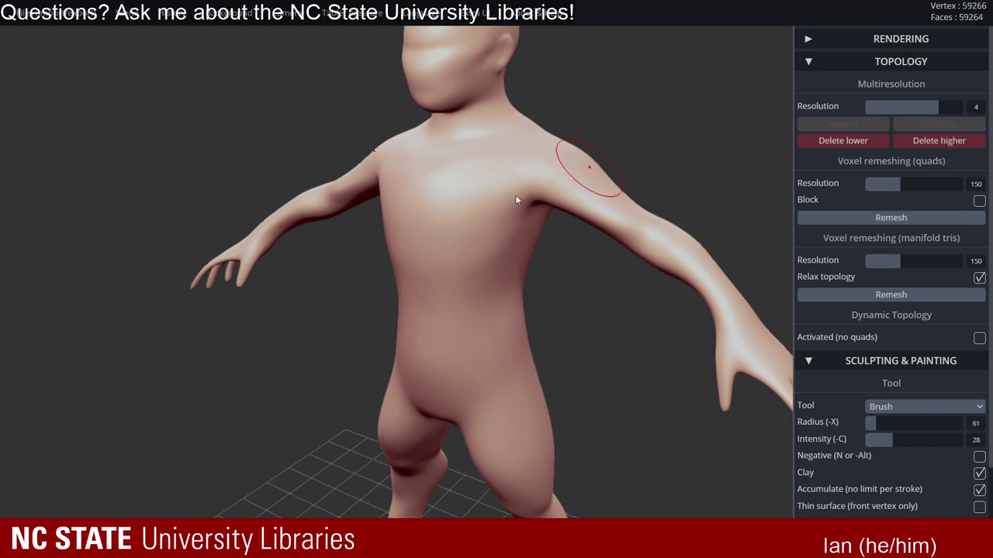
{"action": "right_click_drag", "start_coordinate": [515, 200], "coordinate": [480, 203]}
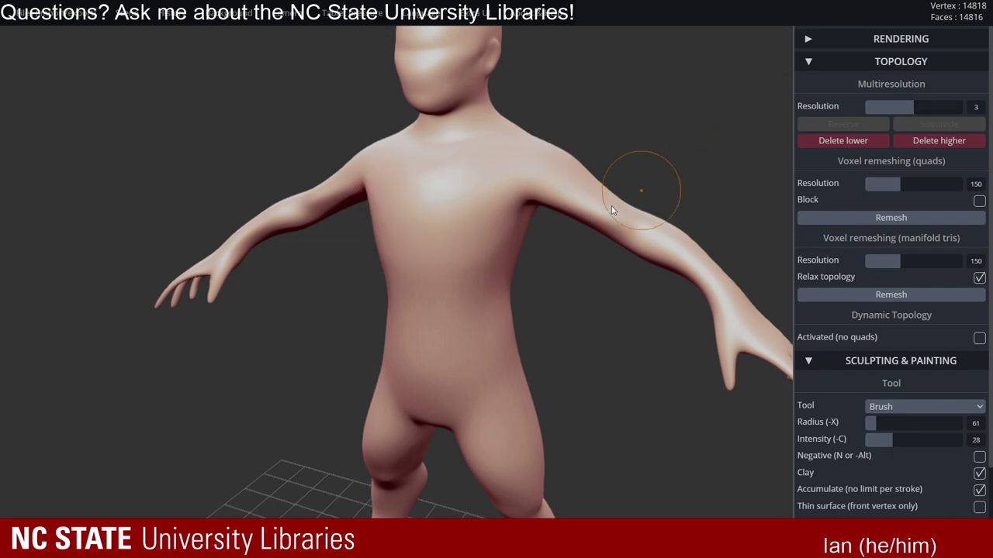
- Inspect the smoothed figure's head, chest, shoulders and arms from several angles at multiresolution level 3
{"action": "right_click_drag", "start_coordinate": [611, 205], "coordinate": [405, 124]}
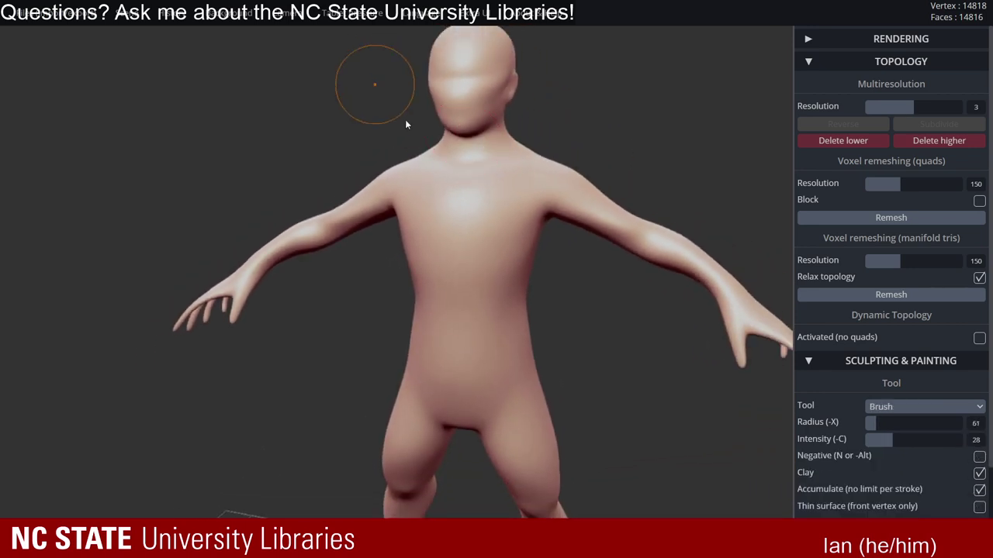
{"action": "right_click_drag", "start_coordinate": [545, 163], "coordinate": [476, 115]}
{"action": "right_click_drag", "start_coordinate": [564, 115], "coordinate": [508, 179]}
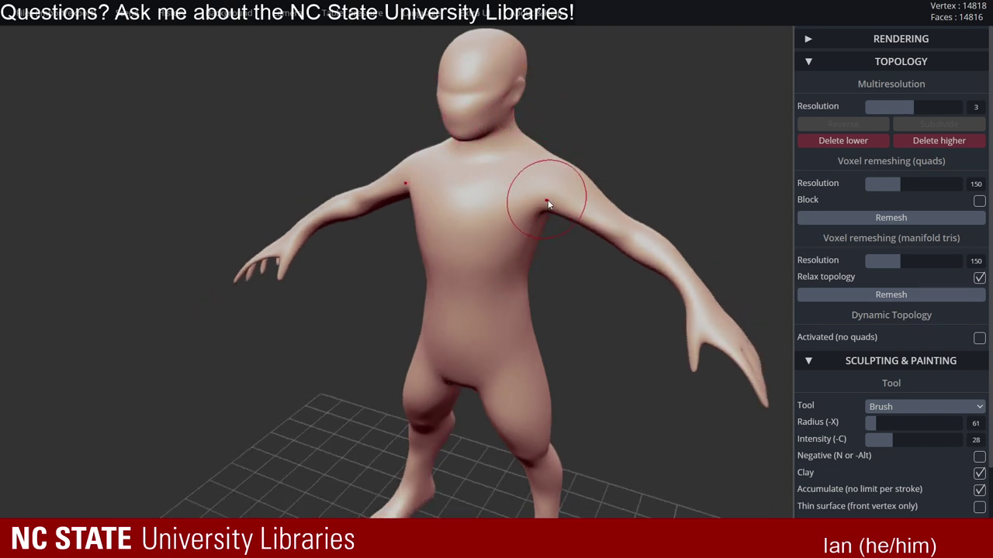
{"action": "right_click_drag", "start_coordinate": [543, 211], "coordinate": [594, 180]}
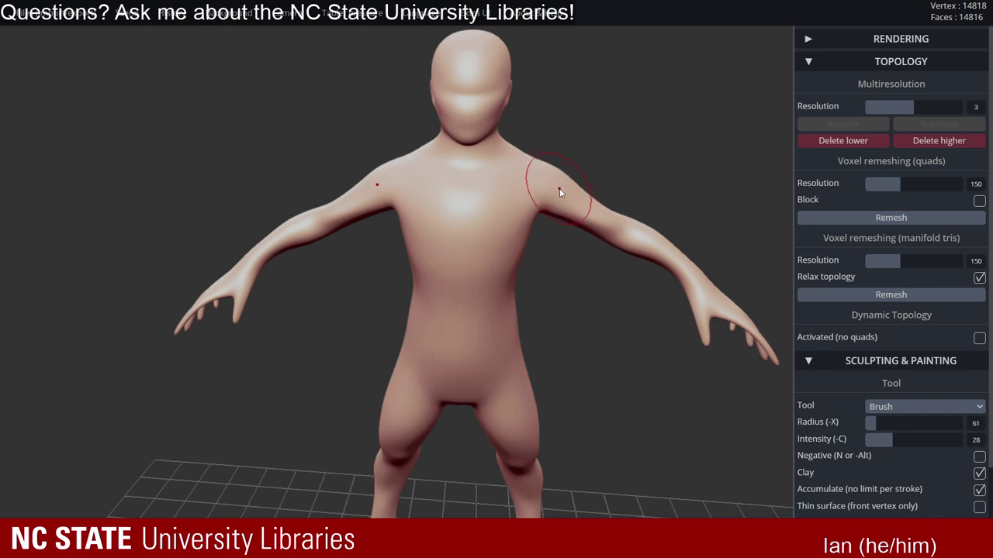
{"action": "mouse_move", "coordinate": [598, 160]}
{"action": "right_mouse_down"}
{"action": "mouse_move", "coordinate": [520, 178]}
{"action": "mouse_move", "coordinate": [628, 182]}
{"action": "mouse_move", "coordinate": [558, 204]}
{"action": "mouse_move", "coordinate": [603, 244]}
{"action": "mouse_move", "coordinate": [583, 215]}
{"action": "mouse_move", "coordinate": [654, 197]}
{"action": "mouse_move", "coordinate": [645, 225]}
{"action": "mouse_move", "coordinate": [568, 207]}
{"action": "right_mouse_up"}
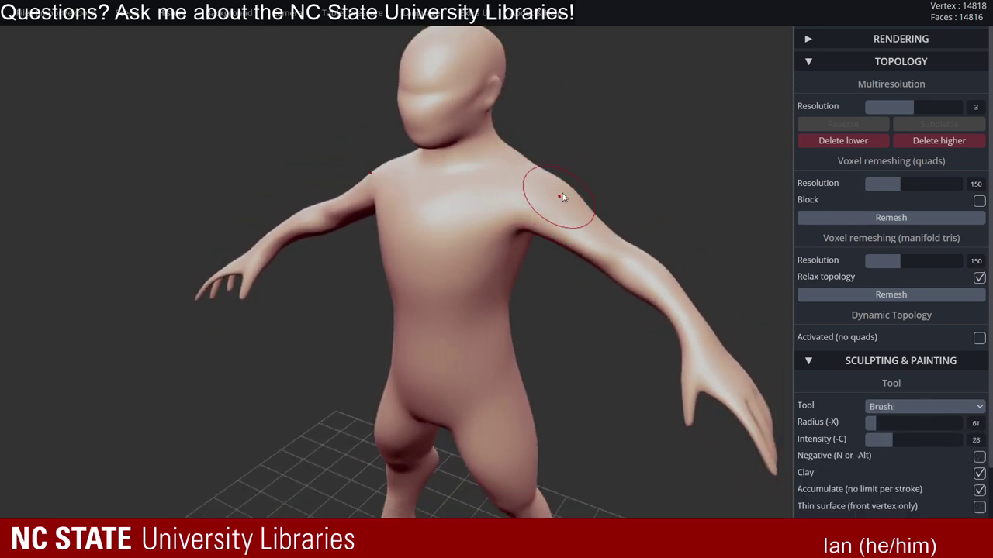
{"action": "mouse_move", "coordinate": [563, 199]}
{"action": "right_mouse_down"}
{"action": "mouse_move", "coordinate": [571, 181]}
{"action": "mouse_move", "coordinate": [609, 186]}
{"action": "mouse_move", "coordinate": [638, 205]}
{"action": "right_mouse_up"}
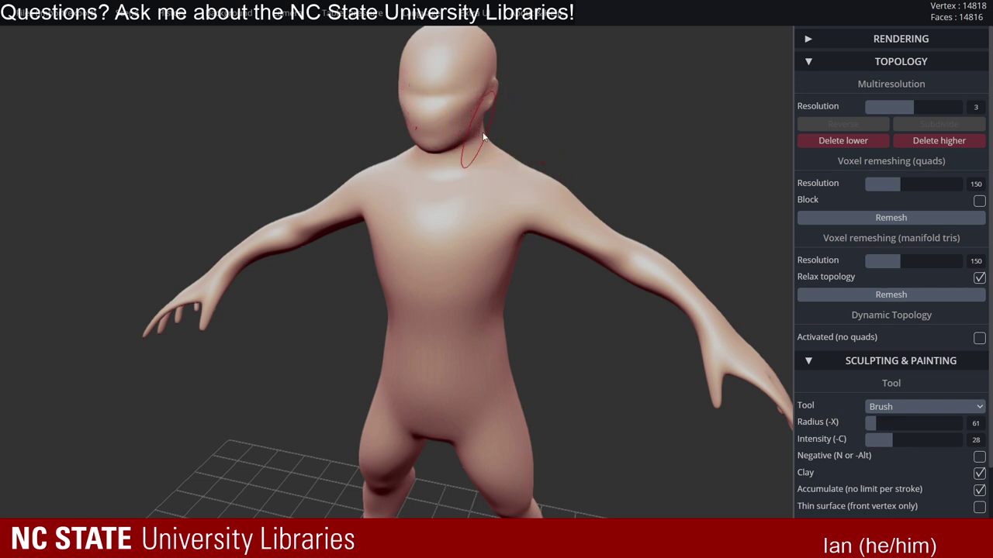
{"action": "scroll", "coordinate": [552, 166], "scroll_direction": "up", "scroll_amount": 5}
{"action": "key", "text": "ctrl"}
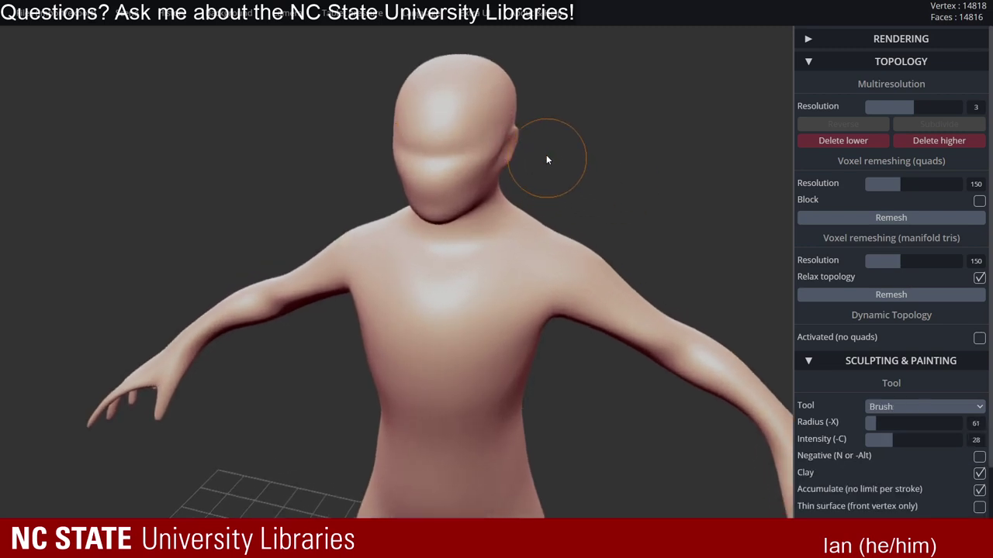
{"action": "middle_click_drag", "start_coordinate": [529, 140], "coordinate": [539, 163]}
{"action": "scroll", "coordinate": [589, 190], "scroll_direction": "up", "scroll_amount": 3}
{"action": "left_click_drag", "start_coordinate": [607, 199], "coordinate": [516, 181]}
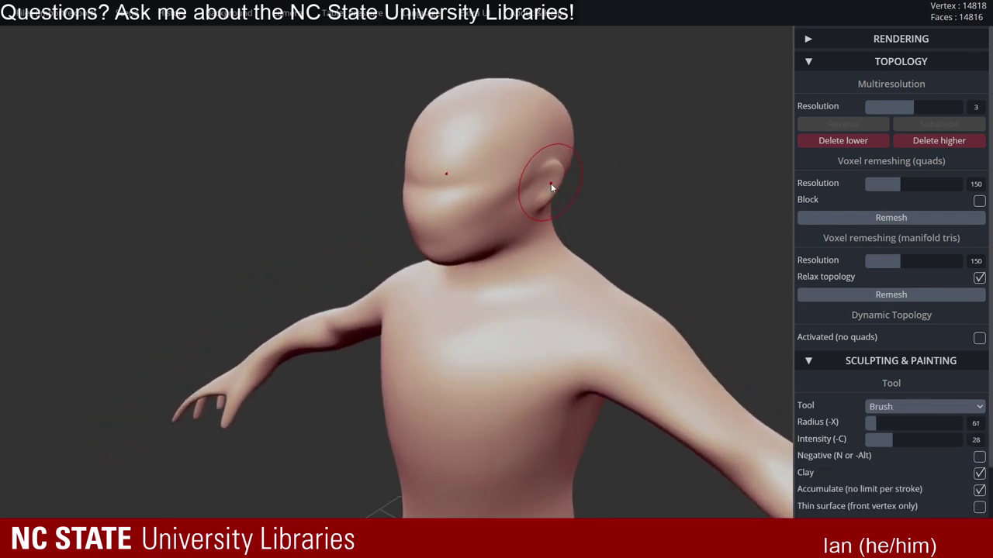
{"action": "mouse_move", "coordinate": [574, 187]}
{"action": "left_mouse_down"}
{"action": "mouse_move", "coordinate": [606, 193]}
{"action": "mouse_move", "coordinate": [598, 117]}
{"action": "mouse_move", "coordinate": [538, 160]}
{"action": "left_mouse_up"}
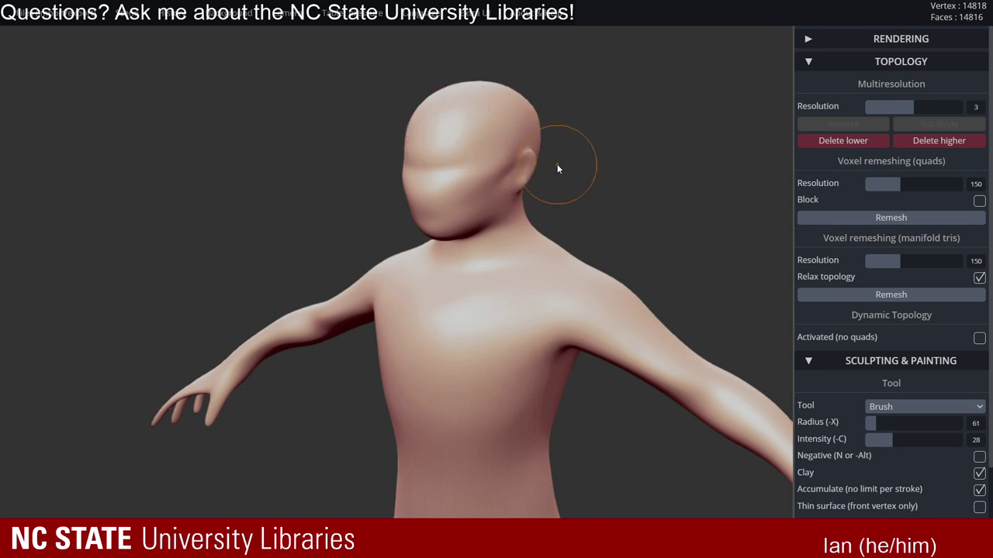
{"action": "mouse_move", "coordinate": [609, 194]}
{"action": "left_mouse_down"}
{"action": "mouse_move", "coordinate": [649, 155]}
{"action": "mouse_move", "coordinate": [478, 124]}
{"action": "mouse_move", "coordinate": [591, 160]}
{"action": "mouse_move", "coordinate": [632, 152]}
{"action": "mouse_move", "coordinate": [570, 148]}
{"action": "left_mouse_up"}
{"action": "left_click_drag", "start_coordinate": [545, 221], "coordinate": [522, 159], "text": "alt"}
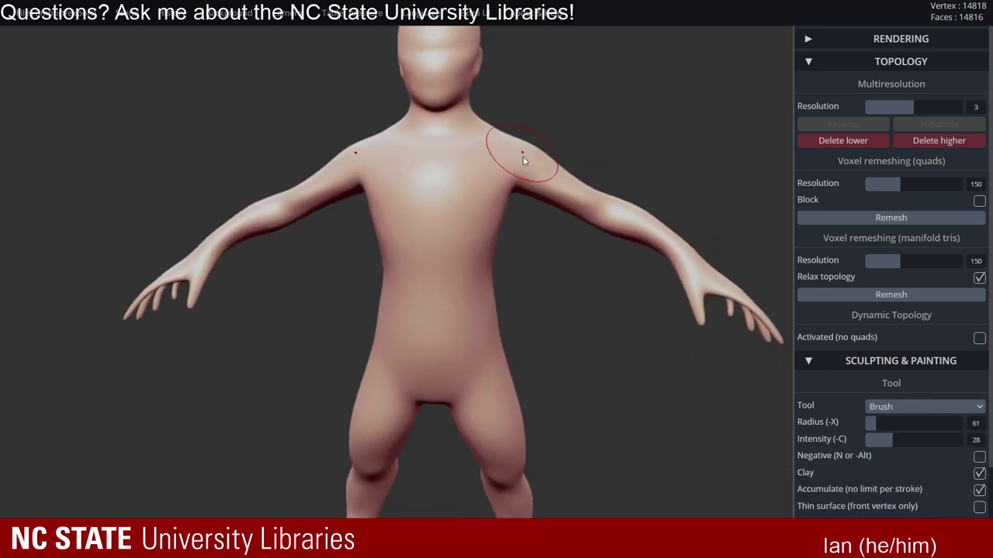
{"action": "right_click_drag", "start_coordinate": [522, 160], "coordinate": [507, 194], "text": "ctrl"}
{"action": "right_click_drag", "start_coordinate": [508, 194], "coordinate": [554, 167], "text": "ctrl"}
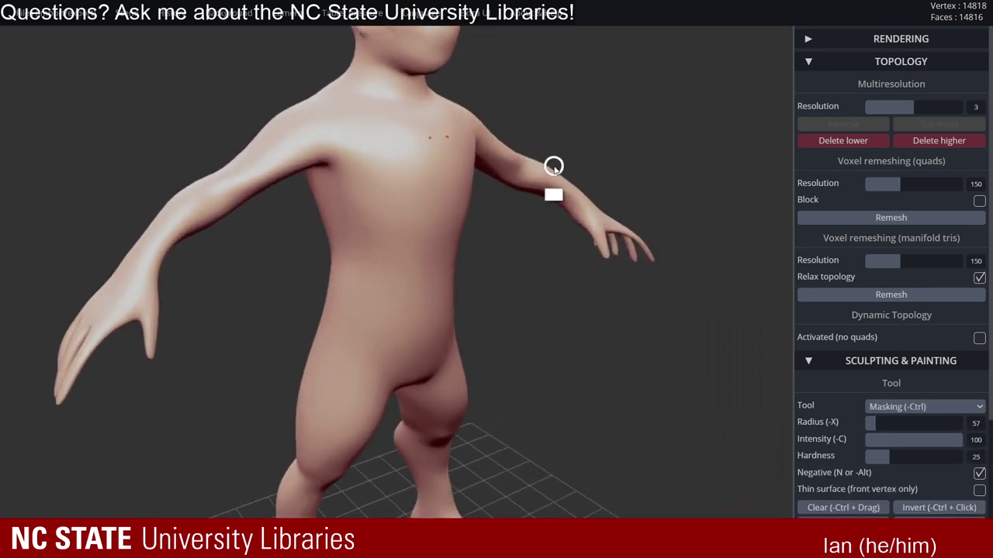
{"action": "mouse_move", "coordinate": [553, 166]}
{"action": "left_mouse_down"}
{"action": "mouse_move", "coordinate": [480, 162]}
{"action": "mouse_move", "coordinate": [388, 122]}
{"action": "mouse_move", "coordinate": [531, 157]}
{"action": "mouse_move", "coordinate": [445, 131]}
{"action": "mouse_move", "coordinate": [510, 129]}
{"action": "left_mouse_up"}
{"action": "key", "text": "ctrl"}
{"action": "key", "text": "ctrl"}
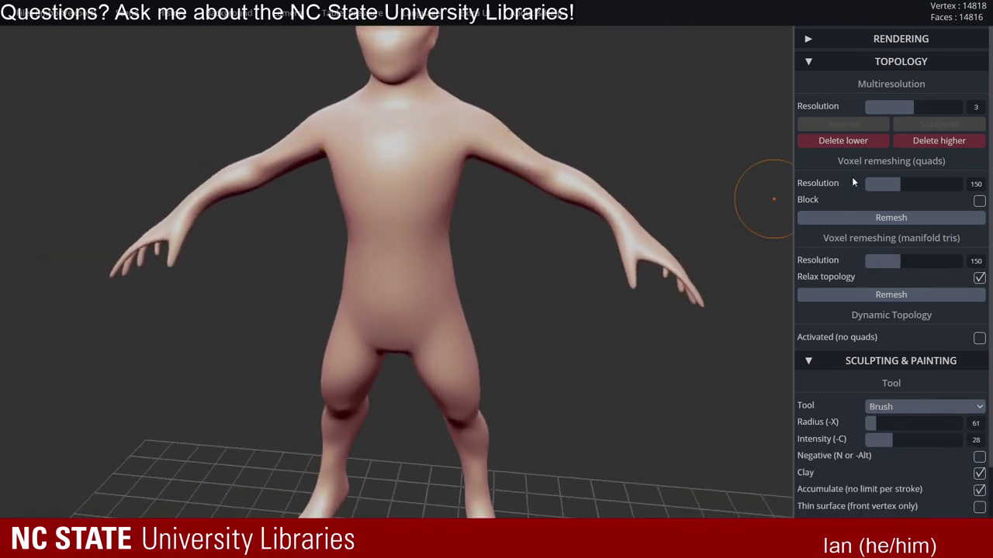
- Switch to the Move tool and nudge the shoulders outward with a radius of 56
{"action": "left_click", "coordinate": [887, 70]}
{"action": "left_click", "coordinate": [918, 128]}
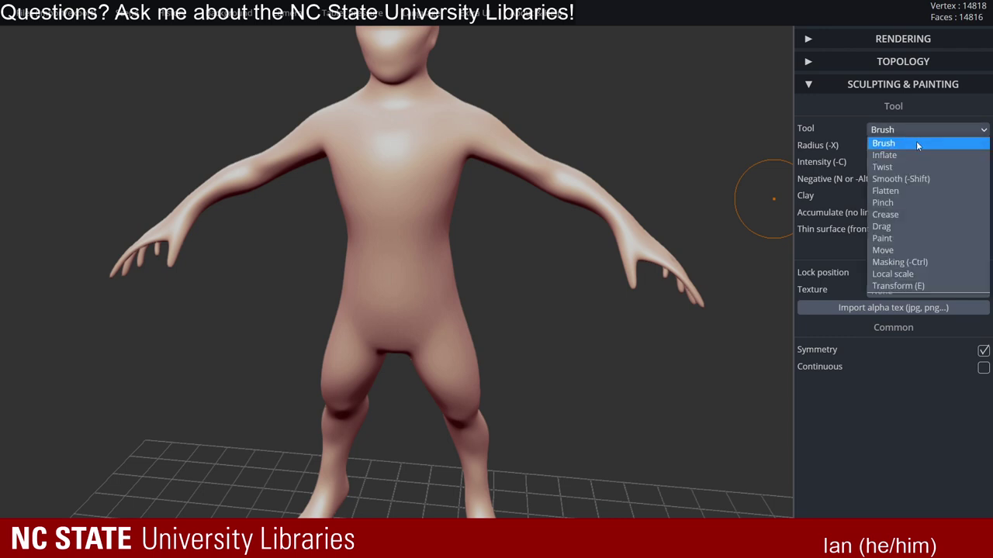
{"action": "left_click", "coordinate": [905, 250]}
{"action": "middle_click_drag", "start_coordinate": [612, 211], "coordinate": [670, 193]}
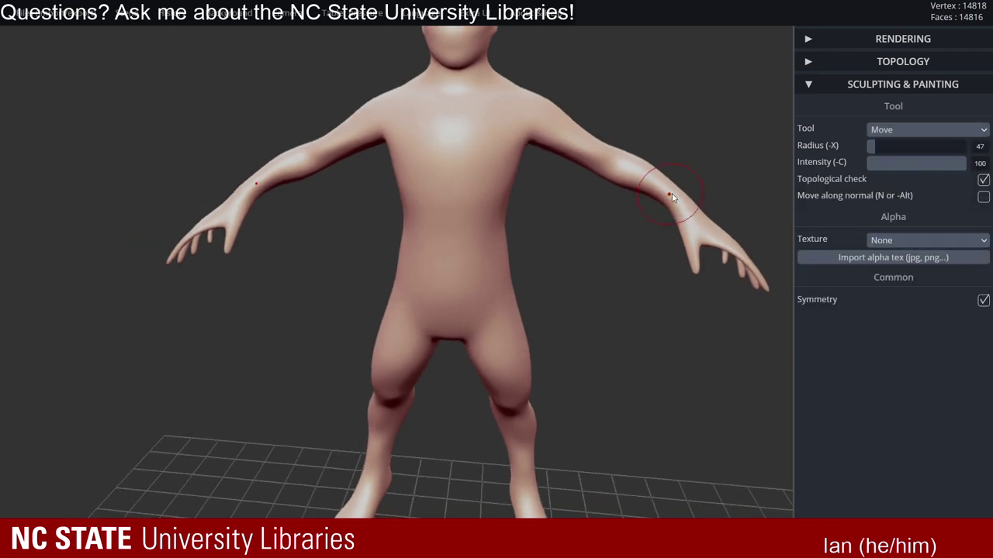
{"action": "right_click_drag", "start_coordinate": [669, 193], "coordinate": [564, 174], "text": "ctrl"}
{"action": "right_click_drag", "start_coordinate": [564, 174], "coordinate": [515, 190], "text": "ctrl"}
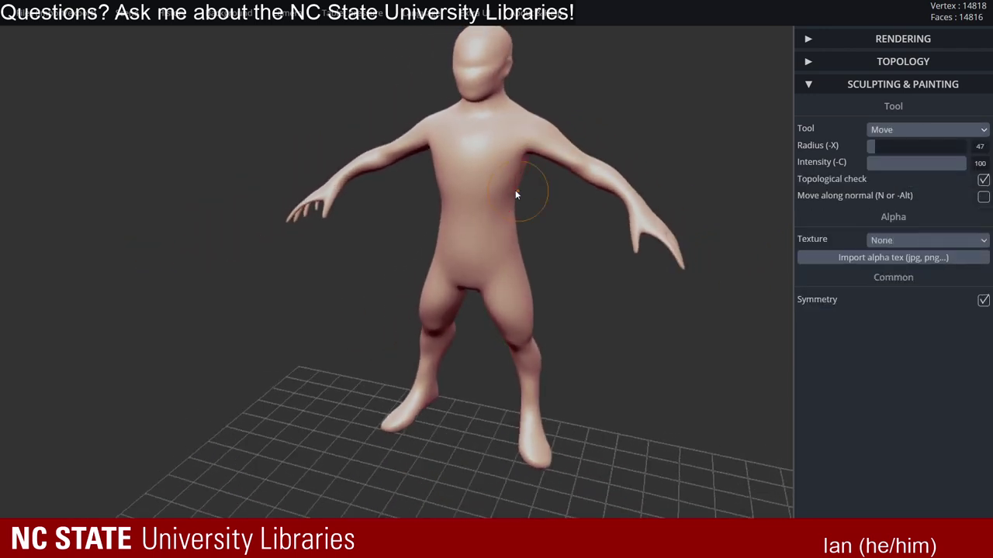
{"action": "key", "text": "x"}
{"action": "key", "text": "alt"}
{"action": "right_click_drag", "start_coordinate": [553, 197], "coordinate": [571, 229], "text": "alt"}
{"action": "mouse_move", "coordinate": [536, 183]}
{"action": "right_mouse_down", "text": "ctrl"}
{"action": "mouse_move", "coordinate": [598, 142]}
{"action": "mouse_move", "coordinate": [559, 157]}
{"action": "right_mouse_up", "text": "ctrl"}
{"action": "key", "text": "x"}
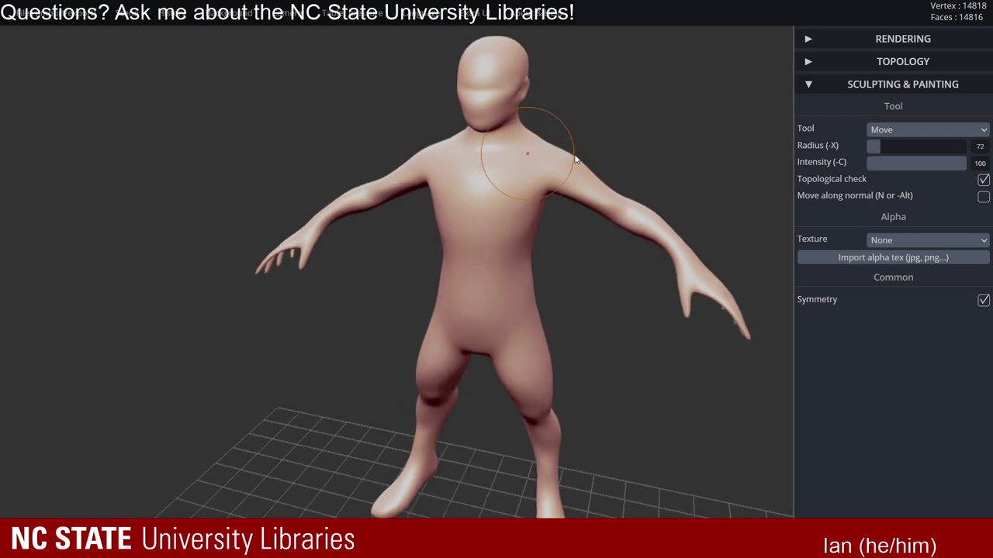
{"action": "left_click_drag", "start_coordinate": [561, 156], "coordinate": [570, 152]}
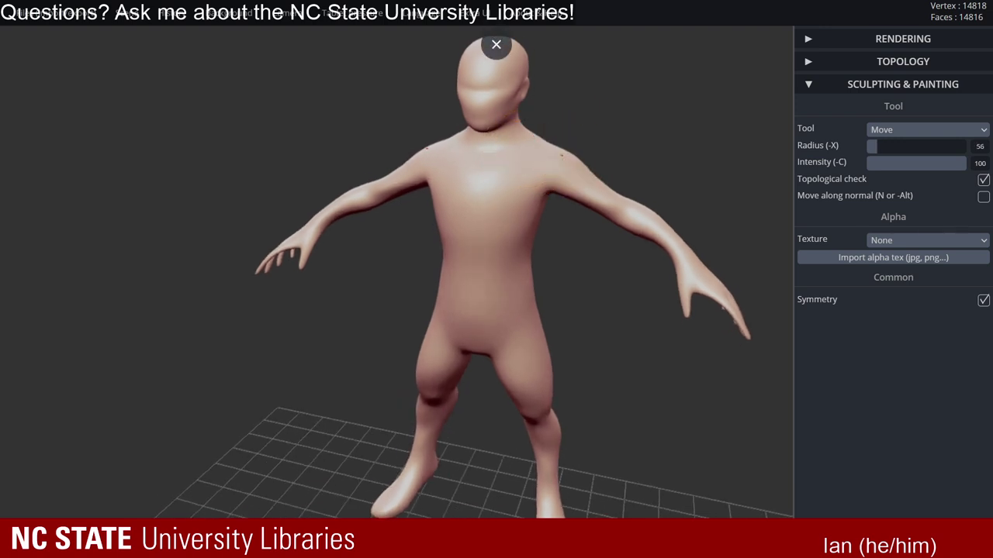
- Set the Move radius to 72 and reshape the upper arms around the armpits
{"action": "right_click_drag", "start_coordinate": [565, 155], "coordinate": [611, 157]}
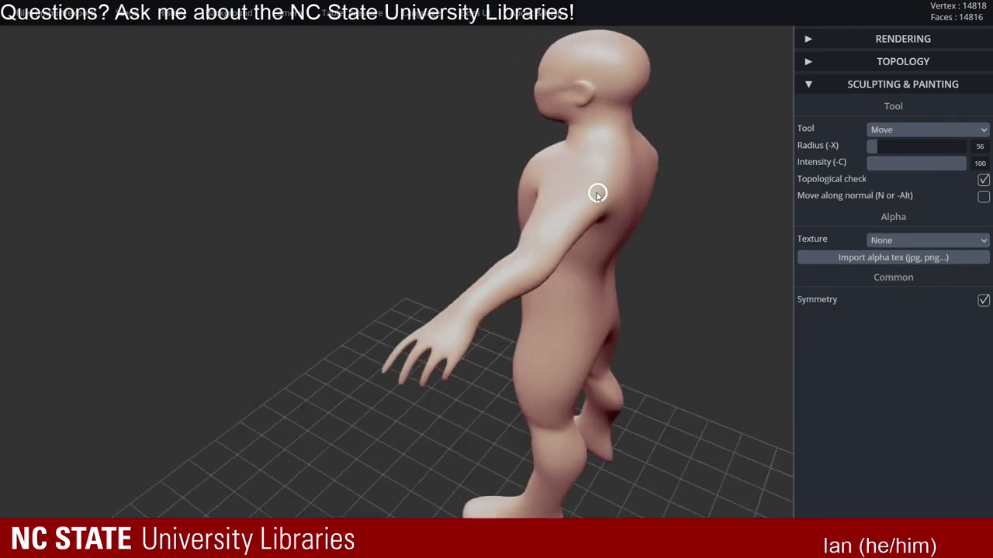
{"action": "right_click_drag", "start_coordinate": [594, 193], "coordinate": [597, 218]}
{"action": "key", "text": "x"}
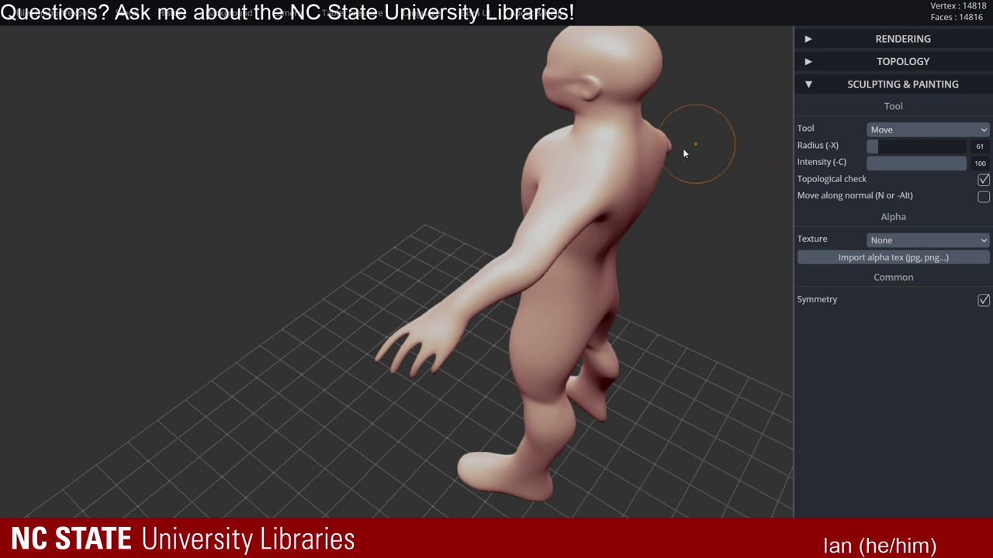
{"action": "right_click_drag", "start_coordinate": [570, 180], "coordinate": [601, 203]}
{"action": "key", "text": "x"}
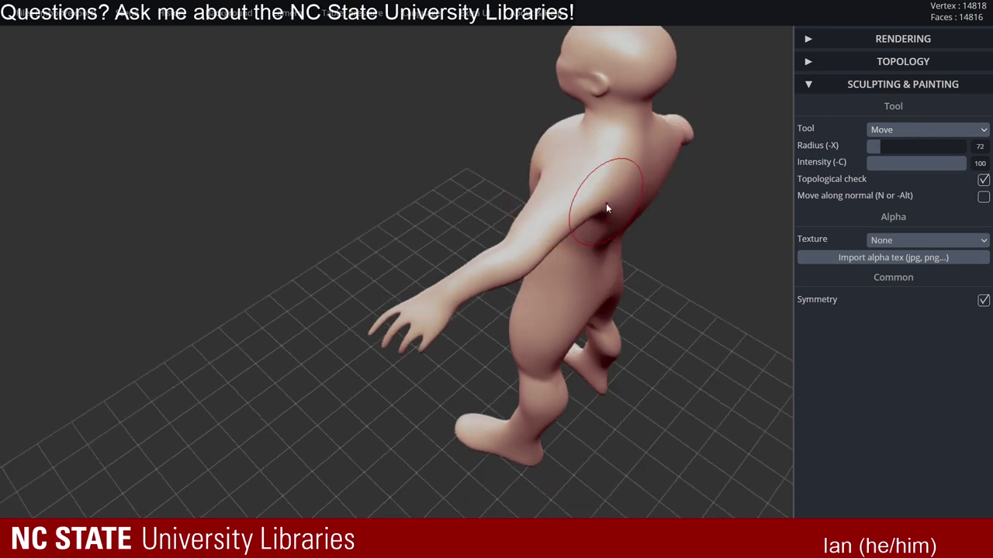
{"action": "left_click_drag", "start_coordinate": [606, 203], "coordinate": [564, 218]}
{"action": "mouse_move", "coordinate": [563, 222]}
{"action": "right_mouse_down"}
{"action": "mouse_move", "coordinate": [572, 261]}
{"action": "mouse_move", "coordinate": [538, 182]}
{"action": "right_mouse_up"}
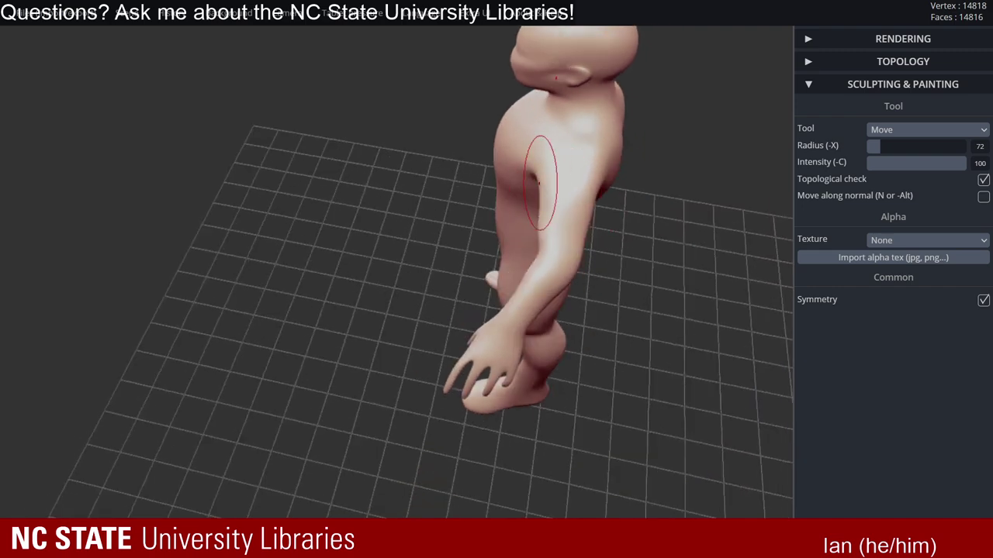
{"action": "left_click_drag", "start_coordinate": [547, 216], "coordinate": [540, 222]}
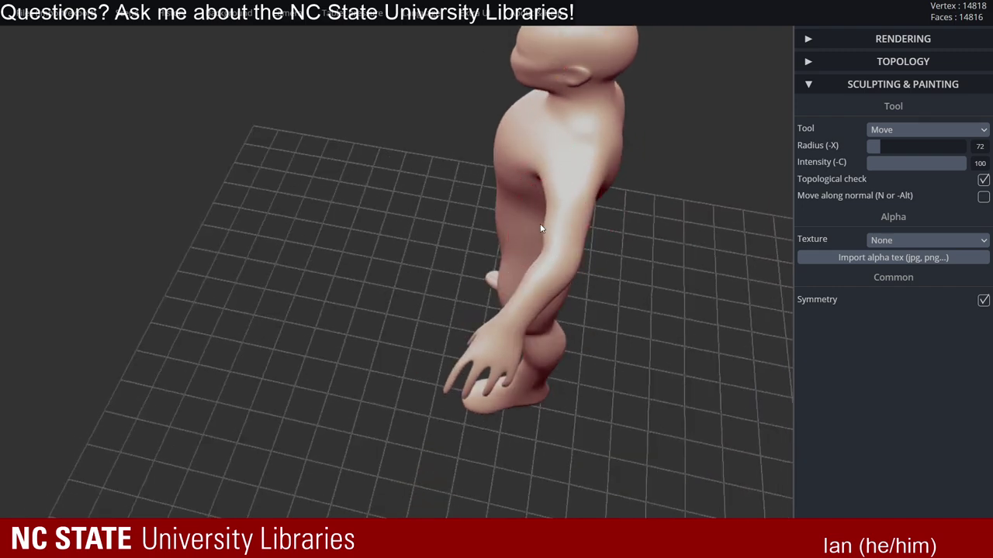
{"action": "mouse_move", "coordinate": [540, 222]}
{"action": "right_mouse_down"}
{"action": "mouse_move", "coordinate": [660, 170]}
{"action": "mouse_move", "coordinate": [657, 153]}
{"action": "right_mouse_up"}
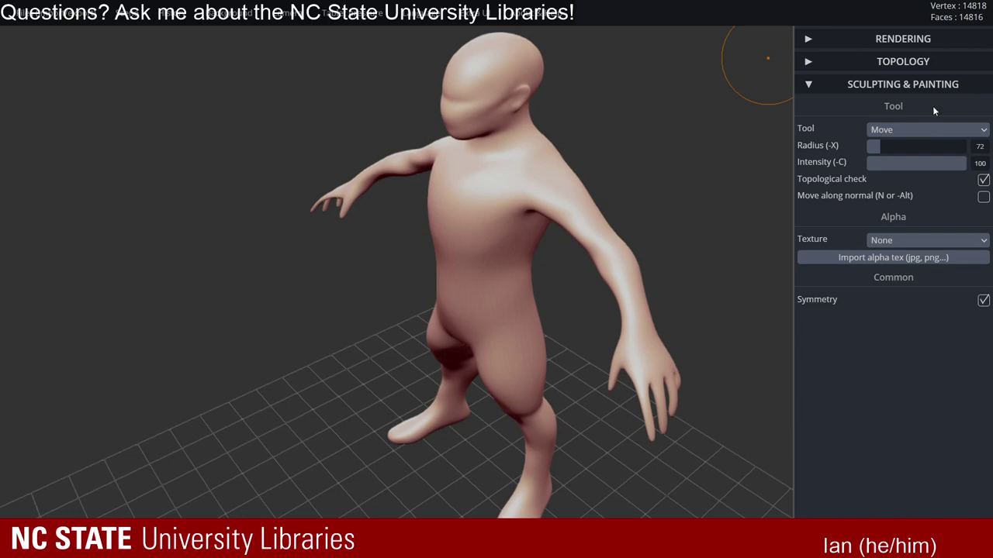
- Lower the mesh's multiresolution level to 2
{"action": "left_click", "coordinate": [884, 64]}
{"action": "left_click_drag", "start_coordinate": [895, 102], "coordinate": [891, 106]}
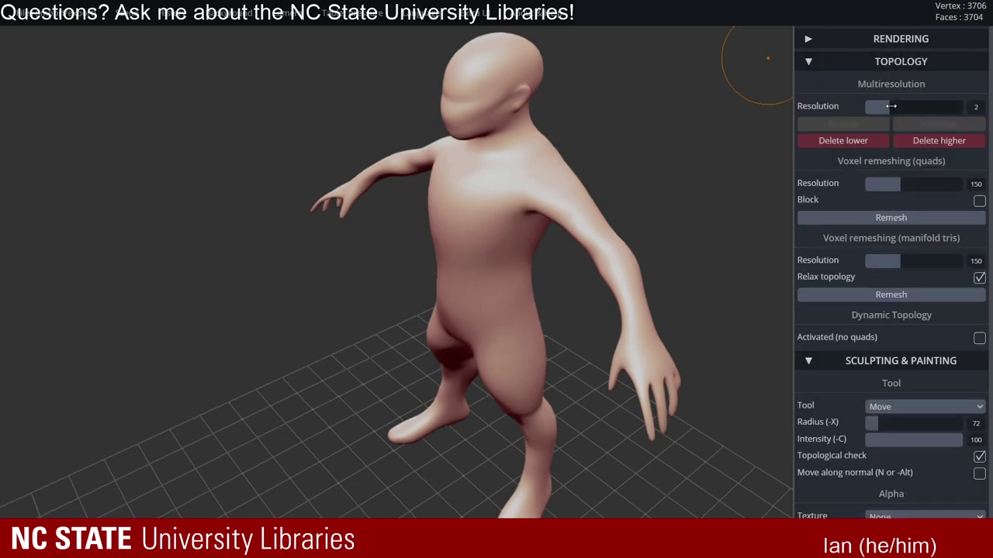
{"action": "left_click", "coordinate": [892, 62]}
- Reduce the Smooth tool's intensity to 11 and smooth the shoulders and arms
{"action": "mouse_move", "coordinate": [674, 139]}
{"action": "left_mouse_down"}
{"action": "mouse_move", "coordinate": [638, 144]}
{"action": "mouse_move", "coordinate": [525, 214]}
{"action": "mouse_move", "coordinate": [570, 198]}
{"action": "mouse_move", "coordinate": [539, 188]}
{"action": "left_mouse_up"}
{"action": "key", "text": "shift"}
{"action": "key", "text": "shift"}
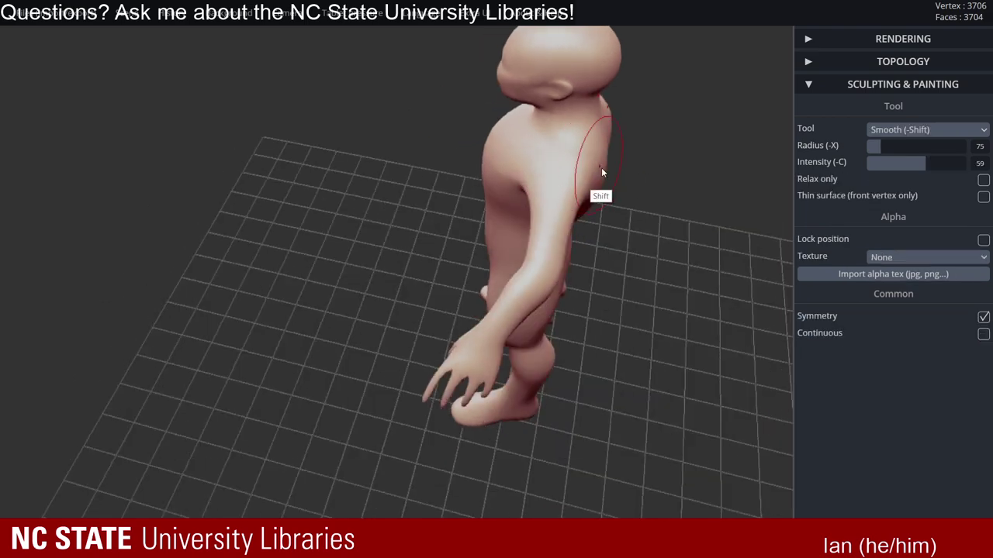
{"action": "right_click_drag", "start_coordinate": [591, 179], "coordinate": [606, 245]}
{"action": "key", "text": "shift"}
{"action": "key", "text": "shift"}
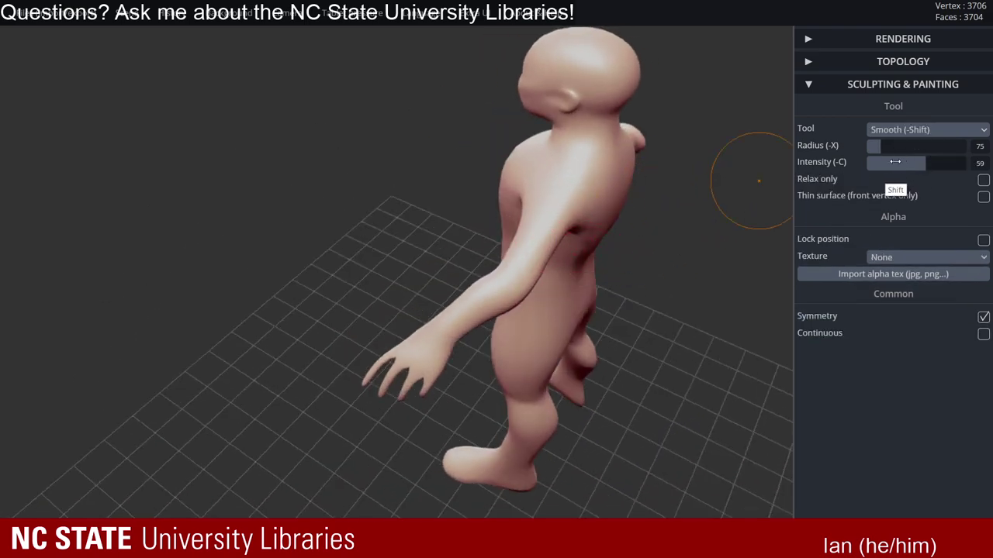
{"action": "left_click_drag", "start_coordinate": [895, 161], "coordinate": [875, 161]}
{"action": "right_click_drag", "start_coordinate": [565, 250], "coordinate": [531, 225]}
{"action": "key", "text": "shift"}
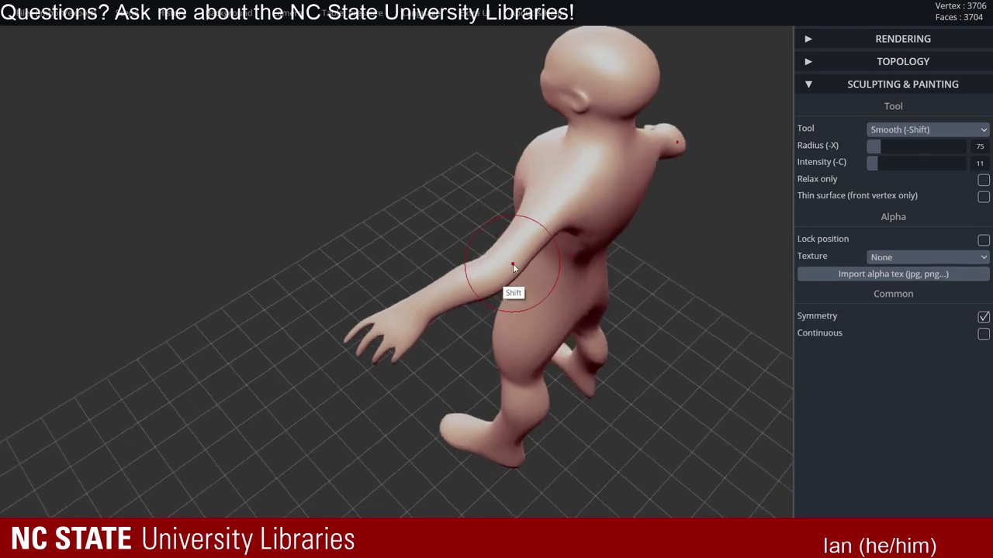
{"action": "right_click_drag", "start_coordinate": [512, 265], "coordinate": [466, 265]}
{"action": "key", "text": "shift"}
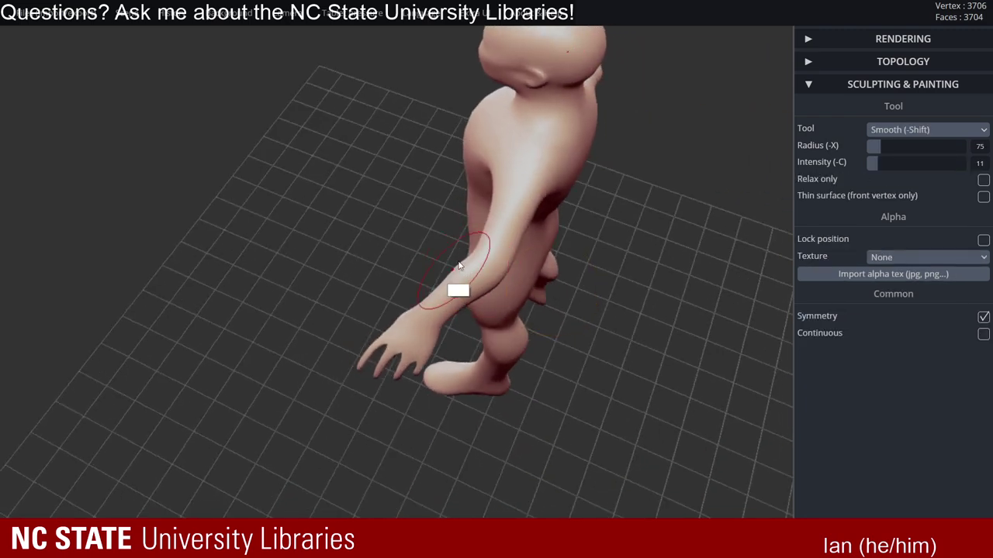
- Enlarge the Move radius to 100 and pull the sides of the waist inward
{"action": "mouse_move", "coordinate": [484, 190]}
{"action": "right_mouse_down"}
{"action": "mouse_move", "coordinate": [532, 160]}
{"action": "mouse_move", "coordinate": [532, 144]}
{"action": "mouse_move", "coordinate": [625, 194]}
{"action": "mouse_move", "coordinate": [673, 199]}
{"action": "mouse_move", "coordinate": [647, 213]}
{"action": "mouse_move", "coordinate": [600, 201]}
{"action": "right_mouse_up"}
{"action": "key", "text": "alt"}
{"action": "key", "text": "ctrl"}
{"action": "key", "text": "x"}
{"action": "key", "text": "x"}
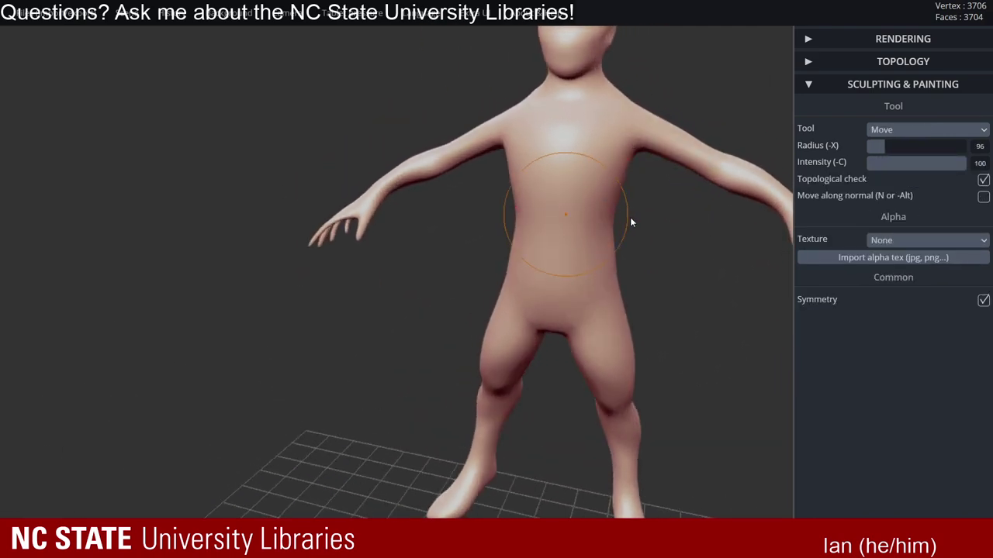
{"action": "key", "text": "x"}
{"action": "left_click_drag", "start_coordinate": [610, 221], "coordinate": [600, 220]}
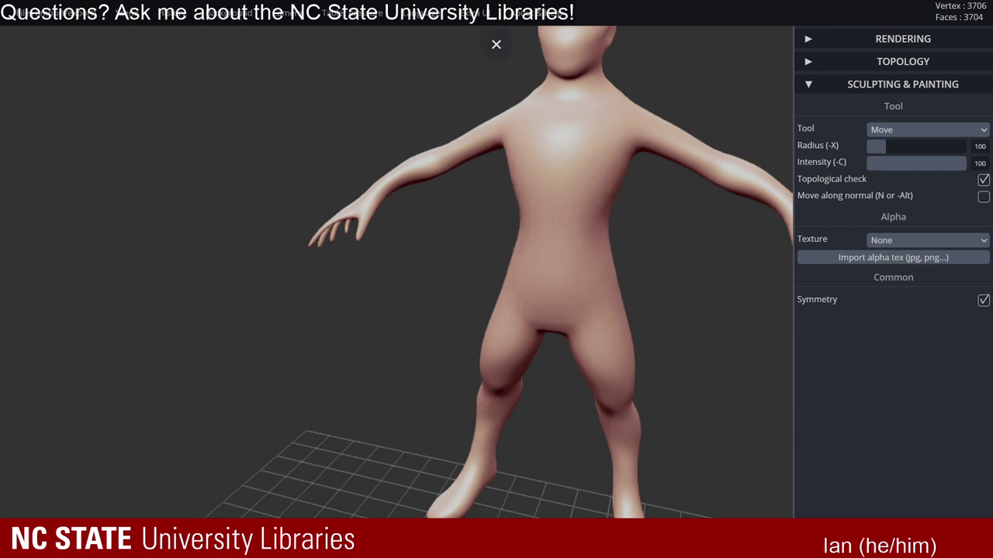
- Refine the torso's shape from behind and smooth the lower back
{"action": "left_click_drag", "start_coordinate": [661, 176], "coordinate": [527, 198]}
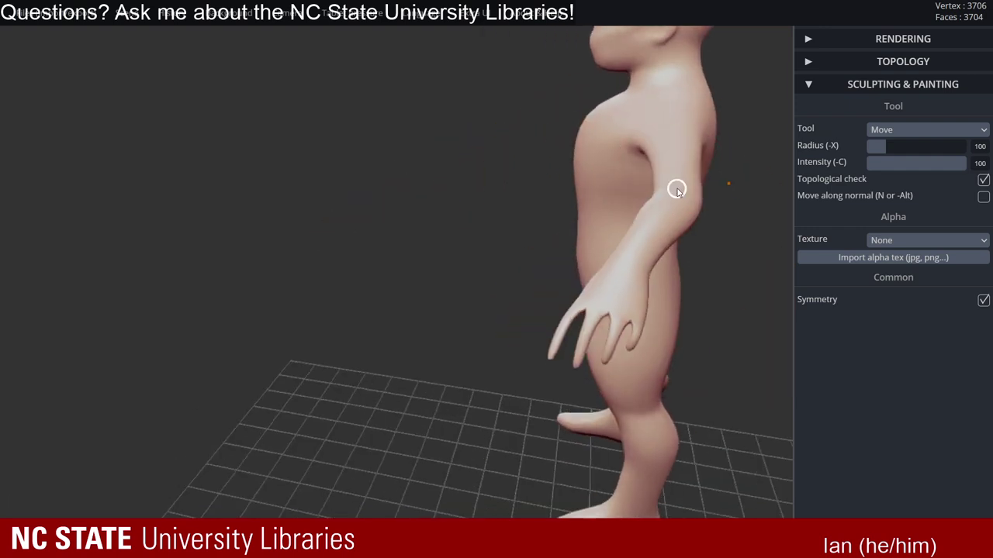
{"action": "left_click_drag", "start_coordinate": [721, 183], "coordinate": [592, 159]}
{"action": "right_click_drag", "start_coordinate": [592, 160], "coordinate": [527, 153]}
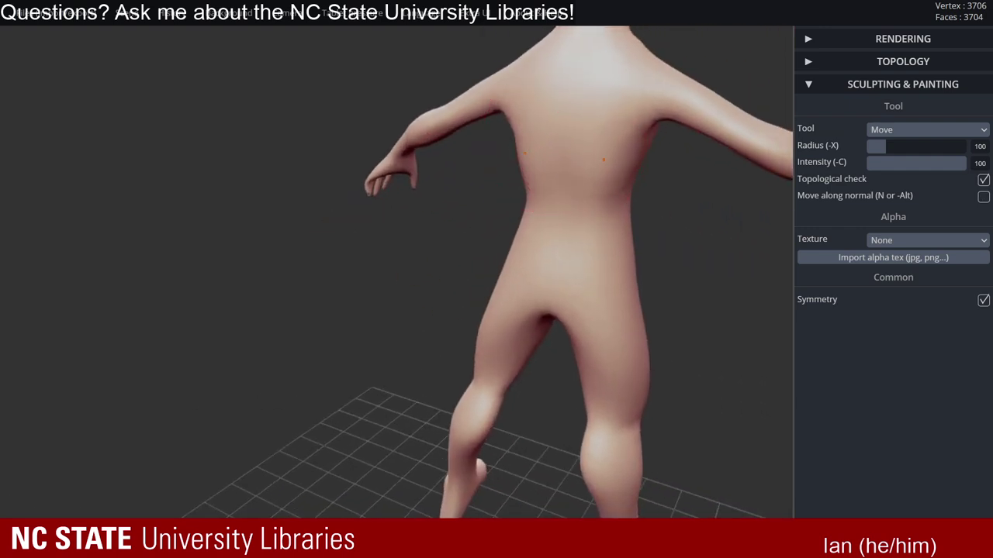
{"action": "right_click_drag", "start_coordinate": [528, 193], "coordinate": [515, 132]}
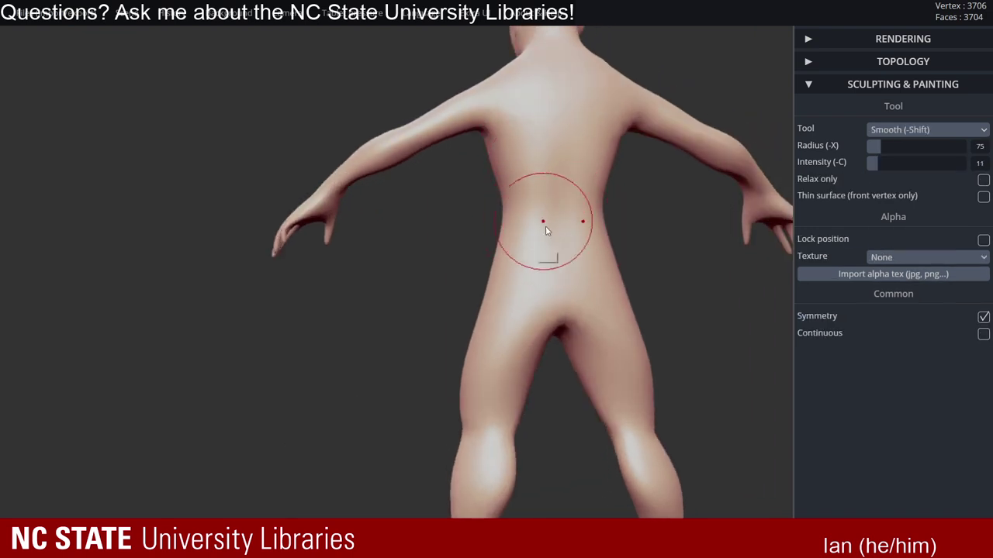
- Slim the backs of the calves and the inner thighs with the Move tool, smoothing the calves
{"action": "right_click_drag", "start_coordinate": [558, 257], "coordinate": [557, 291]}
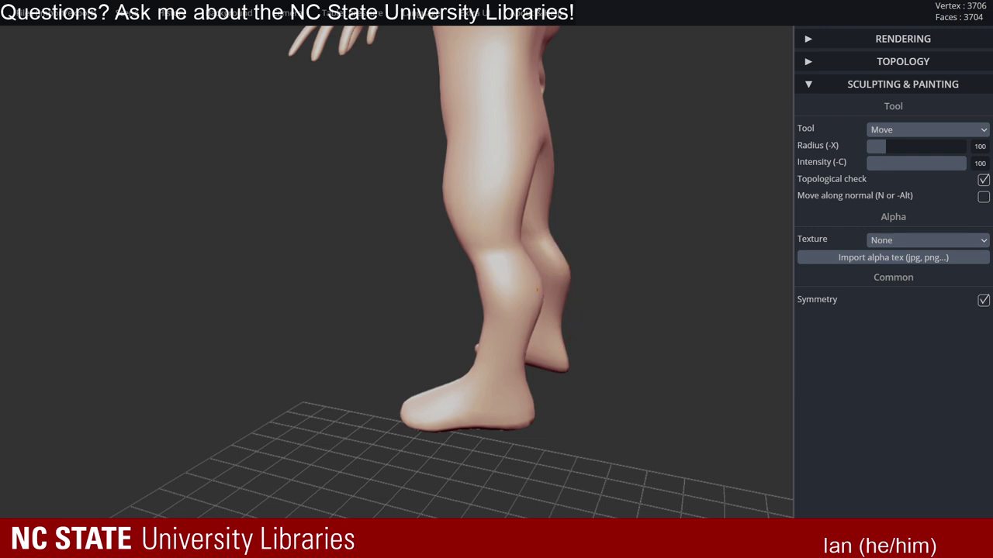
{"action": "left_click_drag", "start_coordinate": [537, 287], "coordinate": [525, 287]}
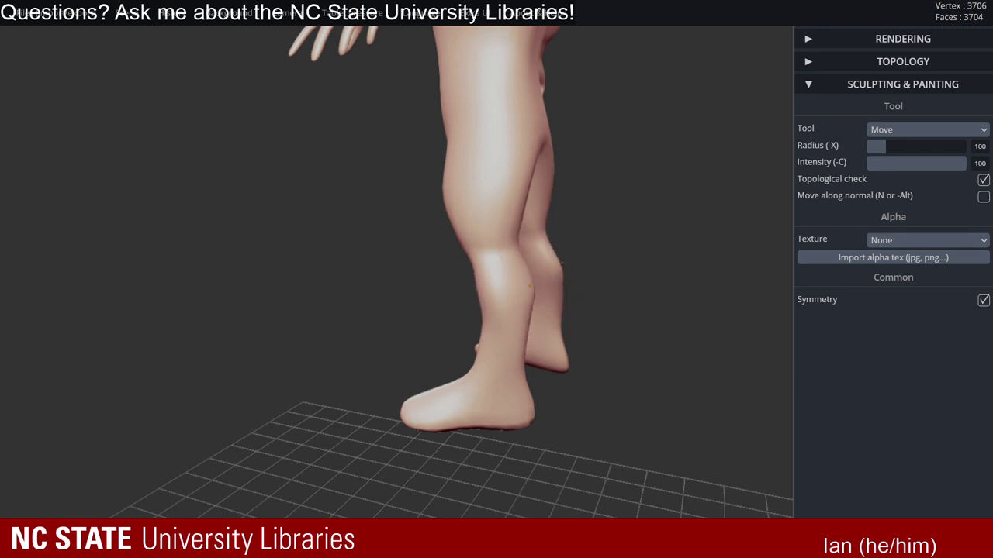
{"action": "mouse_move", "coordinate": [545, 280]}
{"action": "right_mouse_down"}
{"action": "mouse_move", "coordinate": [559, 277]}
{"action": "mouse_move", "coordinate": [554, 287]}
{"action": "right_mouse_up"}
{"action": "left_click_drag", "start_coordinate": [531, 282], "coordinate": [520, 232], "text": "shift"}
{"action": "right_click_drag", "start_coordinate": [537, 171], "coordinate": [640, 183]}
{"action": "right_click_drag", "start_coordinate": [639, 182], "coordinate": [540, 224], "text": "alt"}
{"action": "key", "text": "shift"}
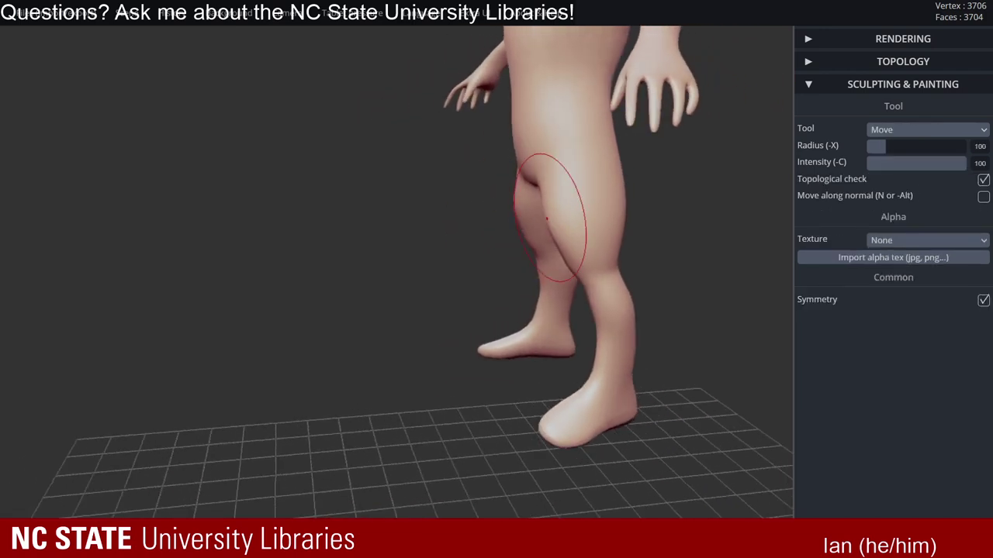
{"action": "left_click_drag", "start_coordinate": [547, 218], "coordinate": [555, 219]}
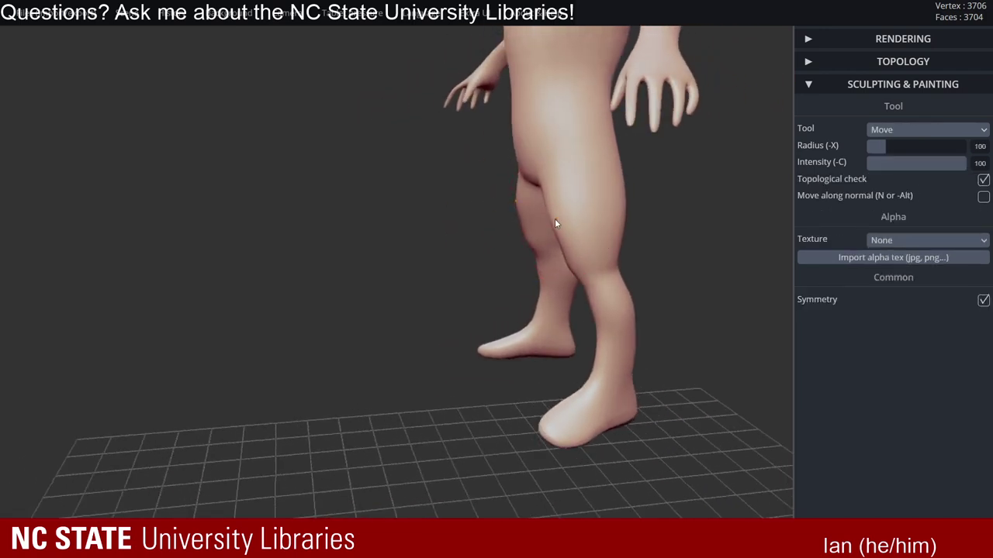
- Enlarge the Move radius to 163 and shift the hands slightly inward toward the body
{"action": "right_click_drag", "start_coordinate": [587, 199], "coordinate": [645, 183], "text": "alt"}
{"action": "key", "text": "alt"}
{"action": "key", "text": "ctrl"}
{"action": "key", "text": "ctrl"}
{"action": "left_click_drag", "start_coordinate": [645, 183], "coordinate": [584, 173], "text": "alt"}
{"action": "key", "text": "x"}
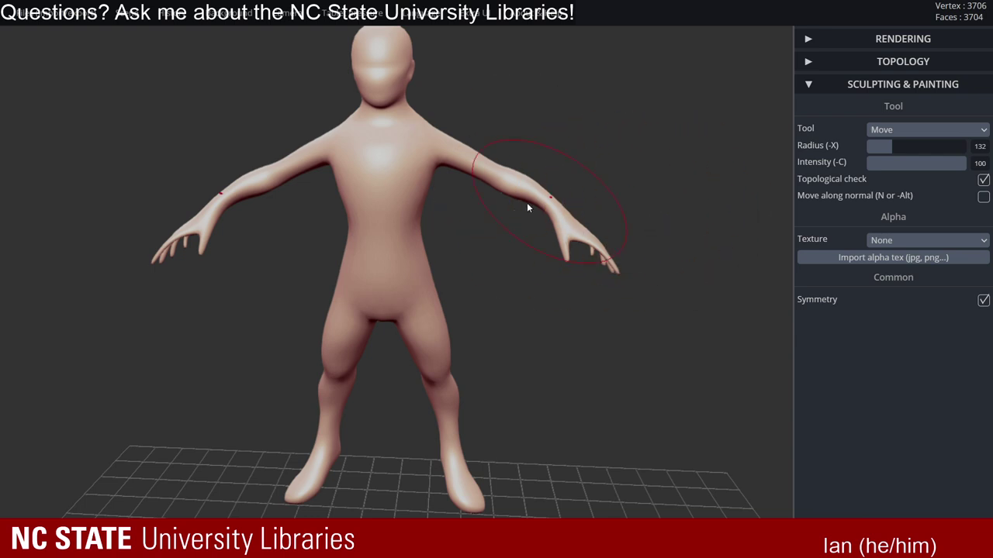
{"action": "key", "text": "x"}
{"action": "key", "text": "x"}
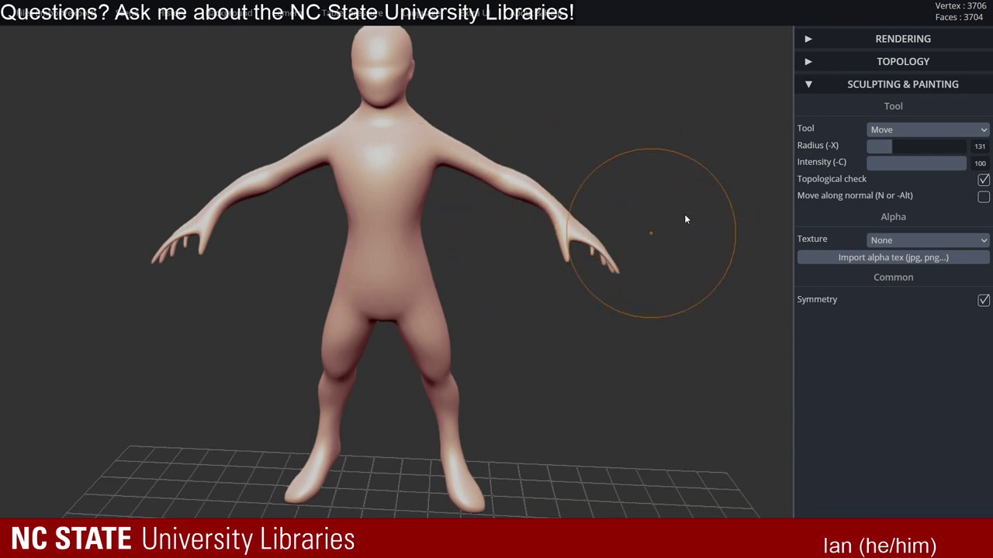
{"action": "key", "text": "x"}
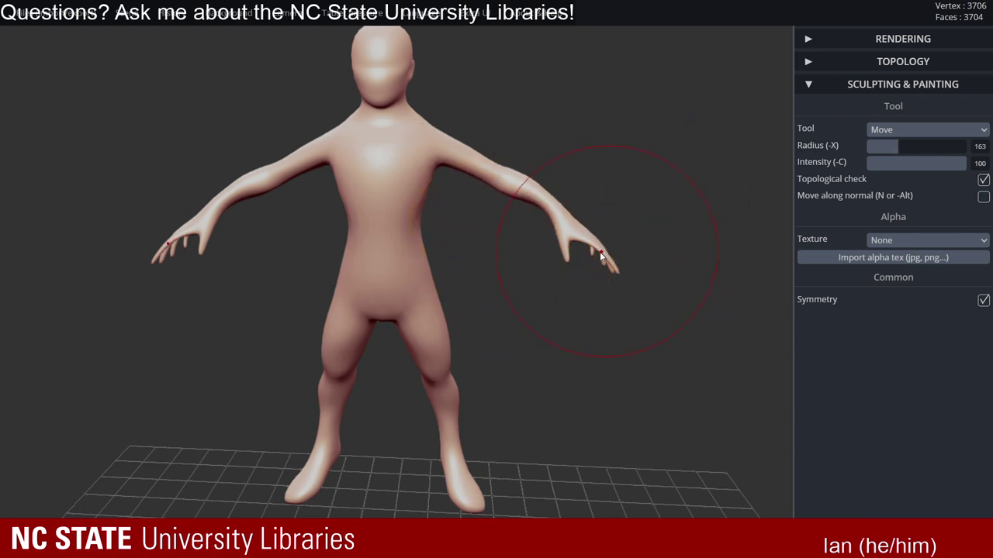
{"action": "left_click_drag", "start_coordinate": [601, 250], "coordinate": [592, 241]}
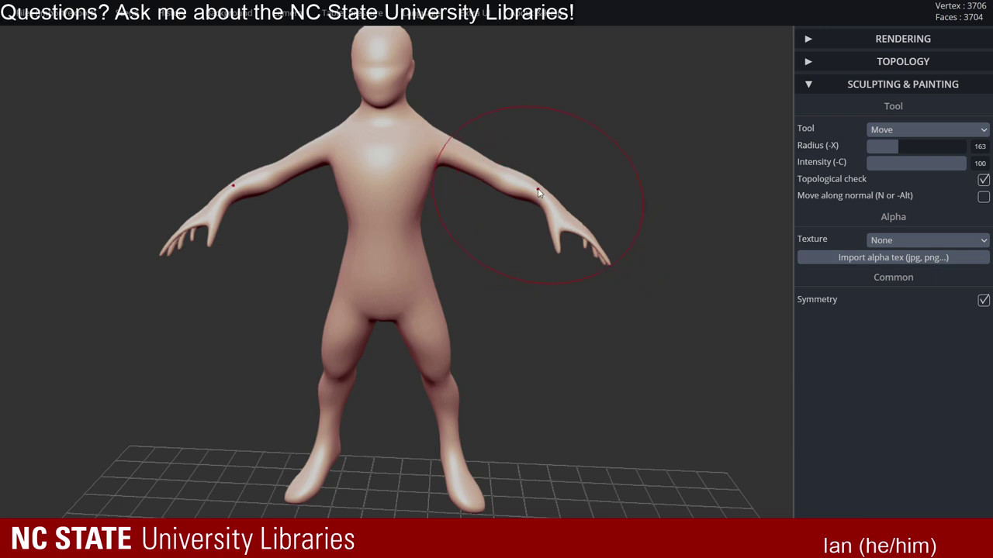
- Reduce the Move radius to 98 and adjust the shape of the elbows and forearms
{"action": "key", "text": "x"}
{"action": "mouse_move", "coordinate": [539, 184]}
{"action": "left_mouse_down"}
{"action": "mouse_move", "coordinate": [566, 206]}
{"action": "mouse_move", "coordinate": [537, 234]}
{"action": "mouse_move", "coordinate": [546, 194]}
{"action": "mouse_move", "coordinate": [558, 220]}
{"action": "mouse_move", "coordinate": [590, 217]}
{"action": "left_mouse_up"}
{"action": "key", "text": "x"}
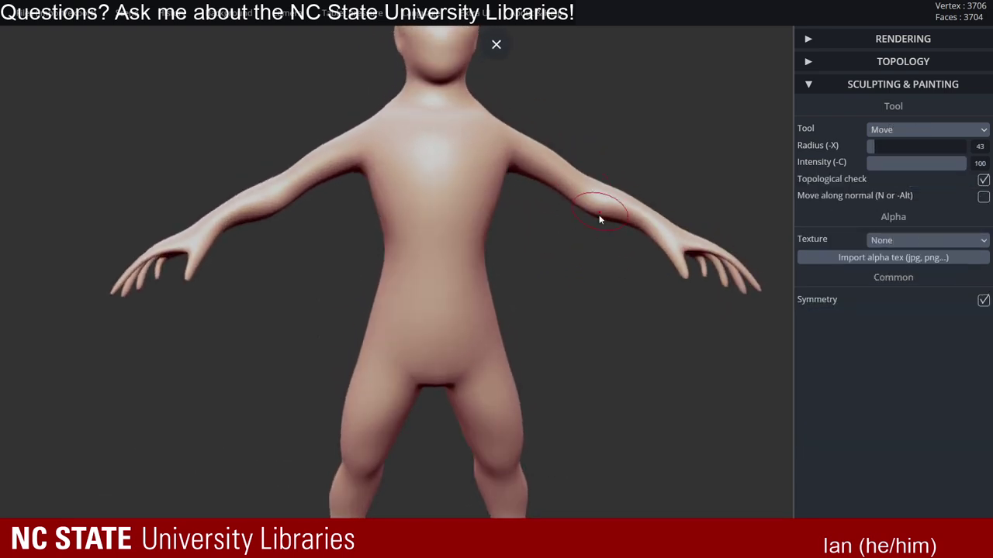
{"action": "key", "text": "x"}
{"action": "scroll", "coordinate": [592, 210], "scroll_direction": "down", "scroll_amount": 2}
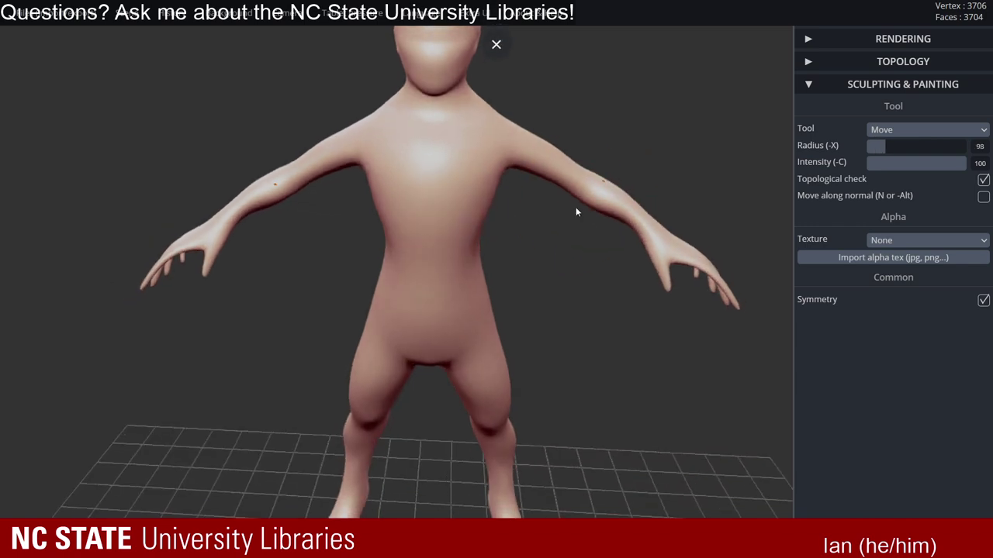
{"action": "left_click_drag", "start_coordinate": [649, 182], "coordinate": [559, 190]}
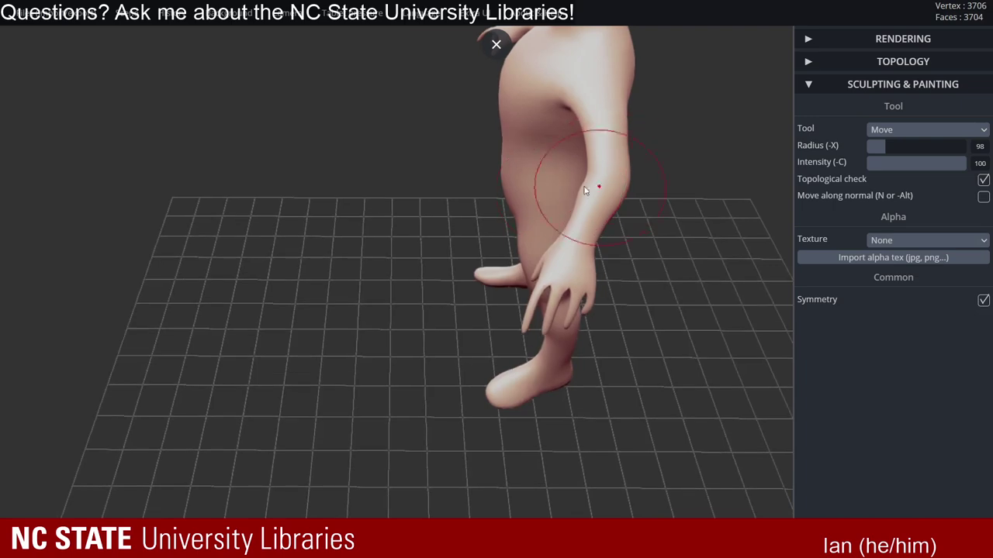
{"action": "key", "text": "shift"}
- Set the Move radius to 135 and push the upper back forward to straighten the back's side profile
{"action": "mouse_move", "coordinate": [590, 189]}
{"action": "right_mouse_down"}
{"action": "mouse_move", "coordinate": [689, 129]}
{"action": "mouse_move", "coordinate": [701, 158]}
{"action": "mouse_move", "coordinate": [644, 148]}
{"action": "mouse_move", "coordinate": [592, 171]}
{"action": "mouse_move", "coordinate": [685, 168]}
{"action": "mouse_move", "coordinate": [667, 184]}
{"action": "mouse_move", "coordinate": [683, 193]}
{"action": "mouse_move", "coordinate": [645, 181]}
{"action": "mouse_move", "coordinate": [670, 164]}
{"action": "mouse_move", "coordinate": [614, 135]}
{"action": "mouse_move", "coordinate": [636, 122]}
{"action": "mouse_move", "coordinate": [618, 152]}
{"action": "mouse_move", "coordinate": [656, 181]}
{"action": "mouse_move", "coordinate": [602, 220]}
{"action": "mouse_move", "coordinate": [521, 205]}
{"action": "mouse_move", "coordinate": [479, 151]}
{"action": "right_mouse_up"}
{"action": "right_click_drag", "start_coordinate": [479, 151], "coordinate": [574, 132], "text": "alt"}
{"action": "key", "text": "x"}
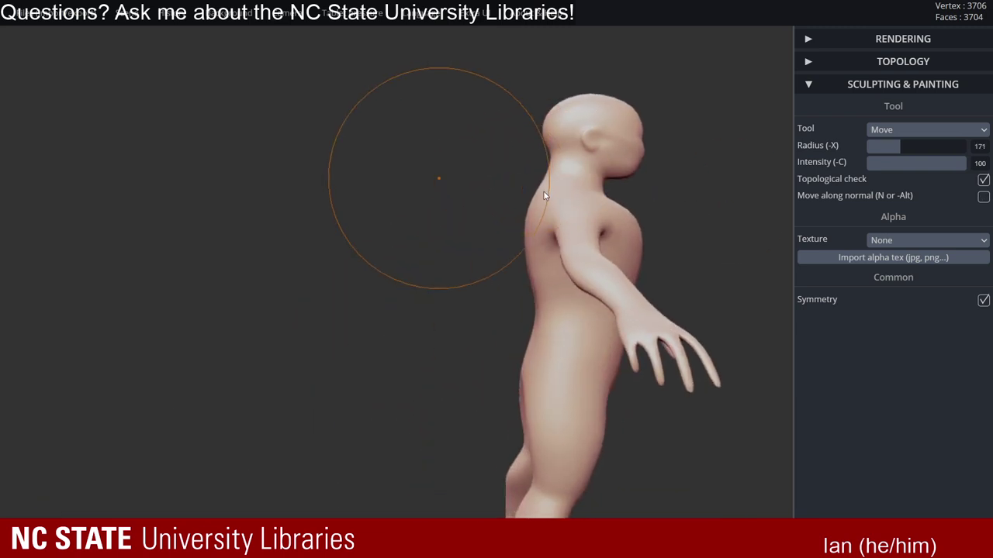
{"action": "right_click_drag", "start_coordinate": [544, 275], "coordinate": [522, 160], "text": "alt"}
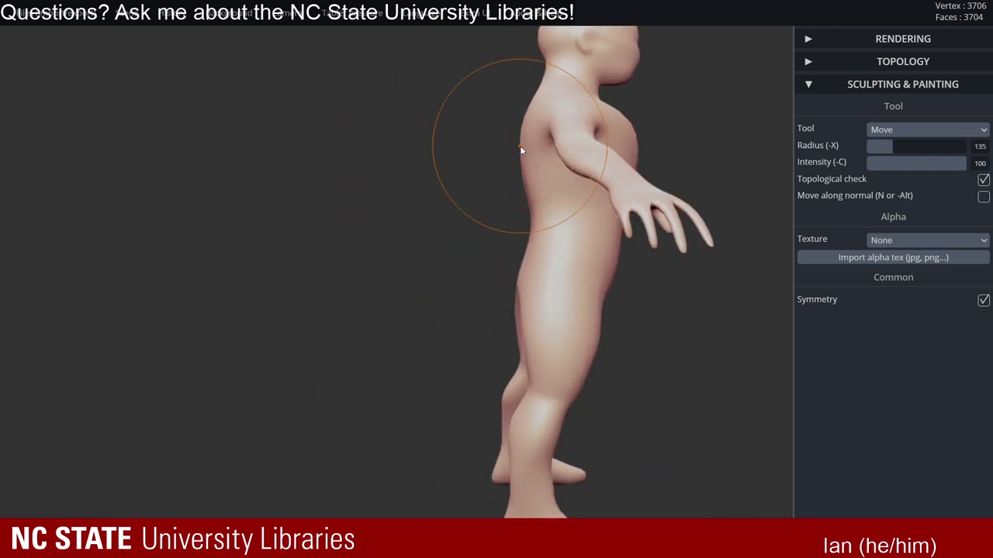
{"action": "left_click_drag", "start_coordinate": [522, 150], "coordinate": [527, 122]}
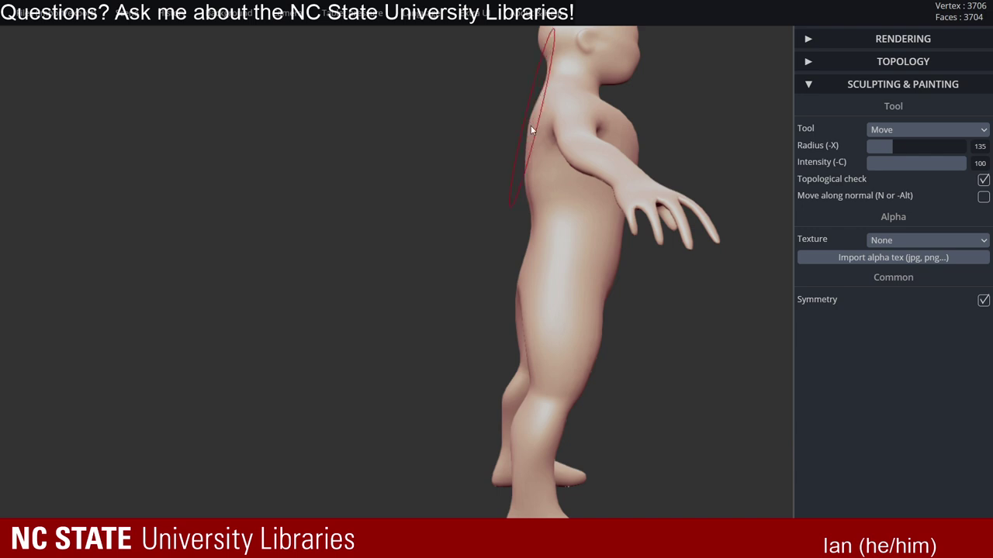
{"action": "left_click_drag", "start_coordinate": [531, 179], "coordinate": [527, 179]}
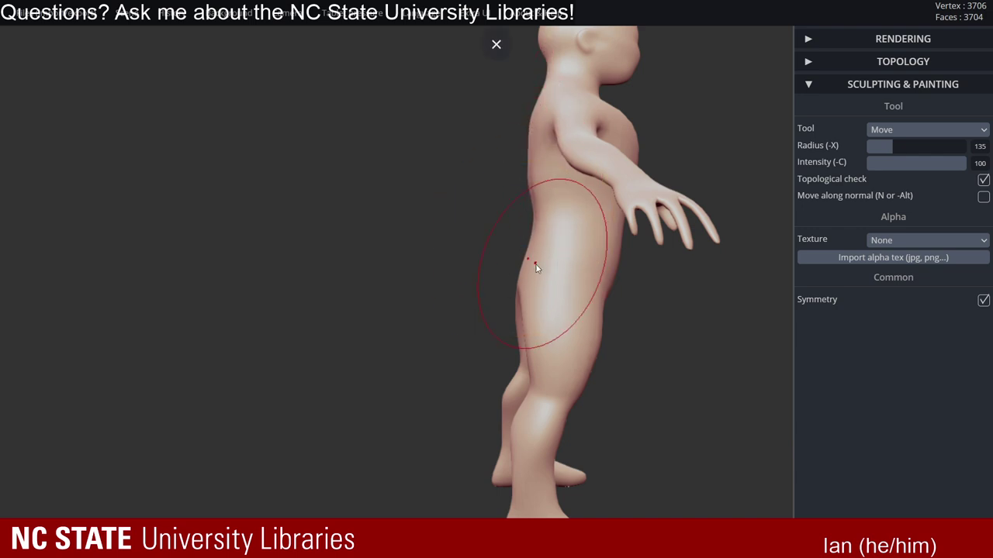
{"action": "mouse_move", "coordinate": [534, 266]}
{"action": "right_mouse_down"}
{"action": "mouse_move", "coordinate": [497, 250]}
{"action": "mouse_move", "coordinate": [514, 284]}
{"action": "mouse_move", "coordinate": [634, 187]}
{"action": "mouse_move", "coordinate": [505, 222]}
{"action": "mouse_move", "coordinate": [571, 181]}
{"action": "mouse_move", "coordinate": [479, 200]}
{"action": "right_mouse_up"}
{"action": "key", "text": "alt"}
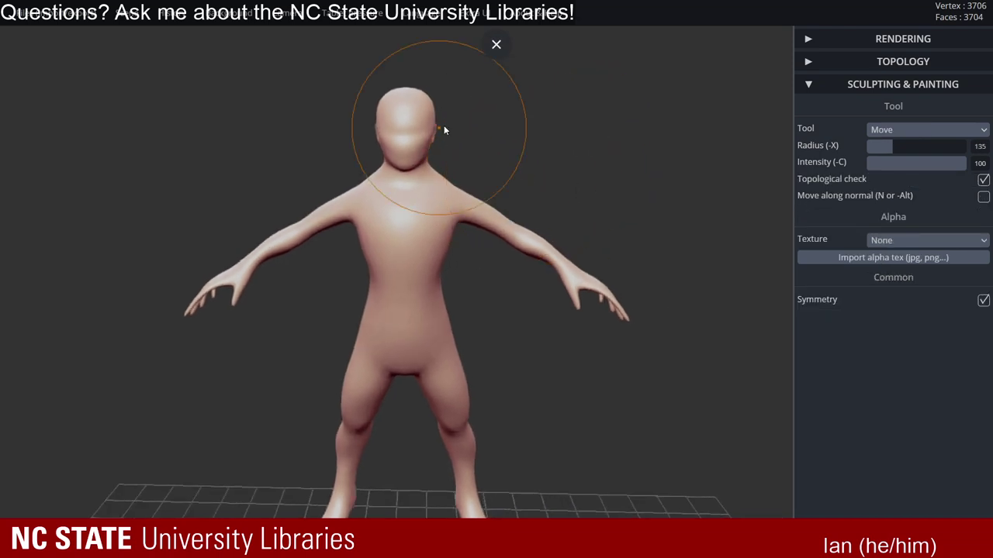
{"action": "right_click_drag", "start_coordinate": [519, 153], "coordinate": [553, 139], "text": "alt"}
{"action": "mouse_move", "coordinate": [554, 139]}
{"action": "right_mouse_down", "text": "ctrl"}
{"action": "mouse_move", "coordinate": [577, 161]}
{"action": "mouse_move", "coordinate": [498, 163]}
{"action": "right_mouse_up", "text": "ctrl"}
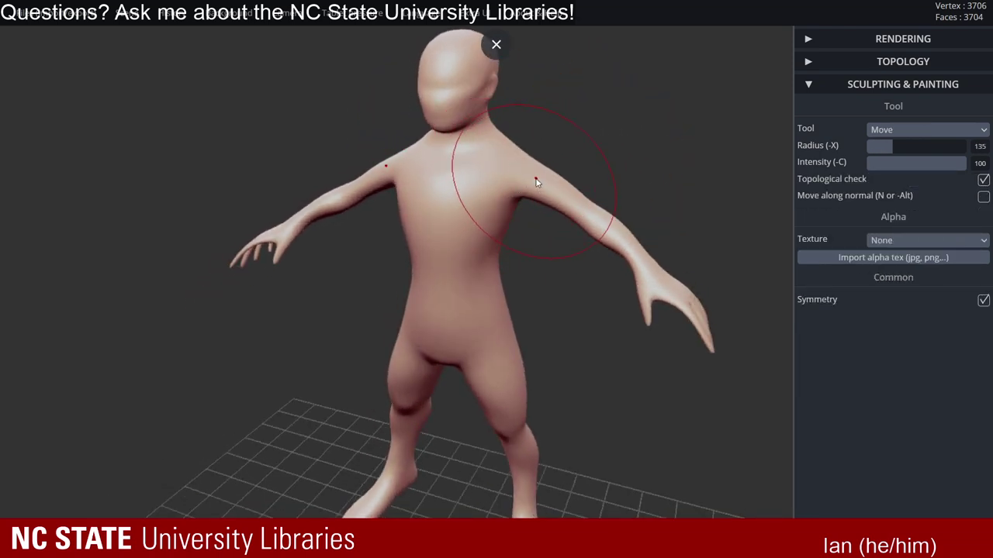
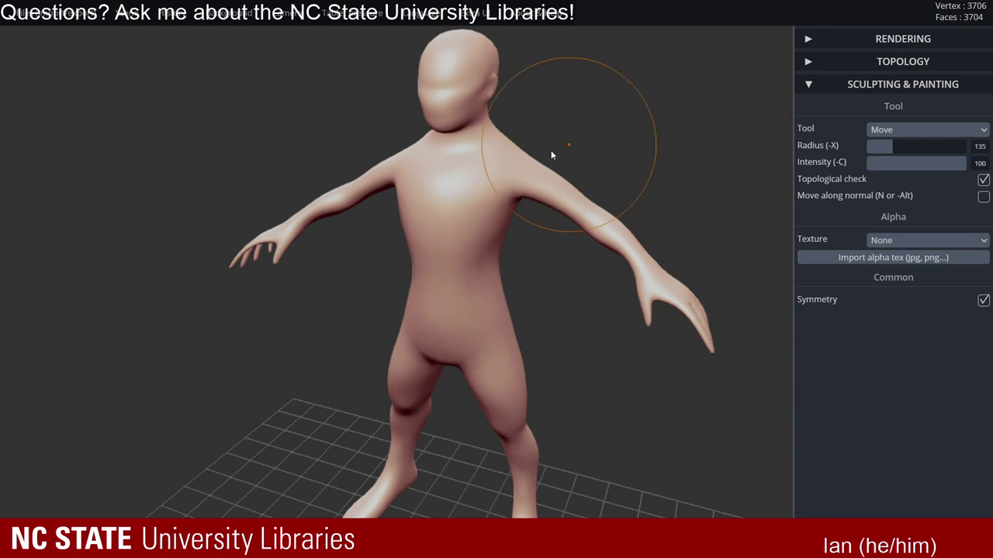
{"action": "left_click_drag", "start_coordinate": [556, 150], "coordinate": [639, 144], "text": "alt"}
{"action": "right_click_drag", "start_coordinate": [639, 144], "coordinate": [602, 163], "text": "alt"}
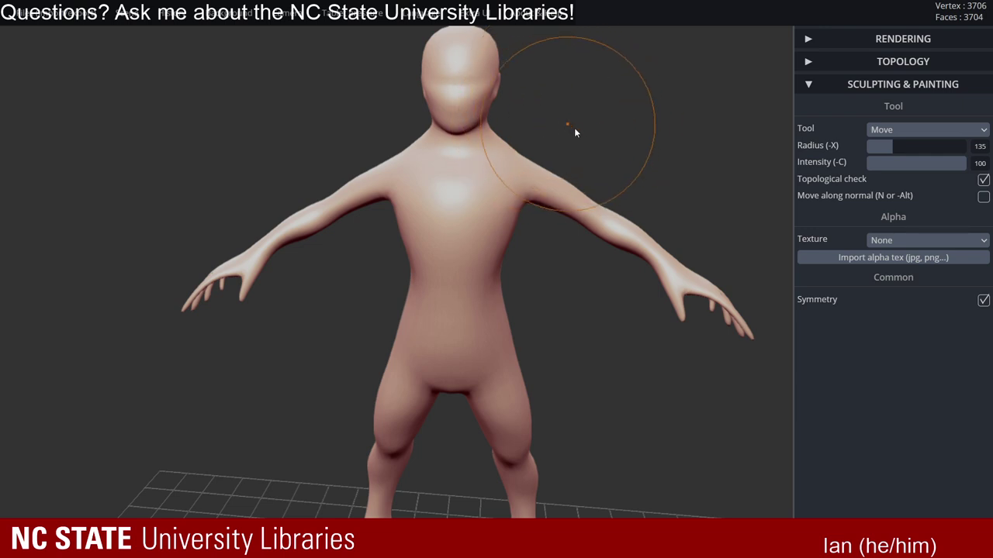
{"action": "key", "text": "alt"}
{"action": "key", "text": "ctrl+z"}
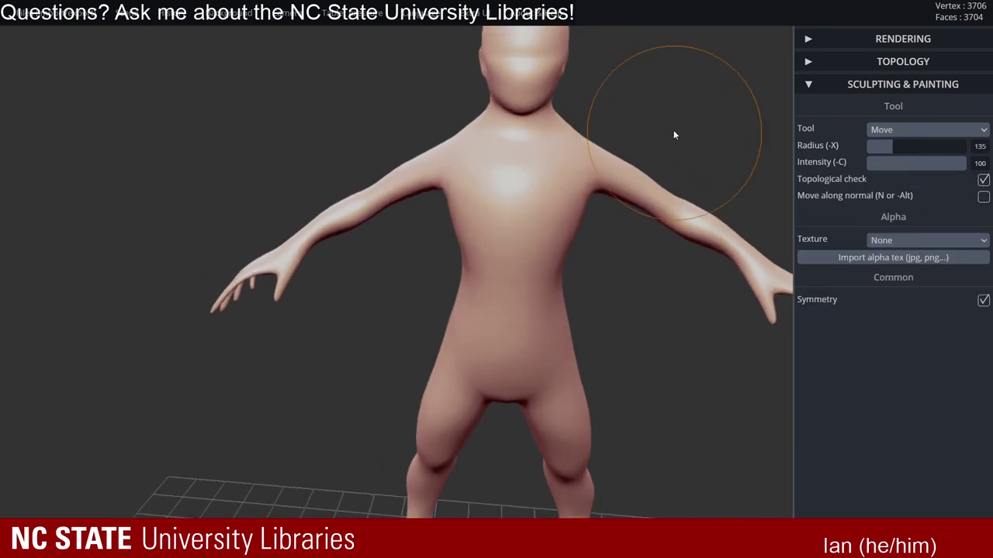
{"action": "mouse_move", "coordinate": [673, 130]}
{"action": "left_mouse_down"}
{"action": "mouse_move", "coordinate": [631, 153]}
{"action": "mouse_move", "coordinate": [605, 142]}
{"action": "mouse_move", "coordinate": [591, 150]}
{"action": "mouse_move", "coordinate": [629, 128]}
{"action": "left_mouse_up"}
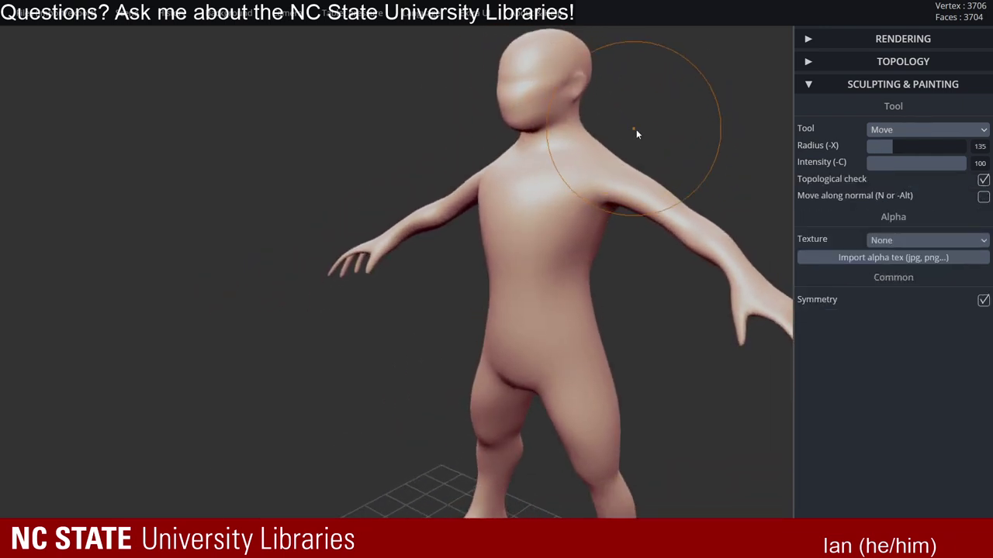
{"action": "mouse_move", "coordinate": [565, 163]}
{"action": "right_mouse_down"}
{"action": "mouse_move", "coordinate": [640, 191]}
{"action": "mouse_move", "coordinate": [571, 126]}
{"action": "mouse_move", "coordinate": [583, 110]}
{"action": "right_mouse_up"}
{"action": "left_click_drag", "start_coordinate": [584, 115], "coordinate": [572, 165], "text": "alt"}
{"action": "right_click_drag", "start_coordinate": [594, 117], "coordinate": [523, 111]}
{"action": "left_click_drag", "start_coordinate": [522, 111], "coordinate": [577, 134], "text": "ctrl+alt"}
{"action": "mouse_move", "coordinate": [577, 133]}
{"action": "right_mouse_down"}
{"action": "mouse_move", "coordinate": [532, 177]}
{"action": "mouse_move", "coordinate": [563, 147]}
{"action": "mouse_move", "coordinate": [725, 152]}
{"action": "mouse_move", "coordinate": [636, 261]}
{"action": "mouse_move", "coordinate": [615, 177]}
{"action": "mouse_move", "coordinate": [627, 166]}
{"action": "mouse_move", "coordinate": [525, 153]}
{"action": "right_mouse_up"}
- Switch to the Brush sculpting tool
{"action": "left_click", "coordinate": [941, 133]}
{"action": "left_click", "coordinate": [884, 139]}
{"action": "right_click_drag", "start_coordinate": [620, 187], "coordinate": [520, 139], "text": "alt"}
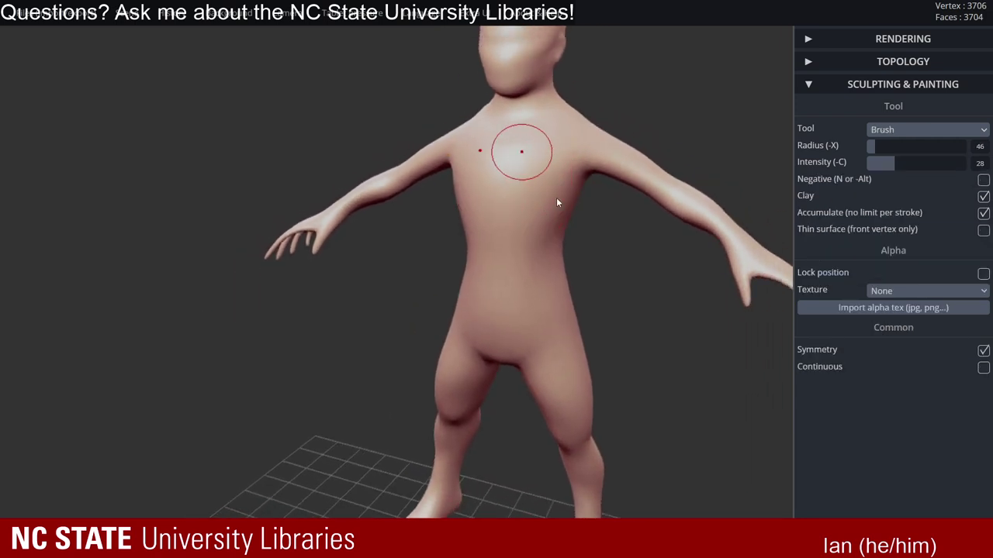
{"action": "right_click_drag", "start_coordinate": [608, 181], "coordinate": [574, 206], "text": "alt"}
{"action": "mouse_move", "coordinate": [526, 151]}
{"action": "right_mouse_down", "text": "ctrl"}
{"action": "mouse_move", "coordinate": [564, 172]}
{"action": "mouse_move", "coordinate": [631, 166]}
{"action": "mouse_move", "coordinate": [476, 144]}
{"action": "right_mouse_up", "text": "ctrl"}
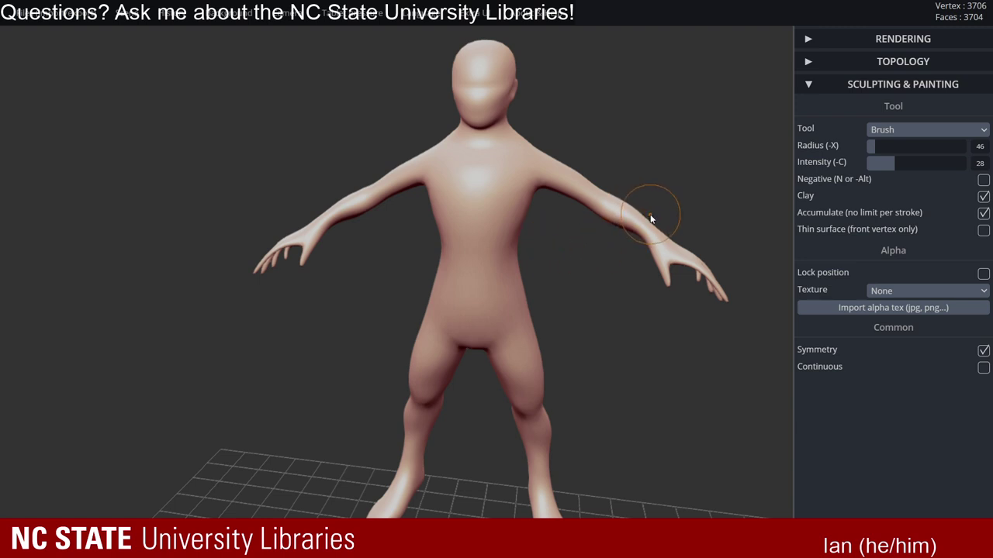
{"action": "right_click_drag", "start_coordinate": [576, 192], "coordinate": [549, 185]}
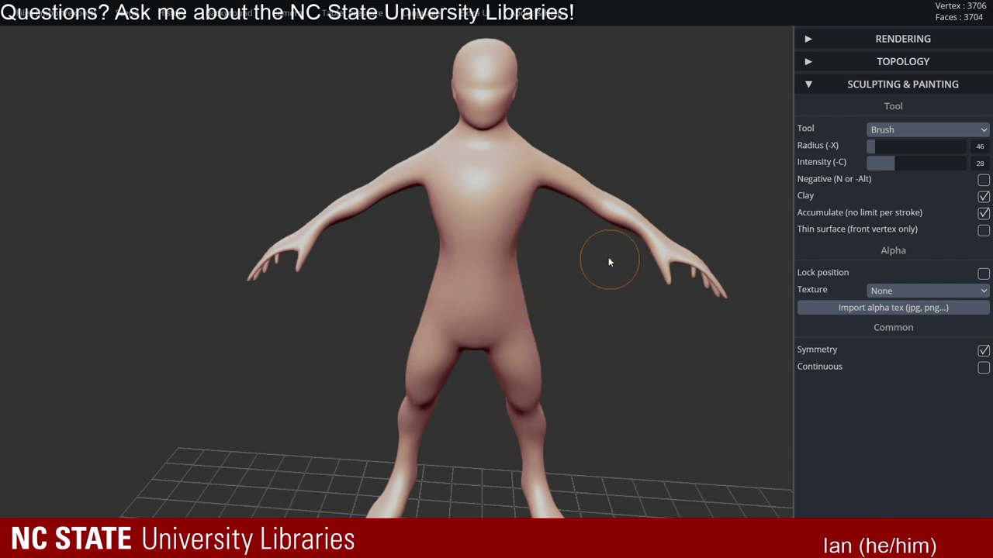
{"action": "mouse_move", "coordinate": [655, 156]}
{"action": "right_mouse_down"}
{"action": "mouse_move", "coordinate": [609, 160]}
{"action": "mouse_move", "coordinate": [527, 93]}
{"action": "mouse_move", "coordinate": [594, 104]}
{"action": "mouse_move", "coordinate": [642, 165]}
{"action": "mouse_move", "coordinate": [598, 151]}
{"action": "mouse_move", "coordinate": [580, 186]}
{"action": "mouse_move", "coordinate": [566, 149]}
{"action": "mouse_move", "coordinate": [636, 155]}
{"action": "right_mouse_up"}
{"action": "key", "text": "ctrl"}
{"action": "right_click_drag", "start_coordinate": [443, 139], "coordinate": [532, 168]}
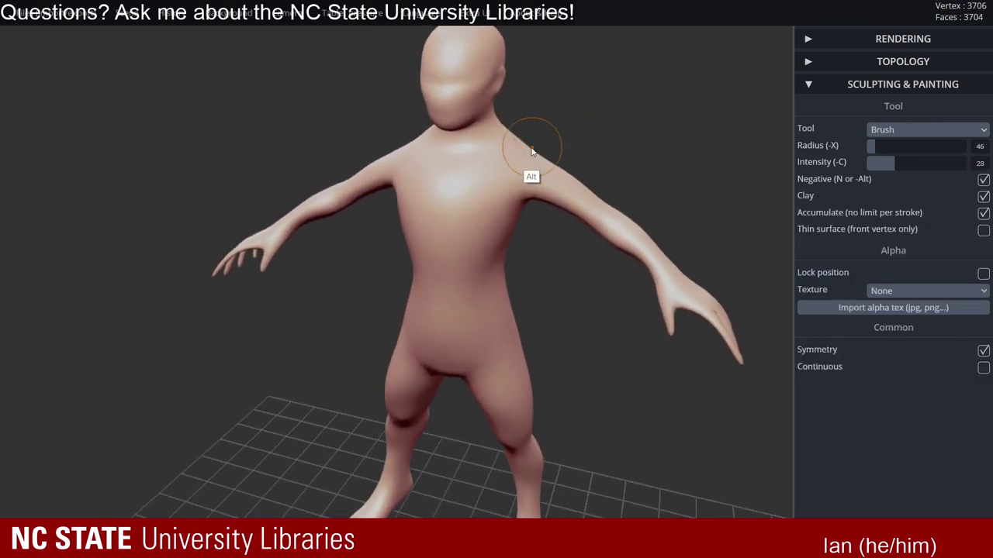
{"action": "right_click_drag", "start_coordinate": [593, 158], "coordinate": [627, 123]}
{"action": "right_click_drag", "start_coordinate": [627, 123], "coordinate": [613, 85], "text": "ctrl"}
{"action": "mouse_move", "coordinate": [613, 84]}
{"action": "right_mouse_down", "text": "ctrl"}
{"action": "mouse_move", "coordinate": [595, 108]}
{"action": "mouse_move", "coordinate": [557, 121]}
{"action": "mouse_move", "coordinate": [636, 100]}
{"action": "mouse_move", "coordinate": [657, 109]}
{"action": "mouse_move", "coordinate": [448, 92]}
{"action": "right_mouse_up", "text": "ctrl"}
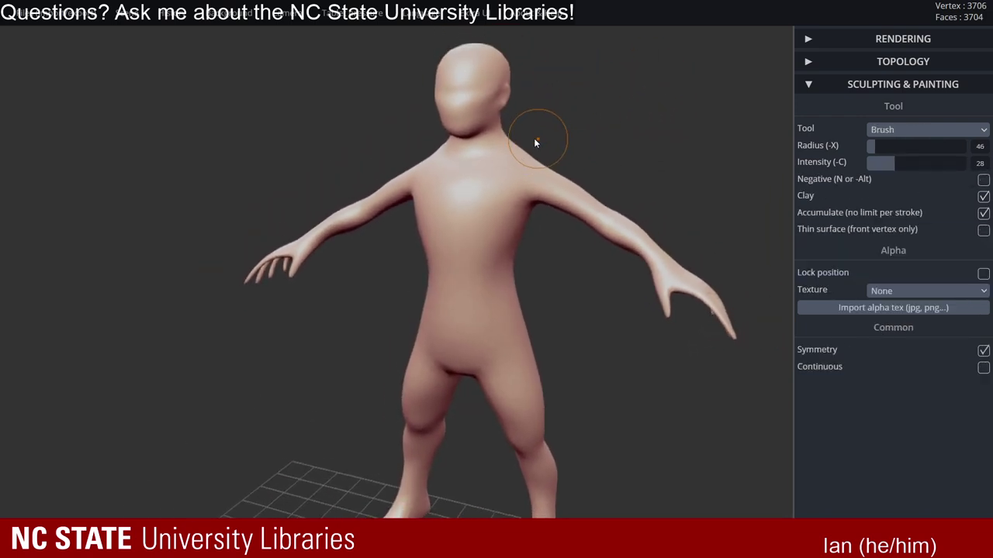
{"action": "mouse_move", "coordinate": [534, 138]}
{"action": "right_mouse_down"}
{"action": "mouse_move", "coordinate": [583, 93]}
{"action": "mouse_move", "coordinate": [598, 122]}
{"action": "mouse_move", "coordinate": [589, 137]}
{"action": "mouse_move", "coordinate": [631, 108]}
{"action": "mouse_move", "coordinate": [778, 172]}
{"action": "right_mouse_up"}
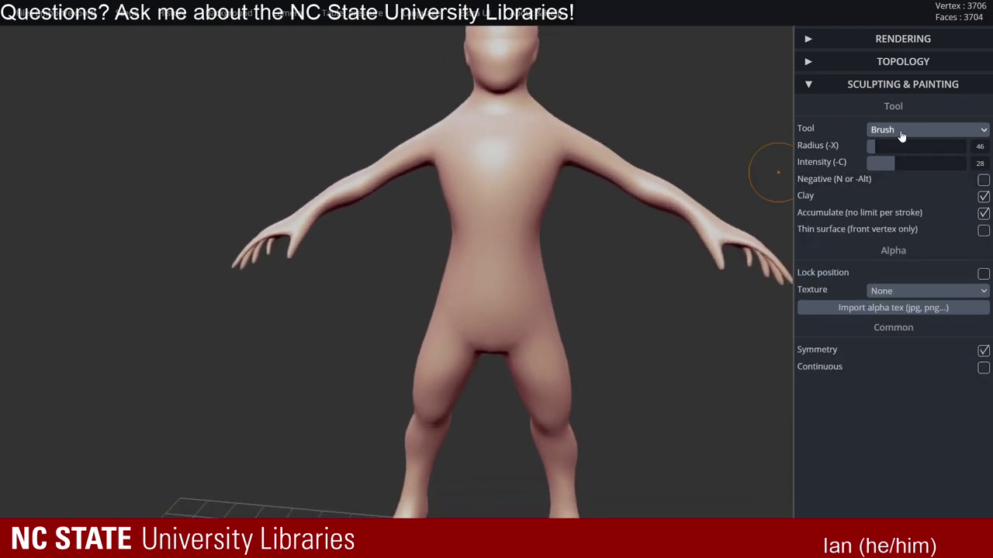
- Switch to the Masking tool and paint a symmetrical mask over the whole chest
{"action": "left_click", "coordinate": [901, 136]}
{"action": "left_click", "coordinate": [900, 142]}
{"action": "left_click", "coordinate": [892, 130]}
{"action": "left_click", "coordinate": [905, 265]}
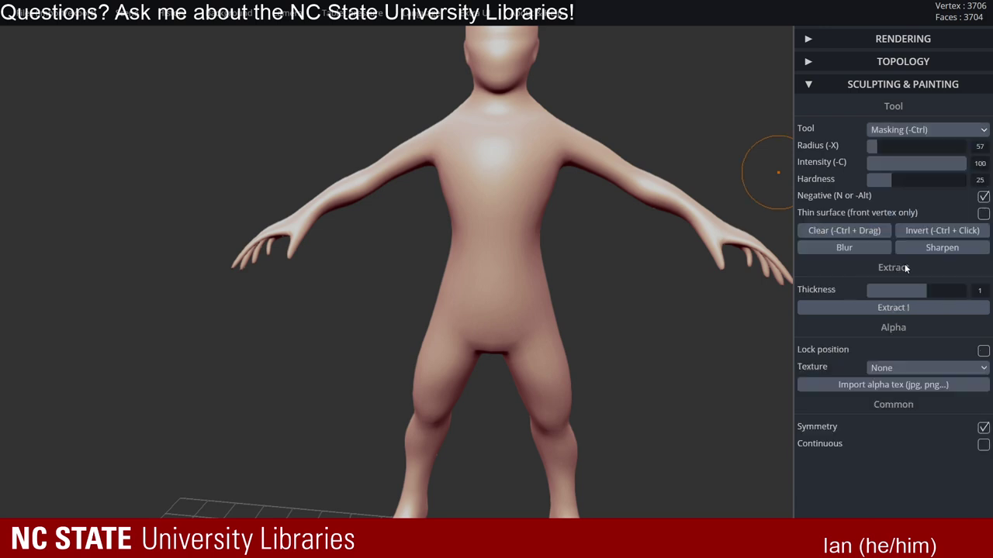
{"action": "right_click_drag", "start_coordinate": [707, 239], "coordinate": [474, 136], "text": "alt"}
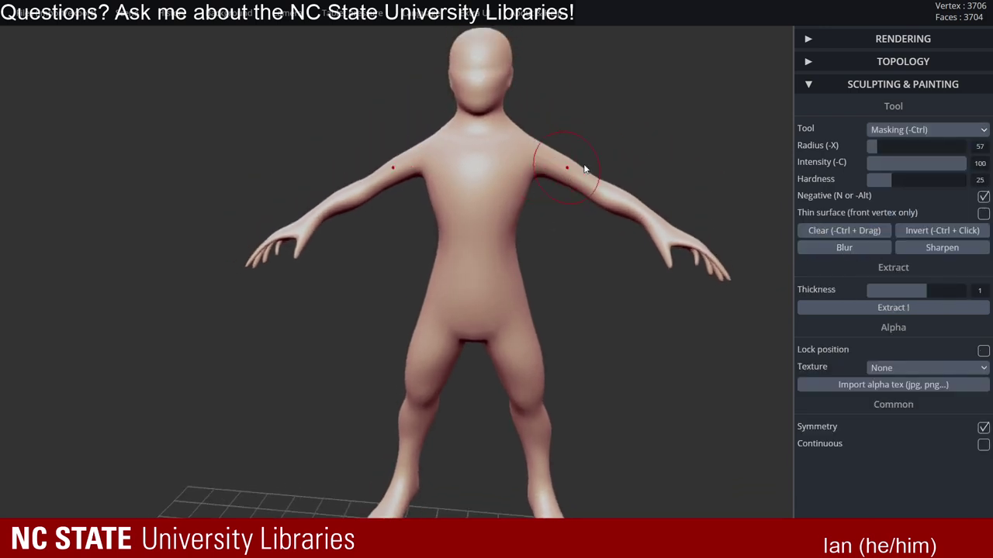
{"action": "mouse_move", "coordinate": [515, 175]}
{"action": "left_mouse_down", "text": "ctrl"}
{"action": "mouse_move", "coordinate": [438, 169]}
{"action": "mouse_move", "coordinate": [473, 176]}
{"action": "mouse_move", "coordinate": [470, 205]}
{"action": "mouse_move", "coordinate": [441, 209]}
{"action": "left_mouse_up", "text": "ctrl"}
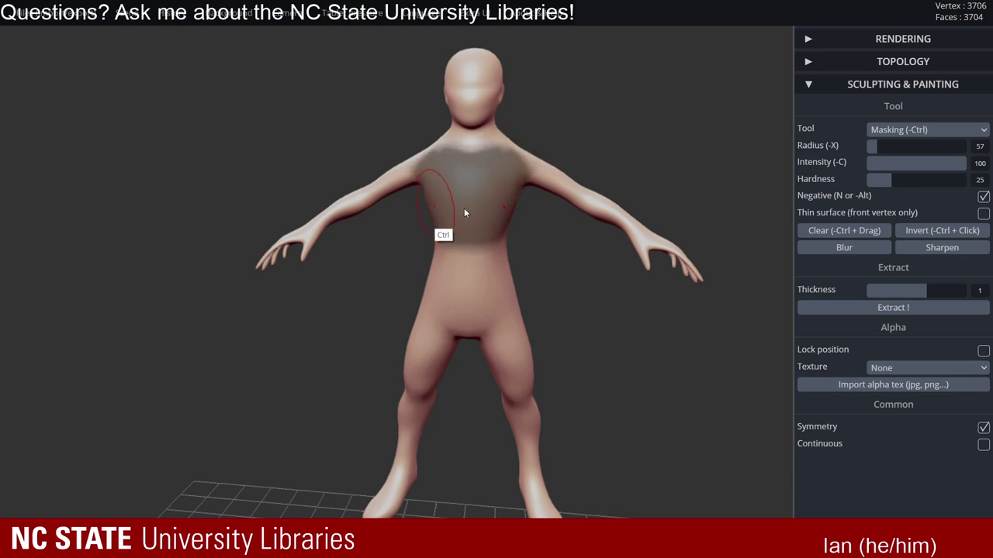
{"action": "mouse_move", "coordinate": [463, 212]}
{"action": "right_mouse_down"}
{"action": "mouse_move", "coordinate": [490, 226]}
{"action": "mouse_move", "coordinate": [558, 224]}
{"action": "mouse_move", "coordinate": [535, 224]}
{"action": "mouse_move", "coordinate": [525, 271]}
{"action": "mouse_move", "coordinate": [574, 191]}
{"action": "mouse_move", "coordinate": [594, 217]}
{"action": "mouse_move", "coordinate": [489, 220]}
{"action": "mouse_move", "coordinate": [492, 194]}
{"action": "mouse_move", "coordinate": [492, 208]}
{"action": "right_mouse_up"}
{"action": "left_click_drag", "start_coordinate": [470, 188], "coordinate": [507, 186]}
{"action": "key", "text": "ctrl+z"}
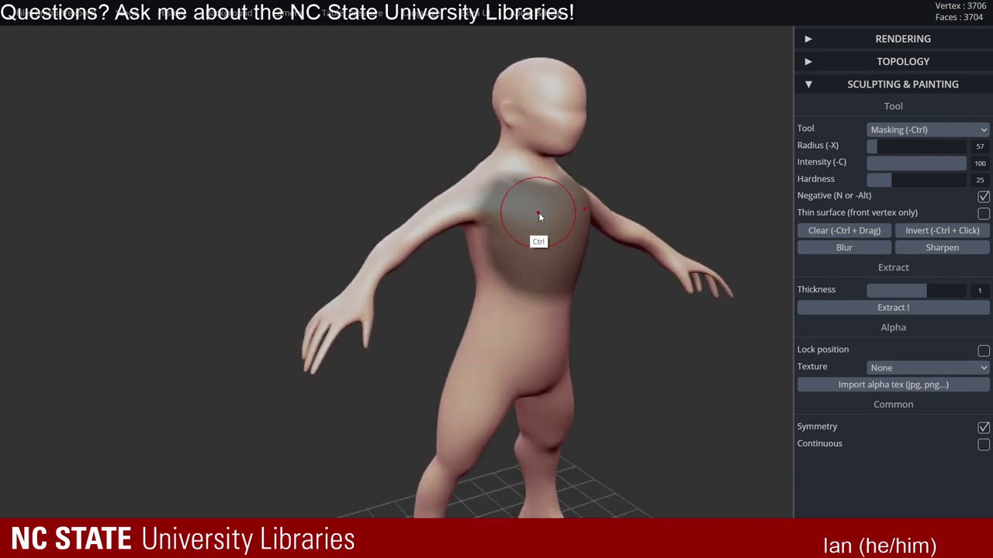
- Try Brush strokes over the shoulders and the abdomen along the masked chest, and undo them
{"action": "left_click", "coordinate": [914, 130]}
{"action": "left_click", "coordinate": [892, 141]}
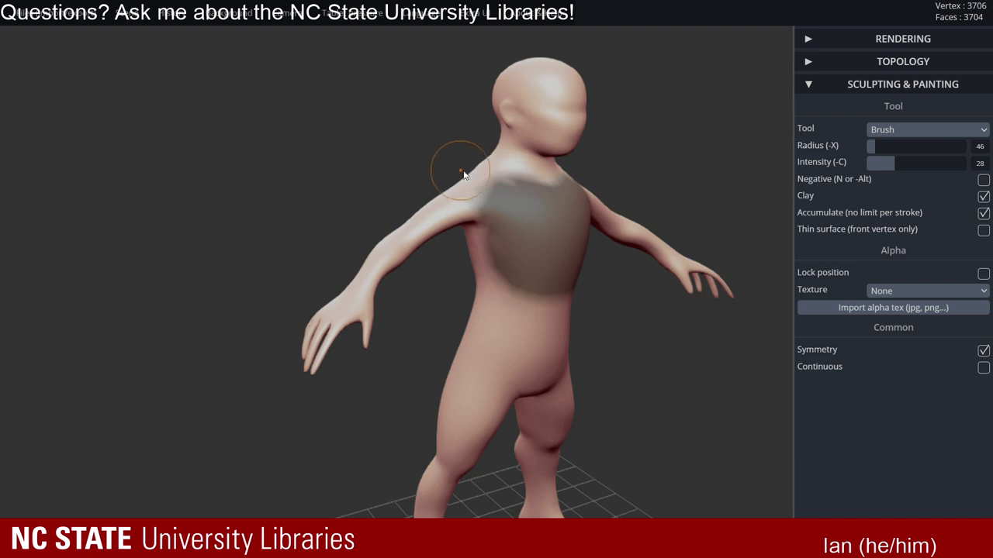
{"action": "left_click_drag", "start_coordinate": [470, 172], "coordinate": [479, 173]}
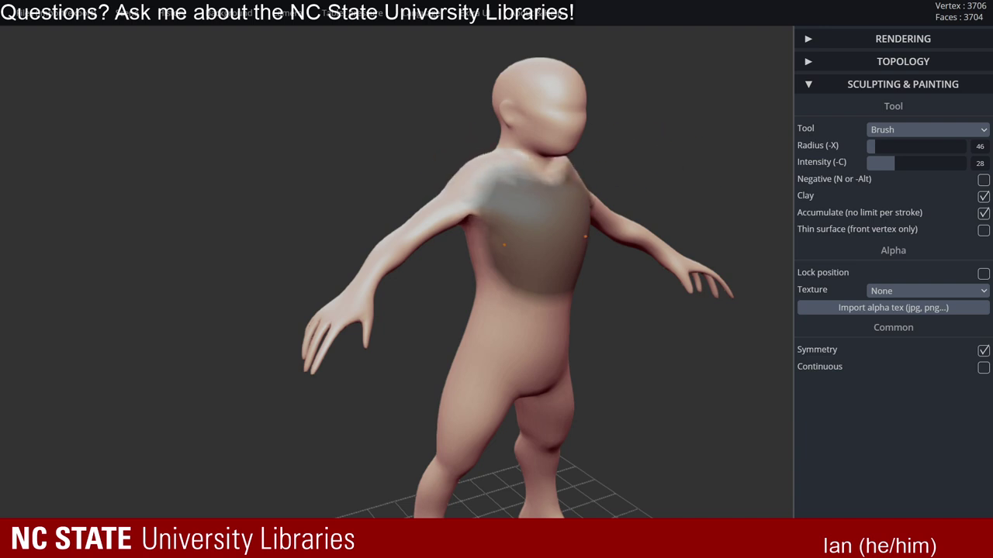
{"action": "mouse_move", "coordinate": [519, 296]}
{"action": "left_mouse_down"}
{"action": "mouse_move", "coordinate": [505, 342]}
{"action": "mouse_move", "coordinate": [535, 341]}
{"action": "left_mouse_up"}
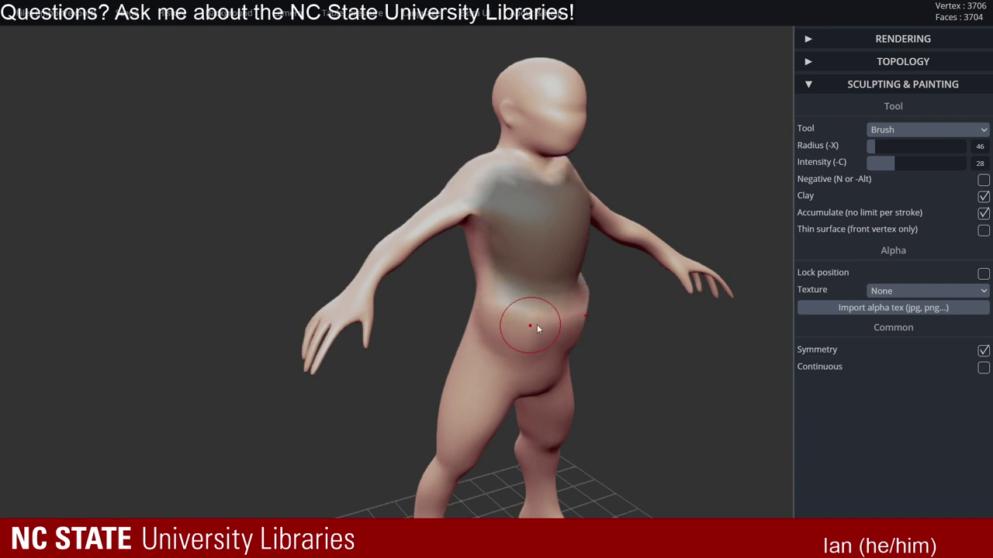
{"action": "mouse_move", "coordinate": [704, 329]}
{"action": "right_mouse_down"}
{"action": "mouse_move", "coordinate": [541, 319]}
{"action": "mouse_move", "coordinate": [566, 281]}
{"action": "right_mouse_up"}
{"action": "key", "text": "ctrl+z"}
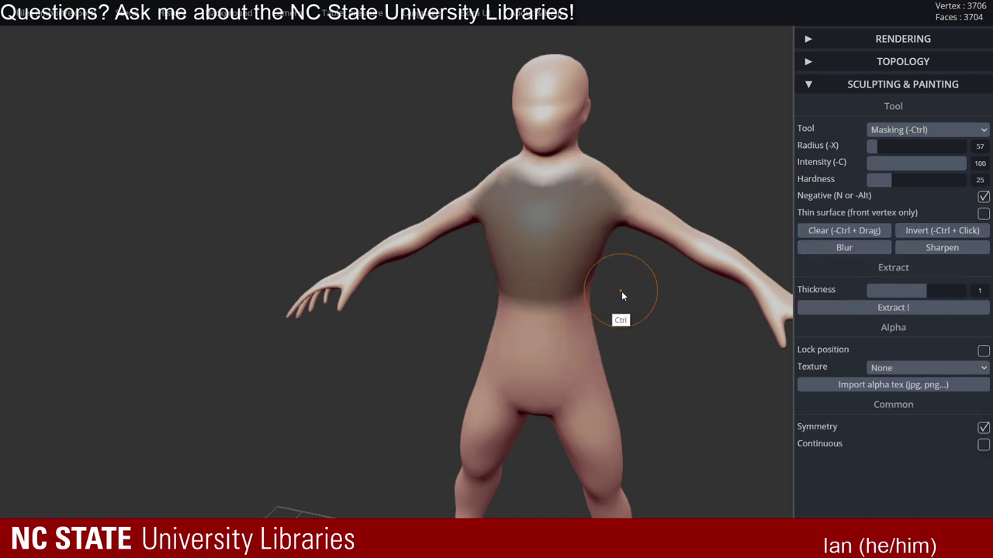
- Raise the body mesh's multiresolution level to 5
{"action": "right_click_drag", "start_coordinate": [609, 242], "coordinate": [642, 241]}
{"action": "right_click_drag", "start_coordinate": [504, 202], "coordinate": [597, 190]}
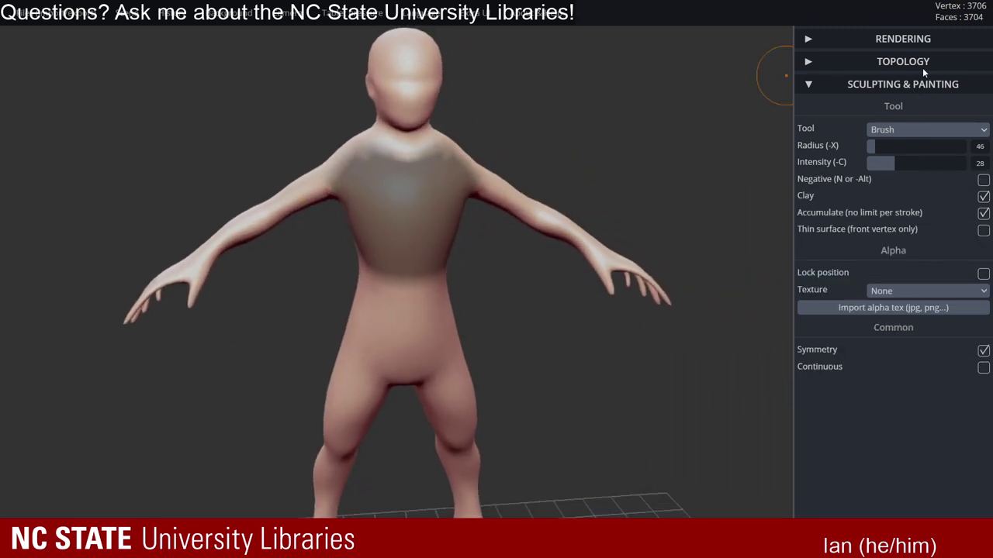
{"action": "left_click", "coordinate": [893, 64]}
{"action": "left_click", "coordinate": [928, 107]}
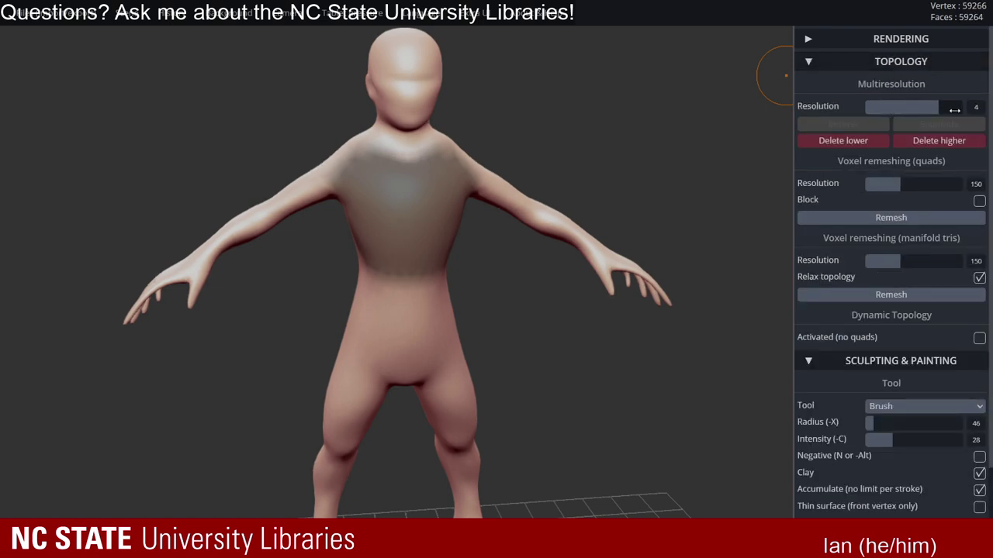
{"action": "left_click", "coordinate": [953, 109]}
{"action": "left_click", "coordinate": [883, 67]}
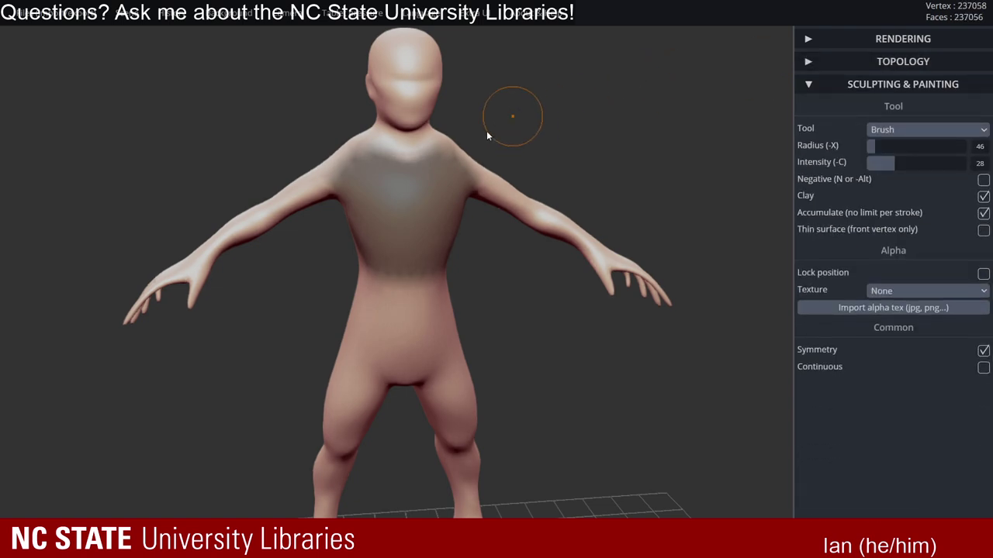
- Invert the chest mask so the rest of the body is protected, and invert it back
{"action": "mouse_move", "coordinate": [515, 116]}
{"action": "left_mouse_down", "text": "ctrl"}
{"action": "mouse_move", "coordinate": [488, 147]}
{"action": "mouse_move", "coordinate": [553, 141]}
{"action": "mouse_move", "coordinate": [569, 116]}
{"action": "mouse_move", "coordinate": [468, 107]}
{"action": "left_mouse_up", "text": "ctrl"}
{"action": "left_click", "coordinate": [536, 123], "text": "ctrl"}
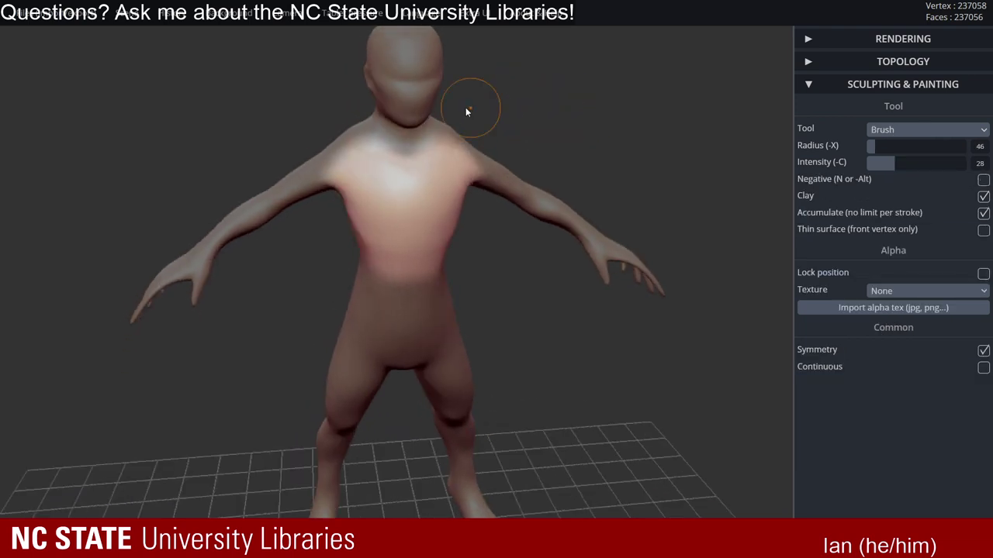
{"action": "key", "text": "ctrl"}
{"action": "mouse_move", "coordinate": [552, 84]}
{"action": "left_mouse_down"}
{"action": "mouse_move", "coordinate": [572, 100]}
{"action": "mouse_move", "coordinate": [561, 94]}
{"action": "left_mouse_up"}
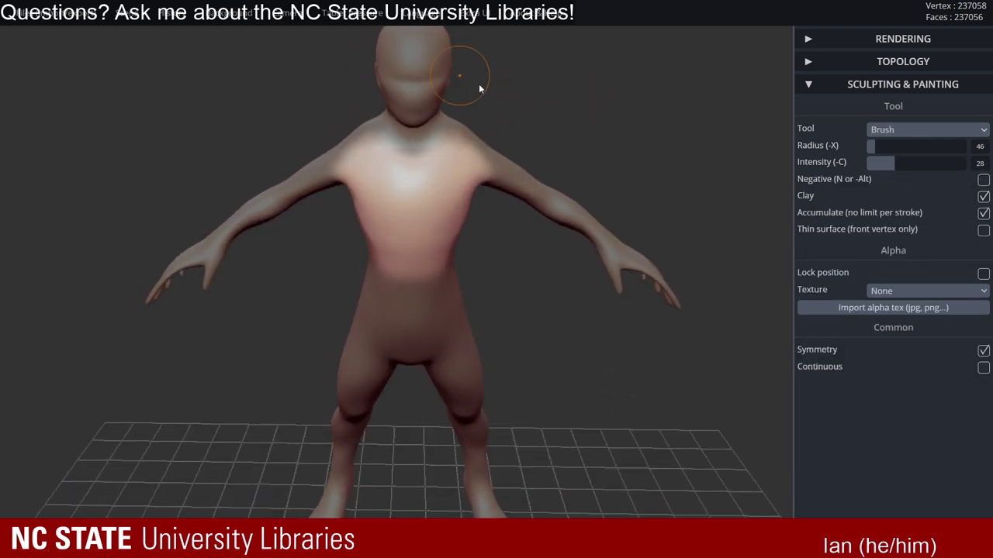
{"action": "key", "text": "ctrl"}
{"action": "mouse_move", "coordinate": [478, 84]}
{"action": "left_mouse_down"}
{"action": "mouse_move", "coordinate": [619, 112]}
{"action": "mouse_move", "coordinate": [543, 133]}
{"action": "left_mouse_up"}
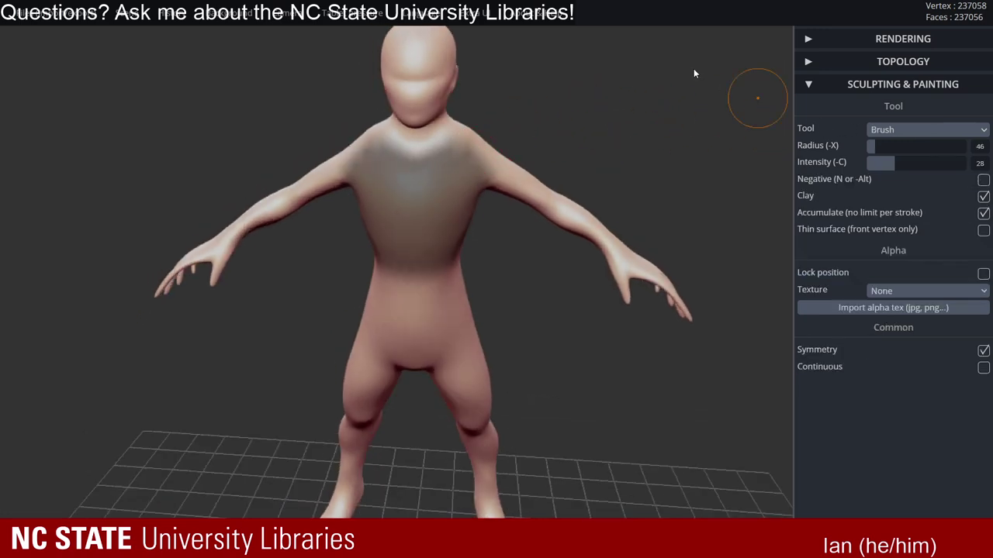
- Clear the mask, paint a new symmetrical mask over the upper chest, and check the mesh density in wireframe
{"action": "left_click_drag", "start_coordinate": [605, 126], "coordinate": [565, 137], "text": "ctrl"}
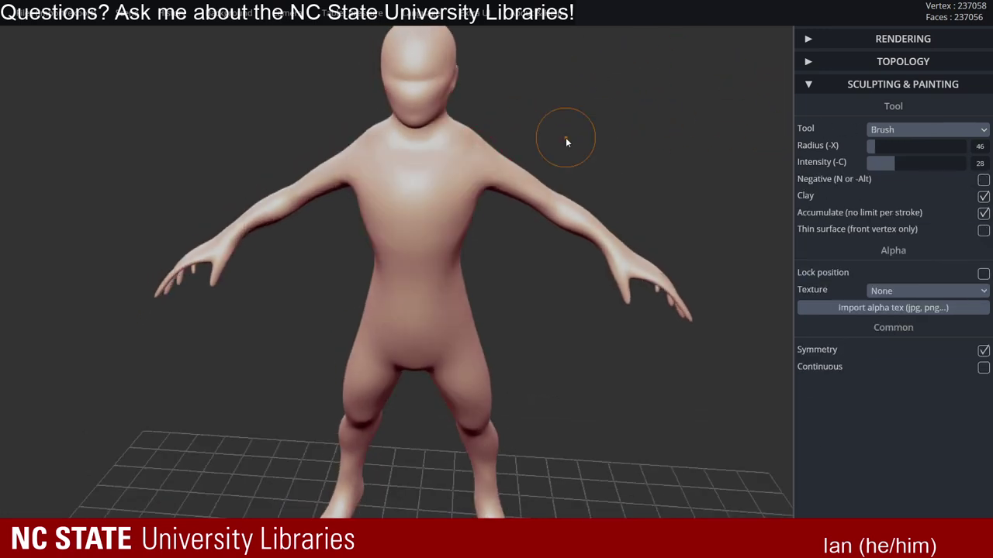
{"action": "mouse_move", "coordinate": [454, 173]}
{"action": "left_mouse_down", "text": "ctrl"}
{"action": "mouse_move", "coordinate": [406, 181]}
{"action": "mouse_move", "coordinate": [371, 174]}
{"action": "mouse_move", "coordinate": [388, 198]}
{"action": "mouse_move", "coordinate": [413, 196]}
{"action": "left_mouse_up", "text": "ctrl"}
{"action": "right_click_drag", "start_coordinate": [419, 195], "coordinate": [549, 183]}
{"action": "mouse_move", "coordinate": [451, 174]}
{"action": "right_mouse_down", "text": "alt"}
{"action": "mouse_move", "coordinate": [468, 202]}
{"action": "mouse_move", "coordinate": [735, 376]}
{"action": "right_mouse_up", "text": "alt"}
{"action": "right_click_drag", "start_coordinate": [420, 213], "coordinate": [586, 314], "text": "ctrl"}
{"action": "key", "text": "w"}
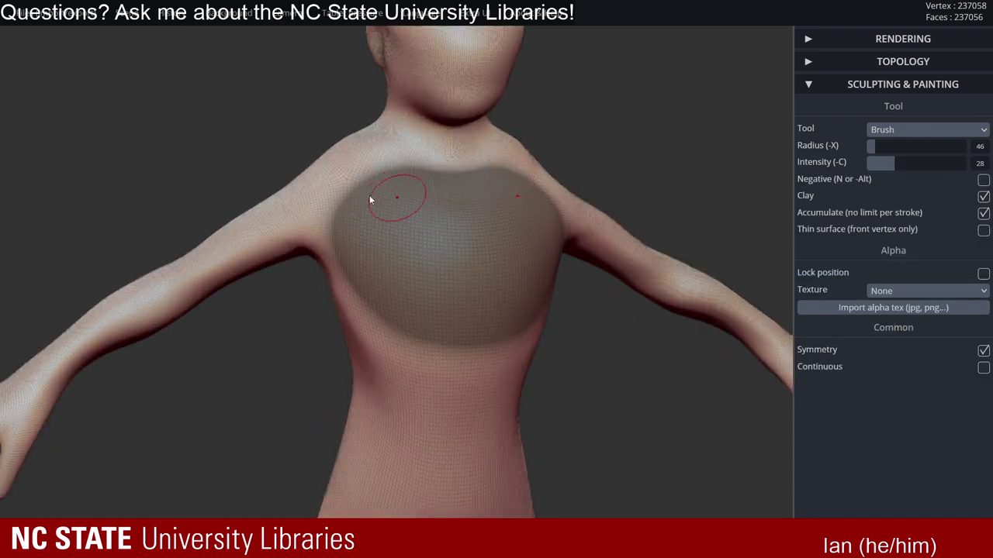
{"action": "key", "text": "w"}
{"action": "right_click_drag", "start_coordinate": [481, 219], "coordinate": [420, 197]}
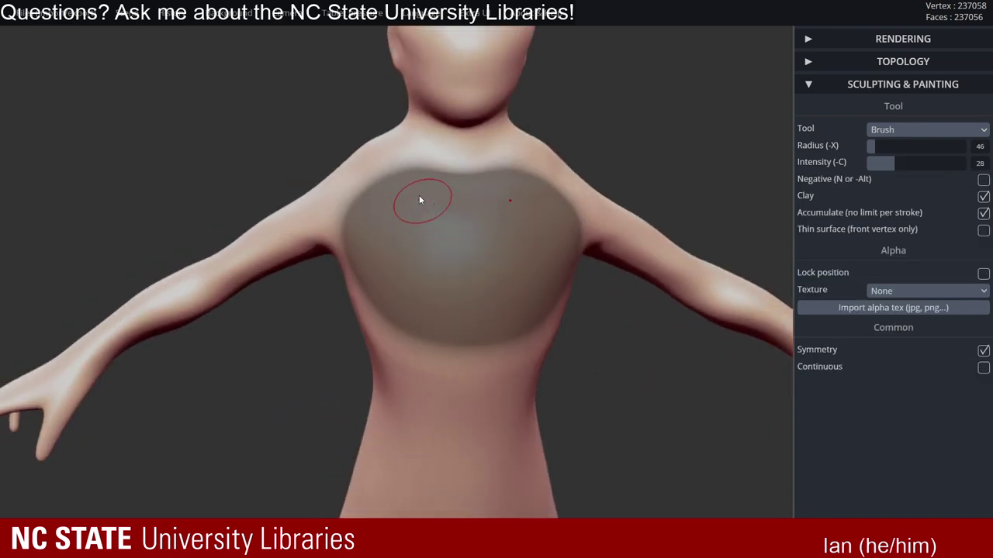
- Extend the symmetrical mask up to the shoulders beside the neck and down over the ribs to the waist
{"action": "mouse_move", "coordinate": [409, 172]}
{"action": "left_mouse_down", "text": "ctrl"}
{"action": "mouse_move", "coordinate": [378, 168]}
{"action": "mouse_move", "coordinate": [376, 196]}
{"action": "left_mouse_up", "text": "ctrl"}
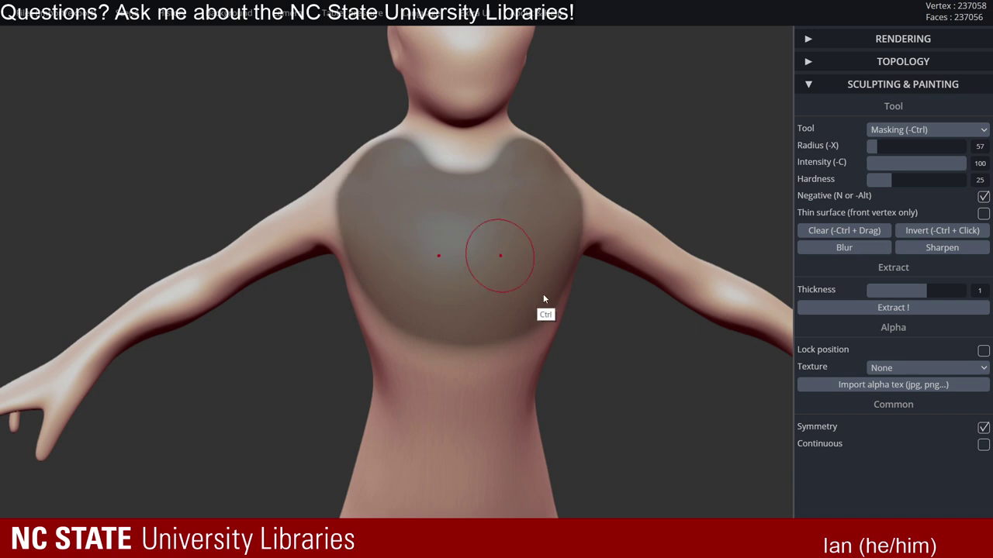
{"action": "mouse_move", "coordinate": [507, 255]}
{"action": "right_mouse_down"}
{"action": "mouse_move", "coordinate": [401, 199]}
{"action": "mouse_move", "coordinate": [485, 215]}
{"action": "mouse_move", "coordinate": [375, 205]}
{"action": "right_mouse_up"}
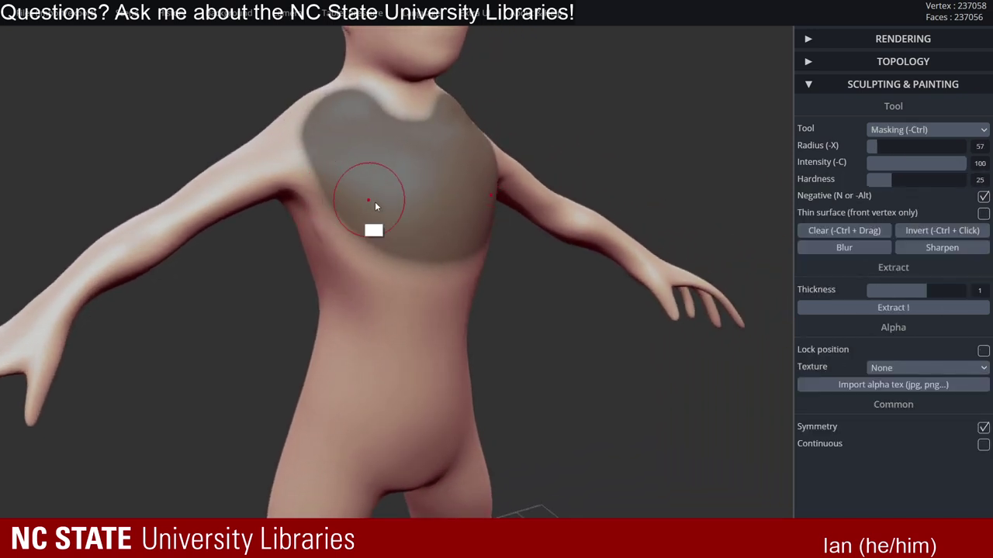
{"action": "mouse_move", "coordinate": [375, 206]}
{"action": "left_mouse_down", "text": "ctrl"}
{"action": "mouse_move", "coordinate": [335, 232]}
{"action": "mouse_move", "coordinate": [382, 268]}
{"action": "mouse_move", "coordinate": [421, 255]}
{"action": "mouse_move", "coordinate": [386, 276]}
{"action": "mouse_move", "coordinate": [355, 271]}
{"action": "mouse_move", "coordinate": [442, 293]}
{"action": "mouse_move", "coordinate": [454, 309]}
{"action": "left_mouse_up", "text": "ctrl"}
{"action": "mouse_move", "coordinate": [565, 275]}
{"action": "right_mouse_down"}
{"action": "mouse_move", "coordinate": [525, 233]}
{"action": "mouse_move", "coordinate": [563, 255]}
{"action": "mouse_move", "coordinate": [517, 233]}
{"action": "mouse_move", "coordinate": [581, 208]}
{"action": "right_mouse_up"}
- Switch to the Masking tool and extract the masked chest area as a separate shell with thickness 1
{"action": "left_click", "coordinate": [892, 129]}
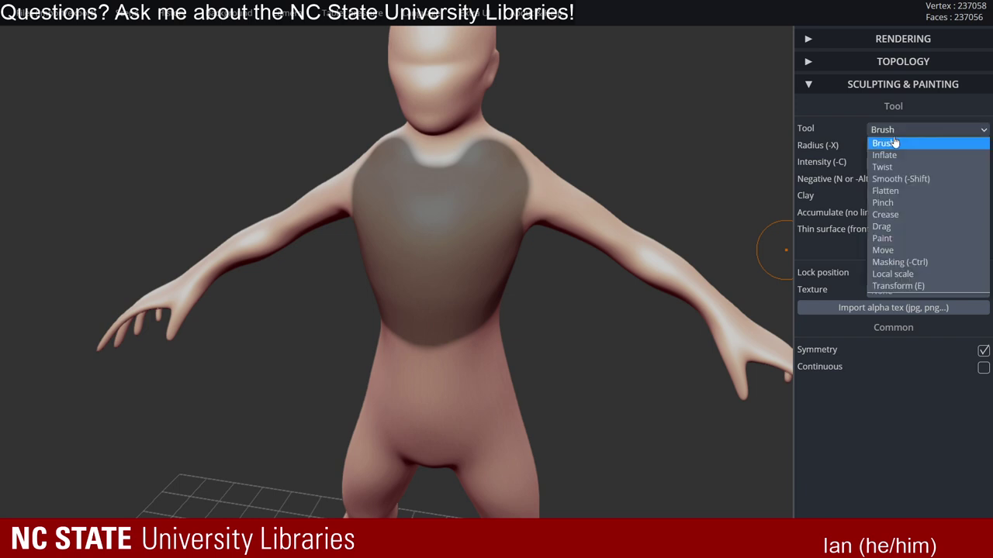
{"action": "left_click", "coordinate": [909, 263]}
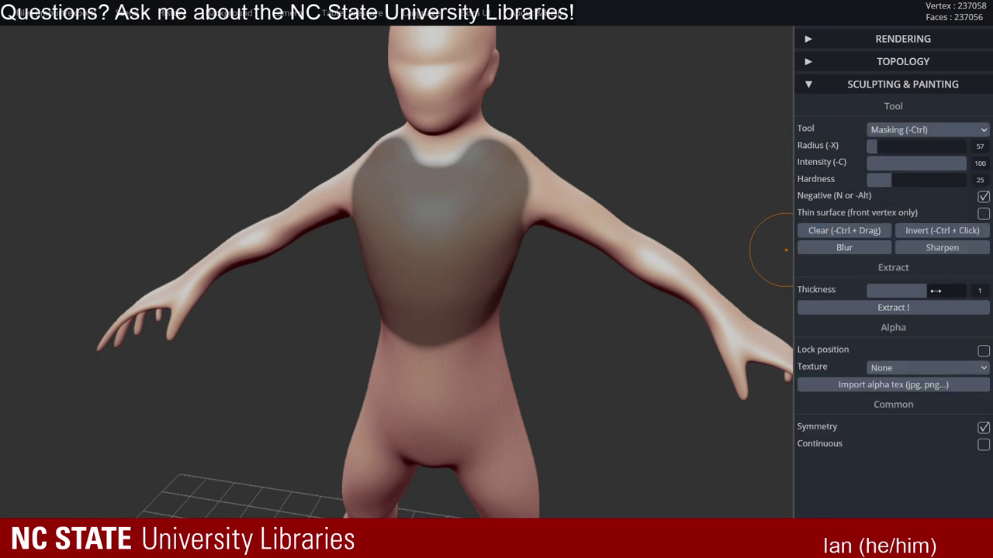
{"action": "right_click_drag", "start_coordinate": [667, 202], "coordinate": [438, 106]}
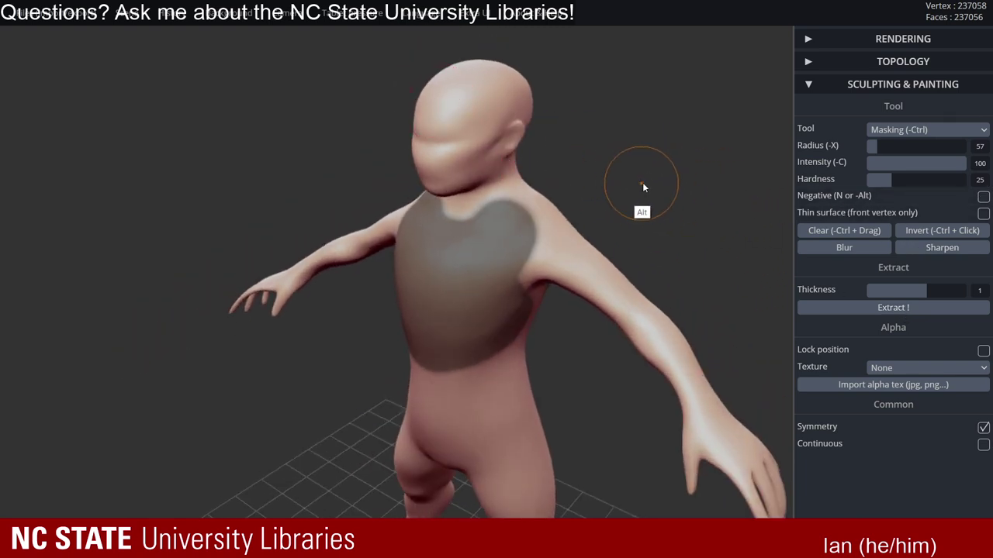
{"action": "mouse_move", "coordinate": [537, 203]}
{"action": "left_mouse_down"}
{"action": "mouse_move", "coordinate": [528, 211]}
{"action": "mouse_move", "coordinate": [535, 241]}
{"action": "left_mouse_up"}
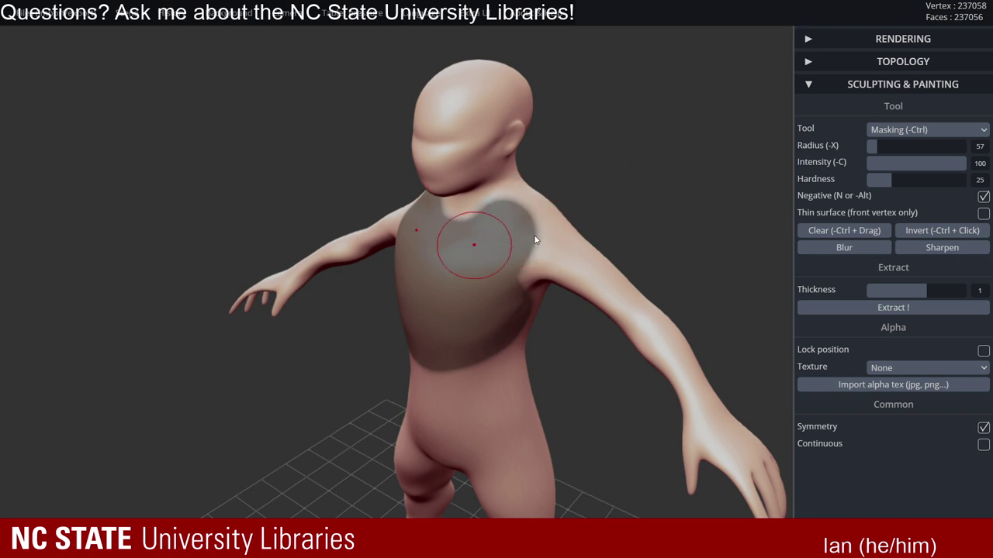
{"action": "left_click", "coordinate": [893, 307]}
- Select the extracted chest shell and voxel-remesh it in quads at resolution 150
{"action": "mouse_move", "coordinate": [609, 210]}
{"action": "left_mouse_down"}
{"action": "mouse_move", "coordinate": [687, 155]}
{"action": "mouse_move", "coordinate": [456, 148]}
{"action": "mouse_move", "coordinate": [480, 219]}
{"action": "mouse_move", "coordinate": [501, 225]}
{"action": "mouse_move", "coordinate": [475, 216]}
{"action": "left_mouse_up"}
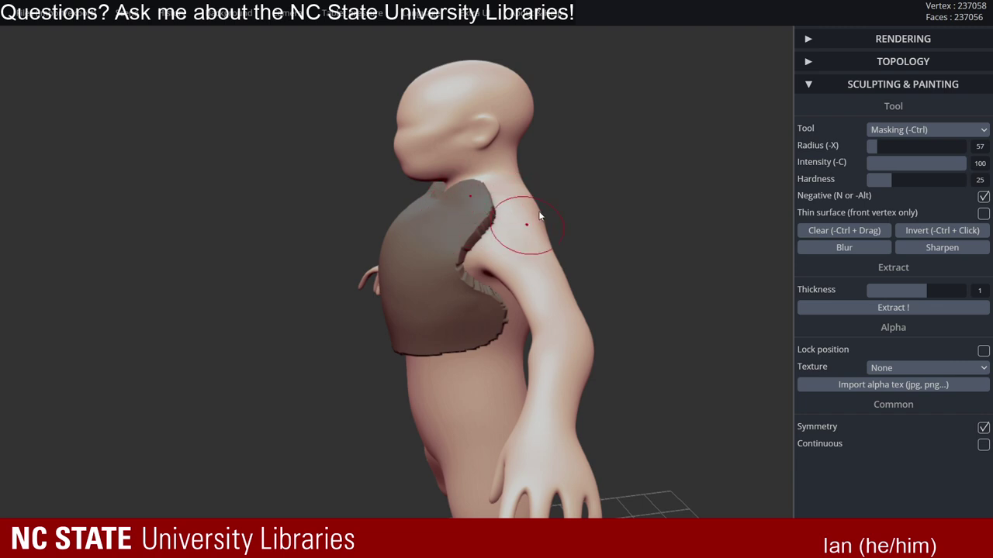
{"action": "left_click_drag", "start_coordinate": [540, 216], "coordinate": [591, 208]}
{"action": "left_click", "coordinate": [447, 217]}
{"action": "right_click_drag", "start_coordinate": [457, 221], "coordinate": [480, 233]}
{"action": "mouse_move", "coordinate": [493, 231]}
{"action": "left_mouse_down", "text": "shift"}
{"action": "mouse_move", "coordinate": [470, 227]}
{"action": "mouse_move", "coordinate": [474, 268]}
{"action": "left_mouse_up", "text": "shift"}
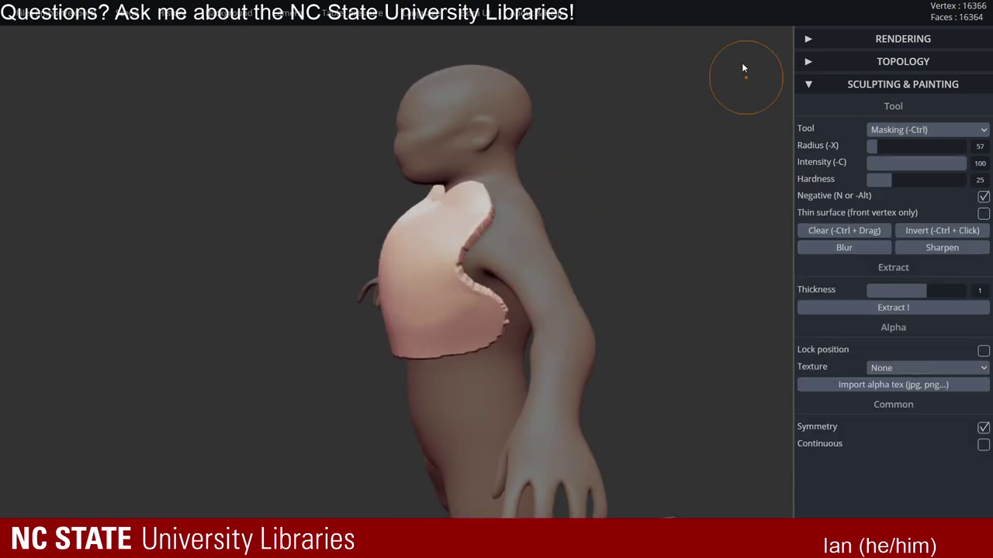
{"action": "right_click_drag", "start_coordinate": [438, 225], "coordinate": [528, 182]}
{"action": "scroll", "coordinate": [528, 181], "scroll_direction": "up", "scroll_amount": 4}
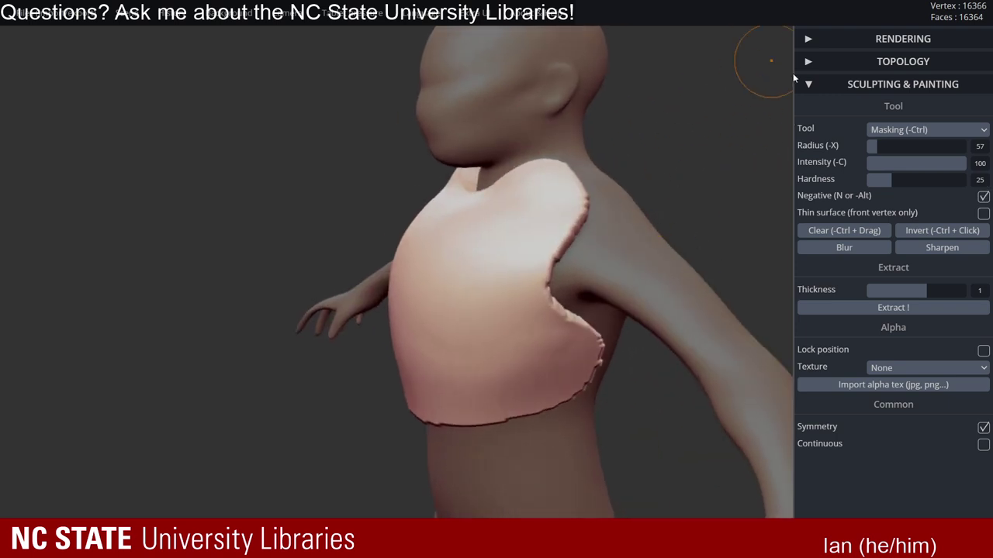
{"action": "left_click", "coordinate": [902, 61]}
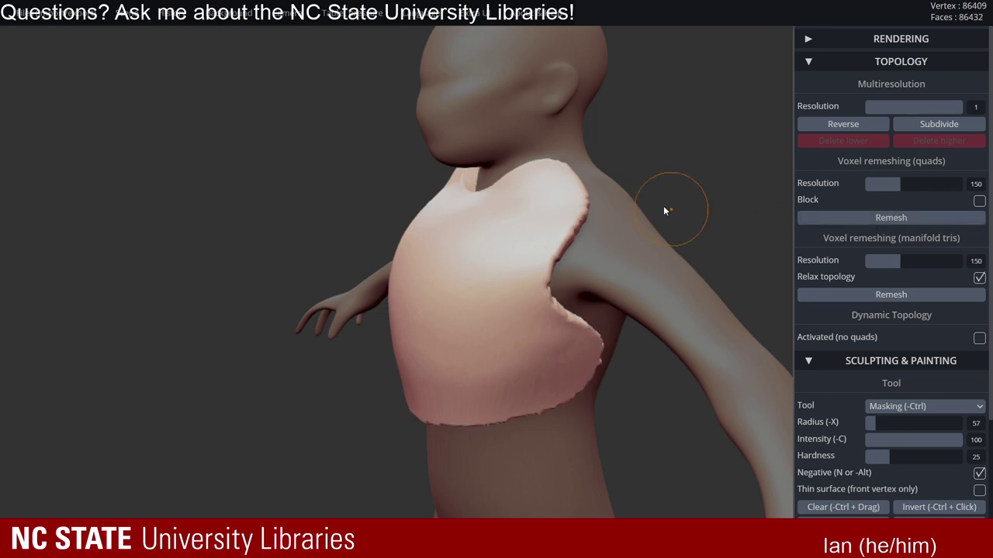
- Set the Smooth intensity to 82 and smooth the jagged edge around the shell's armhole
{"action": "left_click_drag", "start_coordinate": [663, 205], "coordinate": [599, 220]}
{"action": "left_click_drag", "start_coordinate": [540, 235], "coordinate": [557, 233], "text": "shift"}
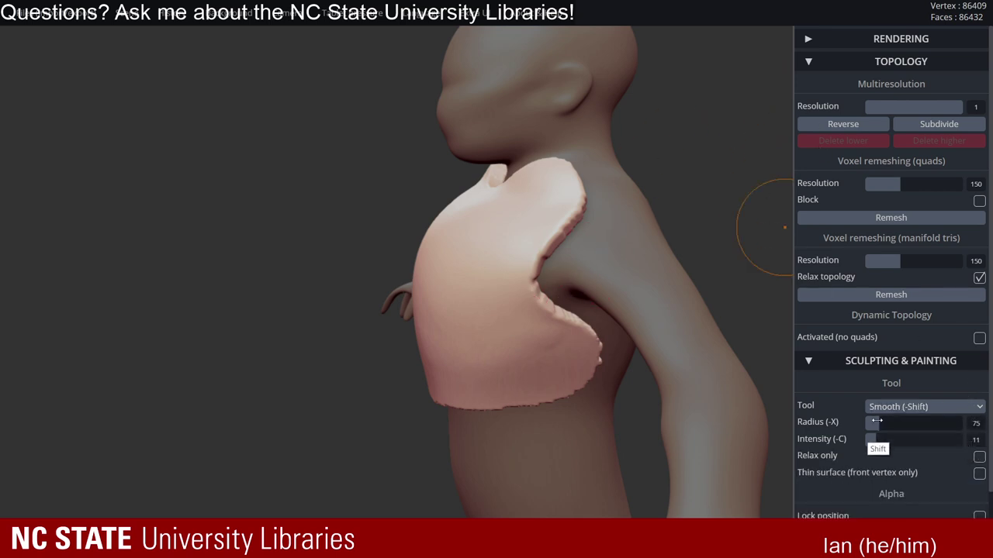
{"action": "left_click_drag", "start_coordinate": [892, 440], "coordinate": [945, 440], "text": "shift"}
{"action": "mouse_move", "coordinate": [540, 265]}
{"action": "left_mouse_down", "text": "shift"}
{"action": "mouse_move", "coordinate": [538, 277]}
{"action": "mouse_move", "coordinate": [560, 203]}
{"action": "left_mouse_up", "text": "shift"}
{"action": "key", "text": "ctrl+z"}
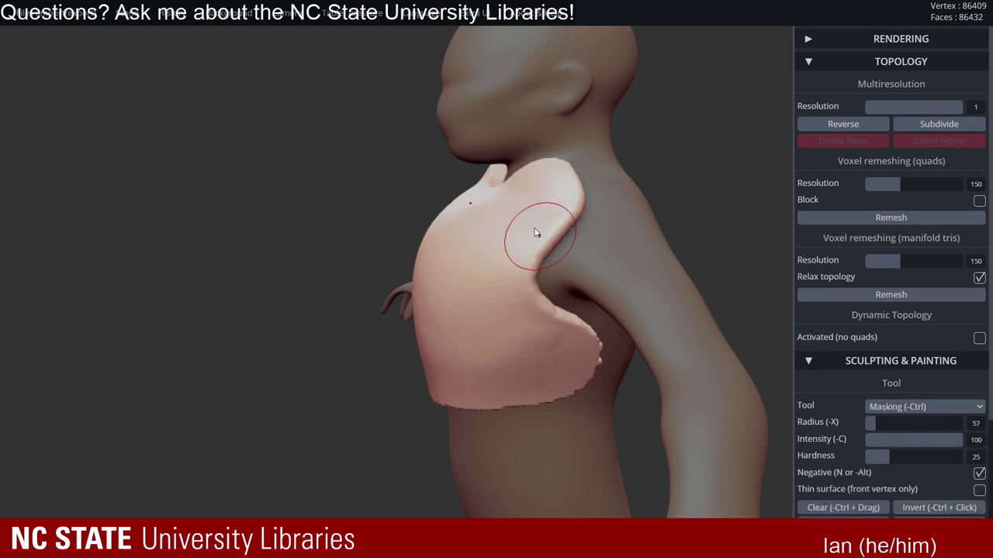
{"action": "mouse_move", "coordinate": [536, 232]}
{"action": "right_mouse_down"}
{"action": "mouse_move", "coordinate": [529, 251]}
{"action": "mouse_move", "coordinate": [521, 226]}
{"action": "mouse_move", "coordinate": [532, 234]}
{"action": "right_mouse_up"}
{"action": "mouse_move", "coordinate": [534, 237]}
{"action": "left_mouse_down", "text": "shift"}
{"action": "mouse_move", "coordinate": [583, 261]}
{"action": "mouse_move", "coordinate": [567, 291]}
{"action": "mouse_move", "coordinate": [527, 260]}
{"action": "left_mouse_up", "text": "shift"}
- Smooth the jagged lower and side edges of the chest shell
{"action": "mouse_move", "coordinate": [524, 265]}
{"action": "right_mouse_down"}
{"action": "mouse_move", "coordinate": [532, 290]}
{"action": "mouse_move", "coordinate": [483, 258]}
{"action": "mouse_move", "coordinate": [442, 194]}
{"action": "mouse_move", "coordinate": [485, 225]}
{"action": "mouse_move", "coordinate": [465, 222]}
{"action": "right_mouse_up"}
{"action": "mouse_move", "coordinate": [466, 222]}
{"action": "left_mouse_down"}
{"action": "mouse_move", "coordinate": [509, 227]}
{"action": "mouse_move", "coordinate": [601, 186]}
{"action": "left_mouse_up"}
{"action": "key", "text": "ctrl+z"}
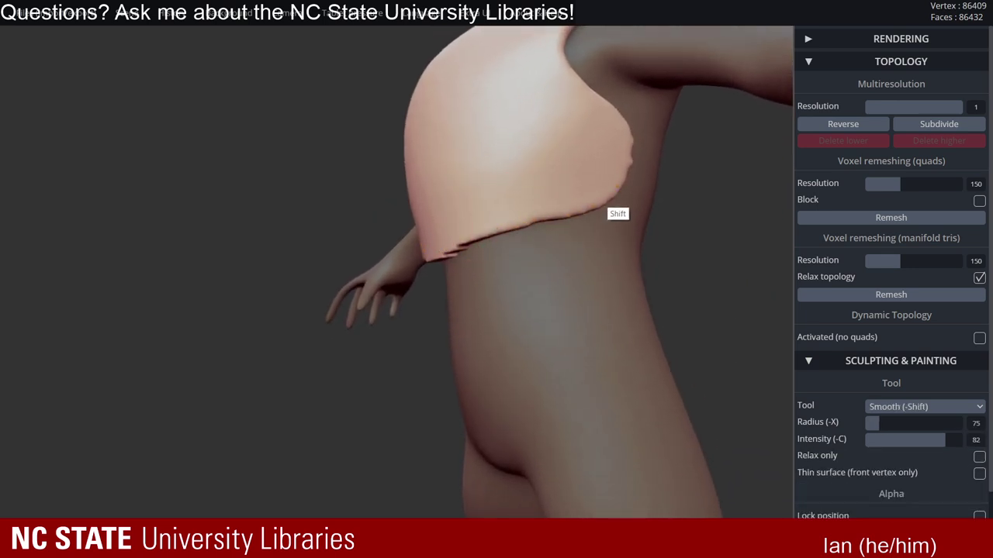
{"action": "mouse_move", "coordinate": [475, 175]}
{"action": "right_mouse_down"}
{"action": "mouse_move", "coordinate": [559, 166]}
{"action": "mouse_move", "coordinate": [593, 176]}
{"action": "right_mouse_up"}
{"action": "mouse_move", "coordinate": [571, 222]}
{"action": "left_mouse_down", "text": "shift"}
{"action": "mouse_move", "coordinate": [585, 232]}
{"action": "mouse_move", "coordinate": [538, 272]}
{"action": "mouse_move", "coordinate": [613, 215]}
{"action": "mouse_move", "coordinate": [659, 228]}
{"action": "left_mouse_up", "text": "shift"}
{"action": "right_click_drag", "start_coordinate": [659, 228], "coordinate": [397, 222]}
{"action": "mouse_move", "coordinate": [410, 239]}
{"action": "left_mouse_down", "text": "shift"}
{"action": "mouse_move", "coordinate": [388, 310]}
{"action": "mouse_move", "coordinate": [373, 318]}
{"action": "mouse_move", "coordinate": [379, 302]}
{"action": "left_mouse_up", "text": "shift"}
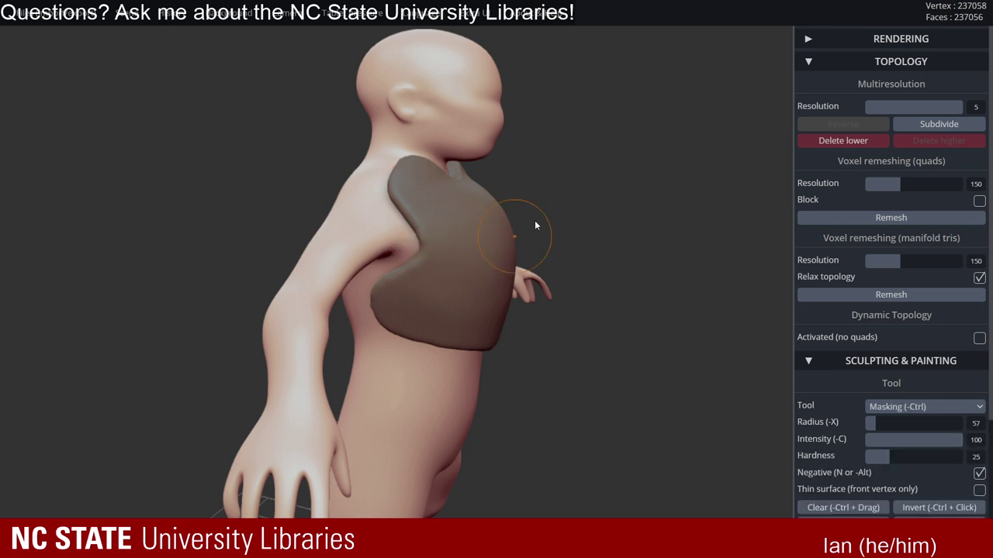
- Inspect the shell on the body from the front, and undo its smoothing, remeshing and extraction
{"action": "left_click_drag", "start_coordinate": [605, 220], "coordinate": [501, 141]}
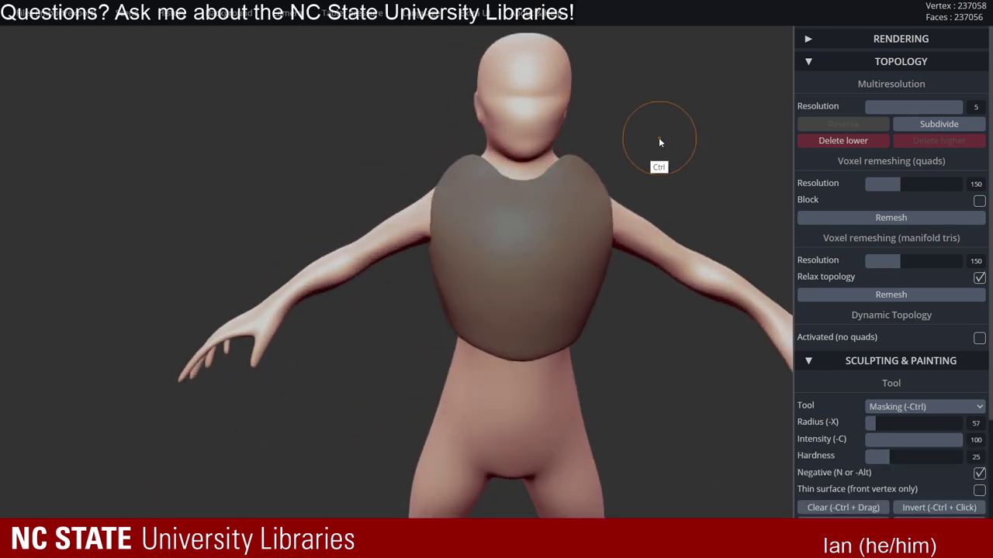
{"action": "left_click_drag", "start_coordinate": [689, 102], "coordinate": [587, 108], "text": "alt"}
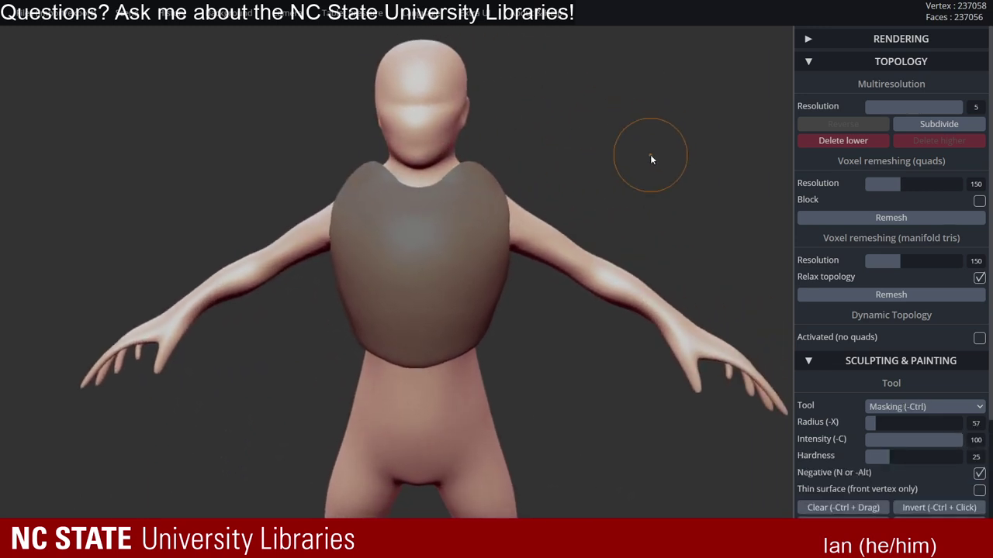
{"action": "key", "text": "ctrl+z"}
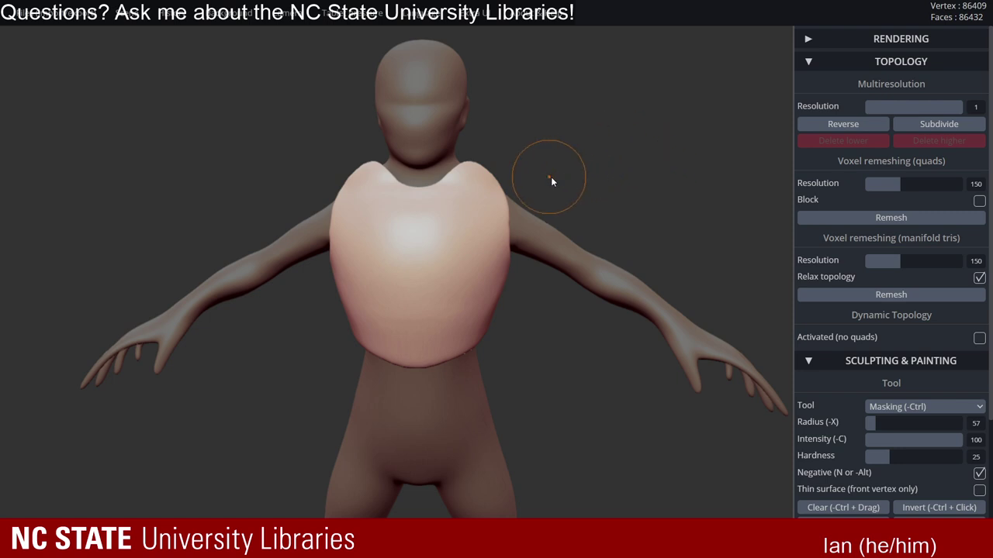
{"action": "key", "text": "ctrl+z"}
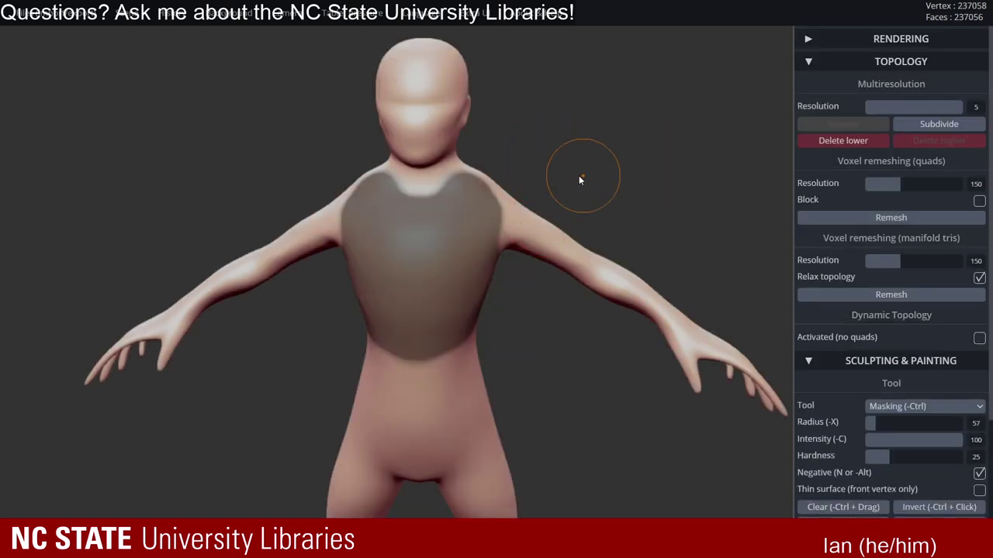
- Inspect the masked torso from several sides and clear the mask from the body
{"action": "left_click_drag", "start_coordinate": [579, 176], "coordinate": [468, 92]}
{"action": "scroll", "coordinate": [440, 173], "scroll_direction": "up", "scroll_amount": 2}
{"action": "left_click_drag", "start_coordinate": [539, 172], "coordinate": [539, 121]}
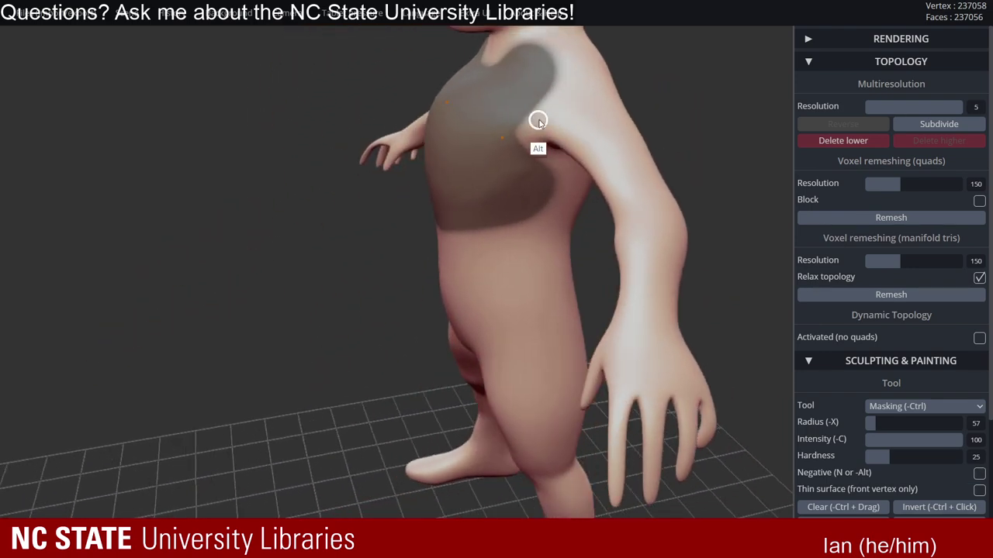
{"action": "right_click_drag", "start_coordinate": [538, 121], "coordinate": [555, 104]}
{"action": "scroll", "coordinate": [698, 64], "scroll_direction": "up", "scroll_amount": 1}
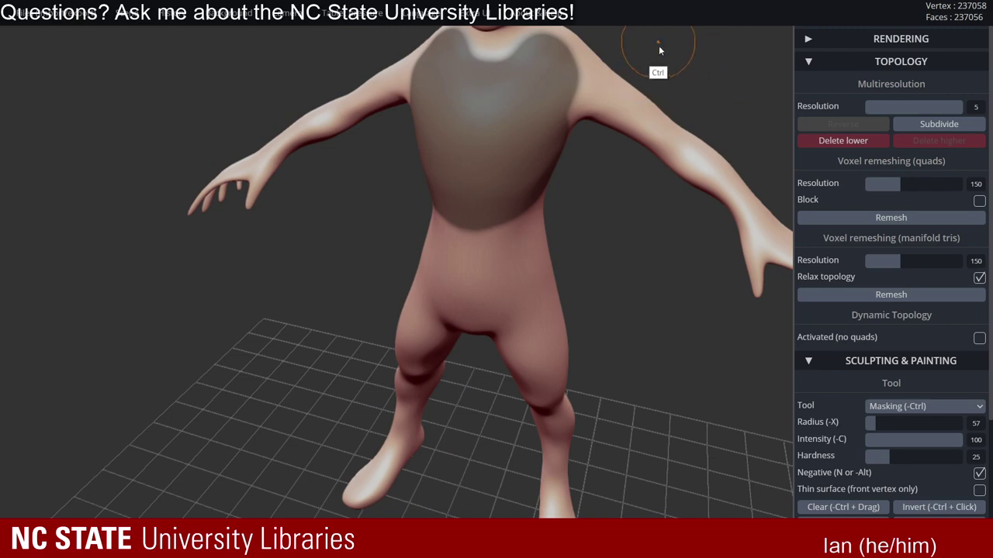
{"action": "left_click_drag", "start_coordinate": [659, 47], "coordinate": [539, 127]}
{"action": "left_click_drag", "start_coordinate": [622, 207], "coordinate": [609, 54]}
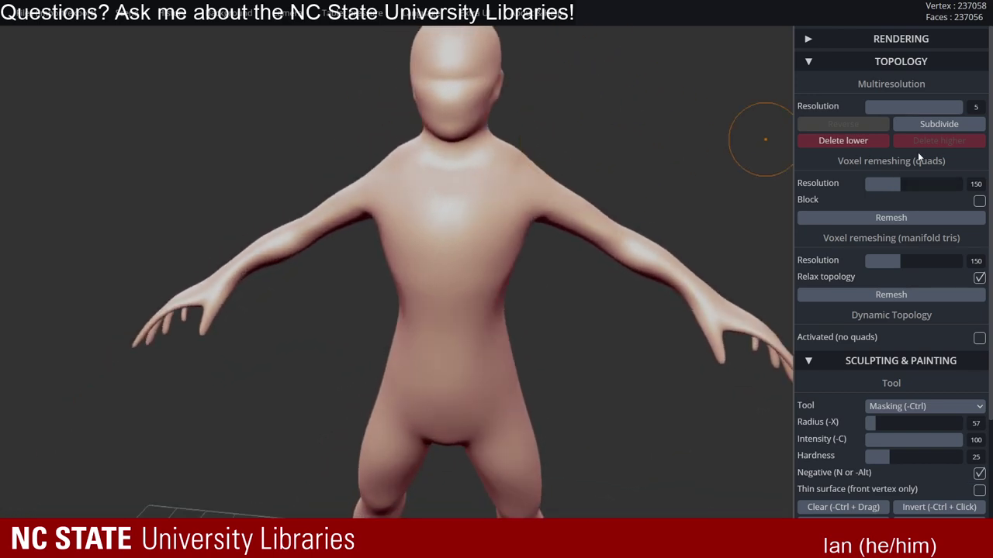
- Switch to the Brush tool, set its radius to 48, and sculpt the chest muscles symmetrically along the lower ribcage
{"action": "left_click", "coordinate": [907, 62]}
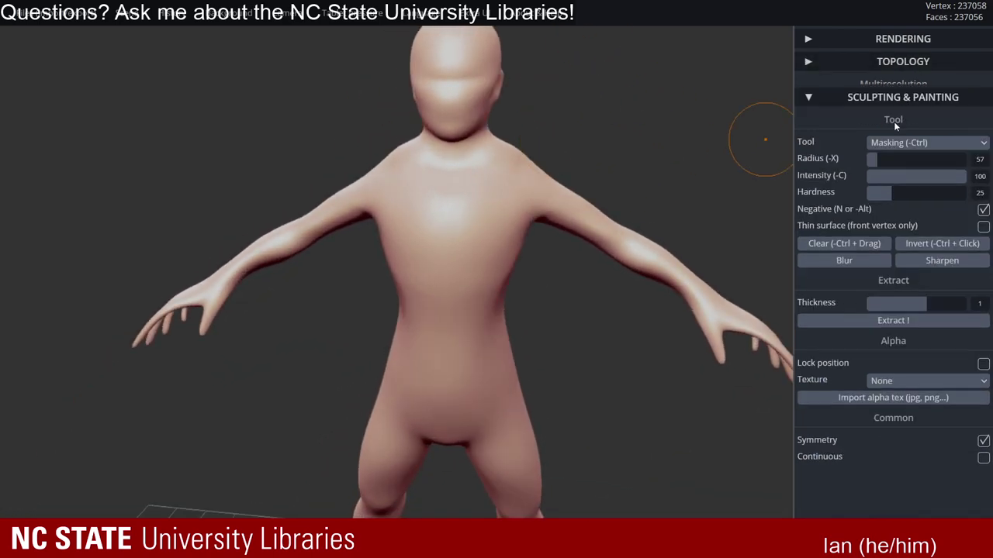
{"action": "left_click", "coordinate": [903, 131]}
{"action": "left_click", "coordinate": [919, 143]}
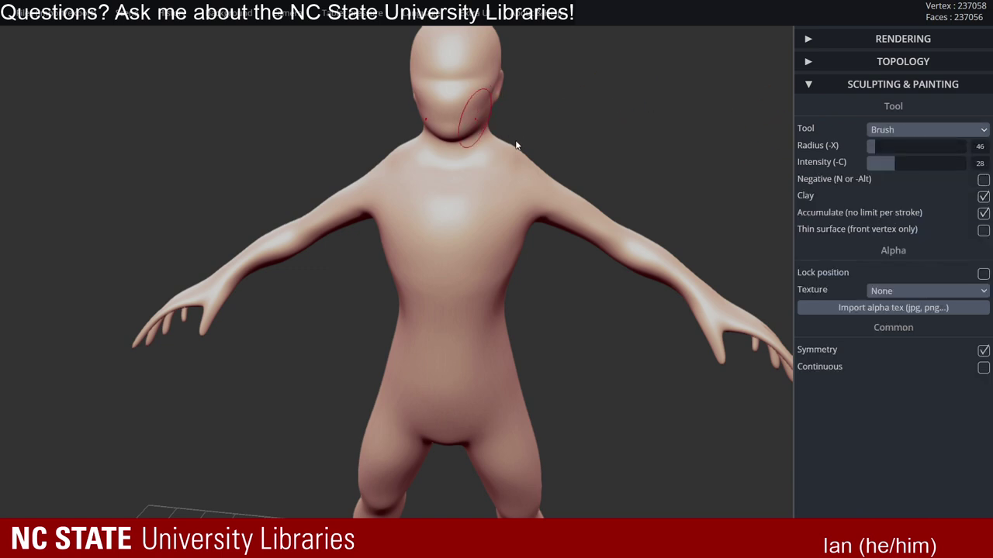
{"action": "left_click_drag", "start_coordinate": [509, 145], "coordinate": [543, 106], "text": "alt"}
{"action": "right_click_drag", "start_coordinate": [480, 187], "coordinate": [489, 241]}
{"action": "key", "text": "x"}
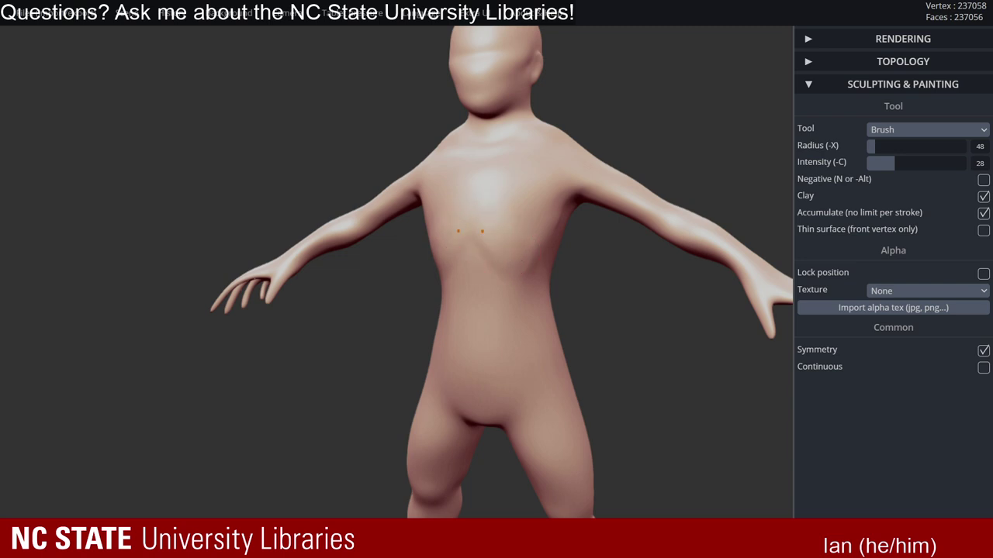
{"action": "right_click_drag", "start_coordinate": [539, 269], "coordinate": [563, 277]}
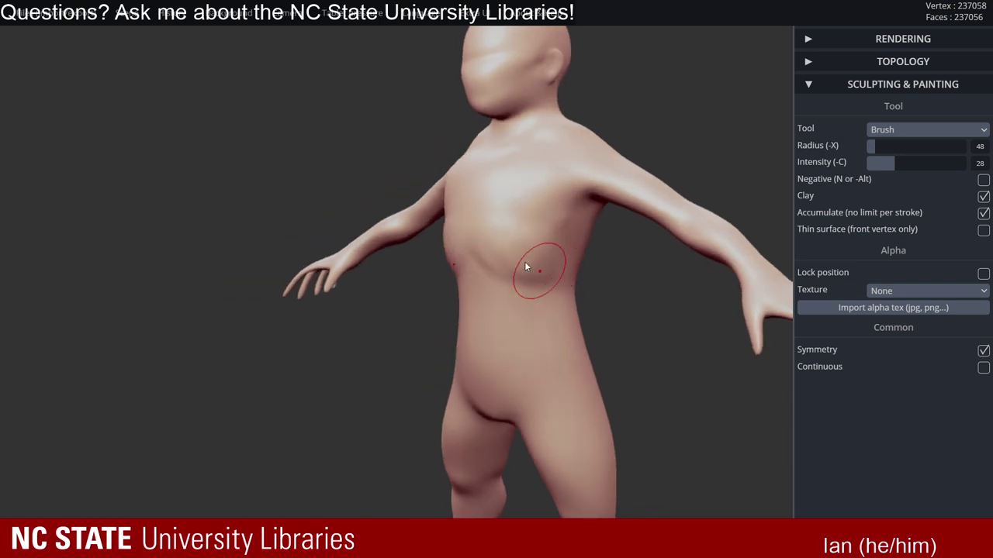
- Build up the lower outer part of both chest muscles with Brush strokes and smooth them
{"action": "left_click_drag", "start_coordinate": [500, 250], "coordinate": [548, 271]}
{"action": "left_click_drag", "start_coordinate": [527, 229], "coordinate": [519, 229]}
{"action": "right_click_drag", "start_coordinate": [511, 239], "coordinate": [547, 253]}
{"action": "mouse_move", "coordinate": [527, 239]}
{"action": "left_mouse_down", "text": "shift"}
{"action": "mouse_move", "coordinate": [541, 242]}
{"action": "mouse_move", "coordinate": [535, 234]}
{"action": "left_mouse_up", "text": "shift"}
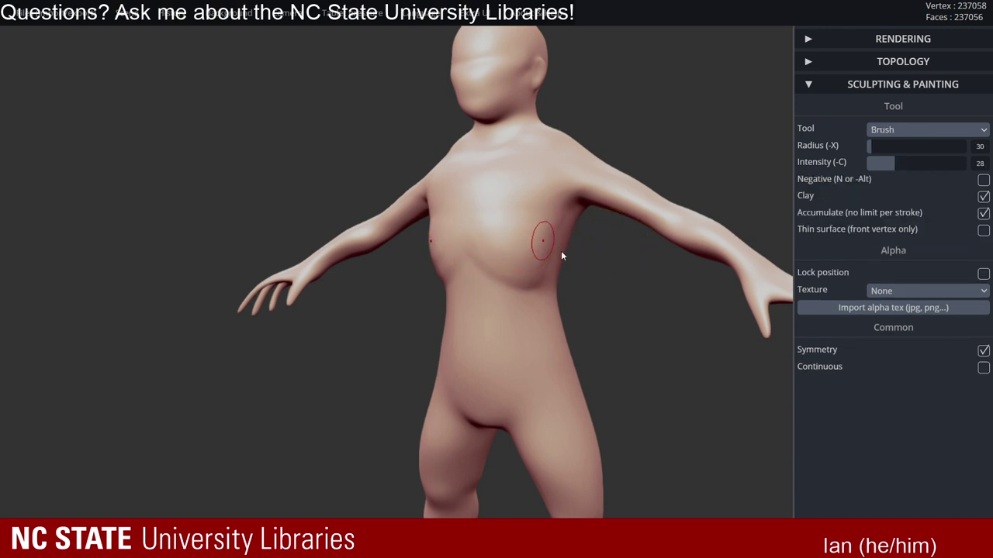
- Switch to the Move tool, try pushing in the upper chest from the side, and undo the stroke
{"action": "mouse_move", "coordinate": [561, 253]}
{"action": "right_mouse_down"}
{"action": "mouse_move", "coordinate": [528, 241]}
{"action": "mouse_move", "coordinate": [540, 270]}
{"action": "right_mouse_up"}
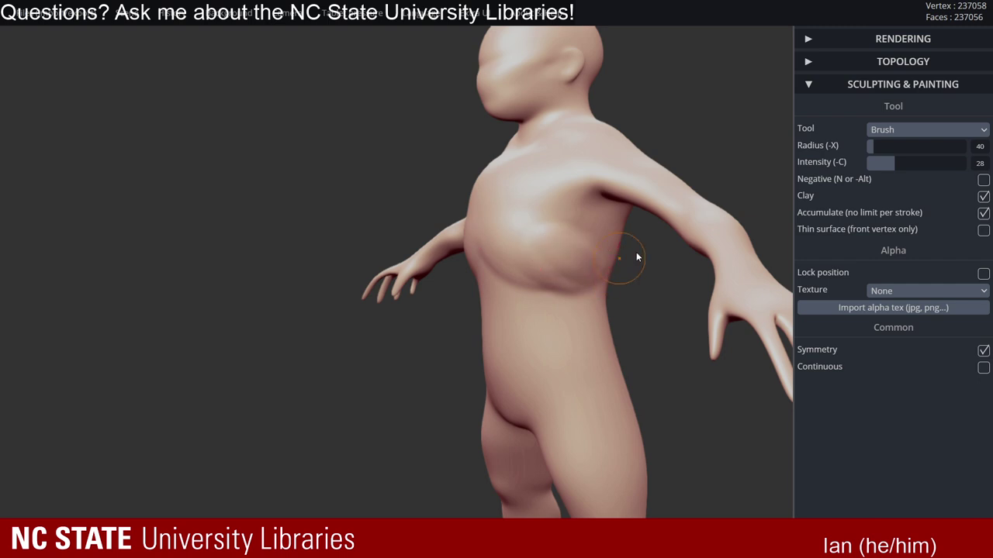
{"action": "right_click_drag", "start_coordinate": [636, 254], "coordinate": [757, 145]}
{"action": "left_click", "coordinate": [921, 132]}
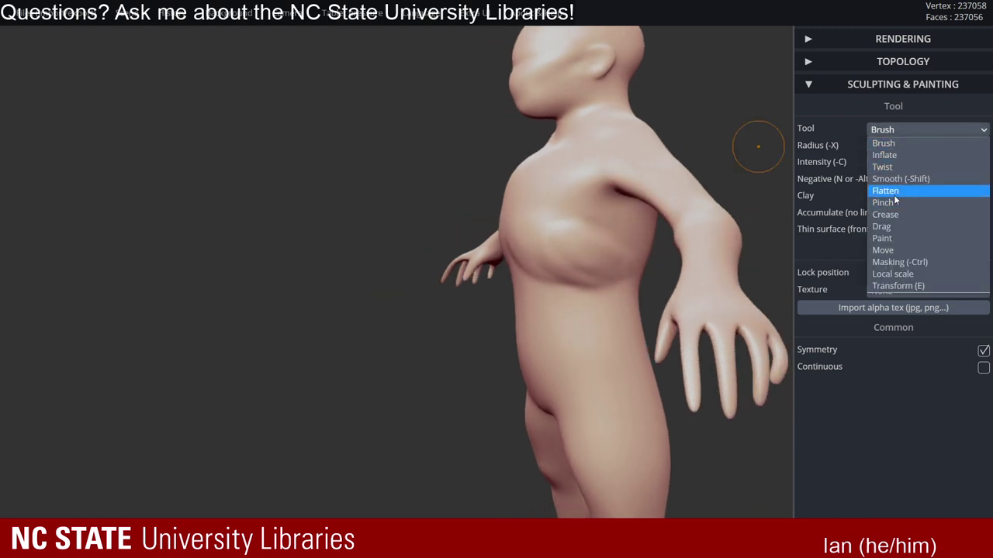
{"action": "left_click", "coordinate": [882, 249]}
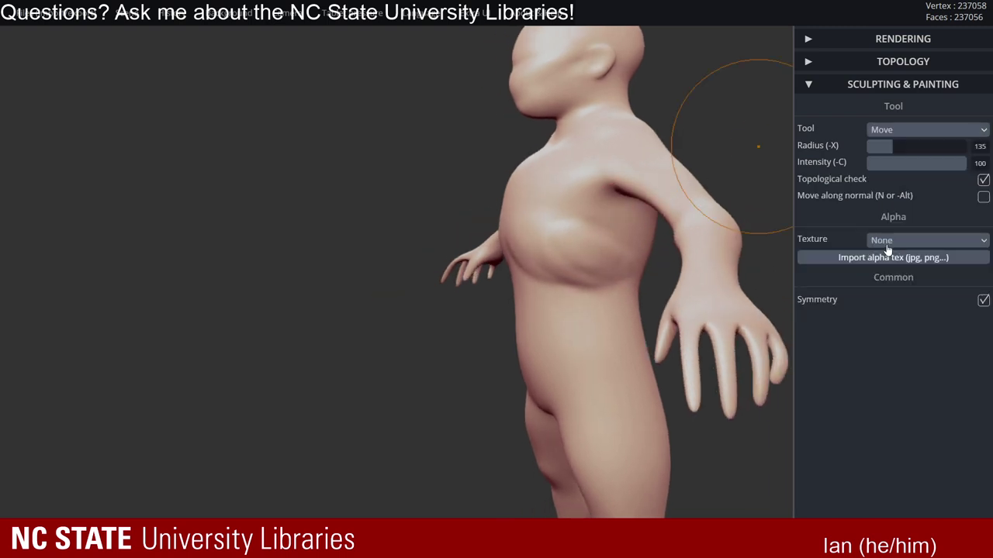
{"action": "mouse_move", "coordinate": [497, 207]}
{"action": "right_mouse_down"}
{"action": "mouse_move", "coordinate": [505, 213]}
{"action": "mouse_move", "coordinate": [508, 183]}
{"action": "right_mouse_up"}
{"action": "key", "text": "x"}
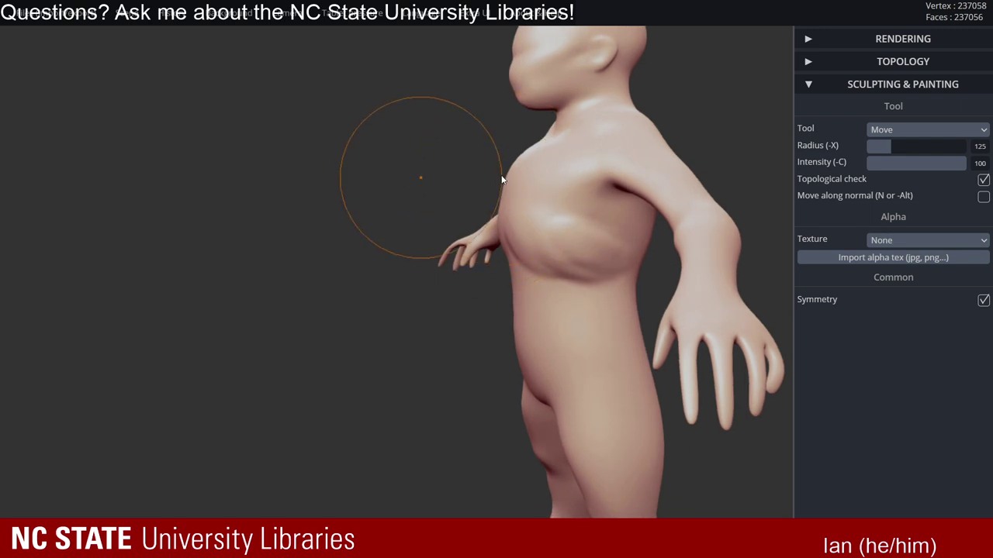
{"action": "left_click_drag", "start_coordinate": [518, 169], "coordinate": [533, 172]}
{"action": "key", "text": "ctrl+z"}
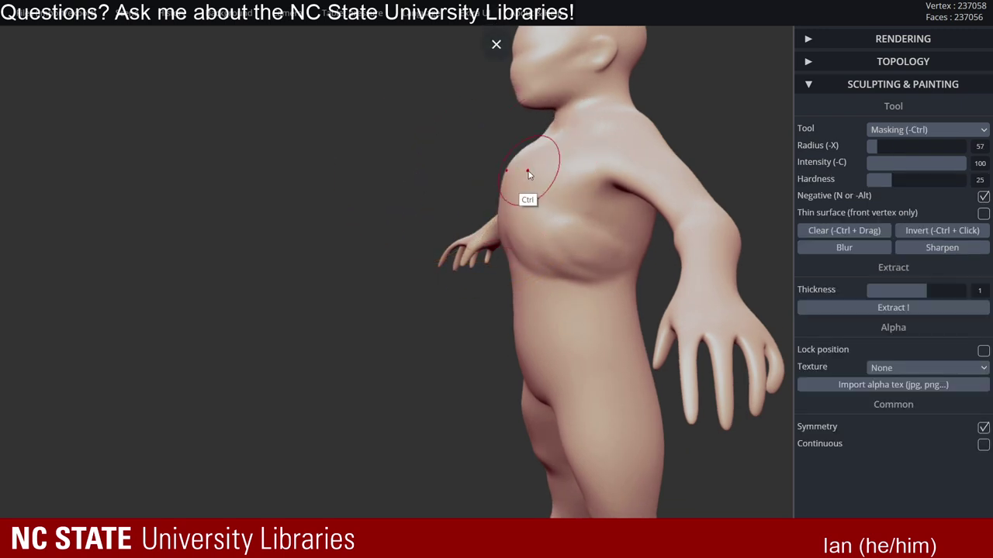
- Lower the multiresolution level to 3 and push in the upper chest with the Move tool at radius 99
{"action": "left_click", "coordinate": [902, 61]}
{"action": "left_click_drag", "start_coordinate": [961, 107], "coordinate": [913, 106]}
{"action": "key", "text": "x"}
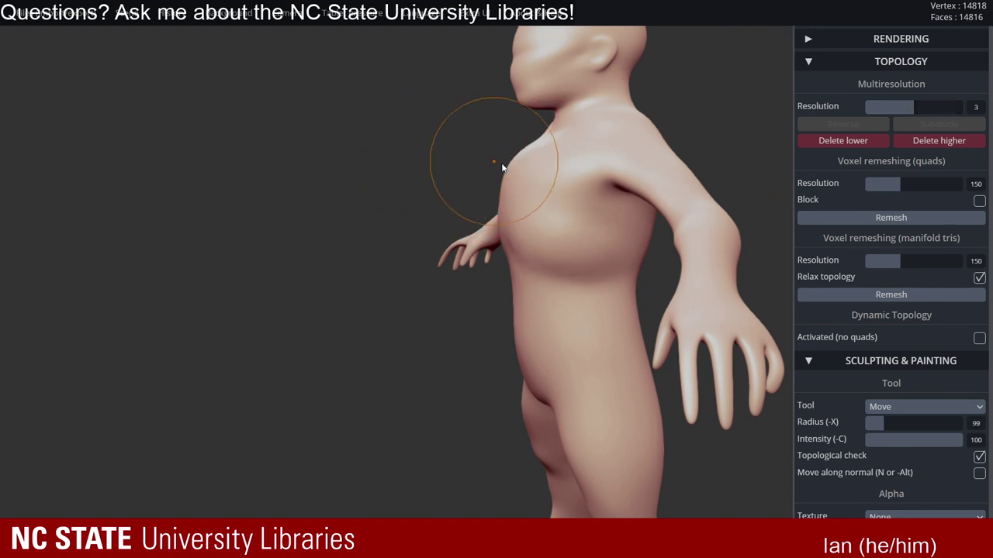
{"action": "left_click_drag", "start_coordinate": [509, 163], "coordinate": [526, 164]}
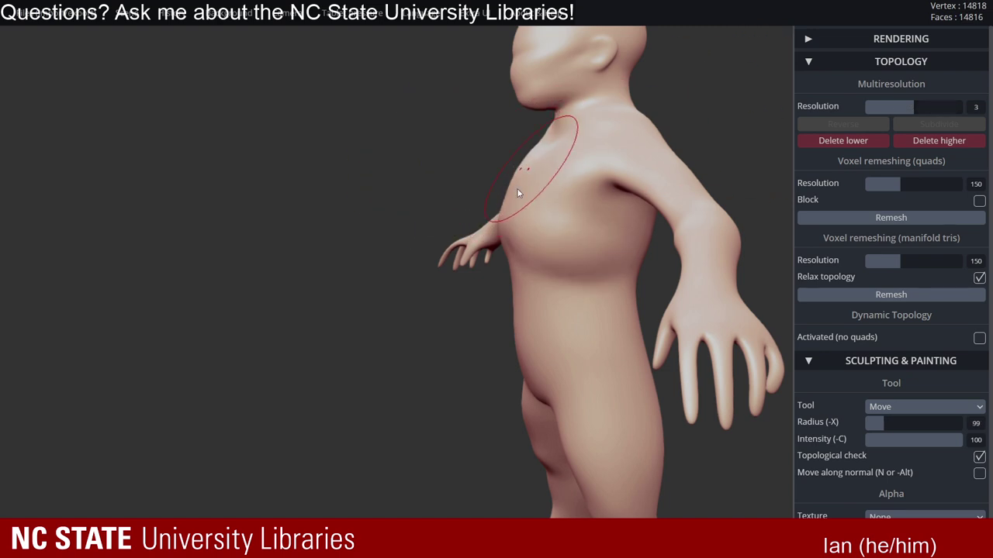
- Pull in the bulging sides of the lower ribcage symmetrically with the Move tool
{"action": "right_click_drag", "start_coordinate": [518, 193], "coordinate": [560, 194]}
{"action": "key", "text": "shift"}
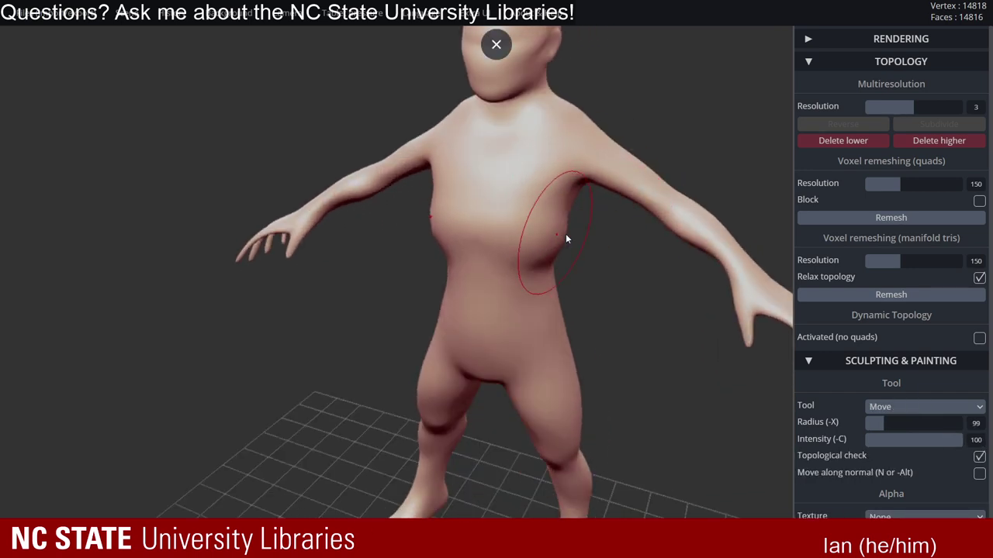
{"action": "mouse_move", "coordinate": [565, 234]}
{"action": "right_mouse_down"}
{"action": "mouse_move", "coordinate": [564, 210]}
{"action": "mouse_move", "coordinate": [544, 190]}
{"action": "right_mouse_up"}
{"action": "key", "text": "ctrl"}
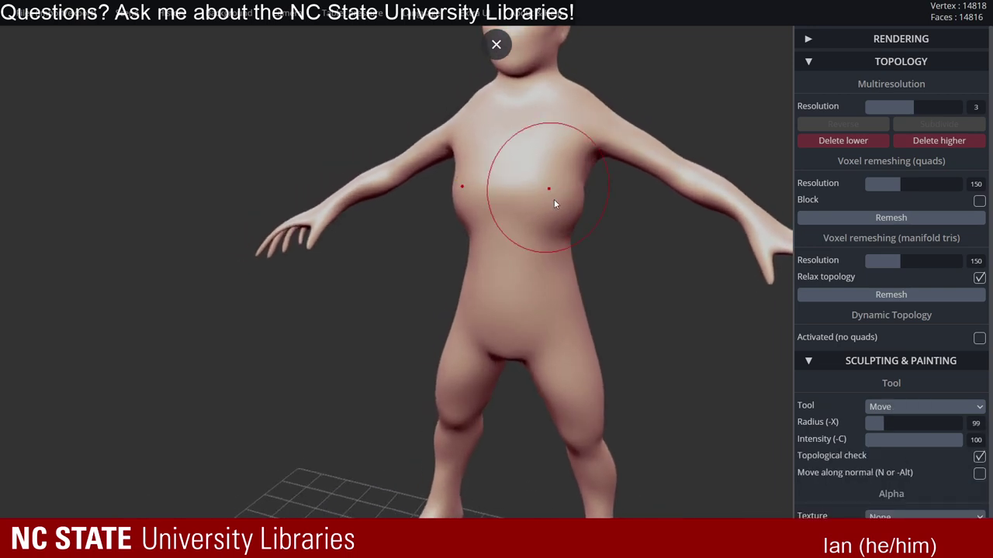
{"action": "left_click_drag", "start_coordinate": [585, 204], "coordinate": [581, 205]}
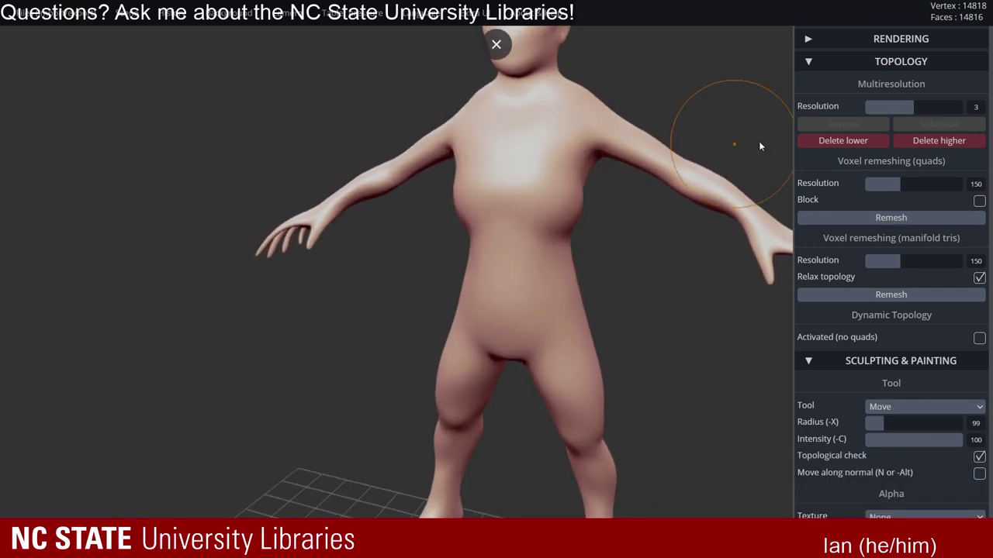
{"action": "right_click_drag", "start_coordinate": [589, 178], "coordinate": [877, 73]}
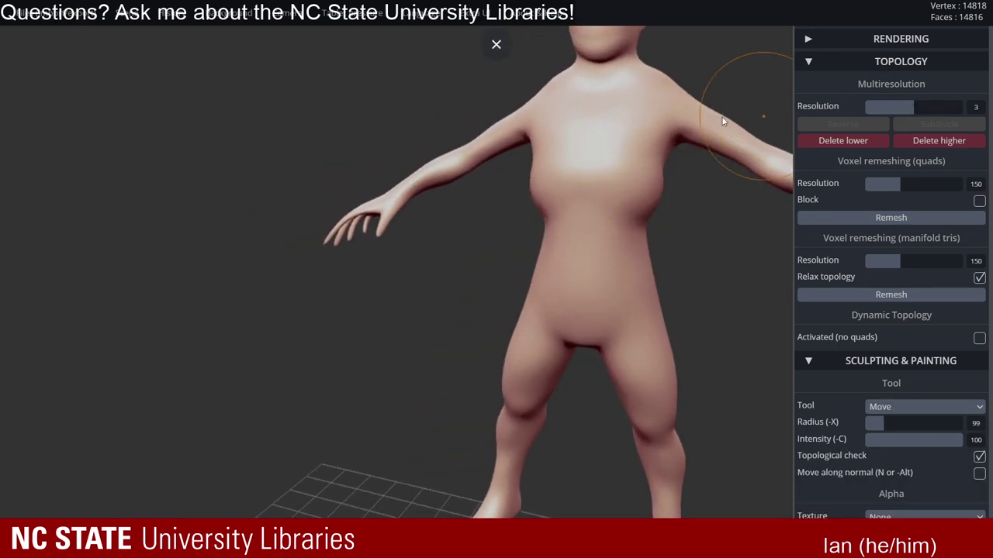
{"action": "mouse_move", "coordinate": [722, 117]}
{"action": "right_mouse_down"}
{"action": "mouse_move", "coordinate": [584, 194]}
{"action": "mouse_move", "coordinate": [658, 187]}
{"action": "mouse_move", "coordinate": [671, 206]}
{"action": "mouse_move", "coordinate": [606, 221]}
{"action": "mouse_move", "coordinate": [693, 231]}
{"action": "mouse_move", "coordinate": [670, 217]}
{"action": "mouse_move", "coordinate": [640, 268]}
{"action": "mouse_move", "coordinate": [470, 206]}
{"action": "mouse_move", "coordinate": [777, 197]}
{"action": "right_mouse_up"}
{"action": "key", "text": "shift"}
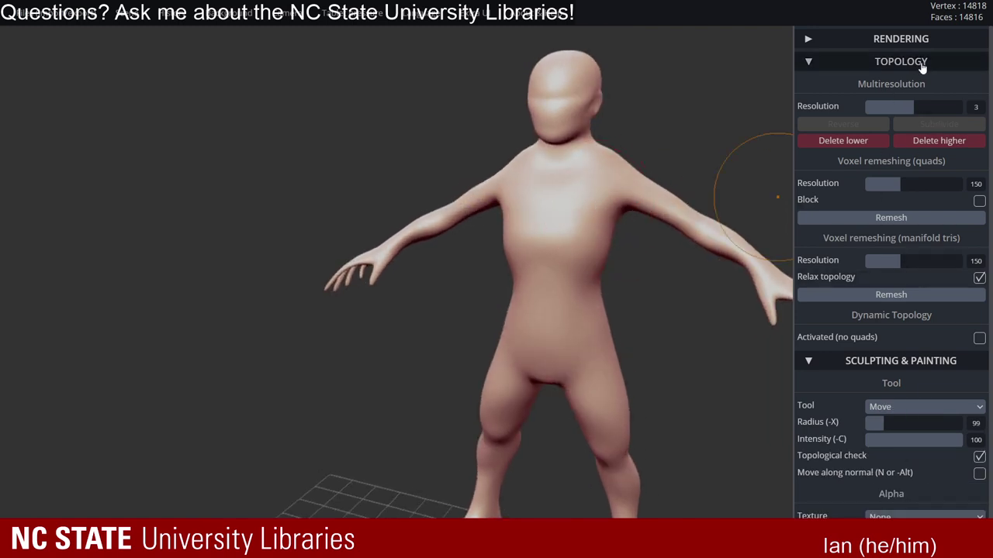
- Reshape the sides of the torso below the armpits with the Move tool at radius 96
{"action": "left_click", "coordinate": [901, 62]}
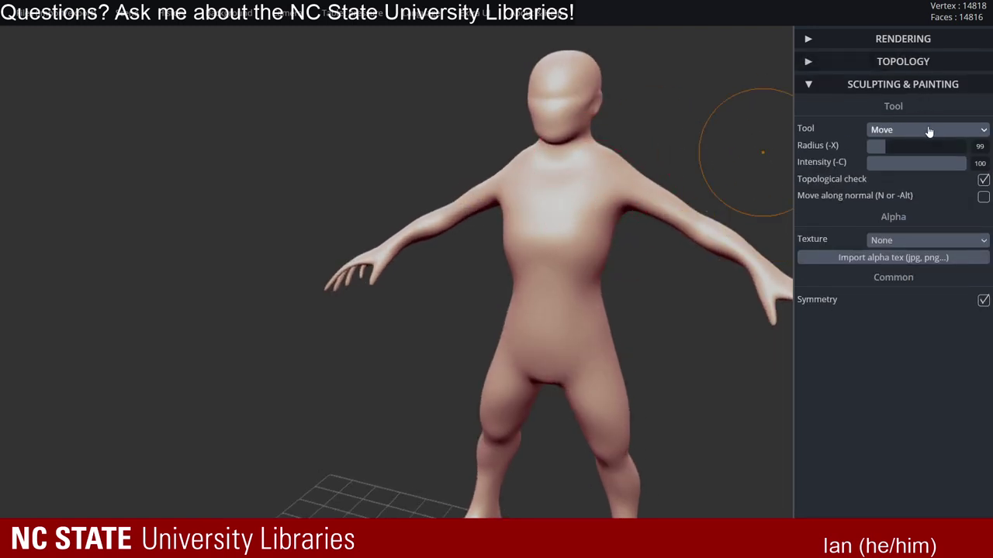
{"action": "left_click", "coordinate": [929, 130]}
{"action": "left_click", "coordinate": [908, 143]}
{"action": "mouse_move", "coordinate": [795, 153]}
{"action": "right_mouse_down", "text": "ctrl"}
{"action": "mouse_move", "coordinate": [647, 160]}
{"action": "mouse_move", "coordinate": [549, 199]}
{"action": "mouse_move", "coordinate": [527, 193]}
{"action": "mouse_move", "coordinate": [504, 252]}
{"action": "right_mouse_up", "text": "ctrl"}
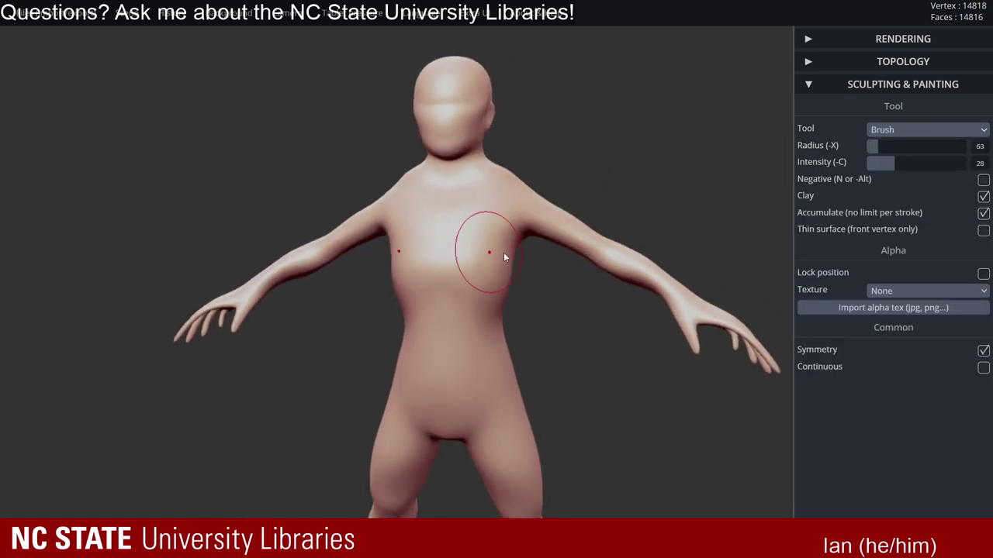
{"action": "left_click", "coordinate": [909, 132]}
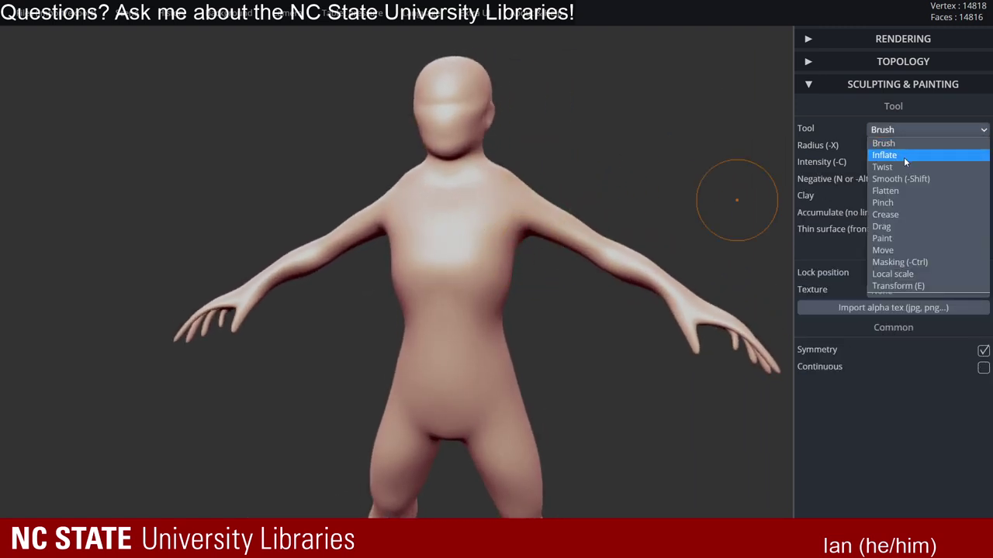
{"action": "left_click", "coordinate": [897, 246]}
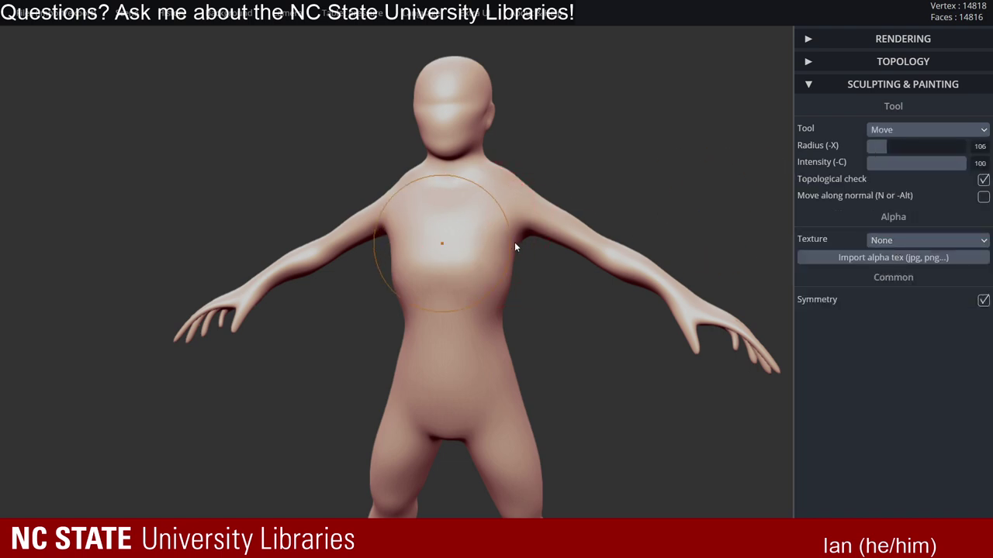
{"action": "right_click_drag", "start_coordinate": [466, 262], "coordinate": [513, 269]}
{"action": "key", "text": "x"}
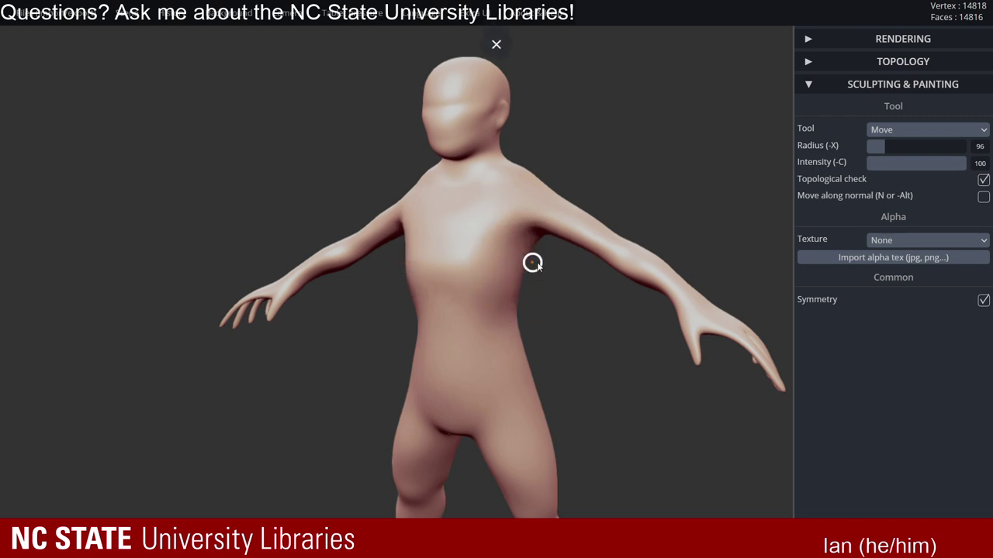
{"action": "left_click_drag", "start_coordinate": [532, 262], "coordinate": [615, 241]}
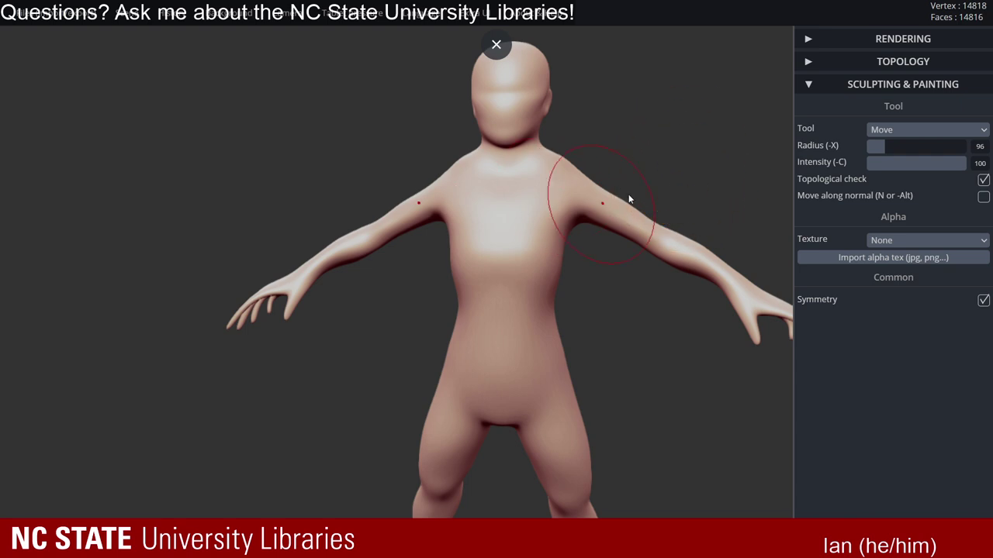
- Adjust the shape of both upper arms near the shoulders with the Move tool and check it from several angles
{"action": "left_click_drag", "start_coordinate": [639, 192], "coordinate": [634, 204]}
{"action": "right_click_drag", "start_coordinate": [606, 230], "coordinate": [592, 221]}
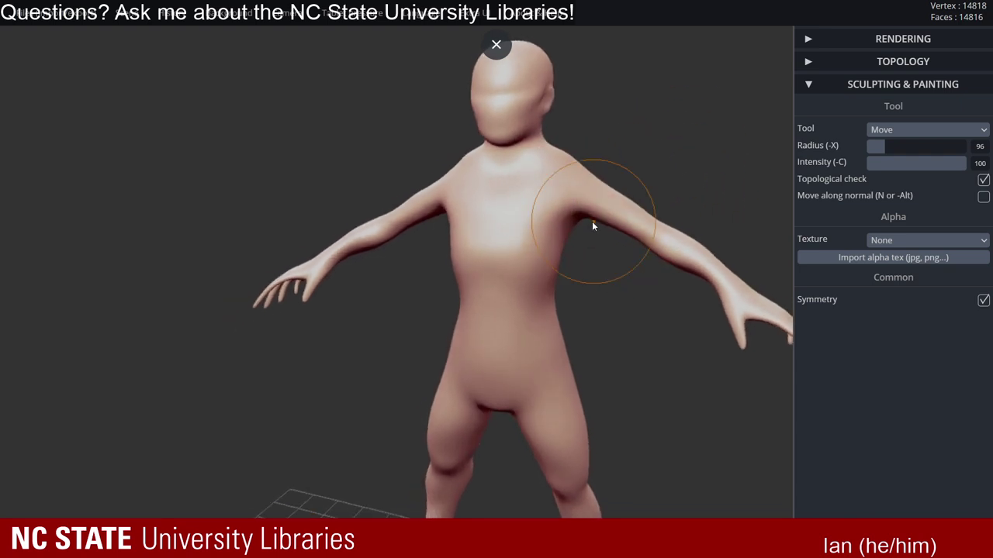
{"action": "mouse_move", "coordinate": [509, 204]}
{"action": "right_mouse_down"}
{"action": "mouse_move", "coordinate": [538, 190]}
{"action": "mouse_move", "coordinate": [560, 197]}
{"action": "mouse_move", "coordinate": [552, 185]}
{"action": "right_mouse_up"}
{"action": "key", "text": "alt"}
{"action": "right_click_drag", "start_coordinate": [616, 182], "coordinate": [581, 183], "text": "ctrl"}
{"action": "right_click_drag", "start_coordinate": [578, 183], "coordinate": [510, 208]}
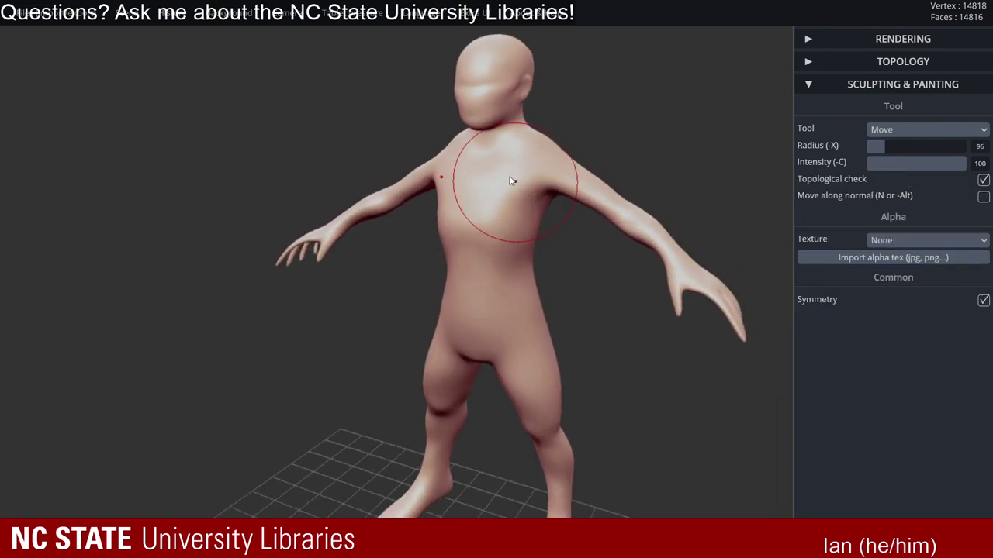
- Switch to the Brush tool, reduce its radius to 30, and build up both chest muscles symmetrically
{"action": "left_click", "coordinate": [889, 130]}
{"action": "left_click", "coordinate": [884, 140]}
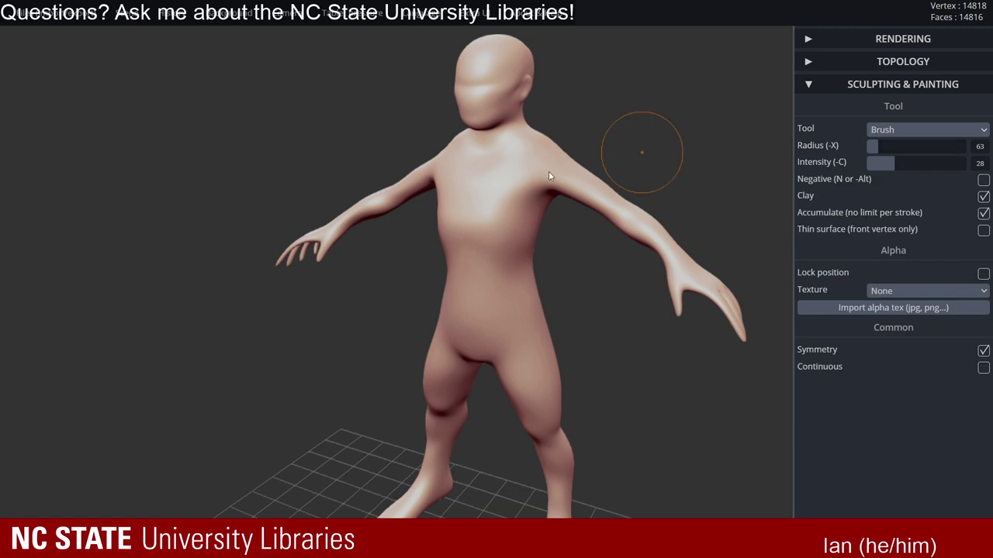
{"action": "mouse_move", "coordinate": [548, 171]}
{"action": "right_mouse_down"}
{"action": "mouse_move", "coordinate": [500, 189]}
{"action": "mouse_move", "coordinate": [489, 210]}
{"action": "right_mouse_up"}
{"action": "key", "text": "x"}
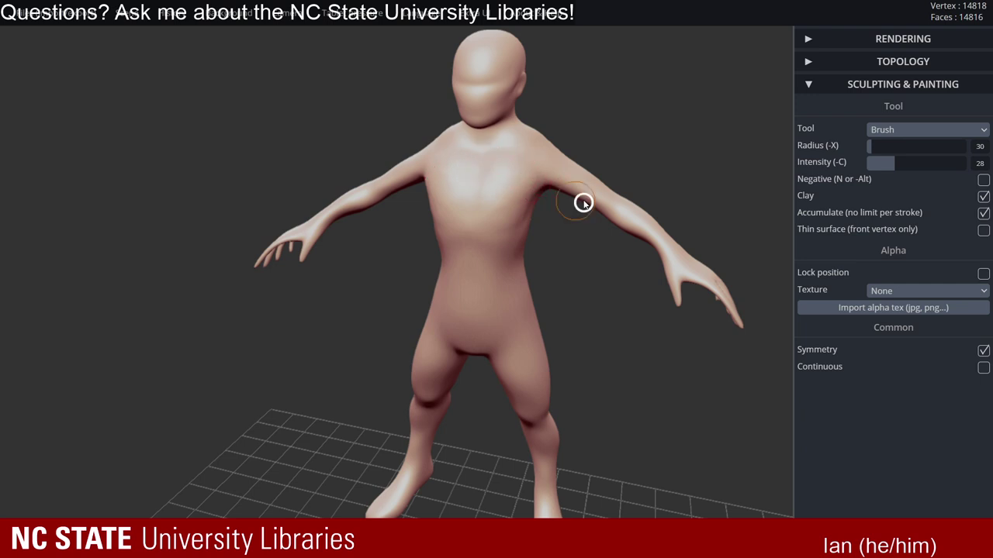
{"action": "right_click_drag", "start_coordinate": [583, 203], "coordinate": [468, 167]}
{"action": "mouse_move", "coordinate": [502, 199]}
{"action": "right_mouse_down"}
{"action": "mouse_move", "coordinate": [589, 186]}
{"action": "mouse_move", "coordinate": [583, 264]}
{"action": "mouse_move", "coordinate": [481, 195]}
{"action": "mouse_move", "coordinate": [565, 184]}
{"action": "mouse_move", "coordinate": [520, 197]}
{"action": "mouse_move", "coordinate": [588, 209]}
{"action": "mouse_move", "coordinate": [530, 200]}
{"action": "right_mouse_up"}
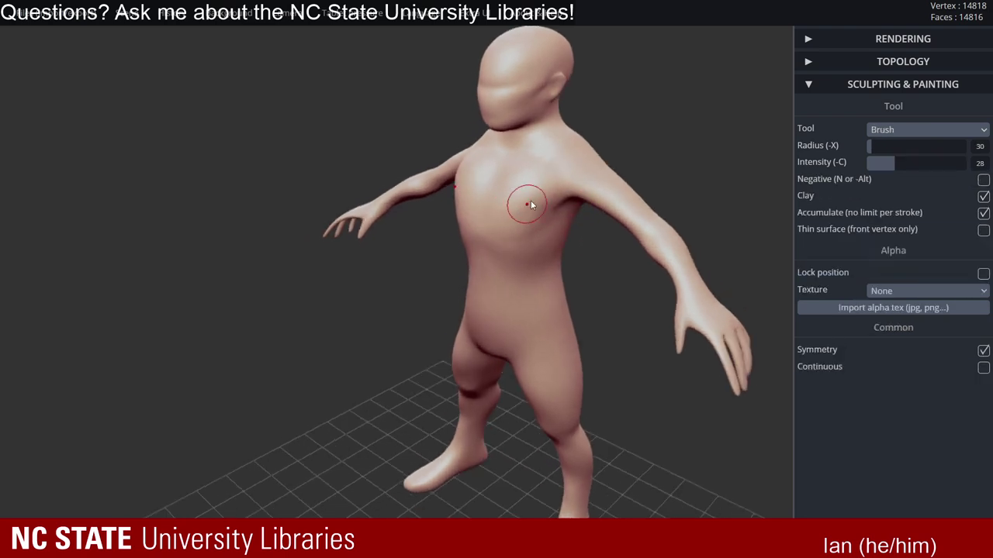
- Switch to the Move tool, reduce its radius to 56, and reshape the chest muscles in side view
{"action": "left_click", "coordinate": [907, 132]}
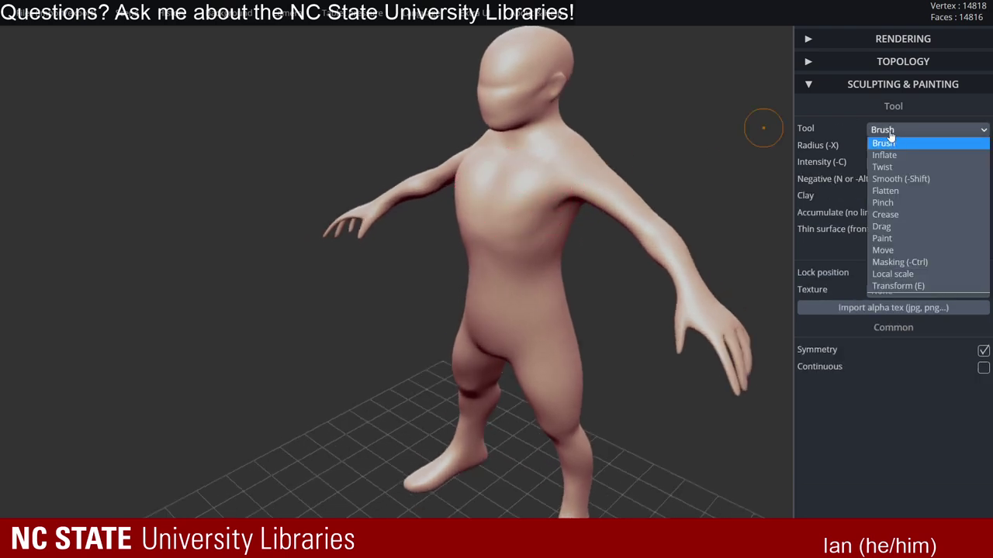
{"action": "left_click", "coordinate": [892, 251]}
{"action": "right_click_drag", "start_coordinate": [636, 155], "coordinate": [517, 195]}
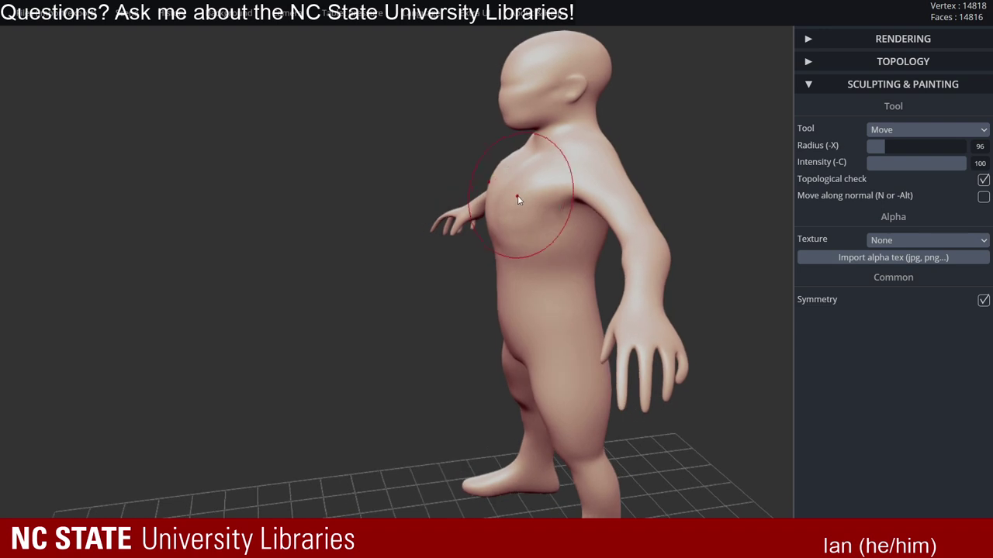
{"action": "key", "text": "x"}
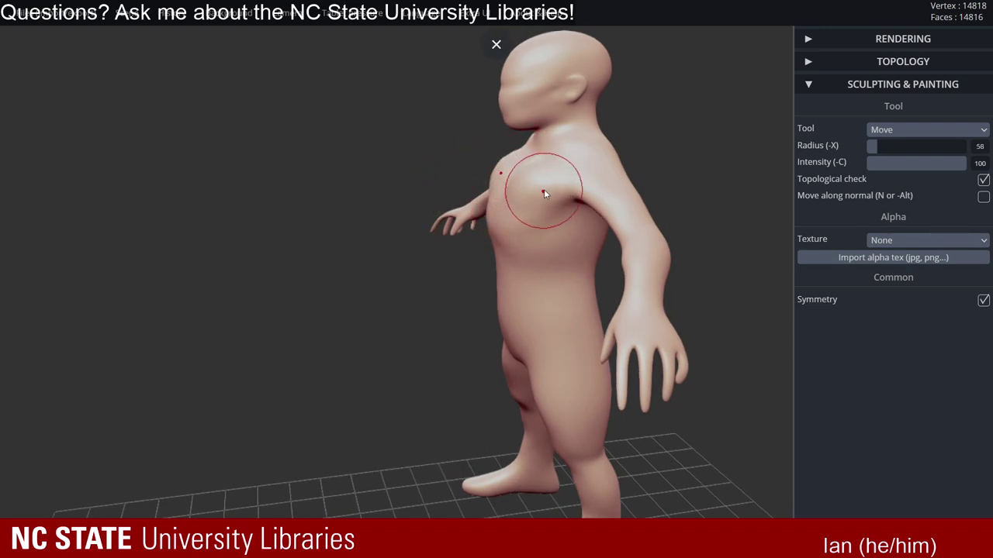
{"action": "key", "text": "ctrl"}
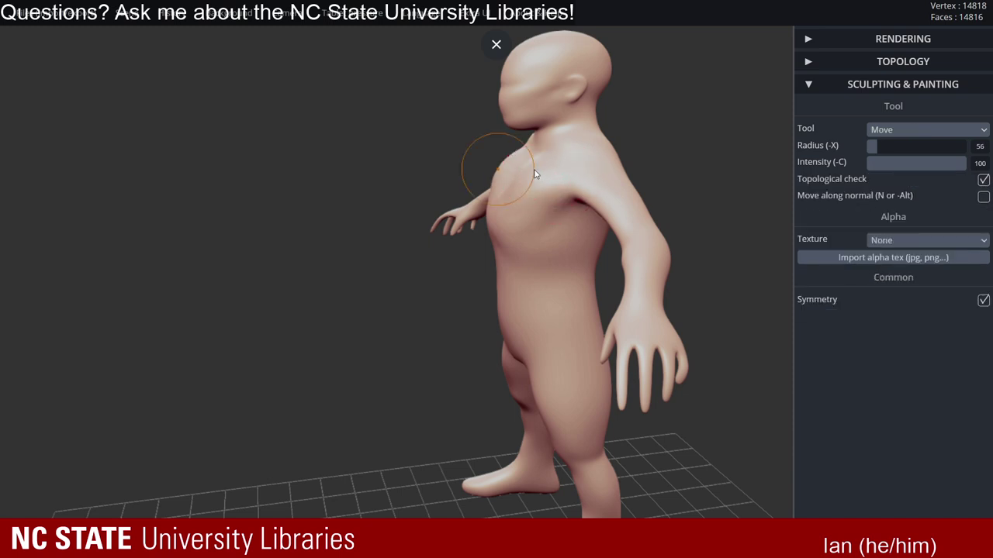
- Enlarge the Move tool's radius and push in the front of the chest from the side
{"action": "mouse_move", "coordinate": [530, 179]}
{"action": "right_mouse_down"}
{"action": "mouse_move", "coordinate": [554, 191]}
{"action": "mouse_move", "coordinate": [541, 184]}
{"action": "right_mouse_up"}
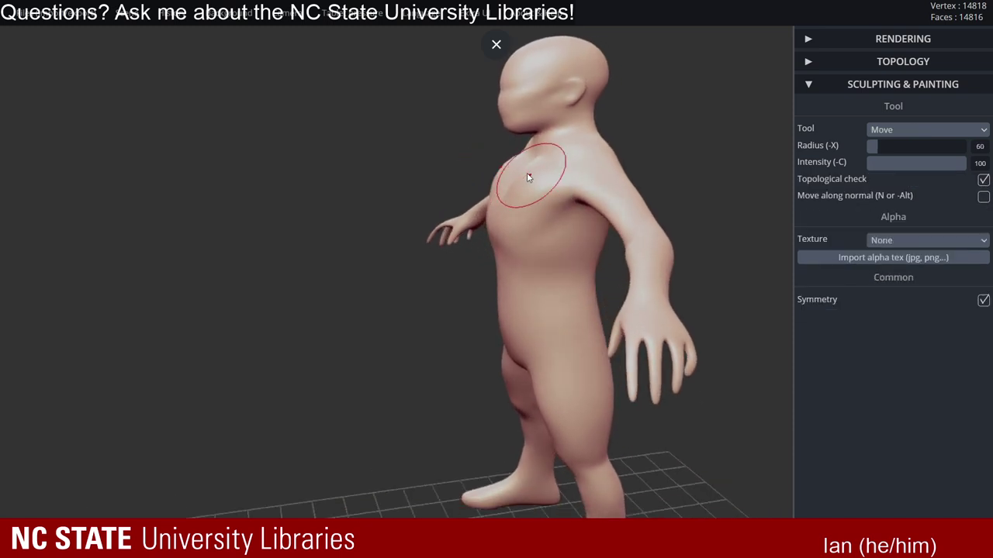
{"action": "key", "text": "x"}
{"action": "key", "text": "x"}
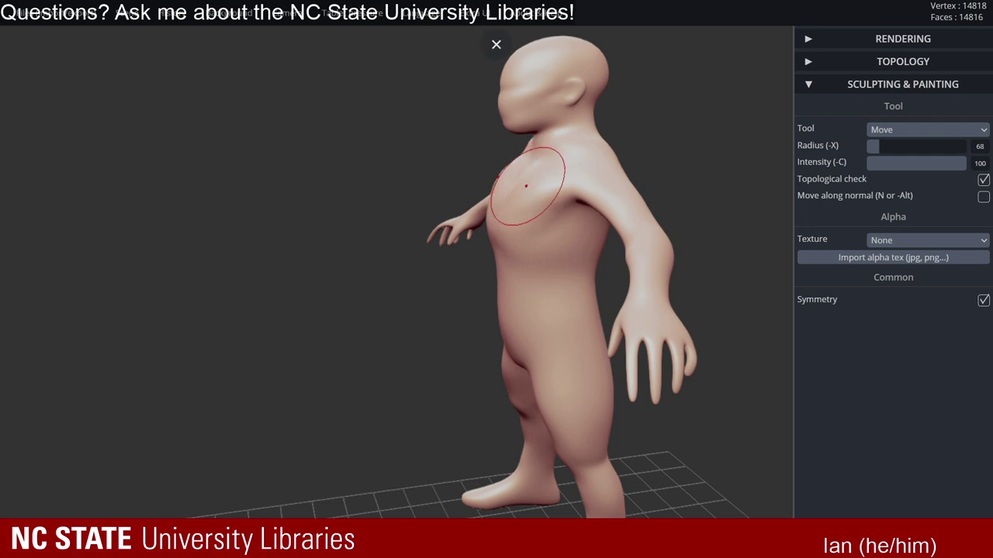
{"action": "key", "text": "x"}
{"action": "left_click_drag", "start_coordinate": [488, 221], "coordinate": [529, 234]}
{"action": "mouse_move", "coordinate": [531, 235]}
{"action": "right_mouse_down"}
{"action": "mouse_move", "coordinate": [695, 234]}
{"action": "mouse_move", "coordinate": [618, 213]}
{"action": "right_mouse_up"}
{"action": "right_click_drag", "start_coordinate": [585, 171], "coordinate": [602, 202], "text": "alt"}
{"action": "right_click_drag", "start_coordinate": [602, 202], "coordinate": [647, 188], "text": "ctrl"}
{"action": "right_click_drag", "start_coordinate": [646, 188], "coordinate": [555, 204]}
- Switch to the Brush tool and smooth the chest muscles and upper torso
{"action": "left_click", "coordinate": [913, 135]}
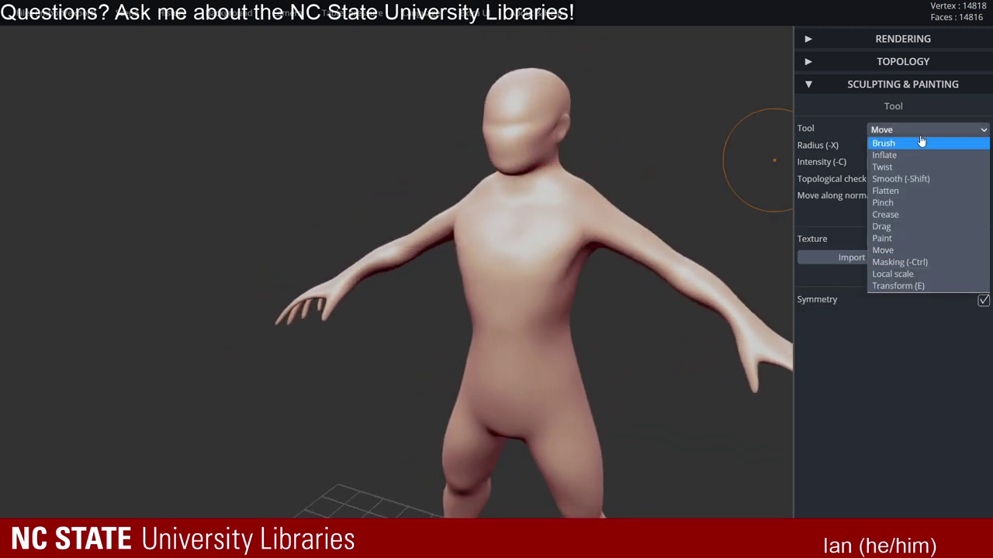
{"action": "left_click", "coordinate": [919, 143]}
{"action": "right_click_drag", "start_coordinate": [611, 155], "coordinate": [564, 180], "text": "alt"}
{"action": "mouse_move", "coordinate": [565, 180]}
{"action": "right_mouse_down", "text": "ctrl"}
{"action": "mouse_move", "coordinate": [622, 204]}
{"action": "mouse_move", "coordinate": [500, 240]}
{"action": "right_mouse_up", "text": "ctrl"}
{"action": "key", "text": "shift"}
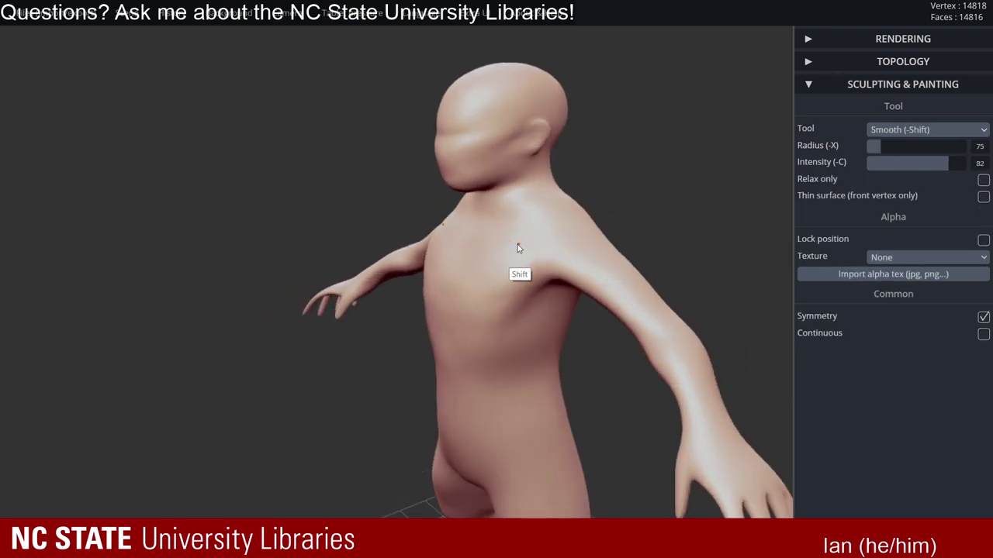
{"action": "mouse_move", "coordinate": [467, 297]}
{"action": "right_mouse_down"}
{"action": "mouse_move", "coordinate": [605, 290]}
{"action": "mouse_move", "coordinate": [594, 239]}
{"action": "mouse_move", "coordinate": [562, 223]}
{"action": "mouse_move", "coordinate": [779, 115]}
{"action": "right_mouse_up"}
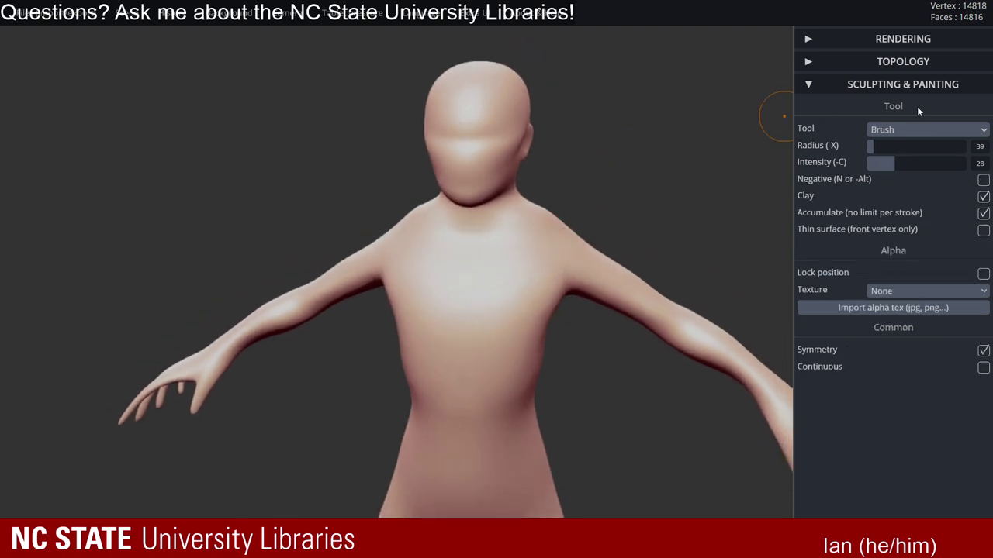
- Raise the mesh's multiresolution level to 4 and reduce the Brush radius to 32
{"action": "left_click", "coordinate": [908, 63]}
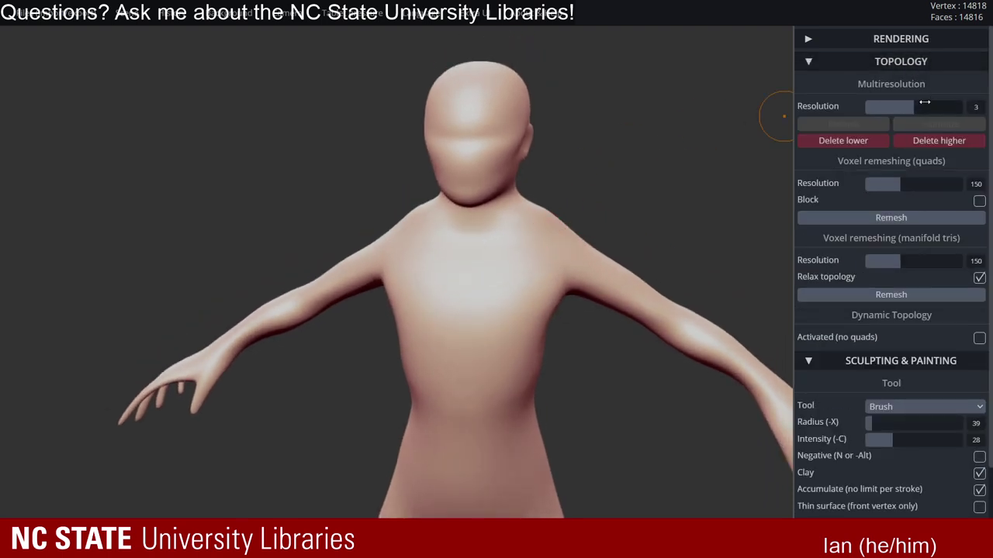
{"action": "right_click_drag", "start_coordinate": [613, 197], "coordinate": [642, 148], "text": "alt"}
{"action": "scroll", "coordinate": [623, 178], "scroll_direction": "up", "scroll_amount": 1}
{"action": "right_click_drag", "start_coordinate": [620, 180], "coordinate": [570, 188]}
{"action": "mouse_move", "coordinate": [496, 205]}
{"action": "right_mouse_down"}
{"action": "mouse_move", "coordinate": [529, 198]}
{"action": "mouse_move", "coordinate": [522, 226]}
{"action": "right_mouse_up"}
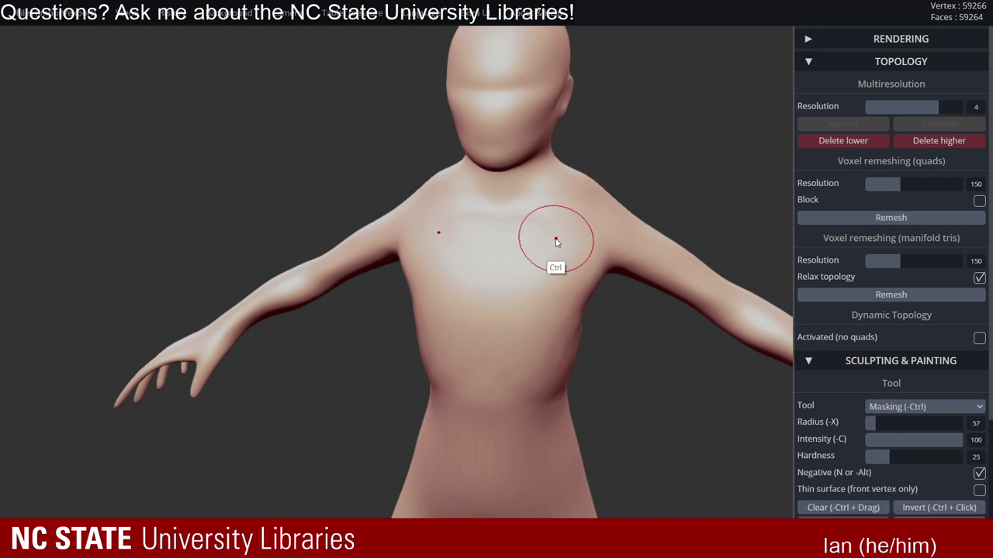
{"action": "key", "text": "ctrl+z"}
{"action": "right_click_drag", "start_coordinate": [554, 207], "coordinate": [585, 225], "text": "alt"}
{"action": "right_click_drag", "start_coordinate": [568, 221], "coordinate": [617, 238], "text": "ctrl"}
{"action": "mouse_move", "coordinate": [613, 235]}
{"action": "right_mouse_down"}
{"action": "mouse_move", "coordinate": [559, 233]}
{"action": "mouse_move", "coordinate": [558, 257]}
{"action": "mouse_move", "coordinate": [542, 249]}
{"action": "right_mouse_up"}
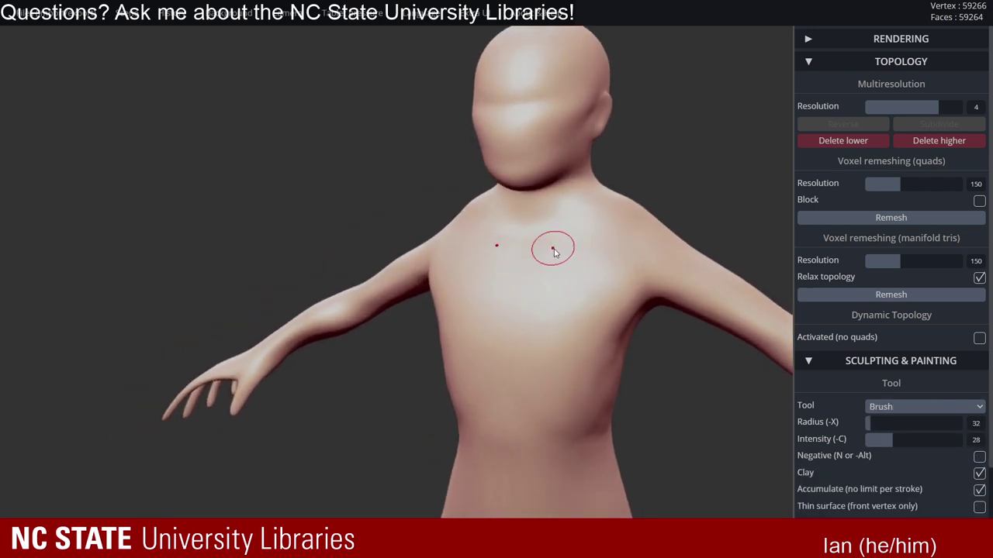
- Raise the multiresolution level to 5 and build up both collarbones symmetrically with the Brush
{"action": "key", "text": "ctrl"}
{"action": "left_click", "coordinate": [958, 106]}
{"action": "right_click_drag", "start_coordinate": [552, 240], "coordinate": [539, 273], "text": "alt"}
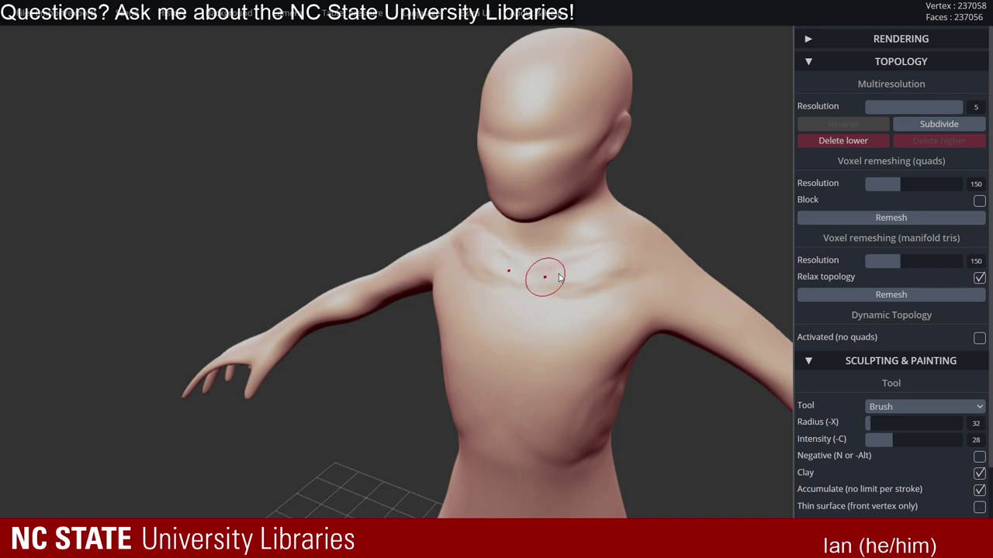
{"action": "key", "text": "shift"}
{"action": "right_click_drag", "start_coordinate": [642, 268], "coordinate": [608, 265]}
{"action": "key", "text": "shift"}
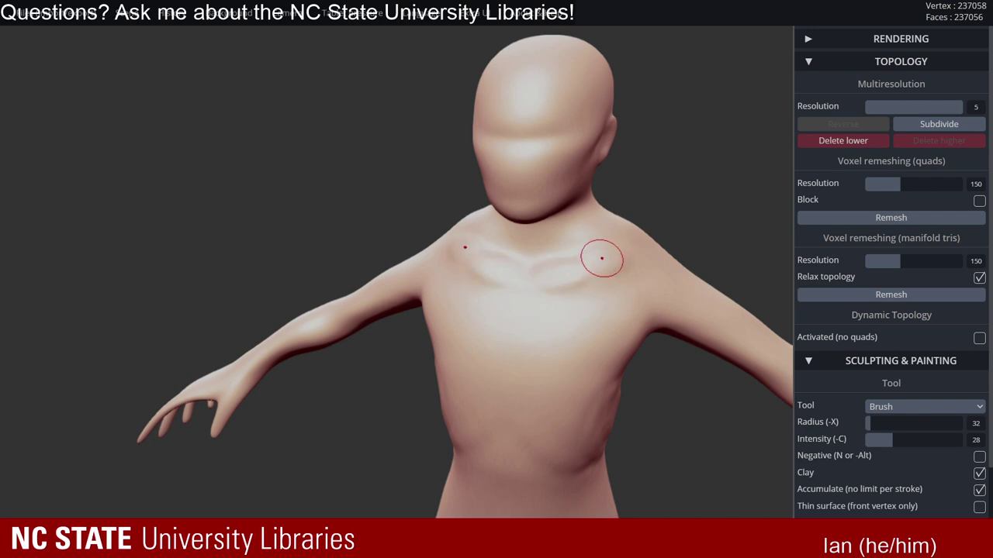
- Refine the collarbones and the chest below the shoulders, softening their edges with Smooth
{"action": "key", "text": "shift"}
{"action": "mouse_move", "coordinate": [653, 267]}
{"action": "right_mouse_down"}
{"action": "mouse_move", "coordinate": [576, 275]}
{"action": "mouse_move", "coordinate": [532, 255]}
{"action": "mouse_move", "coordinate": [622, 229]}
{"action": "mouse_move", "coordinate": [581, 218]}
{"action": "mouse_move", "coordinate": [572, 240]}
{"action": "right_mouse_up"}
{"action": "key", "text": "shift"}
{"action": "key", "text": "alt"}
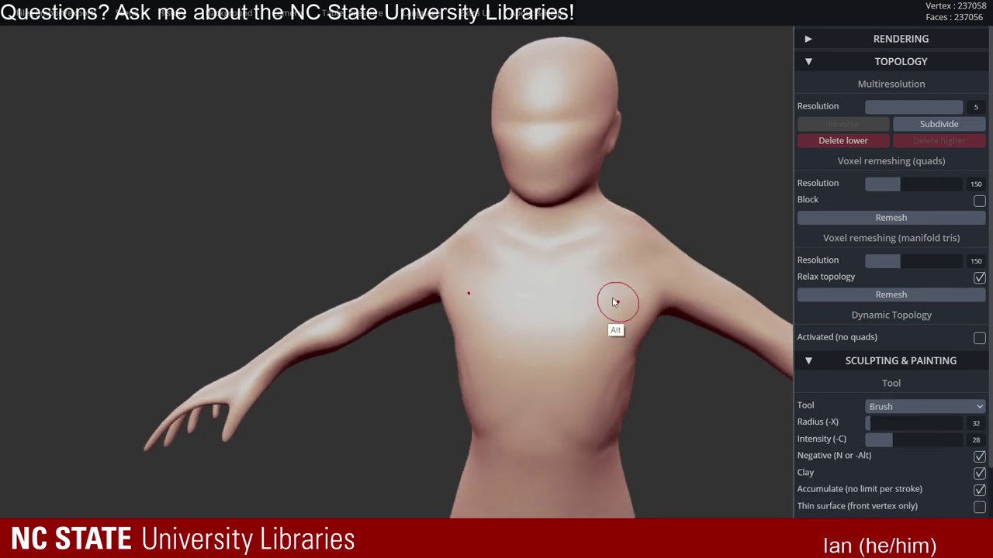
{"action": "right_click_drag", "start_coordinate": [613, 302], "coordinate": [616, 258], "text": "alt"}
{"action": "right_click_drag", "start_coordinate": [616, 257], "coordinate": [581, 199], "text": "ctrl"}
{"action": "right_click_drag", "start_coordinate": [607, 239], "coordinate": [535, 185], "text": "alt"}
- Smooth the base of the neck, the upper chest and the sides of the ribcage at radius 75
{"action": "key", "text": "shift"}
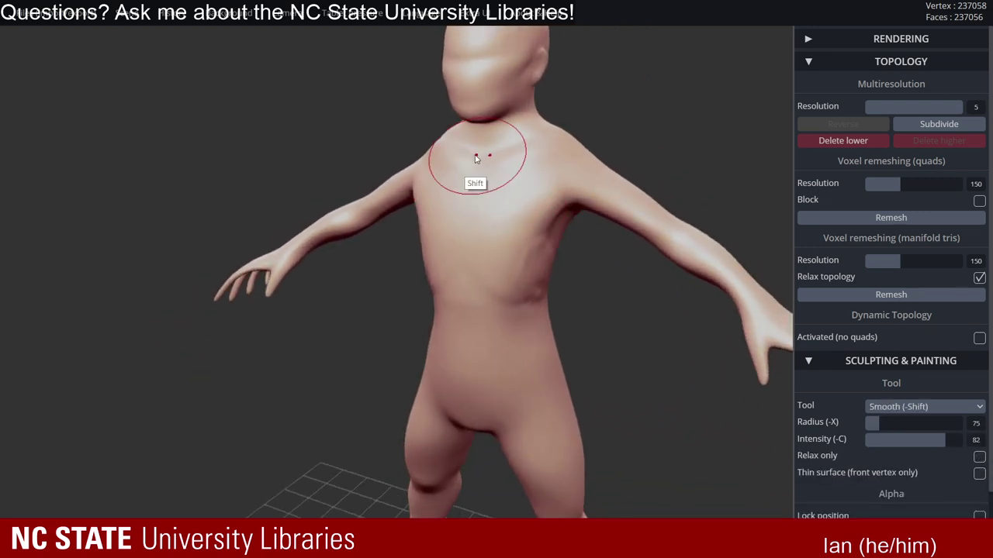
{"action": "left_click_drag", "start_coordinate": [476, 155], "coordinate": [482, 165], "text": "shift"}
{"action": "mouse_move", "coordinate": [433, 156]}
{"action": "right_mouse_down"}
{"action": "mouse_move", "coordinate": [538, 189]}
{"action": "mouse_move", "coordinate": [538, 211]}
{"action": "mouse_move", "coordinate": [576, 228]}
{"action": "mouse_move", "coordinate": [537, 217]}
{"action": "mouse_move", "coordinate": [532, 229]}
{"action": "mouse_move", "coordinate": [446, 235]}
{"action": "right_mouse_up"}
{"action": "key", "text": "shift"}
{"action": "key", "text": "shift"}
{"action": "key", "text": "shift"}
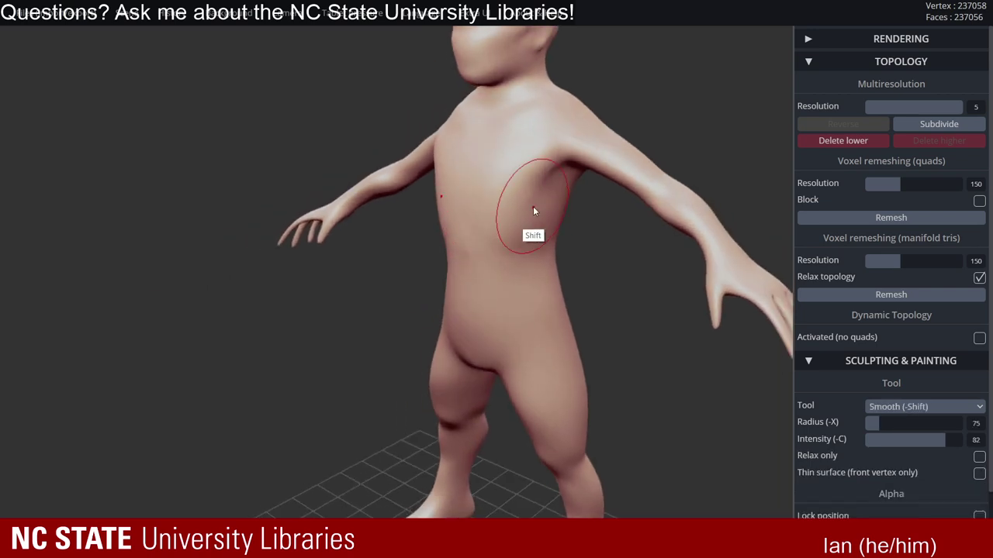
{"action": "left_click_drag", "start_coordinate": [533, 208], "coordinate": [515, 201], "text": "shift"}
- Set the Brush radius to 42 and build up the shoulder muscles symmetrically
{"action": "mouse_move", "coordinate": [603, 280]}
{"action": "right_mouse_down"}
{"action": "mouse_move", "coordinate": [581, 244]}
{"action": "mouse_move", "coordinate": [589, 259]}
{"action": "mouse_move", "coordinate": [581, 270]}
{"action": "right_mouse_up"}
{"action": "mouse_move", "coordinate": [608, 194]}
{"action": "right_mouse_down"}
{"action": "mouse_move", "coordinate": [468, 204]}
{"action": "mouse_move", "coordinate": [543, 204]}
{"action": "mouse_move", "coordinate": [504, 203]}
{"action": "right_mouse_up"}
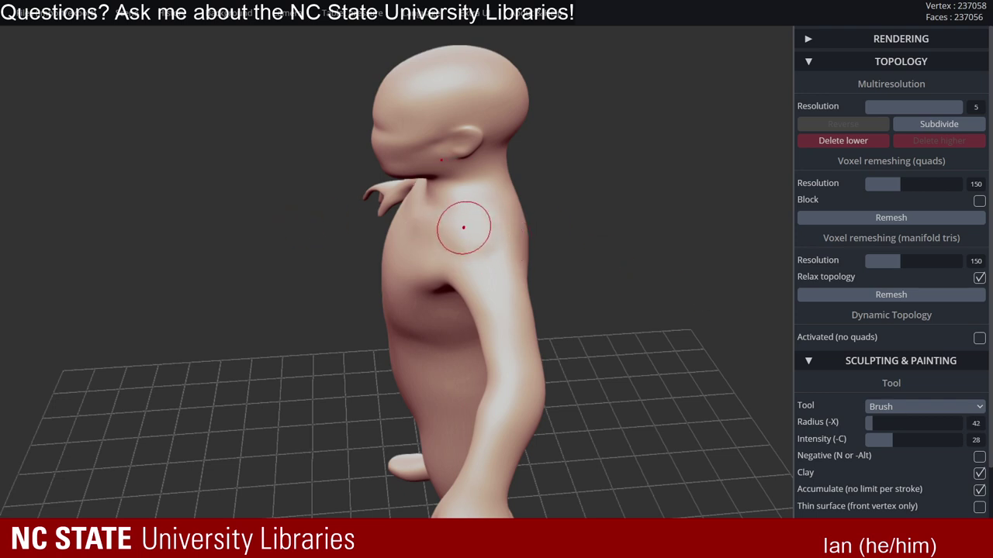
{"action": "mouse_move", "coordinate": [504, 269]}
{"action": "right_mouse_down"}
{"action": "mouse_move", "coordinate": [390, 228]}
{"action": "mouse_move", "coordinate": [514, 231]}
{"action": "right_mouse_up"}
{"action": "key", "text": "shift"}
{"action": "mouse_move", "coordinate": [504, 263]}
{"action": "right_mouse_down"}
{"action": "mouse_move", "coordinate": [514, 261]}
{"action": "mouse_move", "coordinate": [482, 273]}
{"action": "mouse_move", "coordinate": [465, 245]}
{"action": "right_mouse_up"}
{"action": "key", "text": "shift"}
{"action": "mouse_move", "coordinate": [513, 273]}
{"action": "right_mouse_down"}
{"action": "mouse_move", "coordinate": [546, 281]}
{"action": "mouse_move", "coordinate": [535, 267]}
{"action": "mouse_move", "coordinate": [587, 227]}
{"action": "mouse_move", "coordinate": [469, 262]}
{"action": "right_mouse_up"}
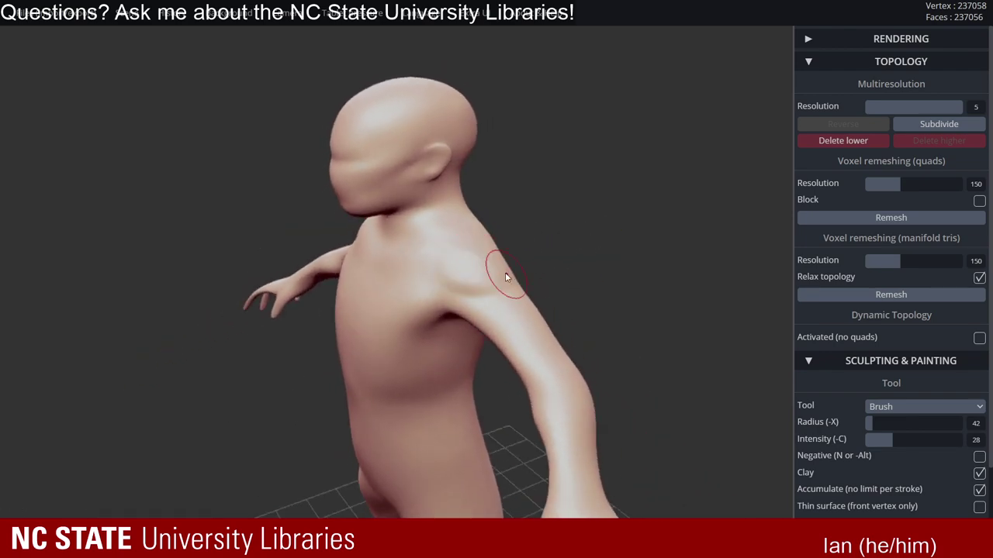
- Smooth the shoulder muscles and blend them into the upper arms
{"action": "right_click_drag", "start_coordinate": [542, 273], "coordinate": [460, 246]}
{"action": "key", "text": "shift"}
{"action": "mouse_move", "coordinate": [542, 267]}
{"action": "right_mouse_down"}
{"action": "mouse_move", "coordinate": [470, 243]}
{"action": "mouse_move", "coordinate": [621, 266]}
{"action": "mouse_move", "coordinate": [582, 232]}
{"action": "mouse_move", "coordinate": [627, 232]}
{"action": "mouse_move", "coordinate": [592, 260]}
{"action": "mouse_move", "coordinate": [485, 275]}
{"action": "mouse_move", "coordinate": [477, 250]}
{"action": "mouse_move", "coordinate": [510, 268]}
{"action": "mouse_move", "coordinate": [387, 271]}
{"action": "mouse_move", "coordinate": [380, 247]}
{"action": "mouse_move", "coordinate": [527, 287]}
{"action": "mouse_move", "coordinate": [576, 279]}
{"action": "mouse_move", "coordinate": [525, 224]}
{"action": "mouse_move", "coordinate": [673, 221]}
{"action": "mouse_move", "coordinate": [594, 231]}
{"action": "mouse_move", "coordinate": [576, 259]}
{"action": "mouse_move", "coordinate": [534, 199]}
{"action": "mouse_move", "coordinate": [544, 222]}
{"action": "mouse_move", "coordinate": [533, 231]}
{"action": "mouse_move", "coordinate": [603, 239]}
{"action": "mouse_move", "coordinate": [516, 261]}
{"action": "mouse_move", "coordinate": [568, 273]}
{"action": "mouse_move", "coordinate": [567, 205]}
{"action": "mouse_move", "coordinate": [405, 204]}
{"action": "right_mouse_up"}
{"action": "key", "text": "shift"}
{"action": "key", "text": "ctrl"}
{"action": "key", "text": "ctrl"}
{"action": "key", "text": "alt"}
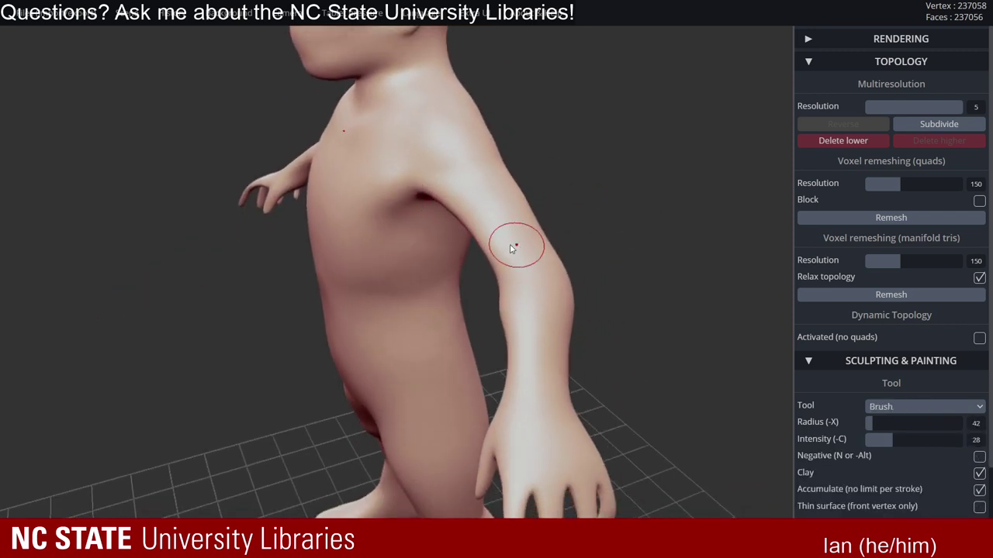
- Build up the trapezius and shoulder blade muscles symmetrically on the upper back with the Brush
{"action": "mouse_move", "coordinate": [511, 248]}
{"action": "right_mouse_down"}
{"action": "mouse_move", "coordinate": [664, 228]}
{"action": "mouse_move", "coordinate": [698, 194]}
{"action": "mouse_move", "coordinate": [460, 240]}
{"action": "mouse_move", "coordinate": [552, 190]}
{"action": "mouse_move", "coordinate": [528, 195]}
{"action": "mouse_move", "coordinate": [503, 160]}
{"action": "mouse_move", "coordinate": [444, 206]}
{"action": "right_mouse_up"}
{"action": "key", "text": "ctrl"}
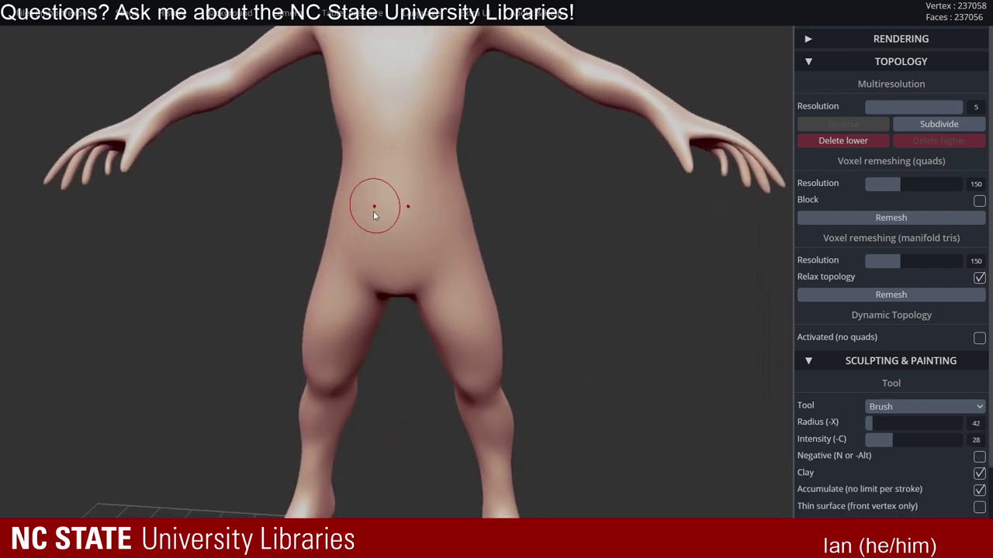
{"action": "mouse_move", "coordinate": [374, 216]}
{"action": "right_mouse_down", "text": "alt"}
{"action": "mouse_move", "coordinate": [458, 234]}
{"action": "mouse_move", "coordinate": [487, 207]}
{"action": "mouse_move", "coordinate": [463, 162]}
{"action": "mouse_move", "coordinate": [435, 148]}
{"action": "right_mouse_up", "text": "alt"}
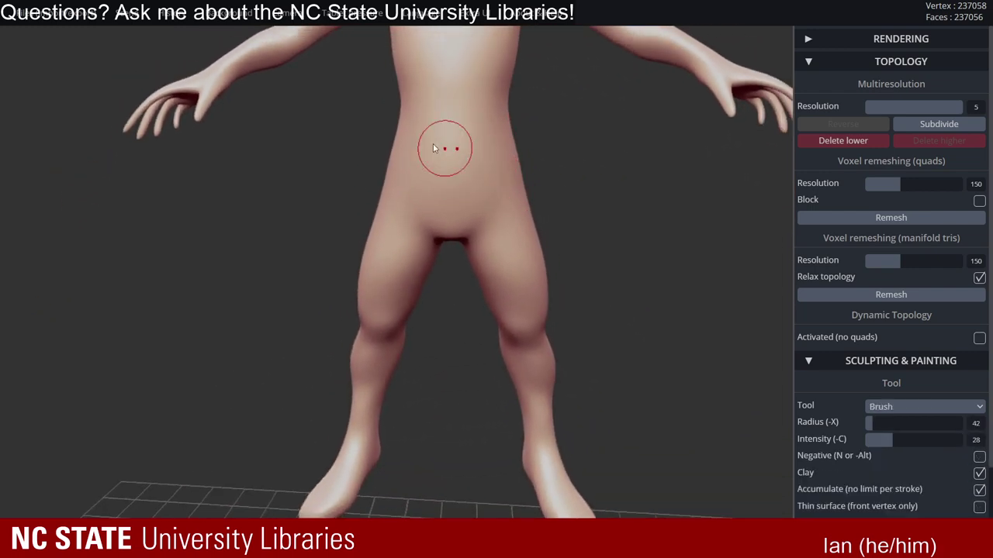
{"action": "right_click_drag", "start_coordinate": [505, 179], "coordinate": [464, 273], "text": "alt"}
{"action": "mouse_move", "coordinate": [512, 206]}
{"action": "right_mouse_down"}
{"action": "mouse_move", "coordinate": [439, 195]}
{"action": "mouse_move", "coordinate": [553, 213]}
{"action": "mouse_move", "coordinate": [427, 181]}
{"action": "mouse_move", "coordinate": [594, 186]}
{"action": "mouse_move", "coordinate": [479, 184]}
{"action": "mouse_move", "coordinate": [504, 194]}
{"action": "mouse_move", "coordinate": [519, 226]}
{"action": "mouse_move", "coordinate": [500, 135]}
{"action": "right_mouse_up"}
{"action": "mouse_move", "coordinate": [516, 239]}
{"action": "right_mouse_down", "text": "ctrl"}
{"action": "mouse_move", "coordinate": [492, 209]}
{"action": "mouse_move", "coordinate": [288, 191]}
{"action": "mouse_move", "coordinate": [366, 193]}
{"action": "mouse_move", "coordinate": [465, 161]}
{"action": "mouse_move", "coordinate": [359, 170]}
{"action": "mouse_move", "coordinate": [324, 137]}
{"action": "mouse_move", "coordinate": [428, 349]}
{"action": "mouse_move", "coordinate": [365, 230]}
{"action": "mouse_move", "coordinate": [474, 222]}
{"action": "mouse_move", "coordinate": [407, 184]}
{"action": "mouse_move", "coordinate": [427, 163]}
{"action": "right_mouse_up", "text": "ctrl"}
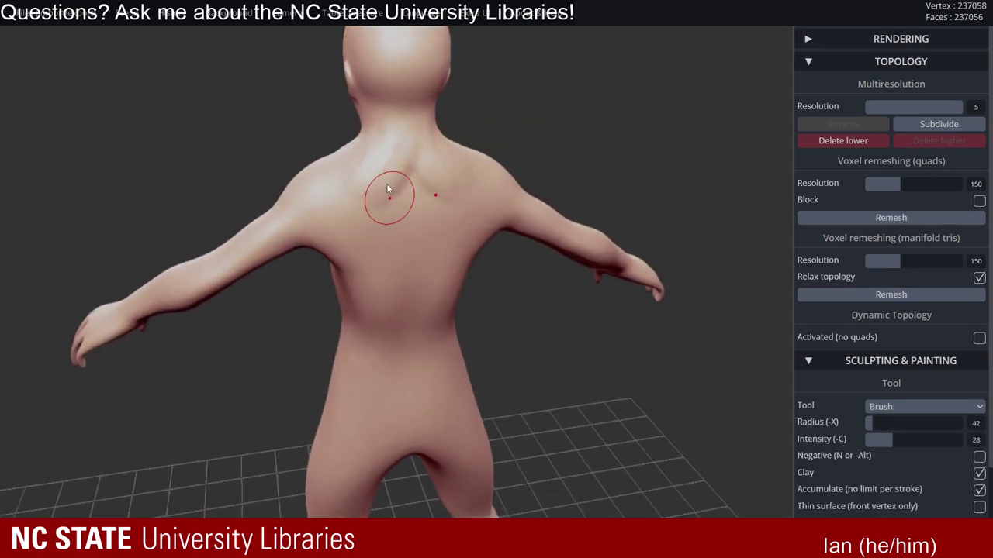
{"action": "left_click_drag", "start_coordinate": [340, 198], "coordinate": [347, 221]}
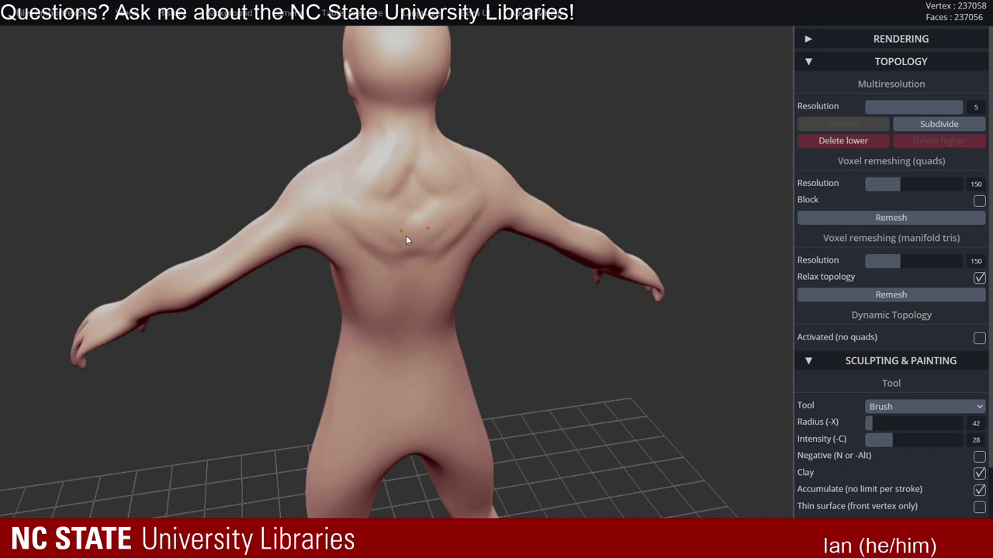
{"action": "right_click_drag", "start_coordinate": [419, 267], "coordinate": [319, 233]}
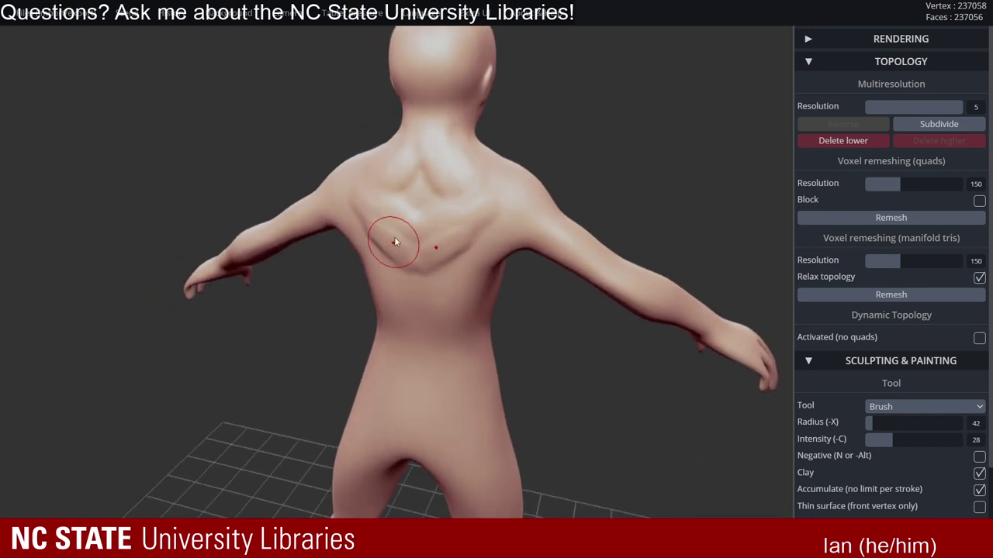
- Smooth the shoulder blades and the muscle forms across the figure's upper and middle back
{"action": "mouse_move", "coordinate": [395, 237]}
{"action": "left_mouse_down", "text": "shift"}
{"action": "mouse_move", "coordinate": [414, 222]}
{"action": "mouse_move", "coordinate": [432, 233]}
{"action": "left_mouse_up", "text": "shift"}
{"action": "mouse_move", "coordinate": [437, 235]}
{"action": "right_mouse_down", "text": "shift"}
{"action": "mouse_move", "coordinate": [423, 225]}
{"action": "mouse_move", "coordinate": [514, 215]}
{"action": "mouse_move", "coordinate": [384, 180]}
{"action": "right_mouse_up", "text": "shift"}
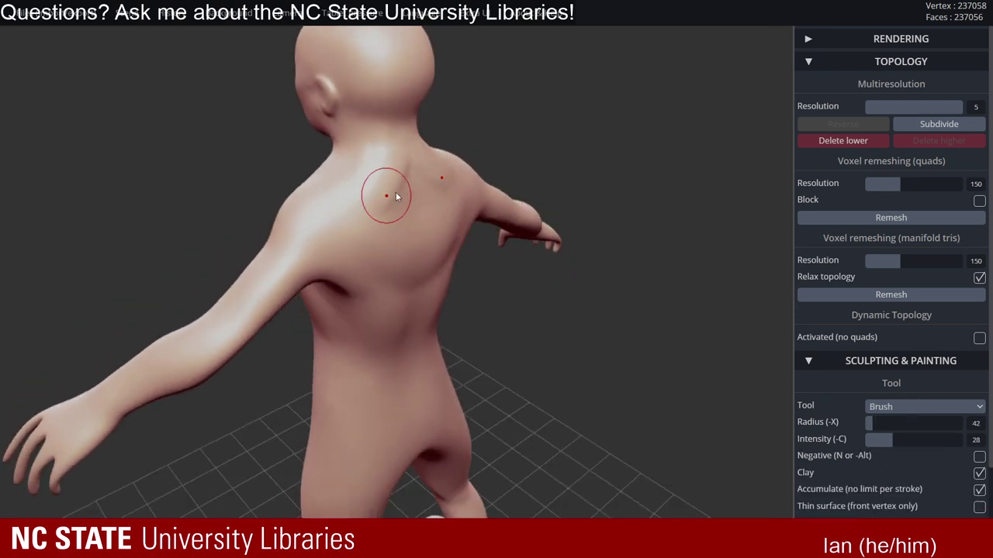
{"action": "mouse_move", "coordinate": [404, 186]}
{"action": "left_mouse_down", "text": "shift"}
{"action": "mouse_move", "coordinate": [391, 216]}
{"action": "mouse_move", "coordinate": [405, 213]}
{"action": "left_mouse_up", "text": "shift"}
{"action": "right_click_drag", "start_coordinate": [447, 192], "coordinate": [380, 173]}
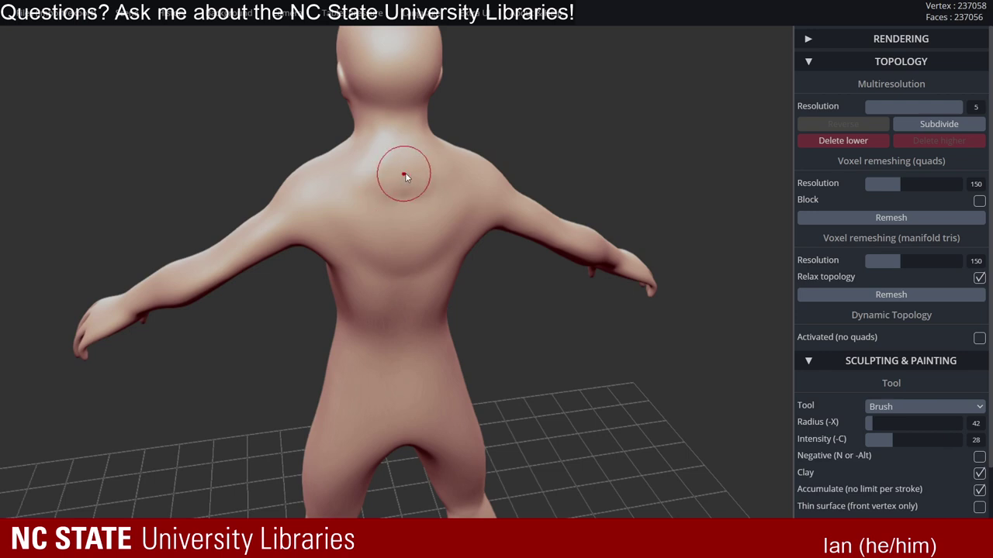
{"action": "key", "text": "shift"}
{"action": "left_click_drag", "start_coordinate": [416, 191], "coordinate": [470, 232], "text": "shift"}
{"action": "right_click_drag", "start_coordinate": [470, 233], "coordinate": [339, 238]}
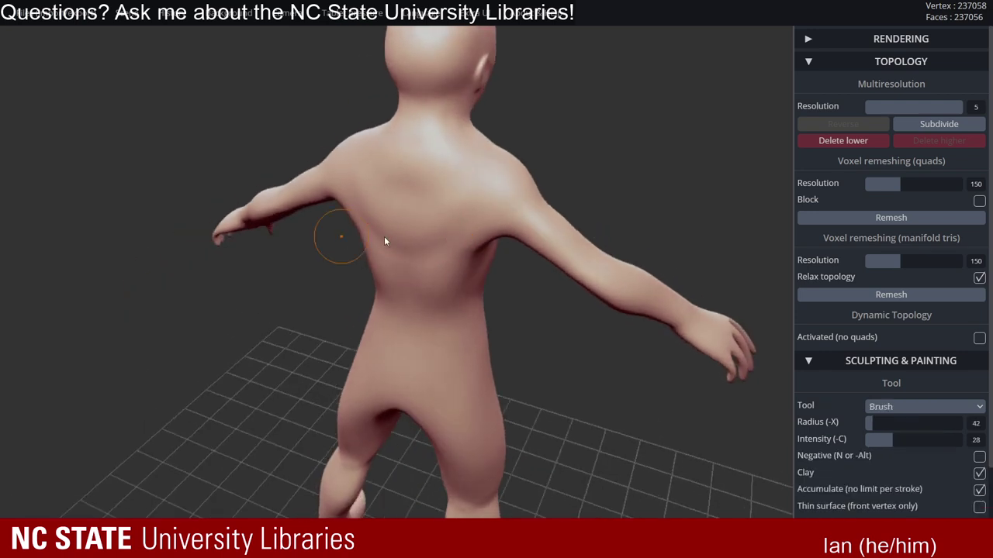
{"action": "right_click_drag", "start_coordinate": [403, 235], "coordinate": [381, 205]}
{"action": "left_click_drag", "start_coordinate": [464, 227], "coordinate": [422, 267], "text": "shift"}
{"action": "mouse_move", "coordinate": [435, 266]}
{"action": "right_mouse_down"}
{"action": "mouse_move", "coordinate": [498, 260]}
{"action": "mouse_move", "coordinate": [381, 266]}
{"action": "right_mouse_up"}
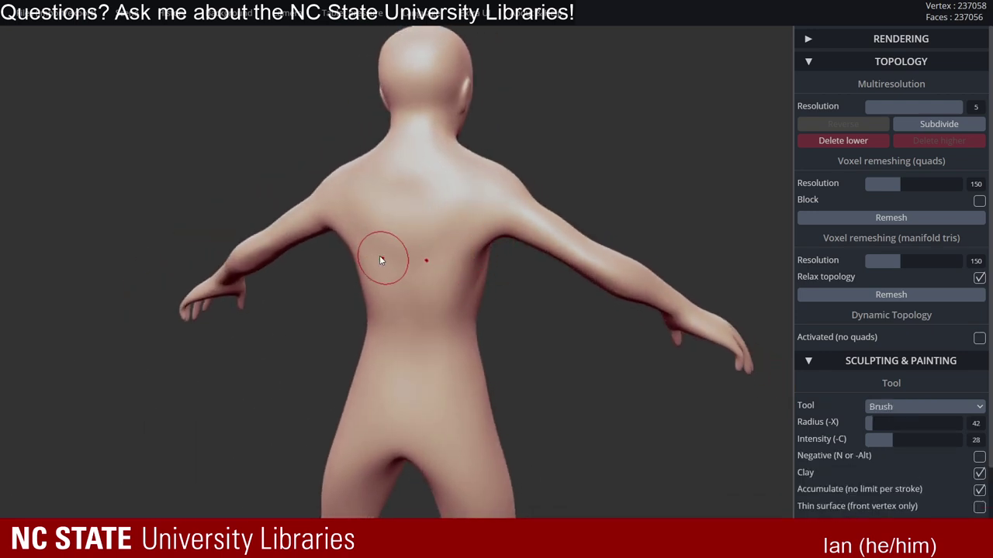
- Sculpt symmetrical muscle edges along the spine and lower back, and smooth them into the surface
{"action": "right_click_drag", "start_coordinate": [439, 295], "coordinate": [445, 246]}
{"action": "key", "text": "alt"}
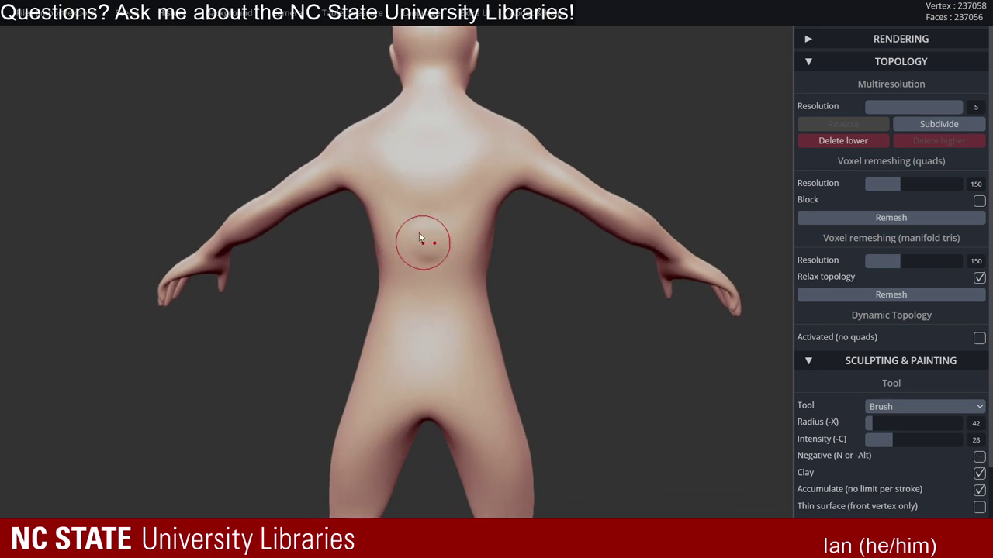
{"action": "key", "text": "shift"}
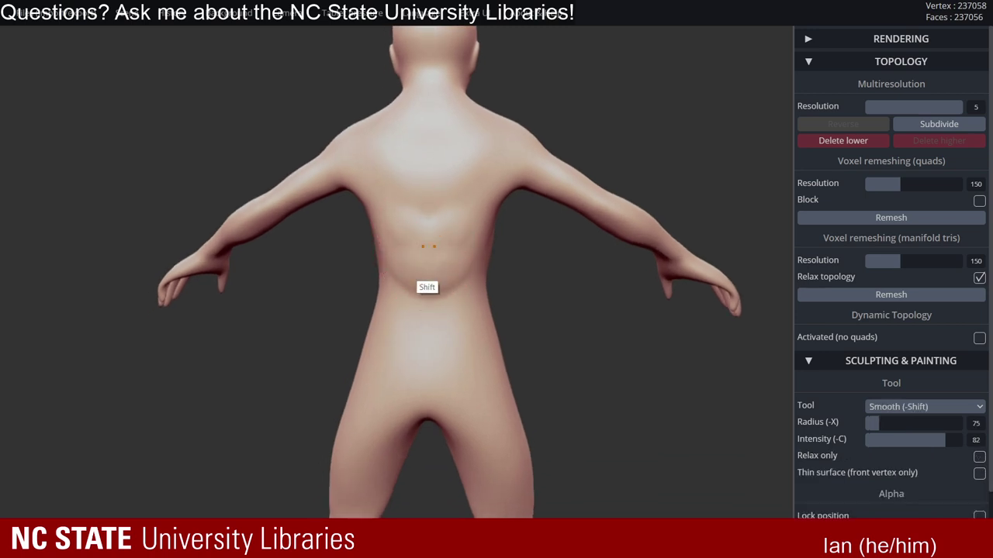
{"action": "right_click_drag", "start_coordinate": [437, 280], "coordinate": [447, 283]}
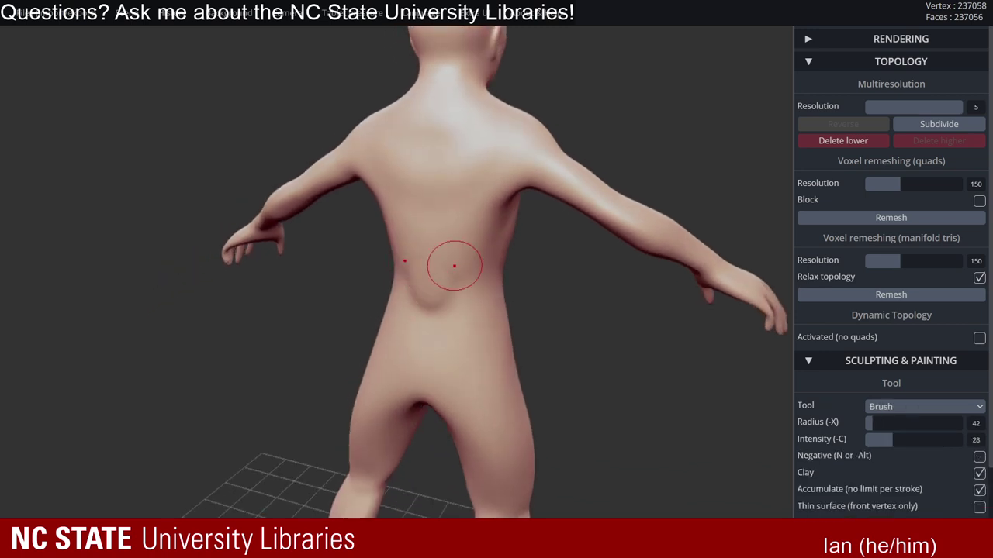
{"action": "key", "text": "shift"}
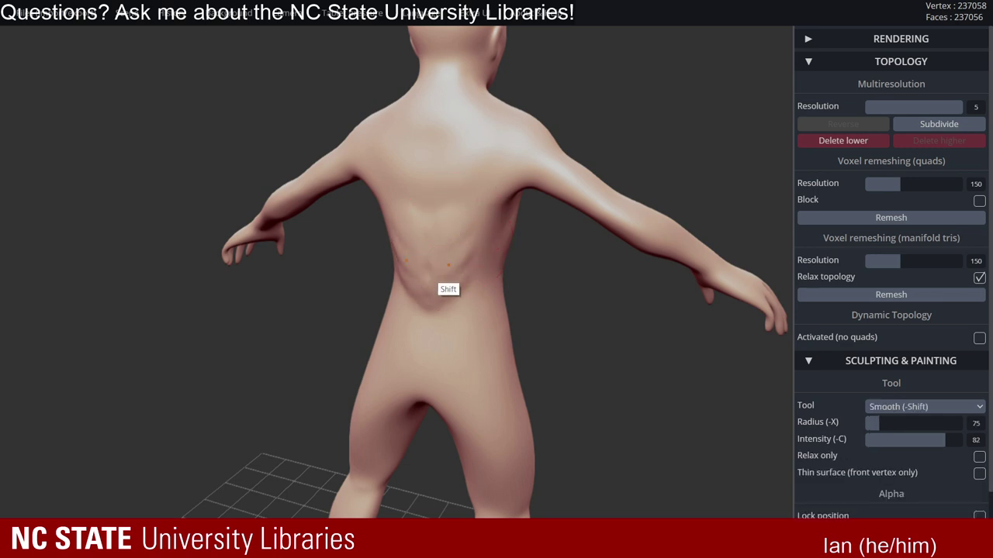
- Define the side muscles of the back below the armpits with inverted brush strokes and soften them
{"action": "mouse_move", "coordinate": [432, 283]}
{"action": "right_mouse_down"}
{"action": "mouse_move", "coordinate": [507, 297]}
{"action": "mouse_move", "coordinate": [643, 284]}
{"action": "mouse_move", "coordinate": [531, 321]}
{"action": "mouse_move", "coordinate": [434, 315]}
{"action": "mouse_move", "coordinate": [467, 233]}
{"action": "mouse_move", "coordinate": [437, 239]}
{"action": "mouse_move", "coordinate": [613, 248]}
{"action": "mouse_move", "coordinate": [481, 266]}
{"action": "mouse_move", "coordinate": [392, 252]}
{"action": "mouse_move", "coordinate": [383, 224]}
{"action": "right_mouse_up"}
{"action": "key", "text": "alt"}
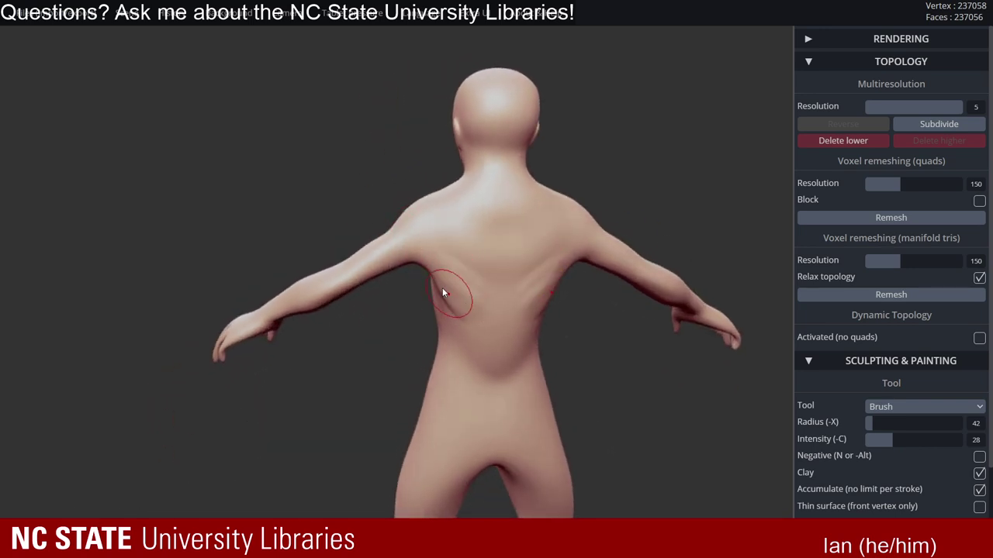
{"action": "key", "text": "shift"}
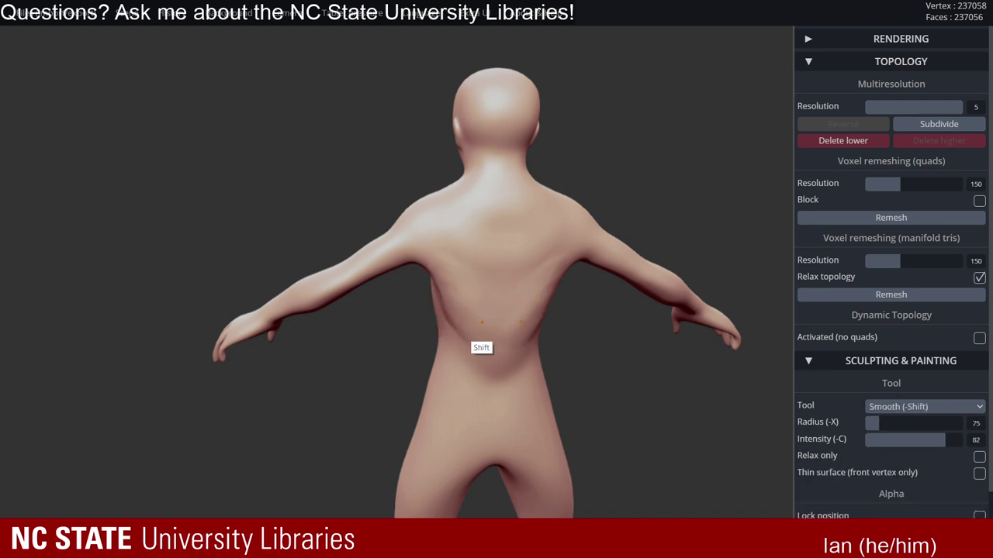
{"action": "left_click_drag", "start_coordinate": [485, 339], "coordinate": [456, 315], "text": "shift"}
- Carve along the spine, build up the lower edges of the broad back muscles, and smooth the strokes
{"action": "mouse_move", "coordinate": [501, 314]}
{"action": "right_mouse_down"}
{"action": "mouse_move", "coordinate": [444, 295]}
{"action": "mouse_move", "coordinate": [490, 276]}
{"action": "right_mouse_up"}
{"action": "right_click_drag", "start_coordinate": [482, 270], "coordinate": [450, 218], "text": "alt"}
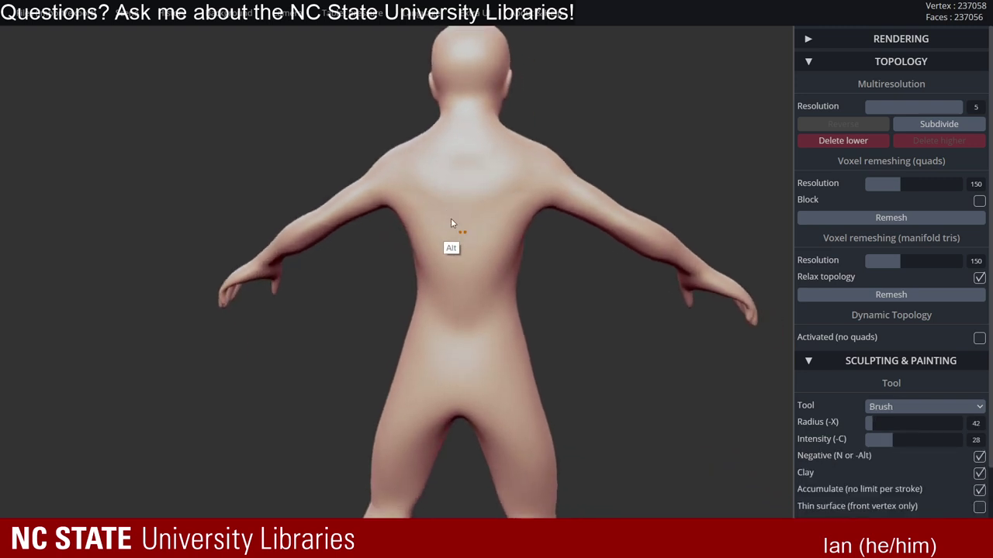
{"action": "mouse_move", "coordinate": [560, 249]}
{"action": "right_mouse_down"}
{"action": "mouse_move", "coordinate": [372, 259]}
{"action": "mouse_move", "coordinate": [587, 208]}
{"action": "mouse_move", "coordinate": [564, 159]}
{"action": "mouse_move", "coordinate": [530, 184]}
{"action": "mouse_move", "coordinate": [678, 154]}
{"action": "mouse_move", "coordinate": [462, 185]}
{"action": "mouse_move", "coordinate": [586, 163]}
{"action": "mouse_move", "coordinate": [402, 160]}
{"action": "mouse_move", "coordinate": [473, 118]}
{"action": "mouse_move", "coordinate": [461, 139]}
{"action": "mouse_move", "coordinate": [472, 204]}
{"action": "mouse_move", "coordinate": [510, 225]}
{"action": "right_mouse_up"}
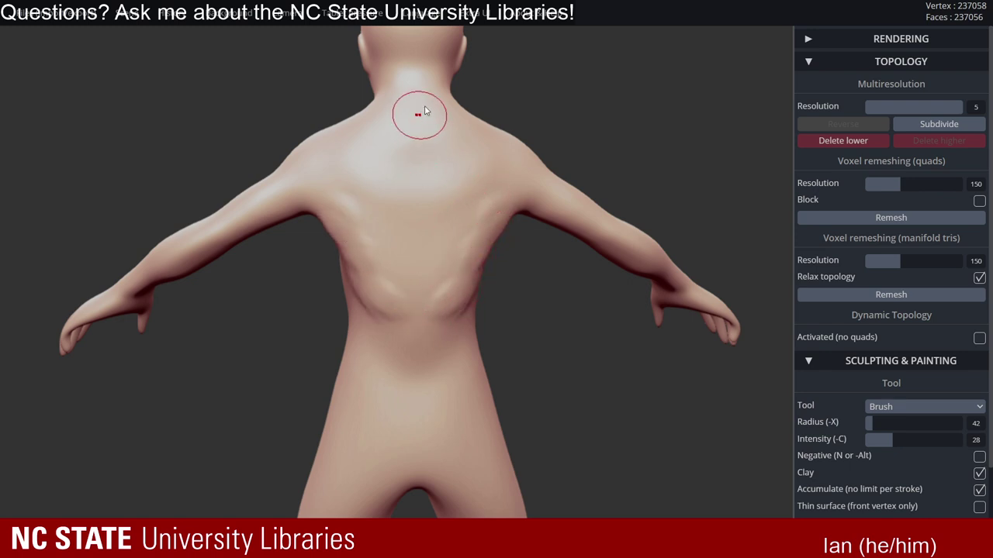
{"action": "mouse_move", "coordinate": [424, 111]}
{"action": "right_mouse_down"}
{"action": "mouse_move", "coordinate": [481, 109]}
{"action": "mouse_move", "coordinate": [468, 105]}
{"action": "right_mouse_up"}
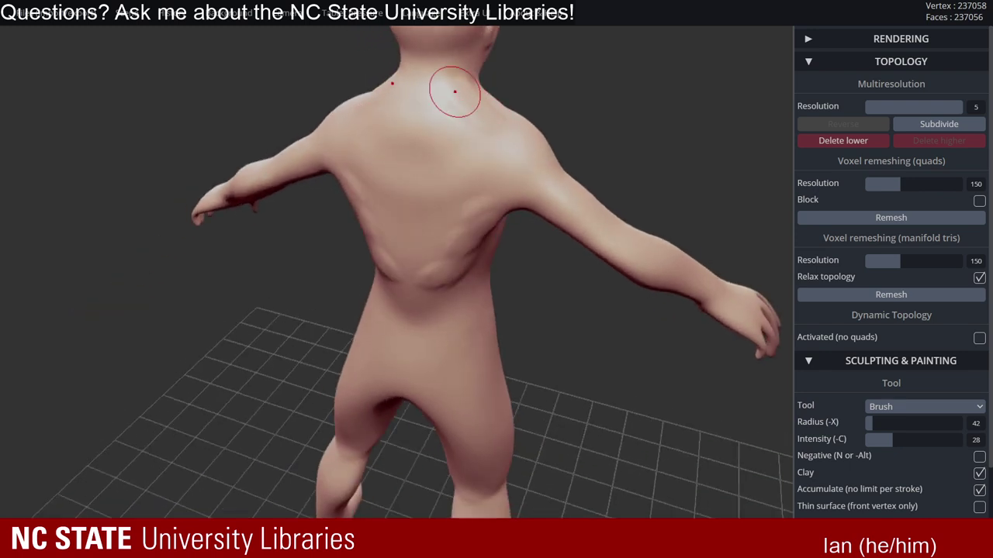
{"action": "key", "text": "shift"}
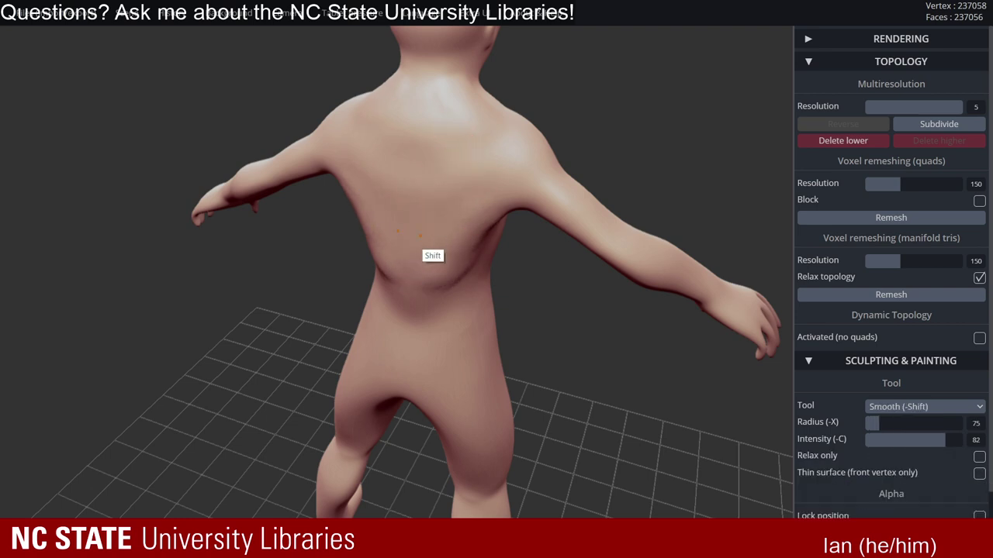
- Blend the remaining ridges on the middle and lower back with the Smooth tool
{"action": "right_click_drag", "start_coordinate": [434, 224], "coordinate": [399, 273]}
{"action": "key", "text": "shift"}
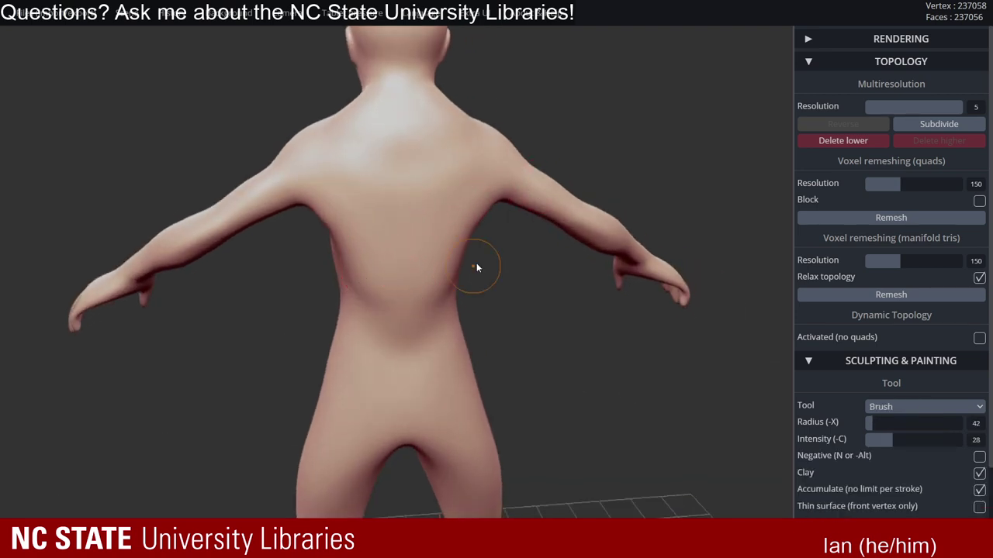
{"action": "right_click_drag", "start_coordinate": [476, 268], "coordinate": [390, 209]}
{"action": "key", "text": "shift"}
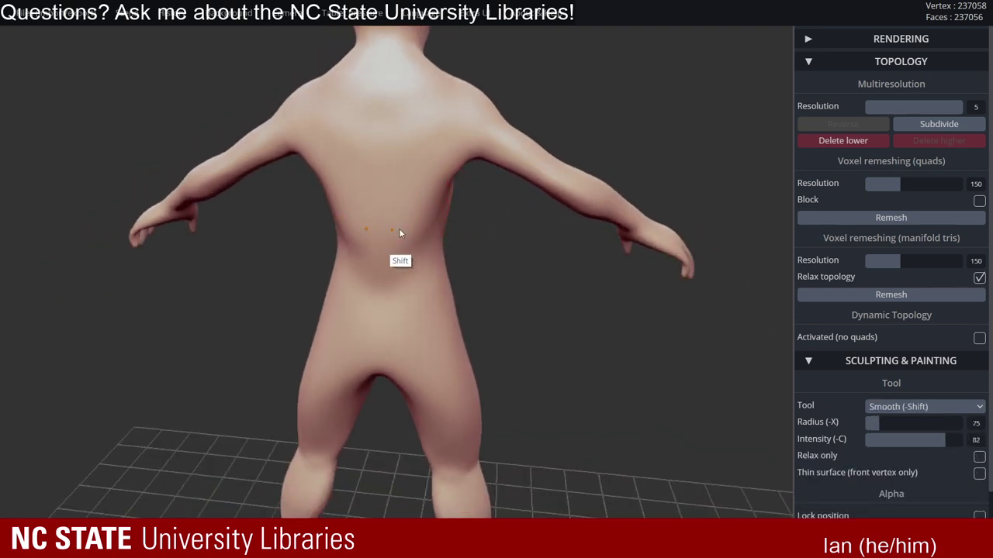
{"action": "middle_click_drag", "start_coordinate": [446, 209], "coordinate": [495, 241]}
{"action": "mouse_move", "coordinate": [419, 144]}
{"action": "right_mouse_down"}
{"action": "mouse_move", "coordinate": [341, 175]}
{"action": "mouse_move", "coordinate": [504, 150]}
{"action": "mouse_move", "coordinate": [349, 146]}
{"action": "mouse_move", "coordinate": [359, 151]}
{"action": "mouse_move", "coordinate": [322, 116]}
{"action": "mouse_move", "coordinate": [518, 157]}
{"action": "mouse_move", "coordinate": [476, 164]}
{"action": "mouse_move", "coordinate": [413, 144]}
{"action": "mouse_move", "coordinate": [241, 117]}
{"action": "mouse_move", "coordinate": [321, 185]}
{"action": "mouse_move", "coordinate": [355, 195]}
{"action": "mouse_move", "coordinate": [303, 155]}
{"action": "mouse_move", "coordinate": [385, 209]}
{"action": "mouse_move", "coordinate": [636, 197]}
{"action": "mouse_move", "coordinate": [493, 208]}
{"action": "mouse_move", "coordinate": [514, 162]}
{"action": "mouse_move", "coordinate": [501, 181]}
{"action": "mouse_move", "coordinate": [534, 171]}
{"action": "mouse_move", "coordinate": [496, 198]}
{"action": "mouse_move", "coordinate": [502, 147]}
{"action": "mouse_move", "coordinate": [472, 126]}
{"action": "mouse_move", "coordinate": [514, 199]}
{"action": "mouse_move", "coordinate": [461, 201]}
{"action": "mouse_move", "coordinate": [478, 171]}
{"action": "right_mouse_up"}
{"action": "key", "text": "shift"}
- Build up the front and inner thigh muscles above the knees with the Brush, and smooth them
{"action": "key", "text": "ctrl"}
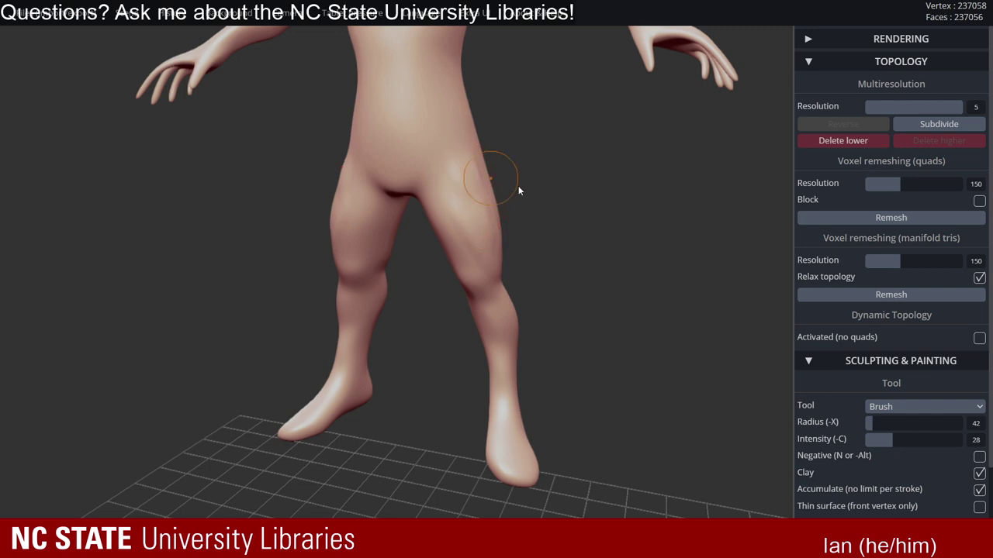
{"action": "mouse_move", "coordinate": [518, 190]}
{"action": "right_mouse_down"}
{"action": "mouse_move", "coordinate": [494, 188]}
{"action": "mouse_move", "coordinate": [535, 226]}
{"action": "right_mouse_up"}
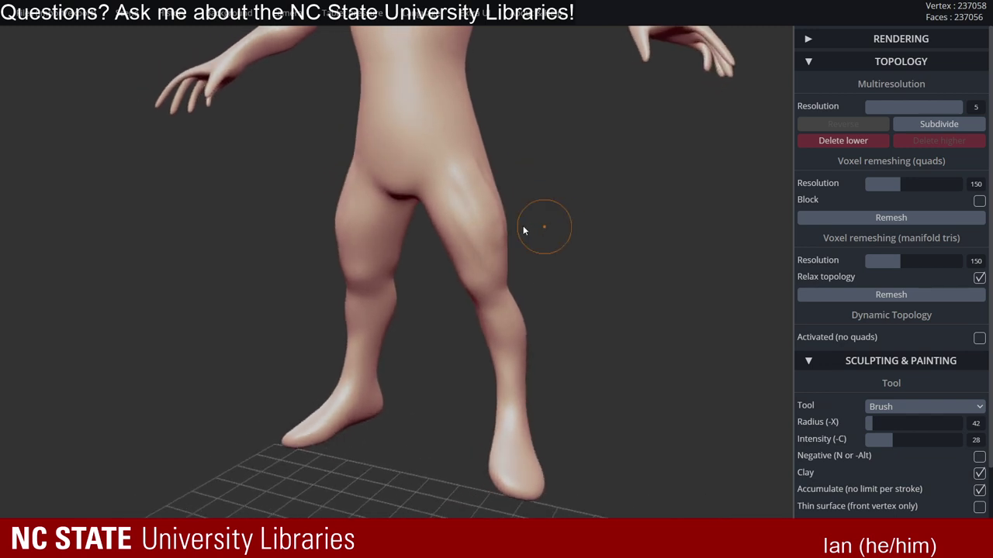
{"action": "mouse_move", "coordinate": [460, 214]}
{"action": "left_mouse_down", "text": "shift"}
{"action": "mouse_move", "coordinate": [484, 235]}
{"action": "mouse_move", "coordinate": [480, 217]}
{"action": "left_mouse_up", "text": "shift"}
{"action": "mouse_move", "coordinate": [483, 224]}
{"action": "right_mouse_down"}
{"action": "mouse_move", "coordinate": [517, 211]}
{"action": "mouse_move", "coordinate": [447, 213]}
{"action": "right_mouse_up"}
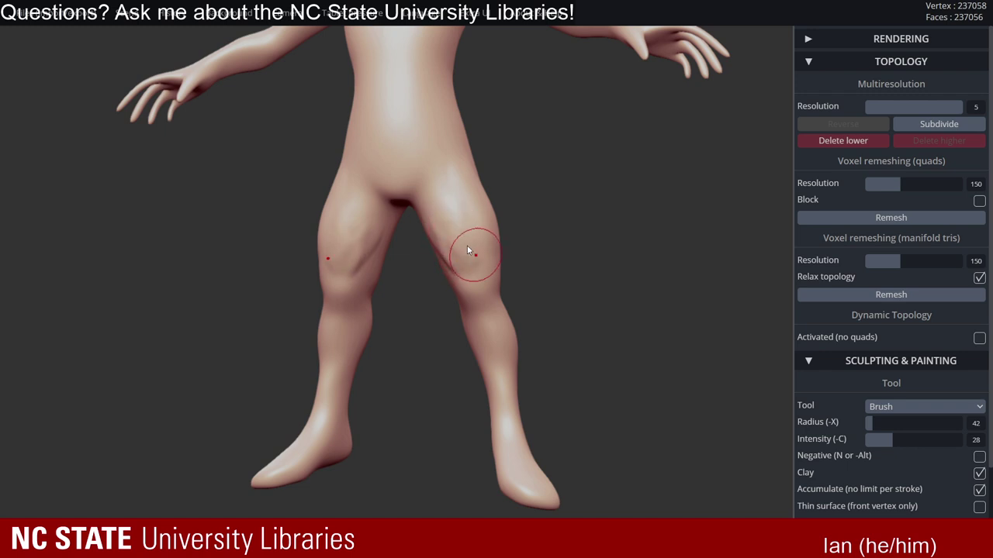
{"action": "mouse_move", "coordinate": [466, 242]}
{"action": "left_mouse_down", "text": "shift"}
{"action": "mouse_move", "coordinate": [455, 225]}
{"action": "mouse_move", "coordinate": [464, 237]}
{"action": "left_mouse_up", "text": "shift"}
{"action": "mouse_move", "coordinate": [482, 239]}
{"action": "right_mouse_down"}
{"action": "mouse_move", "coordinate": [523, 241]}
{"action": "mouse_move", "coordinate": [468, 235]}
{"action": "right_mouse_up"}
{"action": "left_click_drag", "start_coordinate": [448, 233], "coordinate": [466, 242], "text": "shift"}
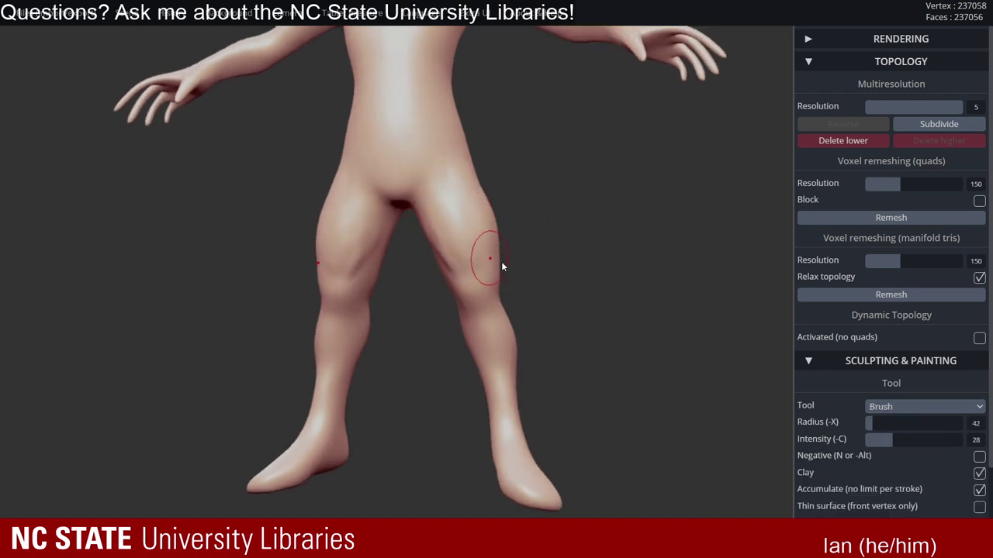
- Refine the upper and outer thigh volumes with symmetrical brush strokes and smooth the transitions
{"action": "mouse_move", "coordinate": [462, 271]}
{"action": "right_mouse_down"}
{"action": "mouse_move", "coordinate": [427, 228]}
{"action": "mouse_move", "coordinate": [476, 258]}
{"action": "mouse_move", "coordinate": [540, 213]}
{"action": "mouse_move", "coordinate": [549, 225]}
{"action": "mouse_move", "coordinate": [512, 192]}
{"action": "right_mouse_up"}
{"action": "key", "text": "shift"}
{"action": "key", "text": "shift"}
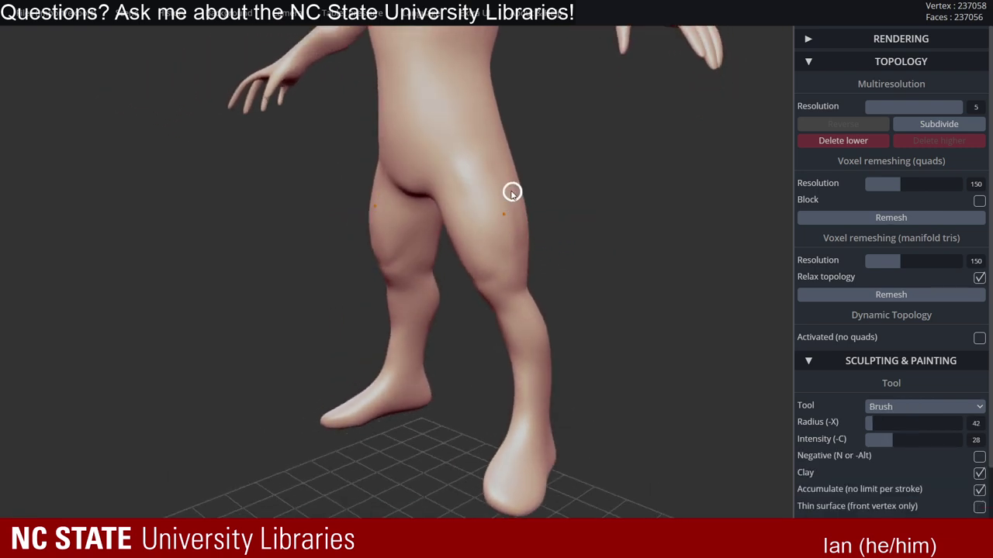
{"action": "left_click_drag", "start_coordinate": [467, 179], "coordinate": [476, 194], "text": "shift"}
{"action": "right_click_drag", "start_coordinate": [560, 225], "coordinate": [426, 213]}
{"action": "right_click_drag", "start_coordinate": [544, 201], "coordinate": [590, 220]}
{"action": "key", "text": "shift"}
{"action": "left_click_drag", "start_coordinate": [590, 220], "coordinate": [573, 232], "text": "shift"}
- Shape the outer side of the thighs above the knee and smooth the area
{"action": "right_click_drag", "start_coordinate": [561, 230], "coordinate": [729, 221]}
{"action": "mouse_move", "coordinate": [504, 192]}
{"action": "right_mouse_down", "text": "alt"}
{"action": "mouse_move", "coordinate": [584, 218]}
{"action": "mouse_move", "coordinate": [535, 225]}
{"action": "right_mouse_up", "text": "alt"}
{"action": "right_click_drag", "start_coordinate": [535, 225], "coordinate": [558, 240]}
{"action": "left_click_drag", "start_coordinate": [518, 252], "coordinate": [535, 277], "text": "shift"}
- Switch to the Move tool, set its radius to 88, and reshape the front contour of the thigh in side view
{"action": "right_click_drag", "start_coordinate": [554, 202], "coordinate": [469, 230], "text": "alt"}
{"action": "right_click_drag", "start_coordinate": [550, 225], "coordinate": [628, 232], "text": "ctrl"}
{"action": "mouse_move", "coordinate": [496, 217]}
{"action": "right_mouse_down"}
{"action": "mouse_move", "coordinate": [432, 220]}
{"action": "mouse_move", "coordinate": [465, 299]}
{"action": "mouse_move", "coordinate": [492, 207]}
{"action": "right_mouse_up"}
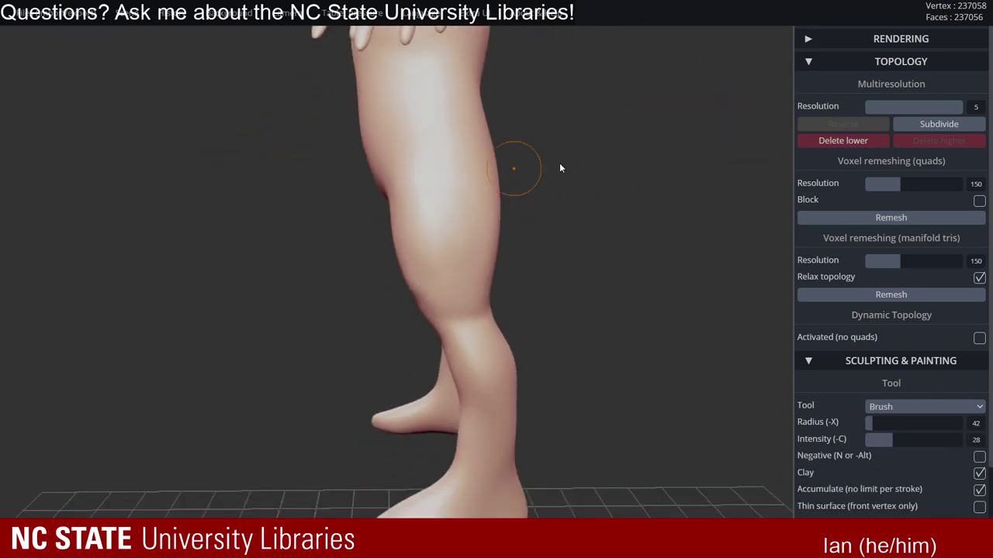
{"action": "left_click", "coordinate": [875, 60]}
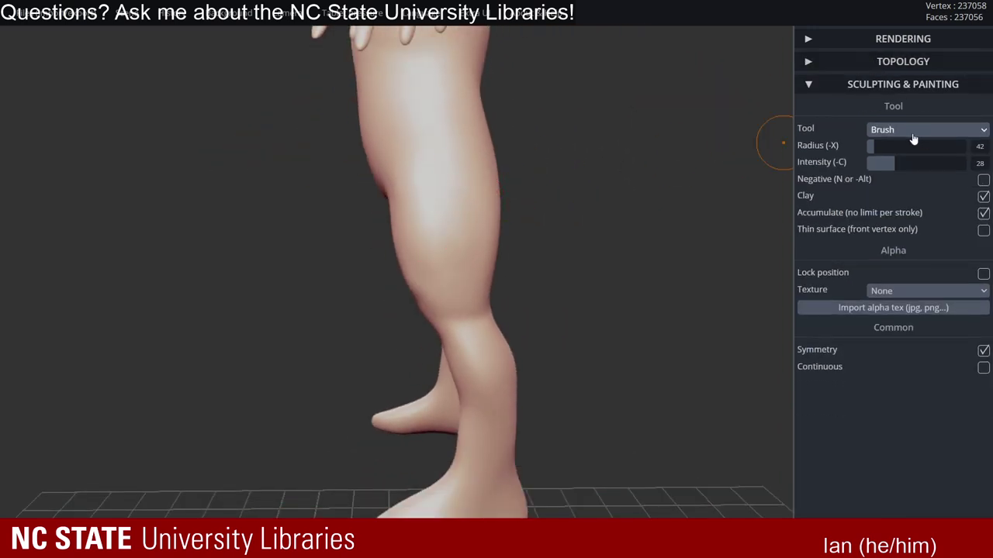
{"action": "left_click", "coordinate": [914, 132]}
{"action": "left_click", "coordinate": [904, 252]}
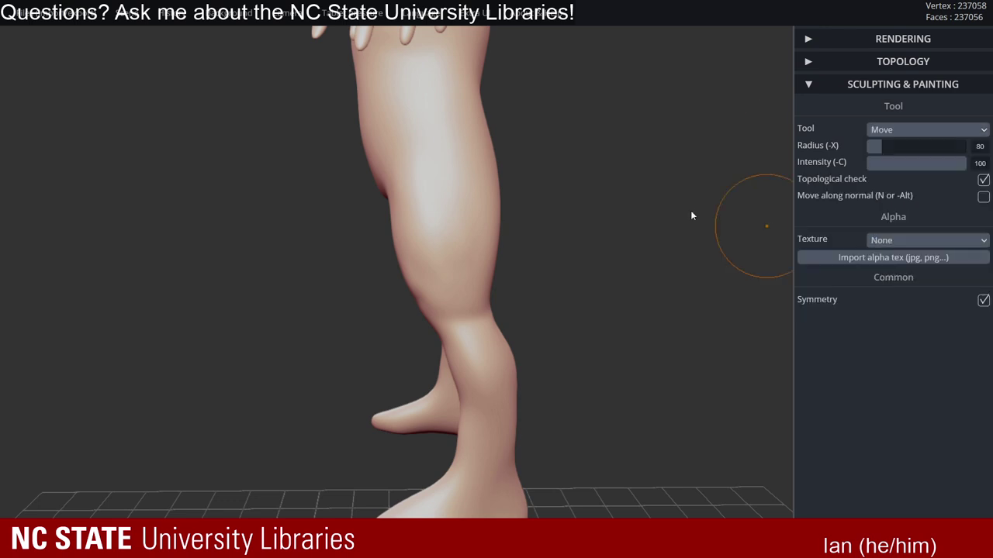
{"action": "left_click_drag", "start_coordinate": [413, 251], "coordinate": [404, 272]}
{"action": "left_click_drag", "start_coordinate": [392, 230], "coordinate": [393, 232]}
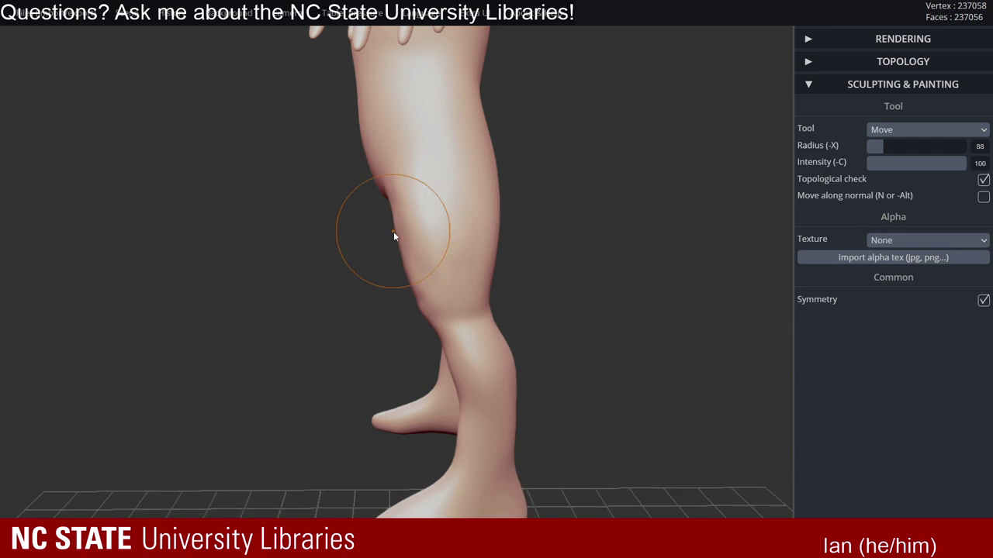
{"action": "left_click_drag", "start_coordinate": [470, 257], "coordinate": [510, 230]}
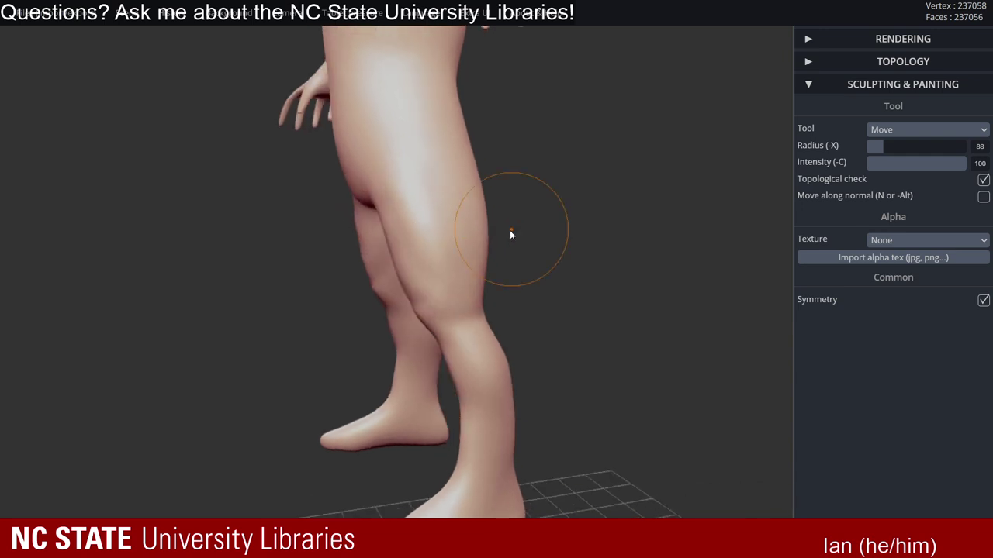
- Lower the mesh's multiresolution level to 2
{"action": "key", "text": "ctrl"}
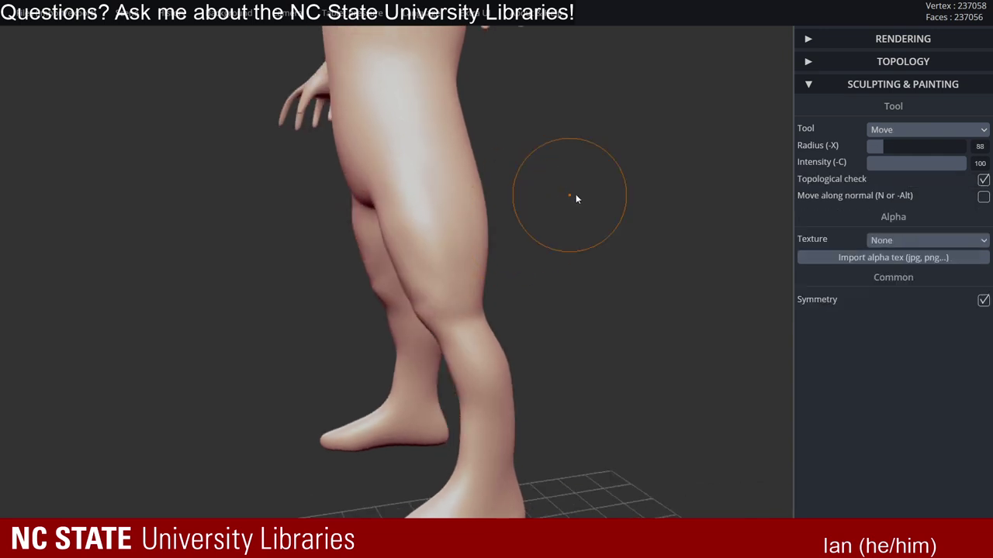
{"action": "left_click_drag", "start_coordinate": [576, 193], "coordinate": [544, 184]}
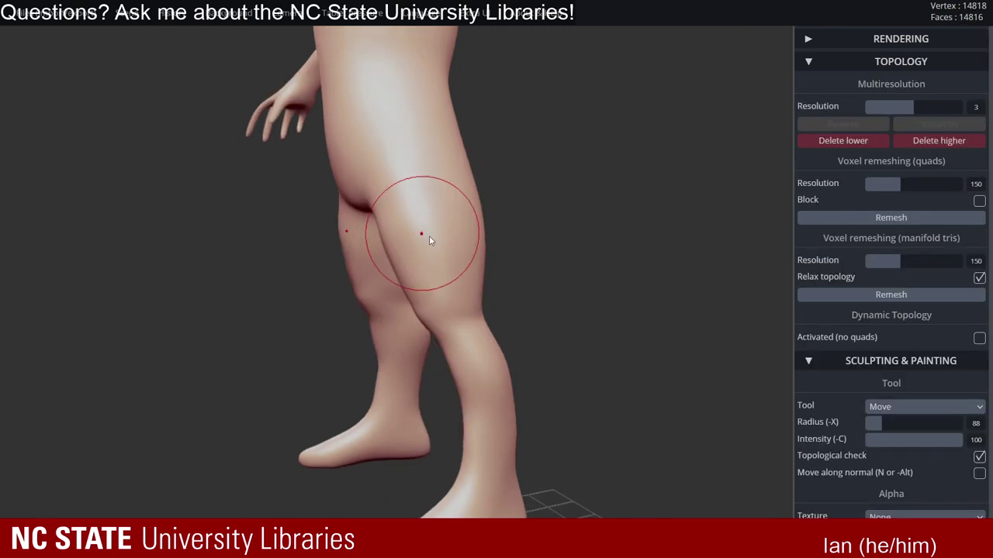
{"action": "mouse_move", "coordinate": [429, 236]}
{"action": "right_mouse_down"}
{"action": "mouse_move", "coordinate": [499, 226]}
{"action": "mouse_move", "coordinate": [414, 233]}
{"action": "mouse_move", "coordinate": [615, 162]}
{"action": "right_mouse_up"}
{"action": "left_click", "coordinate": [898, 106]}
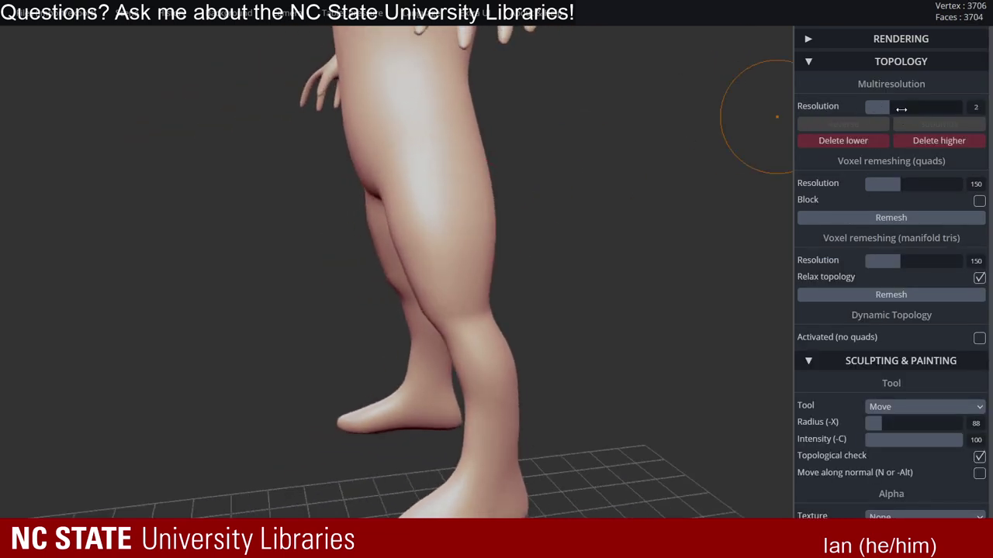
- Adjust the front contour of the thighs on the low-resolution mesh with the Move tool
{"action": "right_click_drag", "start_coordinate": [480, 225], "coordinate": [417, 228]}
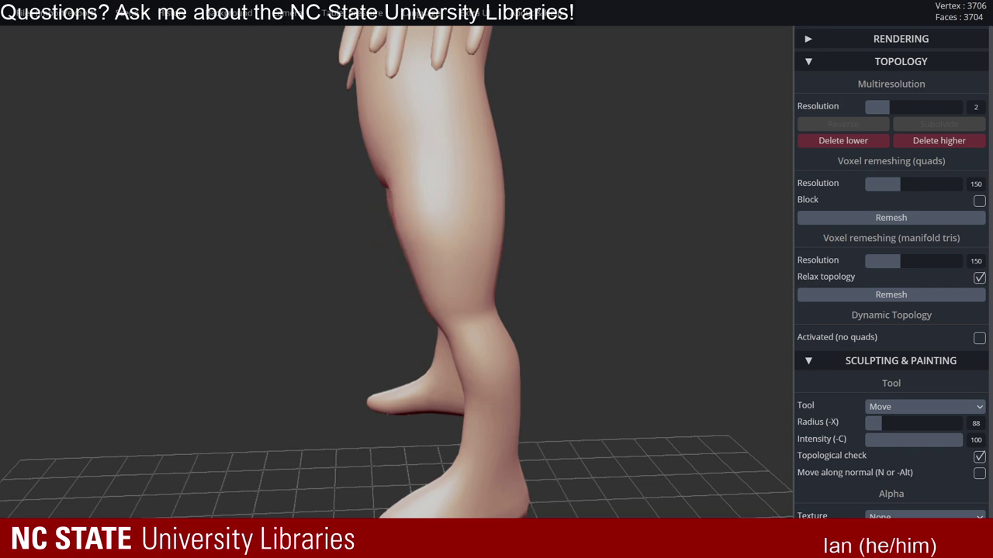
{"action": "left_click_drag", "start_coordinate": [394, 230], "coordinate": [399, 245], "text": "shift"}
{"action": "right_click_drag", "start_coordinate": [413, 239], "coordinate": [494, 238]}
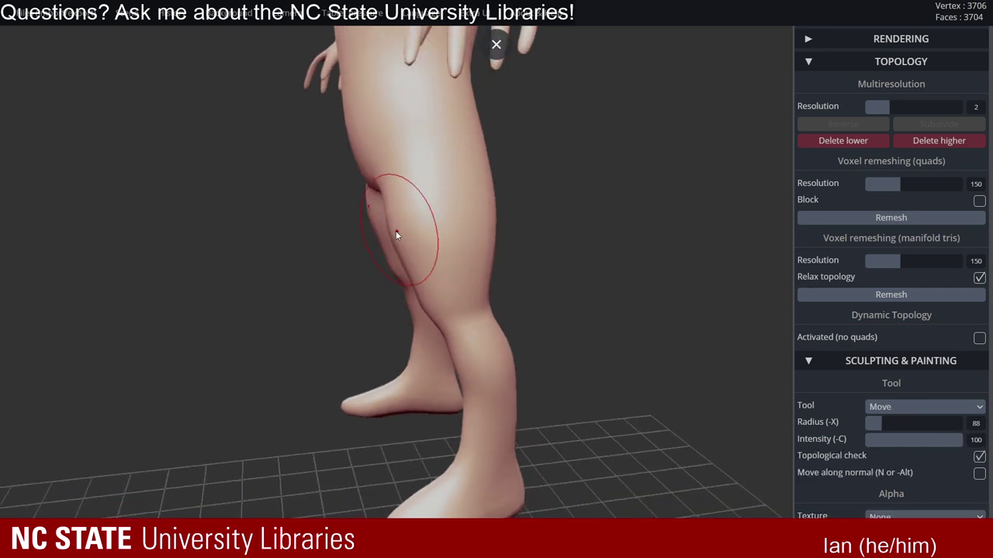
{"action": "left_click_drag", "start_coordinate": [396, 231], "coordinate": [405, 244]}
{"action": "right_click_drag", "start_coordinate": [434, 242], "coordinate": [774, 106]}
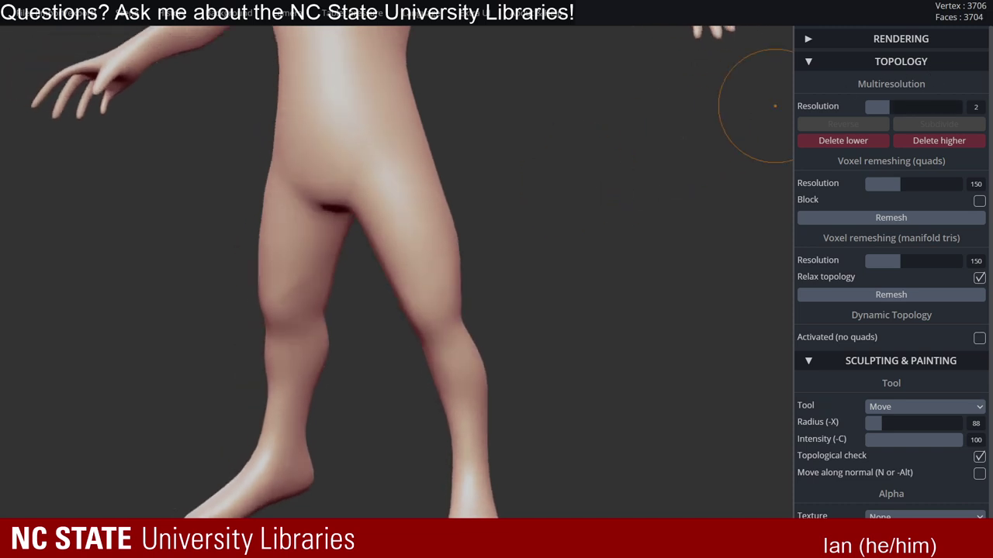
- Raise the multiresolution level to 4 and smooth the inner thighs above the knees
{"action": "left_click_drag", "start_coordinate": [890, 106], "coordinate": [946, 107]}
{"action": "right_click_drag", "start_coordinate": [712, 150], "coordinate": [553, 242]}
{"action": "right_click_drag", "start_coordinate": [461, 311], "coordinate": [676, 178]}
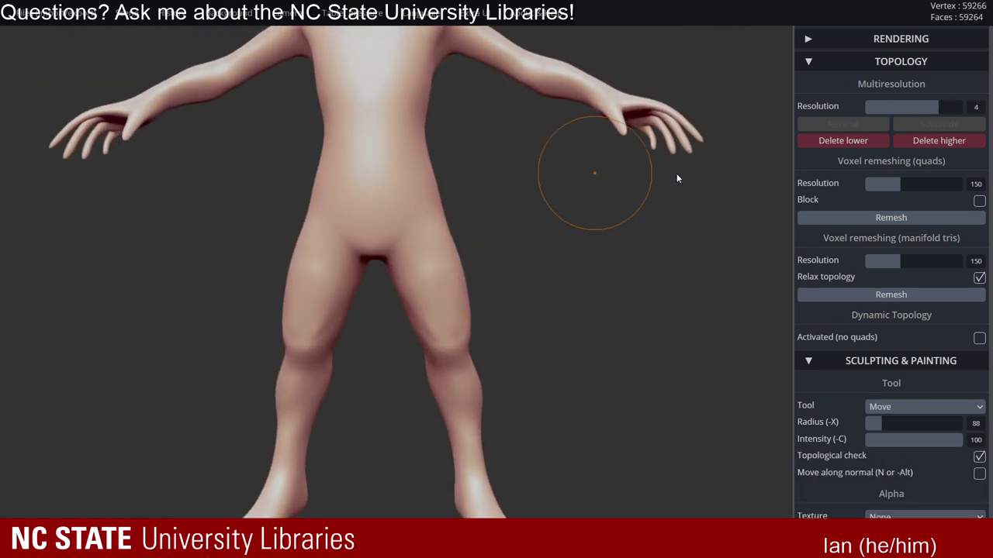
{"action": "key", "text": "shift"}
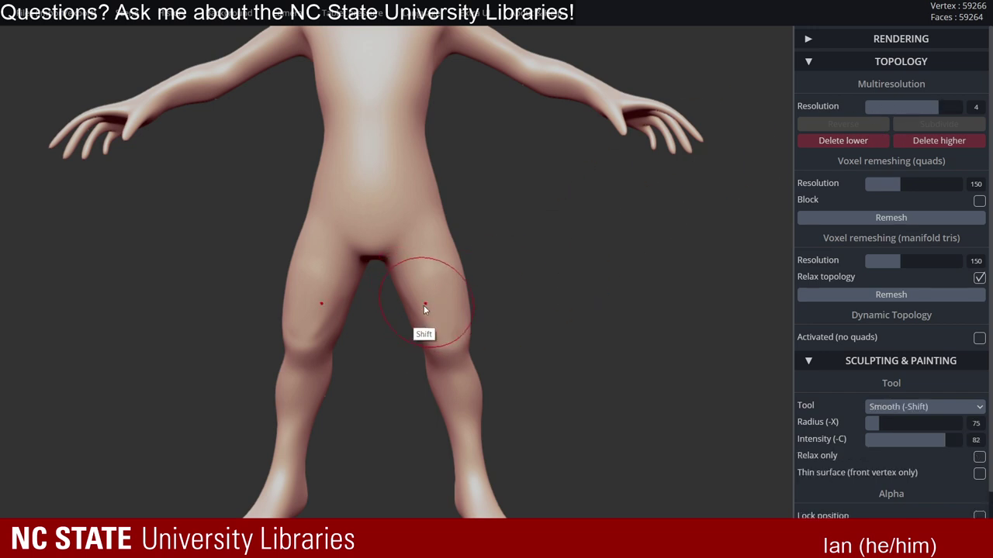
{"action": "key", "text": "shift"}
{"action": "left_click_drag", "start_coordinate": [427, 316], "coordinate": [424, 310], "text": "shift"}
{"action": "key", "text": "shift"}
- Examine the figure's torso, arms and head from the front and from oblique angles
{"action": "right_click_drag", "start_coordinate": [594, 287], "coordinate": [512, 267], "text": "ctrl"}
{"action": "right_click_drag", "start_coordinate": [511, 267], "coordinate": [594, 275], "text": "alt"}
{"action": "key", "text": "alt"}
{"action": "mouse_move", "coordinate": [593, 273]}
{"action": "left_mouse_down"}
{"action": "mouse_move", "coordinate": [501, 305]}
{"action": "mouse_move", "coordinate": [558, 216]}
{"action": "left_mouse_up"}
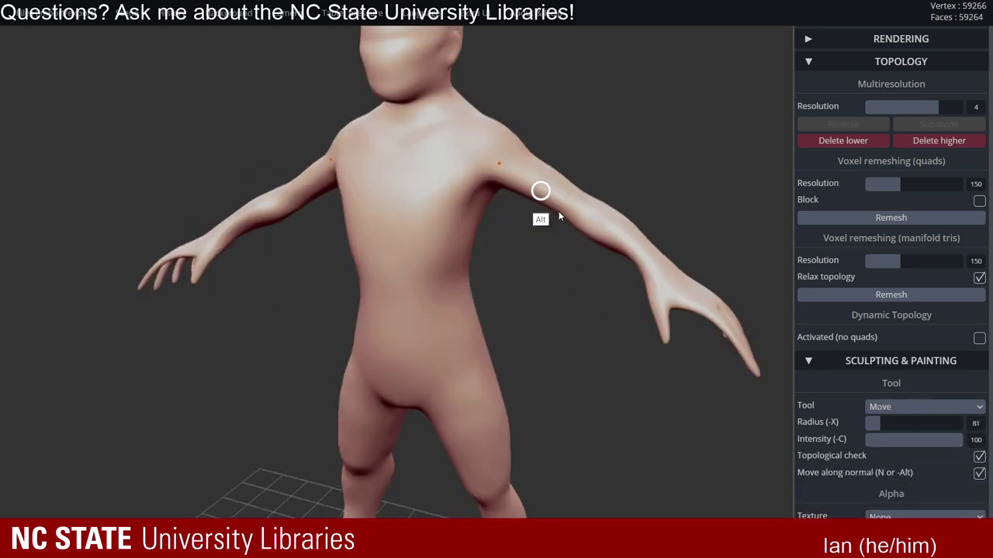
{"action": "mouse_move", "coordinate": [558, 211]}
{"action": "right_mouse_down", "text": "alt"}
{"action": "mouse_move", "coordinate": [563, 232]}
{"action": "mouse_move", "coordinate": [688, 217]}
{"action": "mouse_move", "coordinate": [589, 194]}
{"action": "right_mouse_up", "text": "alt"}
{"action": "right_click_drag", "start_coordinate": [589, 193], "coordinate": [657, 218], "text": "ctrl"}
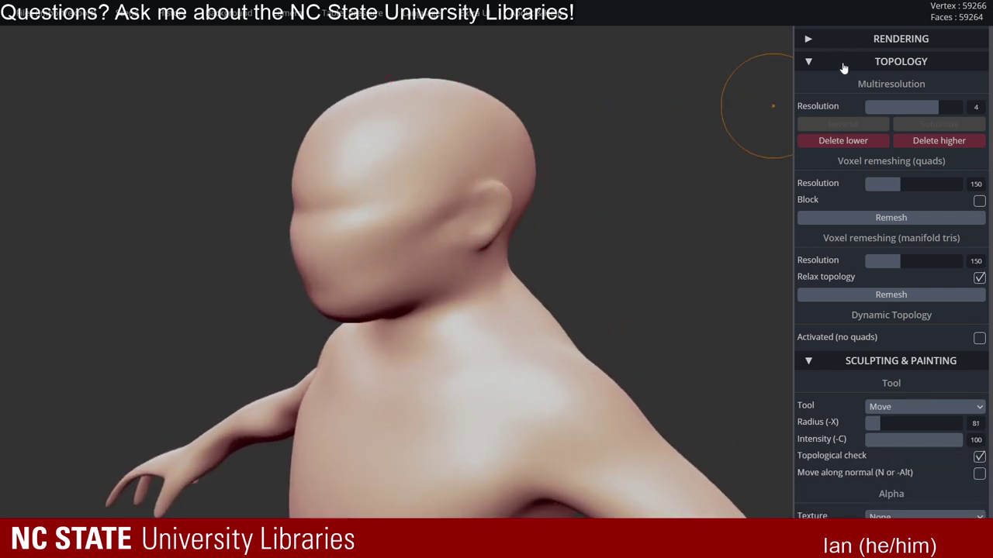
{"action": "mouse_move", "coordinate": [704, 124]}
{"action": "left_mouse_down"}
{"action": "mouse_move", "coordinate": [566, 160]}
{"action": "mouse_move", "coordinate": [571, 186]}
{"action": "mouse_move", "coordinate": [724, 175]}
{"action": "mouse_move", "coordinate": [661, 166]}
{"action": "mouse_move", "coordinate": [684, 161]}
{"action": "left_mouse_up"}
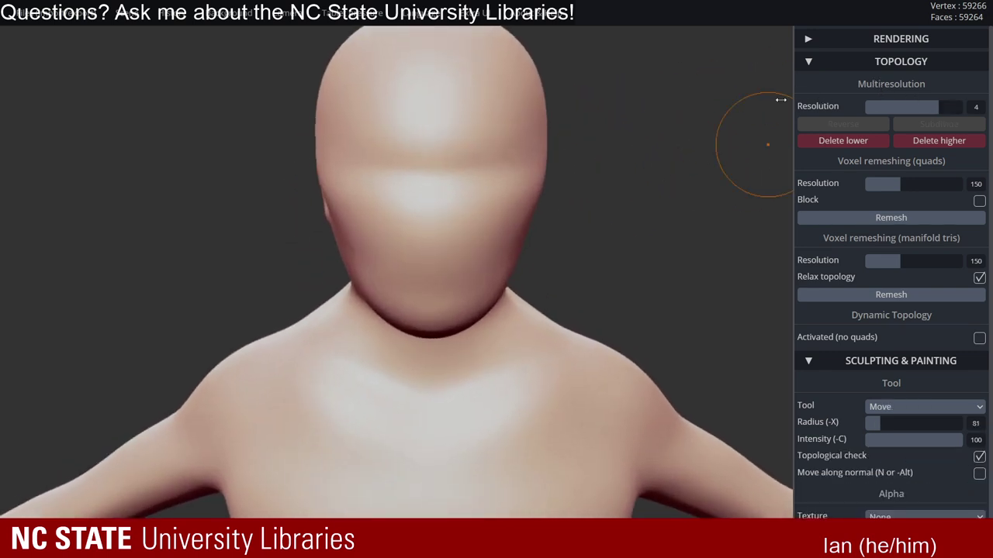
{"action": "left_click_drag", "start_coordinate": [741, 102], "coordinate": [639, 109]}
- Try to push in the eye area of the face with the Move tool at radius 27
{"action": "key", "text": "x"}
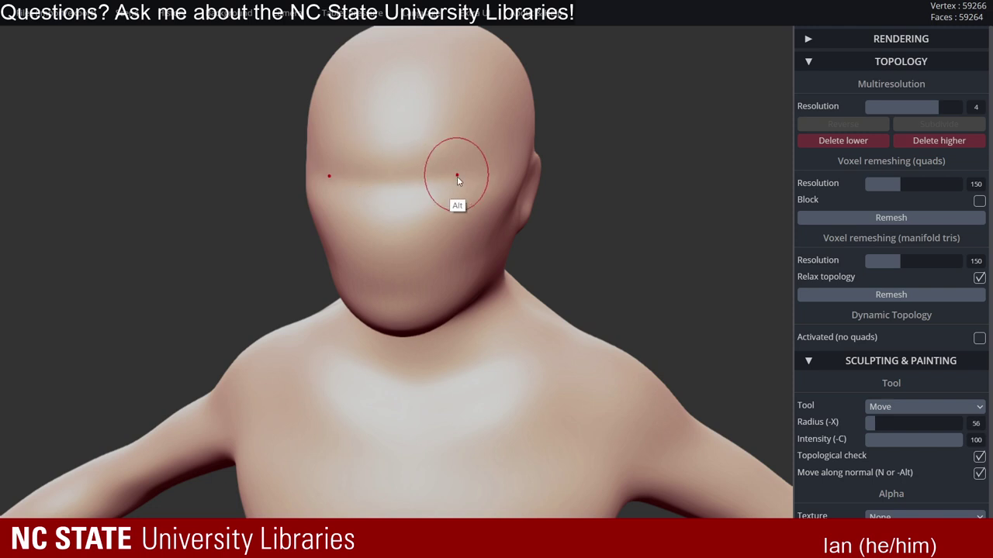
{"action": "mouse_move", "coordinate": [457, 177]}
{"action": "right_mouse_down", "text": "alt"}
{"action": "mouse_move", "coordinate": [576, 153]}
{"action": "mouse_move", "coordinate": [601, 179]}
{"action": "mouse_move", "coordinate": [547, 174]}
{"action": "mouse_move", "coordinate": [577, 112]}
{"action": "mouse_move", "coordinate": [512, 147]}
{"action": "mouse_move", "coordinate": [577, 153]}
{"action": "right_mouse_up", "text": "alt"}
{"action": "key", "text": "x"}
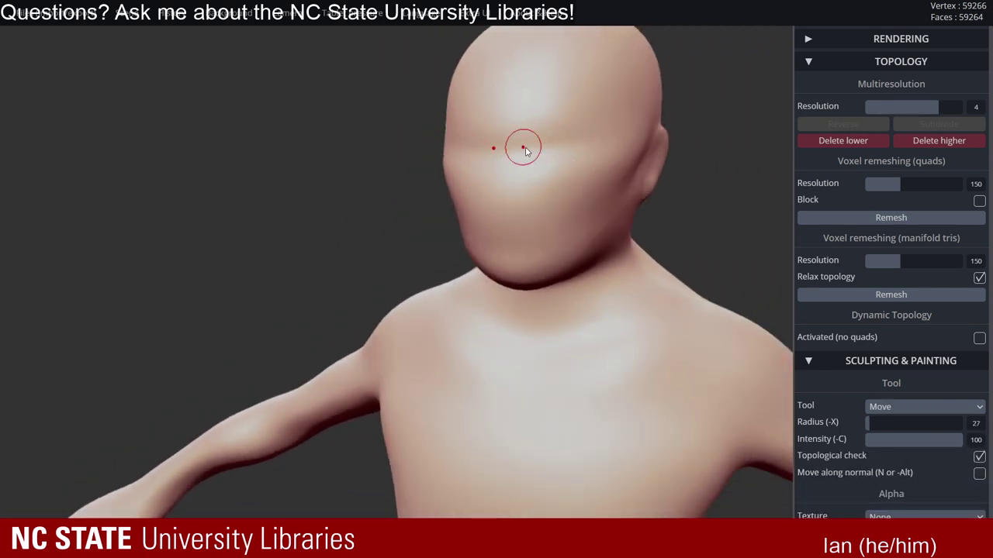
{"action": "left_click_drag", "start_coordinate": [522, 153], "coordinate": [541, 148], "text": "alt"}
{"action": "key", "text": "ctrl+z"}
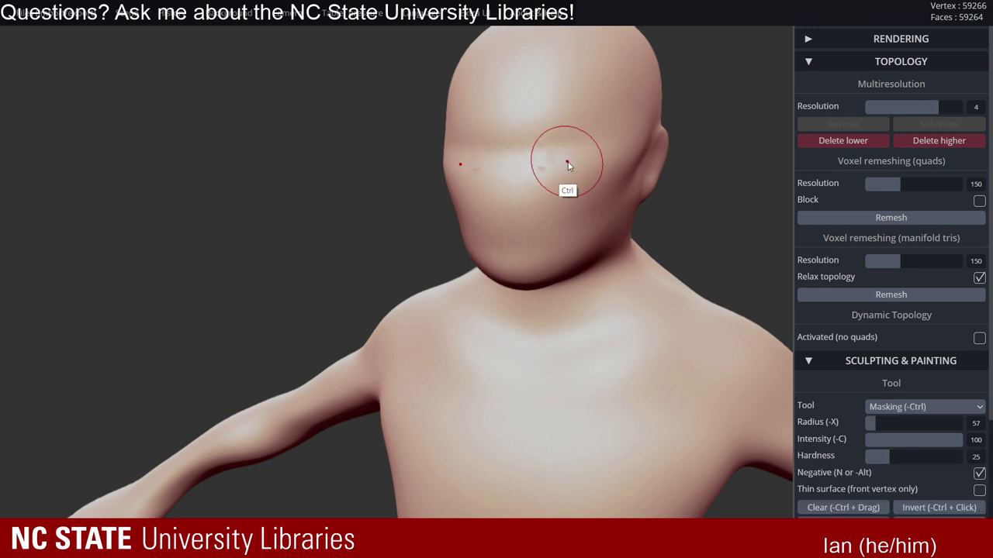
{"action": "left_click_drag", "start_coordinate": [550, 148], "coordinate": [553, 158], "text": "shift"}
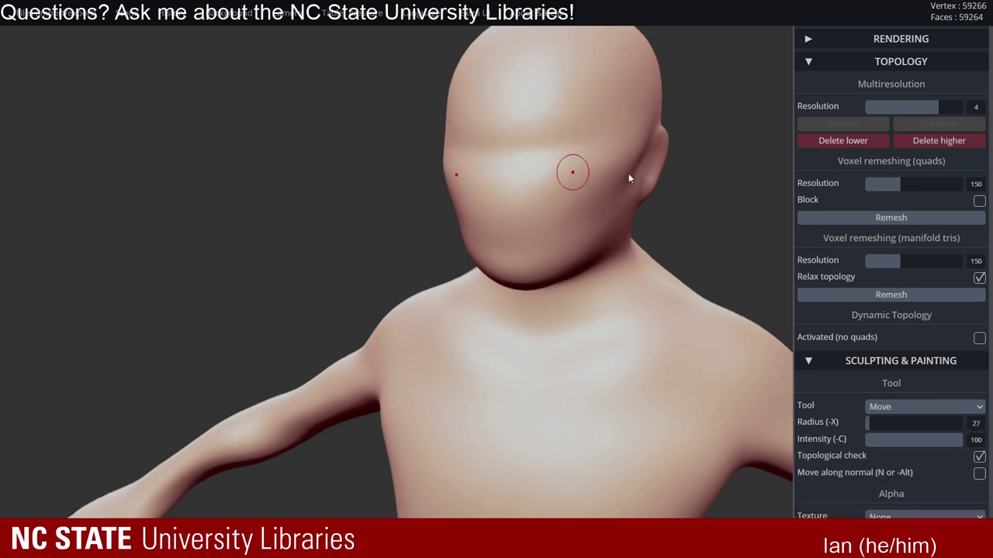
- Collapse the Topology settings and switch to the Brush tool for working on the front of the head
{"action": "left_click", "coordinate": [867, 62]}
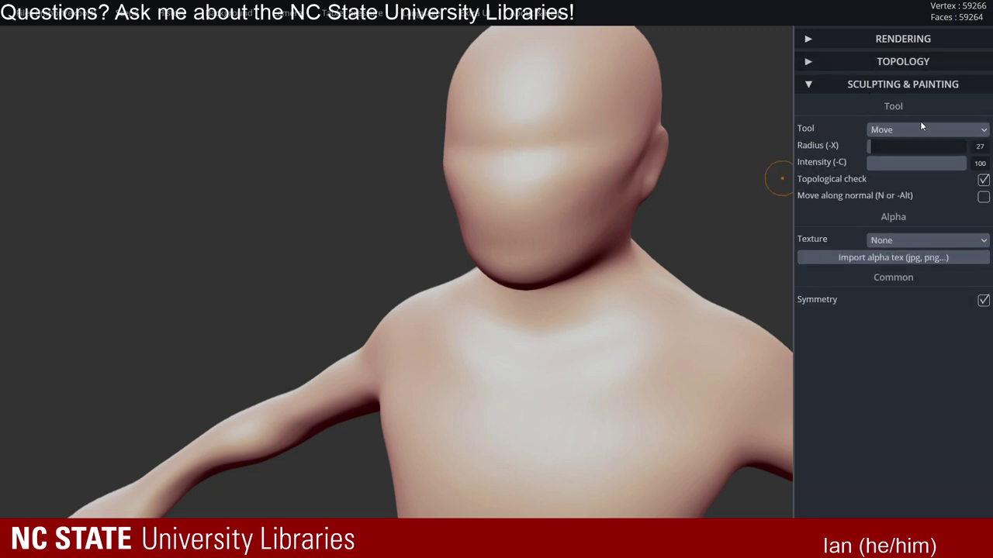
{"action": "left_click", "coordinate": [920, 128]}
{"action": "left_click", "coordinate": [895, 130]}
{"action": "mouse_move", "coordinate": [556, 124]}
{"action": "right_mouse_down"}
{"action": "mouse_move", "coordinate": [571, 144]}
{"action": "mouse_move", "coordinate": [600, 126]}
{"action": "mouse_move", "coordinate": [606, 153]}
{"action": "mouse_move", "coordinate": [660, 117]}
{"action": "mouse_move", "coordinate": [673, 82]}
{"action": "right_mouse_up"}
{"action": "mouse_move", "coordinate": [673, 82]}
{"action": "right_mouse_down", "text": "ctrl"}
{"action": "mouse_move", "coordinate": [570, 87]}
{"action": "mouse_move", "coordinate": [666, 145]}
{"action": "mouse_move", "coordinate": [638, 99]}
{"action": "right_mouse_up", "text": "ctrl"}
{"action": "mouse_move", "coordinate": [639, 99]}
{"action": "right_mouse_down", "text": "alt"}
{"action": "mouse_move", "coordinate": [641, 115]}
{"action": "mouse_move", "coordinate": [536, 141]}
{"action": "mouse_move", "coordinate": [575, 161]}
{"action": "right_mouse_up", "text": "alt"}
{"action": "right_click_drag", "start_coordinate": [486, 192], "coordinate": [519, 179], "text": "alt"}
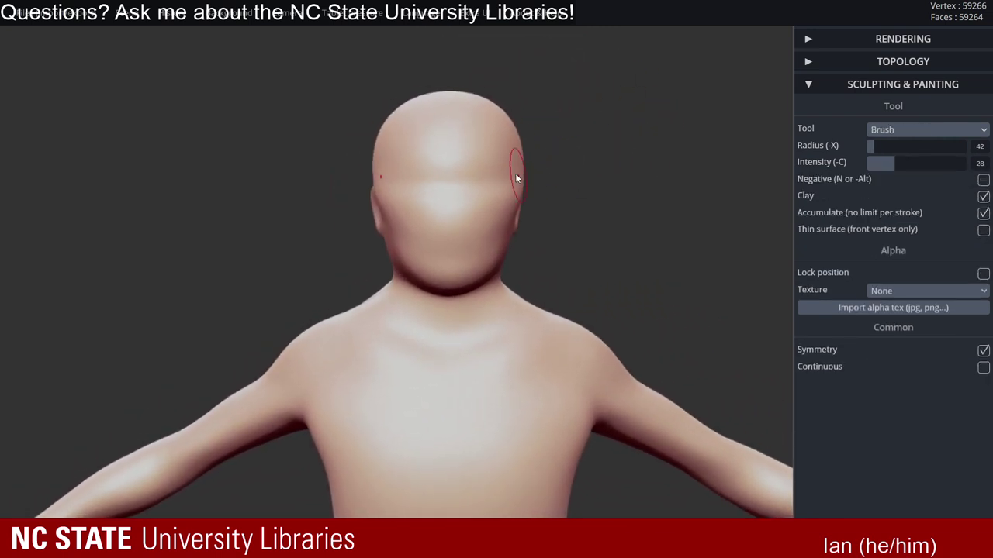
{"action": "right_click_drag", "start_coordinate": [551, 121], "coordinate": [545, 122], "text": "alt"}
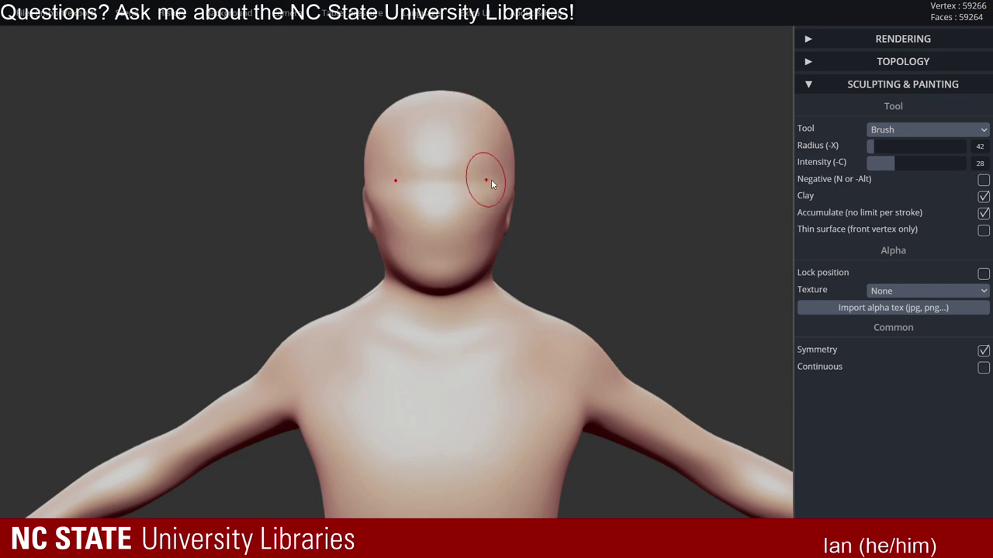
- Carve two shallow symmetrical eye sockets below the brow with the negative Brush at radius 42
{"action": "mouse_move", "coordinate": [500, 197]}
{"action": "right_mouse_down"}
{"action": "mouse_move", "coordinate": [460, 182]}
{"action": "mouse_move", "coordinate": [531, 190]}
{"action": "right_mouse_up"}
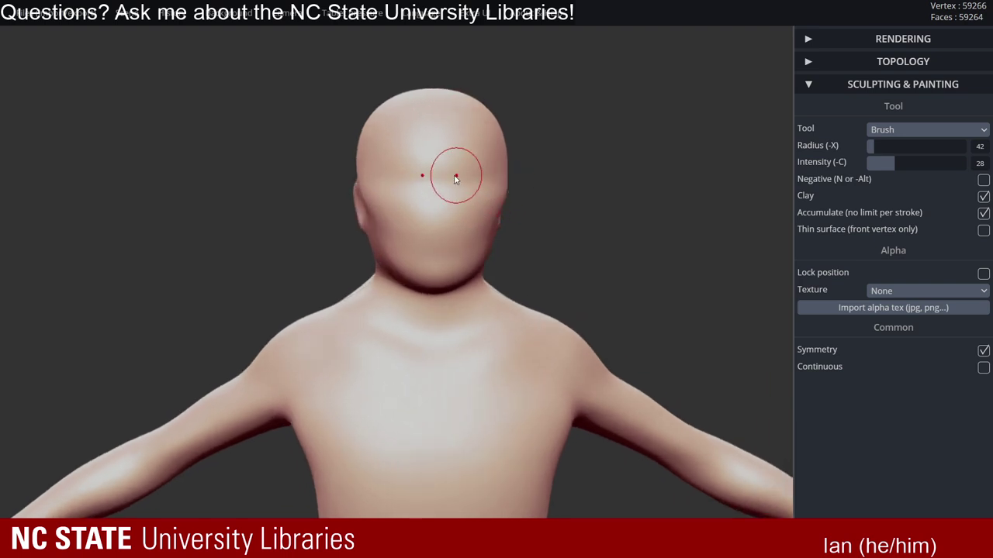
{"action": "right_click_drag", "start_coordinate": [460, 181], "coordinate": [463, 184]}
{"action": "left_click_drag", "start_coordinate": [460, 179], "coordinate": [463, 181], "text": "alt"}
{"action": "mouse_move", "coordinate": [461, 183]}
{"action": "right_mouse_down"}
{"action": "mouse_move", "coordinate": [513, 220]}
{"action": "mouse_move", "coordinate": [479, 224]}
{"action": "mouse_move", "coordinate": [512, 225]}
{"action": "right_mouse_up"}
- Undo the last stroke in the eye sockets and carve them again with the negative Brush at radius 62
{"action": "key", "text": "x"}
{"action": "key", "text": "x"}
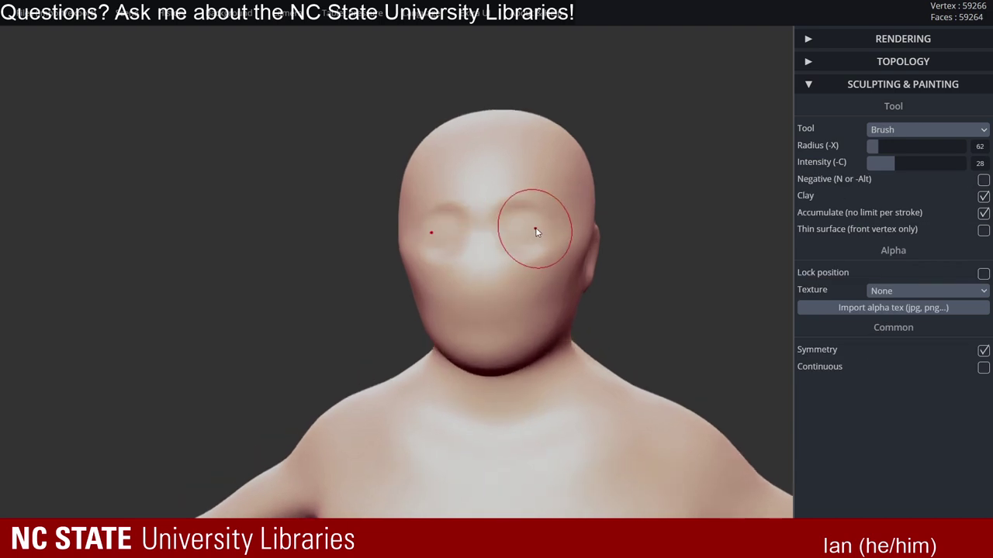
{"action": "key", "text": "ctrl+z"}
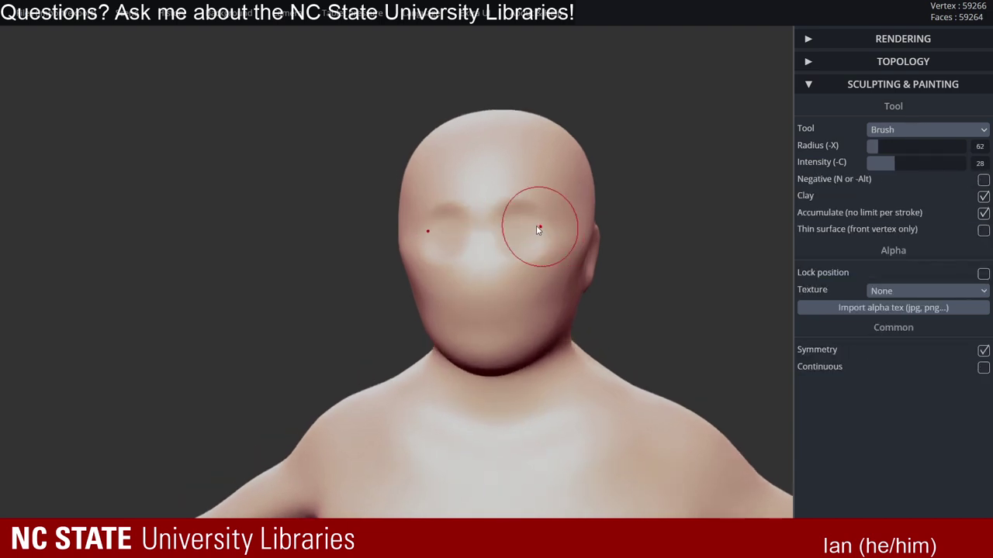
{"action": "left_click_drag", "start_coordinate": [536, 225], "coordinate": [522, 231], "text": "alt"}
- Set the brush radius to 42 and deepen the eye sockets under the brow in negative mode
{"action": "key", "text": "x"}
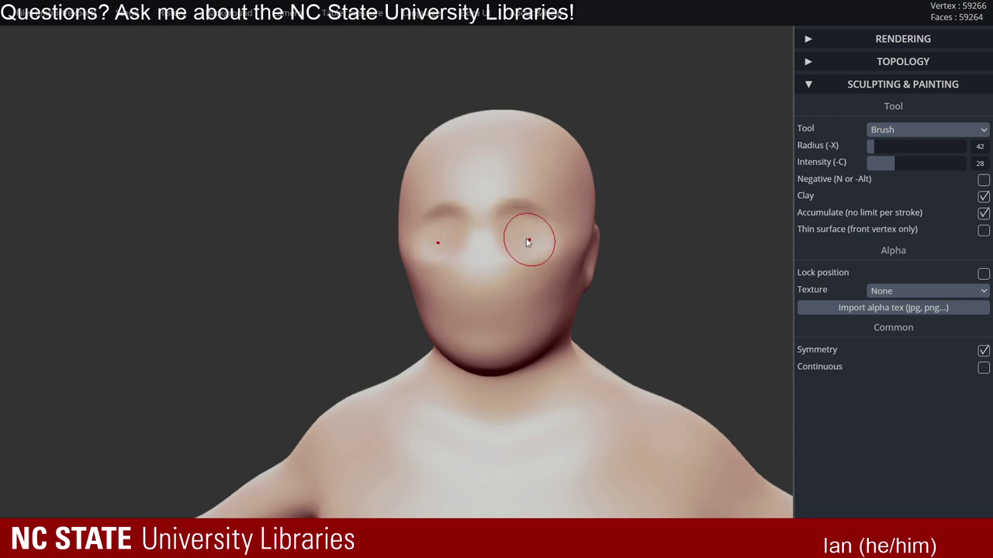
{"action": "mouse_move", "coordinate": [529, 237]}
{"action": "right_mouse_down"}
{"action": "mouse_move", "coordinate": [541, 227]}
{"action": "mouse_move", "coordinate": [523, 204]}
{"action": "mouse_move", "coordinate": [497, 200]}
{"action": "mouse_move", "coordinate": [453, 224]}
{"action": "mouse_move", "coordinate": [527, 230]}
{"action": "mouse_move", "coordinate": [577, 252]}
{"action": "right_mouse_up"}
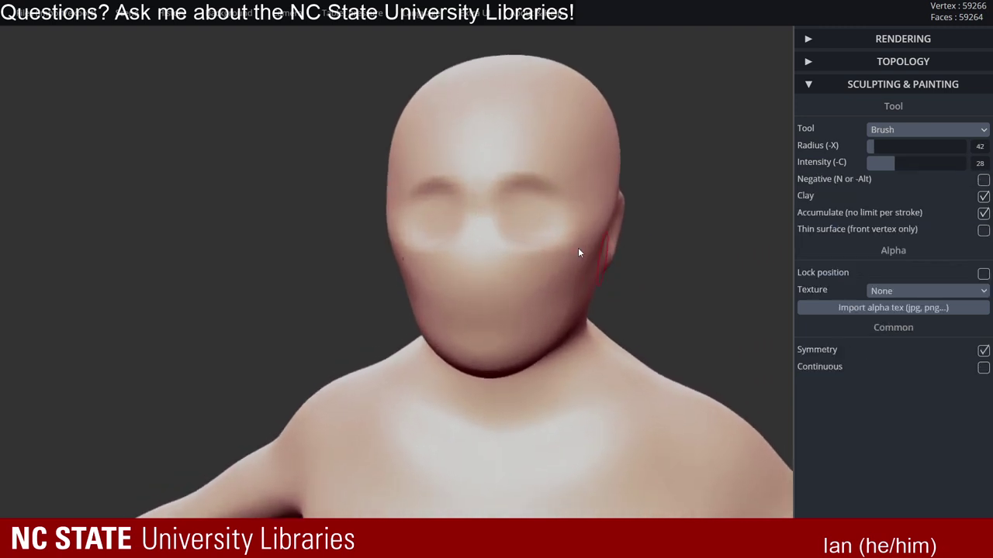
{"action": "key", "text": "alt"}
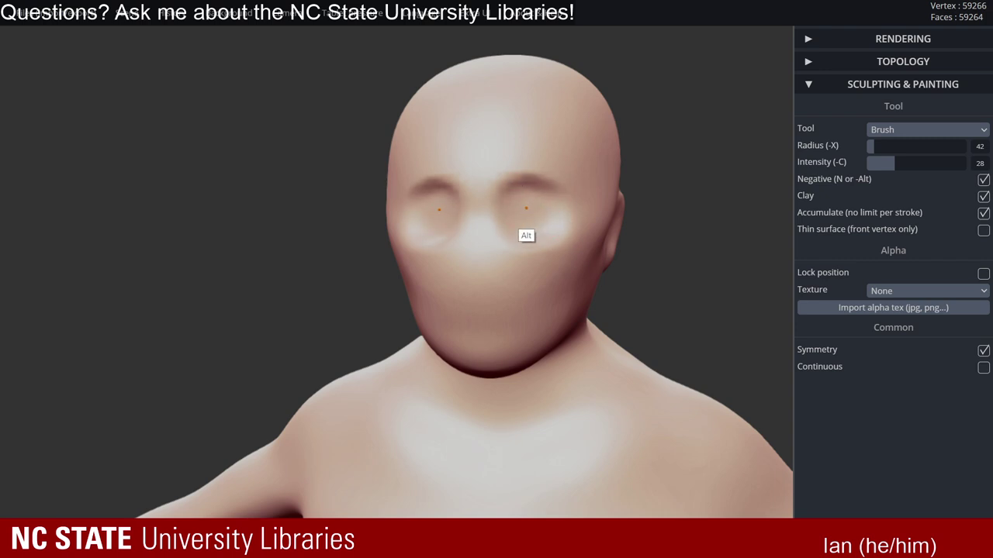
{"action": "right_click_drag", "start_coordinate": [532, 218], "coordinate": [526, 209]}
{"action": "key", "text": "alt"}
{"action": "left_click_drag", "start_coordinate": [530, 215], "coordinate": [518, 211], "text": "alt"}
{"action": "mouse_move", "coordinate": [519, 211]}
{"action": "right_mouse_down"}
{"action": "mouse_move", "coordinate": [560, 221]}
{"action": "mouse_move", "coordinate": [514, 198]}
{"action": "right_mouse_up"}
- Set the brush radius to 40 and carve the lower outer parts of the eye sockets in negative mode
{"action": "key", "text": "x"}
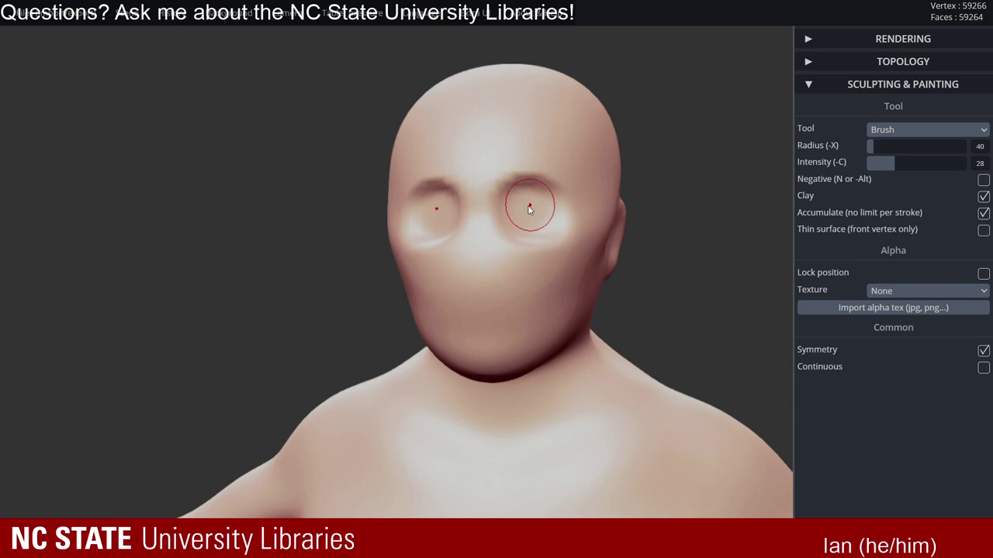
{"action": "key", "text": "alt"}
{"action": "right_click_drag", "start_coordinate": [552, 235], "coordinate": [563, 234]}
{"action": "left_click_drag", "start_coordinate": [551, 228], "coordinate": [534, 228], "text": "alt"}
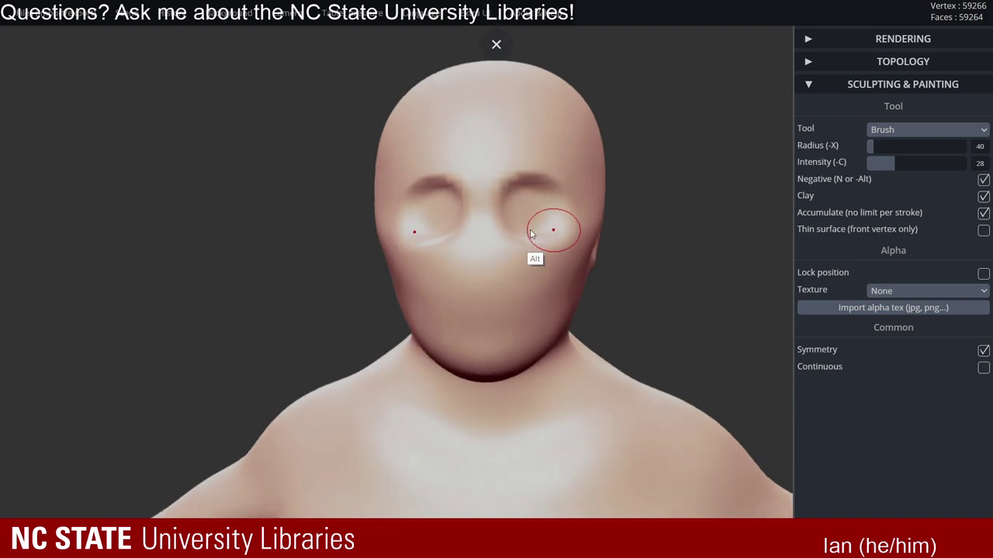
- Sculpt raised cheekbones below the eye sockets toward the ears with the Brush at radius 40
{"action": "mouse_move", "coordinate": [534, 225]}
{"action": "right_mouse_down", "text": "ctrl"}
{"action": "mouse_move", "coordinate": [521, 201]}
{"action": "mouse_move", "coordinate": [529, 219]}
{"action": "mouse_move", "coordinate": [494, 206]}
{"action": "mouse_move", "coordinate": [359, 207]}
{"action": "mouse_move", "coordinate": [479, 275]}
{"action": "mouse_move", "coordinate": [527, 188]}
{"action": "mouse_move", "coordinate": [564, 208]}
{"action": "mouse_move", "coordinate": [548, 193]}
{"action": "mouse_move", "coordinate": [561, 192]}
{"action": "mouse_move", "coordinate": [511, 183]}
{"action": "right_mouse_up", "text": "ctrl"}
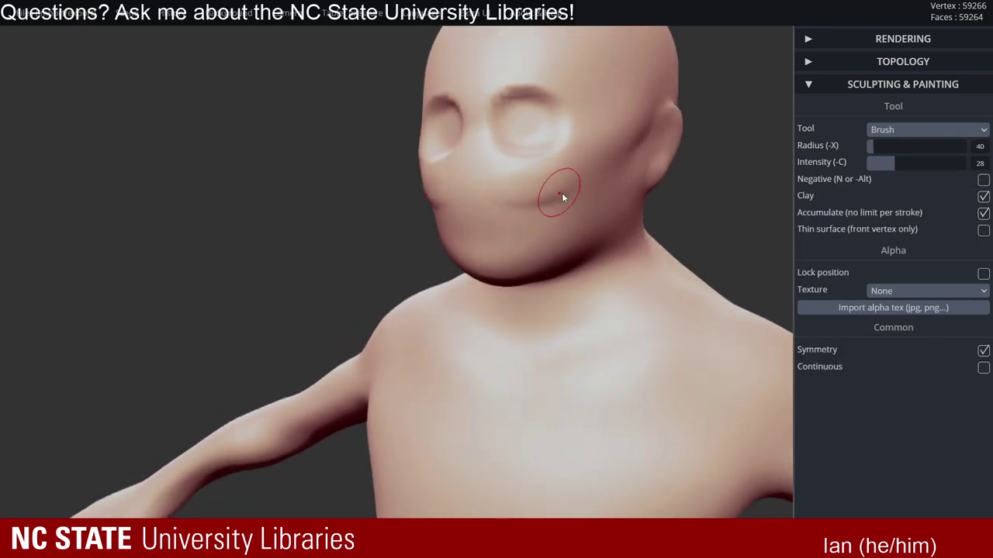
{"action": "mouse_move", "coordinate": [562, 192]}
{"action": "right_mouse_down"}
{"action": "mouse_move", "coordinate": [517, 186]}
{"action": "mouse_move", "coordinate": [626, 170]}
{"action": "mouse_move", "coordinate": [580, 193]}
{"action": "mouse_move", "coordinate": [584, 181]}
{"action": "mouse_move", "coordinate": [613, 207]}
{"action": "mouse_move", "coordinate": [555, 190]}
{"action": "mouse_move", "coordinate": [563, 194]}
{"action": "right_mouse_up"}
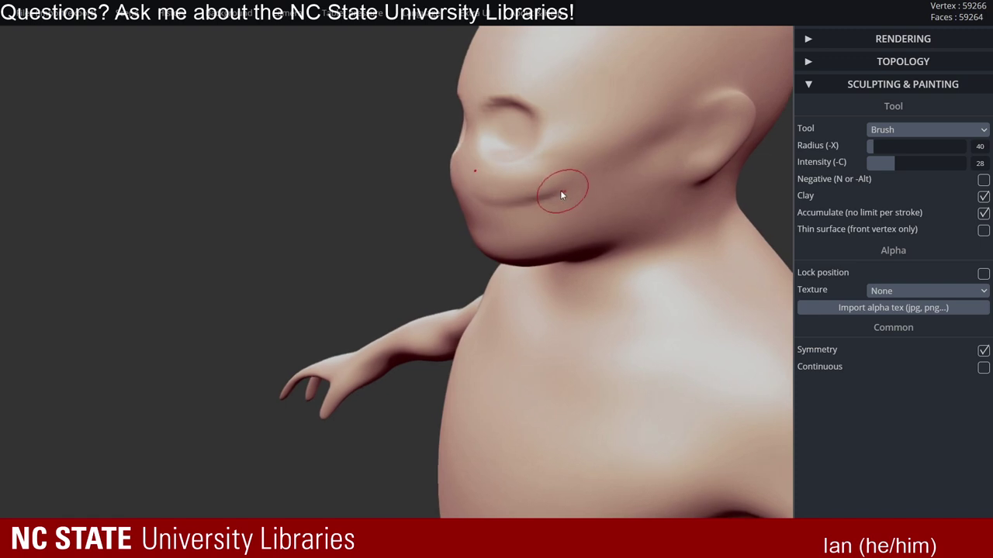
{"action": "mouse_move", "coordinate": [501, 172]}
{"action": "right_mouse_down"}
{"action": "mouse_move", "coordinate": [545, 160]}
{"action": "mouse_move", "coordinate": [505, 186]}
{"action": "right_mouse_up"}
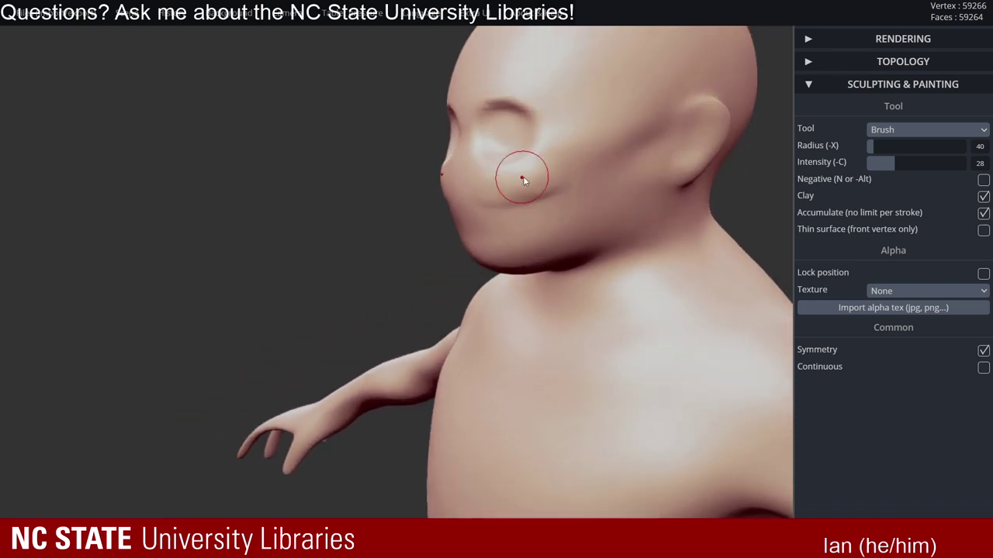
{"action": "mouse_move", "coordinate": [571, 172]}
{"action": "right_mouse_down"}
{"action": "mouse_move", "coordinate": [552, 183]}
{"action": "mouse_move", "coordinate": [609, 193]}
{"action": "mouse_move", "coordinate": [554, 183]}
{"action": "right_mouse_up"}
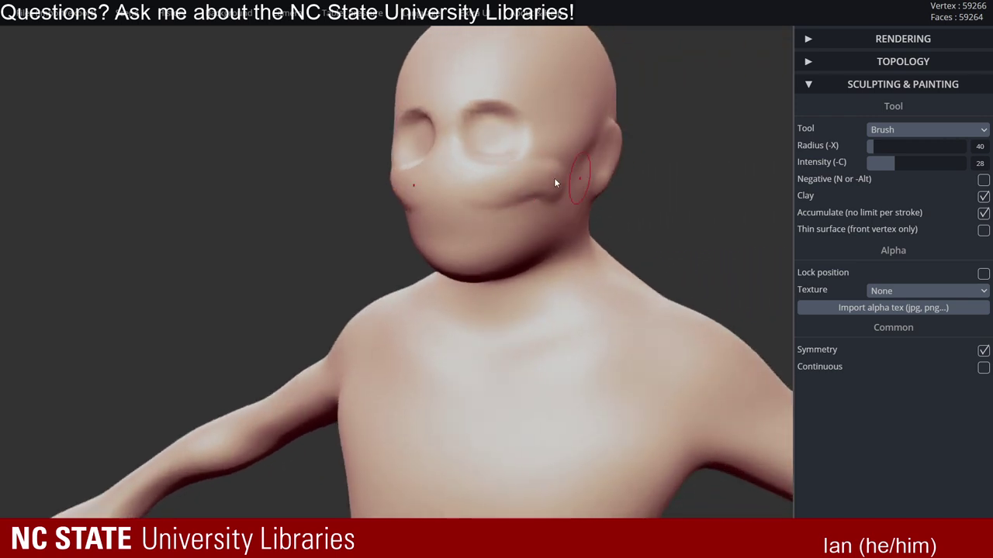
{"action": "right_click_drag", "start_coordinate": [494, 182], "coordinate": [481, 203]}
- Smooth the cheekbones and the area beneath the eyes with the Smooth tool at radius 75
{"action": "mouse_move", "coordinate": [479, 183]}
{"action": "left_mouse_down", "text": "shift"}
{"action": "mouse_move", "coordinate": [476, 175]}
{"action": "mouse_move", "coordinate": [492, 180]}
{"action": "left_mouse_up", "text": "shift"}
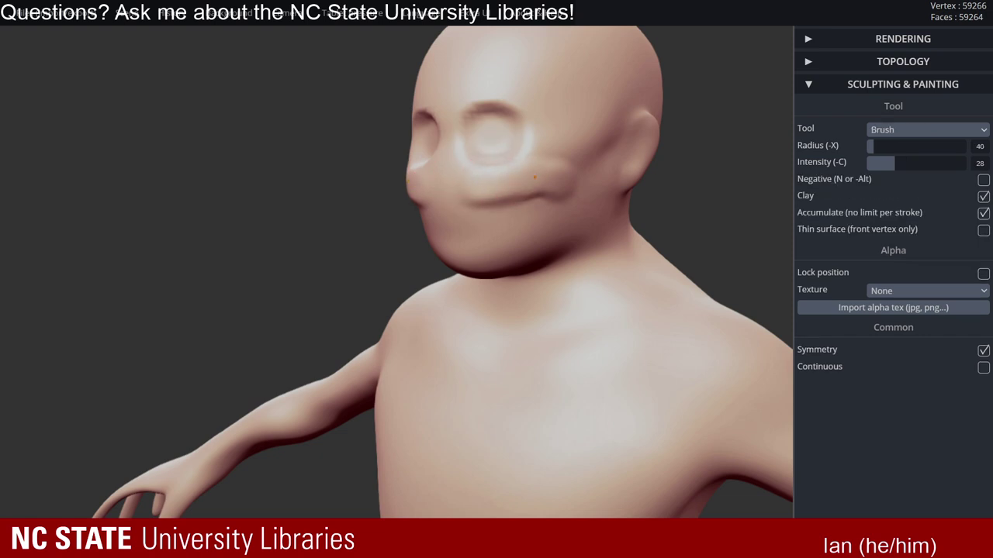
{"action": "right_click_drag", "start_coordinate": [561, 248], "coordinate": [476, 170]}
{"action": "key", "text": "shift"}
{"action": "key", "text": "shift"}
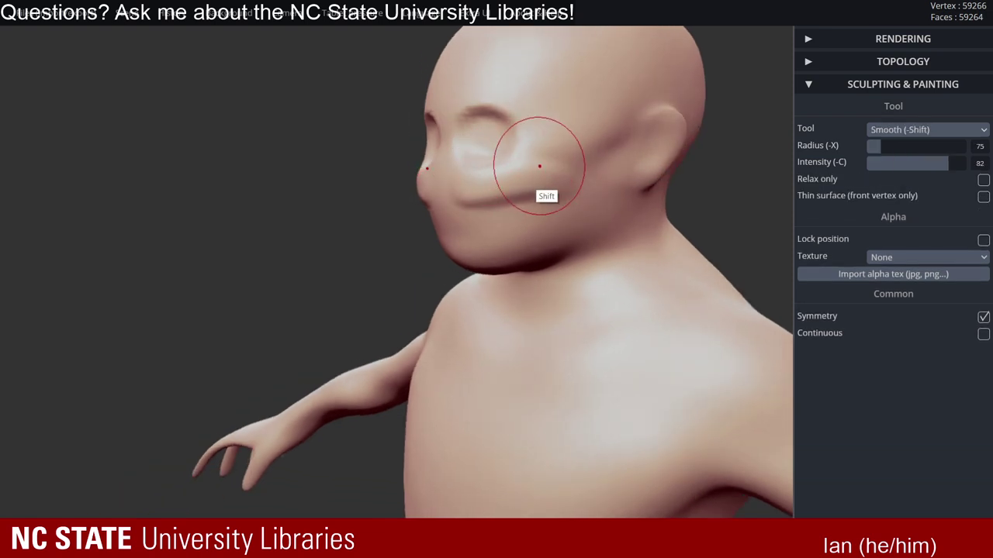
{"action": "mouse_move", "coordinate": [563, 199]}
{"action": "right_mouse_down"}
{"action": "mouse_move", "coordinate": [623, 195]}
{"action": "mouse_move", "coordinate": [569, 178]}
{"action": "mouse_move", "coordinate": [562, 152]}
{"action": "mouse_move", "coordinate": [542, 168]}
{"action": "mouse_move", "coordinate": [554, 145]}
{"action": "mouse_move", "coordinate": [554, 220]}
{"action": "mouse_move", "coordinate": [526, 155]}
{"action": "mouse_move", "coordinate": [465, 186]}
{"action": "mouse_move", "coordinate": [523, 185]}
{"action": "right_mouse_up"}
{"action": "key", "text": "ctrl"}
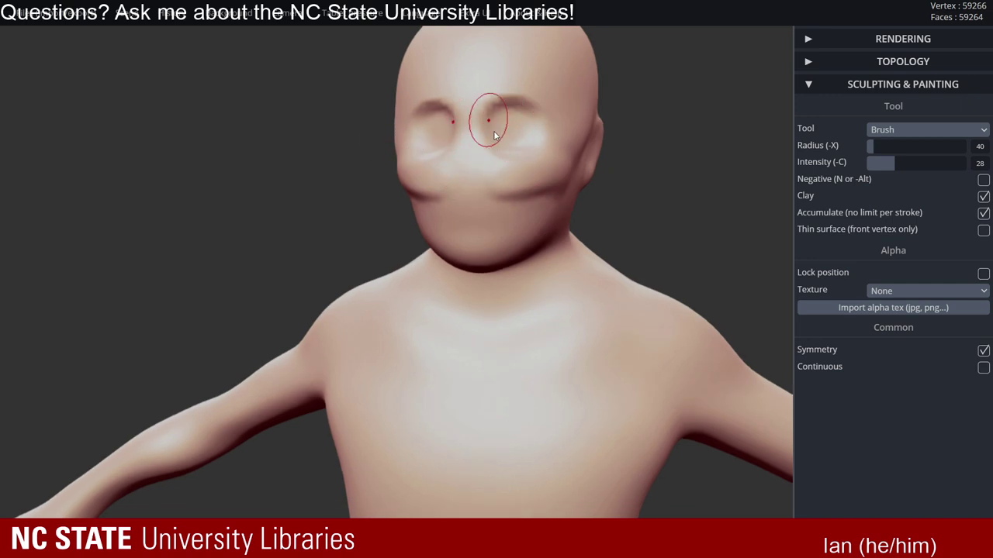
- Set the brush radius to 51 and build up the mouth and chin area of the lower face
{"action": "right_click_drag", "start_coordinate": [548, 143], "coordinate": [515, 133]}
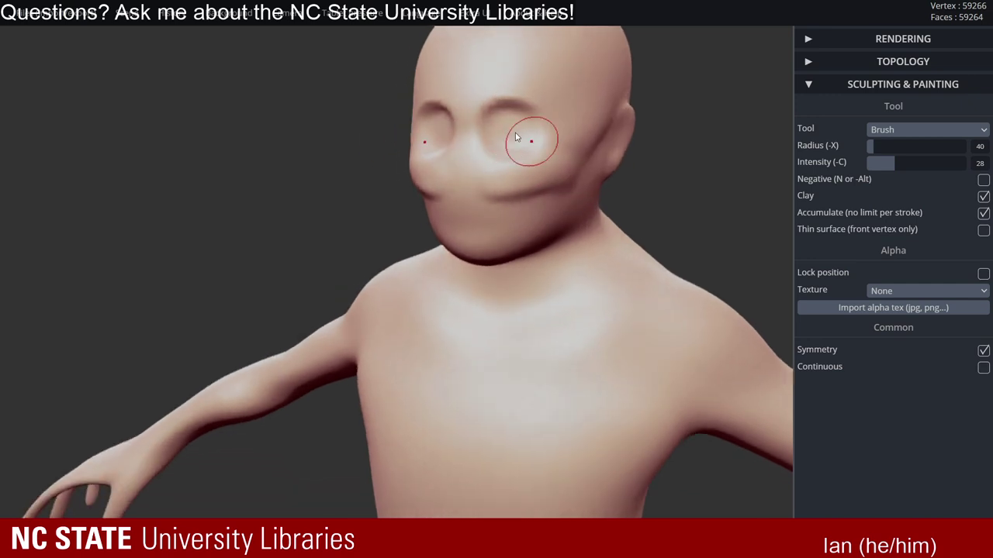
{"action": "right_click_drag", "start_coordinate": [502, 193], "coordinate": [487, 173]}
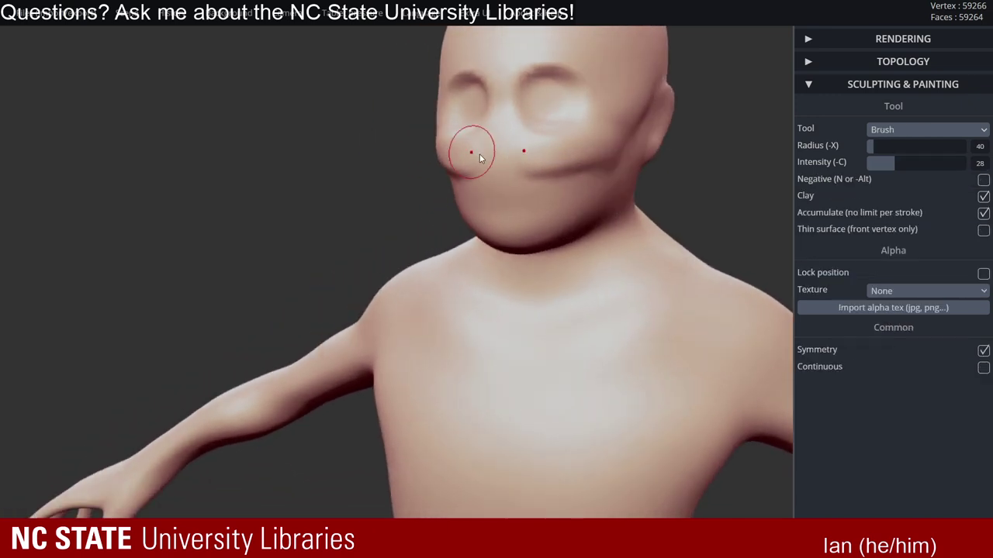
{"action": "key", "text": "x"}
{"action": "mouse_move", "coordinate": [537, 172]}
{"action": "right_mouse_down"}
{"action": "mouse_move", "coordinate": [505, 166]}
{"action": "mouse_move", "coordinate": [527, 202]}
{"action": "mouse_move", "coordinate": [427, 212]}
{"action": "mouse_move", "coordinate": [520, 214]}
{"action": "mouse_move", "coordinate": [554, 195]}
{"action": "mouse_move", "coordinate": [528, 181]}
{"action": "mouse_move", "coordinate": [605, 208]}
{"action": "mouse_move", "coordinate": [463, 186]}
{"action": "right_mouse_up"}
{"action": "mouse_move", "coordinate": [649, 193]}
{"action": "right_mouse_down", "text": "ctrl"}
{"action": "mouse_move", "coordinate": [696, 220]}
{"action": "mouse_move", "coordinate": [436, 241]}
{"action": "mouse_move", "coordinate": [597, 242]}
{"action": "mouse_move", "coordinate": [387, 209]}
{"action": "right_mouse_up", "text": "ctrl"}
{"action": "mouse_move", "coordinate": [388, 210]}
{"action": "right_mouse_down", "text": "ctrl"}
{"action": "mouse_move", "coordinate": [649, 344]}
{"action": "mouse_move", "coordinate": [690, 380]}
{"action": "right_mouse_up", "text": "ctrl"}
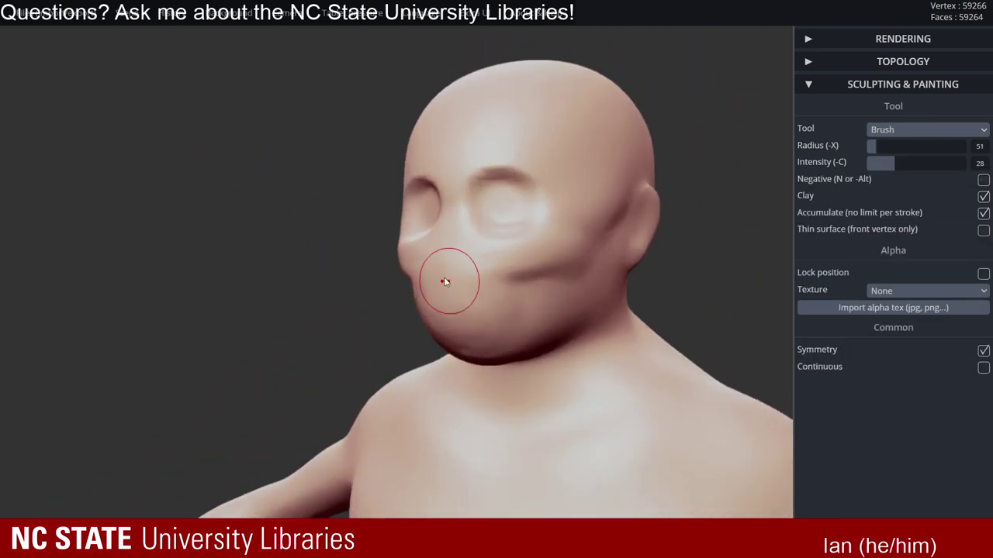
{"action": "mouse_move", "coordinate": [445, 282]}
{"action": "right_mouse_down"}
{"action": "mouse_move", "coordinate": [519, 250]}
{"action": "mouse_move", "coordinate": [543, 268]}
{"action": "mouse_move", "coordinate": [501, 251]}
{"action": "mouse_move", "coordinate": [474, 265]}
{"action": "right_mouse_up"}
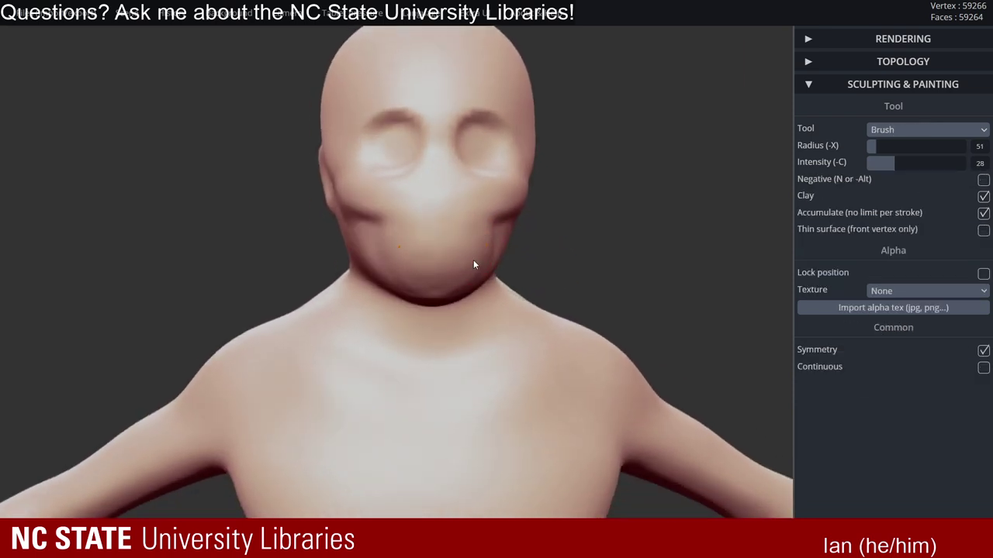
{"action": "left_click_drag", "start_coordinate": [461, 260], "coordinate": [448, 259]}
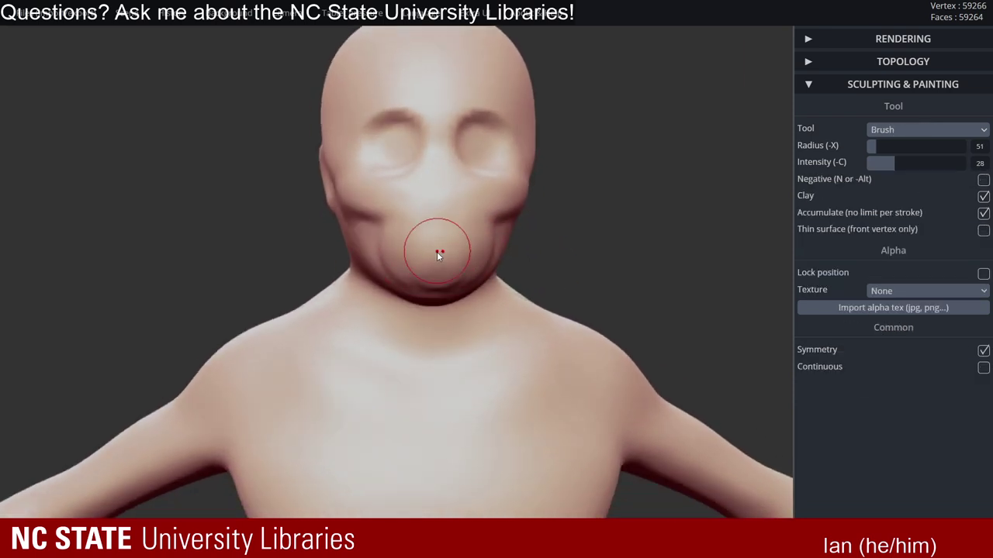
- Smooth the built-up mouth and chin area into the surrounding face
{"action": "mouse_move", "coordinate": [437, 251]}
{"action": "right_mouse_down"}
{"action": "mouse_move", "coordinate": [387, 263]}
{"action": "mouse_move", "coordinate": [374, 250]}
{"action": "mouse_move", "coordinate": [447, 237]}
{"action": "mouse_move", "coordinate": [418, 195]}
{"action": "mouse_move", "coordinate": [523, 215]}
{"action": "mouse_move", "coordinate": [434, 210]}
{"action": "mouse_move", "coordinate": [461, 217]}
{"action": "mouse_move", "coordinate": [414, 202]}
{"action": "mouse_move", "coordinate": [450, 202]}
{"action": "mouse_move", "coordinate": [538, 246]}
{"action": "mouse_move", "coordinate": [464, 241]}
{"action": "mouse_move", "coordinate": [563, 238]}
{"action": "mouse_move", "coordinate": [485, 197]}
{"action": "mouse_move", "coordinate": [406, 202]}
{"action": "mouse_move", "coordinate": [543, 193]}
{"action": "mouse_move", "coordinate": [439, 191]}
{"action": "right_mouse_up"}
{"action": "key", "text": "ctrl"}
{"action": "key", "text": "shift"}
{"action": "key", "text": "shift"}
{"action": "key", "text": "ctrl"}
- Set the brush radius to 32 and refine the cheekbone ridges running back to the ears
{"action": "key", "text": "x"}
{"action": "mouse_move", "coordinate": [547, 221]}
{"action": "right_mouse_down"}
{"action": "mouse_move", "coordinate": [538, 225]}
{"action": "mouse_move", "coordinate": [636, 219]}
{"action": "mouse_move", "coordinate": [555, 202]}
{"action": "mouse_move", "coordinate": [560, 220]}
{"action": "mouse_move", "coordinate": [345, 179]}
{"action": "right_mouse_up"}
{"action": "key", "text": "shift"}
{"action": "key", "text": "alt"}
{"action": "key", "text": "ctrl"}
{"action": "key", "text": "alt"}
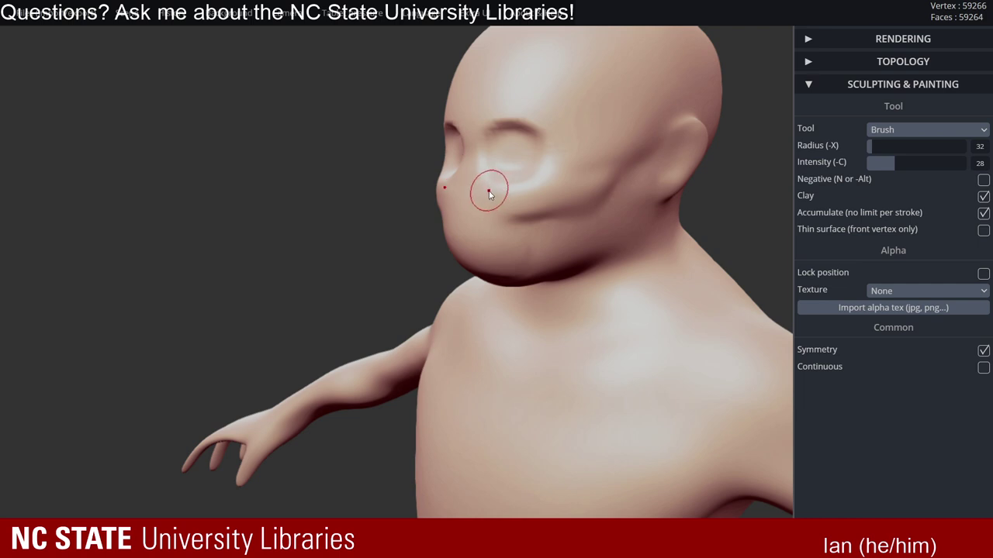
{"action": "right_click_drag", "start_coordinate": [489, 194], "coordinate": [596, 219]}
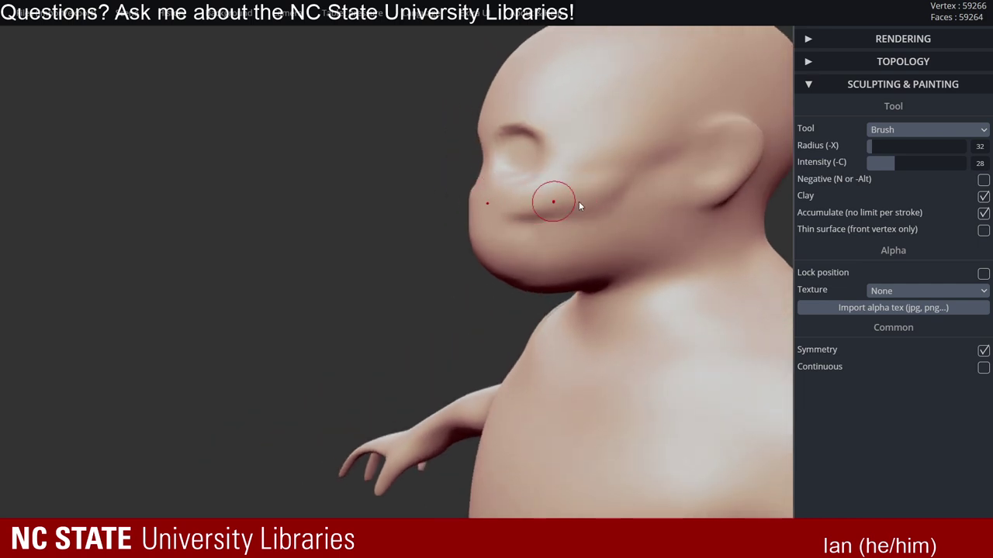
{"action": "mouse_move", "coordinate": [490, 191]}
{"action": "right_mouse_down"}
{"action": "mouse_move", "coordinate": [580, 199]}
{"action": "mouse_move", "coordinate": [531, 170]}
{"action": "mouse_move", "coordinate": [543, 177]}
{"action": "mouse_move", "coordinate": [507, 194]}
{"action": "mouse_move", "coordinate": [540, 198]}
{"action": "mouse_move", "coordinate": [447, 172]}
{"action": "mouse_move", "coordinate": [523, 203]}
{"action": "right_mouse_up"}
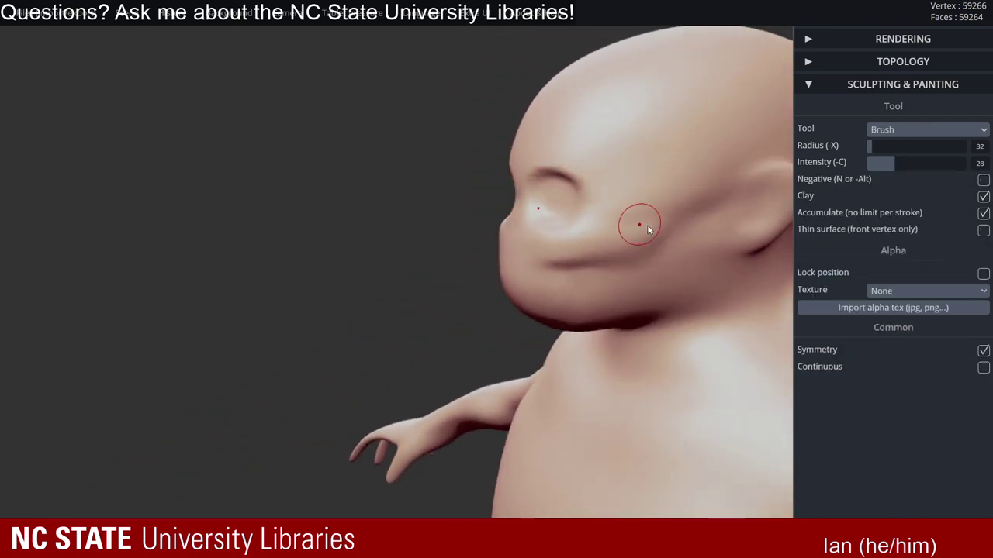
{"action": "mouse_move", "coordinate": [541, 249]}
{"action": "right_mouse_down"}
{"action": "mouse_move", "coordinate": [574, 228]}
{"action": "mouse_move", "coordinate": [543, 195]}
{"action": "mouse_move", "coordinate": [574, 195]}
{"action": "mouse_move", "coordinate": [468, 145]}
{"action": "right_mouse_up"}
{"action": "mouse_move", "coordinate": [528, 172]}
{"action": "right_mouse_down"}
{"action": "mouse_move", "coordinate": [554, 175]}
{"action": "mouse_move", "coordinate": [514, 186]}
{"action": "mouse_move", "coordinate": [427, 120]}
{"action": "right_mouse_up"}
{"action": "key", "text": "ctrl"}
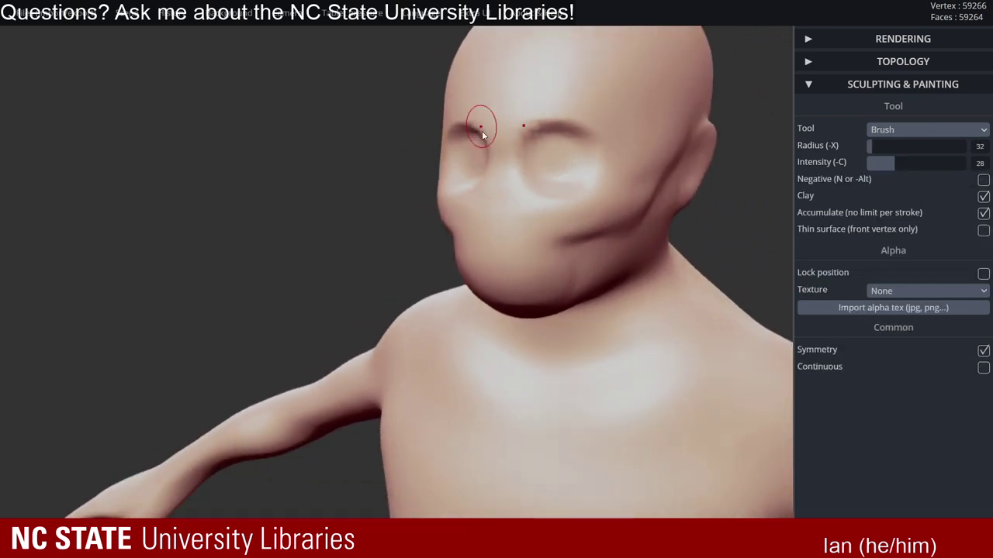
{"action": "mouse_move", "coordinate": [540, 155]}
{"action": "right_mouse_down"}
{"action": "mouse_move", "coordinate": [534, 173]}
{"action": "mouse_move", "coordinate": [454, 130]}
{"action": "right_mouse_up"}
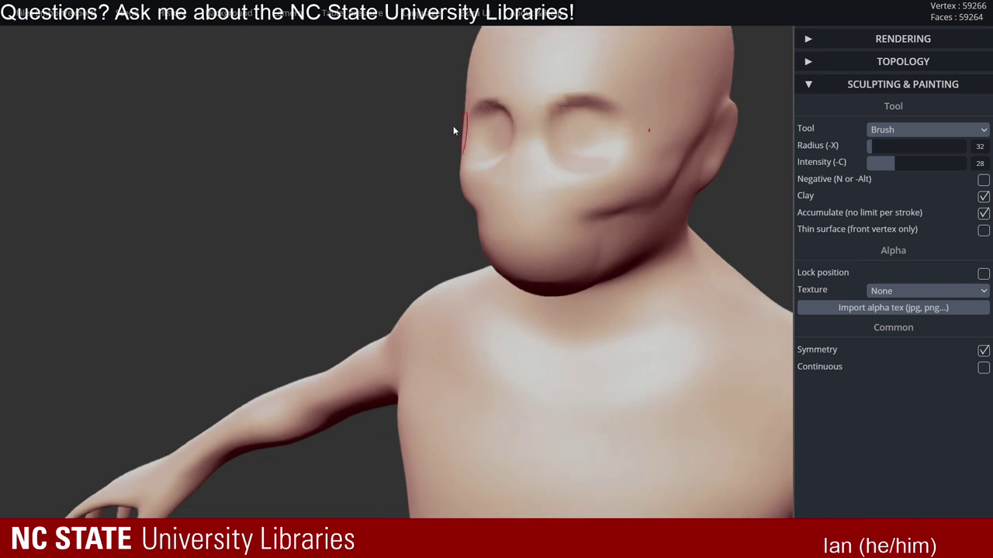
- Build up a rounded nose between and below the eye sockets with the Brush tool at radius 32
{"action": "mouse_move", "coordinate": [555, 173]}
{"action": "right_mouse_down", "text": "alt"}
{"action": "mouse_move", "coordinate": [544, 142]}
{"action": "mouse_move", "coordinate": [511, 152]}
{"action": "mouse_move", "coordinate": [525, 152]}
{"action": "mouse_move", "coordinate": [505, 166]}
{"action": "mouse_move", "coordinate": [557, 180]}
{"action": "mouse_move", "coordinate": [575, 171]}
{"action": "mouse_move", "coordinate": [544, 173]}
{"action": "right_mouse_up", "text": "alt"}
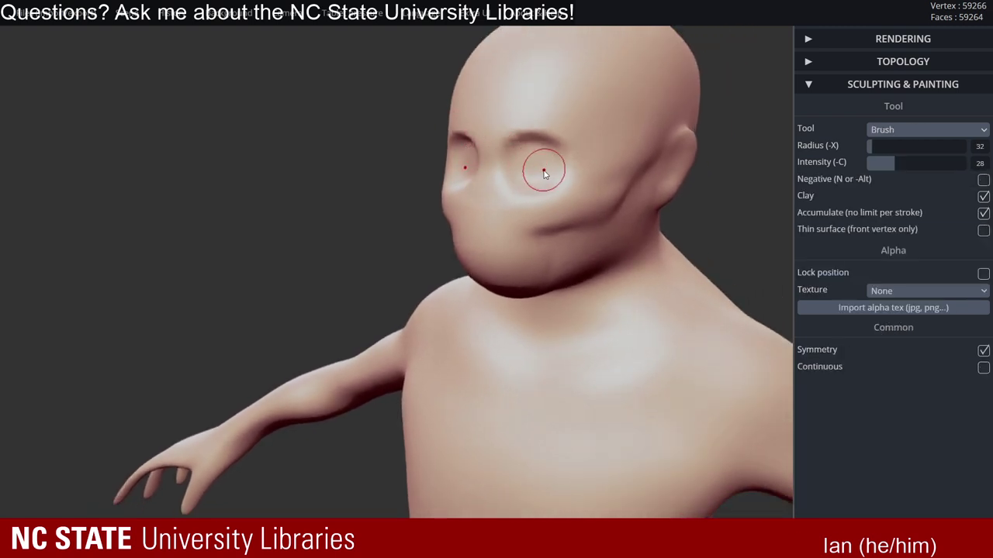
{"action": "mouse_move", "coordinate": [475, 180]}
{"action": "right_mouse_down"}
{"action": "mouse_move", "coordinate": [493, 184]}
{"action": "mouse_move", "coordinate": [472, 166]}
{"action": "mouse_move", "coordinate": [496, 179]}
{"action": "right_mouse_up"}
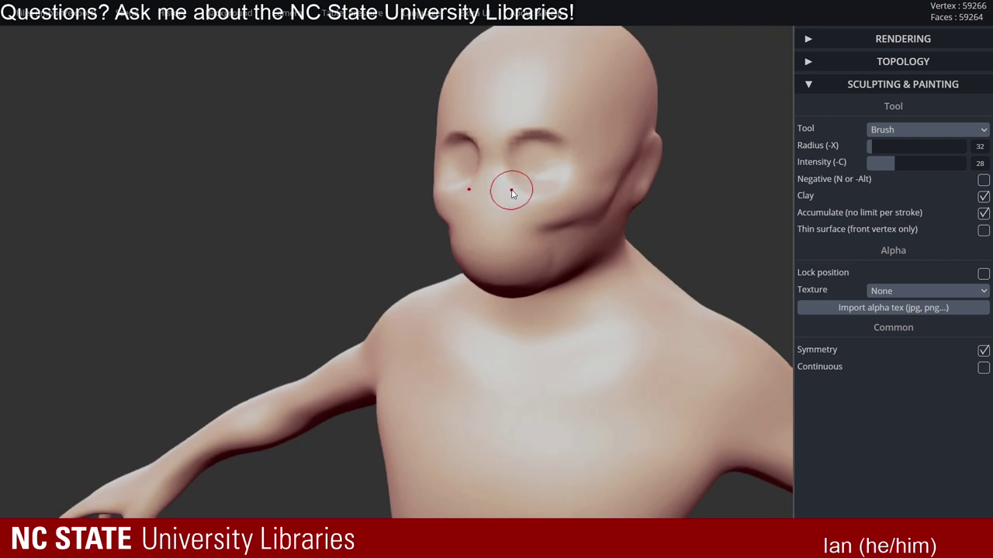
{"action": "mouse_move", "coordinate": [519, 194]}
{"action": "right_mouse_down"}
{"action": "mouse_move", "coordinate": [543, 191]}
{"action": "mouse_move", "coordinate": [525, 247]}
{"action": "mouse_move", "coordinate": [503, 191]}
{"action": "mouse_move", "coordinate": [518, 182]}
{"action": "right_mouse_up"}
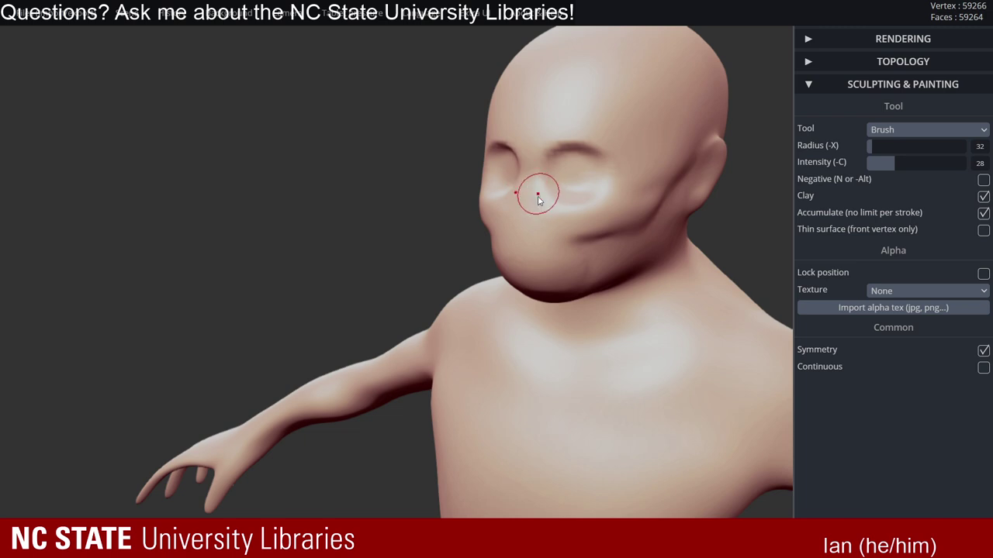
{"action": "left_click_drag", "start_coordinate": [538, 194], "coordinate": [532, 168], "text": "alt"}
{"action": "right_click_drag", "start_coordinate": [532, 168], "coordinate": [552, 179], "text": "ctrl"}
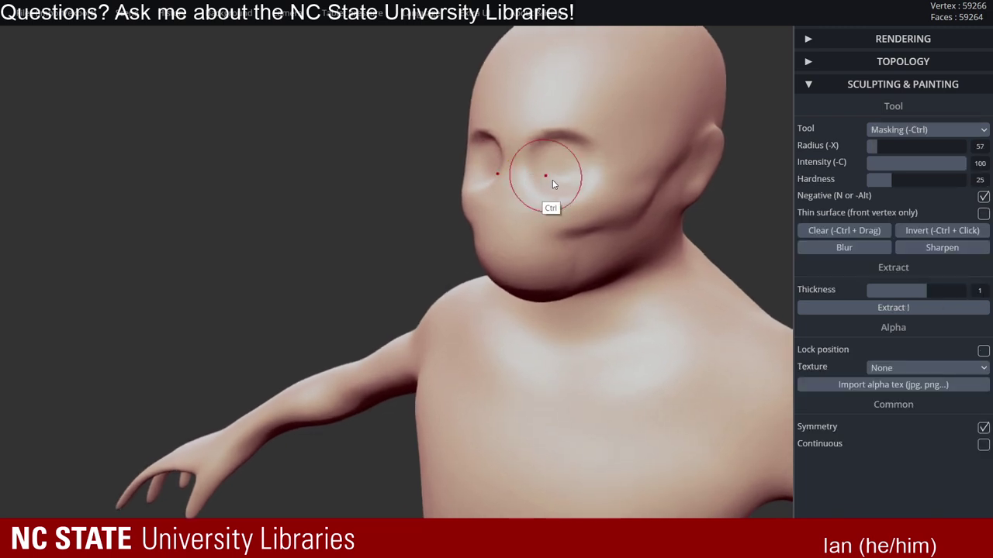
{"action": "key", "text": "ctrl+z"}
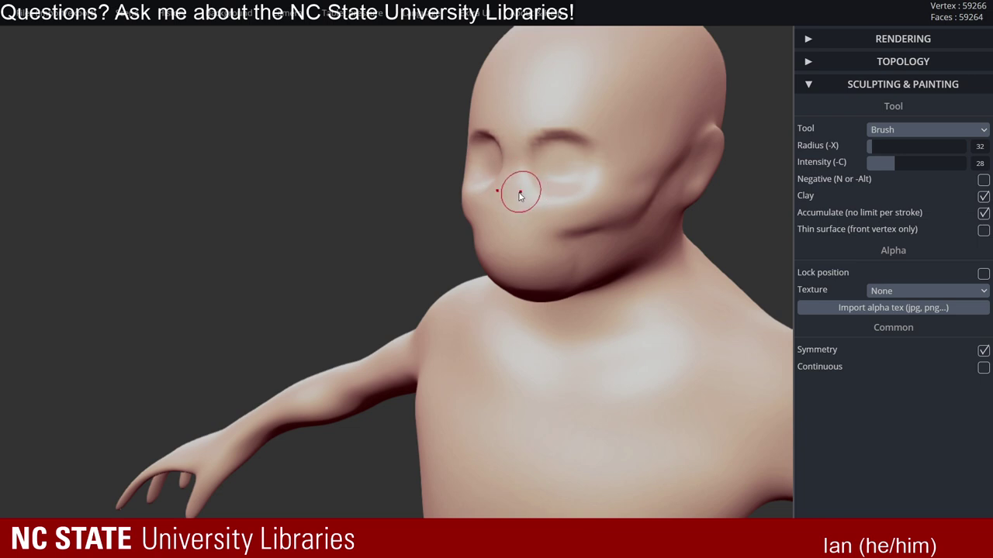
{"action": "right_click_drag", "start_coordinate": [558, 186], "coordinate": [527, 170]}
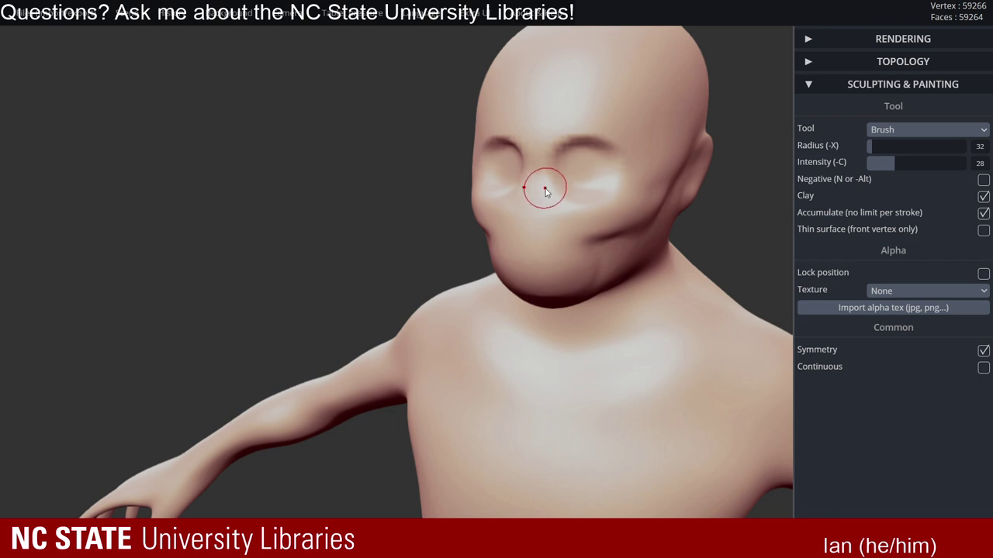
{"action": "mouse_move", "coordinate": [545, 191]}
{"action": "right_mouse_down"}
{"action": "mouse_move", "coordinate": [580, 178]}
{"action": "mouse_move", "coordinate": [623, 255]}
{"action": "mouse_move", "coordinate": [558, 180]}
{"action": "right_mouse_up"}
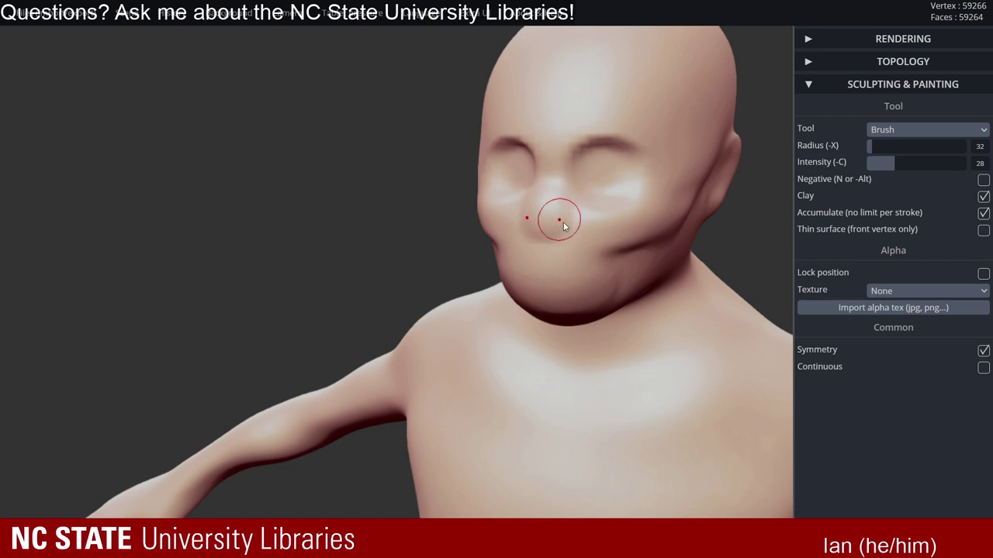
{"action": "right_click_drag", "start_coordinate": [563, 224], "coordinate": [533, 209]}
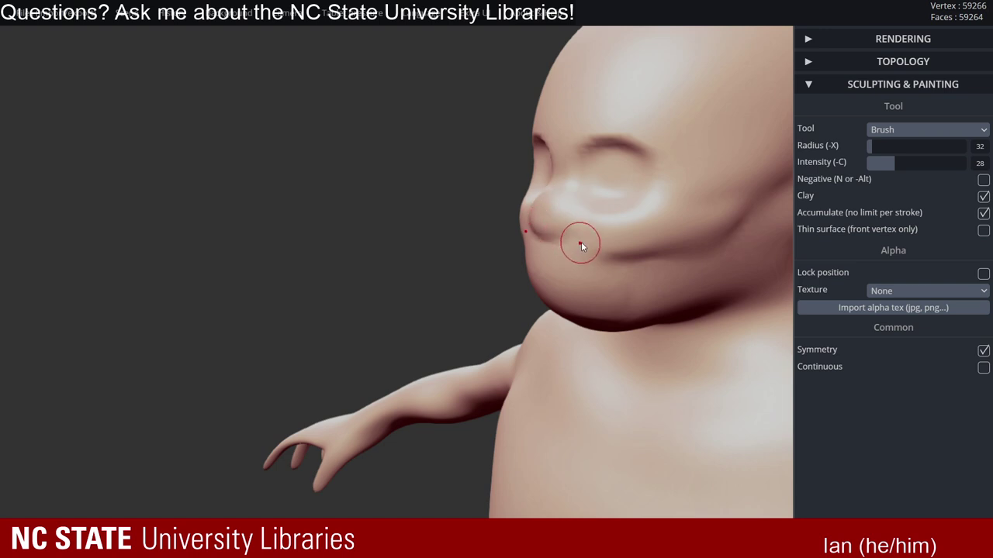
{"action": "mouse_move", "coordinate": [580, 238]}
{"action": "right_mouse_down"}
{"action": "mouse_move", "coordinate": [600, 202]}
{"action": "mouse_move", "coordinate": [634, 205]}
{"action": "mouse_move", "coordinate": [550, 186]}
{"action": "mouse_move", "coordinate": [468, 199]}
{"action": "mouse_move", "coordinate": [551, 203]}
{"action": "mouse_move", "coordinate": [496, 219]}
{"action": "mouse_move", "coordinate": [571, 189]}
{"action": "mouse_move", "coordinate": [532, 215]}
{"action": "mouse_move", "coordinate": [476, 158]}
{"action": "right_mouse_up"}
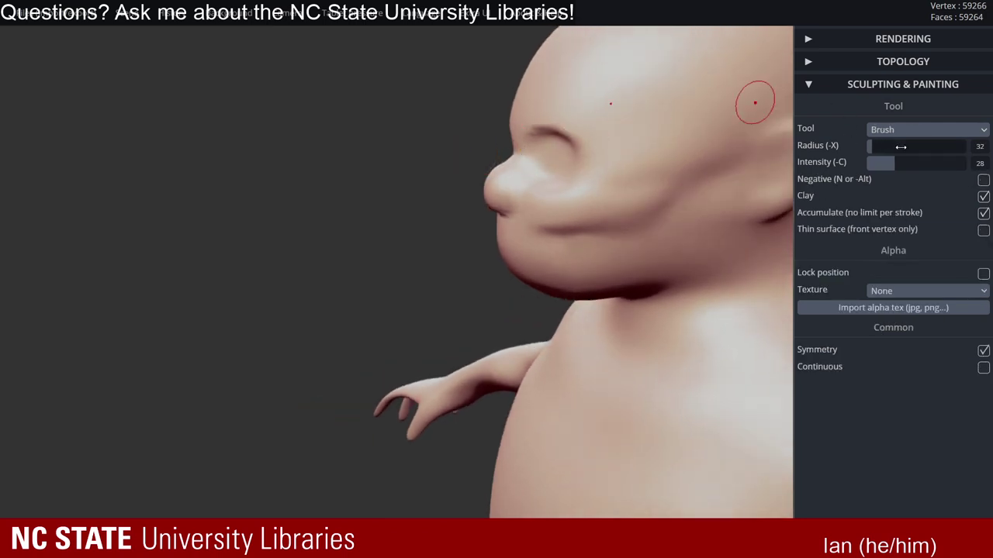
- Pull the rounded nose forward and down into a point with the Move tool, enlarging its radius to 80
{"action": "left_click", "coordinate": [914, 129]}
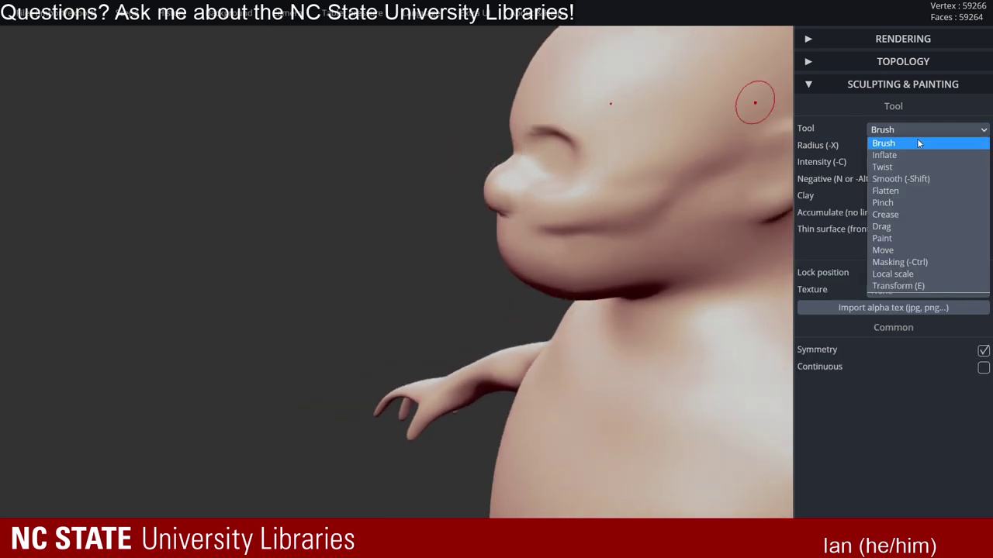
{"action": "left_click", "coordinate": [902, 250]}
{"action": "mouse_move", "coordinate": [753, 100]}
{"action": "right_mouse_down"}
{"action": "mouse_move", "coordinate": [660, 116]}
{"action": "mouse_move", "coordinate": [527, 160]}
{"action": "mouse_move", "coordinate": [546, 180]}
{"action": "right_mouse_up"}
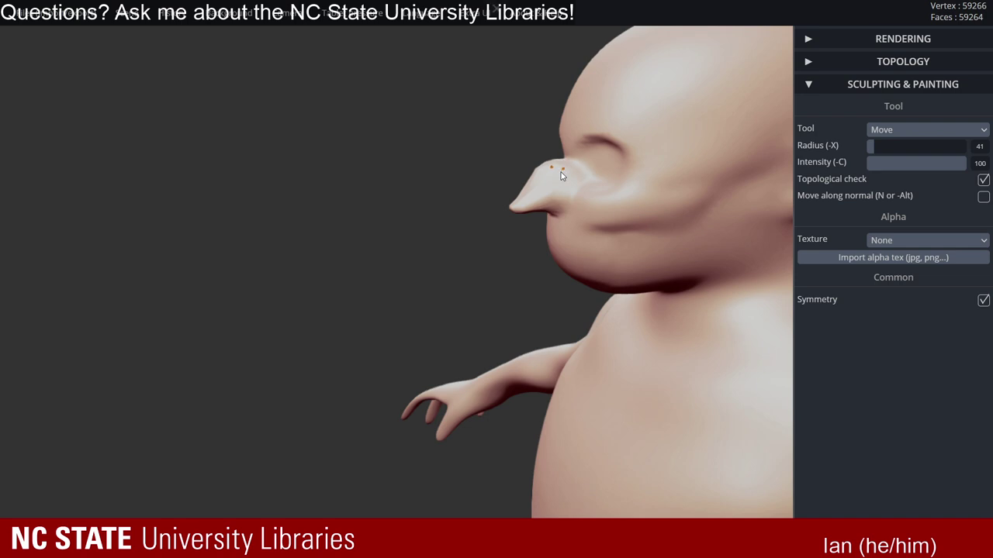
{"action": "right_click_drag", "start_coordinate": [562, 176], "coordinate": [462, 144]}
{"action": "key", "text": "ctrl"}
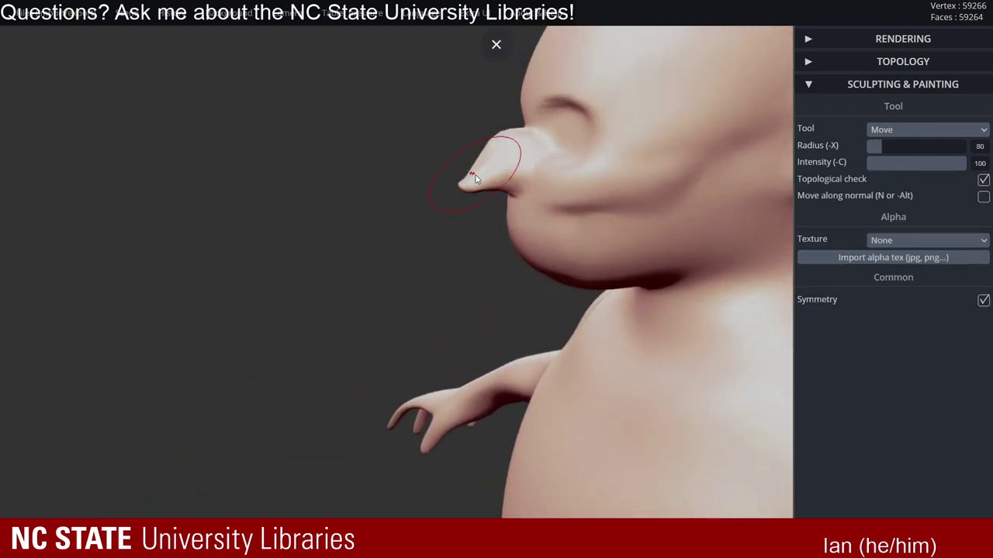
{"action": "left_click_drag", "start_coordinate": [480, 172], "coordinate": [487, 154]}
- Reshape the nose bridge with the Move tool at radius 86 and adjust the nose's sides at radius 35
{"action": "mouse_move", "coordinate": [491, 149]}
{"action": "right_mouse_down"}
{"action": "mouse_move", "coordinate": [498, 147]}
{"action": "mouse_move", "coordinate": [494, 164]}
{"action": "mouse_move", "coordinate": [527, 173]}
{"action": "right_mouse_up"}
{"action": "key", "text": "alt"}
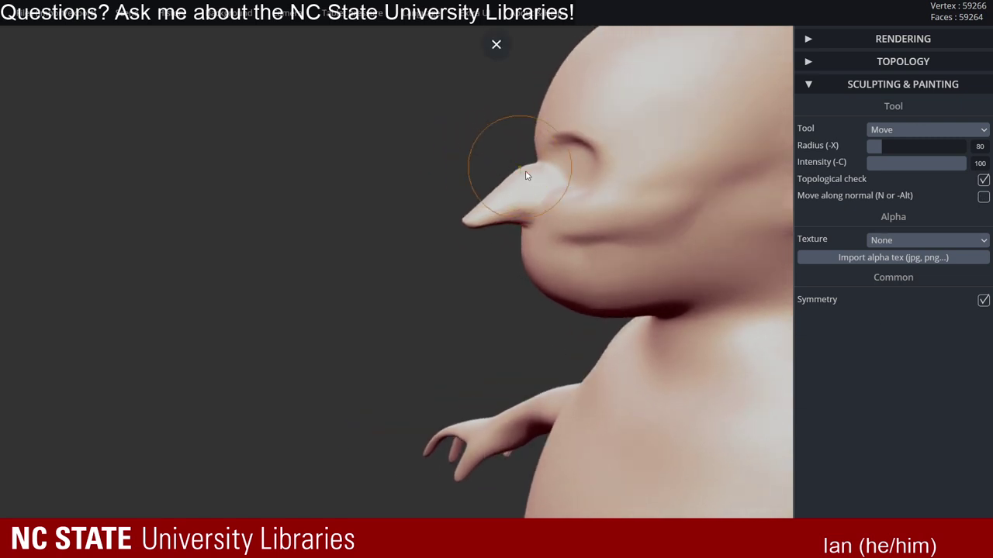
{"action": "key", "text": "x"}
{"action": "left_click_drag", "start_coordinate": [526, 170], "coordinate": [520, 173]}
{"action": "mouse_move", "coordinate": [521, 177]}
{"action": "right_mouse_down"}
{"action": "mouse_move", "coordinate": [591, 208]}
{"action": "mouse_move", "coordinate": [581, 195]}
{"action": "mouse_move", "coordinate": [537, 206]}
{"action": "mouse_move", "coordinate": [521, 193]}
{"action": "mouse_move", "coordinate": [535, 178]}
{"action": "mouse_move", "coordinate": [580, 184]}
{"action": "mouse_move", "coordinate": [535, 137]}
{"action": "mouse_move", "coordinate": [526, 228]}
{"action": "mouse_move", "coordinate": [581, 157]}
{"action": "mouse_move", "coordinate": [558, 186]}
{"action": "mouse_move", "coordinate": [555, 172]}
{"action": "mouse_move", "coordinate": [543, 186]}
{"action": "mouse_move", "coordinate": [587, 150]}
{"action": "mouse_move", "coordinate": [659, 182]}
{"action": "right_mouse_up"}
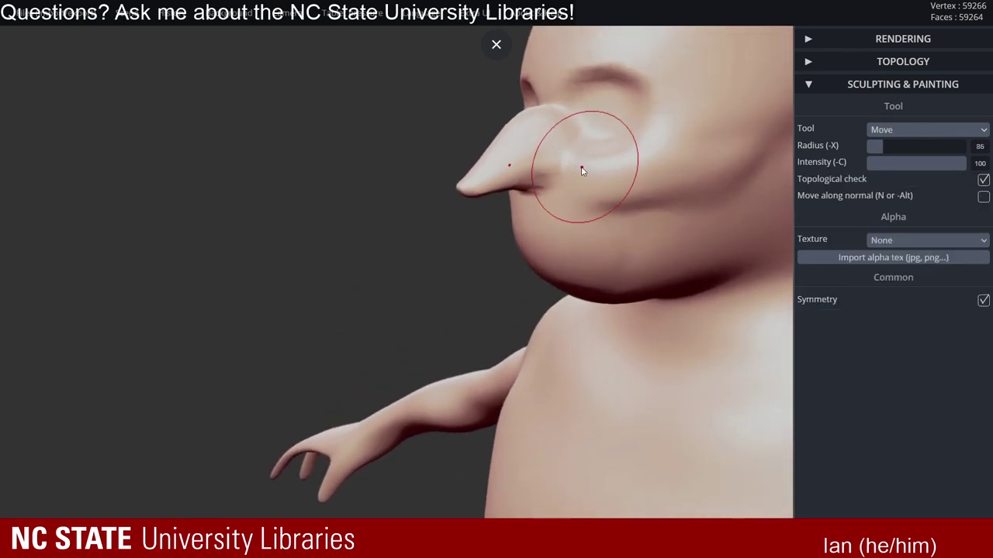
{"action": "key", "text": "x"}
{"action": "mouse_move", "coordinate": [539, 161]}
{"action": "right_mouse_down"}
{"action": "mouse_move", "coordinate": [598, 160]}
{"action": "mouse_move", "coordinate": [576, 173]}
{"action": "mouse_move", "coordinate": [553, 170]}
{"action": "right_mouse_up"}
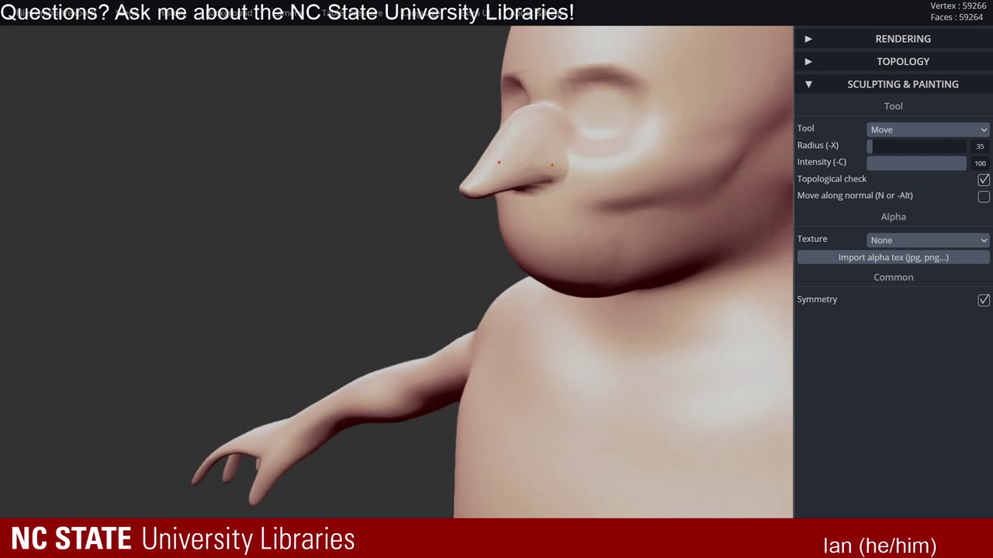
- Build up the nostril areas and sides of the nose with the Brush tool at radius 32
{"action": "left_click", "coordinate": [891, 130]}
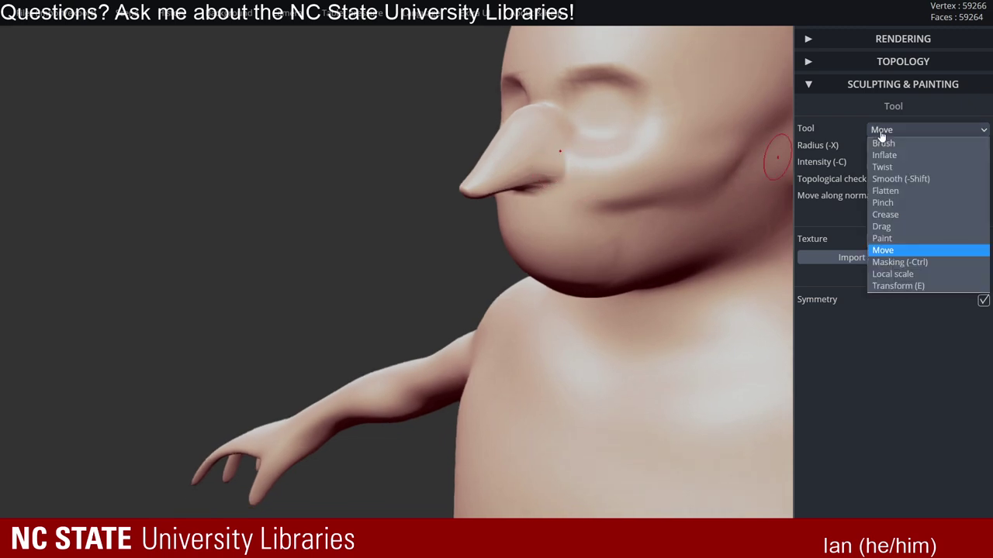
{"action": "left_click", "coordinate": [889, 140]}
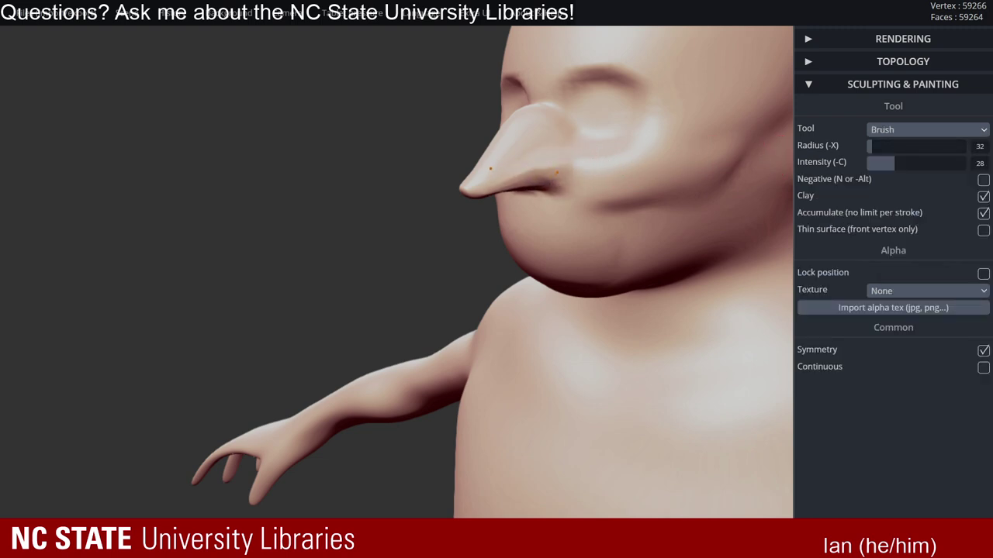
{"action": "mouse_move", "coordinate": [555, 174]}
{"action": "right_mouse_down"}
{"action": "mouse_move", "coordinate": [518, 191]}
{"action": "mouse_move", "coordinate": [602, 117]}
{"action": "mouse_move", "coordinate": [532, 164]}
{"action": "mouse_move", "coordinate": [544, 136]}
{"action": "mouse_move", "coordinate": [562, 211]}
{"action": "mouse_move", "coordinate": [534, 122]}
{"action": "right_mouse_up"}
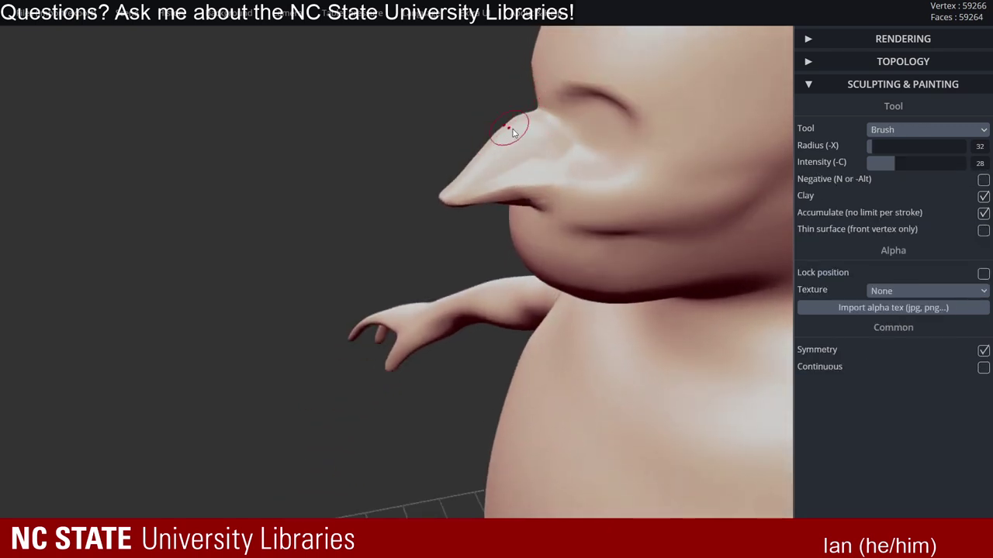
{"action": "mouse_move", "coordinate": [520, 169]}
{"action": "right_mouse_down"}
{"action": "mouse_move", "coordinate": [570, 200]}
{"action": "mouse_move", "coordinate": [525, 176]}
{"action": "mouse_move", "coordinate": [538, 208]}
{"action": "right_mouse_up"}
{"action": "mouse_move", "coordinate": [536, 129]}
{"action": "right_mouse_down"}
{"action": "mouse_move", "coordinate": [570, 117]}
{"action": "mouse_move", "coordinate": [482, 137]}
{"action": "mouse_move", "coordinate": [534, 120]}
{"action": "mouse_move", "coordinate": [676, 147]}
{"action": "mouse_move", "coordinate": [518, 129]}
{"action": "mouse_move", "coordinate": [510, 96]}
{"action": "mouse_move", "coordinate": [616, 124]}
{"action": "mouse_move", "coordinate": [567, 100]}
{"action": "mouse_move", "coordinate": [556, 114]}
{"action": "mouse_move", "coordinate": [592, 135]}
{"action": "mouse_move", "coordinate": [510, 121]}
{"action": "mouse_move", "coordinate": [506, 156]}
{"action": "mouse_move", "coordinate": [550, 168]}
{"action": "mouse_move", "coordinate": [488, 144]}
{"action": "mouse_move", "coordinate": [494, 126]}
{"action": "mouse_move", "coordinate": [512, 122]}
{"action": "right_mouse_up"}
- Build up brow ridges above the eye sockets with the Brush tool at radius 38, refining them at radius 27
{"action": "key", "text": "alt"}
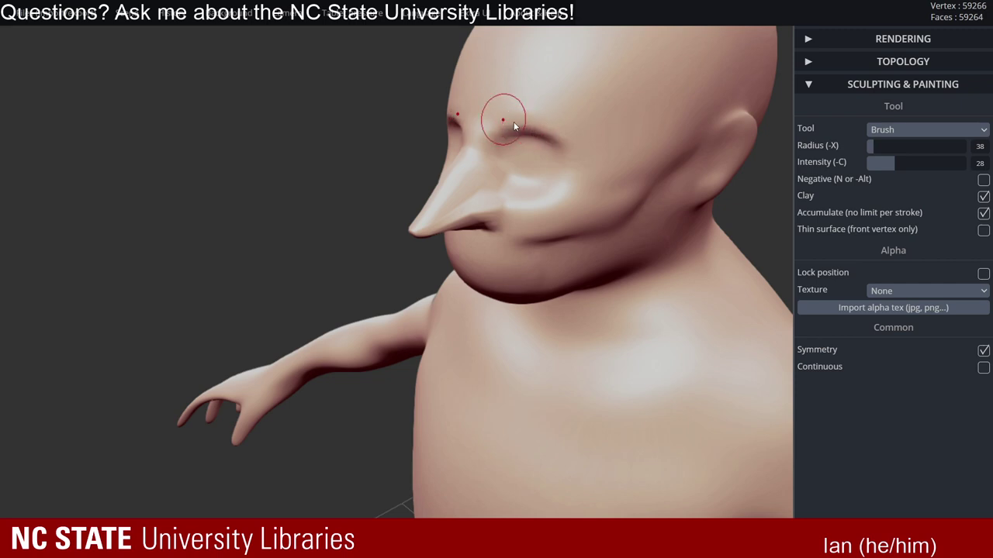
{"action": "mouse_move", "coordinate": [510, 122]}
{"action": "left_mouse_down"}
{"action": "mouse_move", "coordinate": [531, 142]}
{"action": "mouse_move", "coordinate": [569, 145]}
{"action": "left_mouse_up"}
{"action": "mouse_move", "coordinate": [570, 145]}
{"action": "right_mouse_down"}
{"action": "mouse_move", "coordinate": [498, 120]}
{"action": "mouse_move", "coordinate": [598, 142]}
{"action": "mouse_move", "coordinate": [479, 107]}
{"action": "right_mouse_up"}
{"action": "left_click_drag", "start_coordinate": [581, 140], "coordinate": [583, 142], "text": "shift"}
{"action": "right_click_drag", "start_coordinate": [574, 151], "coordinate": [501, 153]}
{"action": "key", "text": "ctrl"}
{"action": "key", "text": "x"}
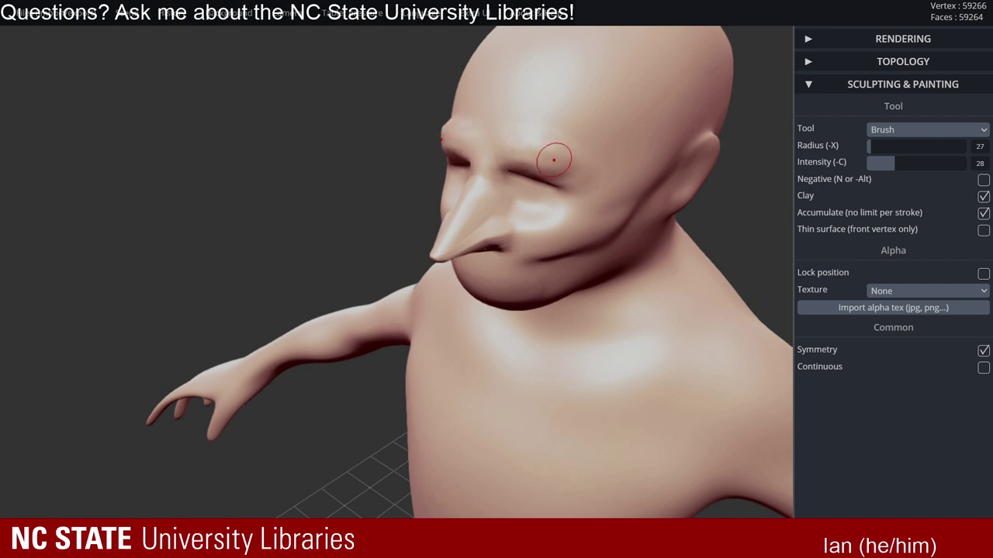
{"action": "mouse_move", "coordinate": [554, 160]}
{"action": "right_mouse_down"}
{"action": "mouse_move", "coordinate": [429, 129]}
{"action": "mouse_move", "coordinate": [524, 183]}
{"action": "mouse_move", "coordinate": [571, 160]}
{"action": "mouse_move", "coordinate": [541, 155]}
{"action": "mouse_move", "coordinate": [561, 150]}
{"action": "mouse_move", "coordinate": [528, 155]}
{"action": "right_mouse_up"}
{"action": "key", "text": "ctrl"}
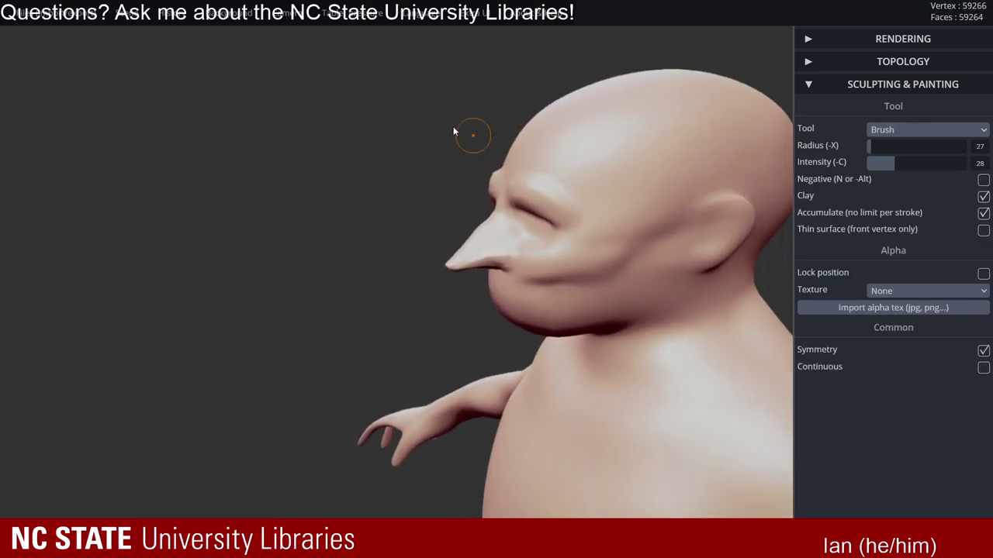
- Pull the brow ridges forward over the eyes with the Move tool at radius 82
{"action": "right_click_drag", "start_coordinate": [454, 132], "coordinate": [499, 162]}
{"action": "left_click", "coordinate": [922, 134]}
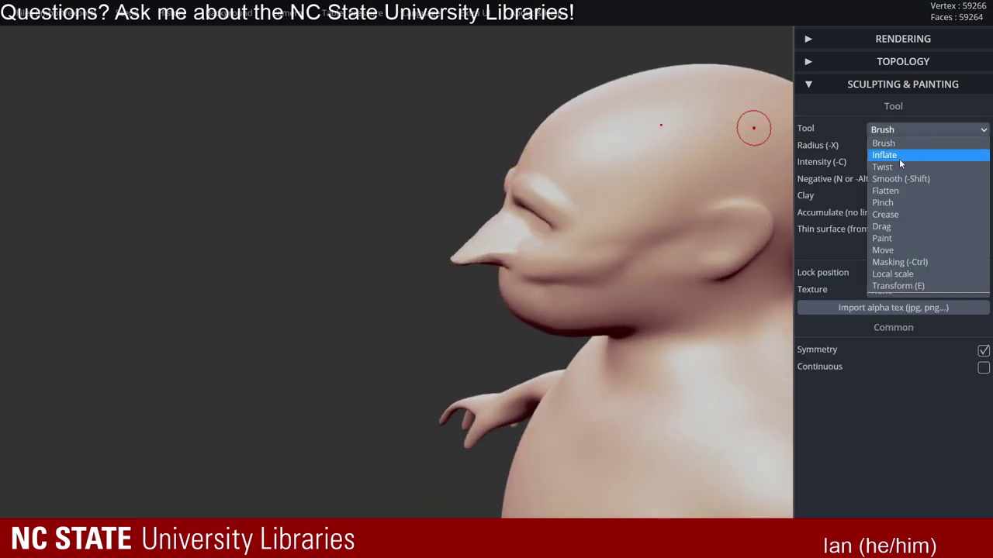
{"action": "left_click", "coordinate": [895, 252]}
{"action": "mouse_move", "coordinate": [552, 161]}
{"action": "right_mouse_down"}
{"action": "mouse_move", "coordinate": [587, 155]}
{"action": "mouse_move", "coordinate": [562, 185]}
{"action": "mouse_move", "coordinate": [585, 196]}
{"action": "right_mouse_up"}
{"action": "key", "text": "x"}
{"action": "key", "text": "x"}
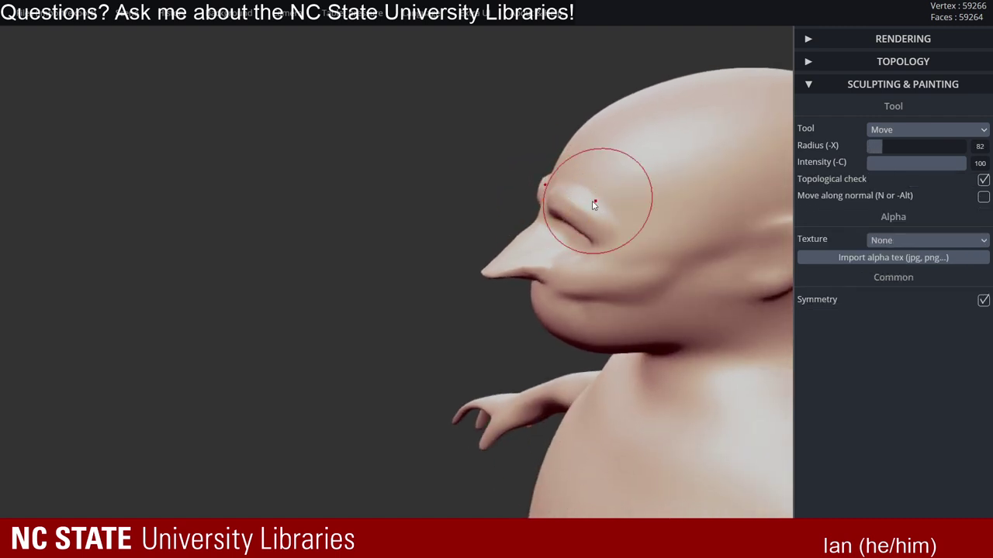
{"action": "left_click_drag", "start_coordinate": [573, 192], "coordinate": [574, 202]}
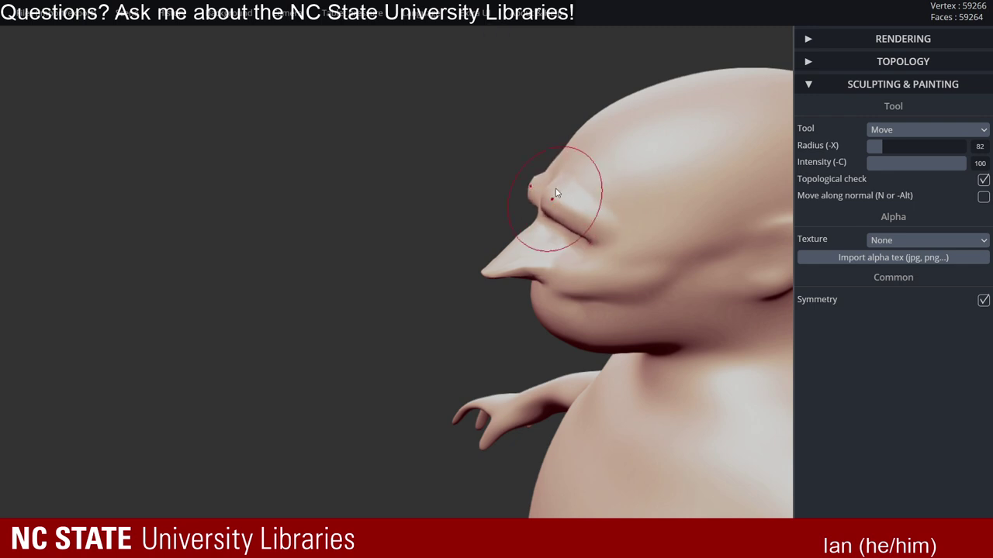
- Adjust the profile of the brow and nose with the Move tool at radius 99 and 111
{"action": "mouse_move", "coordinate": [632, 183]}
{"action": "right_mouse_down"}
{"action": "mouse_move", "coordinate": [583, 143]}
{"action": "mouse_move", "coordinate": [484, 131]}
{"action": "right_mouse_up"}
{"action": "mouse_move", "coordinate": [557, 152]}
{"action": "right_mouse_down", "text": "alt"}
{"action": "mouse_move", "coordinate": [543, 135]}
{"action": "mouse_move", "coordinate": [512, 152]}
{"action": "mouse_move", "coordinate": [563, 166]}
{"action": "mouse_move", "coordinate": [579, 157]}
{"action": "mouse_move", "coordinate": [488, 171]}
{"action": "mouse_move", "coordinate": [590, 173]}
{"action": "mouse_move", "coordinate": [522, 163]}
{"action": "right_mouse_up", "text": "alt"}
{"action": "key", "text": "x"}
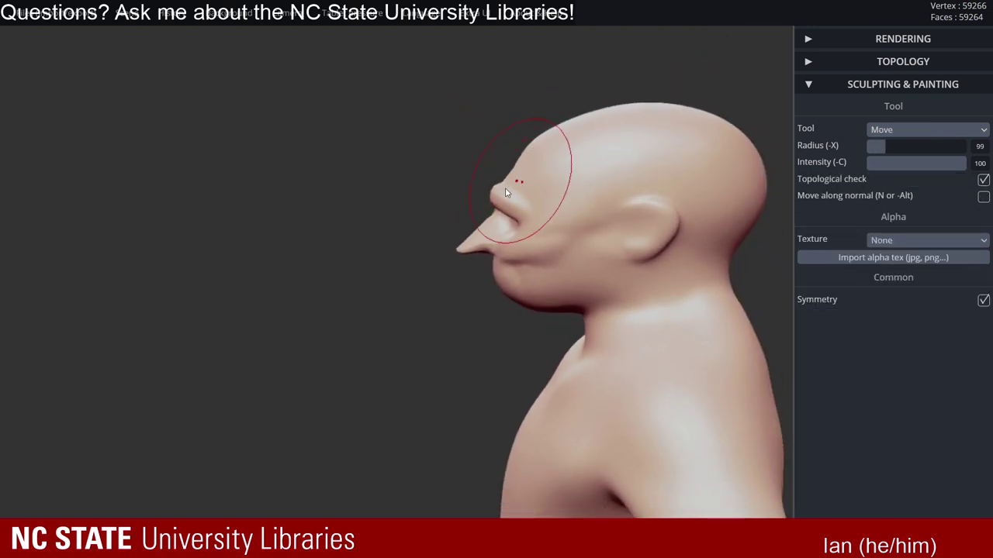
{"action": "left_click_drag", "start_coordinate": [504, 191], "coordinate": [497, 181]}
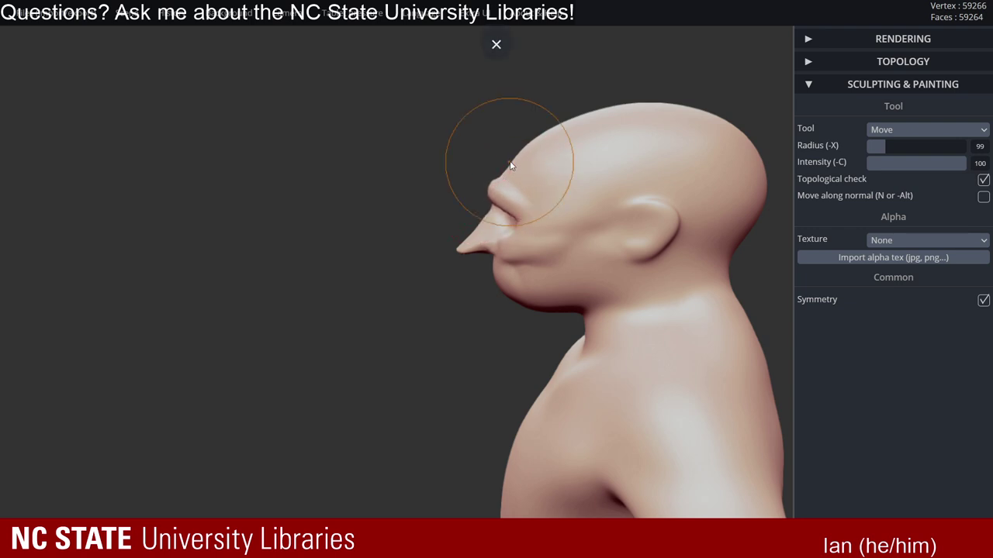
{"action": "key", "text": "x"}
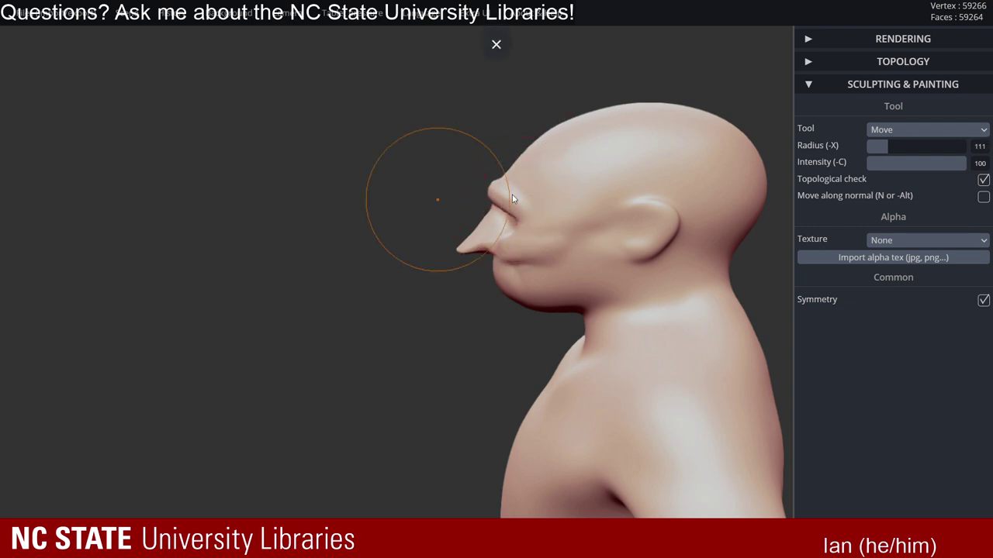
{"action": "left_click_drag", "start_coordinate": [470, 237], "coordinate": [494, 222]}
- Examine the reshaped brow, nose and overall head proportions from several angles
{"action": "mouse_move", "coordinate": [477, 236]}
{"action": "right_mouse_down"}
{"action": "mouse_move", "coordinate": [602, 192]}
{"action": "mouse_move", "coordinate": [640, 194]}
{"action": "right_mouse_up"}
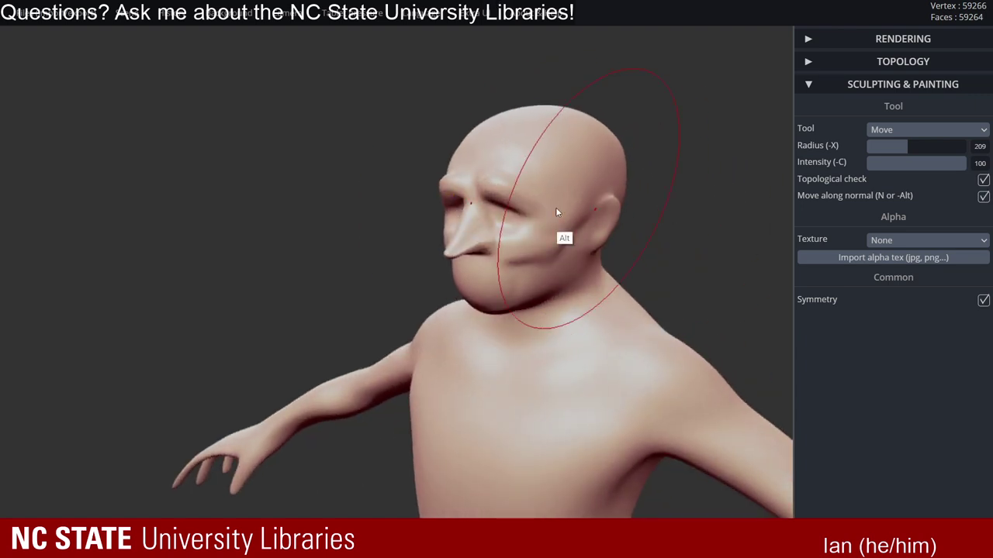
{"action": "right_click_drag", "start_coordinate": [556, 207], "coordinate": [667, 214], "text": "alt"}
{"action": "right_click_drag", "start_coordinate": [667, 213], "coordinate": [489, 195], "text": "ctrl"}
{"action": "mouse_move", "coordinate": [489, 195]}
{"action": "right_mouse_down"}
{"action": "mouse_move", "coordinate": [561, 187]}
{"action": "mouse_move", "coordinate": [467, 266]}
{"action": "mouse_move", "coordinate": [400, 197]}
{"action": "mouse_move", "coordinate": [446, 182]}
{"action": "mouse_move", "coordinate": [659, 242]}
{"action": "right_mouse_up"}
{"action": "right_click_drag", "start_coordinate": [412, 152], "coordinate": [425, 213], "text": "alt"}
{"action": "right_click_drag", "start_coordinate": [426, 213], "coordinate": [613, 208], "text": "ctrl"}
{"action": "right_click_drag", "start_coordinate": [498, 169], "coordinate": [547, 204], "text": "alt"}
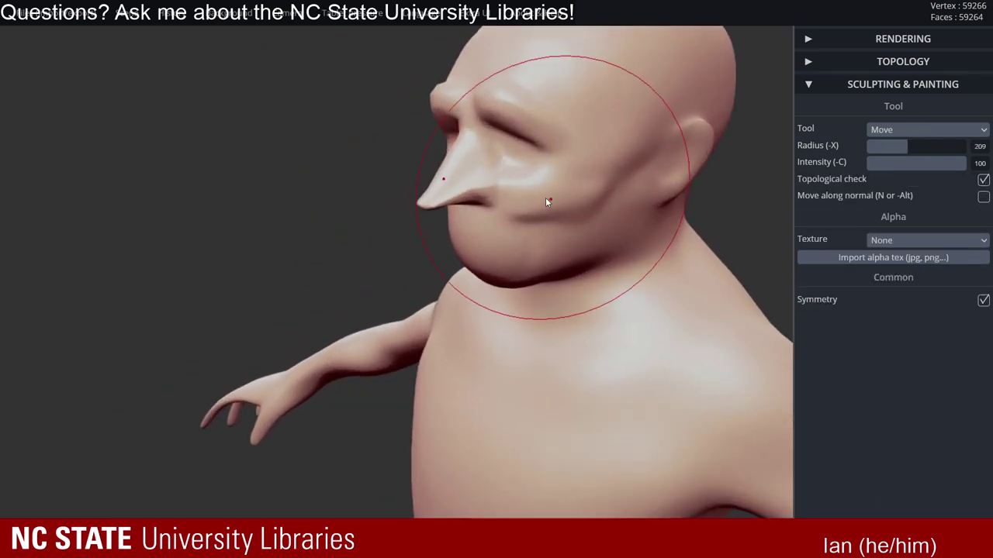
- Build up the nostrils at the base of the nose with the Brush tool at radius 29
{"action": "left_click", "coordinate": [892, 129]}
{"action": "left_click", "coordinate": [884, 140]}
{"action": "mouse_move", "coordinate": [550, 150]}
{"action": "right_mouse_down"}
{"action": "mouse_move", "coordinate": [610, 189]}
{"action": "mouse_move", "coordinate": [583, 208]}
{"action": "right_mouse_up"}
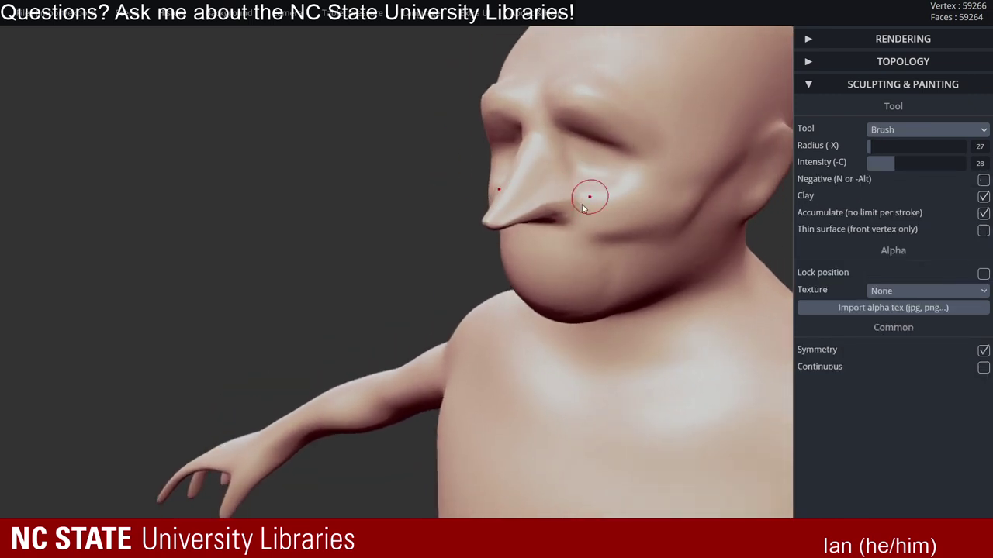
{"action": "key", "text": "x"}
{"action": "left_click_drag", "start_coordinate": [567, 207], "coordinate": [548, 207]}
{"action": "mouse_move", "coordinate": [566, 218]}
{"action": "right_mouse_down"}
{"action": "mouse_move", "coordinate": [505, 181]}
{"action": "mouse_move", "coordinate": [744, 143]}
{"action": "right_mouse_up"}
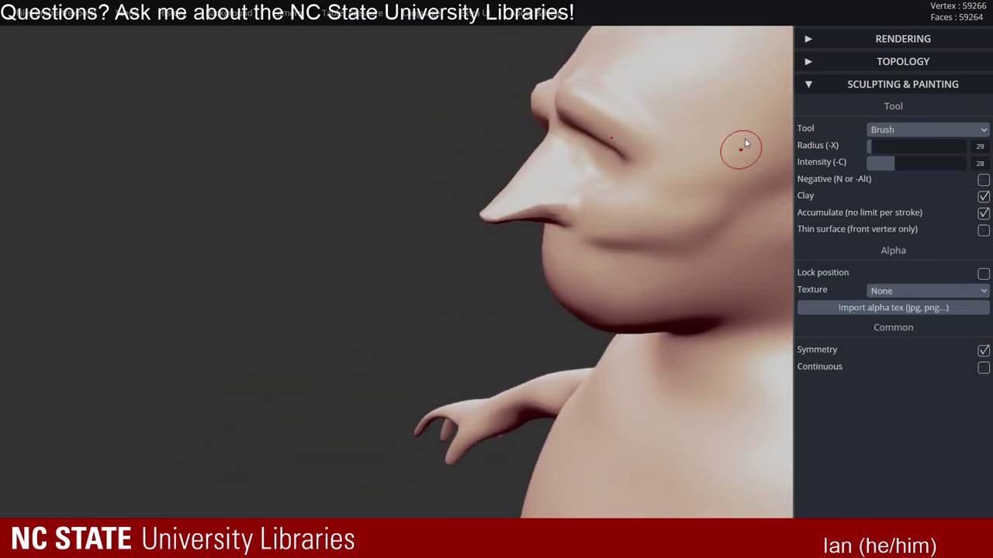
{"action": "left_click", "coordinate": [932, 135]}
{"action": "left_click", "coordinate": [892, 240]}
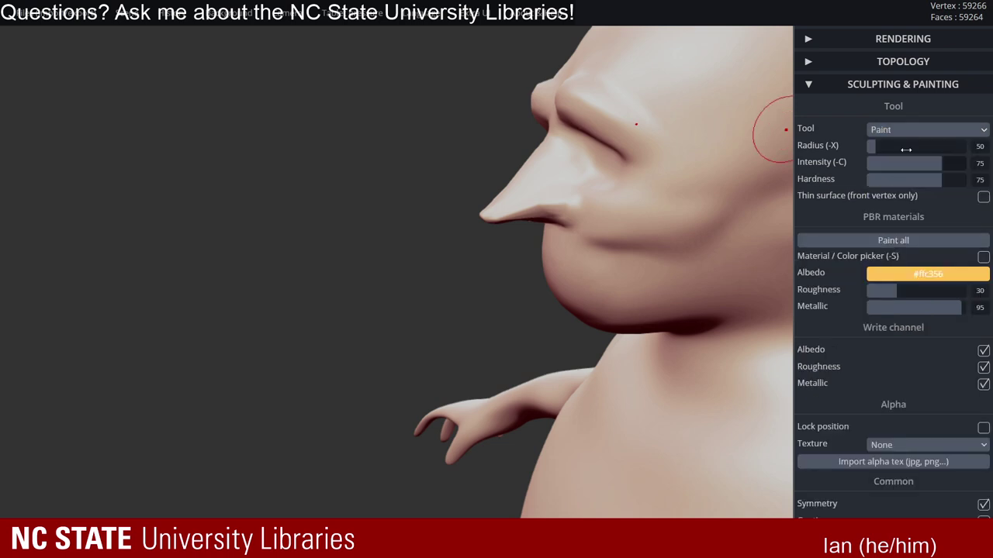
{"action": "left_click", "coordinate": [896, 132]}
{"action": "left_click", "coordinate": [896, 239]}
- Reshape the bridge and tip of the nose with the Move tool at radius 59 and 47
{"action": "left_click", "coordinate": [916, 133]}
{"action": "left_click", "coordinate": [892, 247]}
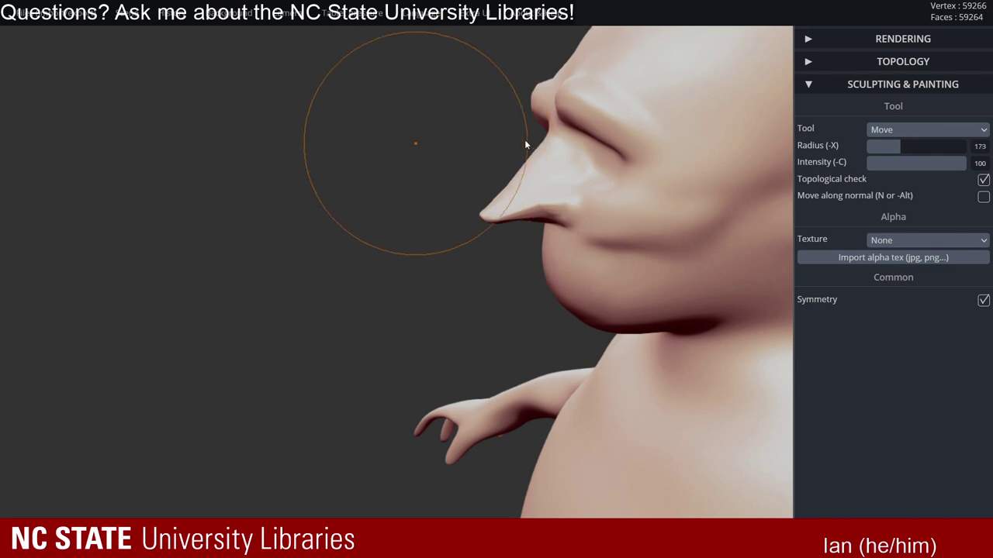
{"action": "key", "text": "x"}
{"action": "mouse_move", "coordinate": [533, 140]}
{"action": "left_mouse_down"}
{"action": "mouse_move", "coordinate": [571, 157]}
{"action": "mouse_move", "coordinate": [560, 150]}
{"action": "left_mouse_up"}
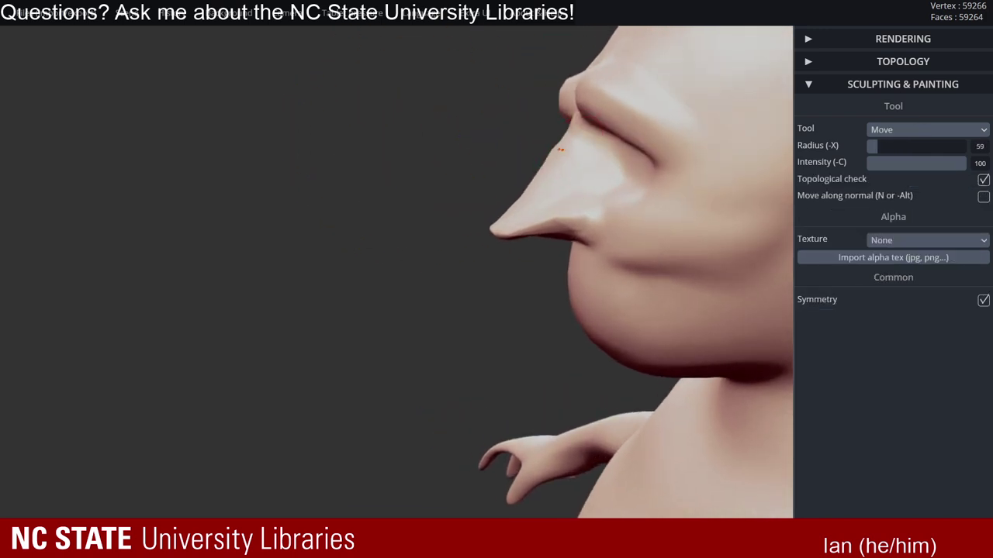
{"action": "key", "text": "x"}
{"action": "mouse_move", "coordinate": [566, 137]}
{"action": "left_mouse_down"}
{"action": "mouse_move", "coordinate": [529, 146]}
{"action": "mouse_move", "coordinate": [558, 155]}
{"action": "mouse_move", "coordinate": [547, 156]}
{"action": "mouse_move", "coordinate": [551, 168]}
{"action": "left_mouse_up"}
{"action": "key", "text": "x"}
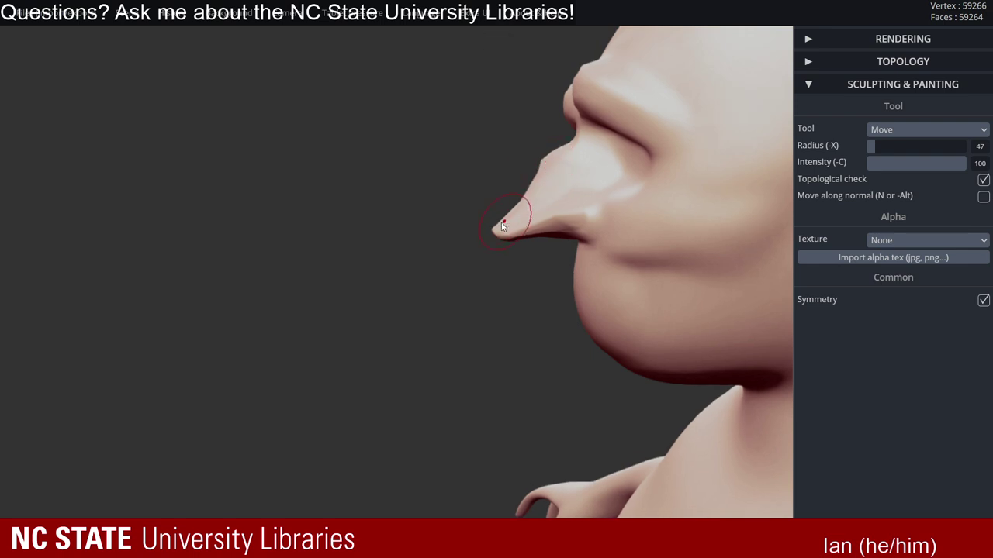
{"action": "left_click_drag", "start_coordinate": [502, 230], "coordinate": [706, 163]}
- Show the wireframe and compare the nose's mesh density at multiresolution levels 5 and 4
{"action": "left_click", "coordinate": [893, 151]}
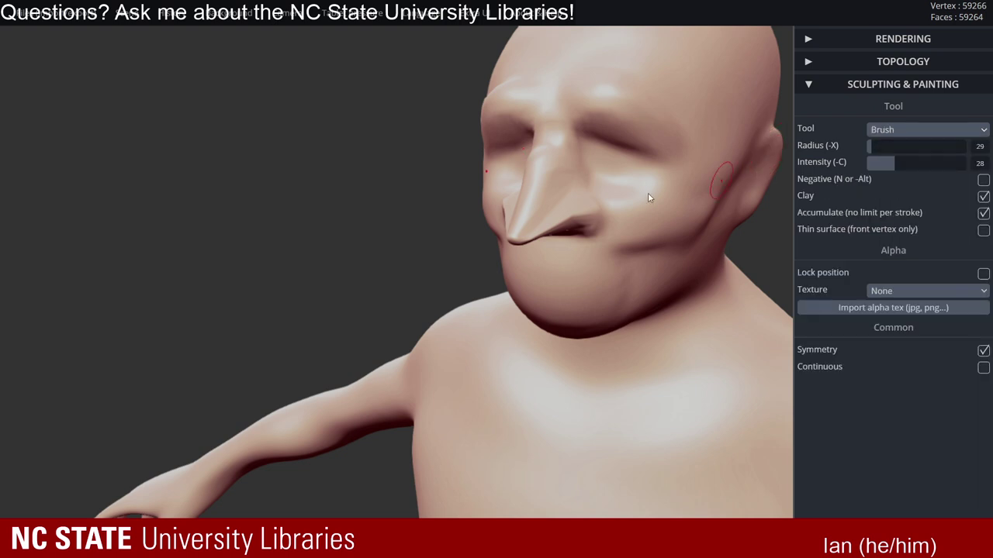
{"action": "mouse_move", "coordinate": [647, 193]}
{"action": "right_mouse_down", "text": "ctrl"}
{"action": "mouse_move", "coordinate": [636, 180]}
{"action": "mouse_move", "coordinate": [579, 169]}
{"action": "mouse_move", "coordinate": [639, 179]}
{"action": "mouse_move", "coordinate": [530, 141]}
{"action": "mouse_move", "coordinate": [526, 175]}
{"action": "mouse_move", "coordinate": [544, 138]}
{"action": "mouse_move", "coordinate": [645, 153]}
{"action": "mouse_move", "coordinate": [509, 138]}
{"action": "mouse_move", "coordinate": [659, 143]}
{"action": "mouse_move", "coordinate": [571, 158]}
{"action": "mouse_move", "coordinate": [663, 163]}
{"action": "mouse_move", "coordinate": [673, 148]}
{"action": "mouse_move", "coordinate": [657, 168]}
{"action": "mouse_move", "coordinate": [698, 184]}
{"action": "mouse_move", "coordinate": [673, 160]}
{"action": "mouse_move", "coordinate": [683, 190]}
{"action": "right_mouse_up", "text": "ctrl"}
{"action": "key", "text": "w"}
{"action": "mouse_move", "coordinate": [607, 144]}
{"action": "right_mouse_down"}
{"action": "mouse_move", "coordinate": [612, 132]}
{"action": "mouse_move", "coordinate": [593, 116]}
{"action": "mouse_move", "coordinate": [639, 148]}
{"action": "mouse_move", "coordinate": [582, 147]}
{"action": "right_mouse_up"}
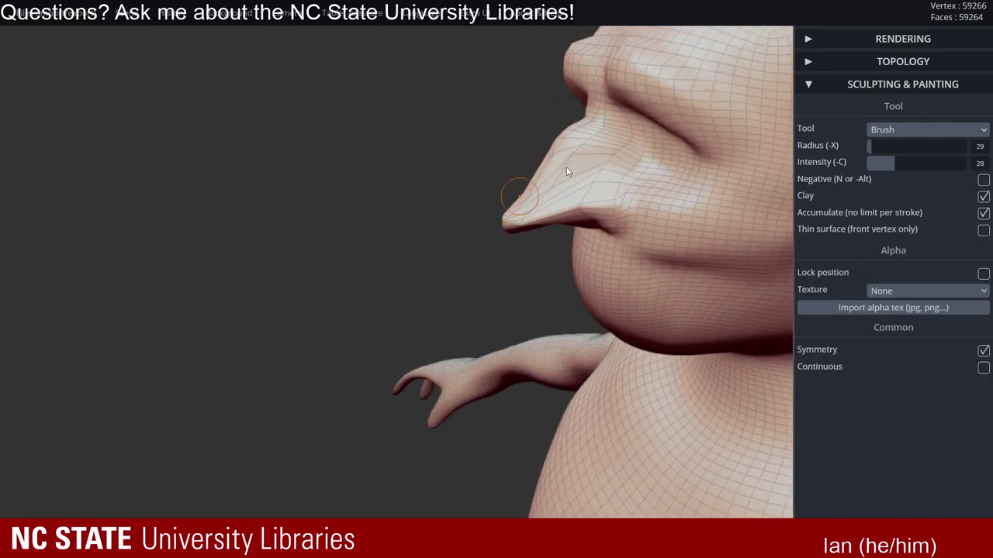
{"action": "left_click", "coordinate": [935, 62]}
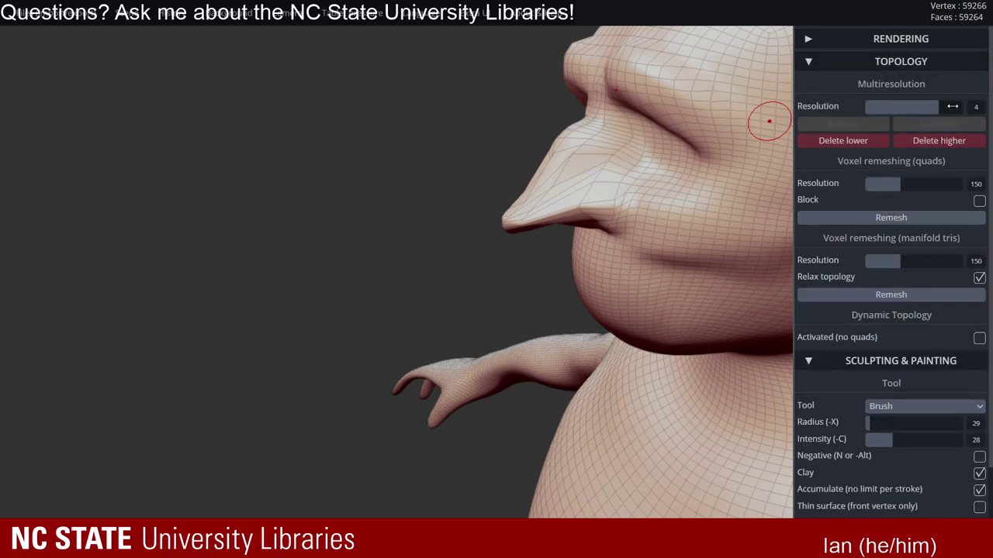
{"action": "left_click_drag", "start_coordinate": [952, 107], "coordinate": [958, 106]}
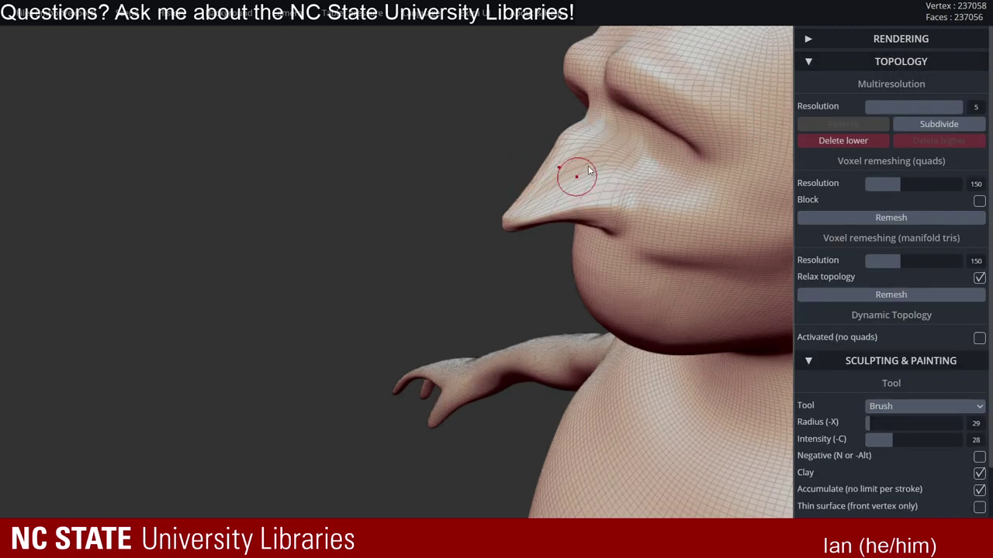
{"action": "left_click", "coordinate": [928, 106]}
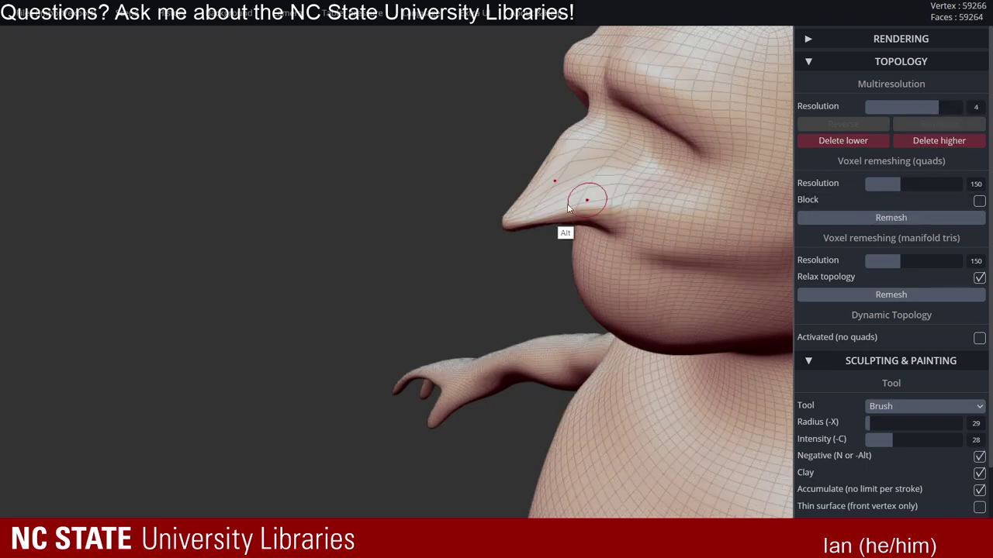
{"action": "right_click_drag", "start_coordinate": [568, 208], "coordinate": [775, 118]}
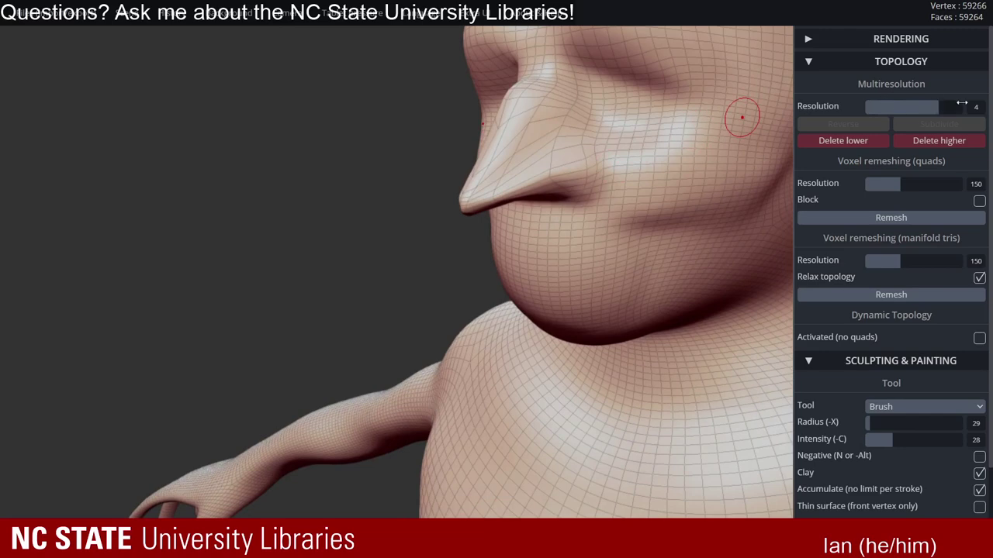
{"action": "left_click", "coordinate": [873, 61]}
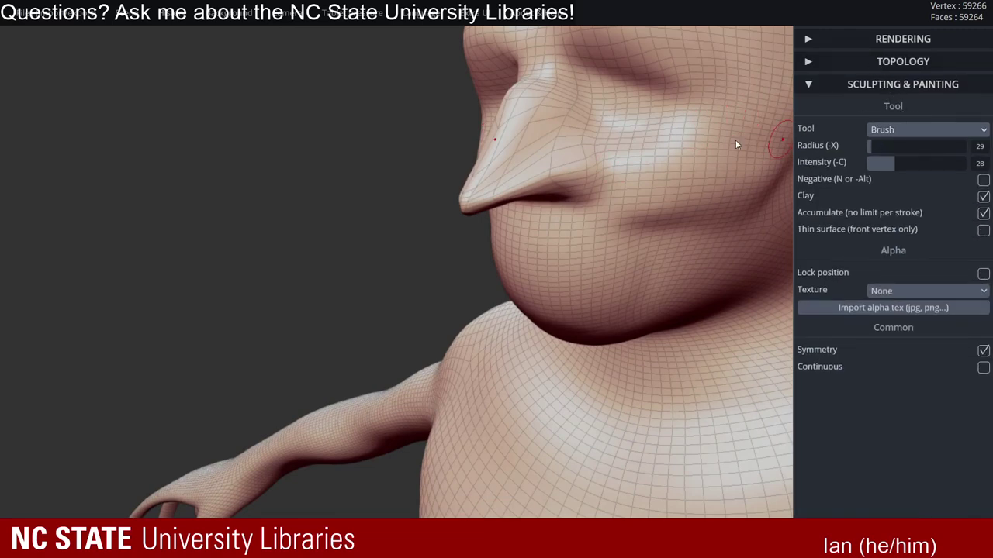
- Build up the nostril wings at the base of the nose with the Brush tool at radius 29, and hide the wireframe
{"action": "mouse_move", "coordinate": [553, 158]}
{"action": "right_mouse_down"}
{"action": "mouse_move", "coordinate": [536, 168]}
{"action": "mouse_move", "coordinate": [618, 157]}
{"action": "mouse_move", "coordinate": [595, 199]}
{"action": "mouse_move", "coordinate": [600, 160]}
{"action": "mouse_move", "coordinate": [706, 193]}
{"action": "mouse_move", "coordinate": [621, 177]}
{"action": "mouse_move", "coordinate": [594, 153]}
{"action": "mouse_move", "coordinate": [589, 199]}
{"action": "mouse_move", "coordinate": [607, 147]}
{"action": "right_mouse_up"}
{"action": "key", "text": "ctrl"}
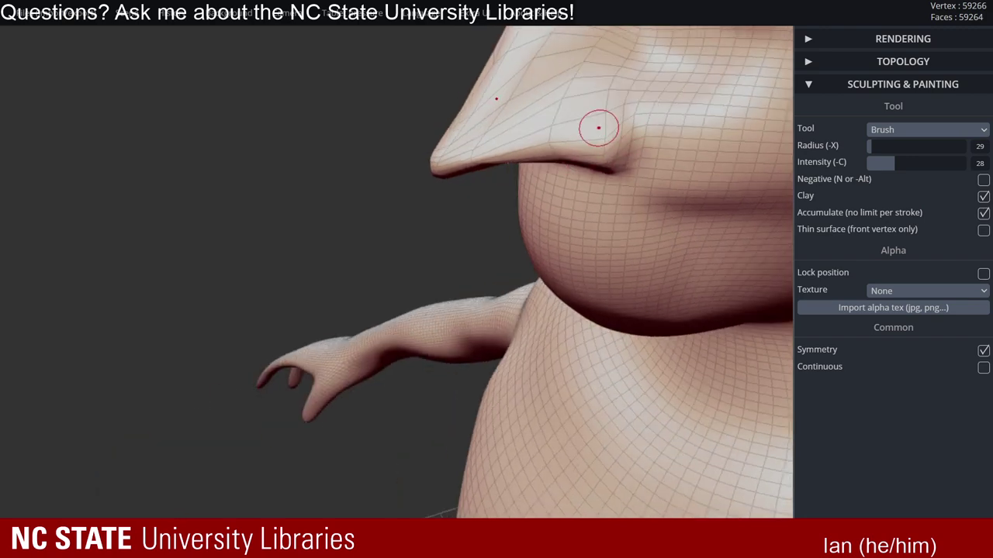
{"action": "mouse_move", "coordinate": [548, 138]}
{"action": "right_mouse_down"}
{"action": "mouse_move", "coordinate": [616, 168]}
{"action": "mouse_move", "coordinate": [627, 150]}
{"action": "mouse_move", "coordinate": [611, 151]}
{"action": "mouse_move", "coordinate": [669, 116]}
{"action": "mouse_move", "coordinate": [625, 150]}
{"action": "mouse_move", "coordinate": [620, 133]}
{"action": "mouse_move", "coordinate": [779, 117]}
{"action": "right_mouse_up"}
{"action": "key", "text": "alt"}
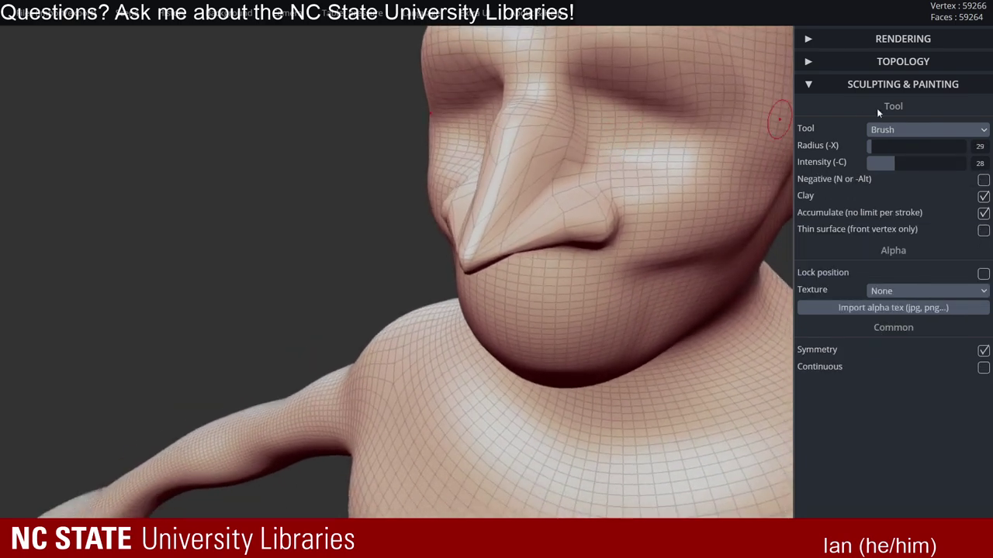
{"action": "left_click", "coordinate": [906, 130]}
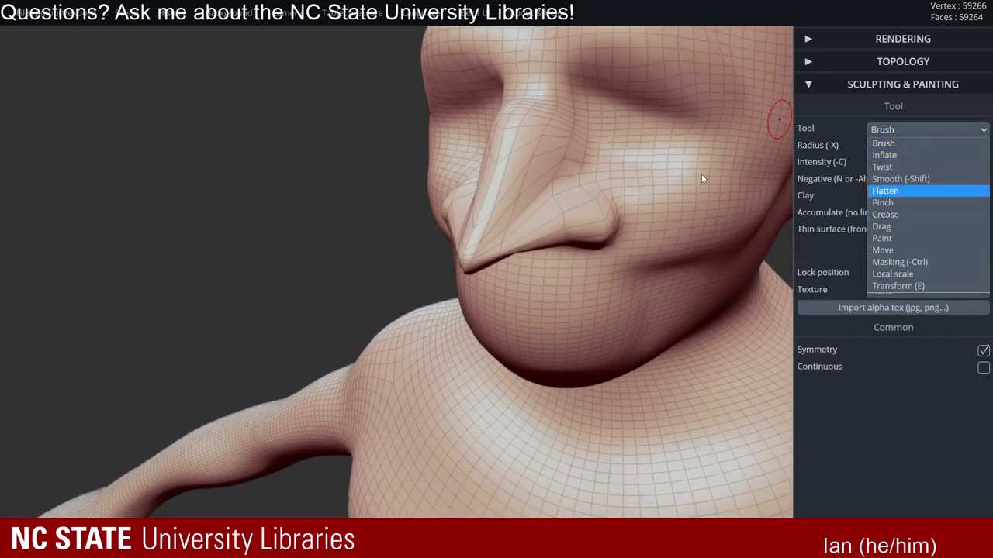
{"action": "left_click", "coordinate": [641, 178]}
{"action": "key", "text": "w"}
- Pull the bridge of the nose outward into a hump with the Move tool at radius 68
{"action": "left_click", "coordinate": [911, 129]}
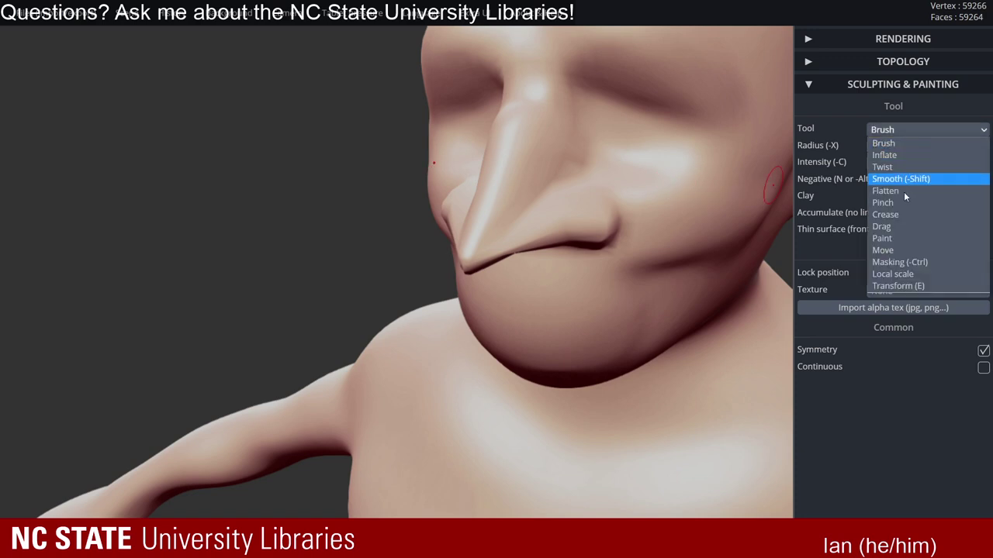
{"action": "left_click", "coordinate": [900, 249]}
{"action": "mouse_move", "coordinate": [690, 139]}
{"action": "right_mouse_down"}
{"action": "mouse_move", "coordinate": [684, 159]}
{"action": "mouse_move", "coordinate": [540, 163]}
{"action": "mouse_move", "coordinate": [567, 191]}
{"action": "mouse_move", "coordinate": [558, 200]}
{"action": "mouse_move", "coordinate": [412, 181]}
{"action": "mouse_move", "coordinate": [490, 192]}
{"action": "right_mouse_up"}
{"action": "key", "text": "x"}
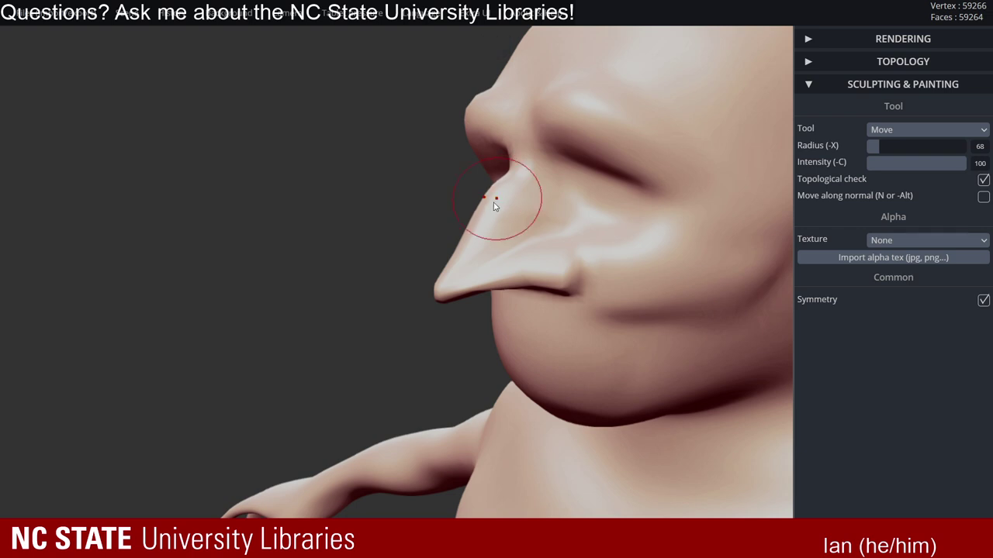
{"action": "mouse_move", "coordinate": [502, 214]}
{"action": "right_mouse_down"}
{"action": "mouse_move", "coordinate": [455, 195]}
{"action": "mouse_move", "coordinate": [466, 148]}
{"action": "mouse_move", "coordinate": [525, 169]}
{"action": "mouse_move", "coordinate": [487, 179]}
{"action": "right_mouse_up"}
{"action": "key", "text": "w"}
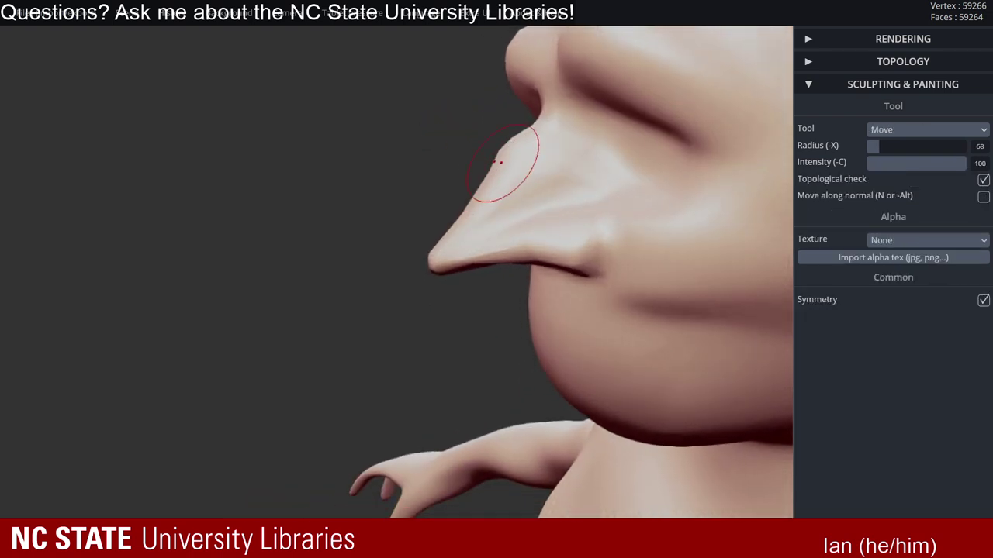
{"action": "left_click_drag", "start_coordinate": [501, 163], "coordinate": [489, 162]}
{"action": "key", "text": "ctrl+z"}
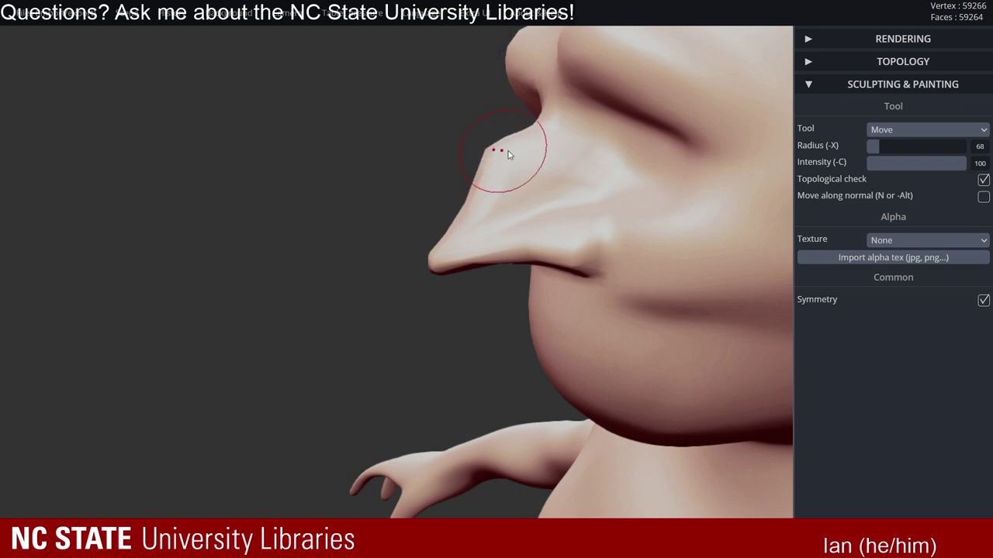
- Try to flatten the tip of the nose with the Flatten tool at radius 50, and undo the stroke
{"action": "right_click_drag", "start_coordinate": [510, 158], "coordinate": [566, 205]}
{"action": "right_click_drag", "start_coordinate": [504, 237], "coordinate": [515, 128], "text": "alt"}
{"action": "right_click_drag", "start_coordinate": [516, 128], "coordinate": [768, 124], "text": "ctrl"}
{"action": "key", "text": "ctrl"}
{"action": "left_click", "coordinate": [927, 129]}
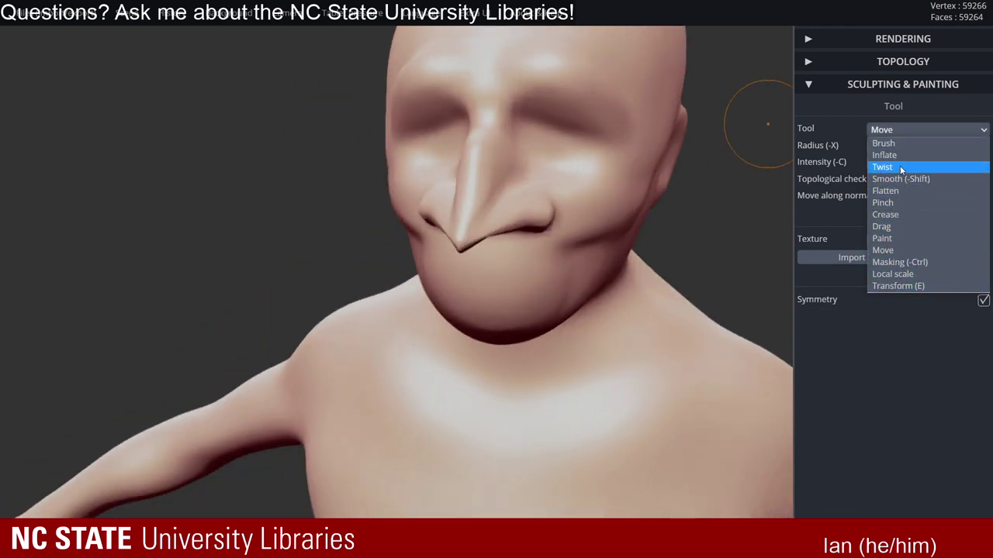
{"action": "left_click", "coordinate": [885, 190]}
{"action": "mouse_move", "coordinate": [612, 214]}
{"action": "right_mouse_down"}
{"action": "mouse_move", "coordinate": [585, 166]}
{"action": "mouse_move", "coordinate": [466, 136]}
{"action": "right_mouse_up"}
{"action": "left_click_drag", "start_coordinate": [441, 190], "coordinate": [439, 193]}
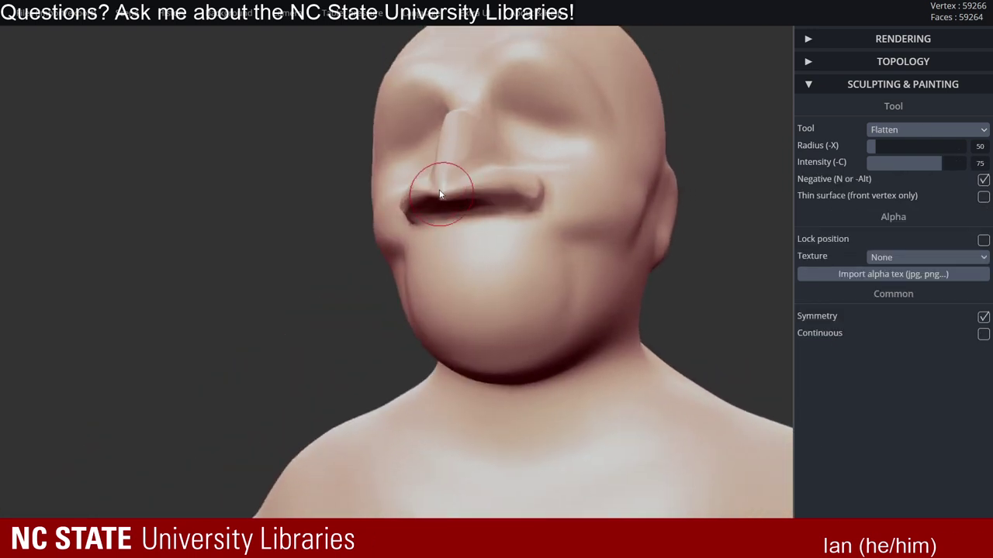
{"action": "key", "text": "ctrl+z"}
- Set the Smooth intensity to 5 and lightly smooth the tip and bridge of the nose at radius 75
{"action": "mouse_move", "coordinate": [470, 210]}
{"action": "right_mouse_down"}
{"action": "mouse_move", "coordinate": [346, 207]}
{"action": "mouse_move", "coordinate": [627, 203]}
{"action": "mouse_move", "coordinate": [470, 215]}
{"action": "mouse_move", "coordinate": [440, 206]}
{"action": "right_mouse_up"}
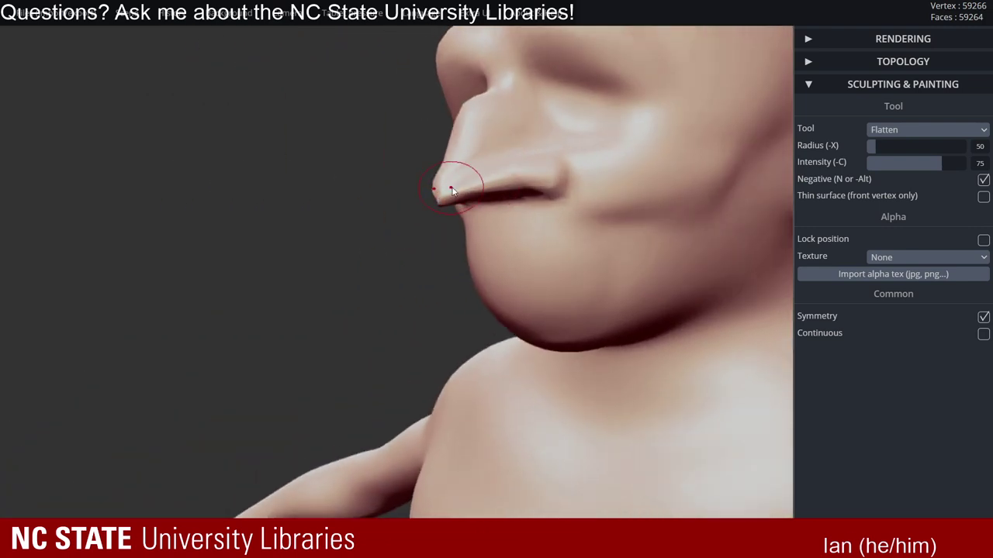
{"action": "key", "text": "shift"}
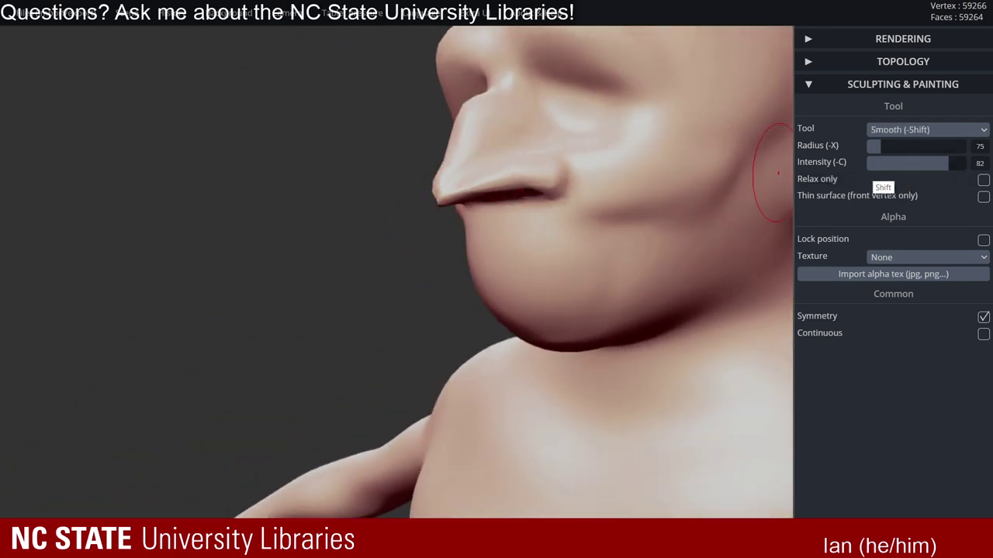
{"action": "left_click_drag", "start_coordinate": [882, 161], "coordinate": [869, 162]}
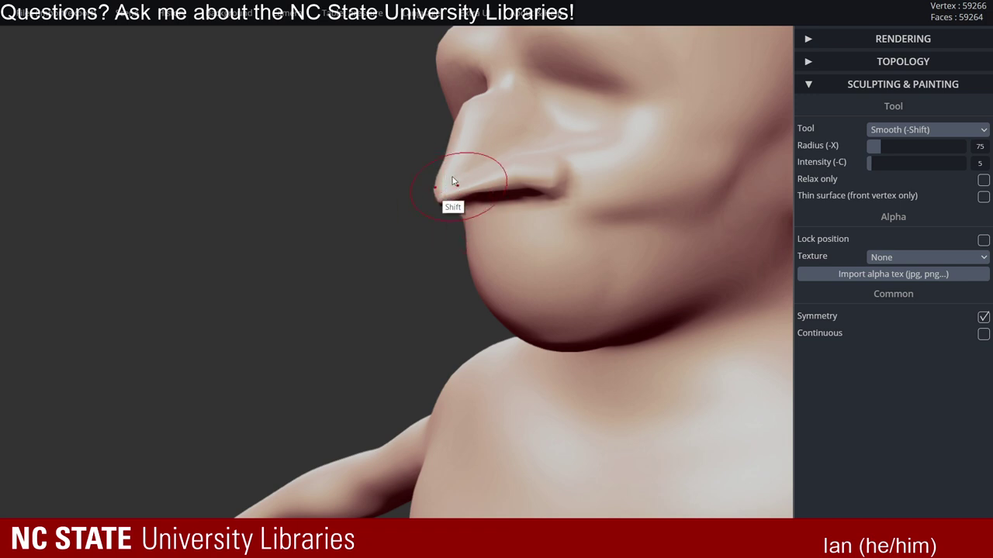
{"action": "left_click_drag", "start_coordinate": [479, 115], "coordinate": [482, 112], "text": "shift"}
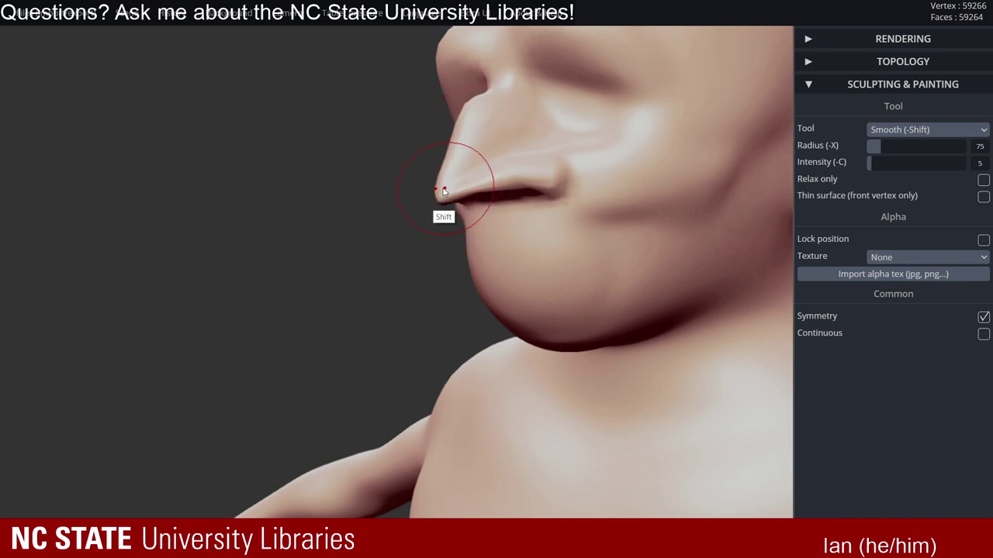
- Examine the nose and face from several angles with the wireframe shown
{"action": "mouse_move", "coordinate": [527, 215]}
{"action": "right_mouse_down"}
{"action": "mouse_move", "coordinate": [448, 241]}
{"action": "mouse_move", "coordinate": [811, 206]}
{"action": "right_mouse_up"}
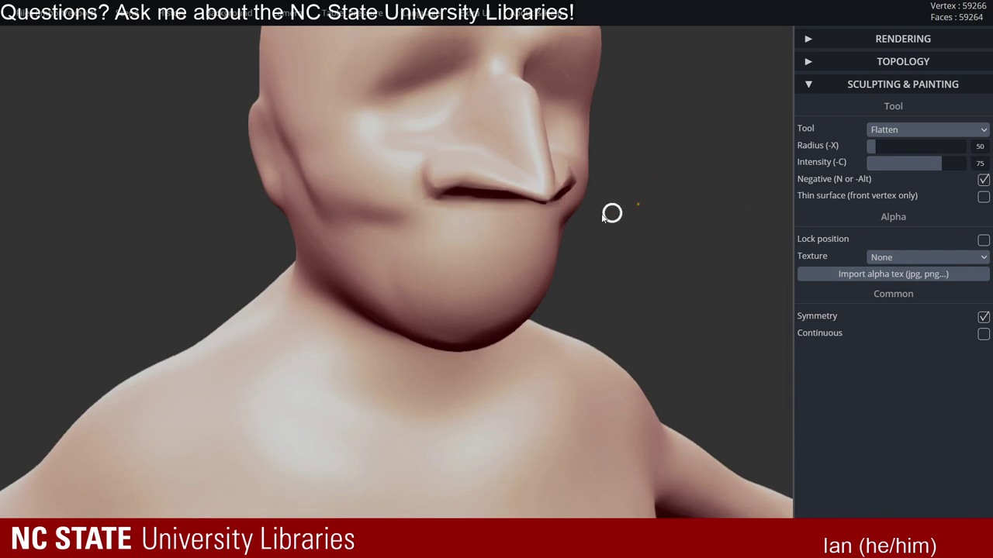
{"action": "right_click_drag", "start_coordinate": [612, 213], "coordinate": [576, 210]}
{"action": "key", "text": "w"}
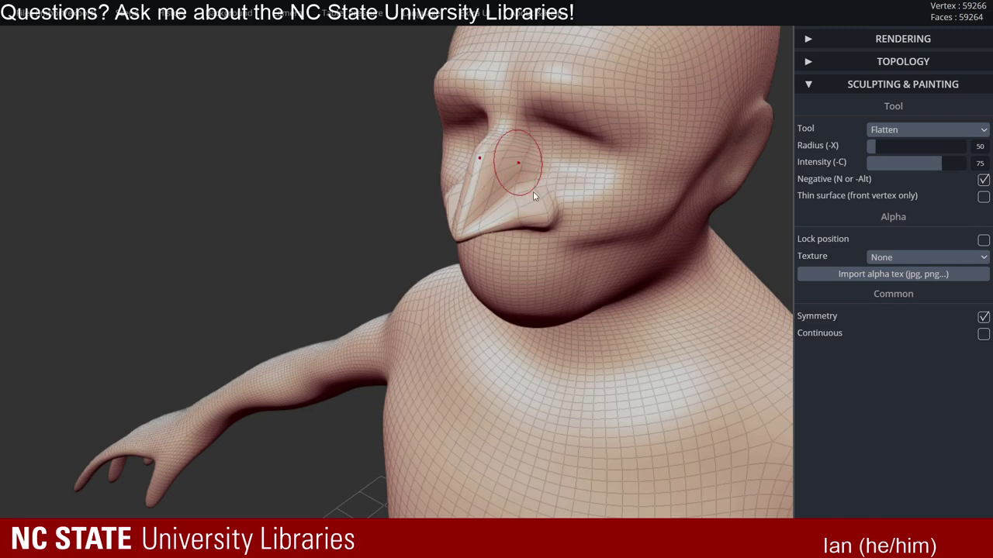
{"action": "right_click_drag", "start_coordinate": [555, 189], "coordinate": [488, 198]}
{"action": "right_click_drag", "start_coordinate": [488, 198], "coordinate": [605, 198]}
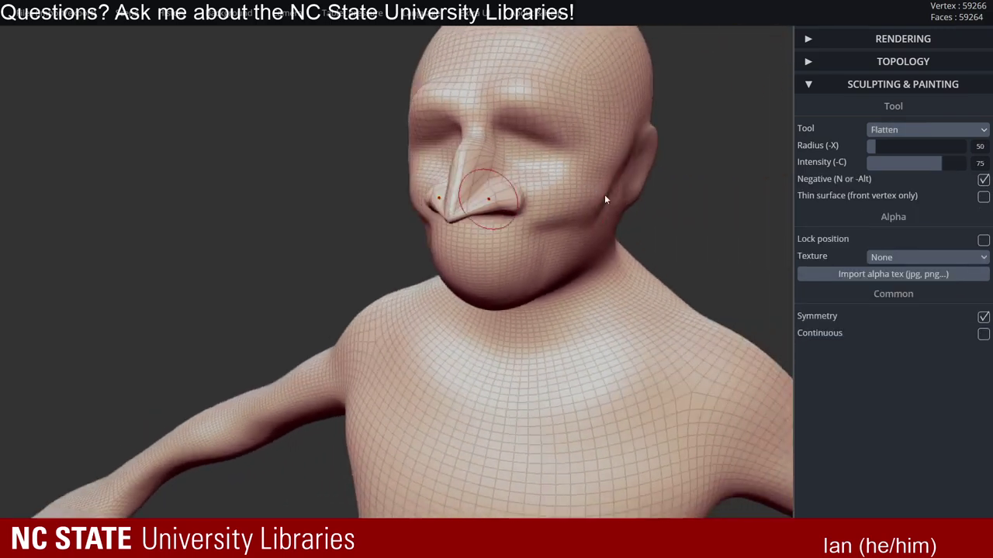
- Build up the area around the mouth and chin with the Brush tool at radius 35, with the wireframe hidden
{"action": "left_click", "coordinate": [948, 130]}
{"action": "left_click", "coordinate": [921, 144]}
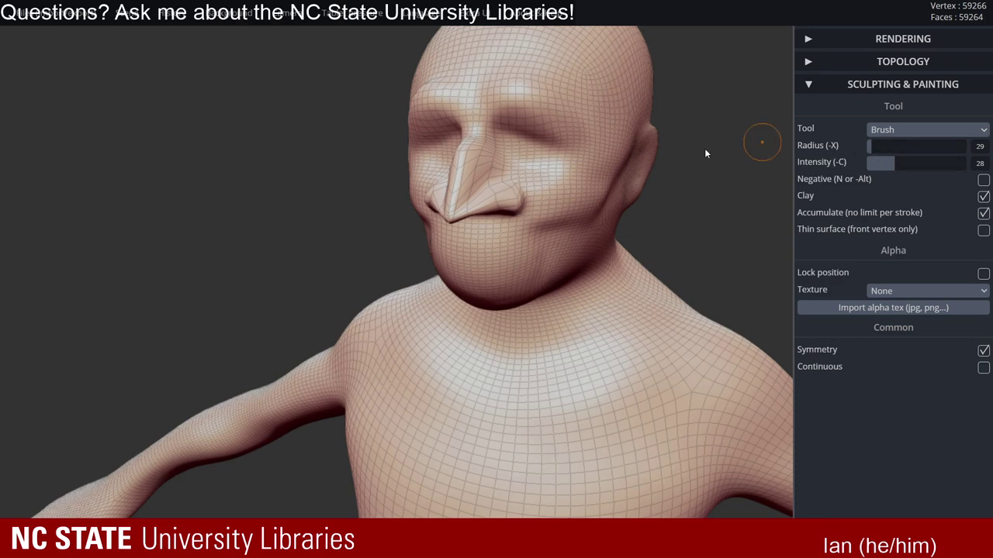
{"action": "right_click_drag", "start_coordinate": [546, 180], "coordinate": [623, 164], "text": "ctrl"}
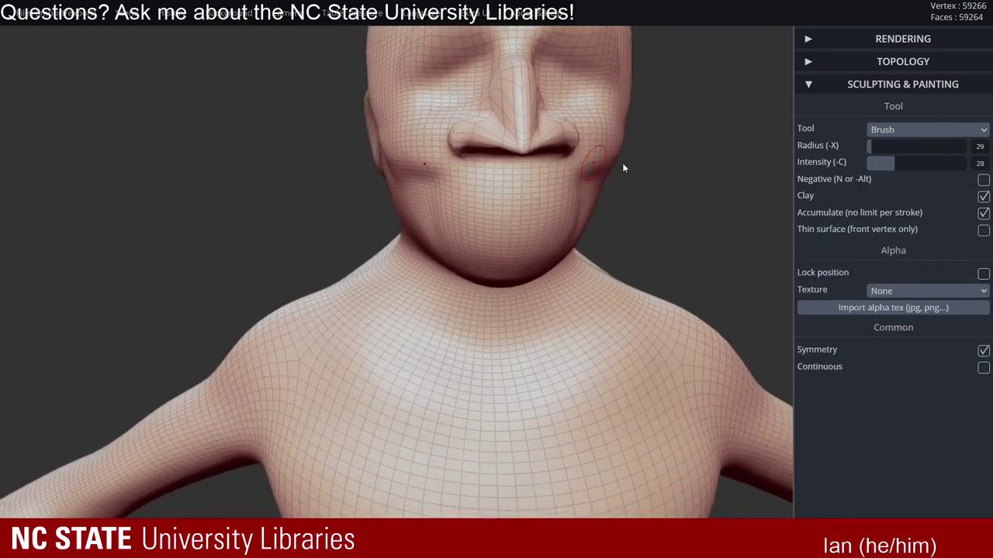
{"action": "mouse_move", "coordinate": [487, 187]}
{"action": "right_mouse_down"}
{"action": "mouse_move", "coordinate": [558, 179]}
{"action": "mouse_move", "coordinate": [545, 183]}
{"action": "mouse_move", "coordinate": [536, 157]}
{"action": "mouse_move", "coordinate": [484, 173]}
{"action": "right_mouse_up"}
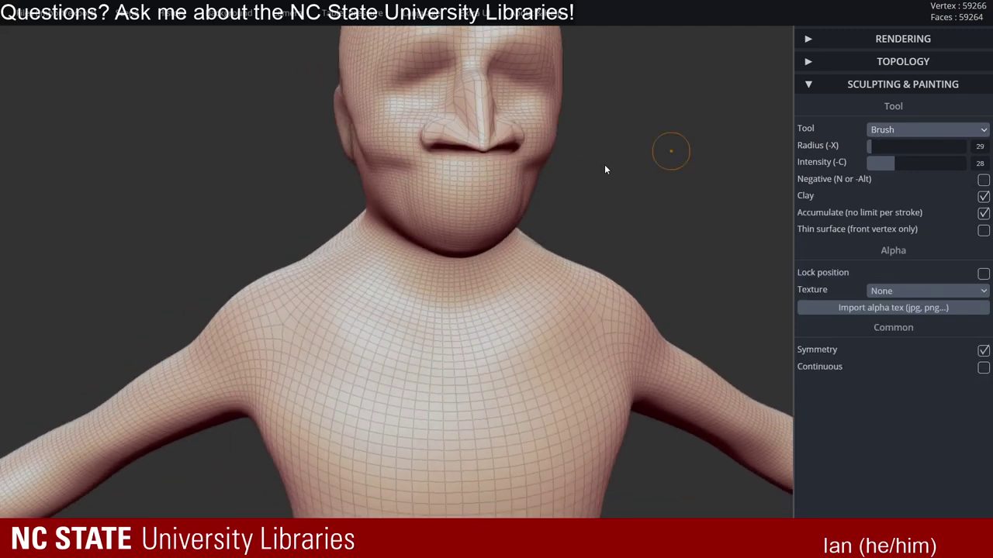
{"action": "mouse_move", "coordinate": [558, 167]}
{"action": "right_mouse_down"}
{"action": "mouse_move", "coordinate": [443, 165]}
{"action": "mouse_move", "coordinate": [419, 183]}
{"action": "mouse_move", "coordinate": [483, 177]}
{"action": "mouse_move", "coordinate": [533, 190]}
{"action": "mouse_move", "coordinate": [418, 192]}
{"action": "mouse_move", "coordinate": [470, 159]}
{"action": "mouse_move", "coordinate": [526, 177]}
{"action": "right_mouse_up"}
{"action": "key", "text": "x"}
{"action": "key", "text": "w"}
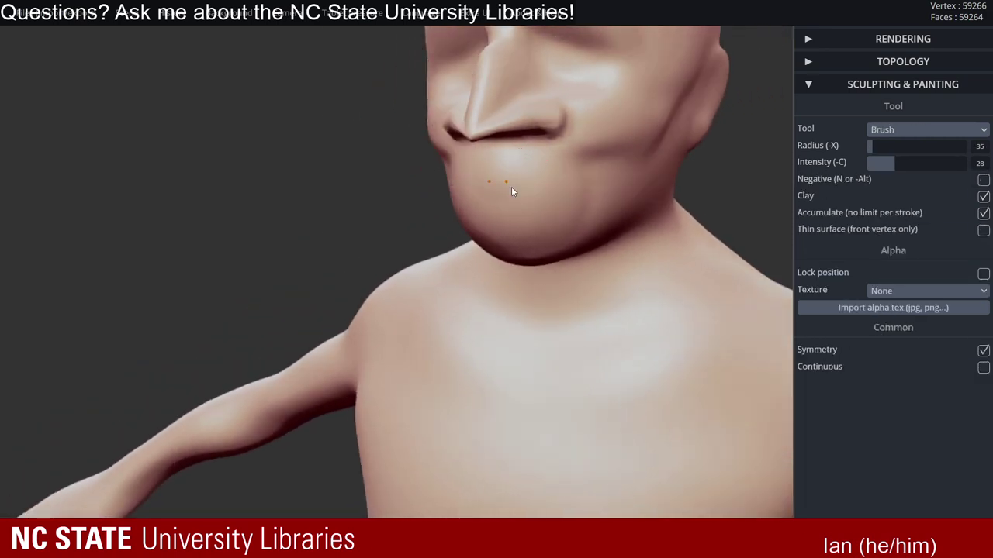
{"action": "right_click_drag", "start_coordinate": [468, 201], "coordinate": [521, 183]}
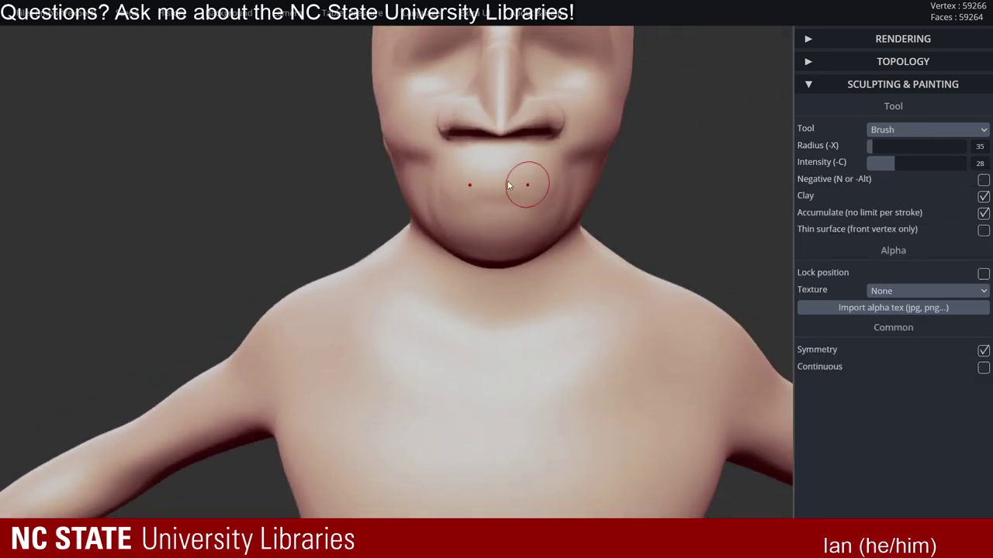
{"action": "right_click_drag", "start_coordinate": [435, 173], "coordinate": [375, 165]}
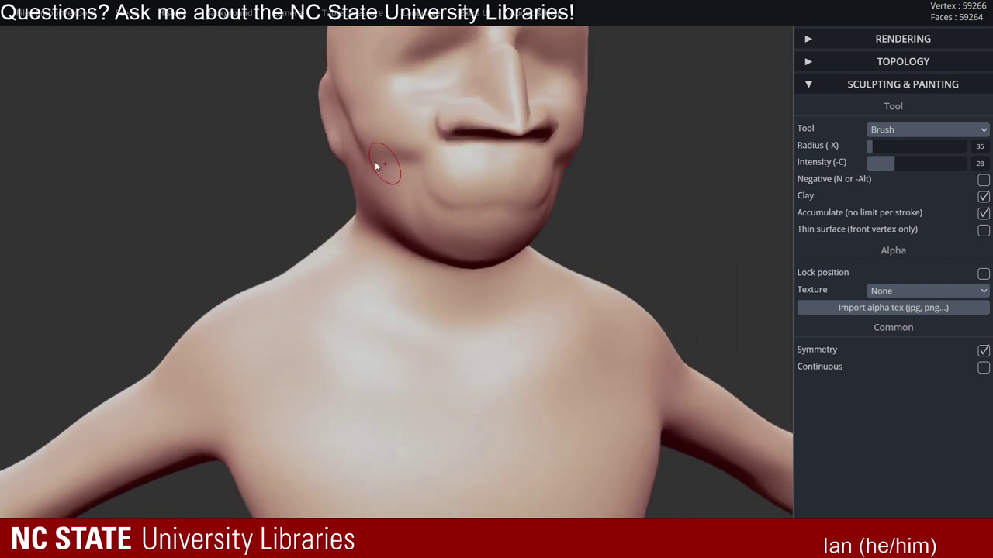
{"action": "right_click_drag", "start_coordinate": [436, 150], "coordinate": [418, 149]}
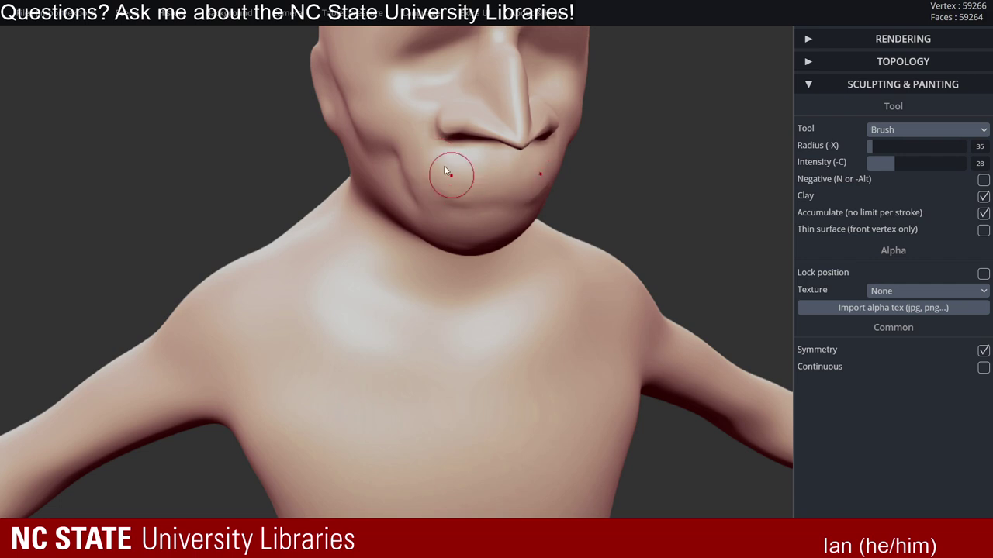
{"action": "mouse_move", "coordinate": [446, 171]}
{"action": "right_mouse_down"}
{"action": "mouse_move", "coordinate": [395, 163]}
{"action": "mouse_move", "coordinate": [453, 172]}
{"action": "mouse_move", "coordinate": [428, 153]}
{"action": "mouse_move", "coordinate": [406, 155]}
{"action": "mouse_move", "coordinate": [539, 186]}
{"action": "mouse_move", "coordinate": [462, 124]}
{"action": "mouse_move", "coordinate": [515, 159]}
{"action": "mouse_move", "coordinate": [464, 201]}
{"action": "mouse_move", "coordinate": [491, 207]}
{"action": "mouse_move", "coordinate": [438, 158]}
{"action": "right_mouse_up"}
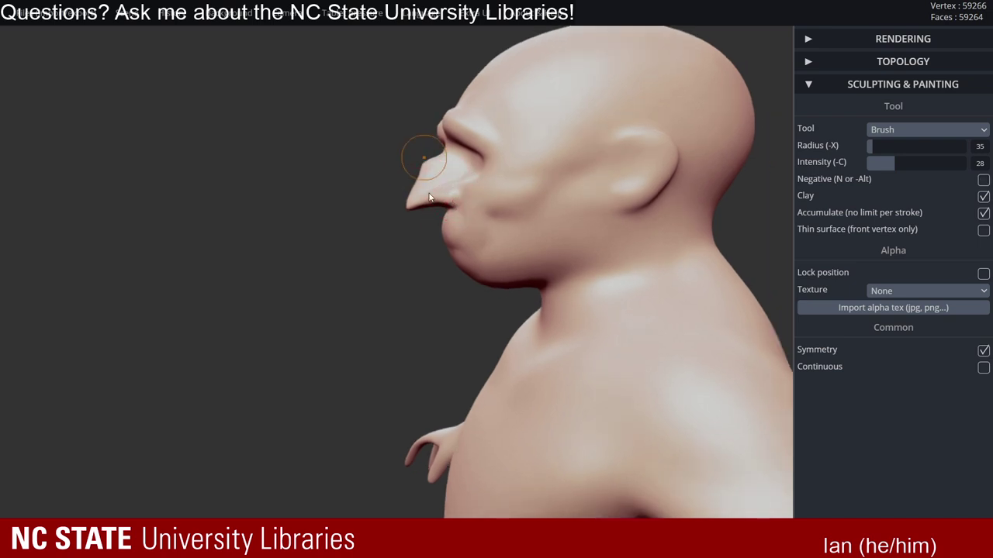
{"action": "right_click_drag", "start_coordinate": [457, 232], "coordinate": [571, 135]}
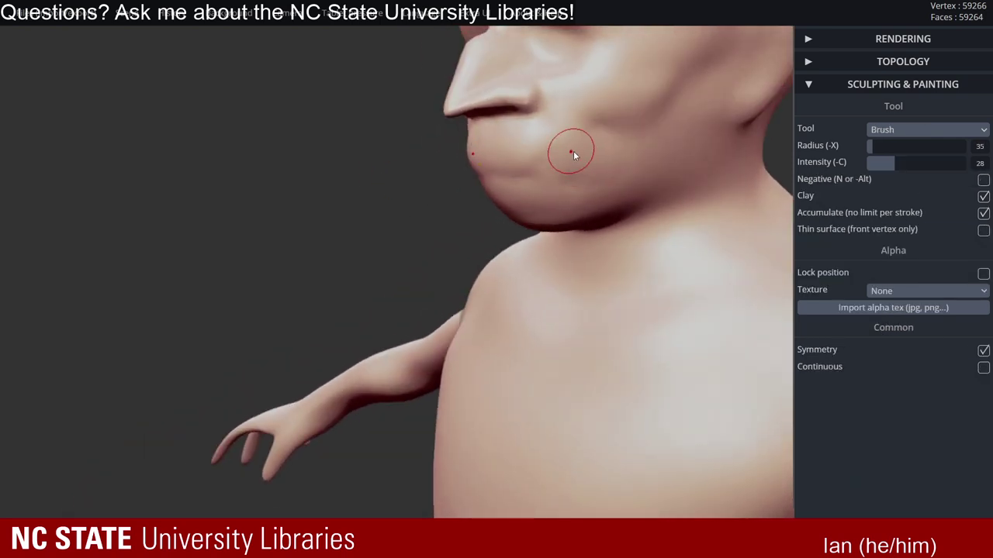
- Add a Brush stroke at radius 35 beside the chin and smooth the area around the mouth and chin
{"action": "right_click_drag", "start_coordinate": [498, 169], "coordinate": [600, 166]}
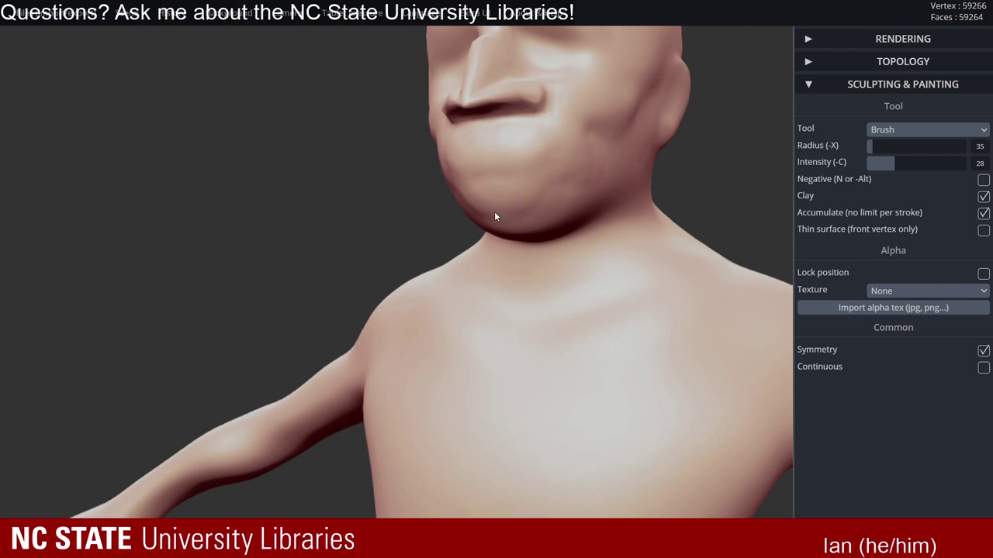
{"action": "right_click_drag", "start_coordinate": [494, 216], "coordinate": [450, 149]}
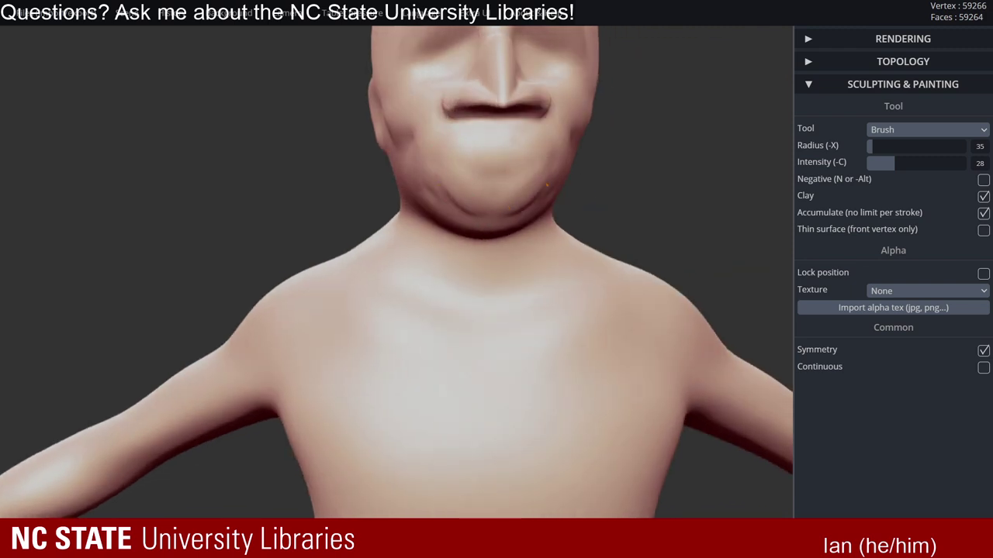
{"action": "left_click_drag", "start_coordinate": [444, 186], "coordinate": [454, 203]}
{"action": "left_click_drag", "start_coordinate": [458, 166], "coordinate": [463, 191], "text": "shift"}
{"action": "right_click_drag", "start_coordinate": [374, 192], "coordinate": [260, 196]}
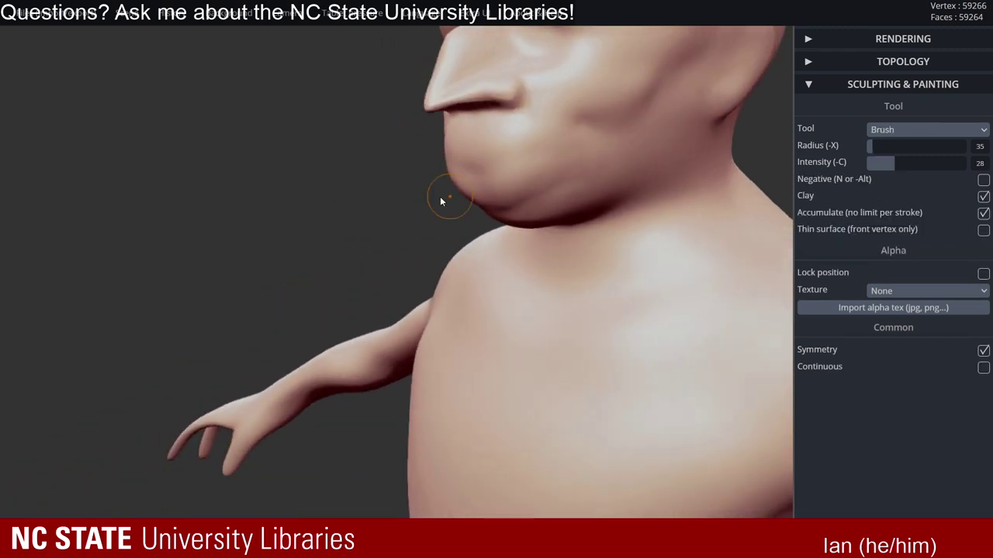
{"action": "left_click_drag", "start_coordinate": [483, 172], "coordinate": [507, 217], "text": "shift"}
{"action": "mouse_move", "coordinate": [558, 182]}
{"action": "right_mouse_down"}
{"action": "mouse_move", "coordinate": [516, 194]}
{"action": "mouse_move", "coordinate": [498, 216]}
{"action": "right_mouse_up"}
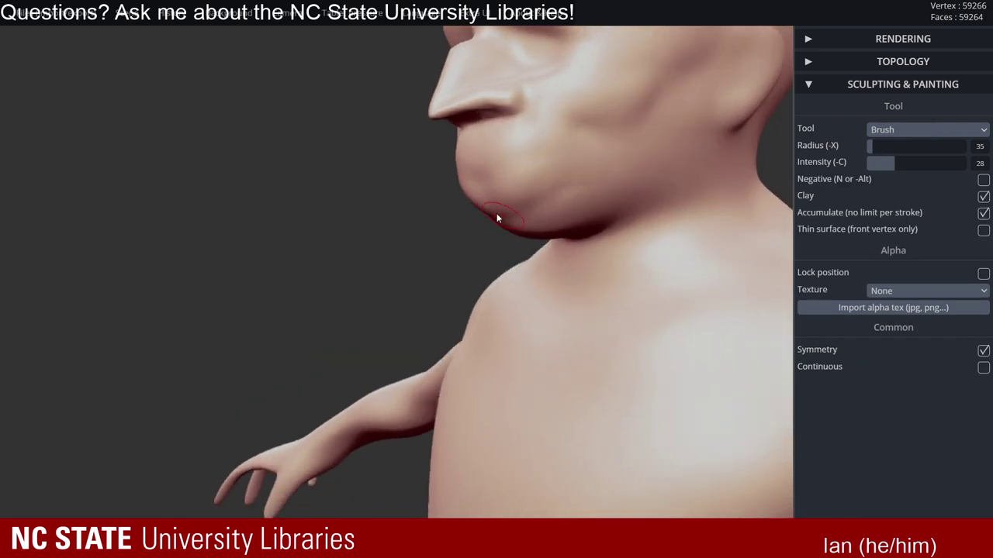
- Switch to the Move tool and set the multiresolution level to 3 with the wireframe shown
{"action": "right_click_drag", "start_coordinate": [559, 185], "coordinate": [557, 165]}
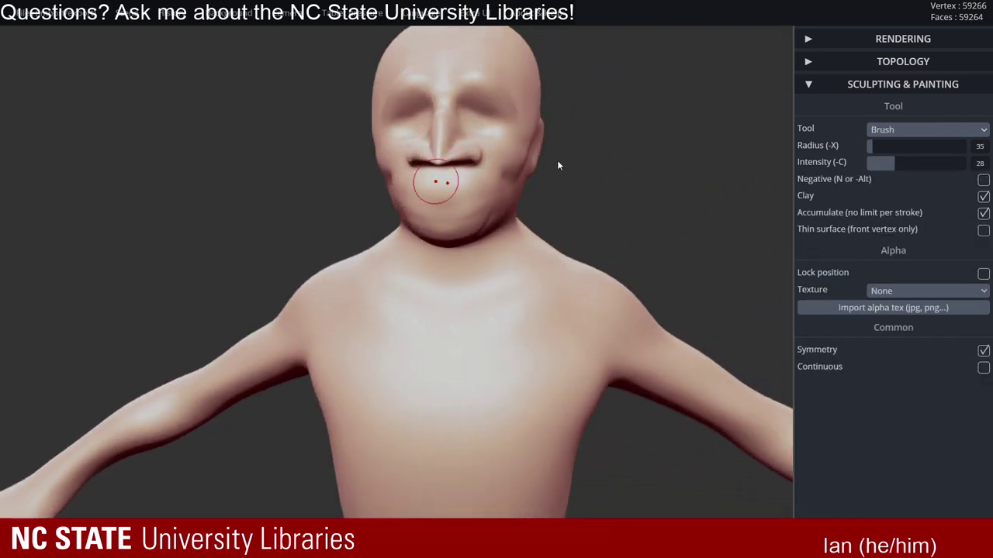
{"action": "right_click_drag", "start_coordinate": [460, 202], "coordinate": [430, 171]}
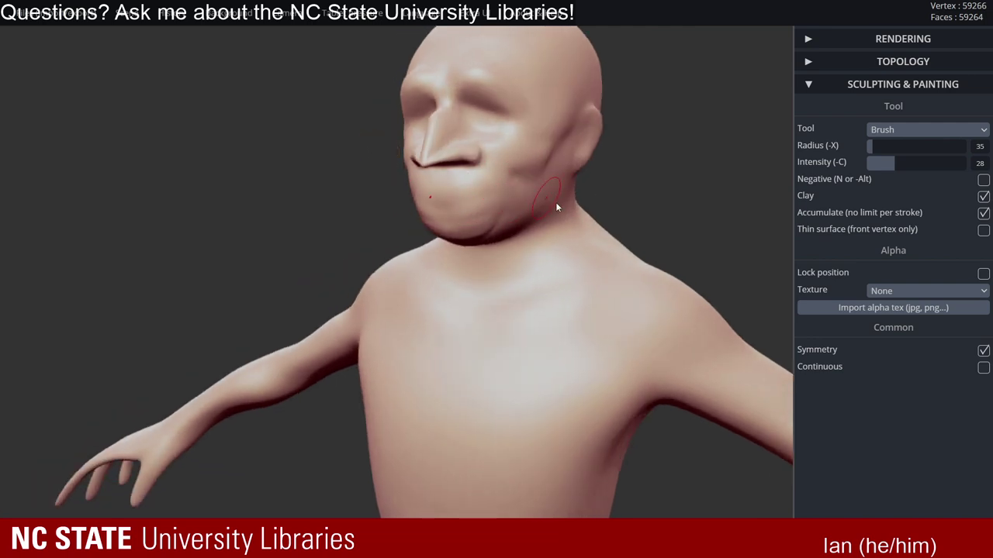
{"action": "right_click_drag", "start_coordinate": [556, 202], "coordinate": [621, 179]}
{"action": "left_click", "coordinate": [931, 129]}
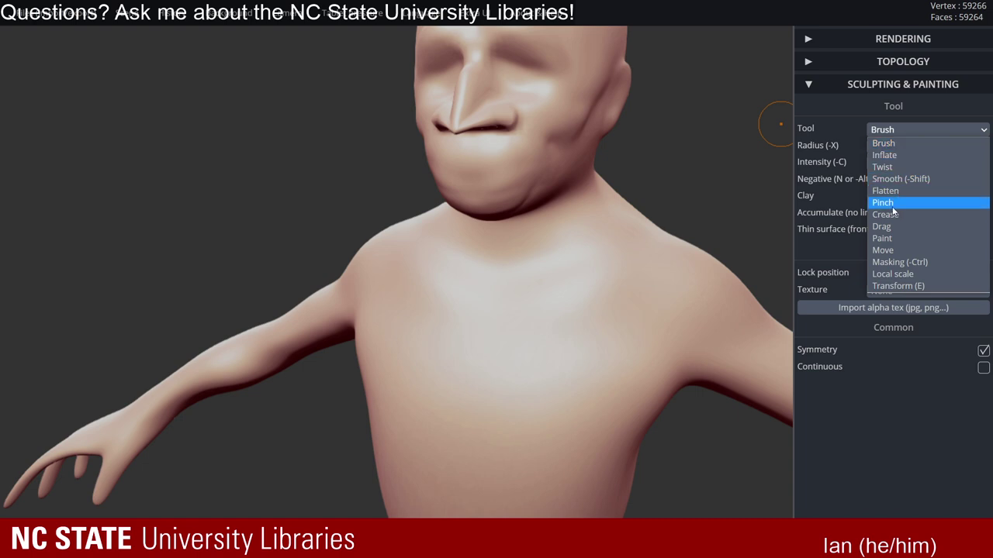
{"action": "left_click", "coordinate": [900, 249]}
{"action": "right_click_drag", "start_coordinate": [565, 174], "coordinate": [540, 209]}
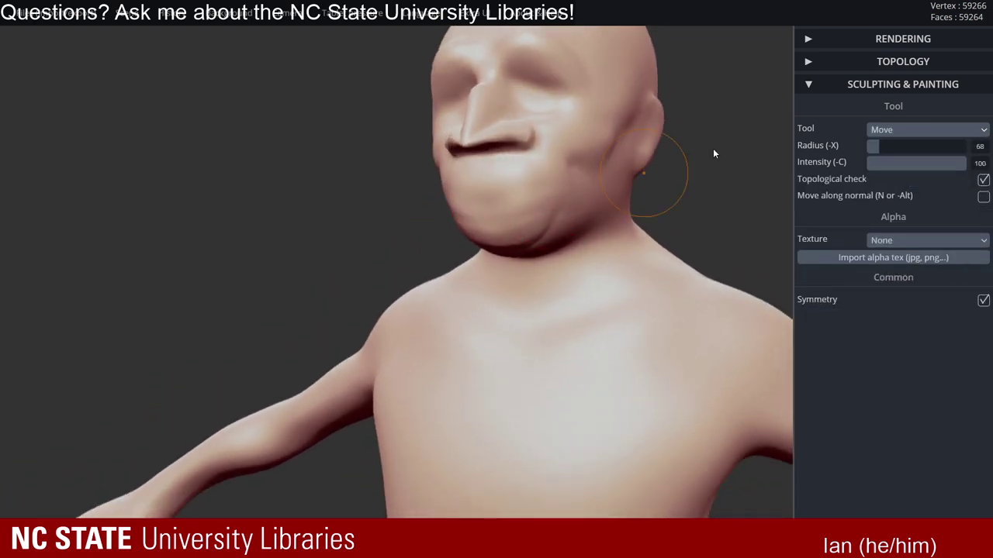
{"action": "left_click", "coordinate": [876, 66]}
{"action": "left_click_drag", "start_coordinate": [915, 106], "coordinate": [851, 102]}
{"action": "mouse_move", "coordinate": [496, 201]}
{"action": "right_mouse_down"}
{"action": "mouse_move", "coordinate": [765, 115]}
{"action": "mouse_move", "coordinate": [706, 139]}
{"action": "mouse_move", "coordinate": [510, 158]}
{"action": "right_mouse_up"}
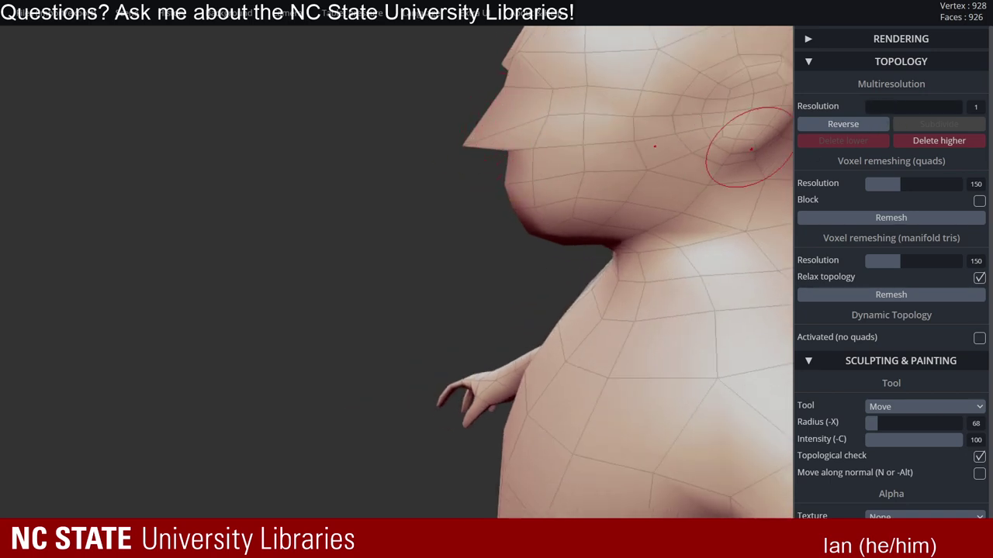
{"action": "left_click_drag", "start_coordinate": [872, 106], "coordinate": [915, 106]}
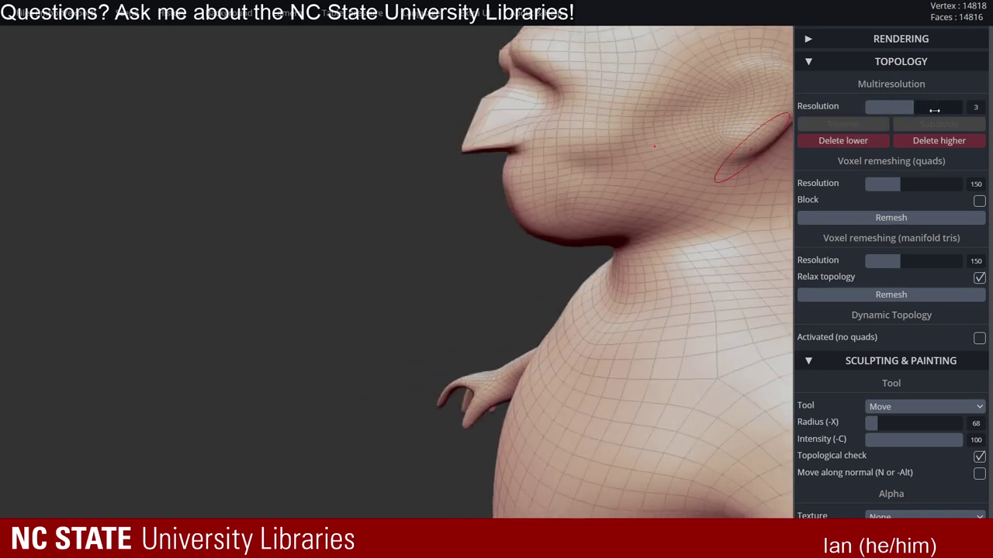
- Adjust the lower face with the Move tool at radius 98 and pull the chin forward at radius 63
{"action": "right_click_drag", "start_coordinate": [736, 115], "coordinate": [618, 169]}
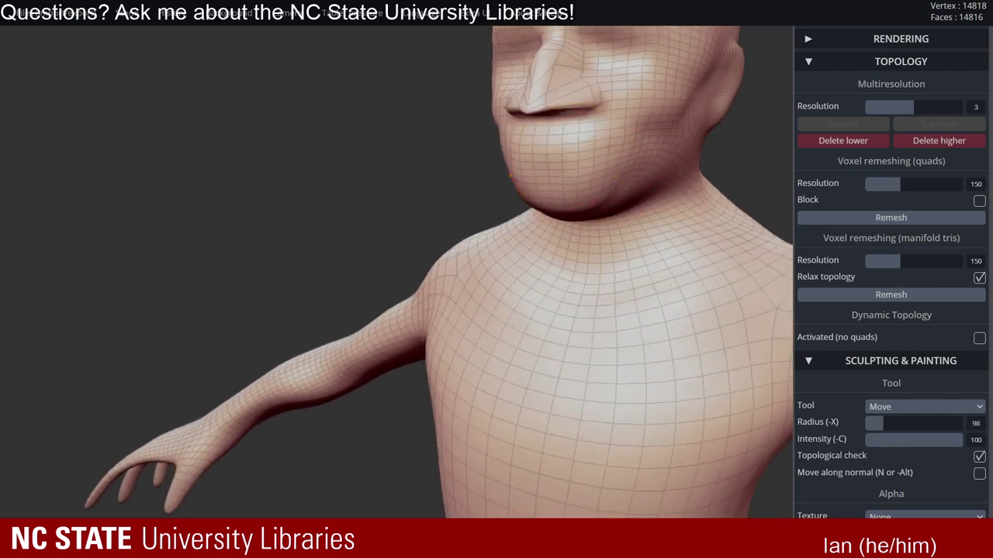
{"action": "left_click_drag", "start_coordinate": [616, 176], "coordinate": [595, 176]}
{"action": "mouse_move", "coordinate": [518, 177]}
{"action": "right_mouse_down"}
{"action": "mouse_move", "coordinate": [483, 193]}
{"action": "mouse_move", "coordinate": [534, 187]}
{"action": "right_mouse_up"}
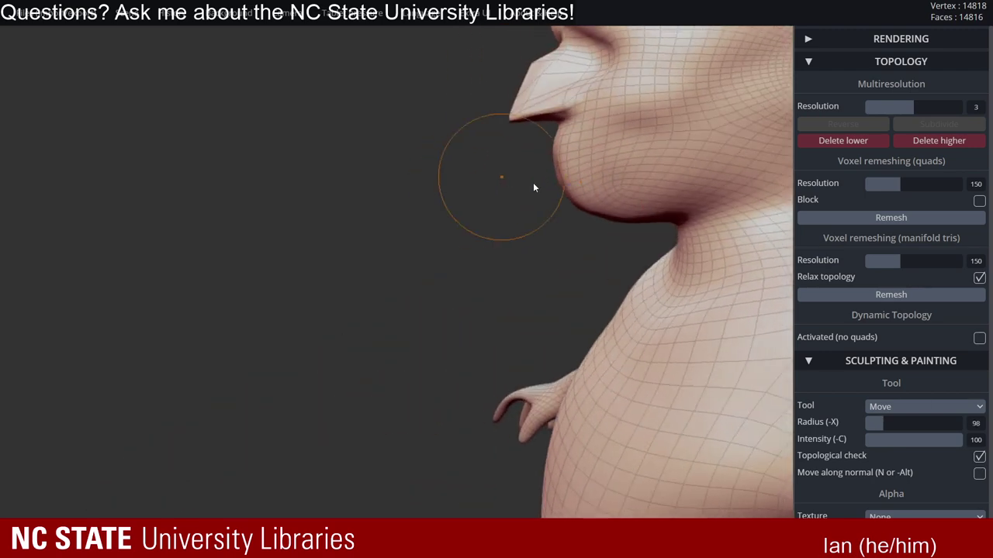
{"action": "key", "text": "x"}
{"action": "mouse_move", "coordinate": [553, 216]}
{"action": "left_mouse_down"}
{"action": "mouse_move", "coordinate": [617, 210]}
{"action": "mouse_move", "coordinate": [529, 208]}
{"action": "left_mouse_up"}
{"action": "left_click_drag", "start_coordinate": [532, 194], "coordinate": [477, 186]}
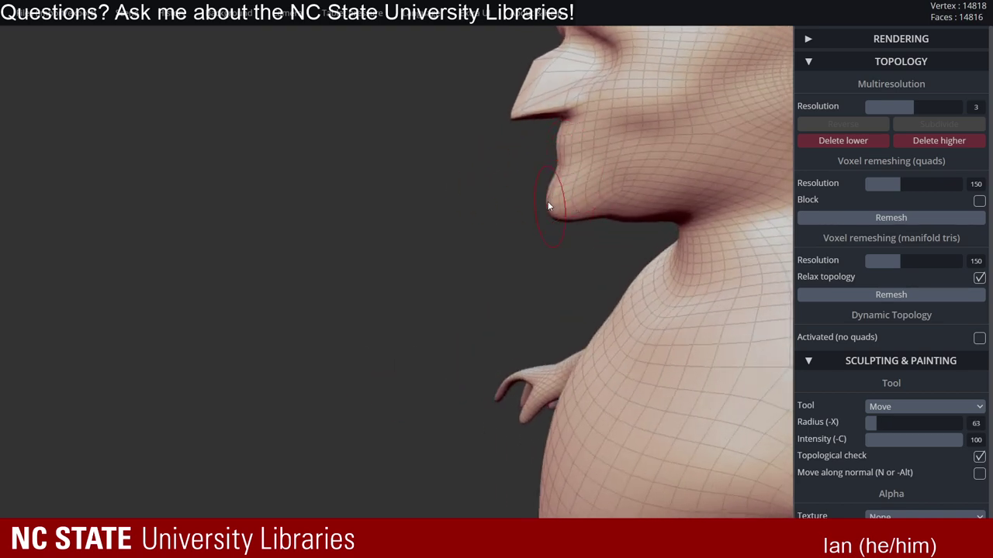
- Refine the projecting chin and the jawline with the Move tool at radii 86 and 59
{"action": "mouse_move", "coordinate": [548, 203]}
{"action": "right_mouse_down"}
{"action": "mouse_move", "coordinate": [643, 215]}
{"action": "mouse_move", "coordinate": [584, 214]}
{"action": "mouse_move", "coordinate": [627, 214]}
{"action": "mouse_move", "coordinate": [602, 241]}
{"action": "mouse_move", "coordinate": [771, 186]}
{"action": "mouse_move", "coordinate": [625, 210]}
{"action": "mouse_move", "coordinate": [603, 204]}
{"action": "mouse_move", "coordinate": [588, 158]}
{"action": "mouse_move", "coordinate": [631, 155]}
{"action": "mouse_move", "coordinate": [603, 179]}
{"action": "mouse_move", "coordinate": [623, 237]}
{"action": "mouse_move", "coordinate": [581, 236]}
{"action": "right_mouse_up"}
{"action": "key", "text": "x"}
{"action": "left_click_drag", "start_coordinate": [563, 248], "coordinate": [565, 247]}
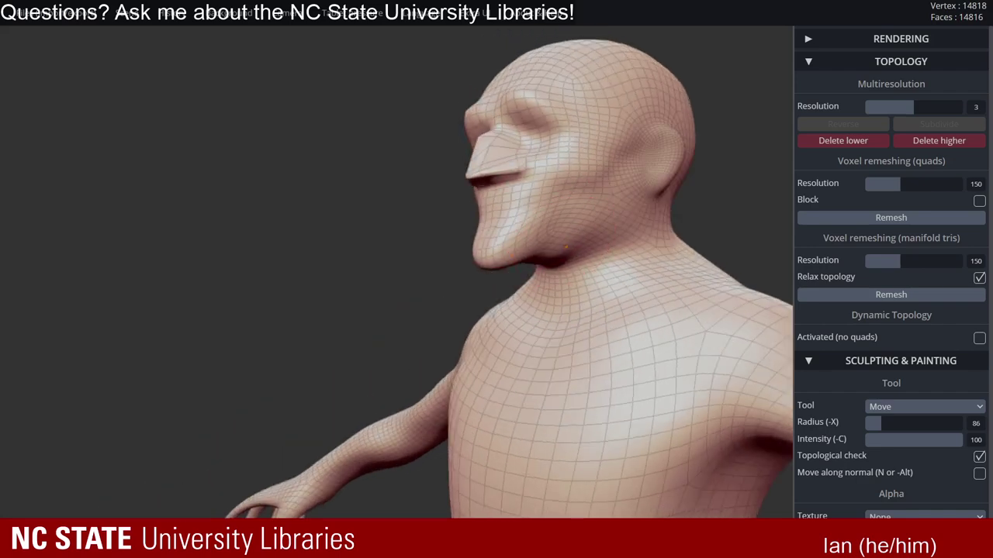
{"action": "mouse_move", "coordinate": [564, 246]}
{"action": "right_mouse_down"}
{"action": "mouse_move", "coordinate": [558, 235]}
{"action": "mouse_move", "coordinate": [548, 252]}
{"action": "mouse_move", "coordinate": [630, 253]}
{"action": "mouse_move", "coordinate": [612, 228]}
{"action": "mouse_move", "coordinate": [641, 210]}
{"action": "mouse_move", "coordinate": [387, 222]}
{"action": "mouse_move", "coordinate": [477, 230]}
{"action": "right_mouse_up"}
{"action": "key", "text": "x"}
{"action": "left_click_drag", "start_coordinate": [481, 232], "coordinate": [485, 232]}
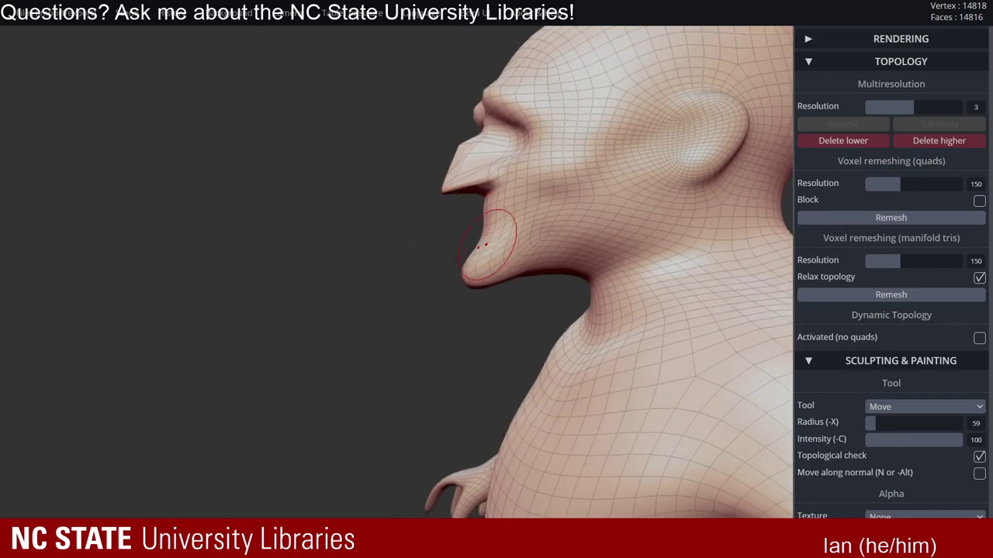
{"action": "mouse_move", "coordinate": [504, 284]}
{"action": "right_mouse_down"}
{"action": "mouse_move", "coordinate": [680, 275]}
{"action": "mouse_move", "coordinate": [532, 284]}
{"action": "mouse_move", "coordinate": [641, 257]}
{"action": "mouse_move", "coordinate": [505, 246]}
{"action": "mouse_move", "coordinate": [532, 224]}
{"action": "mouse_move", "coordinate": [519, 226]}
{"action": "mouse_move", "coordinate": [554, 251]}
{"action": "mouse_move", "coordinate": [592, 248]}
{"action": "mouse_move", "coordinate": [487, 211]}
{"action": "mouse_move", "coordinate": [499, 228]}
{"action": "mouse_move", "coordinate": [523, 222]}
{"action": "mouse_move", "coordinate": [510, 255]}
{"action": "mouse_move", "coordinate": [525, 248]}
{"action": "mouse_move", "coordinate": [496, 266]}
{"action": "mouse_move", "coordinate": [521, 239]}
{"action": "mouse_move", "coordinate": [654, 240]}
{"action": "mouse_move", "coordinate": [525, 248]}
{"action": "mouse_move", "coordinate": [583, 162]}
{"action": "right_mouse_up"}
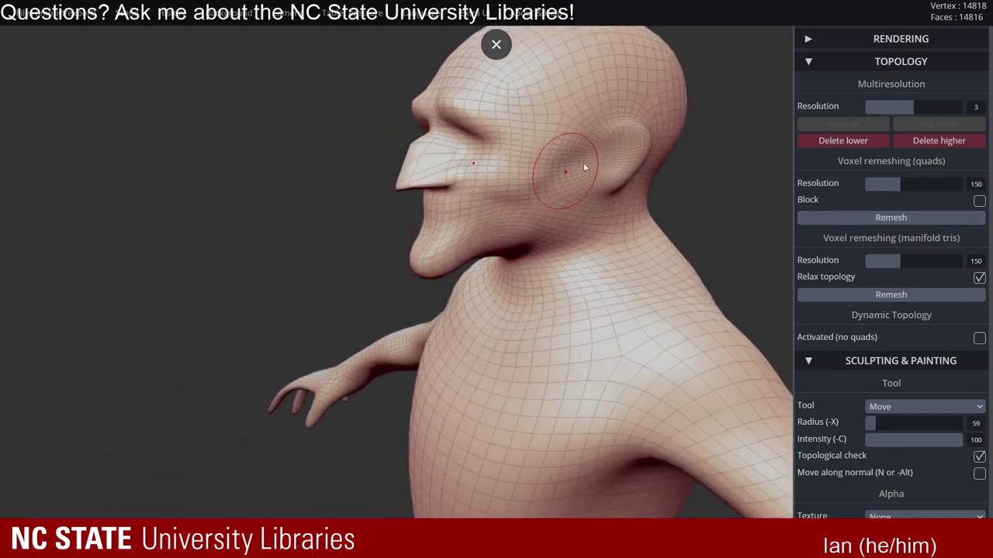
- Set the multiresolution level to 4 and check the reshaped head from several angles
{"action": "left_click", "coordinate": [930, 107]}
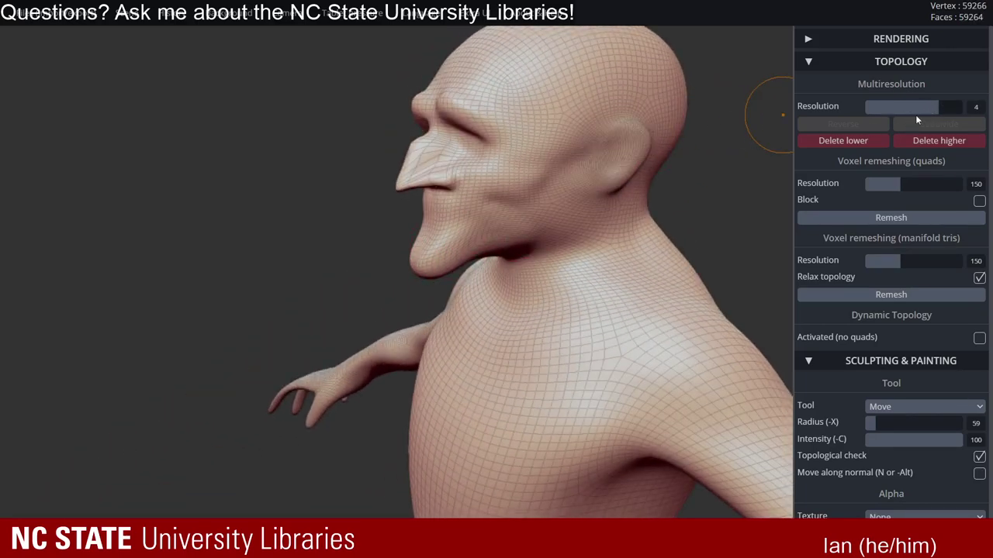
{"action": "scroll", "coordinate": [454, 206], "scroll_direction": "up", "scroll_amount": 5}
{"action": "right_click_drag", "start_coordinate": [492, 193], "coordinate": [345, 192]}
{"action": "right_click_drag", "start_coordinate": [605, 188], "coordinate": [516, 222]}
{"action": "key", "text": "n"}
{"action": "right_click_drag", "start_coordinate": [516, 221], "coordinate": [611, 224], "text": "ctrl"}
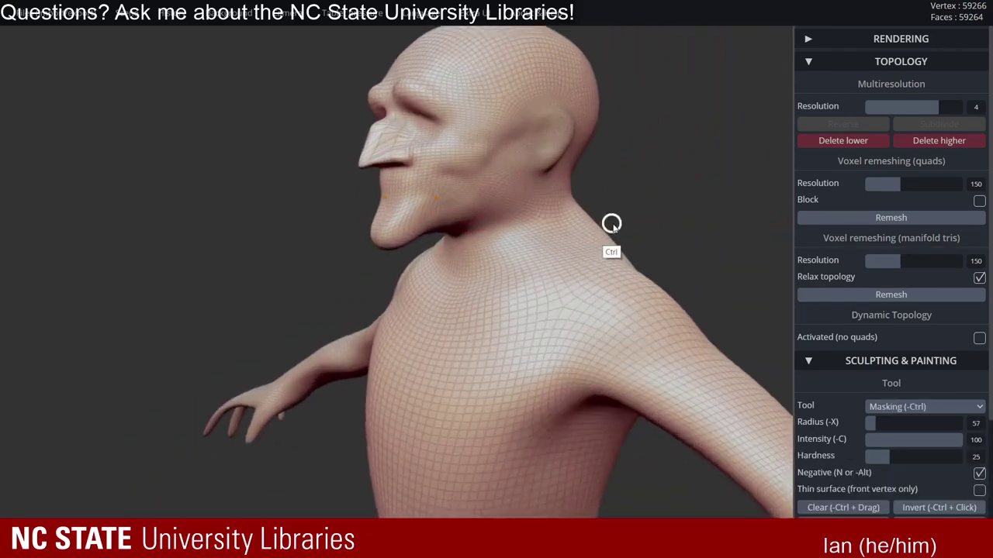
{"action": "right_click_drag", "start_coordinate": [496, 203], "coordinate": [708, 155]}
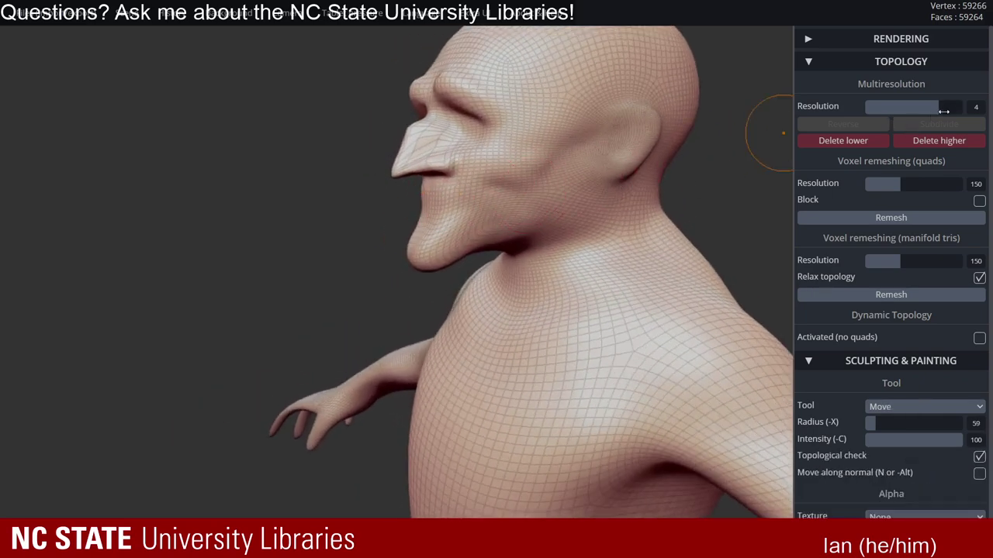
{"action": "left_click", "coordinate": [892, 62]}
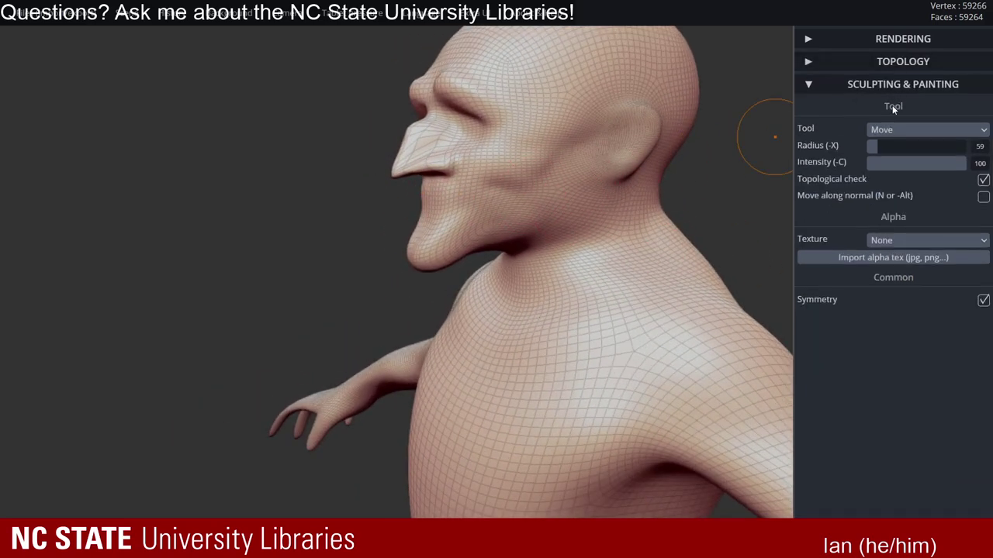
- Hide the wireframe and adjust the cheek and jaw with the Move tool at radius 65
{"action": "mouse_move", "coordinate": [603, 147]}
{"action": "right_mouse_down"}
{"action": "mouse_move", "coordinate": [503, 179]}
{"action": "mouse_move", "coordinate": [535, 173]}
{"action": "right_mouse_up"}
{"action": "key", "text": "x"}
{"action": "key", "text": "w"}
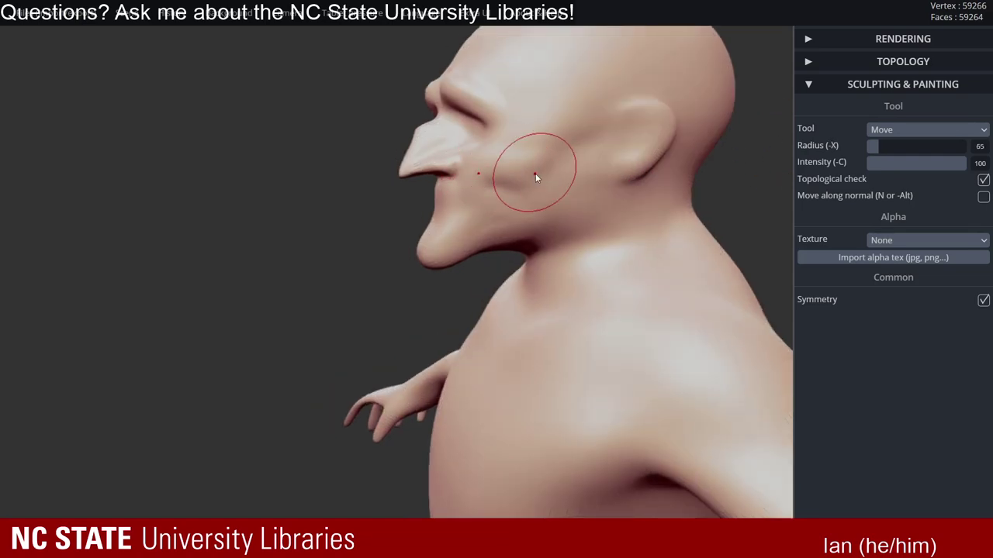
{"action": "left_click_drag", "start_coordinate": [535, 174], "coordinate": [535, 176]}
{"action": "mouse_move", "coordinate": [527, 178]}
{"action": "right_mouse_down"}
{"action": "mouse_move", "coordinate": [672, 195]}
{"action": "mouse_move", "coordinate": [636, 189]}
{"action": "mouse_move", "coordinate": [631, 220]}
{"action": "mouse_move", "coordinate": [559, 207]}
{"action": "mouse_move", "coordinate": [546, 153]}
{"action": "mouse_move", "coordinate": [535, 204]}
{"action": "mouse_move", "coordinate": [478, 160]}
{"action": "mouse_move", "coordinate": [553, 197]}
{"action": "mouse_move", "coordinate": [449, 167]}
{"action": "mouse_move", "coordinate": [582, 163]}
{"action": "mouse_move", "coordinate": [569, 130]}
{"action": "right_mouse_up"}
{"action": "mouse_move", "coordinate": [639, 167]}
{"action": "right_mouse_down"}
{"action": "mouse_move", "coordinate": [532, 156]}
{"action": "mouse_move", "coordinate": [579, 150]}
{"action": "mouse_move", "coordinate": [535, 156]}
{"action": "right_mouse_up"}
- Set the Smooth intensity to 46 and smooth the jaw and cheek at radius 75
{"action": "key", "text": "shift"}
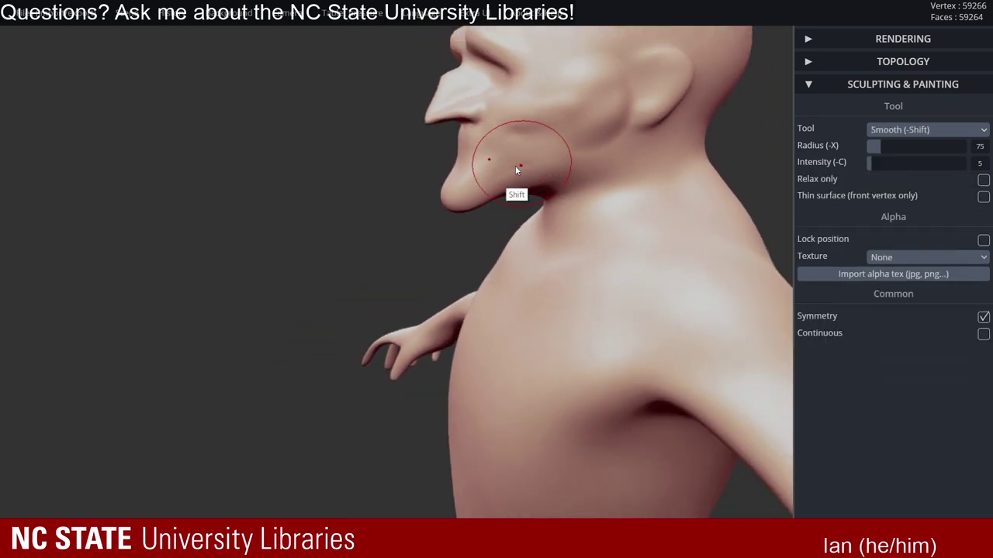
{"action": "right_click_drag", "start_coordinate": [530, 158], "coordinate": [566, 194], "text": "shift"}
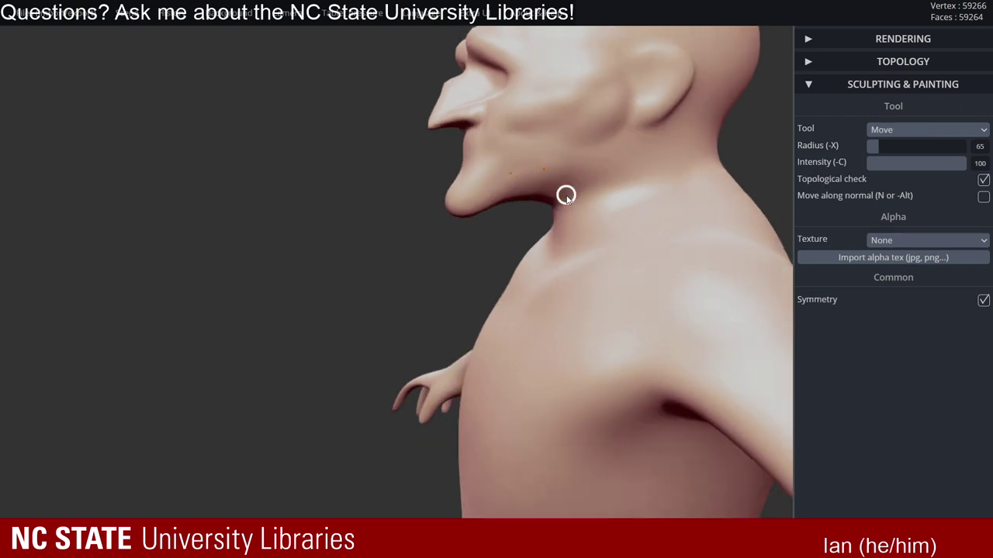
{"action": "key", "text": "shift"}
{"action": "left_click_drag", "start_coordinate": [872, 163], "coordinate": [912, 163]}
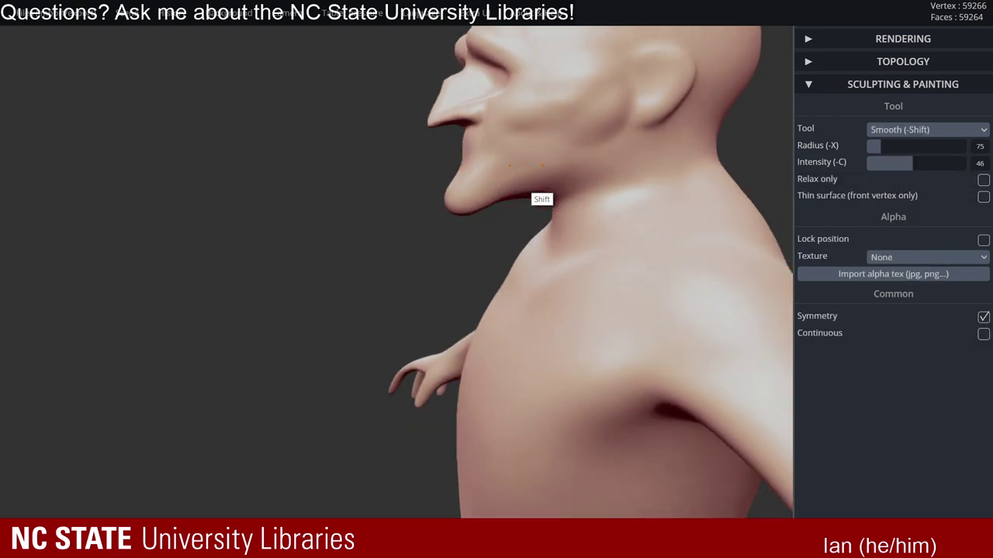
{"action": "left_click_drag", "start_coordinate": [542, 166], "coordinate": [548, 143], "text": "shift"}
{"action": "mouse_move", "coordinate": [560, 102]}
{"action": "right_mouse_down"}
{"action": "mouse_move", "coordinate": [655, 169]}
{"action": "mouse_move", "coordinate": [571, 187]}
{"action": "mouse_move", "coordinate": [731, 194]}
{"action": "mouse_move", "coordinate": [501, 217]}
{"action": "mouse_move", "coordinate": [493, 201]}
{"action": "mouse_move", "coordinate": [458, 195]}
{"action": "mouse_move", "coordinate": [630, 171]}
{"action": "right_mouse_up"}
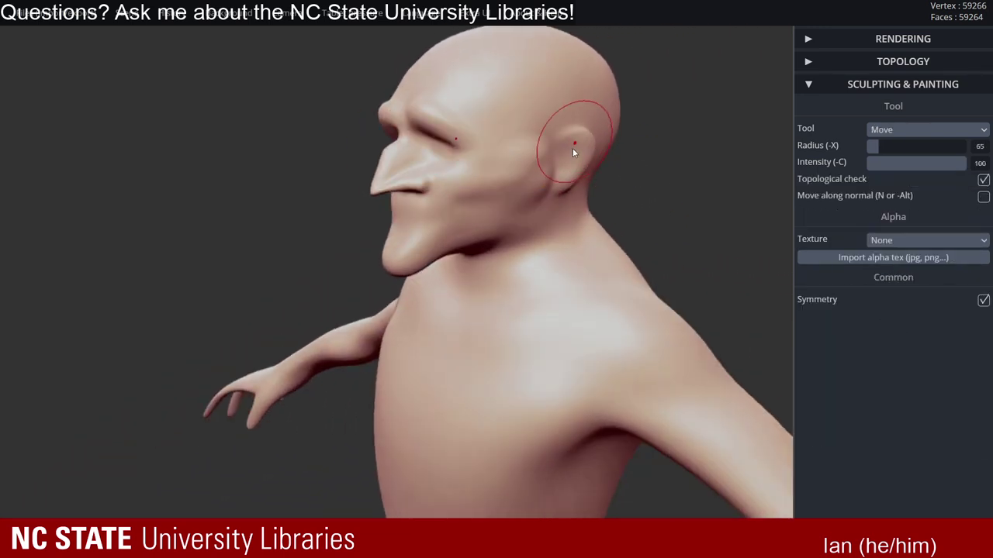
{"action": "right_click_drag", "start_coordinate": [572, 148], "coordinate": [504, 149]}
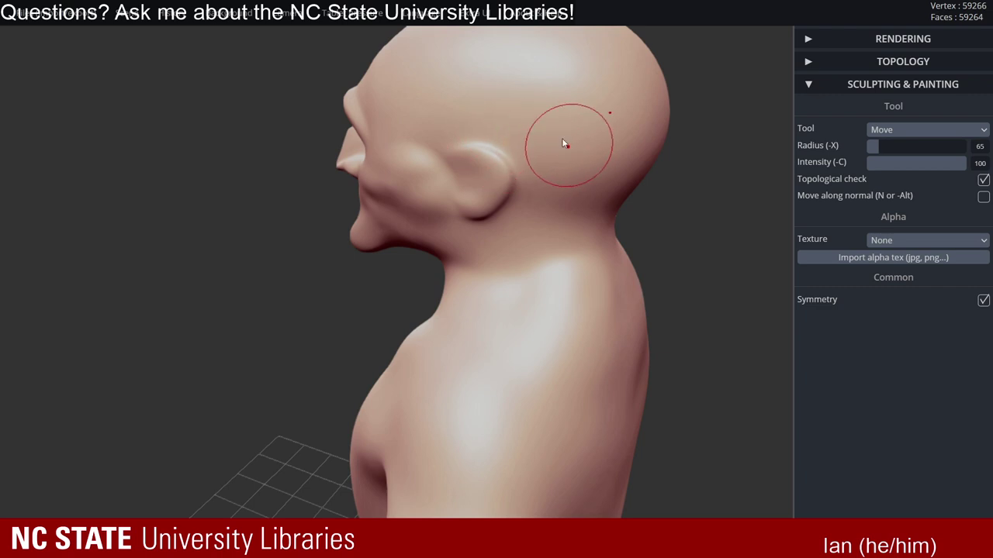
- Set the multiresolution level to 2 with the wireframe shown
{"action": "left_click", "coordinate": [892, 87]}
{"action": "left_click", "coordinate": [885, 84]}
{"action": "left_click", "coordinate": [896, 64]}
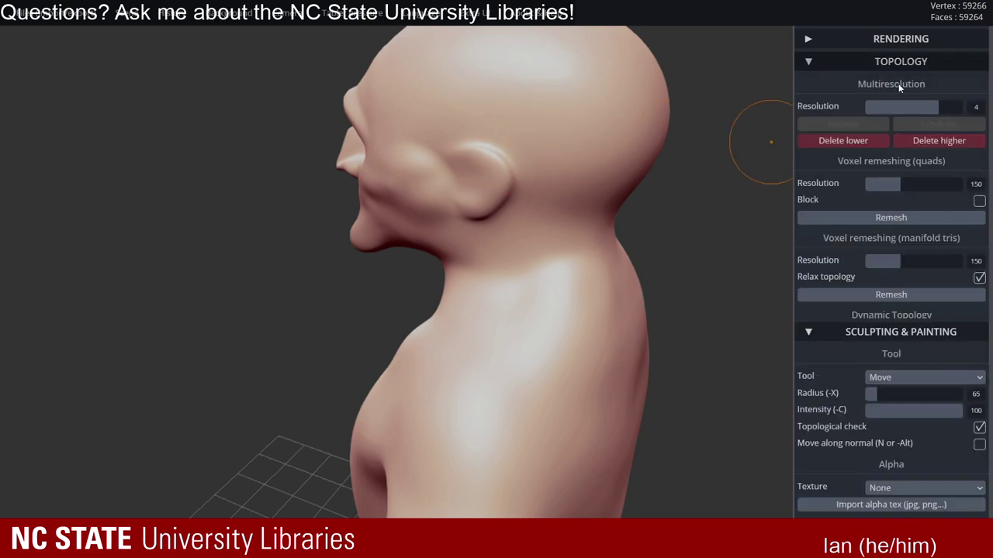
{"action": "left_click", "coordinate": [904, 107]}
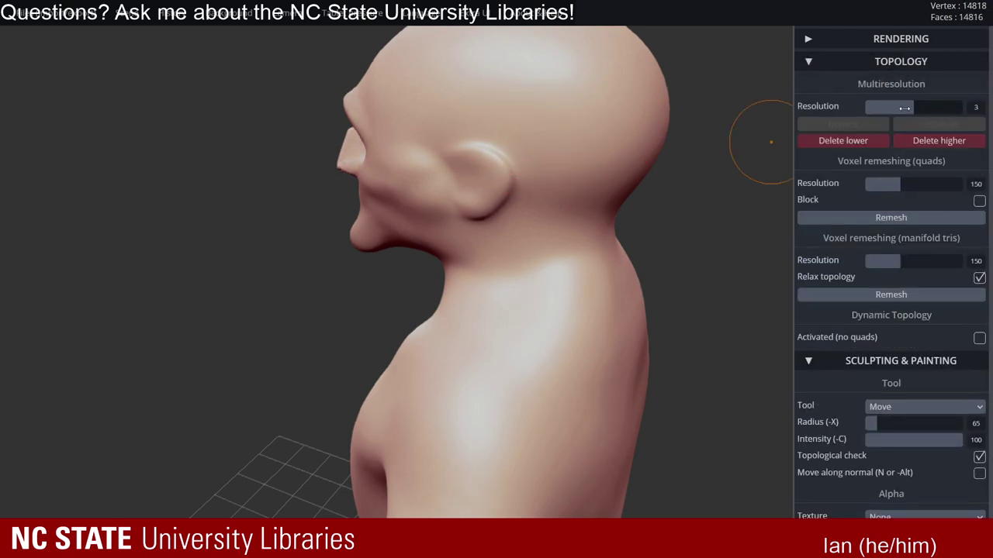
{"action": "left_click", "coordinate": [889, 107]}
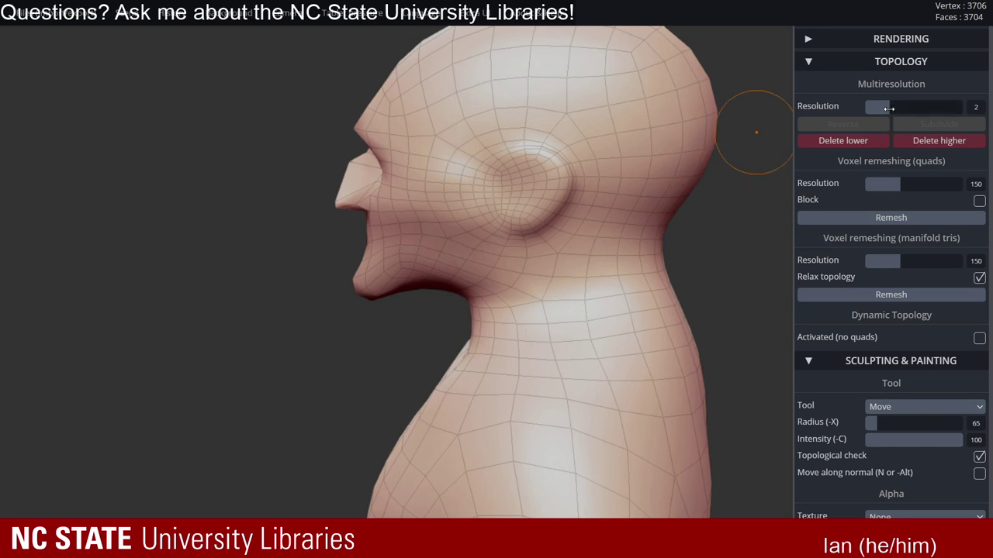
{"action": "mouse_move", "coordinate": [893, 109]}
{"action": "left_mouse_down"}
{"action": "mouse_move", "coordinate": [878, 109]}
{"action": "mouse_move", "coordinate": [908, 108]}
{"action": "left_mouse_up"}
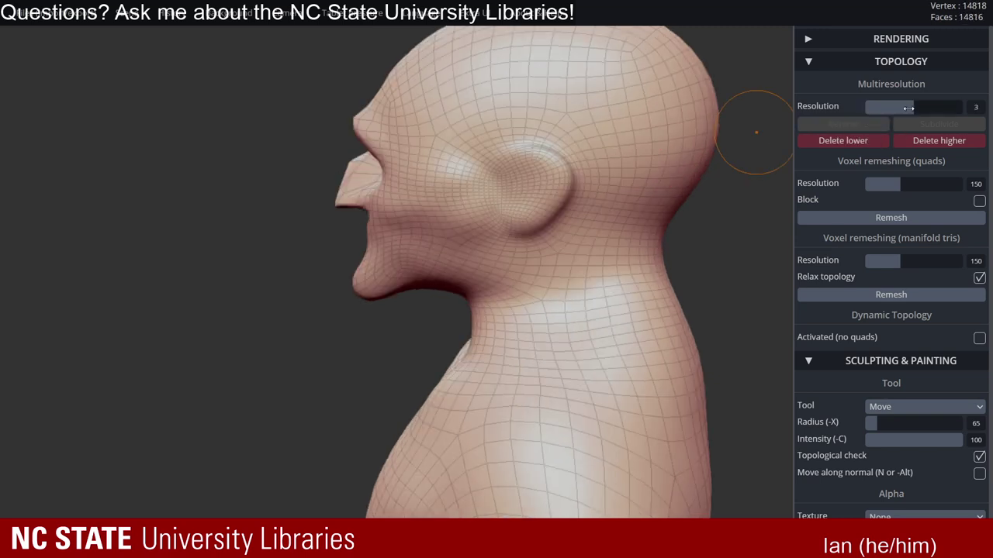
{"action": "left_click", "coordinate": [896, 104]}
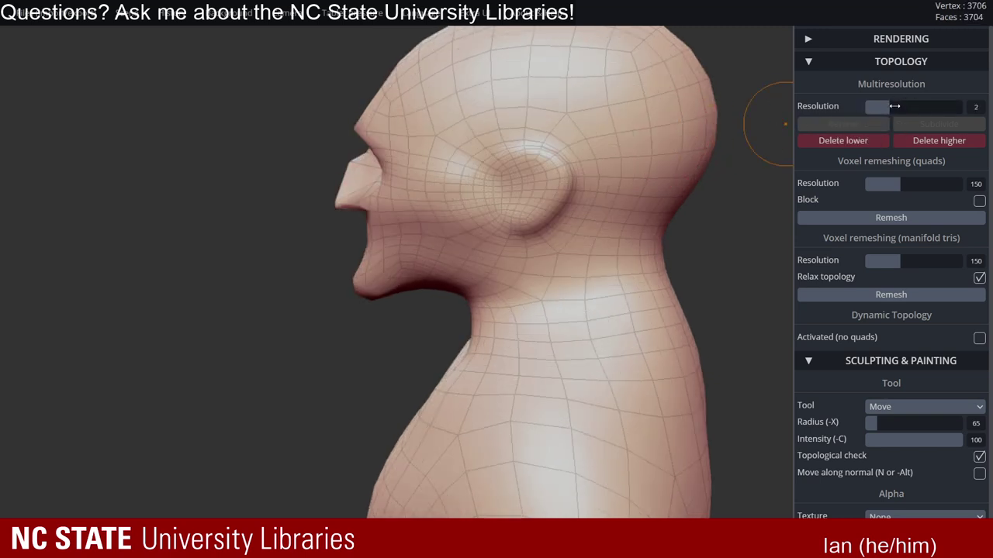
- Mask the head behind and above the ear with the Masking tool at radius 57
{"action": "right_click_drag", "start_coordinate": [587, 138], "coordinate": [536, 140], "text": "alt"}
{"action": "right_click_drag", "start_coordinate": [537, 139], "coordinate": [437, 144], "text": "ctrl"}
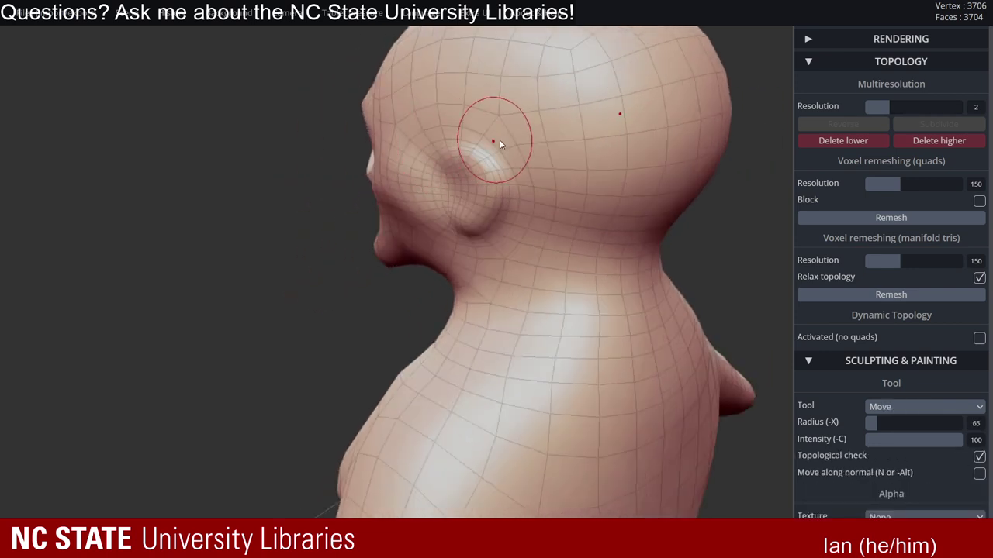
{"action": "mouse_move", "coordinate": [481, 124]}
{"action": "left_mouse_down", "text": "ctrl"}
{"action": "mouse_move", "coordinate": [532, 147]}
{"action": "mouse_move", "coordinate": [542, 169]}
{"action": "mouse_move", "coordinate": [532, 235]}
{"action": "mouse_move", "coordinate": [500, 274]}
{"action": "mouse_move", "coordinate": [577, 227]}
{"action": "left_mouse_up", "text": "ctrl"}
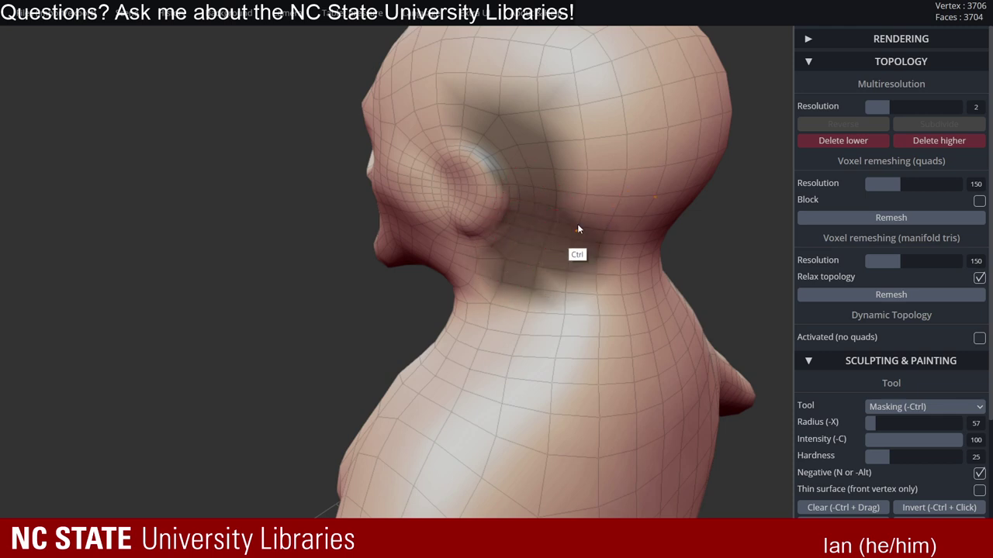
{"action": "mouse_move", "coordinate": [566, 189]}
{"action": "left_mouse_down", "text": "ctrl"}
{"action": "mouse_move", "coordinate": [555, 116]}
{"action": "mouse_move", "coordinate": [518, 79]}
{"action": "mouse_move", "coordinate": [474, 80]}
{"action": "left_mouse_up", "text": "ctrl"}
{"action": "right_click_drag", "start_coordinate": [481, 84], "coordinate": [601, 97]}
{"action": "left_click_drag", "start_coordinate": [444, 94], "coordinate": [396, 121], "text": "ctrl"}
{"action": "right_click_drag", "start_coordinate": [444, 124], "coordinate": [475, 104]}
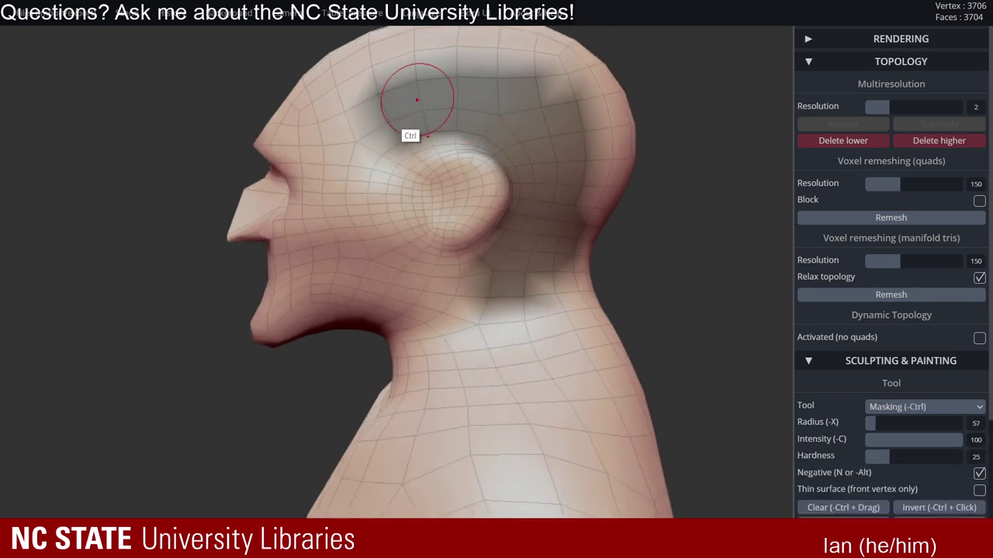
- Extend the mask over the side of the skull and the neck behind the ear with the Masking tool at radius 57
{"action": "mouse_move", "coordinate": [416, 100]}
{"action": "left_mouse_down", "text": "ctrl"}
{"action": "mouse_move", "coordinate": [367, 127]}
{"action": "mouse_move", "coordinate": [379, 76]}
{"action": "mouse_move", "coordinate": [571, 76]}
{"action": "mouse_move", "coordinate": [578, 133]}
{"action": "mouse_move", "coordinate": [551, 226]}
{"action": "left_mouse_up", "text": "ctrl"}
{"action": "mouse_move", "coordinate": [552, 227]}
{"action": "right_mouse_down"}
{"action": "mouse_move", "coordinate": [365, 199]}
{"action": "mouse_move", "coordinate": [547, 166]}
{"action": "right_mouse_up"}
{"action": "mouse_move", "coordinate": [547, 166]}
{"action": "left_mouse_down", "text": "ctrl"}
{"action": "mouse_move", "coordinate": [563, 84]}
{"action": "mouse_move", "coordinate": [501, 56]}
{"action": "mouse_move", "coordinate": [345, 77]}
{"action": "left_mouse_up", "text": "ctrl"}
{"action": "mouse_move", "coordinate": [345, 78]}
{"action": "right_mouse_down"}
{"action": "mouse_move", "coordinate": [576, 127]}
{"action": "mouse_move", "coordinate": [497, 260]}
{"action": "right_mouse_up"}
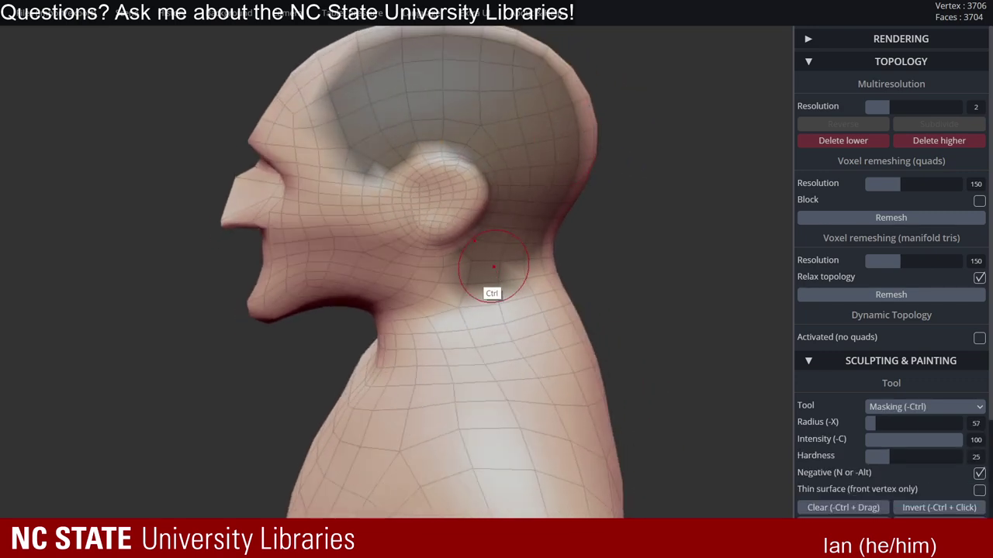
{"action": "mouse_move", "coordinate": [496, 260]}
{"action": "left_mouse_down", "text": "ctrl"}
{"action": "mouse_move", "coordinate": [510, 287]}
{"action": "mouse_move", "coordinate": [562, 269]}
{"action": "mouse_move", "coordinate": [414, 307]}
{"action": "mouse_move", "coordinate": [476, 314]}
{"action": "mouse_move", "coordinate": [511, 294]}
{"action": "left_mouse_up", "text": "ctrl"}
{"action": "right_click_drag", "start_coordinate": [511, 294], "coordinate": [450, 292]}
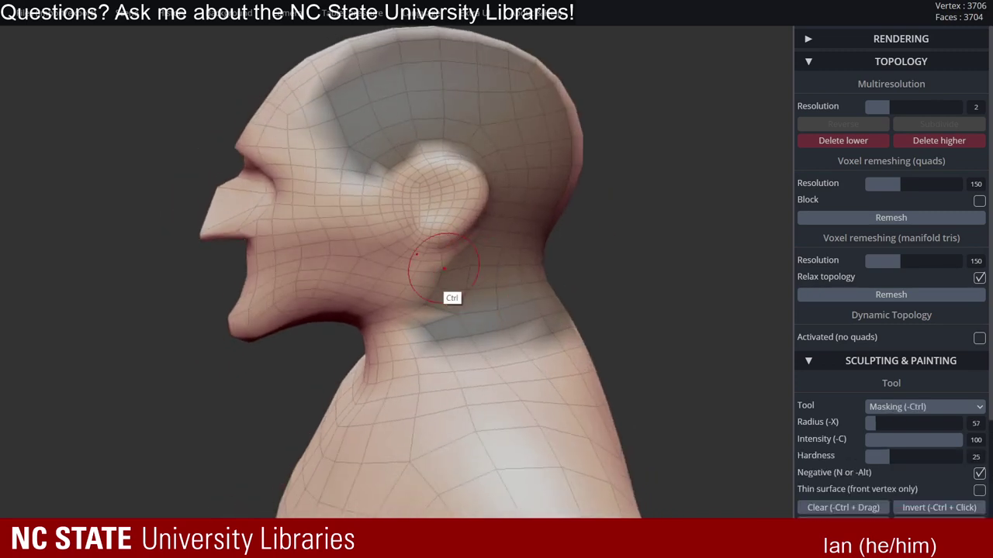
{"action": "mouse_move", "coordinate": [441, 217]}
{"action": "right_mouse_down"}
{"action": "mouse_move", "coordinate": [525, 217]}
{"action": "mouse_move", "coordinate": [567, 240]}
{"action": "mouse_move", "coordinate": [443, 199]}
{"action": "right_mouse_up"}
{"action": "right_click_drag", "start_coordinate": [520, 210], "coordinate": [471, 171]}
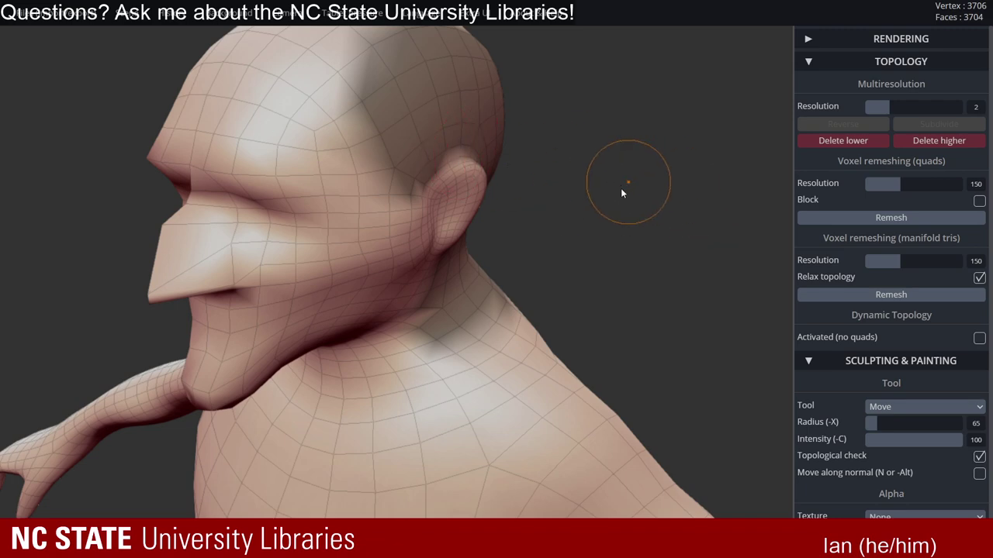
{"action": "right_click_drag", "start_coordinate": [574, 173], "coordinate": [522, 130]}
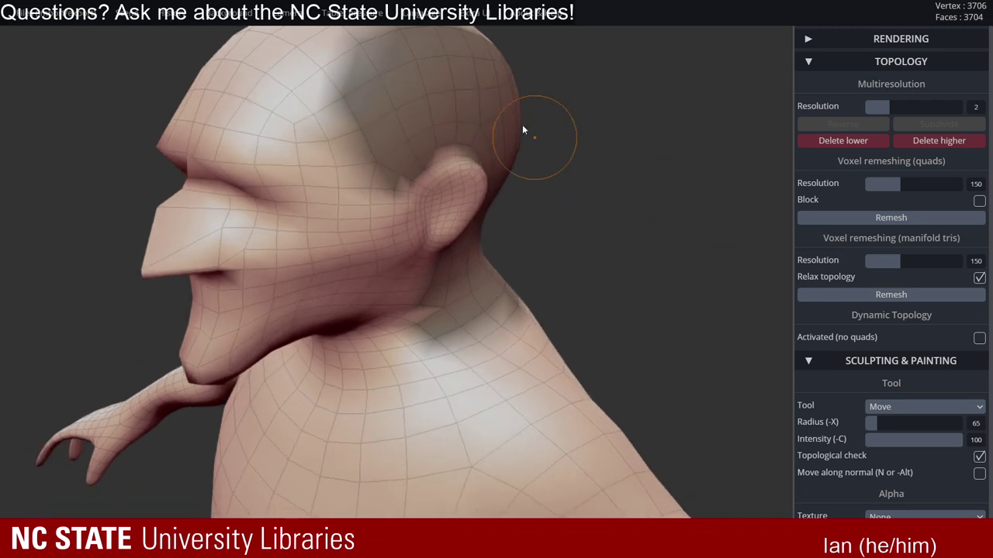
- Try to pull the ears outward with the Move tool at radius 60, and undo the strokes
{"action": "left_click", "coordinate": [873, 65]}
{"action": "right_click_drag", "start_coordinate": [547, 151], "coordinate": [442, 152]}
{"action": "mouse_move", "coordinate": [543, 132]}
{"action": "right_mouse_down", "text": "ctrl"}
{"action": "mouse_move", "coordinate": [591, 152]}
{"action": "mouse_move", "coordinate": [561, 162]}
{"action": "mouse_move", "coordinate": [553, 209]}
{"action": "mouse_move", "coordinate": [458, 212]}
{"action": "mouse_move", "coordinate": [315, 188]}
{"action": "mouse_move", "coordinate": [338, 199]}
{"action": "right_mouse_up", "text": "ctrl"}
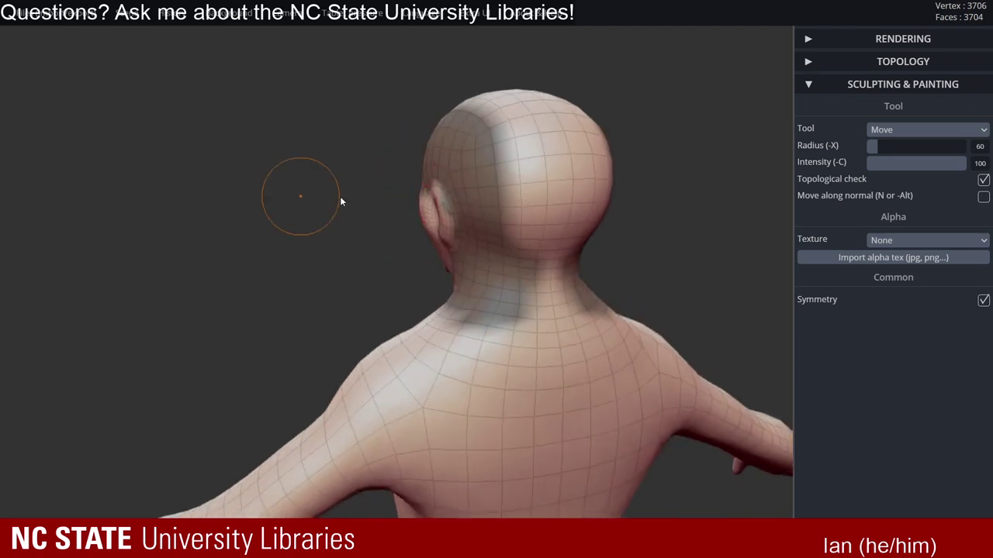
{"action": "left_click_drag", "start_coordinate": [440, 221], "coordinate": [393, 206]}
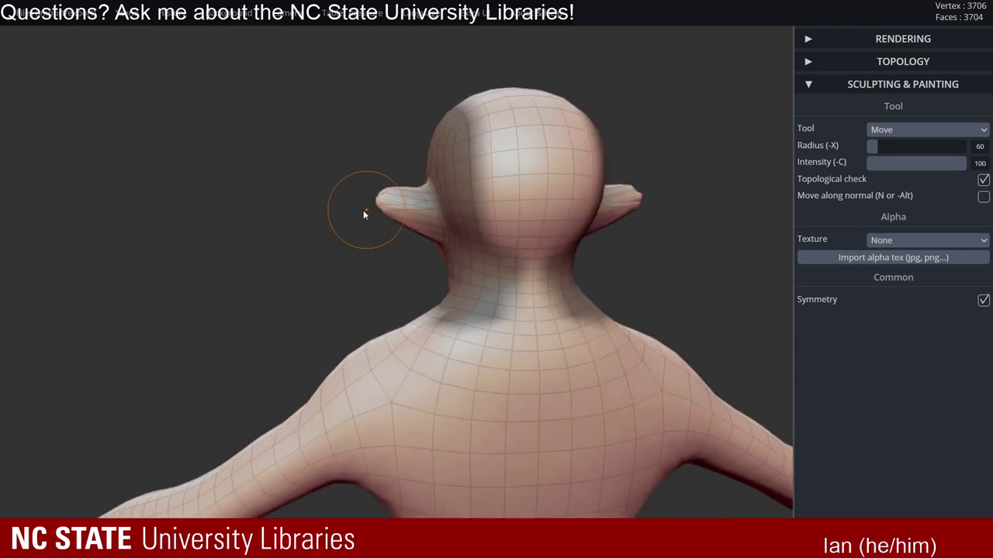
{"action": "mouse_move", "coordinate": [363, 210]}
{"action": "right_mouse_down"}
{"action": "mouse_move", "coordinate": [530, 199]}
{"action": "mouse_move", "coordinate": [310, 227]}
{"action": "mouse_move", "coordinate": [250, 206]}
{"action": "mouse_move", "coordinate": [348, 189]}
{"action": "mouse_move", "coordinate": [499, 199]}
{"action": "mouse_move", "coordinate": [393, 186]}
{"action": "right_mouse_up"}
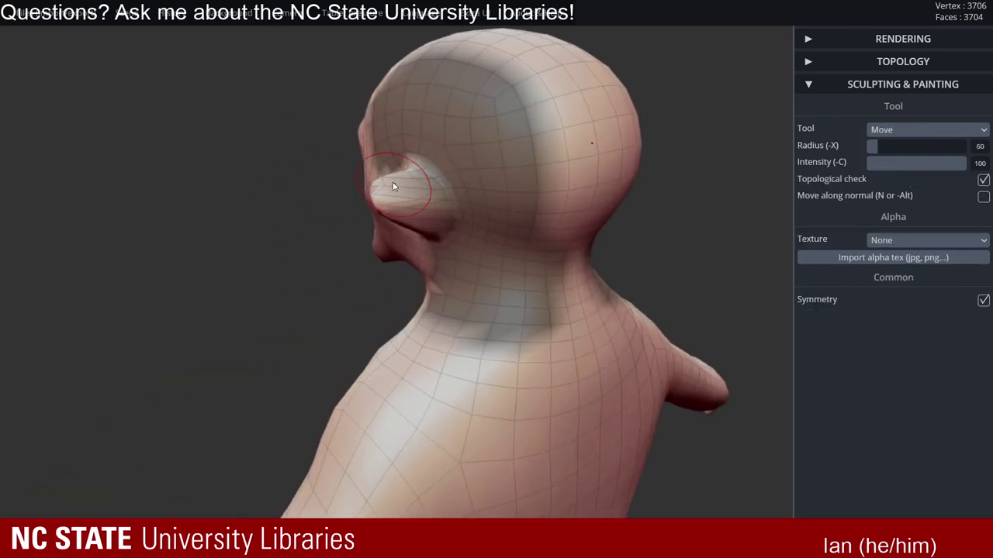
{"action": "key", "text": "ctrl+z"}
{"action": "key", "text": "ctrl+z"}
{"action": "key", "text": "ctrl+z"}
{"action": "key", "text": "ctrl+z"}
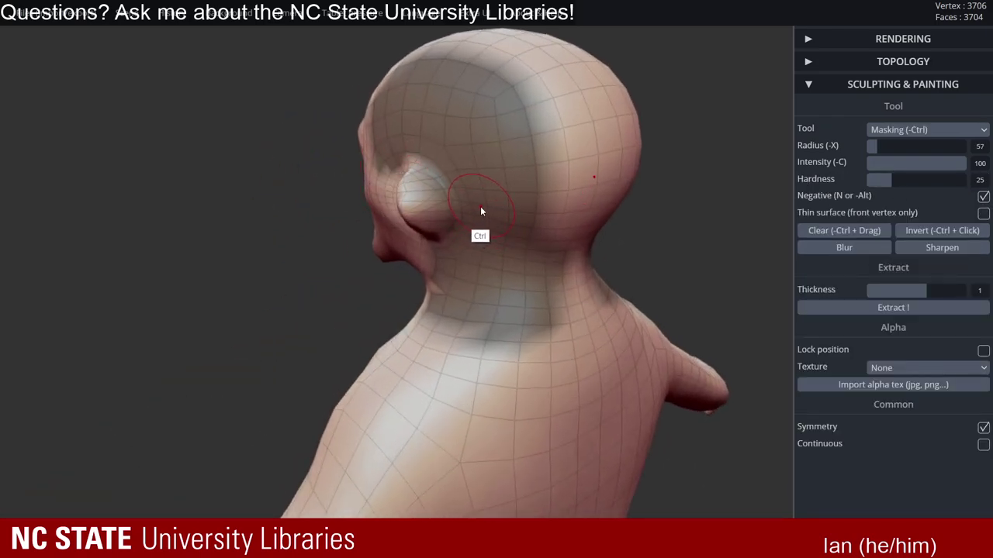
{"action": "key", "text": "ctrl+z"}
- Erase the mask from the back edge of the ear with the Masking tool at radius 57
{"action": "right_click_drag", "start_coordinate": [411, 197], "coordinate": [446, 186]}
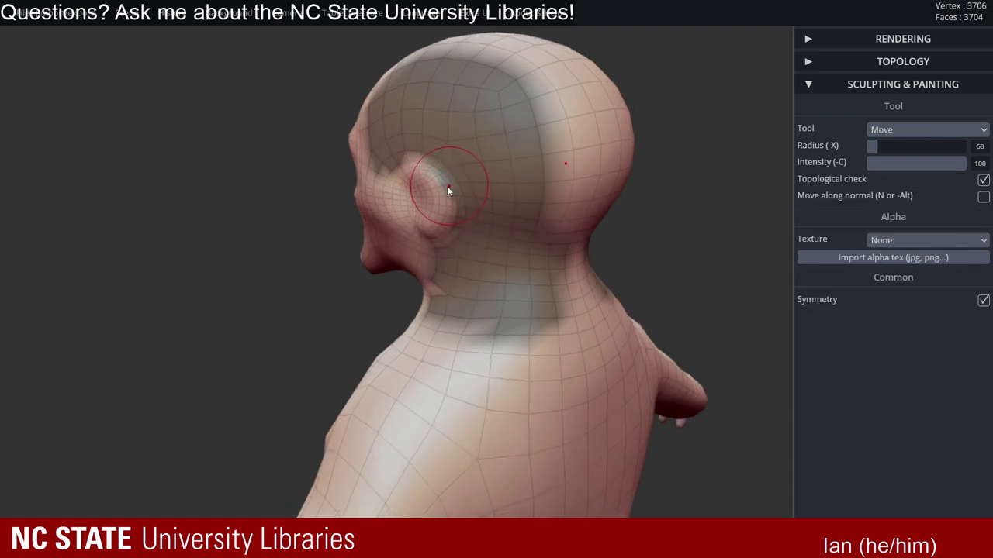
{"action": "key", "text": "ctrl"}
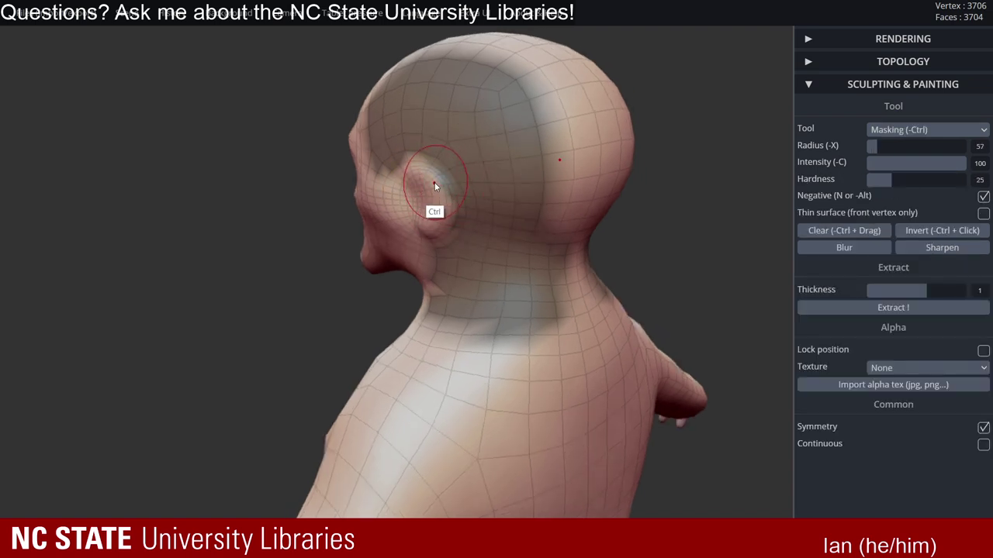
{"action": "left_click_drag", "start_coordinate": [435, 183], "coordinate": [436, 207], "text": "ctrl+alt"}
- Pull the ears outward from the head with the Move tool at radius 59
{"action": "mouse_move", "coordinate": [465, 216]}
{"action": "right_mouse_down"}
{"action": "mouse_move", "coordinate": [403, 210]}
{"action": "mouse_move", "coordinate": [473, 217]}
{"action": "mouse_move", "coordinate": [454, 191]}
{"action": "mouse_move", "coordinate": [586, 177]}
{"action": "mouse_move", "coordinate": [558, 215]}
{"action": "mouse_move", "coordinate": [532, 213]}
{"action": "mouse_move", "coordinate": [569, 201]}
{"action": "mouse_move", "coordinate": [328, 196]}
{"action": "mouse_move", "coordinate": [468, 205]}
{"action": "mouse_move", "coordinate": [434, 228]}
{"action": "right_mouse_up"}
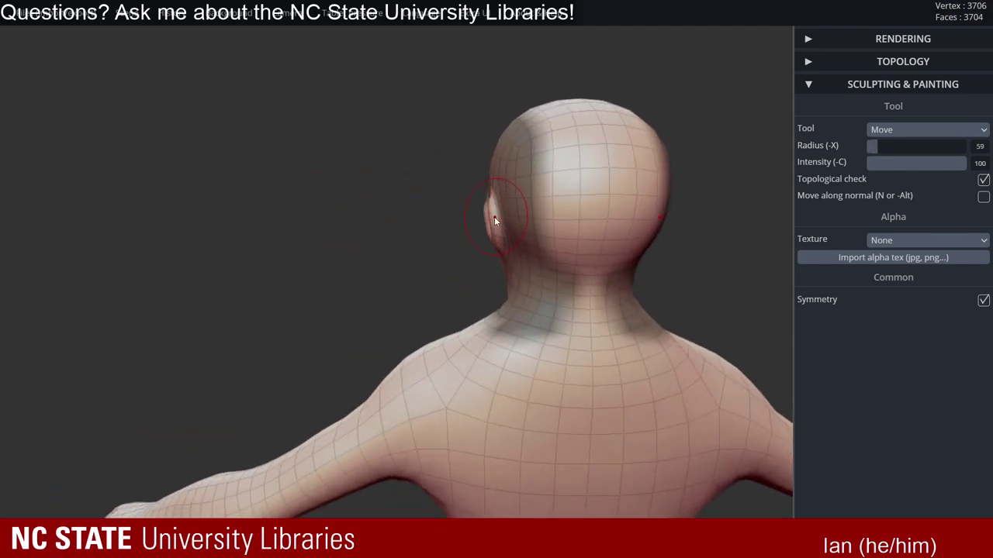
{"action": "left_click_drag", "start_coordinate": [493, 215], "coordinate": [473, 214]}
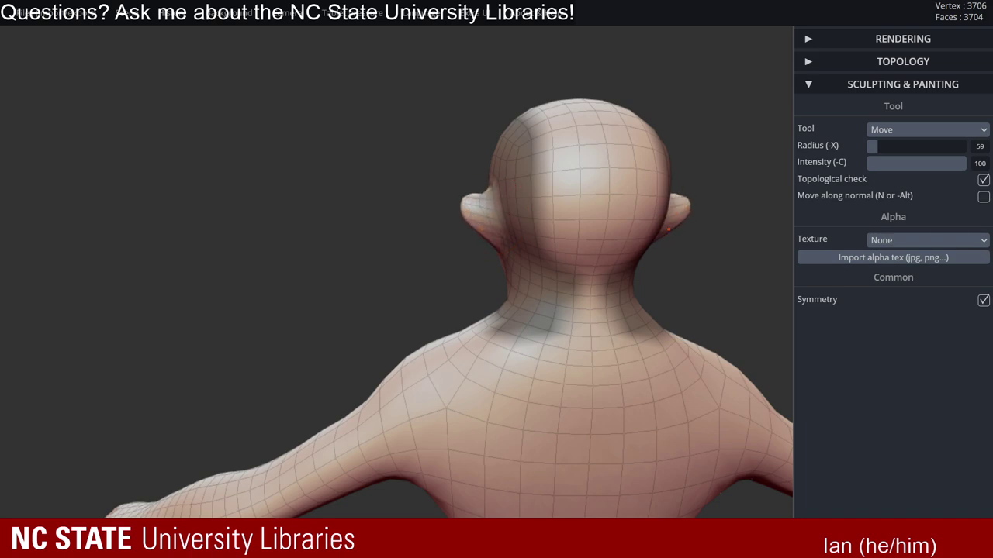
{"action": "right_click_drag", "start_coordinate": [456, 203], "coordinate": [532, 231]}
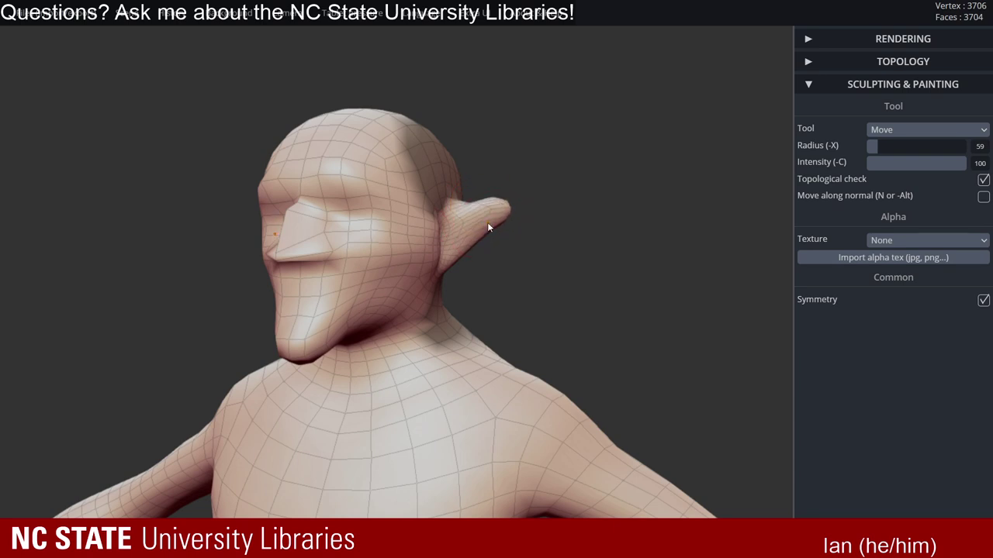
{"action": "mouse_move", "coordinate": [489, 212]}
{"action": "right_mouse_down"}
{"action": "mouse_move", "coordinate": [512, 215]}
{"action": "mouse_move", "coordinate": [469, 200]}
{"action": "mouse_move", "coordinate": [517, 210]}
{"action": "right_mouse_up"}
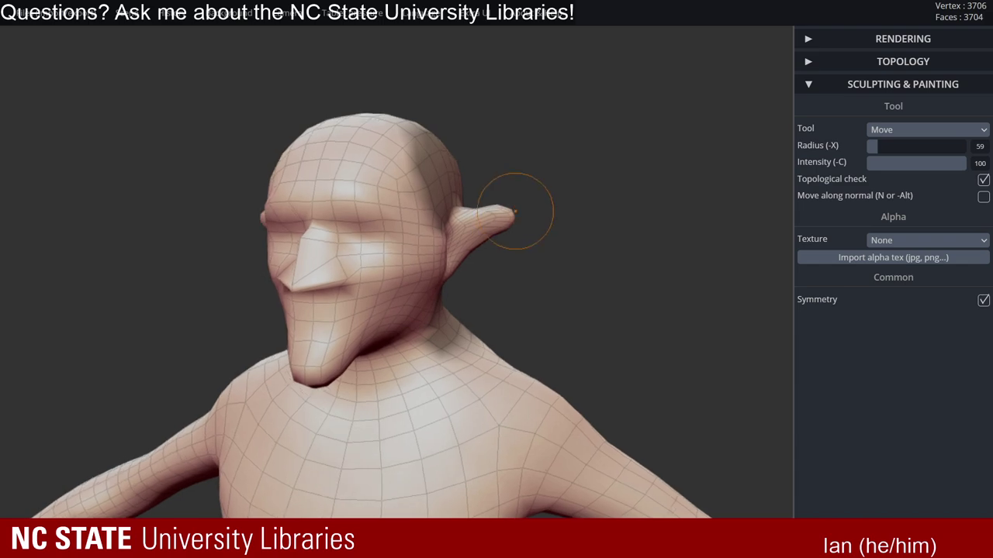
{"action": "left_click_drag", "start_coordinate": [513, 211], "coordinate": [518, 209]}
{"action": "right_click_drag", "start_coordinate": [524, 210], "coordinate": [301, 184]}
{"action": "right_click_drag", "start_coordinate": [362, 213], "coordinate": [390, 207]}
{"action": "right_click_drag", "start_coordinate": [511, 228], "coordinate": [470, 164]}
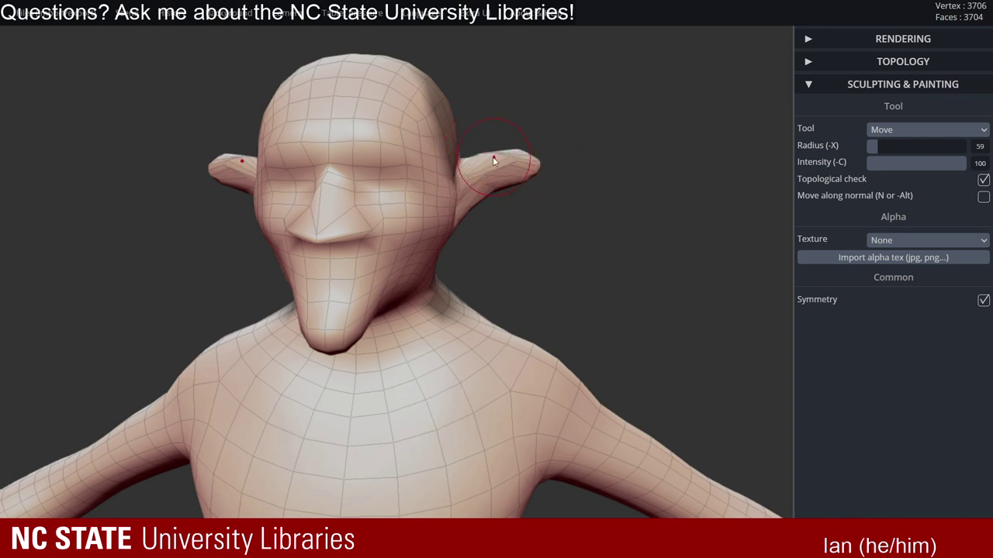
- Refine the tips and lower edges of the extended ears with the Move tool at radius 59
{"action": "left_click_drag", "start_coordinate": [609, 166], "coordinate": [563, 156]}
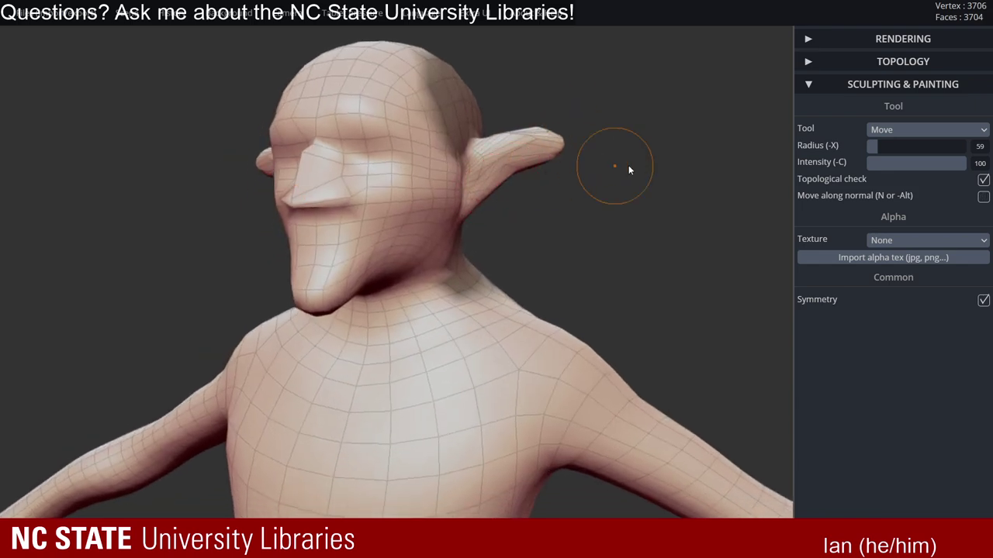
{"action": "mouse_move", "coordinate": [628, 166]}
{"action": "right_mouse_down"}
{"action": "mouse_move", "coordinate": [425, 191]}
{"action": "mouse_move", "coordinate": [395, 155]}
{"action": "mouse_move", "coordinate": [517, 137]}
{"action": "mouse_move", "coordinate": [477, 178]}
{"action": "mouse_move", "coordinate": [565, 161]}
{"action": "right_mouse_up"}
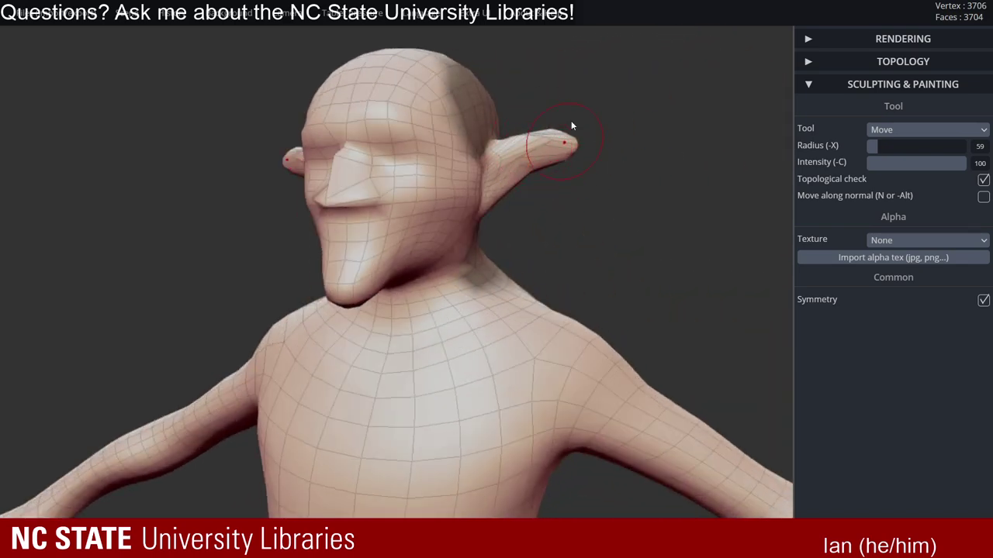
{"action": "mouse_move", "coordinate": [512, 143]}
{"action": "right_mouse_down"}
{"action": "mouse_move", "coordinate": [613, 159]}
{"action": "mouse_move", "coordinate": [649, 150]}
{"action": "mouse_move", "coordinate": [640, 142]}
{"action": "mouse_move", "coordinate": [489, 171]}
{"action": "mouse_move", "coordinate": [432, 166]}
{"action": "mouse_move", "coordinate": [512, 148]}
{"action": "mouse_move", "coordinate": [588, 150]}
{"action": "mouse_move", "coordinate": [525, 164]}
{"action": "mouse_move", "coordinate": [546, 144]}
{"action": "mouse_move", "coordinate": [486, 161]}
{"action": "right_mouse_up"}
{"action": "mouse_move", "coordinate": [409, 161]}
{"action": "left_mouse_down"}
{"action": "mouse_move", "coordinate": [476, 162]}
{"action": "mouse_move", "coordinate": [548, 193]}
{"action": "mouse_move", "coordinate": [483, 208]}
{"action": "left_mouse_up"}
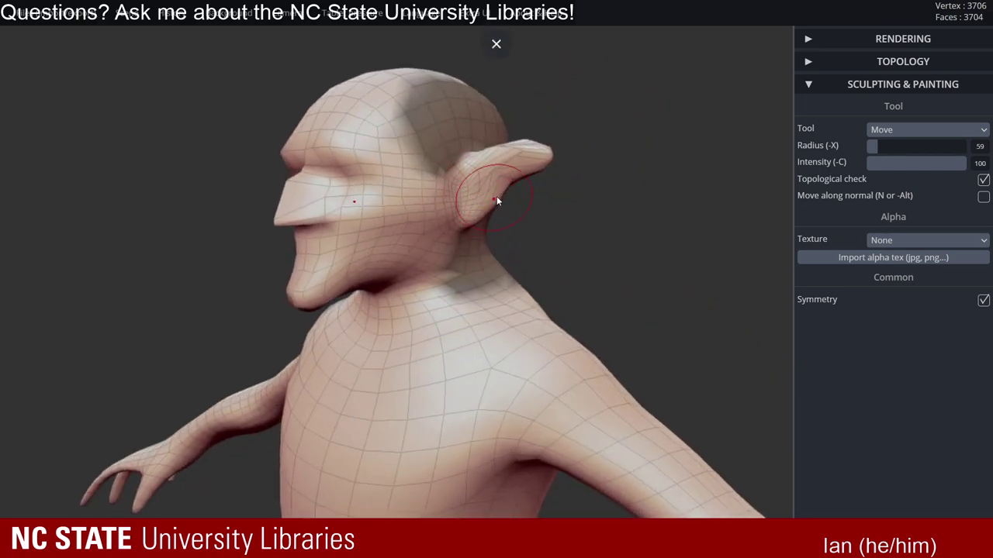
{"action": "mouse_move", "coordinate": [465, 219]}
{"action": "right_mouse_down"}
{"action": "mouse_move", "coordinate": [532, 208]}
{"action": "mouse_move", "coordinate": [503, 191]}
{"action": "right_mouse_up"}
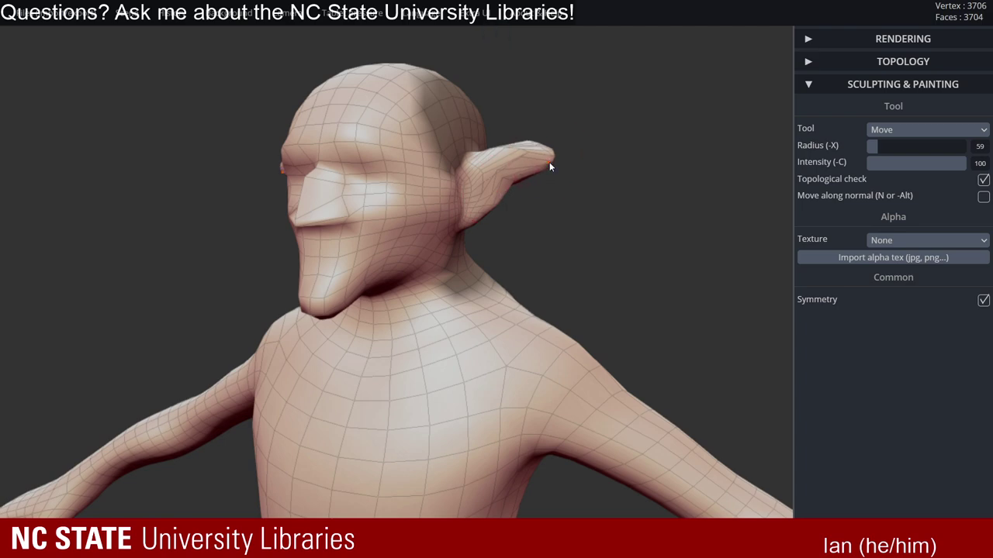
{"action": "mouse_move", "coordinate": [539, 157]}
{"action": "right_mouse_down"}
{"action": "mouse_move", "coordinate": [594, 170]}
{"action": "mouse_move", "coordinate": [569, 161]}
{"action": "mouse_move", "coordinate": [454, 176]}
{"action": "mouse_move", "coordinate": [537, 150]}
{"action": "right_mouse_up"}
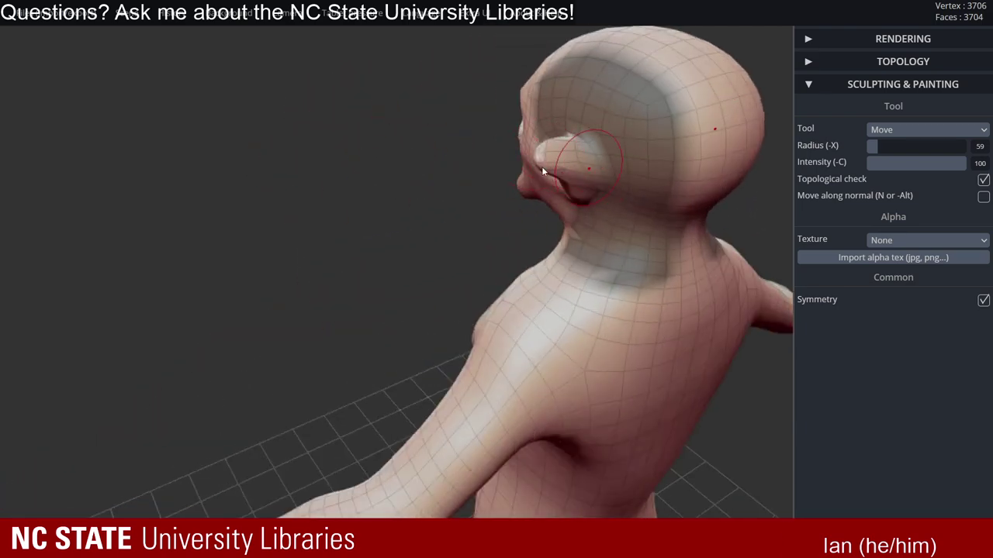
{"action": "mouse_move", "coordinate": [465, 175]}
{"action": "right_mouse_down"}
{"action": "mouse_move", "coordinate": [540, 177]}
{"action": "mouse_move", "coordinate": [625, 106]}
{"action": "mouse_move", "coordinate": [653, 122]}
{"action": "mouse_move", "coordinate": [627, 112]}
{"action": "mouse_move", "coordinate": [640, 104]}
{"action": "mouse_move", "coordinate": [582, 111]}
{"action": "mouse_move", "coordinate": [671, 104]}
{"action": "mouse_move", "coordinate": [768, 73]}
{"action": "right_mouse_up"}
- Thicken the ears with the Inflate tool at intensity 9 and radius 66, and smooth their surface
{"action": "left_click", "coordinate": [892, 130]}
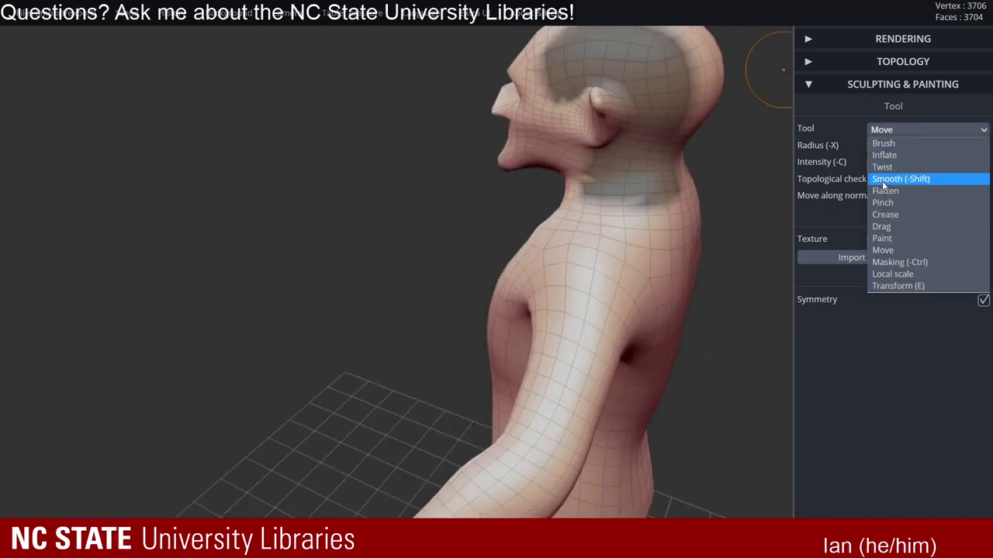
{"action": "left_click", "coordinate": [883, 155]}
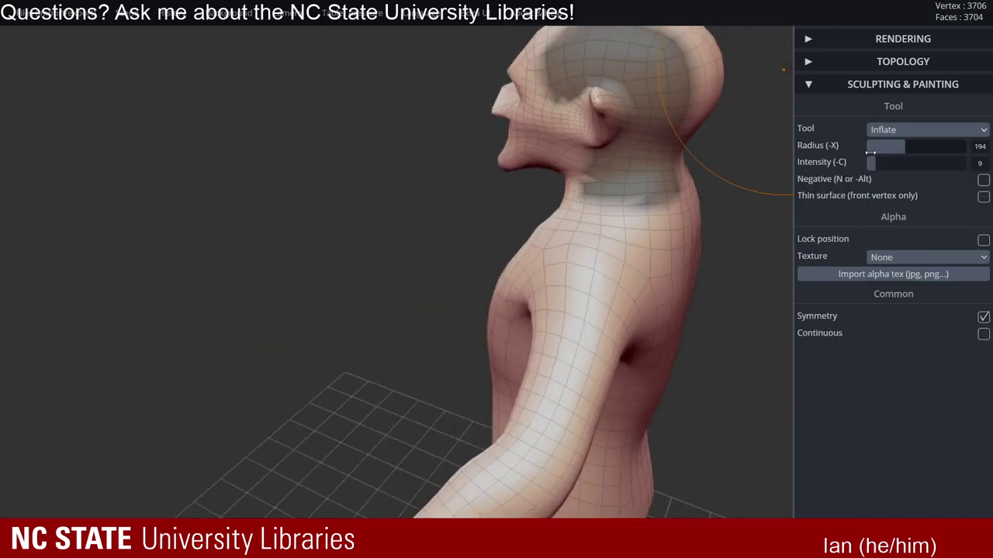
{"action": "right_click_drag", "start_coordinate": [682, 109], "coordinate": [640, 88]}
{"action": "key", "text": "x"}
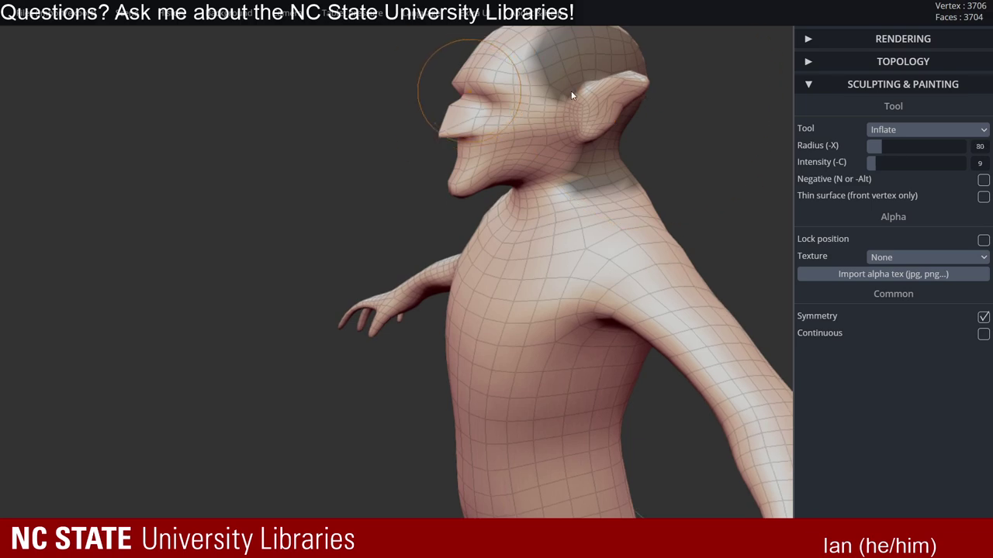
{"action": "right_click_drag", "start_coordinate": [558, 91], "coordinate": [620, 95]}
{"action": "mouse_move", "coordinate": [608, 100]}
{"action": "left_mouse_down"}
{"action": "mouse_move", "coordinate": [599, 115]}
{"action": "mouse_move", "coordinate": [605, 101]}
{"action": "left_mouse_up"}
{"action": "right_click_drag", "start_coordinate": [606, 99], "coordinate": [568, 192]}
{"action": "key", "text": "ctrl"}
{"action": "left_click_drag", "start_coordinate": [573, 186], "coordinate": [582, 175], "text": "shift"}
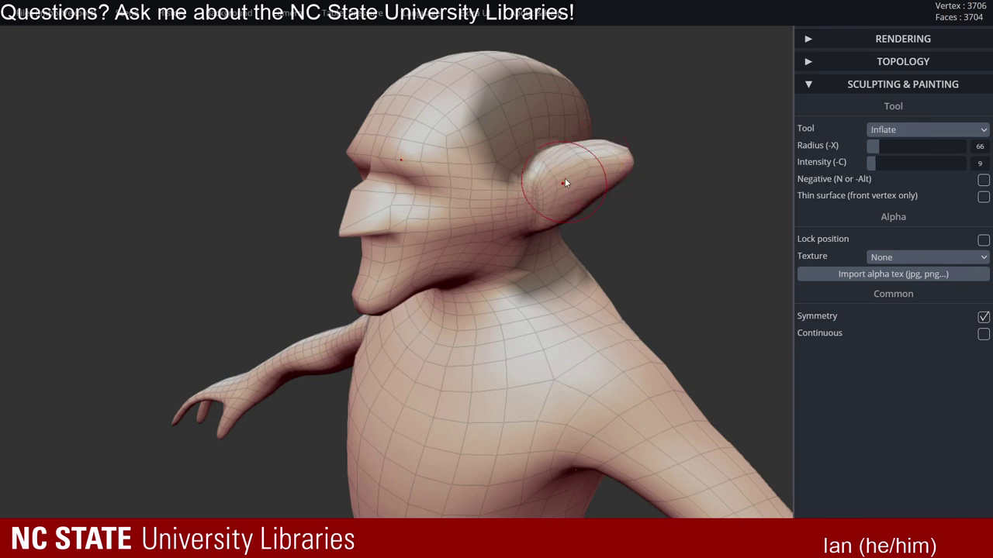
{"action": "mouse_move", "coordinate": [570, 169]}
{"action": "right_mouse_down"}
{"action": "mouse_move", "coordinate": [525, 191]}
{"action": "mouse_move", "coordinate": [539, 159]}
{"action": "mouse_move", "coordinate": [528, 162]}
{"action": "mouse_move", "coordinate": [682, 147]}
{"action": "mouse_move", "coordinate": [651, 119]}
{"action": "mouse_move", "coordinate": [604, 195]}
{"action": "mouse_move", "coordinate": [704, 137]}
{"action": "mouse_move", "coordinate": [584, 153]}
{"action": "mouse_move", "coordinate": [642, 157]}
{"action": "mouse_move", "coordinate": [690, 140]}
{"action": "mouse_move", "coordinate": [554, 151]}
{"action": "mouse_move", "coordinate": [641, 215]}
{"action": "mouse_move", "coordinate": [724, 146]}
{"action": "mouse_move", "coordinate": [621, 136]}
{"action": "mouse_move", "coordinate": [713, 117]}
{"action": "mouse_move", "coordinate": [579, 184]}
{"action": "mouse_move", "coordinate": [505, 241]}
{"action": "mouse_move", "coordinate": [548, 183]}
{"action": "right_mouse_up"}
{"action": "key", "text": "ctrl"}
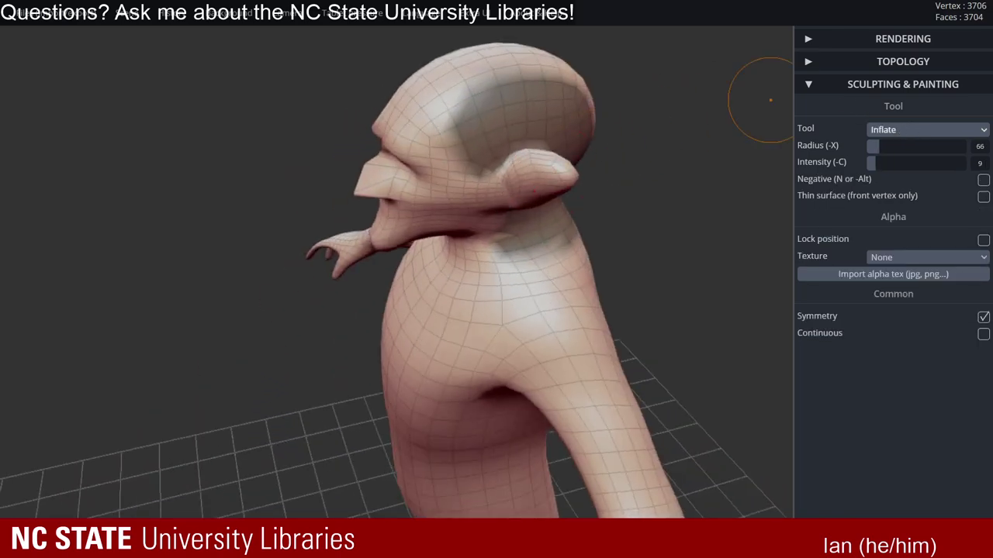
- Pull the ears up and back into longer points with the Move tool at radius 106
{"action": "left_click", "coordinate": [927, 129]}
{"action": "left_click", "coordinate": [893, 255]}
{"action": "mouse_move", "coordinate": [746, 202]}
{"action": "right_mouse_down"}
{"action": "mouse_move", "coordinate": [469, 170]}
{"action": "mouse_move", "coordinate": [574, 185]}
{"action": "mouse_move", "coordinate": [650, 158]}
{"action": "mouse_move", "coordinate": [584, 180]}
{"action": "mouse_move", "coordinate": [566, 167]}
{"action": "mouse_move", "coordinate": [575, 180]}
{"action": "right_mouse_up"}
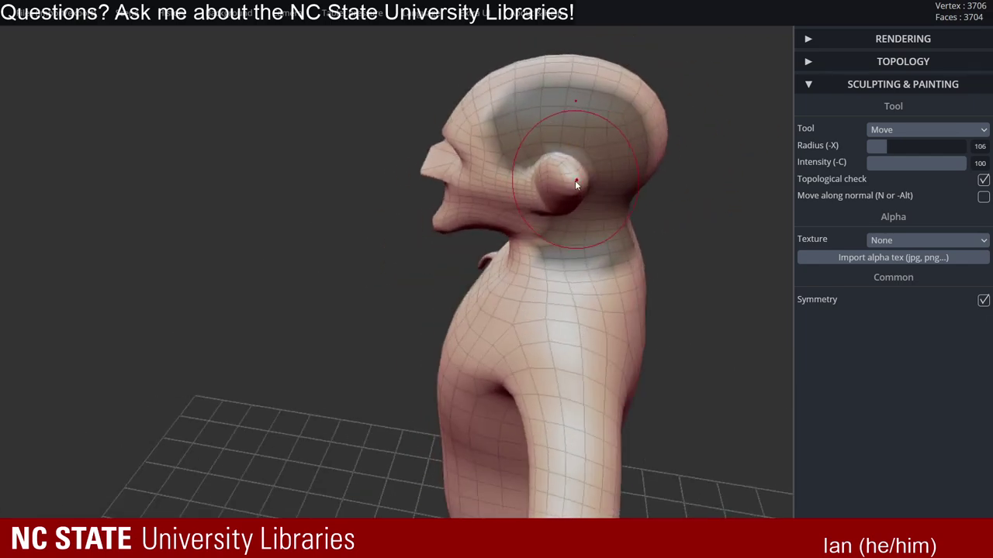
{"action": "left_click_drag", "start_coordinate": [575, 180], "coordinate": [639, 130]}
{"action": "right_click_drag", "start_coordinate": [644, 147], "coordinate": [647, 183]}
{"action": "left_click_drag", "start_coordinate": [602, 124], "coordinate": [564, 122]}
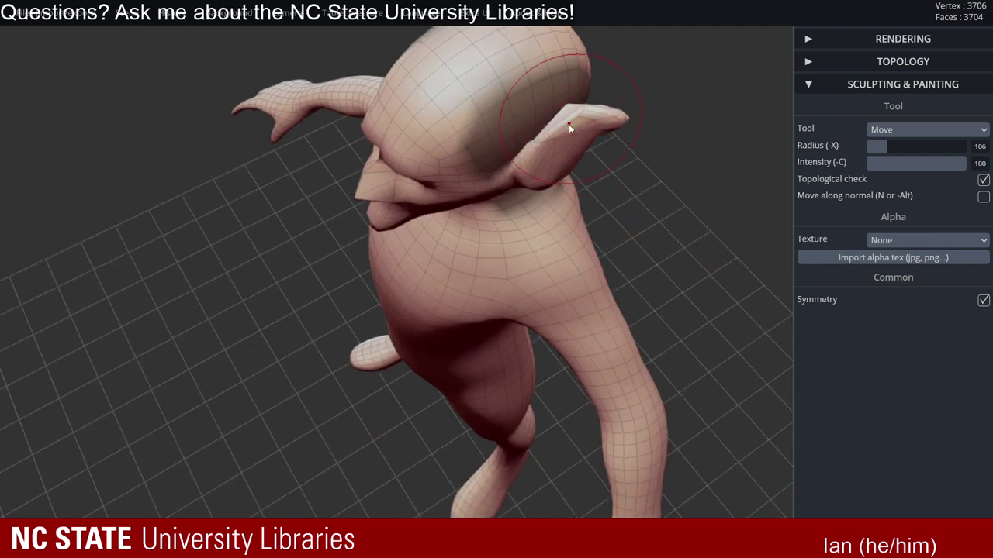
- Try to bend the upper part of the ears with the Move tool at radius 106, and undo the strokes
{"action": "mouse_move", "coordinate": [543, 132]}
{"action": "right_mouse_down"}
{"action": "mouse_move", "coordinate": [609, 100]}
{"action": "mouse_move", "coordinate": [623, 122]}
{"action": "mouse_move", "coordinate": [538, 33]}
{"action": "mouse_move", "coordinate": [618, 107]}
{"action": "mouse_move", "coordinate": [544, 142]}
{"action": "mouse_move", "coordinate": [563, 117]}
{"action": "mouse_move", "coordinate": [553, 117]}
{"action": "right_mouse_up"}
{"action": "right_click_drag", "start_coordinate": [498, 93], "coordinate": [470, 117]}
{"action": "mouse_move", "coordinate": [535, 109]}
{"action": "right_mouse_down"}
{"action": "mouse_move", "coordinate": [496, 133]}
{"action": "mouse_move", "coordinate": [512, 81]}
{"action": "mouse_move", "coordinate": [434, 122]}
{"action": "mouse_move", "coordinate": [520, 90]}
{"action": "mouse_move", "coordinate": [509, 102]}
{"action": "mouse_move", "coordinate": [544, 102]}
{"action": "right_mouse_up"}
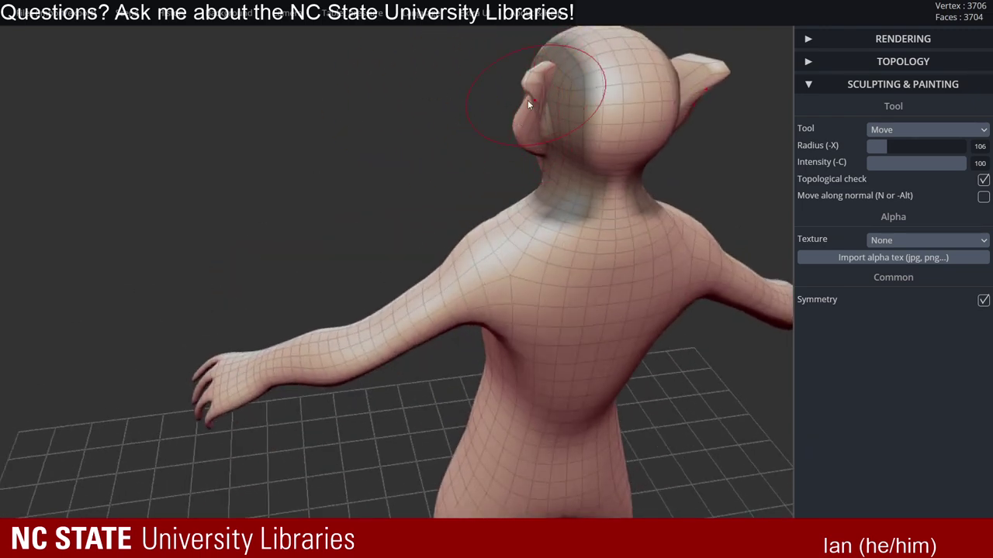
{"action": "right_click_drag", "start_coordinate": [537, 132], "coordinate": [549, 100]}
{"action": "mouse_move", "coordinate": [545, 95]}
{"action": "left_mouse_down"}
{"action": "mouse_move", "coordinate": [536, 91]}
{"action": "mouse_move", "coordinate": [549, 97]}
{"action": "left_mouse_up"}
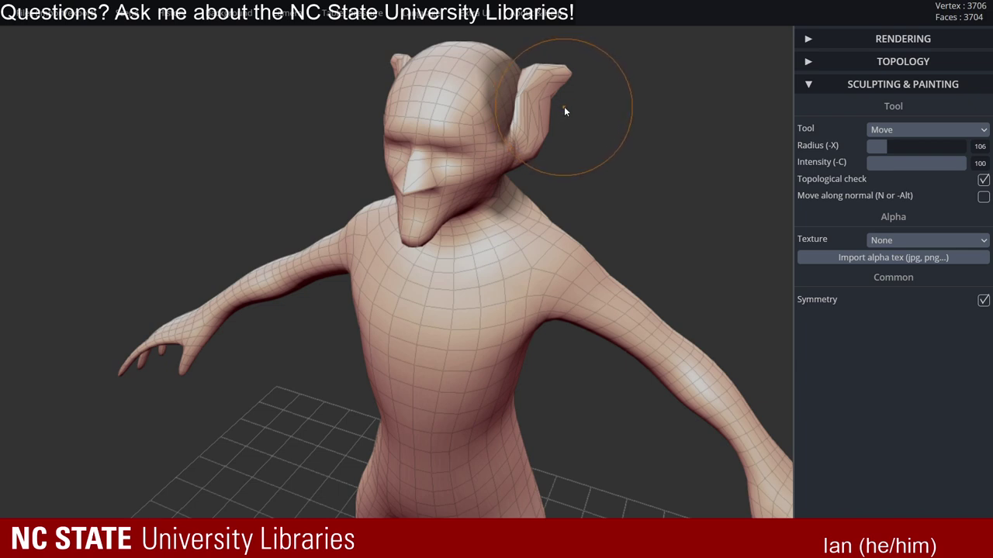
{"action": "right_click_drag", "start_coordinate": [549, 102], "coordinate": [563, 96]}
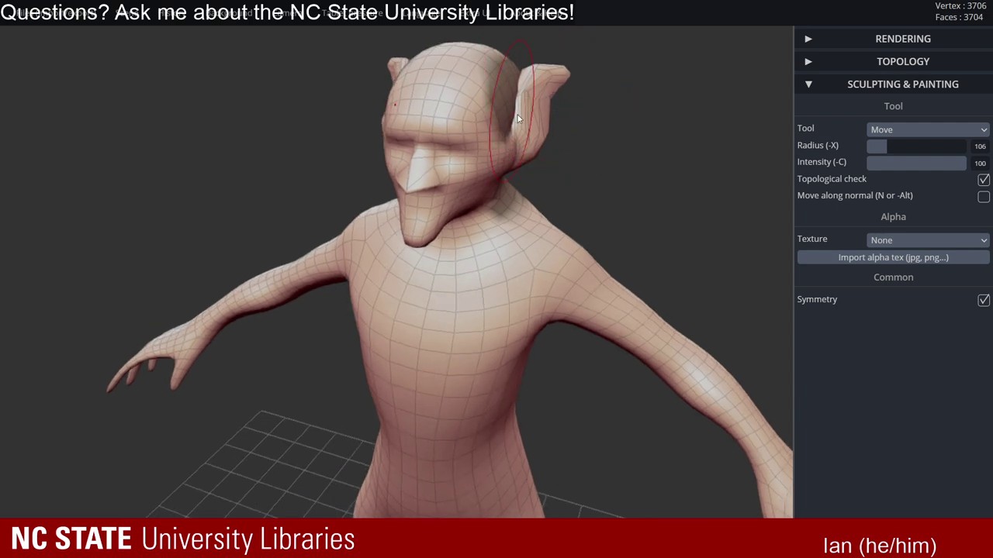
{"action": "mouse_move", "coordinate": [527, 103]}
{"action": "right_mouse_down"}
{"action": "mouse_move", "coordinate": [543, 122]}
{"action": "mouse_move", "coordinate": [536, 94]}
{"action": "mouse_move", "coordinate": [543, 103]}
{"action": "right_mouse_up"}
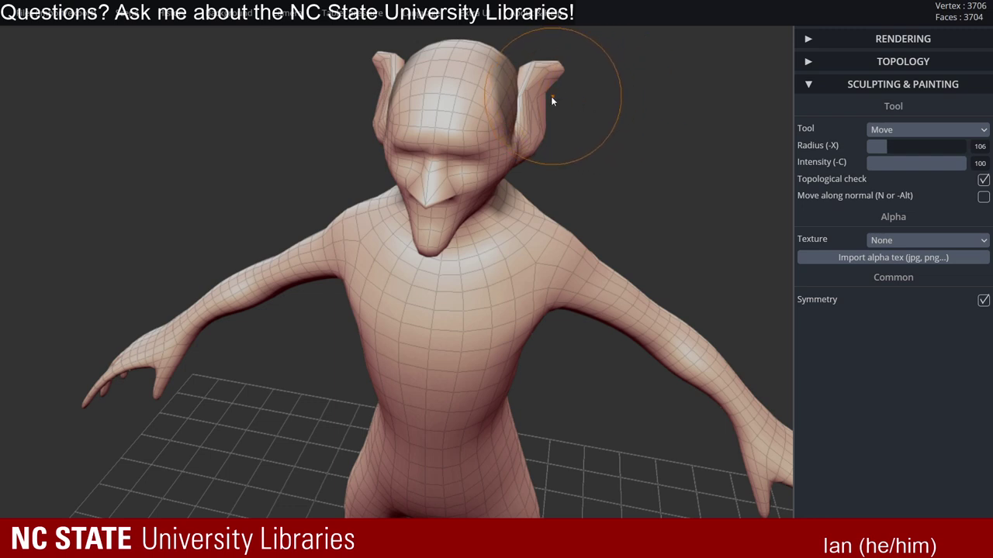
{"action": "mouse_move", "coordinate": [561, 56]}
{"action": "right_mouse_down"}
{"action": "mouse_move", "coordinate": [553, 69]}
{"action": "mouse_move", "coordinate": [576, 83]}
{"action": "right_mouse_up"}
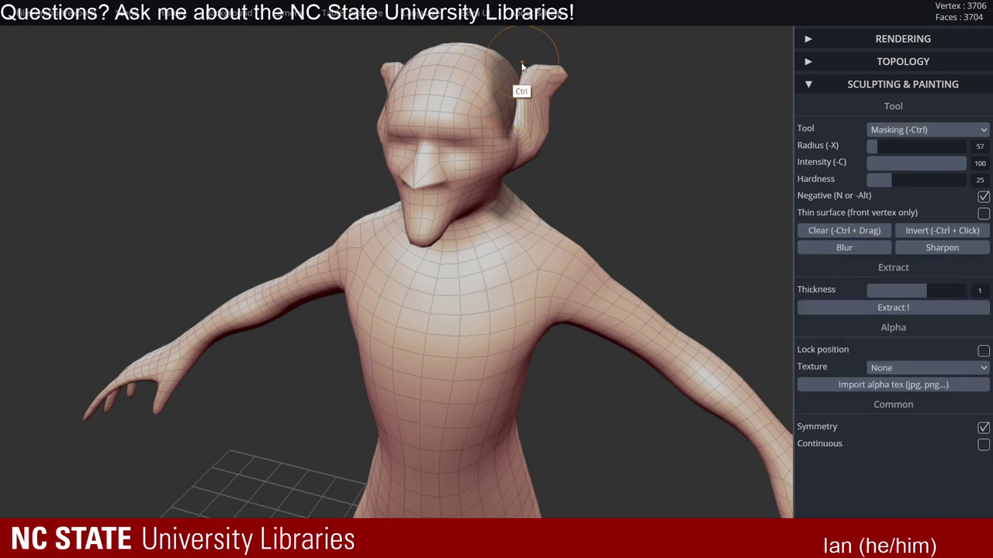
{"action": "key", "text": "ctrl"}
{"action": "key", "text": "ctrl+z"}
{"action": "key", "text": "ctrl+z"}
{"action": "key", "text": "ctrl+z"}
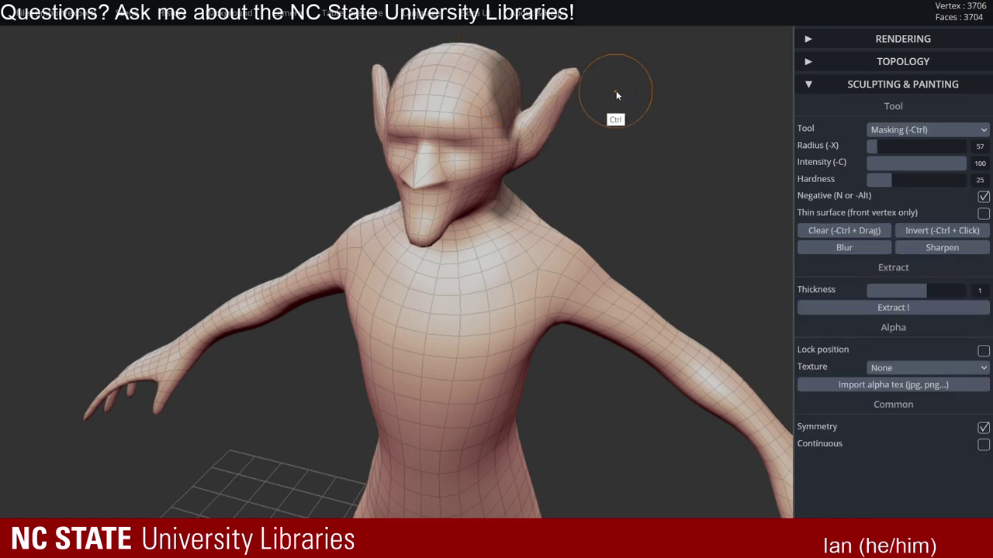
- Reposition the ears so they sit lower and sweep outward and back, using the Move tool at radius 106
{"action": "left_click_drag", "start_coordinate": [555, 85], "coordinate": [465, 90]}
{"action": "mouse_move", "coordinate": [527, 95]}
{"action": "left_mouse_down"}
{"action": "mouse_move", "coordinate": [543, 93]}
{"action": "mouse_move", "coordinate": [458, 36]}
{"action": "left_mouse_up"}
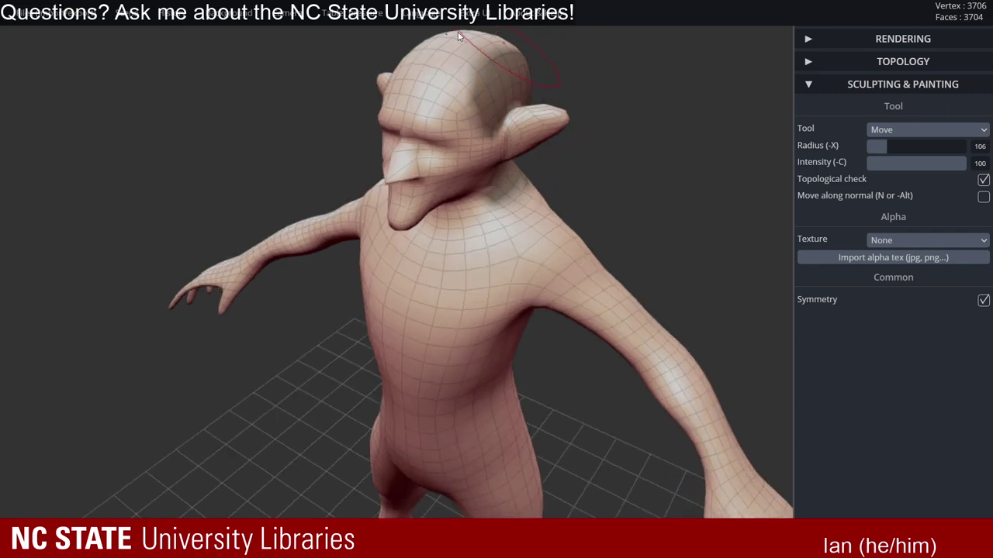
{"action": "left_click_drag", "start_coordinate": [587, 111], "coordinate": [548, 109]}
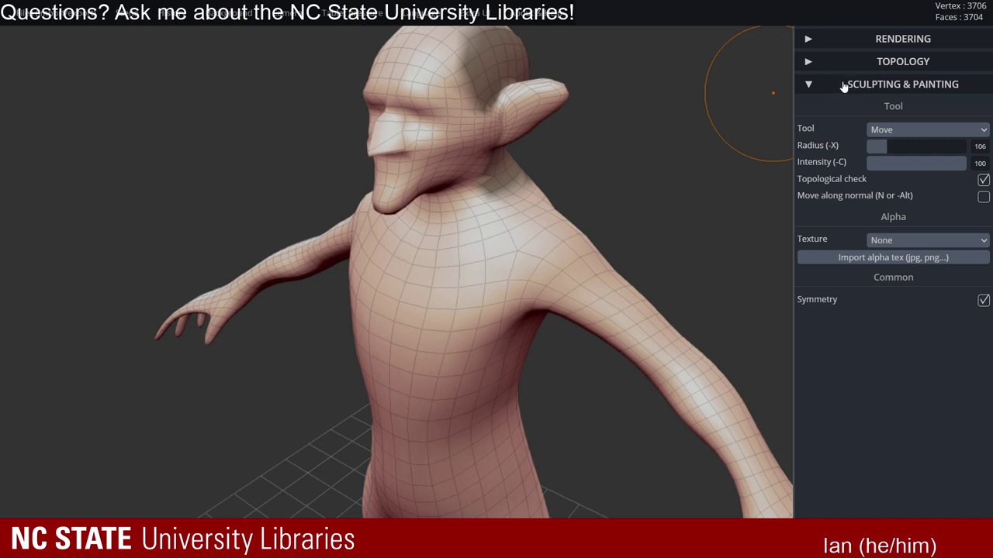
- Reduce the Move tool's radius to 78 and clear the mask from the figure
{"action": "left_click_drag", "start_coordinate": [601, 109], "coordinate": [690, 74]}
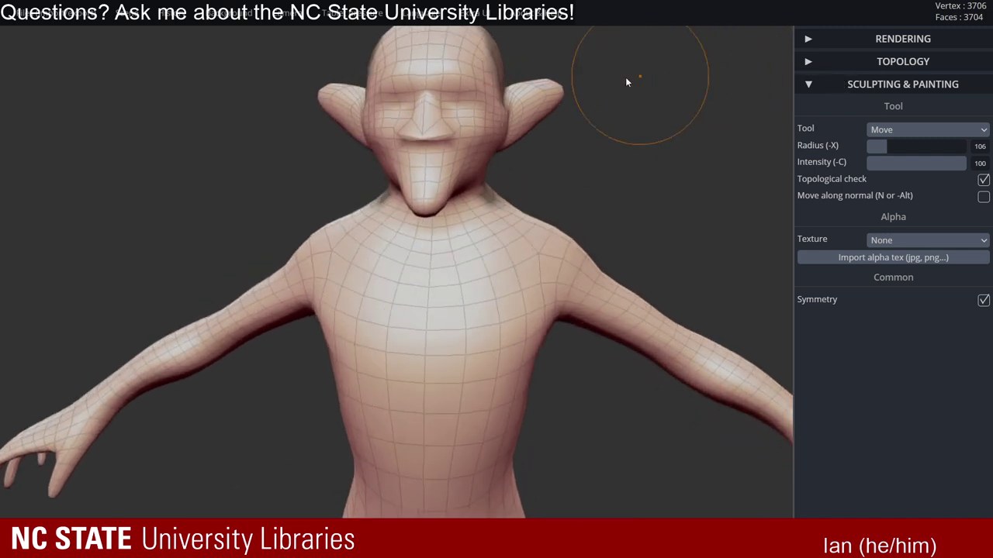
{"action": "left_click_drag", "start_coordinate": [571, 96], "coordinate": [600, 138], "text": "alt"}
{"action": "left_click_drag", "start_coordinate": [622, 91], "coordinate": [554, 105]}
{"action": "left_click_drag", "start_coordinate": [661, 126], "coordinate": [736, 119]}
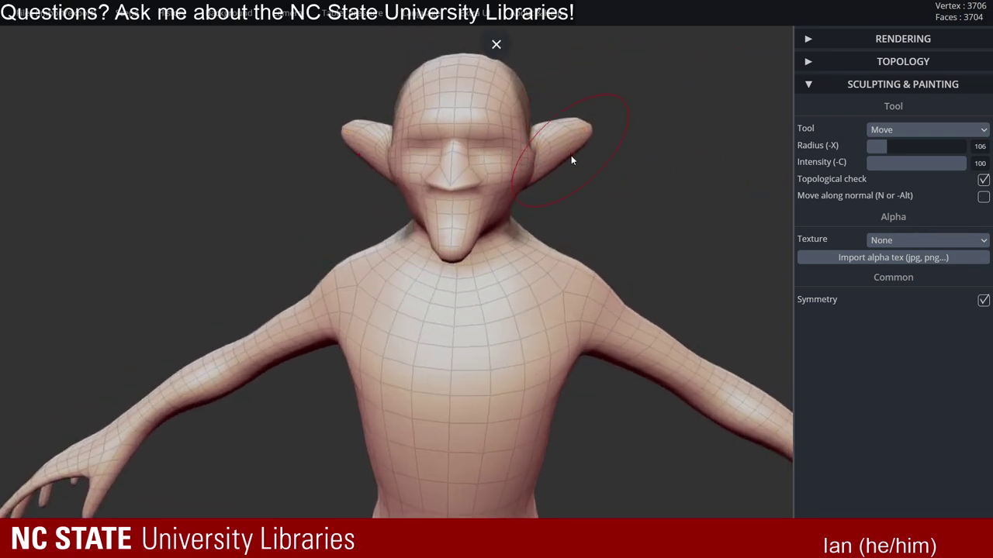
{"action": "right_click_drag", "start_coordinate": [561, 155], "coordinate": [501, 159]}
{"action": "key", "text": "x"}
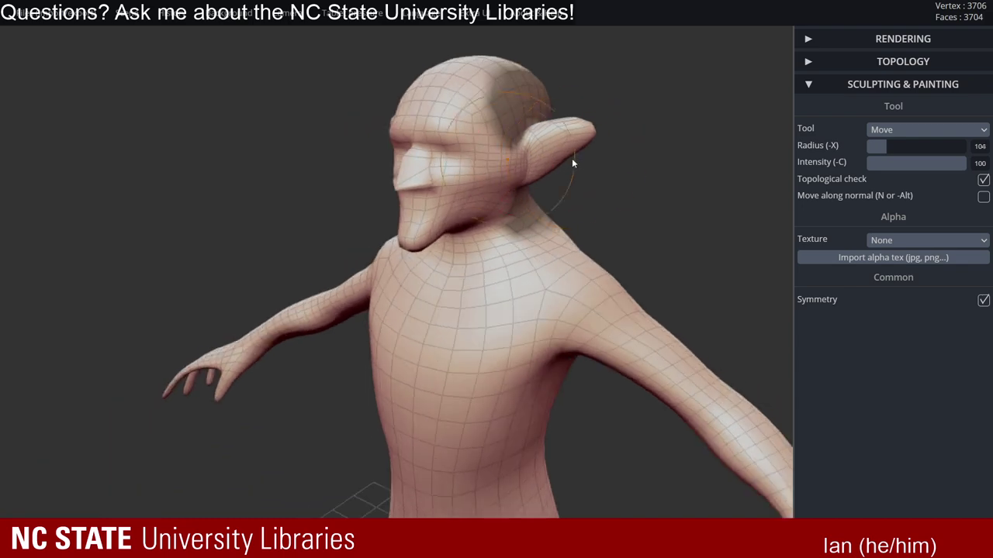
{"action": "left_click_drag", "start_coordinate": [591, 165], "coordinate": [605, 148], "text": "alt"}
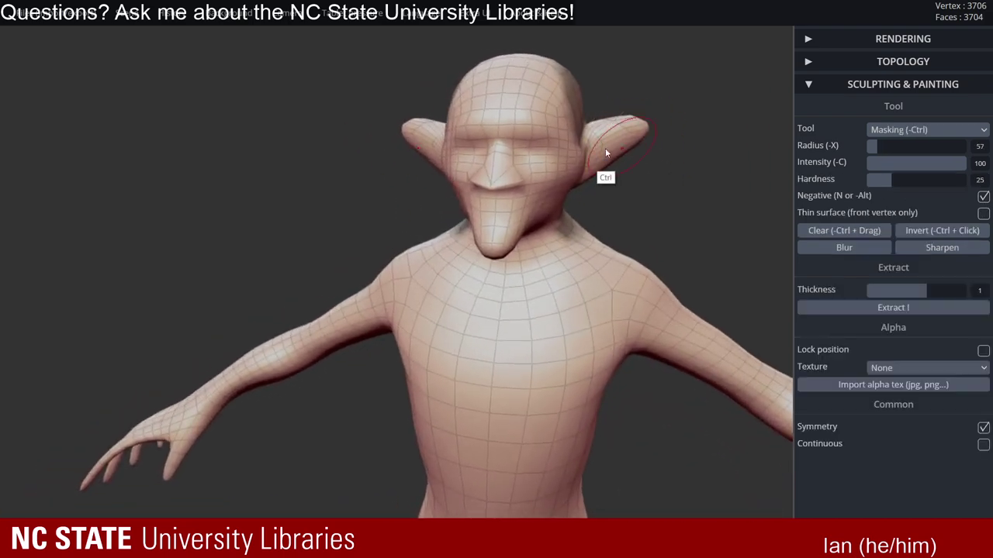
- Raise the figure's multiresolution level to 4
{"action": "left_click", "coordinate": [882, 69]}
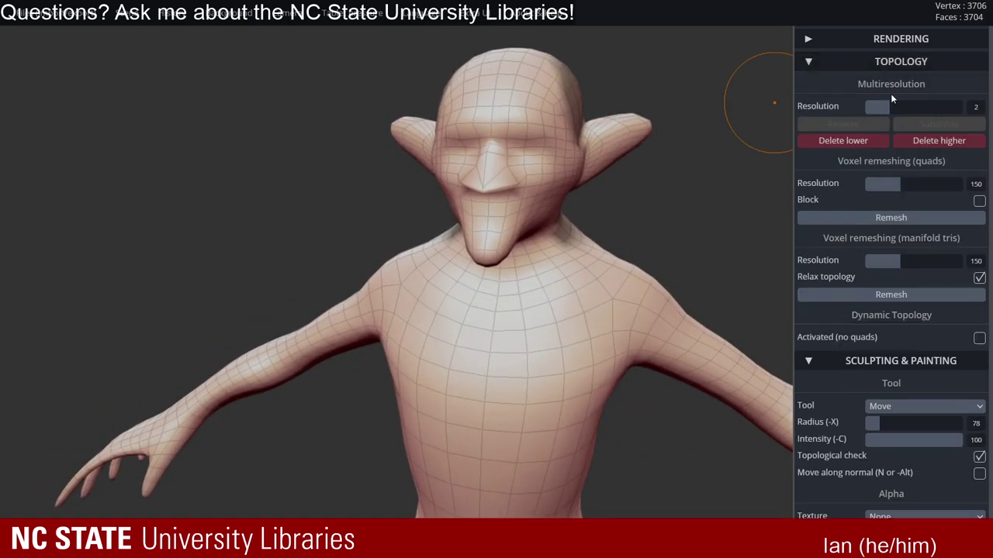
{"action": "left_click_drag", "start_coordinate": [907, 104], "coordinate": [934, 106]}
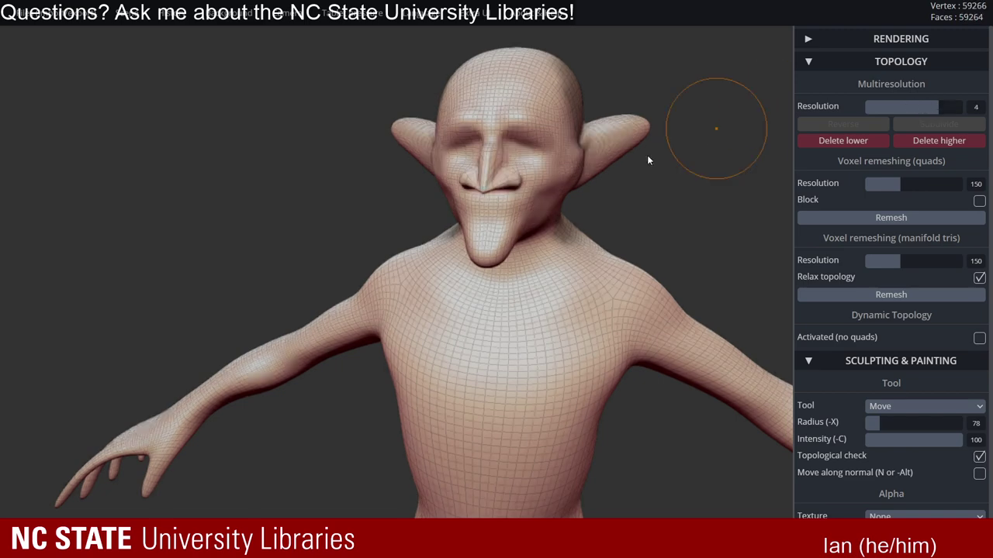
{"action": "mouse_move", "coordinate": [716, 126]}
{"action": "left_mouse_down"}
{"action": "mouse_move", "coordinate": [416, 178]}
{"action": "mouse_move", "coordinate": [645, 162]}
{"action": "mouse_move", "coordinate": [515, 176]}
{"action": "mouse_move", "coordinate": [605, 173]}
{"action": "mouse_move", "coordinate": [525, 162]}
{"action": "mouse_move", "coordinate": [747, 93]}
{"action": "mouse_move", "coordinate": [713, 114]}
{"action": "mouse_move", "coordinate": [744, 87]}
{"action": "left_mouse_up"}
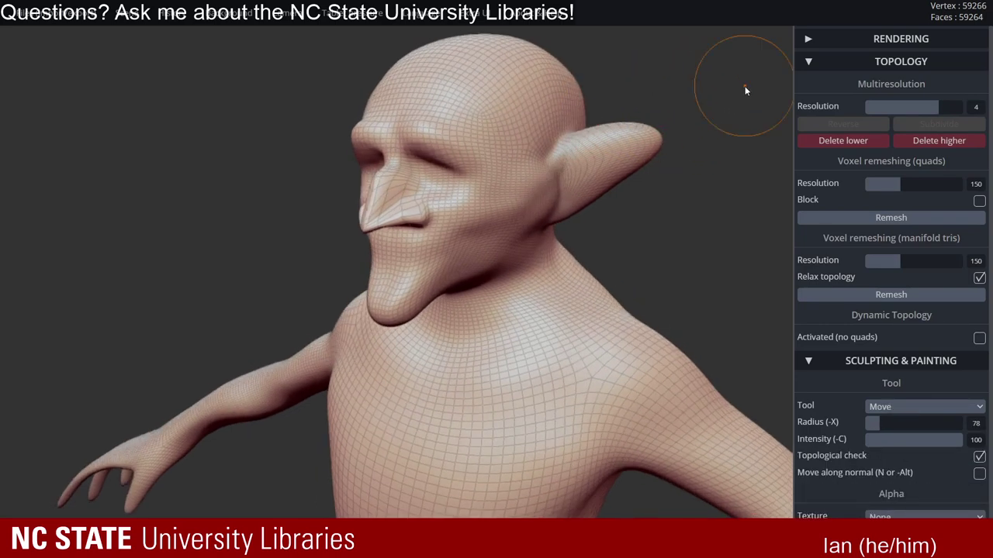
{"action": "left_click_drag", "start_coordinate": [491, 291], "coordinate": [518, 189], "text": "alt"}
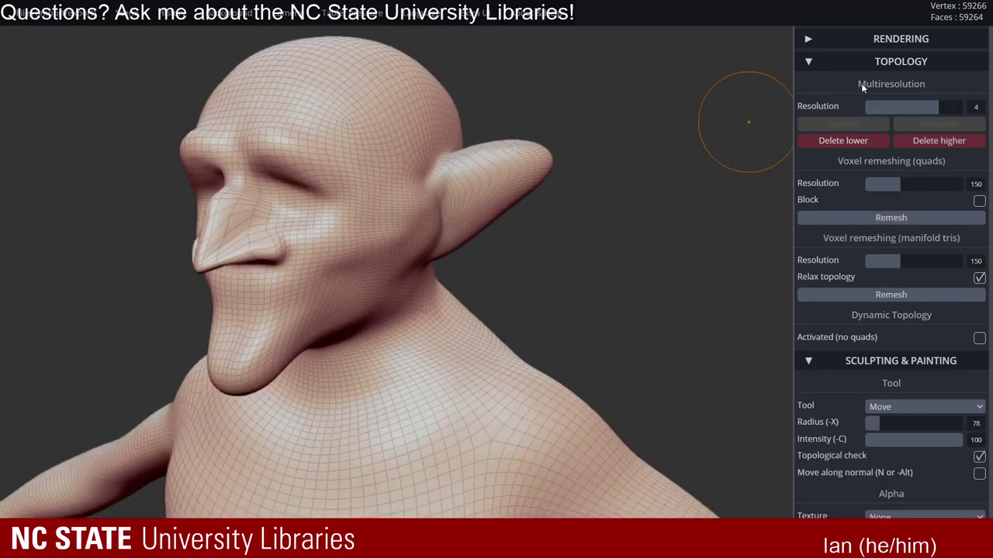
{"action": "left_click", "coordinate": [874, 65]}
- Hide the wireframe and carve a hollow into the inner ears using the negative Brush at radius 35 and intensity 28
{"action": "left_click", "coordinate": [892, 130]}
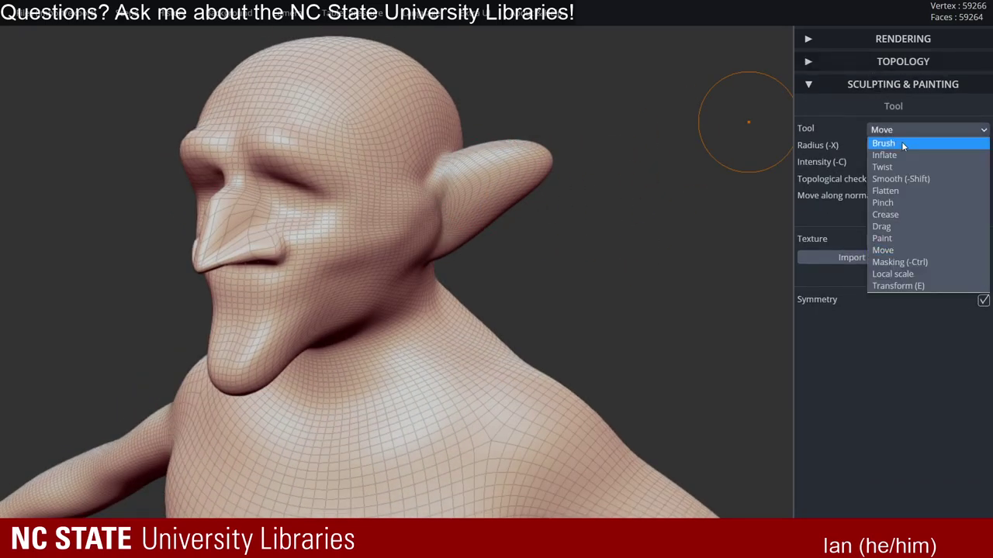
{"action": "left_click", "coordinate": [895, 152]}
{"action": "left_click", "coordinate": [927, 129]}
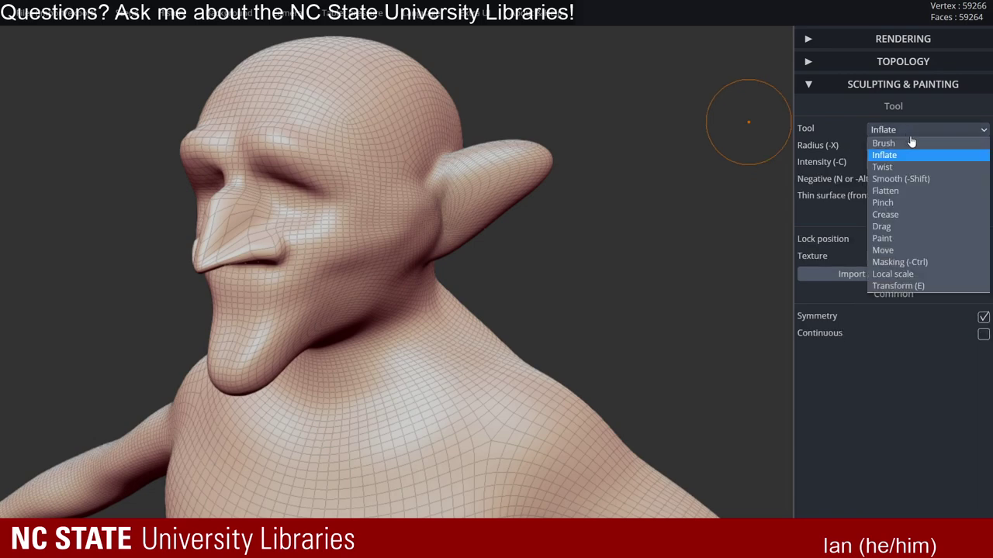
{"action": "left_click", "coordinate": [950, 142]}
{"action": "mouse_move", "coordinate": [746, 117]}
{"action": "left_mouse_down"}
{"action": "mouse_move", "coordinate": [644, 193]}
{"action": "mouse_move", "coordinate": [602, 186]}
{"action": "mouse_move", "coordinate": [587, 205]}
{"action": "mouse_move", "coordinate": [597, 195]}
{"action": "left_mouse_up"}
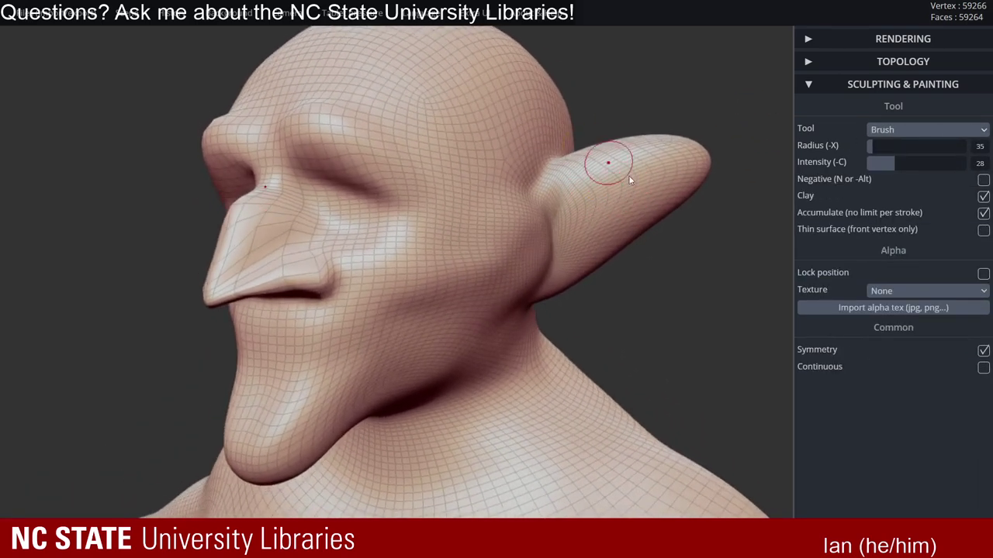
{"action": "left_click_drag", "start_coordinate": [657, 184], "coordinate": [571, 234]}
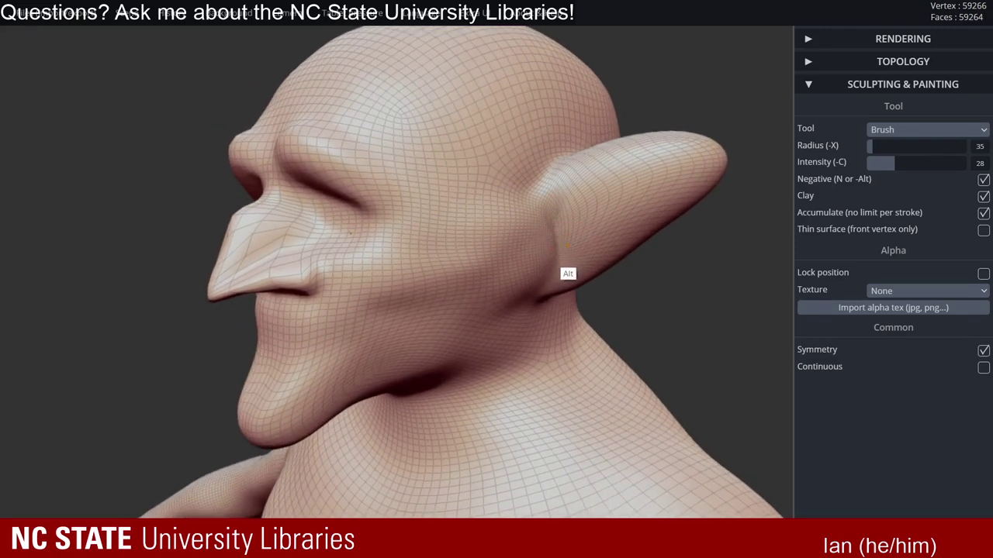
{"action": "key", "text": "w"}
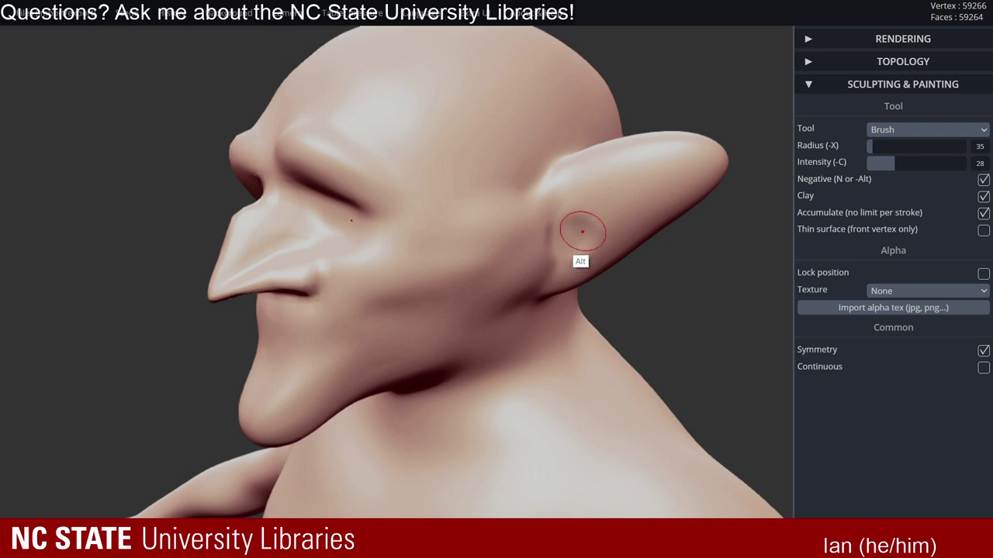
{"action": "mouse_move", "coordinate": [586, 235]}
{"action": "left_mouse_down"}
{"action": "mouse_move", "coordinate": [594, 228]}
{"action": "mouse_move", "coordinate": [583, 214]}
{"action": "mouse_move", "coordinate": [625, 206]}
{"action": "mouse_move", "coordinate": [559, 249]}
{"action": "left_mouse_up"}
{"action": "right_click_drag", "start_coordinate": [663, 186], "coordinate": [657, 190]}
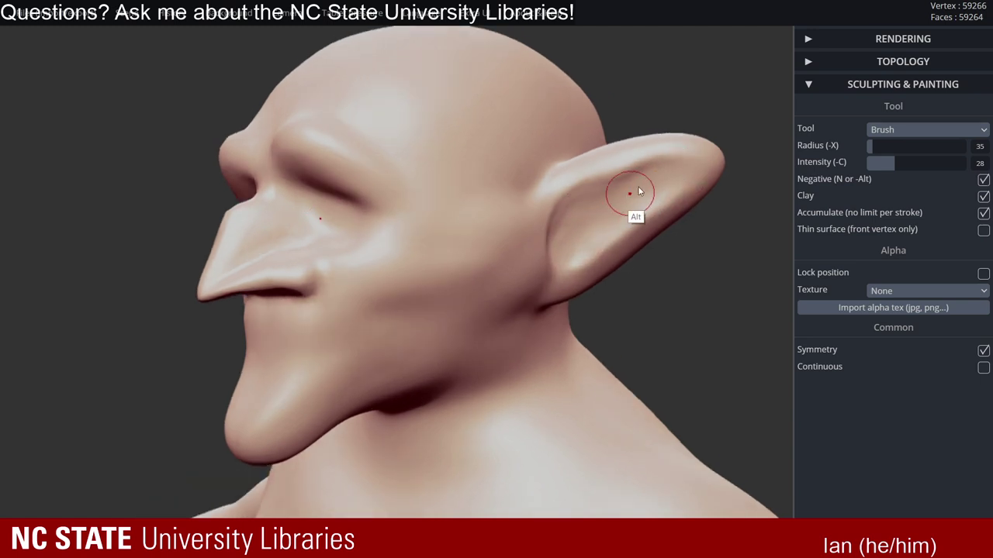
- Deepen the inner ear hollow and extend it toward the ear tip with negative Brush strokes at radius 35
{"action": "left_click_drag", "start_coordinate": [588, 203], "coordinate": [563, 227], "text": "alt"}
{"action": "right_click_drag", "start_coordinate": [572, 227], "coordinate": [552, 228]}
{"action": "left_click_drag", "start_coordinate": [599, 211], "coordinate": [581, 215], "text": "alt"}
{"action": "left_click_drag", "start_coordinate": [639, 192], "coordinate": [593, 214], "text": "alt"}
{"action": "mouse_move", "coordinate": [663, 196]}
{"action": "right_mouse_down"}
{"action": "mouse_move", "coordinate": [452, 220]}
{"action": "mouse_move", "coordinate": [753, 204]}
{"action": "mouse_move", "coordinate": [776, 193]}
{"action": "mouse_move", "coordinate": [580, 183]}
{"action": "right_mouse_up"}
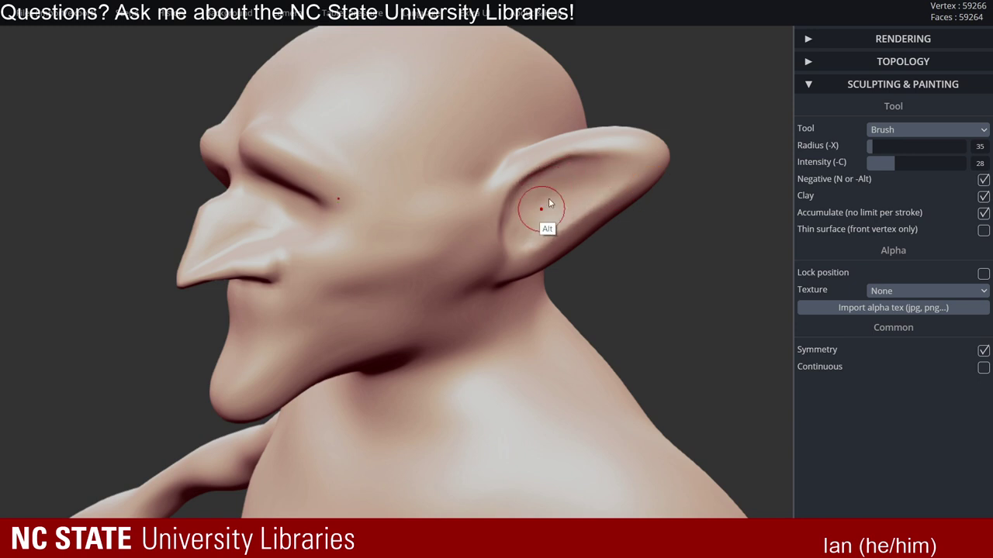
{"action": "left_click_drag", "start_coordinate": [578, 207], "coordinate": [540, 235], "text": "alt"}
{"action": "left_click_drag", "start_coordinate": [655, 193], "coordinate": [634, 192]}
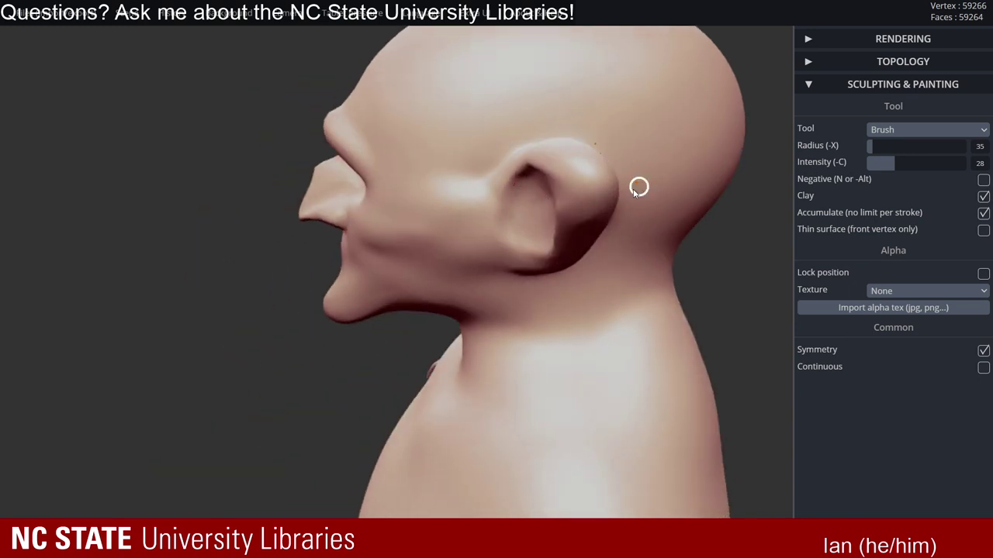
{"action": "mouse_move", "coordinate": [635, 190]}
{"action": "right_mouse_down"}
{"action": "mouse_move", "coordinate": [505, 210]}
{"action": "mouse_move", "coordinate": [548, 174]}
{"action": "mouse_move", "coordinate": [477, 203]}
{"action": "mouse_move", "coordinate": [468, 185]}
{"action": "right_mouse_up"}
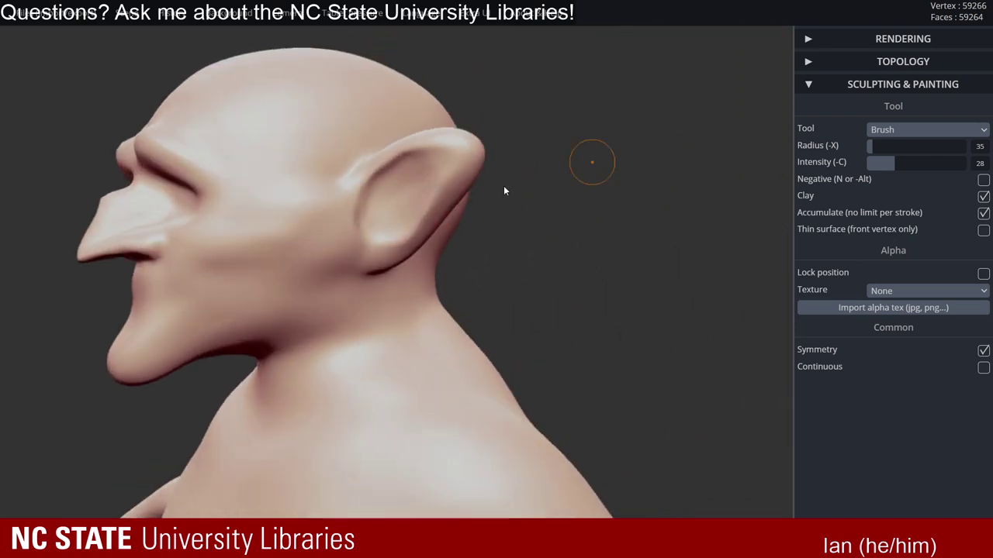
- Smooth the carved inner ear surface at radius 75 and intensity 46
{"action": "key", "text": "shift"}
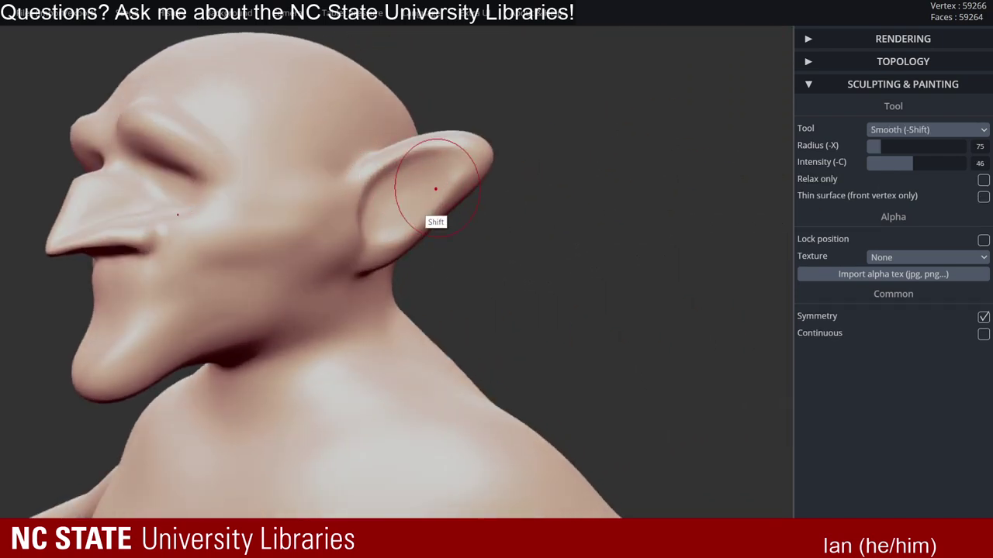
{"action": "mouse_move", "coordinate": [581, 181]}
{"action": "left_mouse_down"}
{"action": "mouse_move", "coordinate": [540, 189]}
{"action": "mouse_move", "coordinate": [776, 174]}
{"action": "left_mouse_up"}
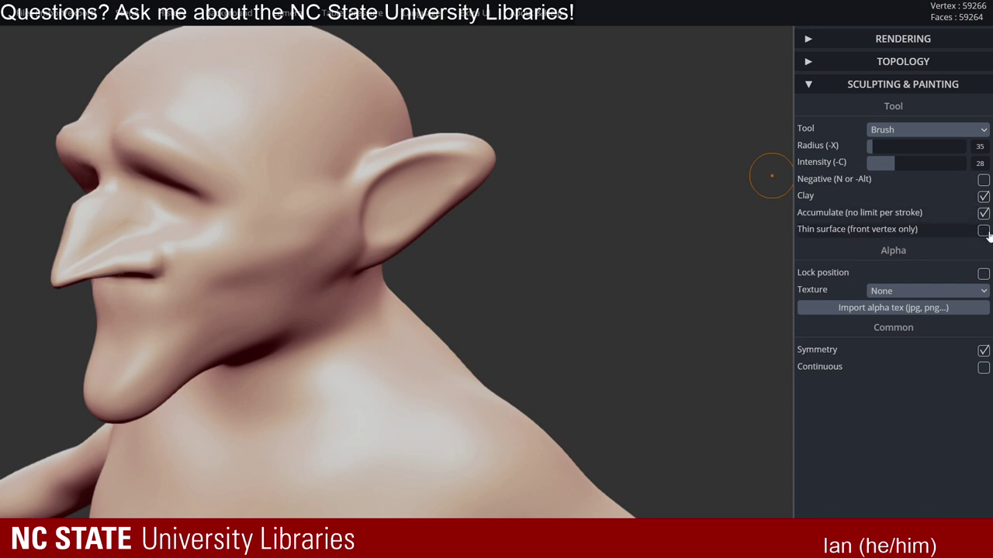
{"action": "mouse_move", "coordinate": [426, 223]}
{"action": "right_mouse_down"}
{"action": "mouse_move", "coordinate": [384, 218]}
{"action": "mouse_move", "coordinate": [380, 239]}
{"action": "mouse_move", "coordinate": [403, 229]}
{"action": "right_mouse_up"}
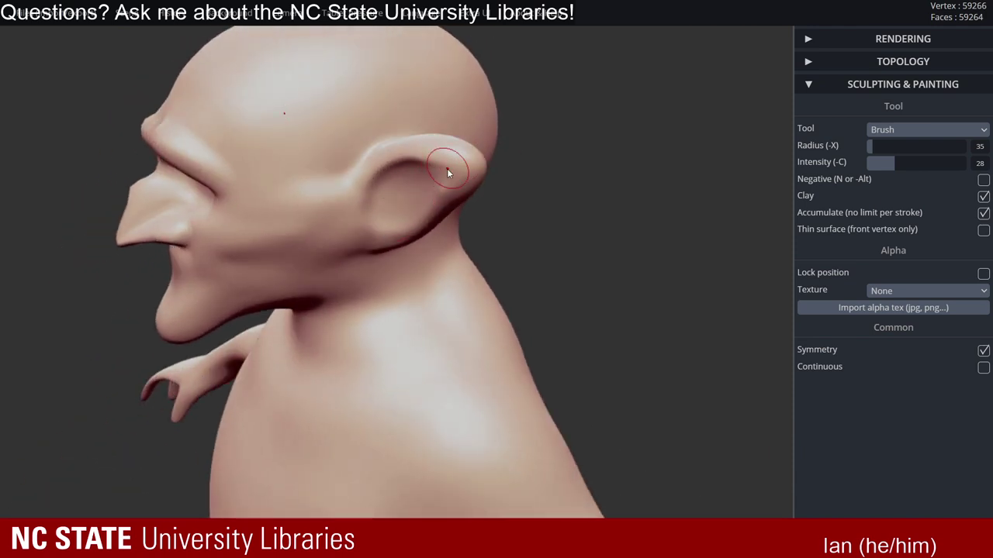
{"action": "mouse_move", "coordinate": [447, 169]}
{"action": "right_mouse_down"}
{"action": "mouse_move", "coordinate": [481, 179]}
{"action": "mouse_move", "coordinate": [476, 171]}
{"action": "mouse_move", "coordinate": [482, 183]}
{"action": "right_mouse_up"}
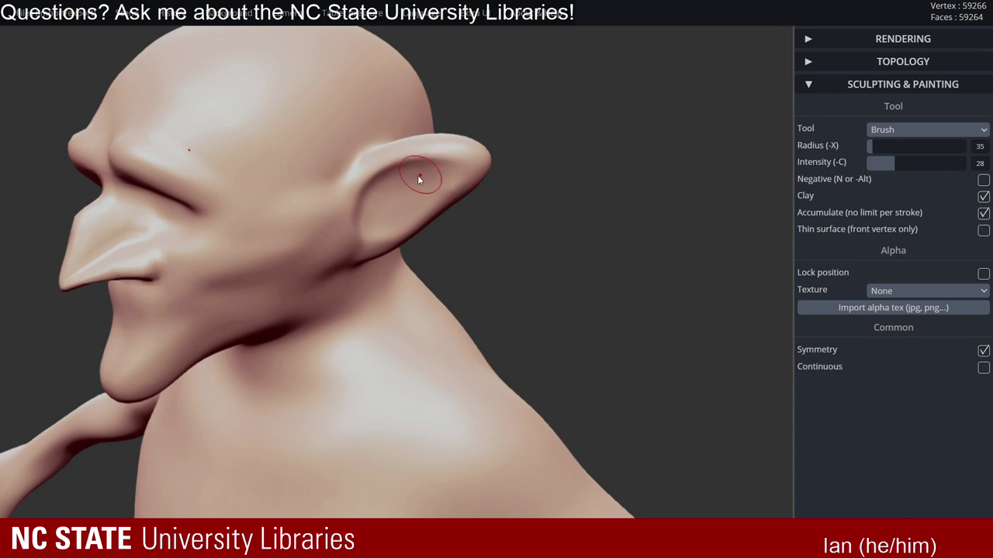
{"action": "mouse_move", "coordinate": [418, 174]}
{"action": "right_mouse_down"}
{"action": "mouse_move", "coordinate": [321, 215]}
{"action": "mouse_move", "coordinate": [404, 155]}
{"action": "mouse_move", "coordinate": [548, 142]}
{"action": "mouse_move", "coordinate": [466, 173]}
{"action": "mouse_move", "coordinate": [527, 173]}
{"action": "mouse_move", "coordinate": [455, 168]}
{"action": "mouse_move", "coordinate": [485, 147]}
{"action": "mouse_move", "coordinate": [453, 166]}
{"action": "right_mouse_up"}
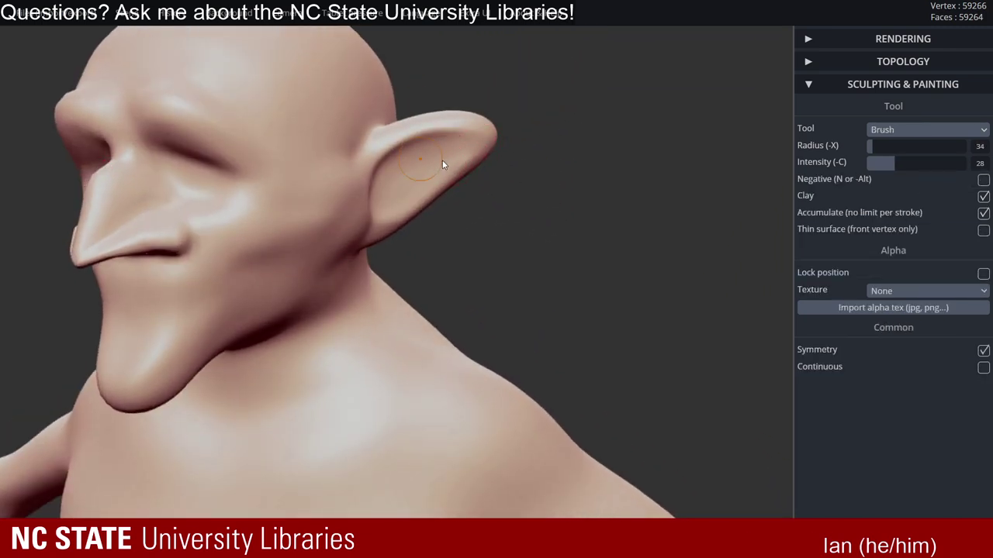
- Carve the inner ear deeper beneath the rim with the negative Brush at radius 34 and intensity 28
{"action": "key", "text": "alt"}
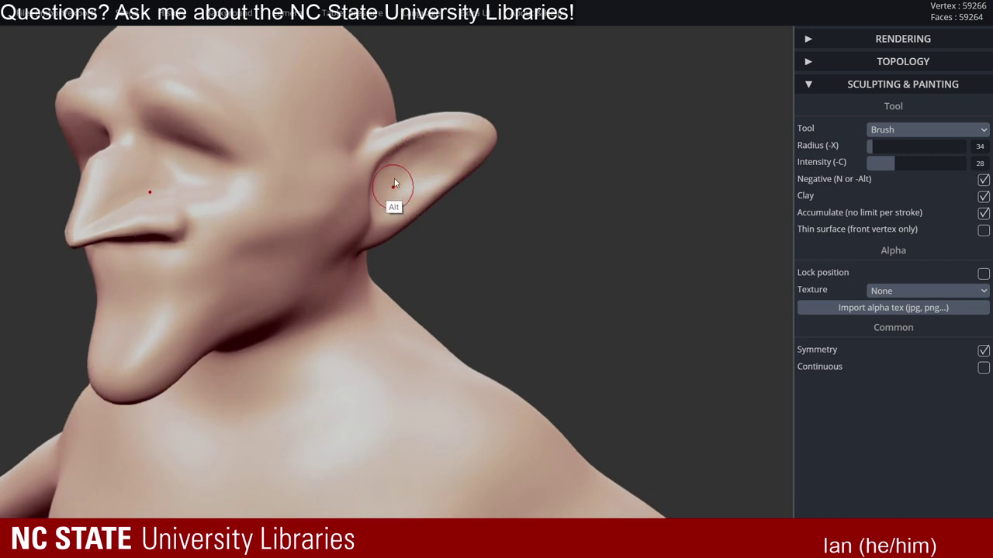
{"action": "right_click_drag", "start_coordinate": [415, 184], "coordinate": [421, 173]}
{"action": "left_click_drag", "start_coordinate": [419, 176], "coordinate": [397, 193], "text": "alt"}
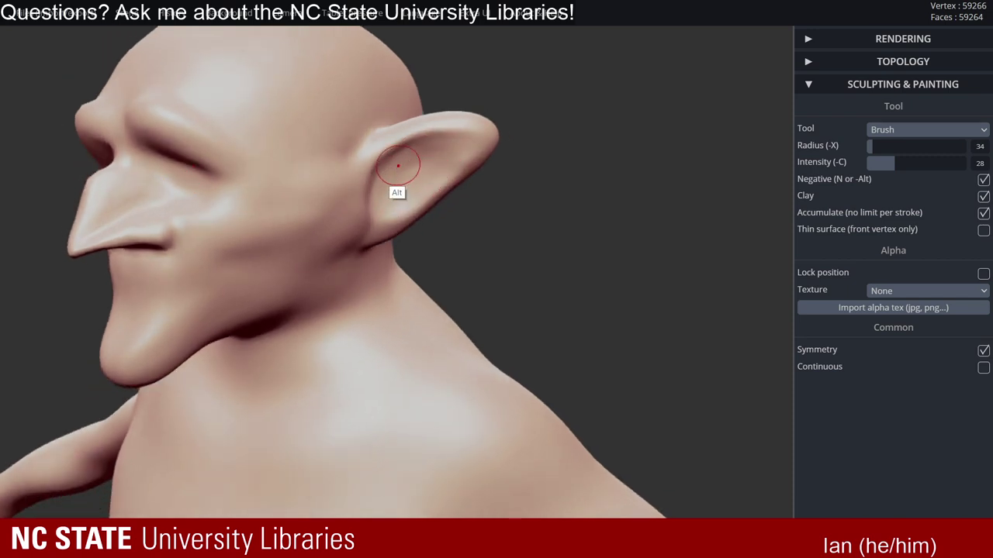
{"action": "mouse_move", "coordinate": [398, 165]}
{"action": "right_mouse_down"}
{"action": "mouse_move", "coordinate": [459, 147]}
{"action": "mouse_move", "coordinate": [452, 199]}
{"action": "mouse_move", "coordinate": [433, 149]}
{"action": "mouse_move", "coordinate": [380, 158]}
{"action": "mouse_move", "coordinate": [400, 169]}
{"action": "mouse_move", "coordinate": [439, 158]}
{"action": "right_mouse_up"}
{"action": "key", "text": "alt"}
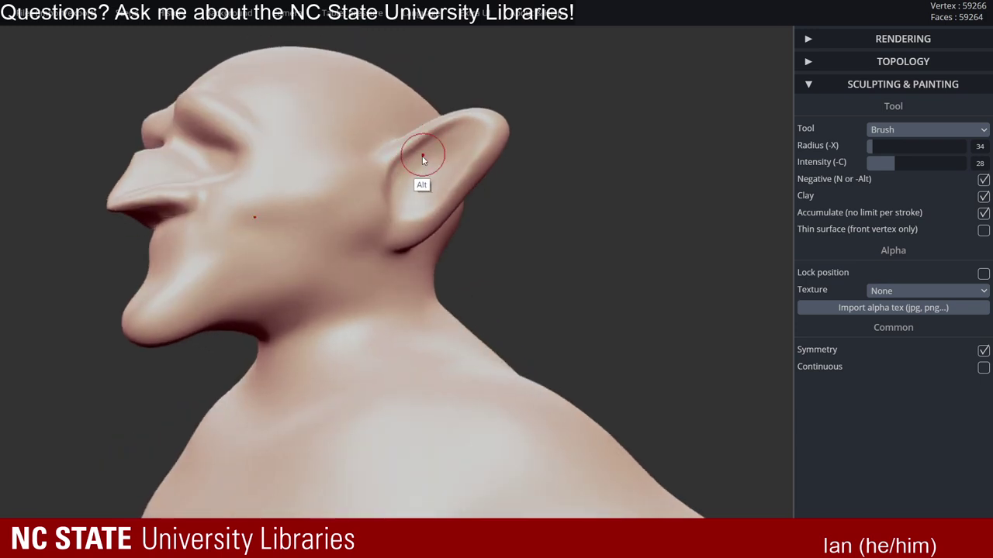
{"action": "right_click_drag", "start_coordinate": [455, 149], "coordinate": [467, 155]}
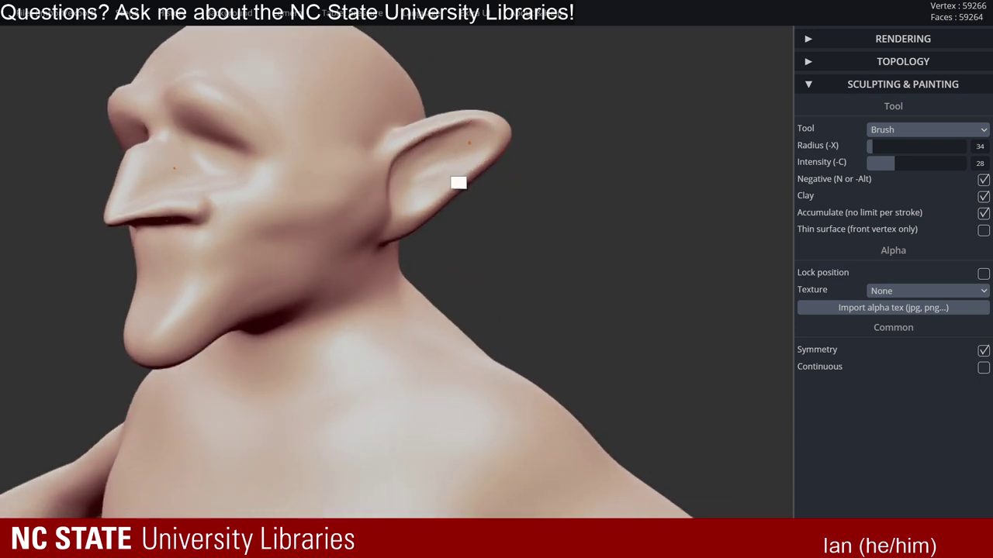
- Smooth the ear hollow and rim, and reduce the Brush radius to 18
{"action": "key", "text": "shift"}
{"action": "right_click_drag", "start_coordinate": [427, 182], "coordinate": [419, 149]}
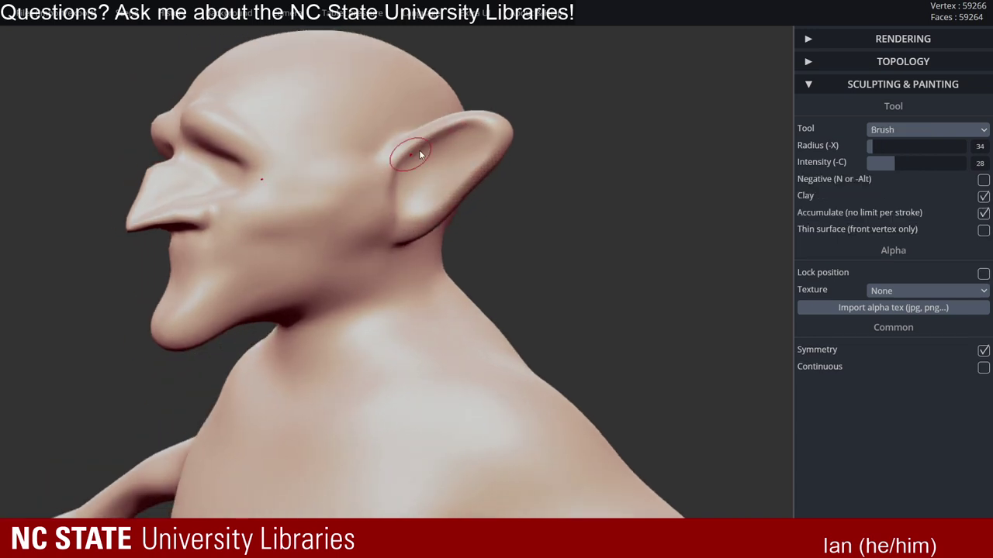
{"action": "key", "text": "shift"}
{"action": "mouse_move", "coordinate": [479, 138]}
{"action": "right_mouse_down"}
{"action": "mouse_move", "coordinate": [532, 161]}
{"action": "mouse_move", "coordinate": [488, 128]}
{"action": "right_mouse_up"}
{"action": "key", "text": "x"}
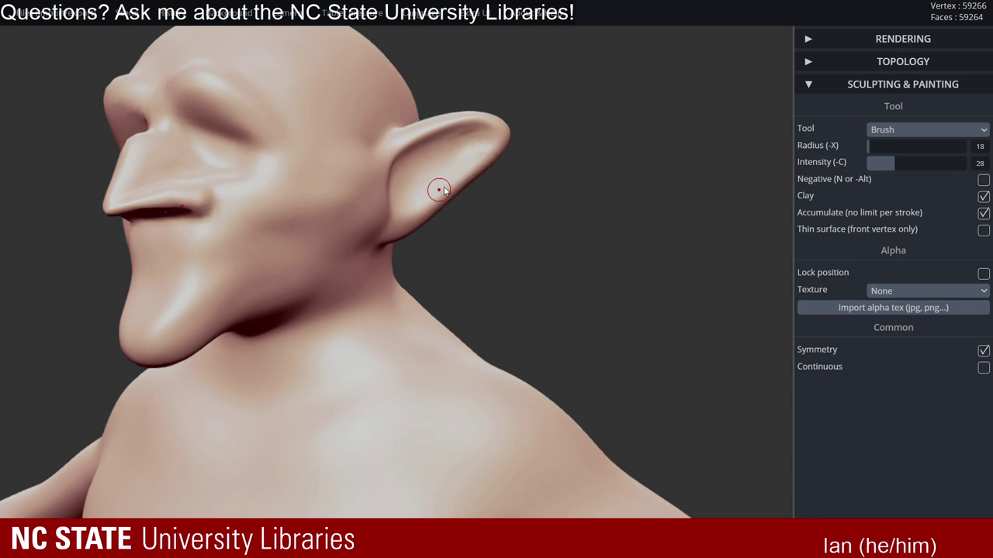
{"action": "mouse_move", "coordinate": [439, 190]}
{"action": "right_mouse_down"}
{"action": "mouse_move", "coordinate": [480, 159]}
{"action": "mouse_move", "coordinate": [476, 173]}
{"action": "mouse_move", "coordinate": [390, 204]}
{"action": "mouse_move", "coordinate": [390, 177]}
{"action": "mouse_move", "coordinate": [598, 184]}
{"action": "mouse_move", "coordinate": [587, 173]}
{"action": "mouse_move", "coordinate": [484, 162]}
{"action": "mouse_move", "coordinate": [484, 178]}
{"action": "mouse_move", "coordinate": [529, 179]}
{"action": "mouse_move", "coordinate": [355, 176]}
{"action": "mouse_move", "coordinate": [481, 173]}
{"action": "mouse_move", "coordinate": [594, 195]}
{"action": "mouse_move", "coordinate": [519, 184]}
{"action": "mouse_move", "coordinate": [561, 201]}
{"action": "mouse_move", "coordinate": [396, 194]}
{"action": "mouse_move", "coordinate": [514, 191]}
{"action": "mouse_move", "coordinate": [481, 156]}
{"action": "mouse_move", "coordinate": [454, 183]}
{"action": "mouse_move", "coordinate": [598, 173]}
{"action": "mouse_move", "coordinate": [489, 187]}
{"action": "mouse_move", "coordinate": [450, 210]}
{"action": "mouse_move", "coordinate": [567, 245]}
{"action": "mouse_move", "coordinate": [417, 205]}
{"action": "mouse_move", "coordinate": [488, 244]}
{"action": "mouse_move", "coordinate": [414, 200]}
{"action": "mouse_move", "coordinate": [486, 185]}
{"action": "right_mouse_up"}
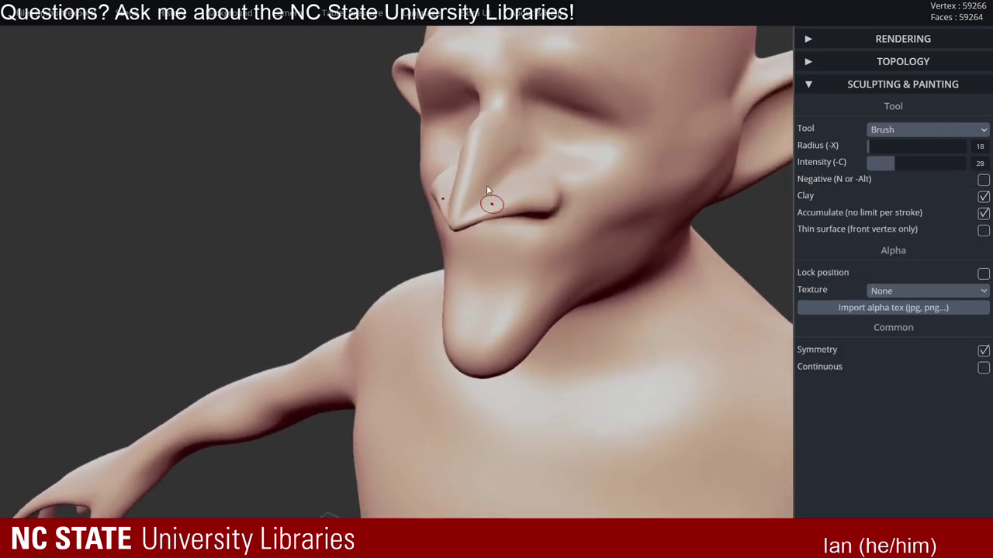
{"action": "left_click", "coordinate": [954, 128]}
{"action": "left_click", "coordinate": [905, 155]}
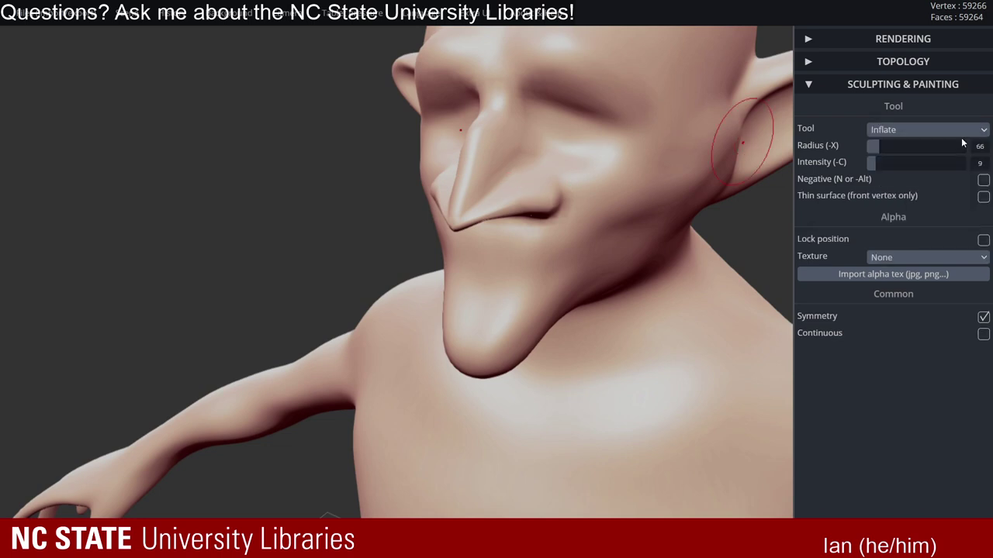
{"action": "right_click_drag", "start_coordinate": [514, 175], "coordinate": [523, 266]}
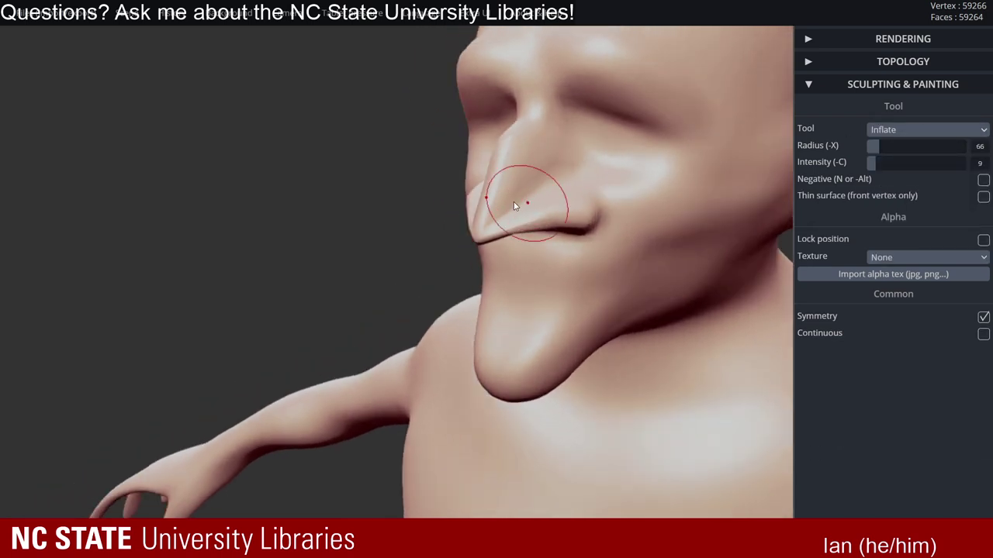
- Build up the sides and tip of the nose with the Brush tool at radius 33 and intensity 28
{"action": "left_click", "coordinate": [877, 132]}
{"action": "left_click", "coordinate": [898, 142]}
{"action": "mouse_move", "coordinate": [481, 198]}
{"action": "right_mouse_down"}
{"action": "mouse_move", "coordinate": [507, 173]}
{"action": "mouse_move", "coordinate": [513, 206]}
{"action": "right_mouse_up"}
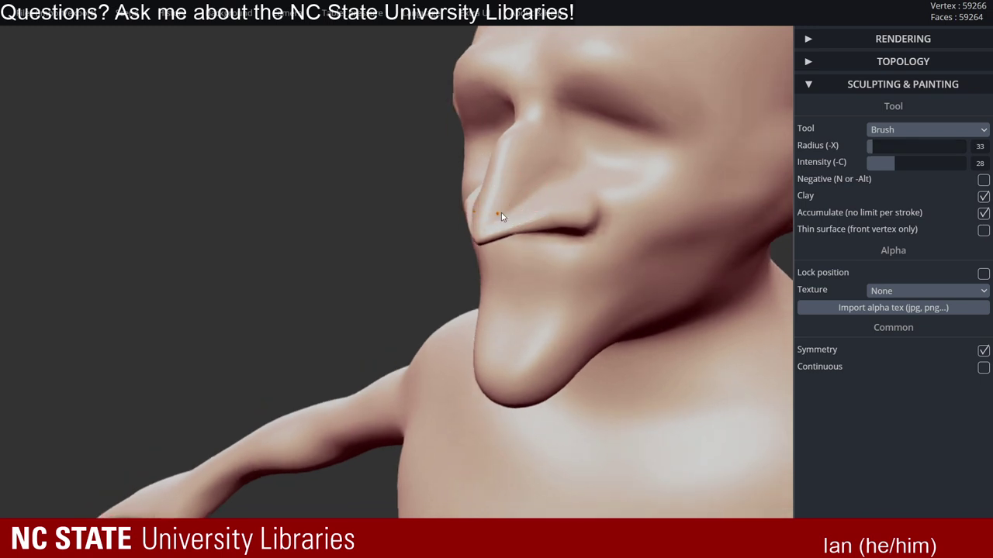
{"action": "mouse_move", "coordinate": [514, 210]}
{"action": "right_mouse_down"}
{"action": "mouse_move", "coordinate": [561, 195]}
{"action": "mouse_move", "coordinate": [527, 224]}
{"action": "mouse_move", "coordinate": [472, 226]}
{"action": "mouse_move", "coordinate": [425, 254]}
{"action": "mouse_move", "coordinate": [487, 246]}
{"action": "right_mouse_up"}
- Smooth the nose's sides and tip, reducing the Smooth radius to 51 at intensity 46, and set the Brush radius to 21
{"action": "left_click", "coordinate": [455, 235], "text": "shift"}
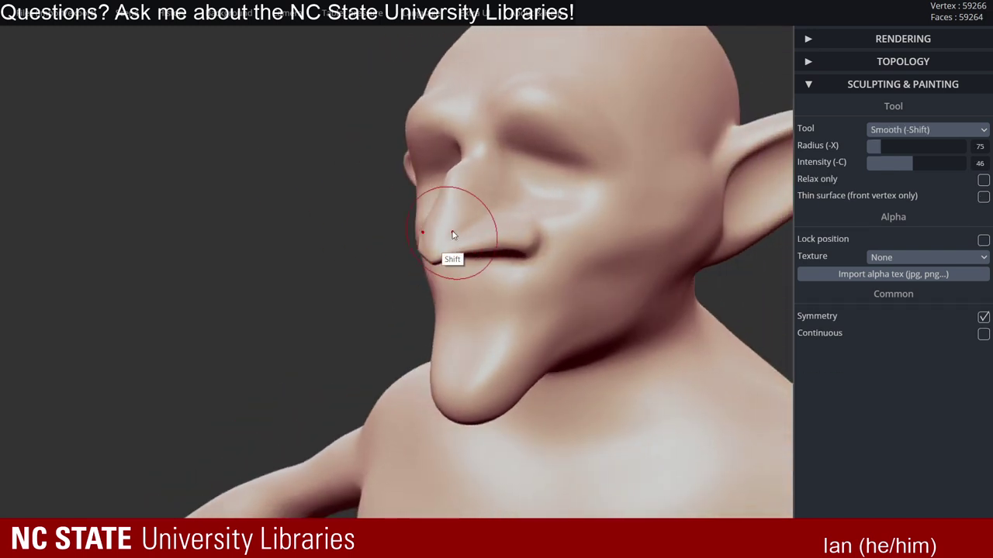
{"action": "left_click_drag", "start_coordinate": [468, 228], "coordinate": [423, 227], "text": "shift"}
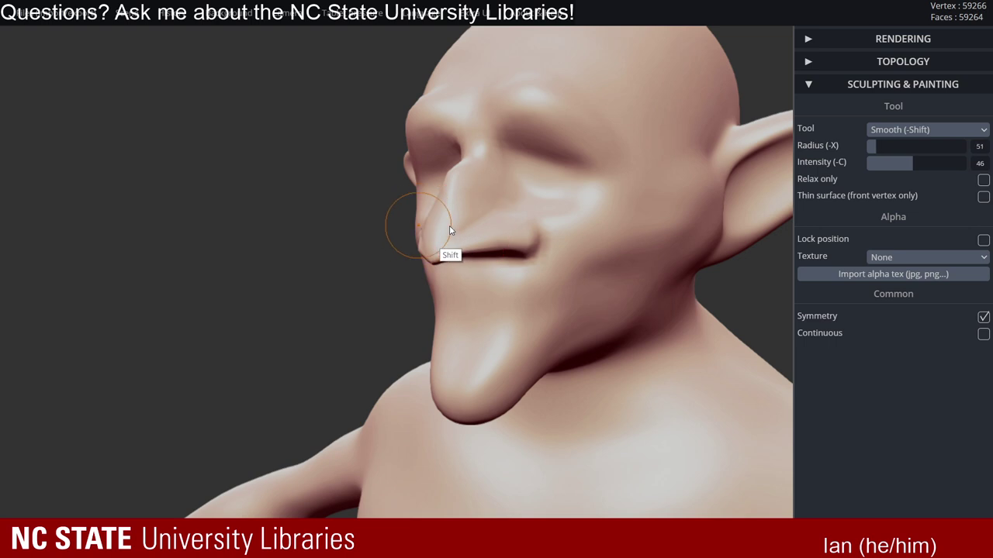
{"action": "right_click_drag", "start_coordinate": [469, 248], "coordinate": [504, 264]}
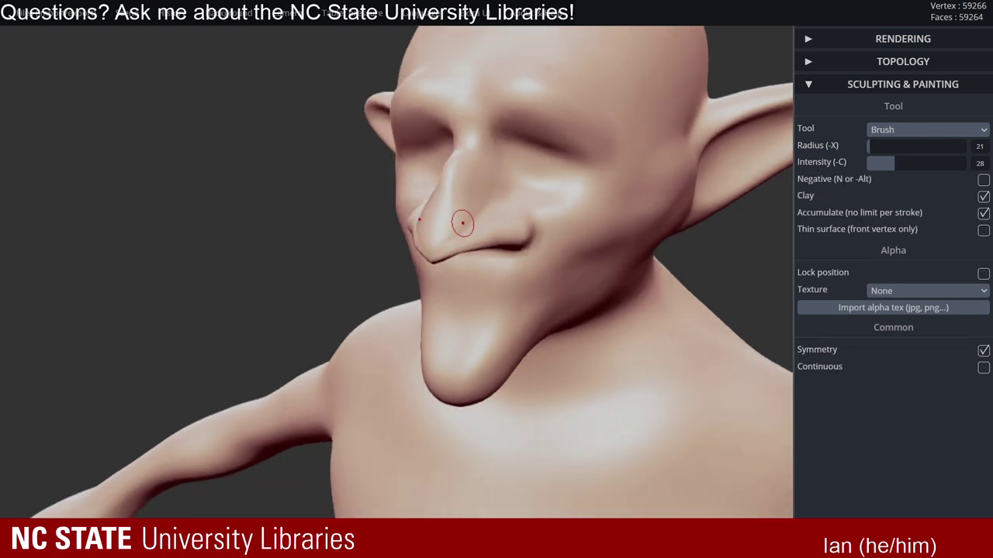
- Smooth the side of the nose near its tip with a short stroke
{"action": "mouse_move", "coordinate": [452, 240]}
{"action": "right_mouse_down"}
{"action": "mouse_move", "coordinate": [467, 310]}
{"action": "mouse_move", "coordinate": [532, 248]}
{"action": "mouse_move", "coordinate": [436, 228]}
{"action": "mouse_move", "coordinate": [428, 246]}
{"action": "mouse_move", "coordinate": [447, 261]}
{"action": "mouse_move", "coordinate": [417, 255]}
{"action": "right_mouse_up"}
{"action": "key", "text": "shift"}
{"action": "left_click_drag", "start_coordinate": [443, 250], "coordinate": [443, 248], "text": "shift"}
{"action": "right_click_drag", "start_coordinate": [552, 253], "coordinate": [460, 204]}
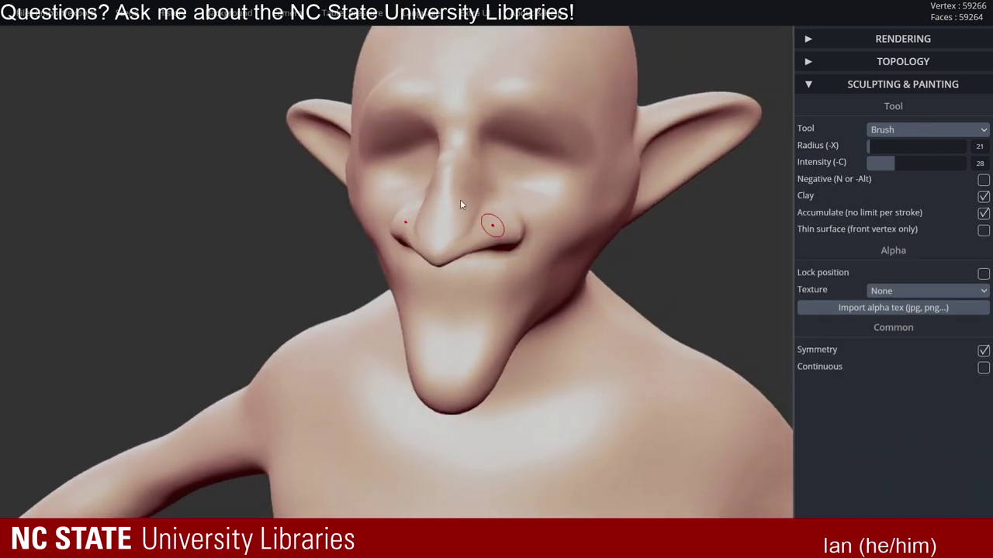
{"action": "mouse_move", "coordinate": [533, 202]}
{"action": "right_mouse_down"}
{"action": "mouse_move", "coordinate": [434, 197]}
{"action": "mouse_move", "coordinate": [450, 222]}
{"action": "mouse_move", "coordinate": [491, 211]}
{"action": "mouse_move", "coordinate": [459, 201]}
{"action": "mouse_move", "coordinate": [347, 217]}
{"action": "mouse_move", "coordinate": [354, 248]}
{"action": "mouse_move", "coordinate": [390, 250]}
{"action": "mouse_move", "coordinate": [332, 236]}
{"action": "mouse_move", "coordinate": [356, 229]}
{"action": "right_mouse_up"}
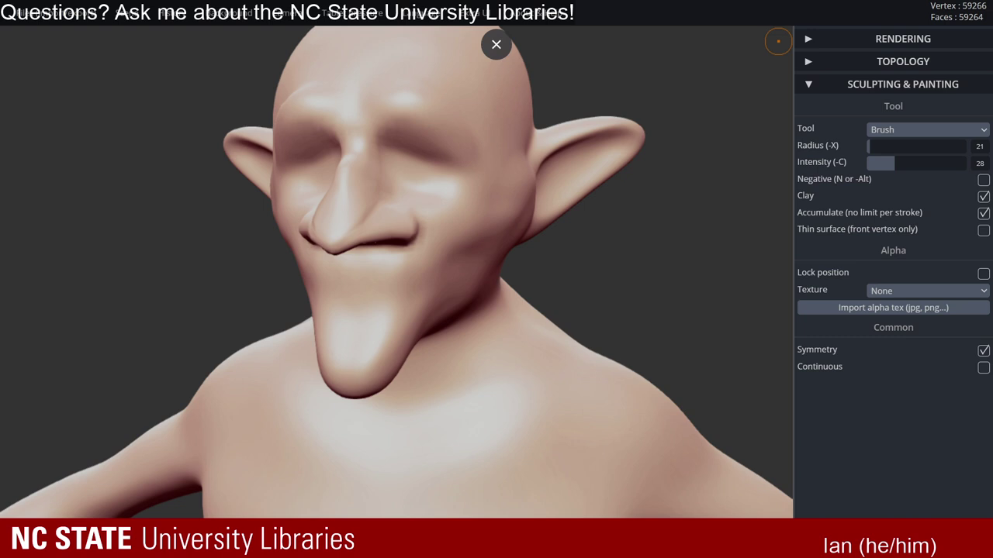
- Set the Smooth radius to 35 and undo the last smoothing on the nose
{"action": "mouse_move", "coordinate": [453, 195]}
{"action": "right_mouse_down"}
{"action": "mouse_move", "coordinate": [410, 244]}
{"action": "mouse_move", "coordinate": [345, 217]}
{"action": "mouse_move", "coordinate": [414, 184]}
{"action": "mouse_move", "coordinate": [399, 206]}
{"action": "mouse_move", "coordinate": [337, 201]}
{"action": "right_mouse_up"}
{"action": "key", "text": "shift"}
{"action": "key", "text": "shift+x"}
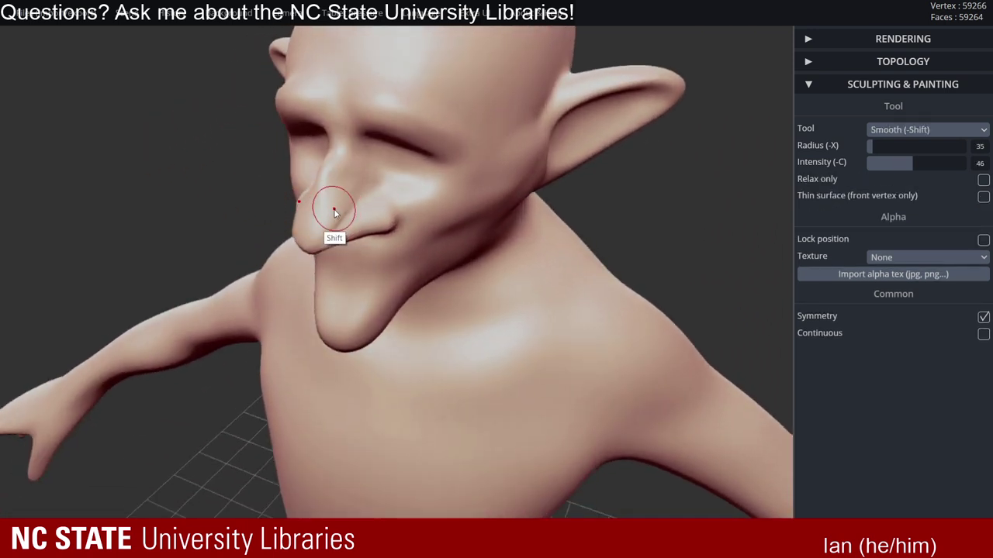
{"action": "key", "text": "ctrl+z"}
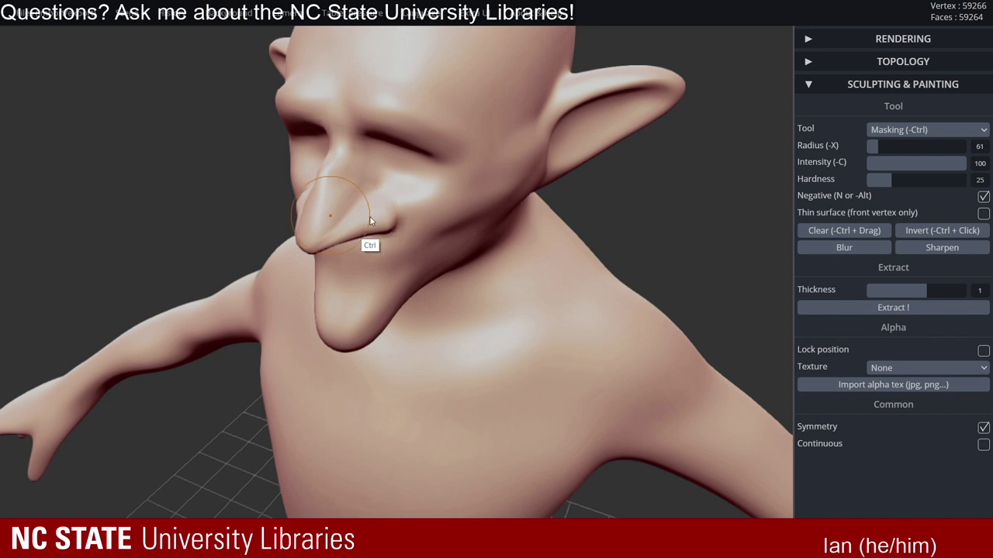
{"action": "key", "text": "ctrl"}
{"action": "mouse_move", "coordinate": [394, 218]}
{"action": "right_mouse_down"}
{"action": "mouse_move", "coordinate": [401, 194]}
{"action": "mouse_move", "coordinate": [390, 191]}
{"action": "right_mouse_up"}
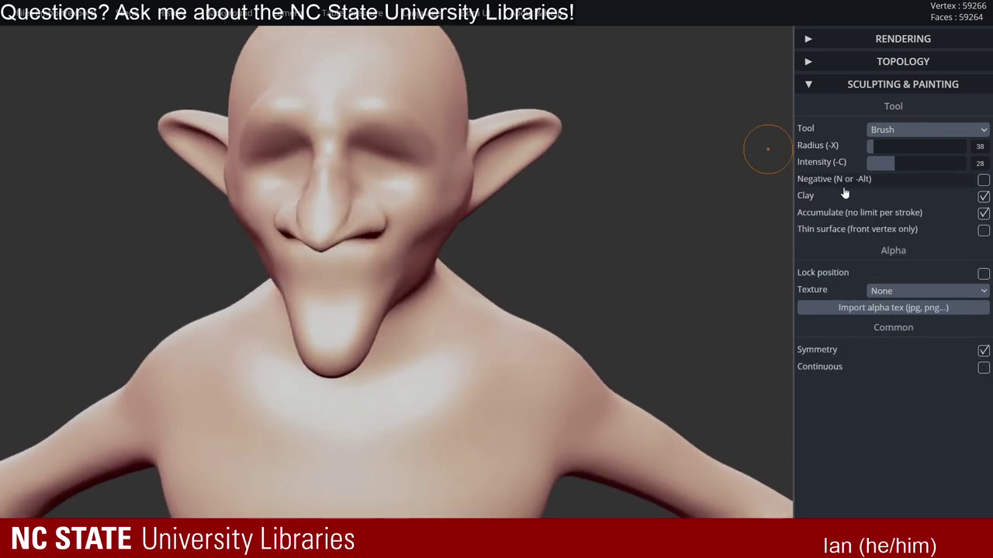
{"action": "left_click", "coordinate": [928, 129]}
{"action": "left_click", "coordinate": [923, 130]}
{"action": "left_click", "coordinate": [923, 130]}
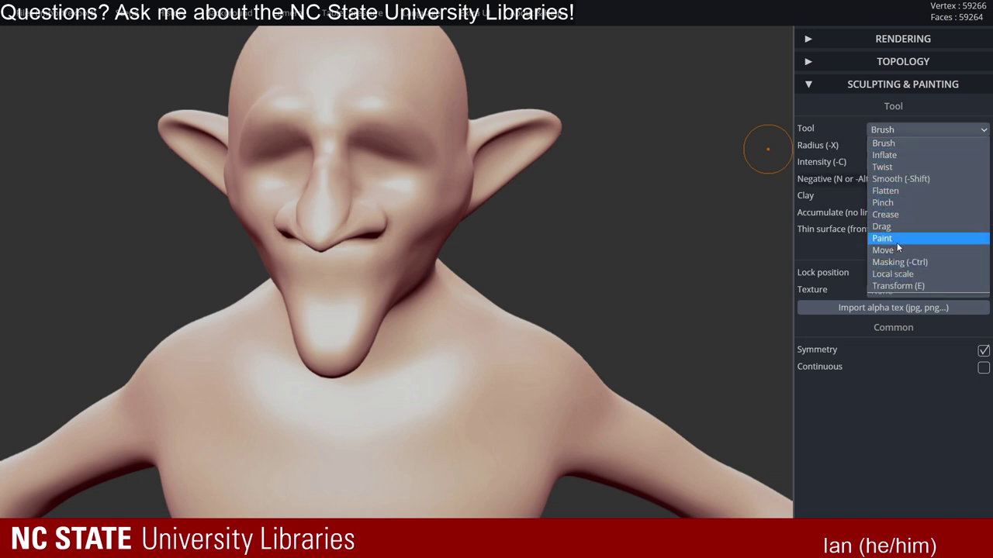
{"action": "left_click", "coordinate": [909, 142]}
{"action": "right_click_drag", "start_coordinate": [667, 189], "coordinate": [419, 211]}
{"action": "left_click", "coordinate": [950, 131]}
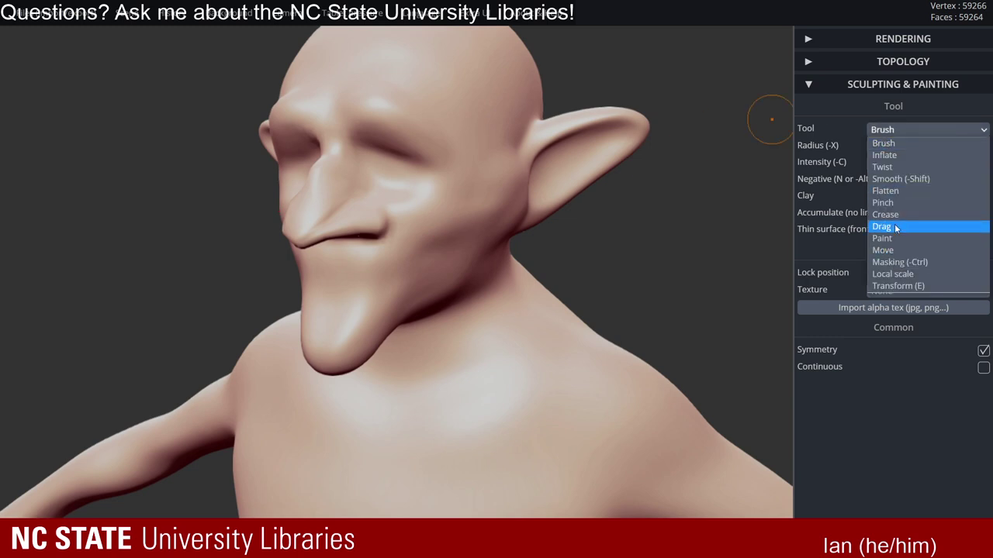
{"action": "left_click", "coordinate": [905, 142]}
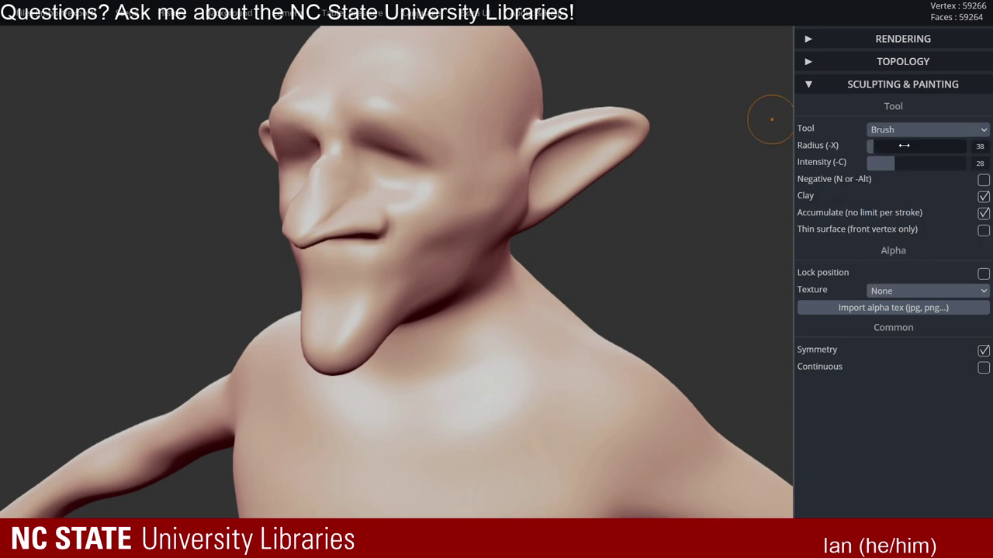
- Smooth the lower side of the nose lightly with the Smooth tool at radius 35 and intensity 12
{"action": "left_click", "coordinate": [905, 132]}
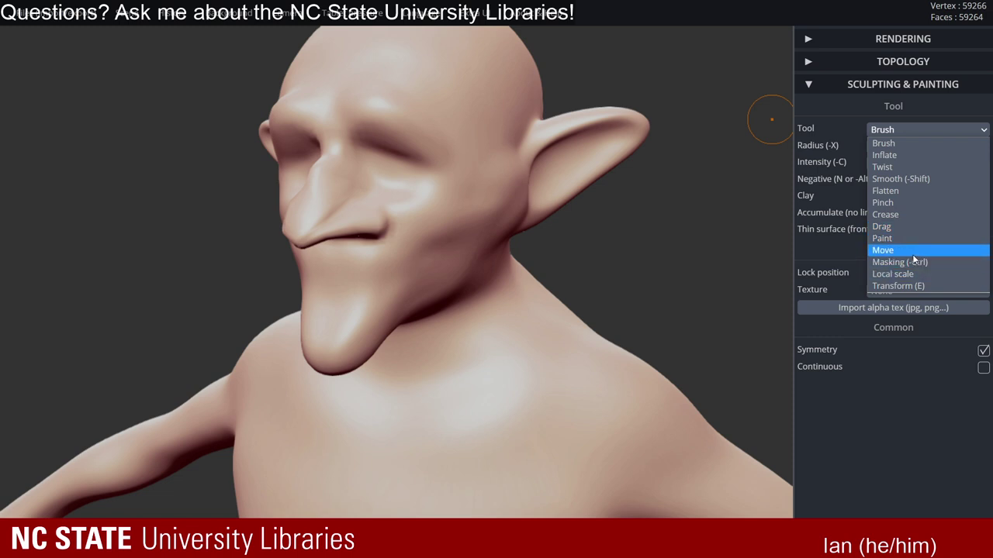
{"action": "left_click", "coordinate": [907, 180]}
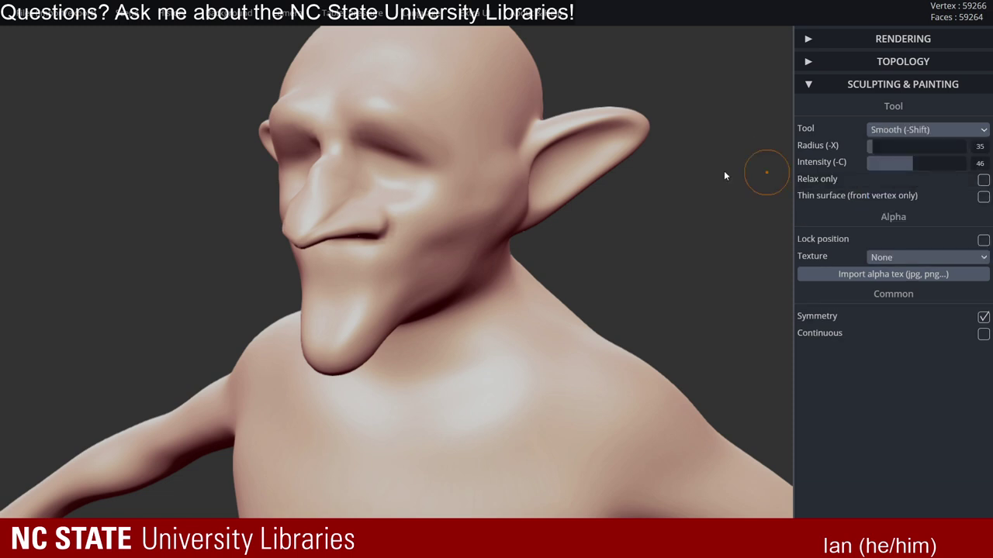
{"action": "right_click_drag", "start_coordinate": [366, 219], "coordinate": [317, 216]}
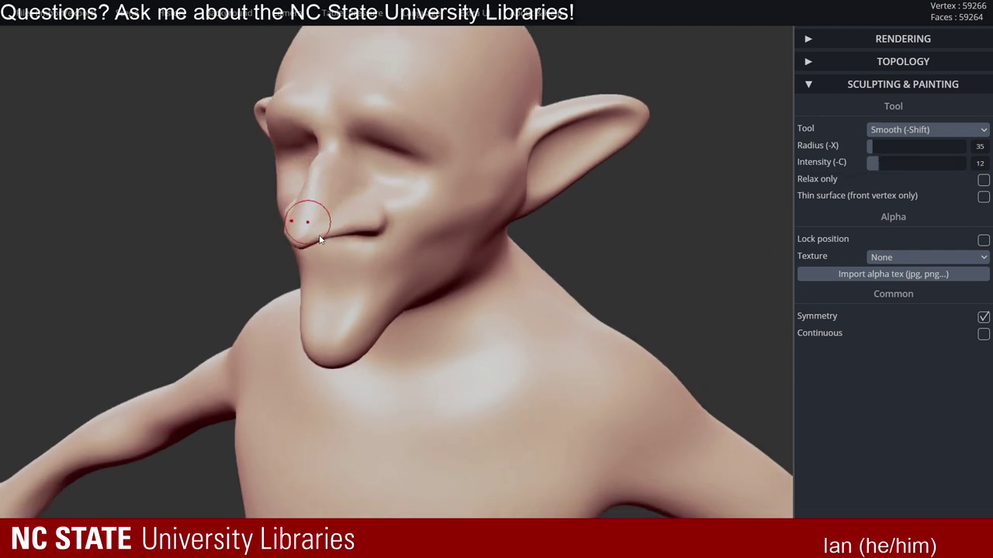
{"action": "mouse_move", "coordinate": [319, 239]}
{"action": "left_mouse_down"}
{"action": "mouse_move", "coordinate": [222, 222]}
{"action": "mouse_move", "coordinate": [540, 194]}
{"action": "mouse_move", "coordinate": [379, 218]}
{"action": "mouse_move", "coordinate": [478, 242]}
{"action": "left_mouse_up"}
{"action": "key", "text": "ctrl"}
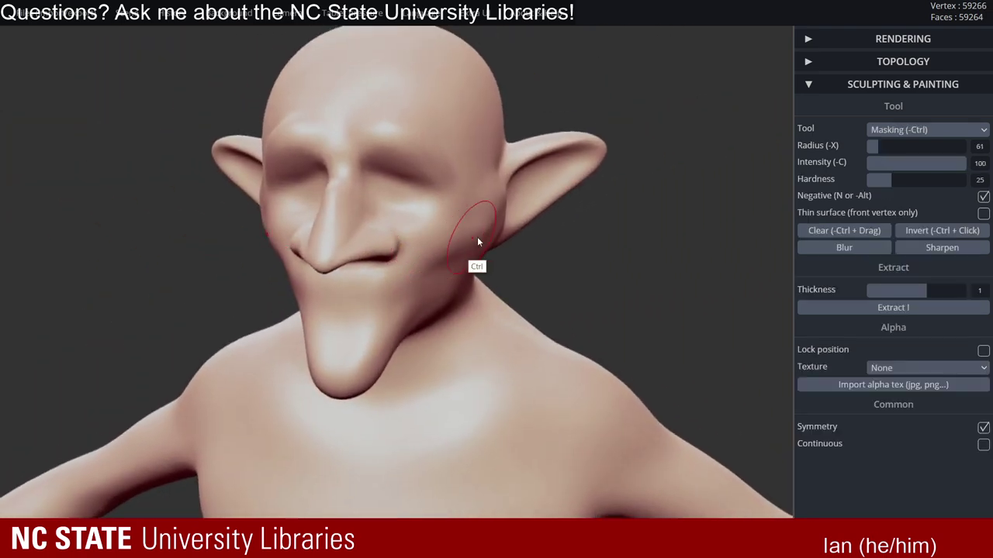
{"action": "right_click_drag", "start_coordinate": [477, 243], "coordinate": [504, 164], "text": "ctrl"}
{"action": "left_click", "coordinate": [927, 129]}
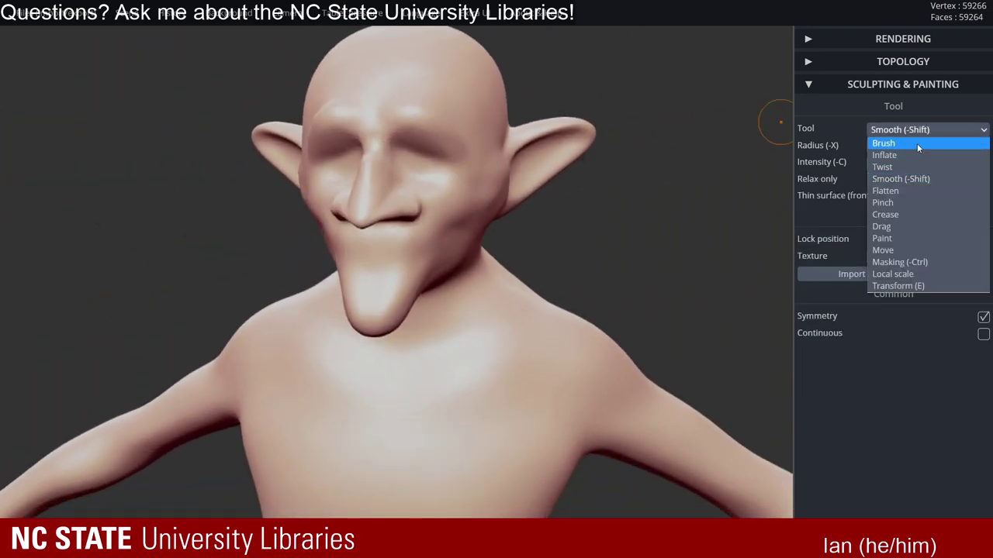
{"action": "left_click", "coordinate": [916, 139]}
{"action": "key", "text": "ctrl"}
{"action": "mouse_move", "coordinate": [639, 195]}
{"action": "right_mouse_down"}
{"action": "mouse_move", "coordinate": [473, 217]}
{"action": "mouse_move", "coordinate": [587, 215]}
{"action": "mouse_move", "coordinate": [527, 215]}
{"action": "mouse_move", "coordinate": [728, 161]}
{"action": "right_mouse_up"}
{"action": "key", "text": "ctrl"}
- Switch to the Crease tool at radius 25 and intensity 75 and turn on its Negative option
{"action": "left_click", "coordinate": [940, 134]}
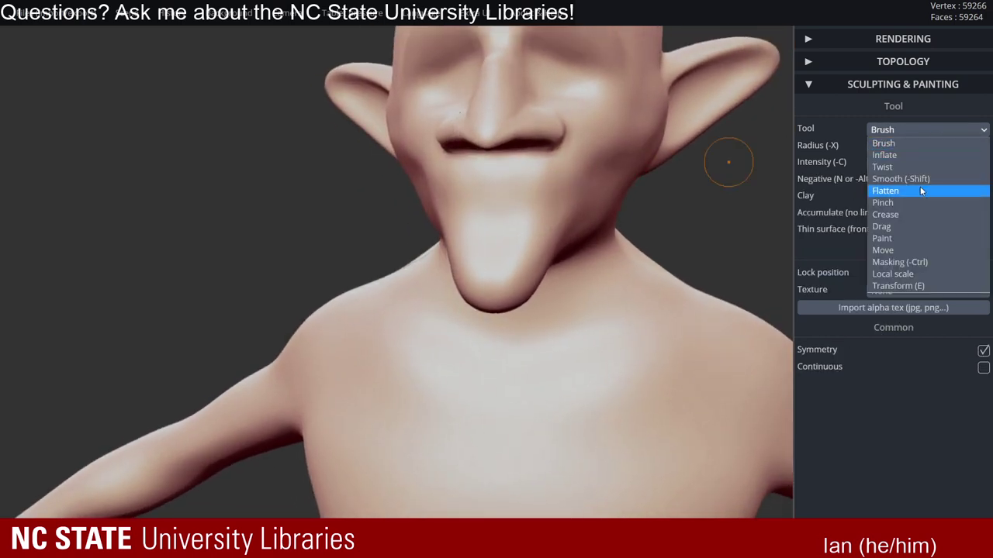
{"action": "left_click", "coordinate": [913, 214]}
{"action": "mouse_move", "coordinate": [488, 203]}
{"action": "right_mouse_down"}
{"action": "mouse_move", "coordinate": [534, 206]}
{"action": "mouse_move", "coordinate": [414, 98]}
{"action": "mouse_move", "coordinate": [569, 178]}
{"action": "mouse_move", "coordinate": [574, 136]}
{"action": "right_mouse_up"}
{"action": "key", "text": "alt"}
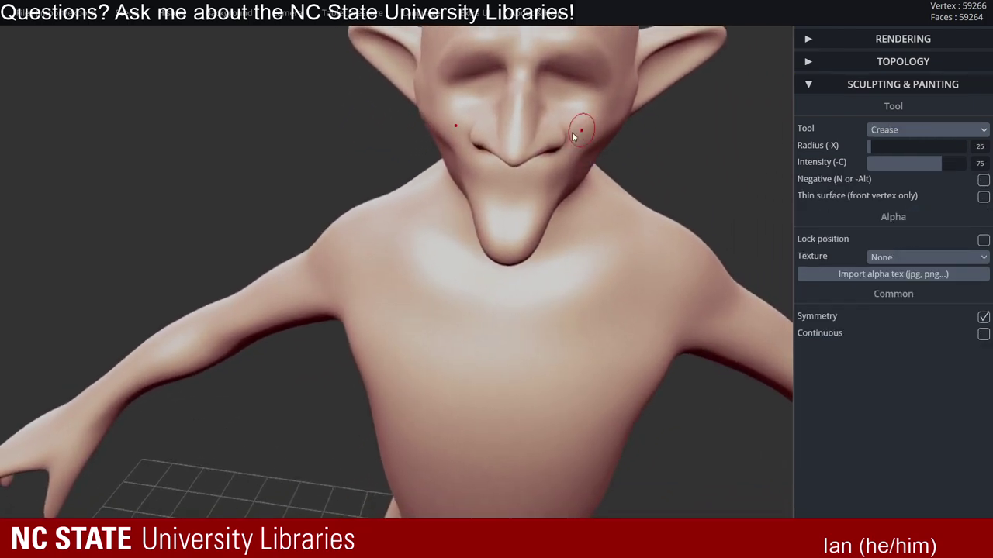
{"action": "mouse_move", "coordinate": [544, 200]}
{"action": "right_mouse_down", "text": "alt"}
{"action": "mouse_move", "coordinate": [545, 170]}
{"action": "mouse_move", "coordinate": [611, 201]}
{"action": "mouse_move", "coordinate": [569, 197]}
{"action": "right_mouse_up", "text": "alt"}
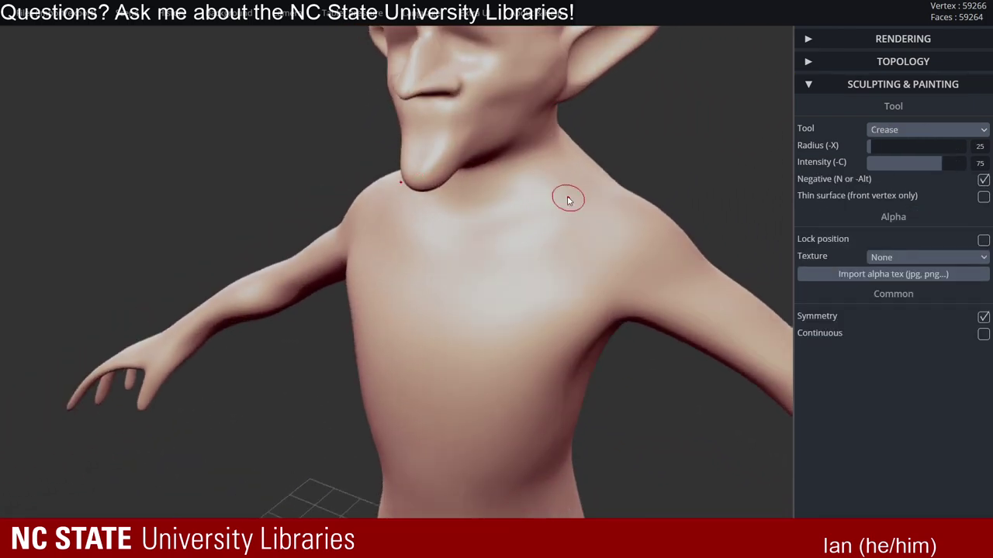
- Try negative Crease strokes on the upper chest and across the area below the nose, and undo them
{"action": "mouse_move", "coordinate": [572, 192]}
{"action": "left_mouse_down"}
{"action": "mouse_move", "coordinate": [545, 247]}
{"action": "mouse_move", "coordinate": [509, 272]}
{"action": "mouse_move", "coordinate": [587, 212]}
{"action": "left_mouse_up"}
{"action": "key", "text": "ctrl+z"}
{"action": "key", "text": "ctrl+z"}
{"action": "mouse_move", "coordinate": [339, 128]}
{"action": "right_mouse_down", "text": "alt"}
{"action": "mouse_move", "coordinate": [427, 258]}
{"action": "mouse_move", "coordinate": [351, 265]}
{"action": "mouse_move", "coordinate": [461, 279]}
{"action": "mouse_move", "coordinate": [392, 203]}
{"action": "mouse_move", "coordinate": [357, 215]}
{"action": "mouse_move", "coordinate": [408, 221]}
{"action": "mouse_move", "coordinate": [408, 208]}
{"action": "mouse_move", "coordinate": [442, 177]}
{"action": "mouse_move", "coordinate": [432, 200]}
{"action": "mouse_move", "coordinate": [420, 199]}
{"action": "mouse_move", "coordinate": [456, 215]}
{"action": "right_mouse_up", "text": "alt"}
{"action": "mouse_move", "coordinate": [391, 148]}
{"action": "right_mouse_down"}
{"action": "mouse_move", "coordinate": [447, 189]}
{"action": "mouse_move", "coordinate": [410, 216]}
{"action": "right_mouse_up"}
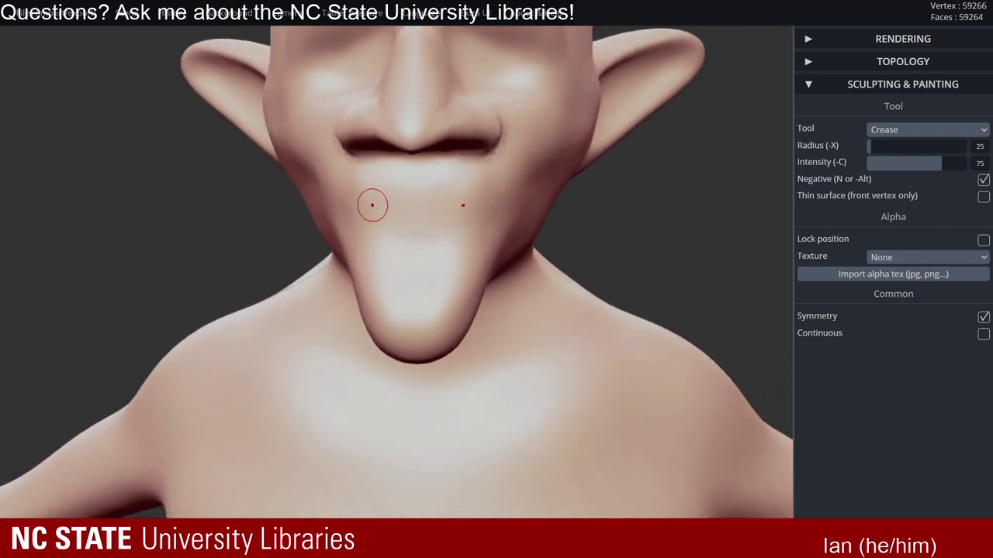
{"action": "key", "text": "ctrl"}
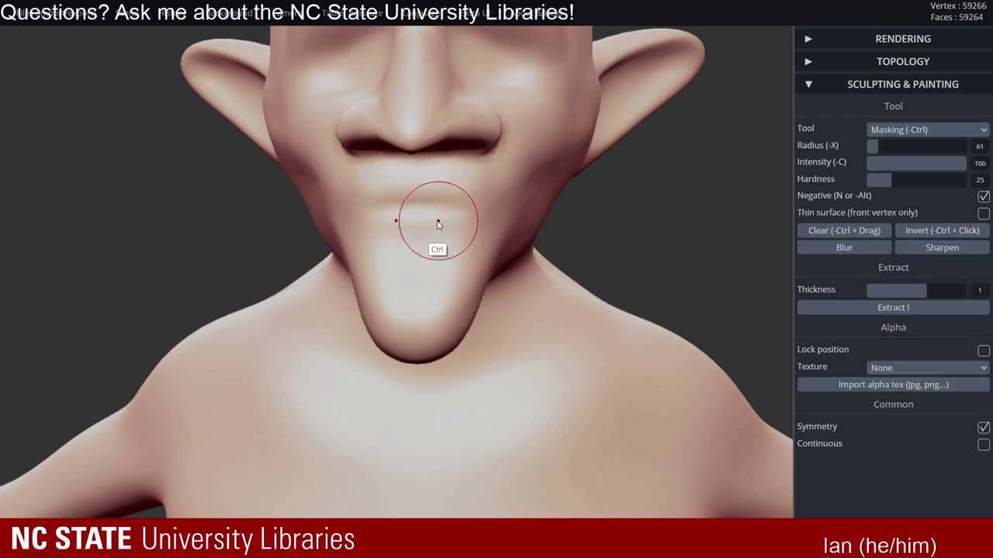
- Raise the figure's multiresolution level to 5
{"action": "left_click", "coordinate": [890, 63]}
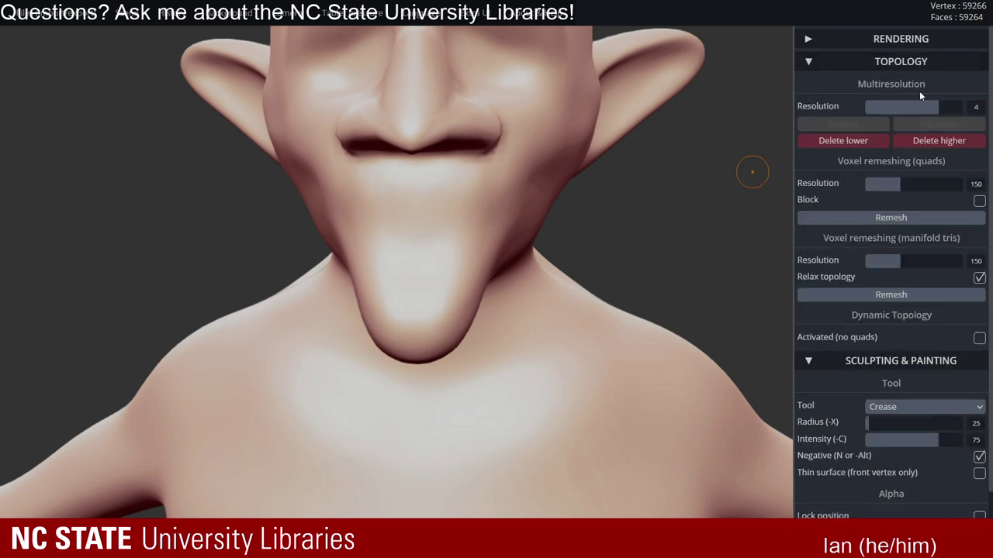
{"action": "left_click", "coordinate": [951, 105]}
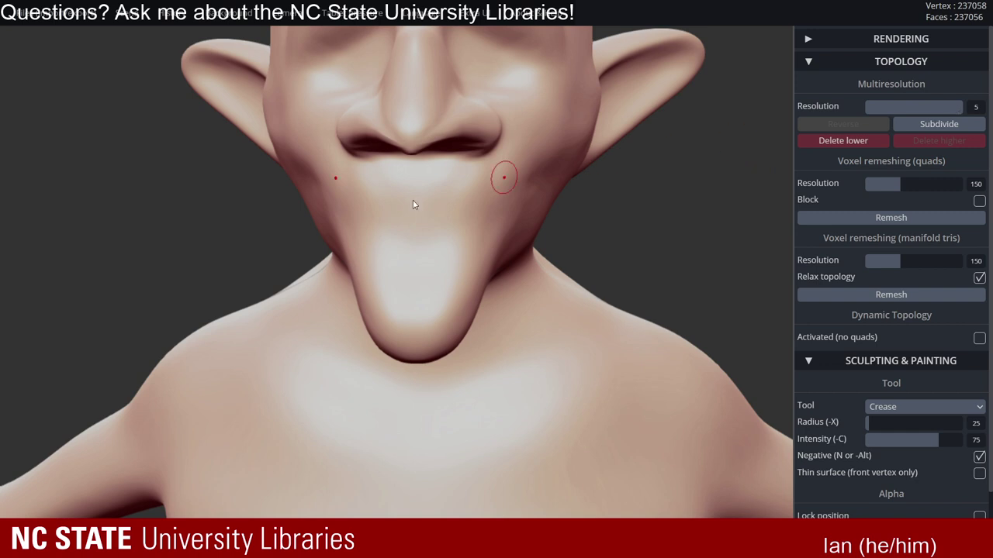
{"action": "mouse_move", "coordinate": [413, 204]}
{"action": "right_mouse_down"}
{"action": "mouse_move", "coordinate": [314, 199]}
{"action": "mouse_move", "coordinate": [344, 204]}
{"action": "mouse_move", "coordinate": [366, 224]}
{"action": "right_mouse_up"}
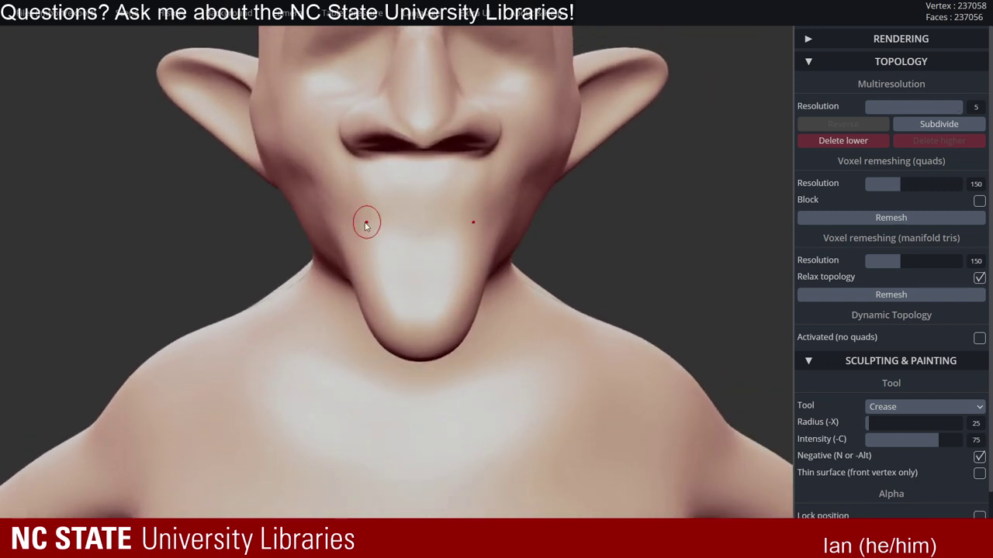
{"action": "mouse_move", "coordinate": [470, 229]}
{"action": "right_mouse_down"}
{"action": "mouse_move", "coordinate": [366, 237]}
{"action": "mouse_move", "coordinate": [373, 229]}
{"action": "mouse_move", "coordinate": [421, 264]}
{"action": "mouse_move", "coordinate": [432, 242]}
{"action": "mouse_move", "coordinate": [394, 266]}
{"action": "mouse_move", "coordinate": [414, 258]}
{"action": "mouse_move", "coordinate": [246, 266]}
{"action": "mouse_move", "coordinate": [468, 253]}
{"action": "mouse_move", "coordinate": [350, 259]}
{"action": "mouse_move", "coordinate": [455, 268]}
{"action": "mouse_move", "coordinate": [408, 248]}
{"action": "mouse_move", "coordinate": [439, 259]}
{"action": "mouse_move", "coordinate": [776, 91]}
{"action": "right_mouse_up"}
- Try carving a horizontal mouth line below the nose with negative Crease at intensity 75, and undo the strokes
{"action": "key", "text": "alt"}
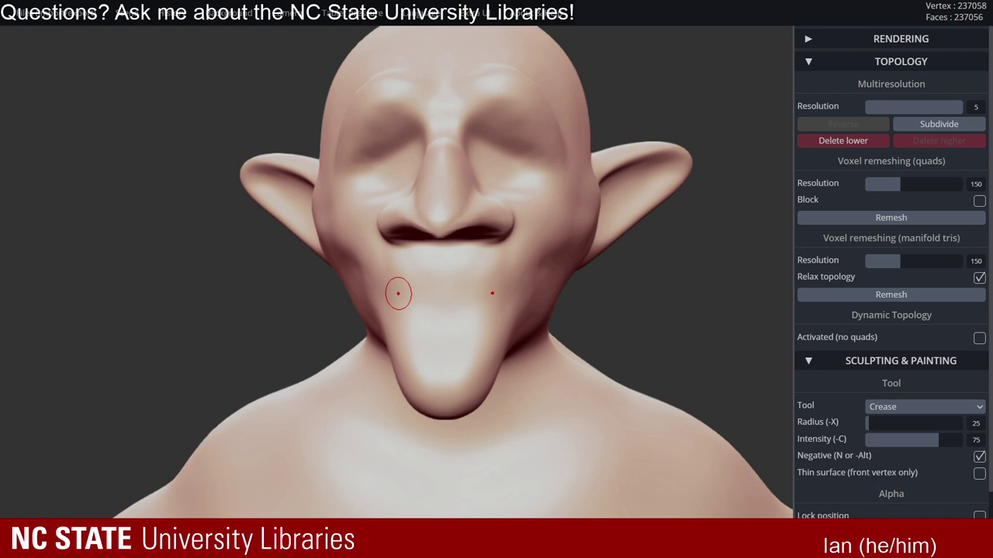
{"action": "left_click_drag", "start_coordinate": [398, 293], "coordinate": [448, 289]}
{"action": "right_click_drag", "start_coordinate": [490, 310], "coordinate": [383, 285]}
{"action": "left_click_drag", "start_coordinate": [387, 273], "coordinate": [431, 274]}
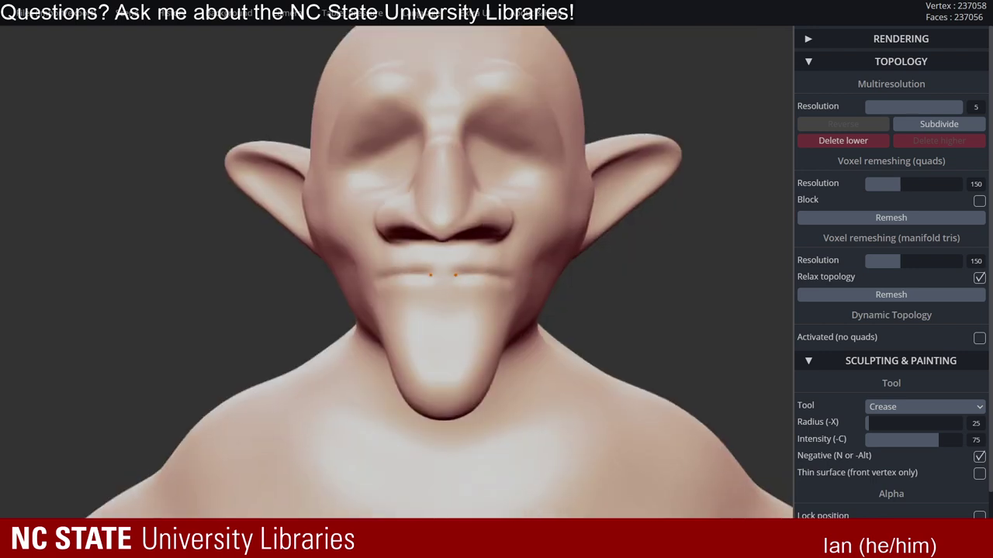
{"action": "right_click_drag", "start_coordinate": [554, 310], "coordinate": [383, 335]}
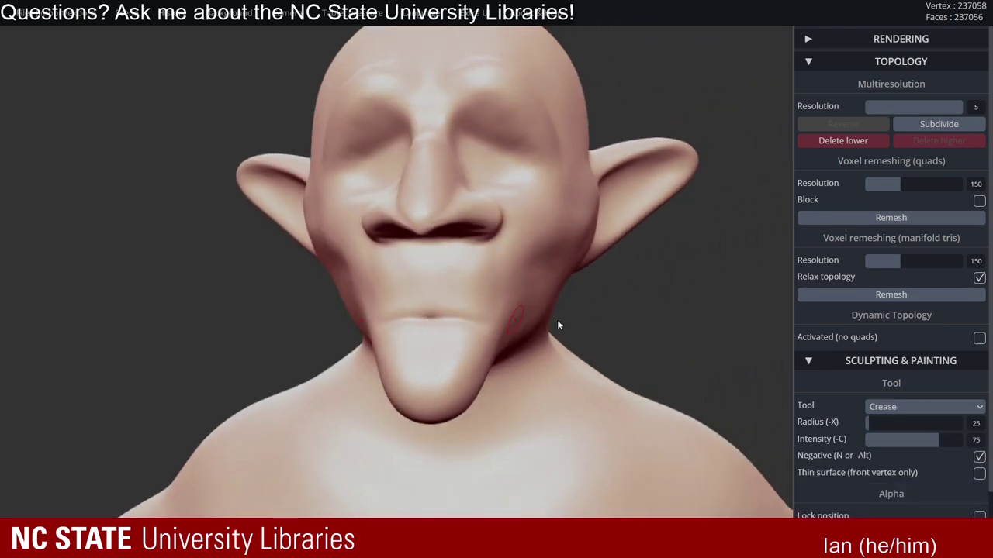
{"action": "right_click_drag", "start_coordinate": [556, 325], "coordinate": [539, 314]}
{"action": "key", "text": "ctrl"}
{"action": "key", "text": "ctrl"}
{"action": "key", "text": "x"}
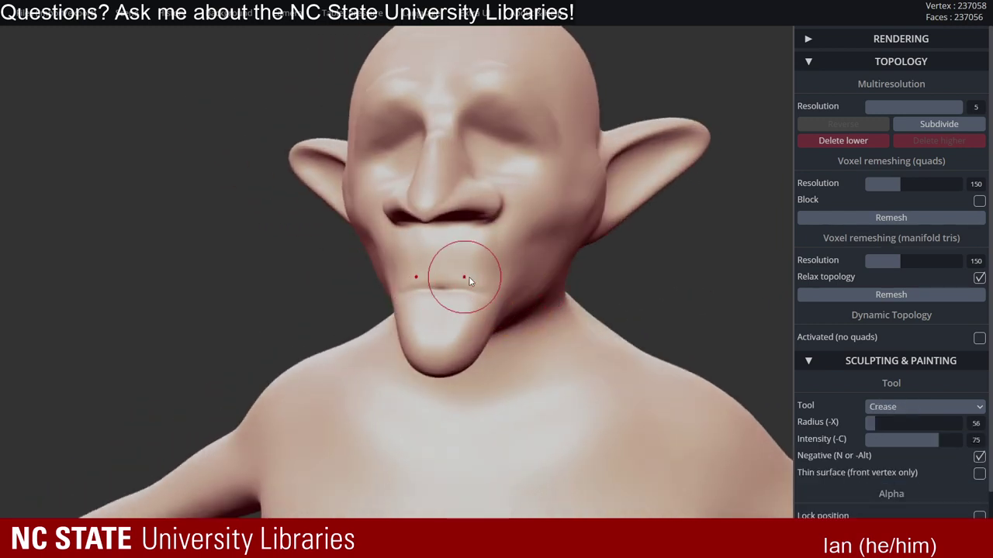
{"action": "key", "text": "ctrl+z"}
- Try a broader mouth crease at radius 56 and intensity 75, and undo it
{"action": "right_click_drag", "start_coordinate": [448, 289], "coordinate": [392, 286]}
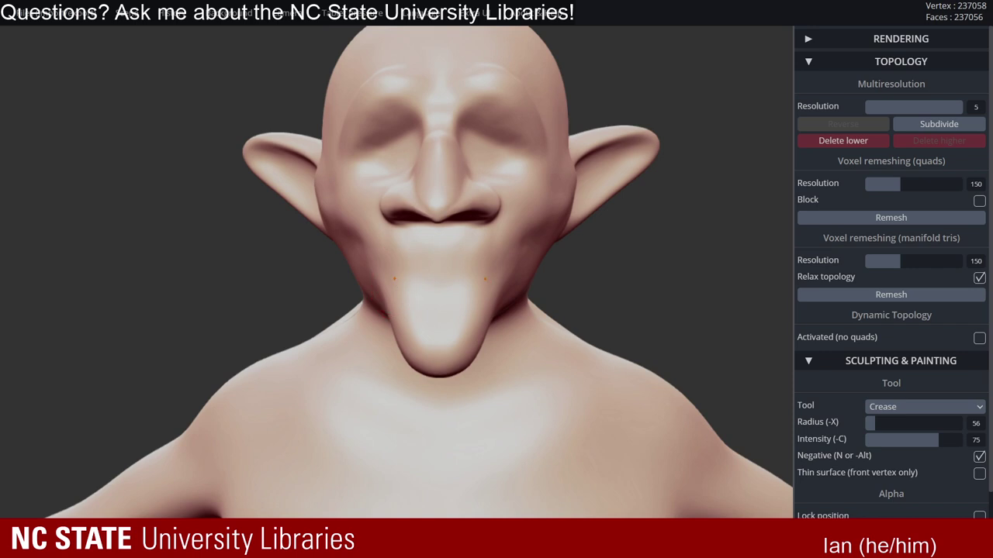
{"action": "left_click_drag", "start_coordinate": [394, 278], "coordinate": [445, 275]}
{"action": "key", "text": "ctrl+z"}
- Set the Crease intensity to 20 and radius to 19, try a softer mouth line below the nose, and undo it
{"action": "left_click", "coordinate": [870, 69]}
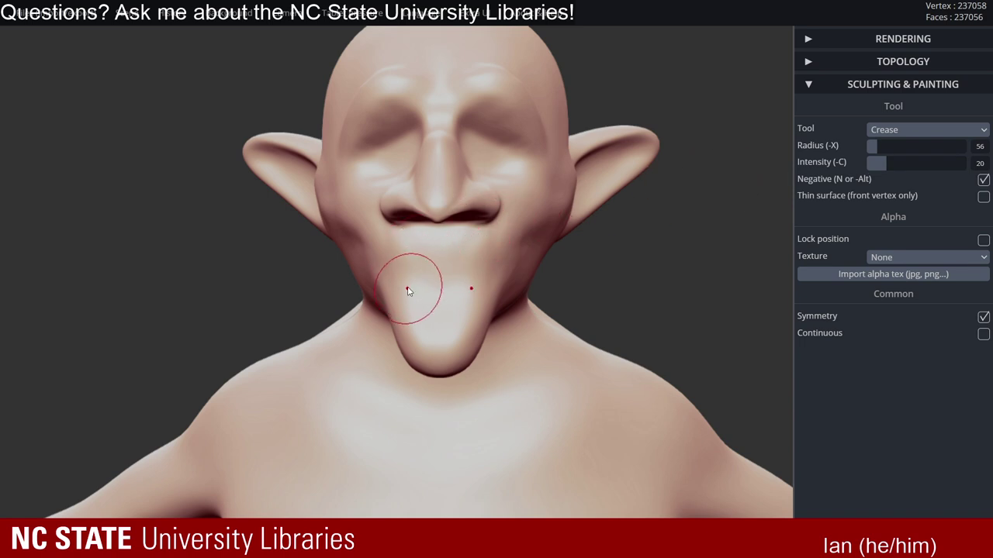
{"action": "key", "text": "ctrl"}
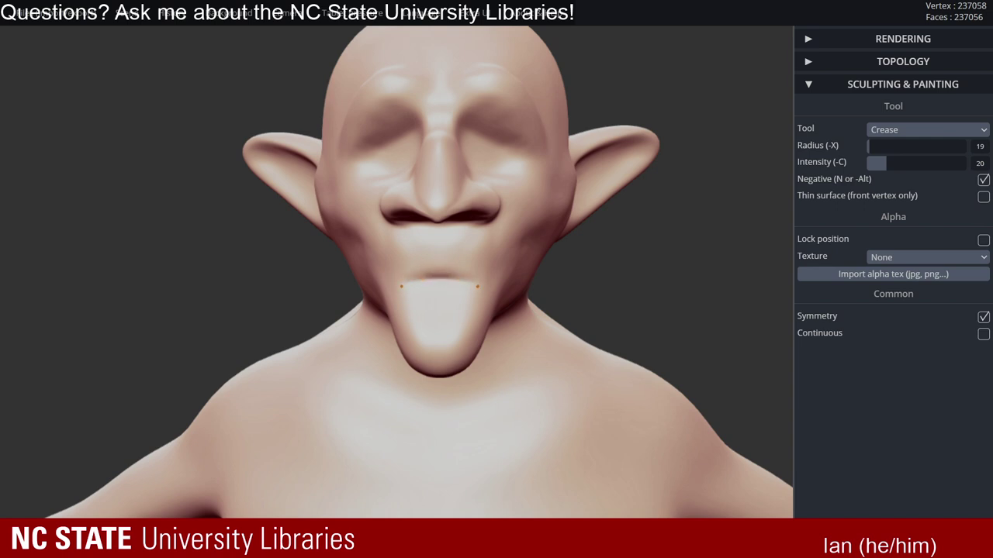
{"action": "mouse_move", "coordinate": [445, 312]}
{"action": "right_mouse_down"}
{"action": "mouse_move", "coordinate": [351, 318]}
{"action": "mouse_move", "coordinate": [427, 324]}
{"action": "mouse_move", "coordinate": [434, 299]}
{"action": "mouse_move", "coordinate": [373, 285]}
{"action": "mouse_move", "coordinate": [312, 302]}
{"action": "mouse_move", "coordinate": [528, 290]}
{"action": "mouse_move", "coordinate": [450, 308]}
{"action": "mouse_move", "coordinate": [394, 307]}
{"action": "mouse_move", "coordinate": [485, 255]}
{"action": "mouse_move", "coordinate": [433, 239]}
{"action": "right_mouse_up"}
{"action": "key", "text": "super"}
{"action": "key", "text": "super"}
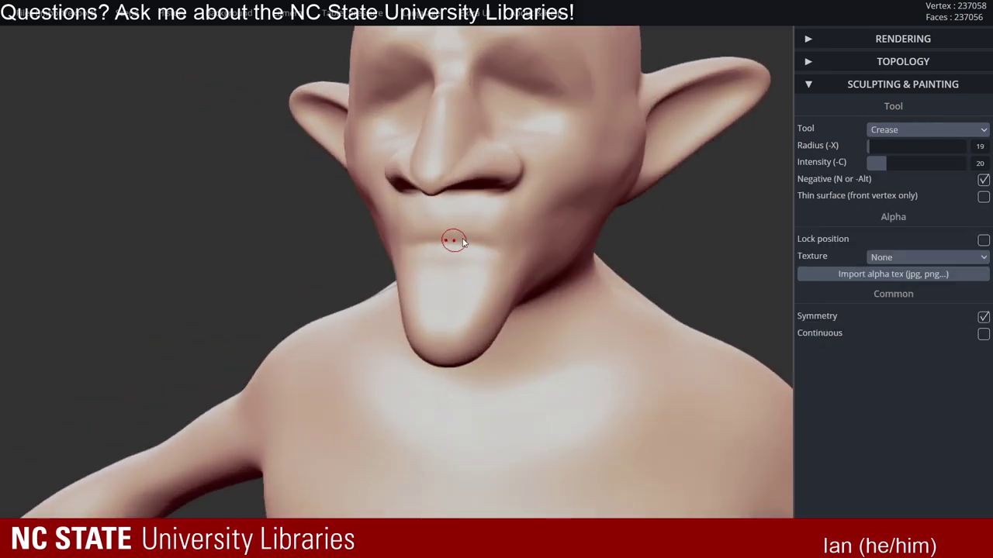
{"action": "key", "text": "ctrl+z"}
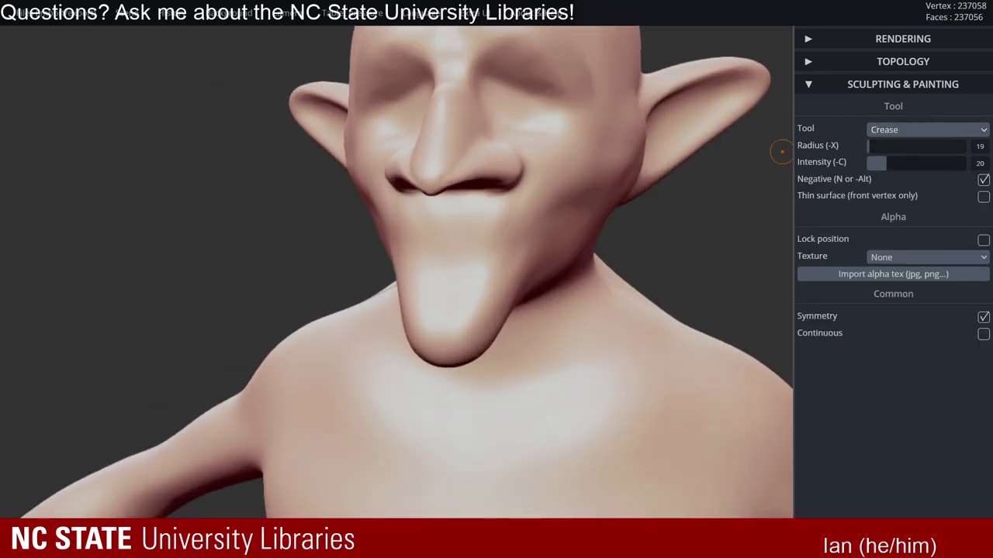
- Carve the mouth line between nose and chin with negative Crease at radius 19 and intensity 63
{"action": "right_click_drag", "start_coordinate": [732, 183], "coordinate": [489, 303]}
{"action": "key", "text": "ctrl"}
{"action": "key", "text": "ctrl"}
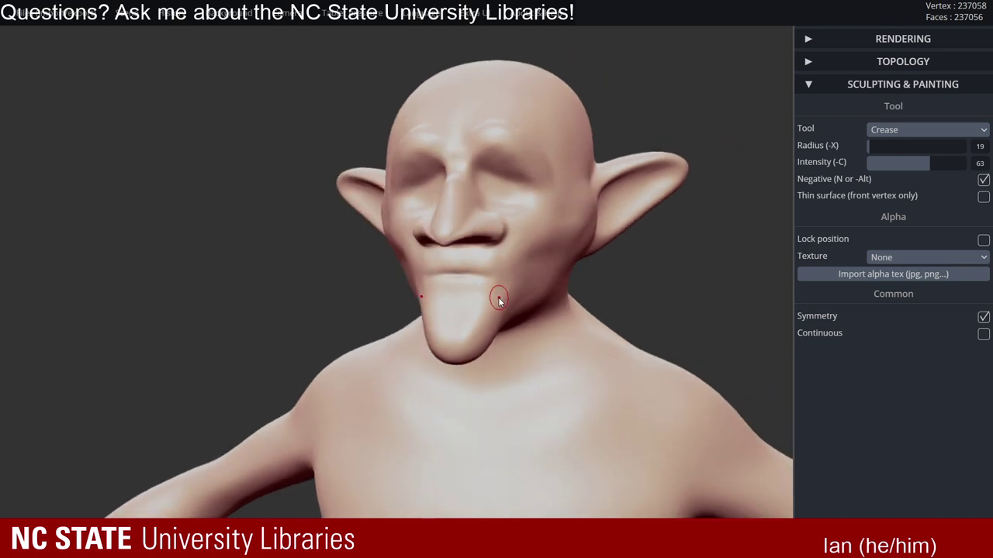
{"action": "right_click_drag", "start_coordinate": [491, 302], "coordinate": [462, 284]}
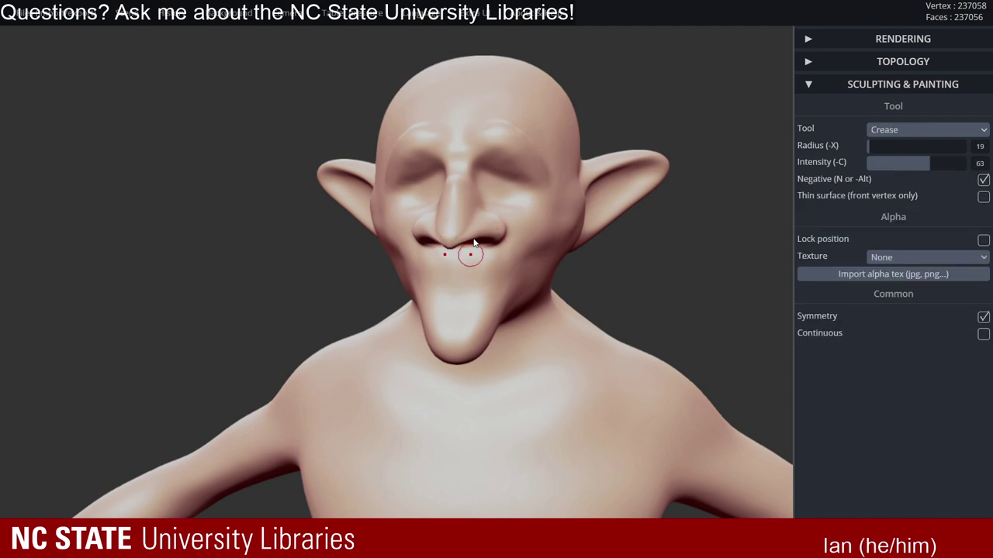
{"action": "right_click_drag", "start_coordinate": [422, 282], "coordinate": [318, 293]}
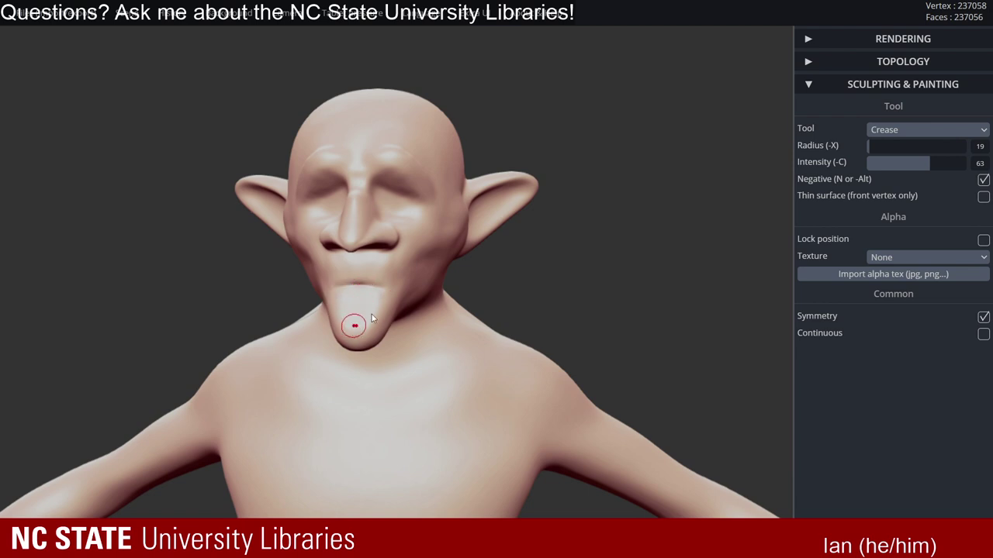
{"action": "right_click_drag", "start_coordinate": [371, 314], "coordinate": [359, 289]}
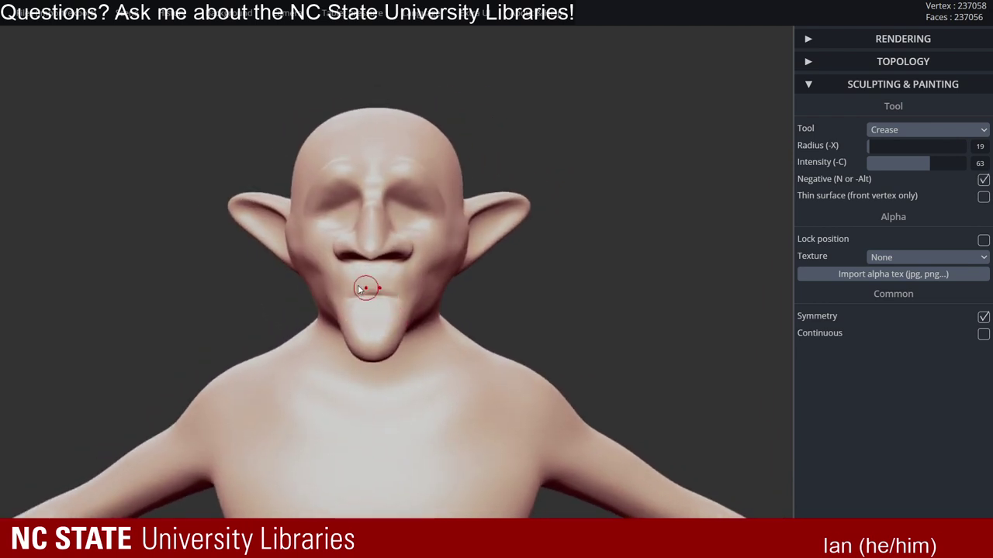
{"action": "scroll", "coordinate": [425, 289], "scroll_direction": "up", "scroll_amount": 1}
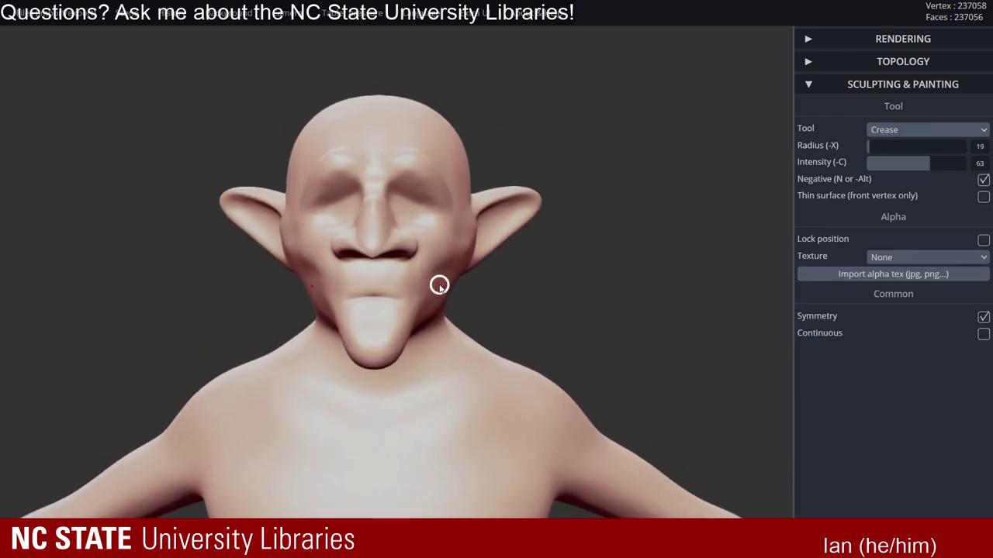
- Rework the mouth line between nose and chin with negative Crease at radius 19 and intensity 63, undoing unwanted strokes
{"action": "right_click_drag", "start_coordinate": [439, 285], "coordinate": [372, 230]}
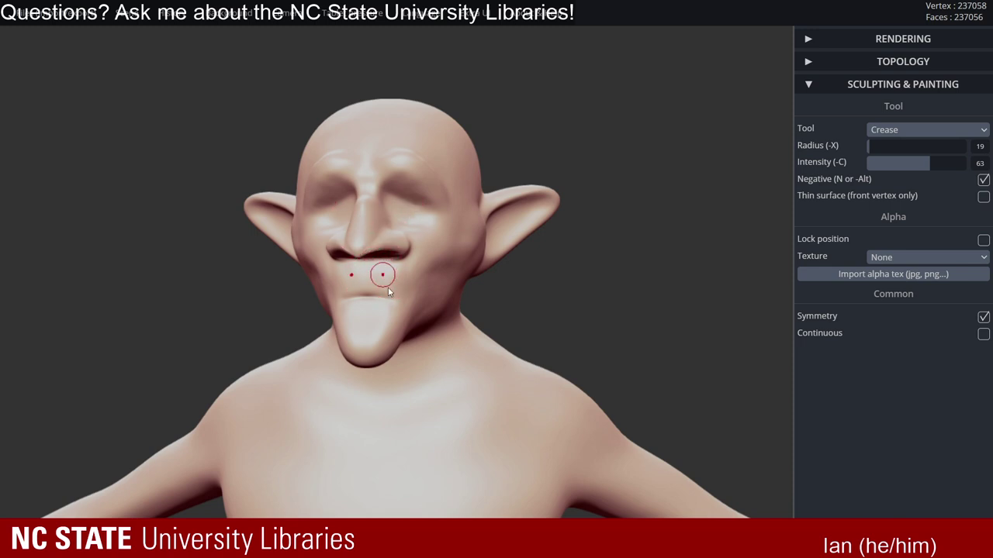
{"action": "right_click_drag", "start_coordinate": [393, 308], "coordinate": [346, 289]}
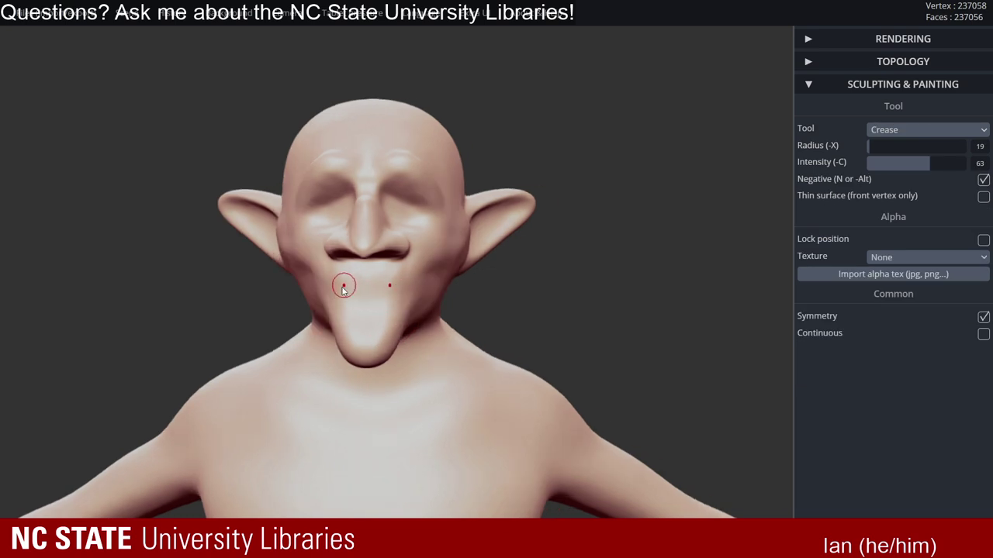
{"action": "mouse_move", "coordinate": [393, 311]}
{"action": "right_mouse_down"}
{"action": "mouse_move", "coordinate": [341, 321]}
{"action": "mouse_move", "coordinate": [452, 312]}
{"action": "mouse_move", "coordinate": [386, 321]}
{"action": "right_mouse_up"}
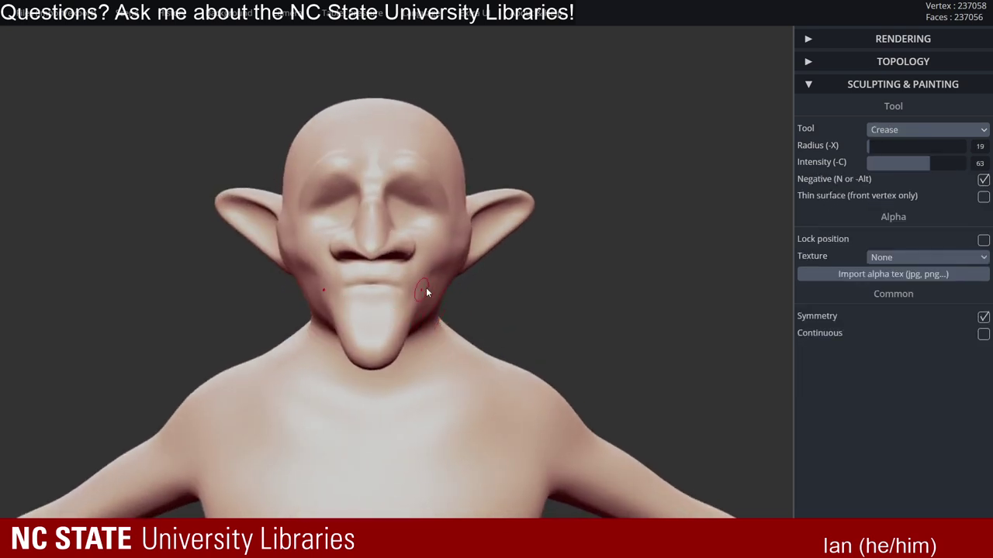
{"action": "right_click_drag", "start_coordinate": [427, 292], "coordinate": [439, 311]}
{"action": "key", "text": "ctrl+z"}
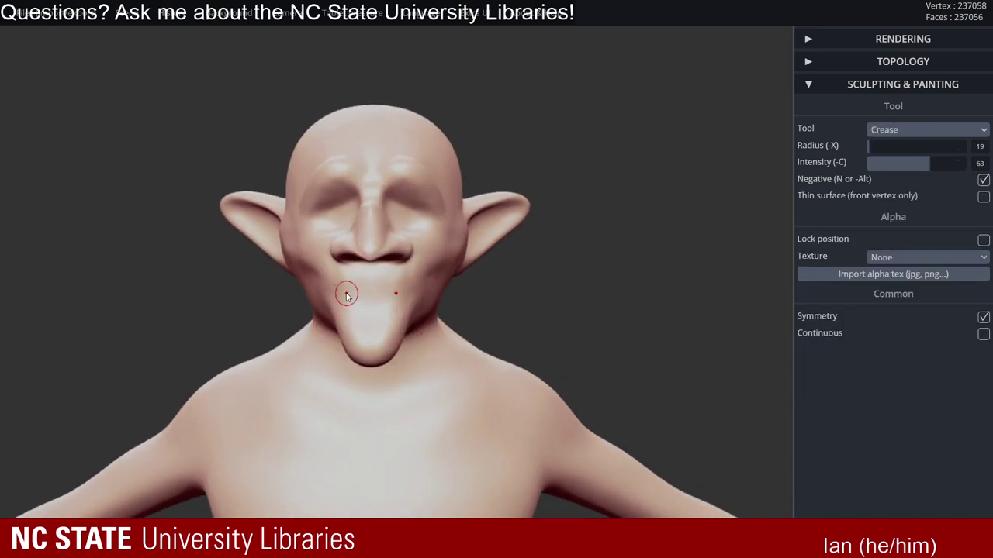
{"action": "mouse_move", "coordinate": [432, 305]}
{"action": "right_mouse_down"}
{"action": "mouse_move", "coordinate": [276, 314]}
{"action": "mouse_move", "coordinate": [253, 303]}
{"action": "mouse_move", "coordinate": [438, 291]}
{"action": "right_mouse_up"}
{"action": "key", "text": "alt"}
{"action": "right_click_drag", "start_coordinate": [446, 287], "coordinate": [391, 252], "text": "ctrl"}
{"action": "right_click_drag", "start_coordinate": [473, 273], "coordinate": [415, 269], "text": "ctrl"}
{"action": "right_click_drag", "start_coordinate": [415, 270], "coordinate": [392, 240], "text": "alt"}
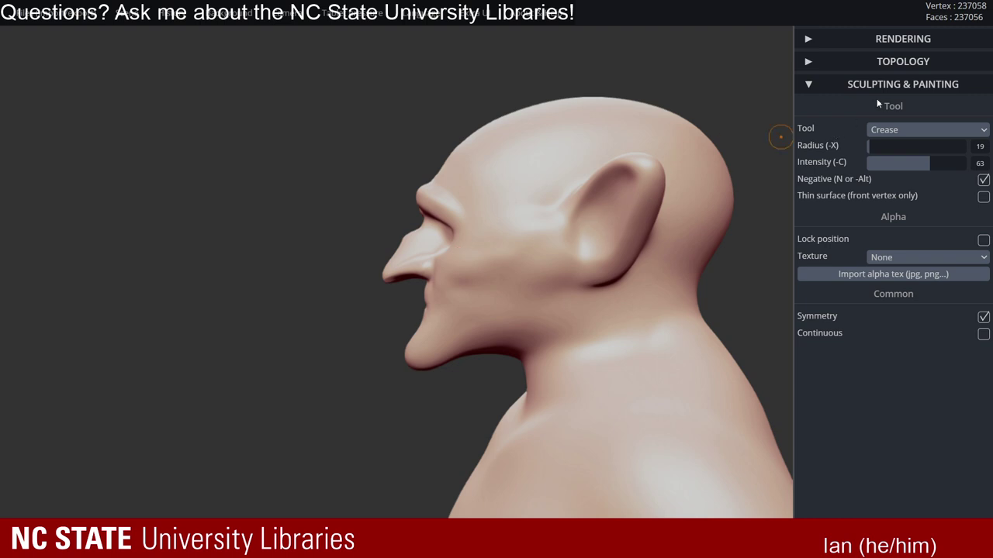
- Switch the sculpting tool to Move and lower the multiresolution level to 3
{"action": "left_click", "coordinate": [895, 89]}
{"action": "left_click", "coordinate": [893, 87]}
{"action": "left_click", "coordinate": [906, 131]}
{"action": "left_click", "coordinate": [899, 143]}
{"action": "left_click", "coordinate": [900, 132]}
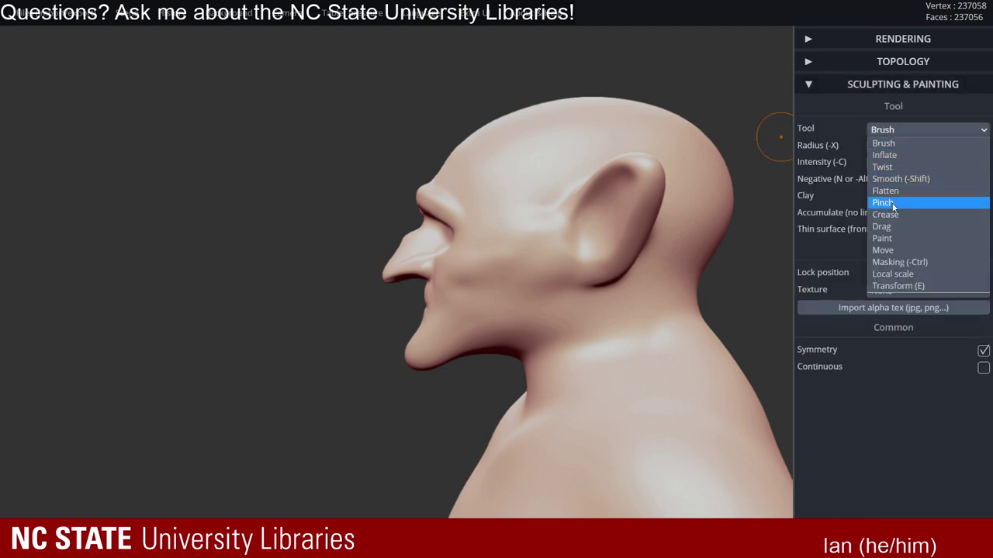
{"action": "left_click", "coordinate": [892, 250]}
{"action": "right_click_drag", "start_coordinate": [783, 242], "coordinate": [659, 223]}
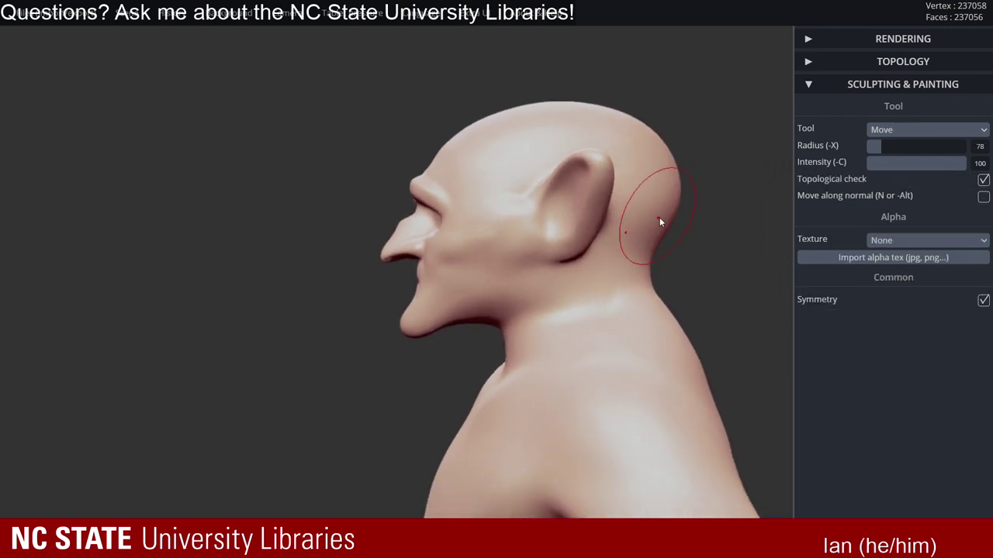
{"action": "left_click", "coordinate": [912, 62]}
{"action": "left_click", "coordinate": [920, 106]}
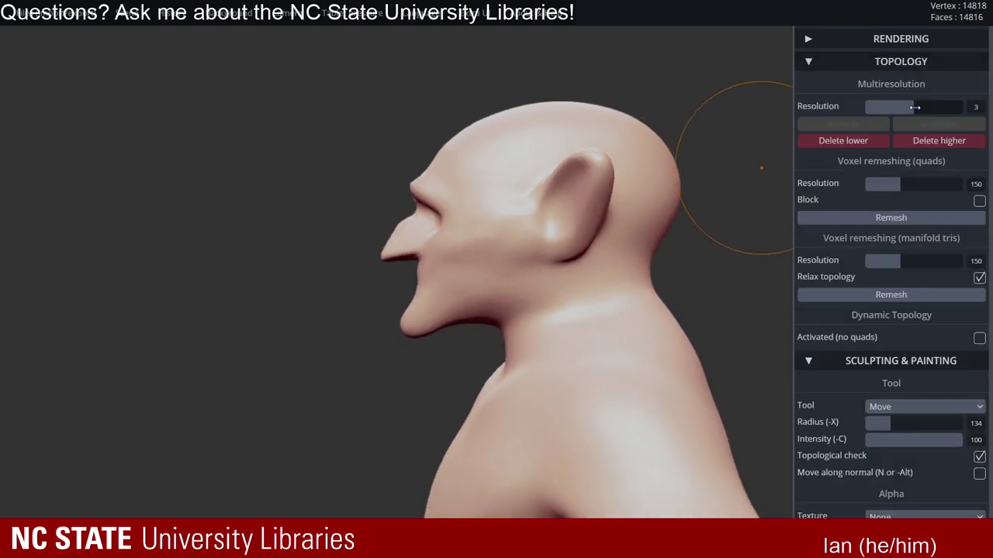
- Reshape the forehead and crown of the head in profile with Move at radius 174
{"action": "left_click_drag", "start_coordinate": [682, 215], "coordinate": [651, 189], "text": "alt"}
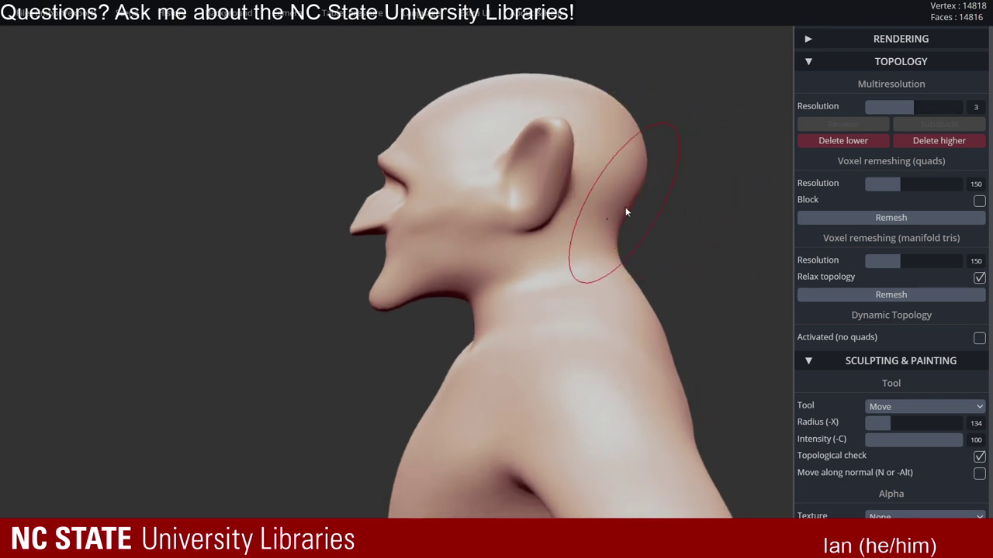
{"action": "left_click_drag", "start_coordinate": [648, 171], "coordinate": [579, 219], "text": "alt"}
{"action": "key", "text": "x"}
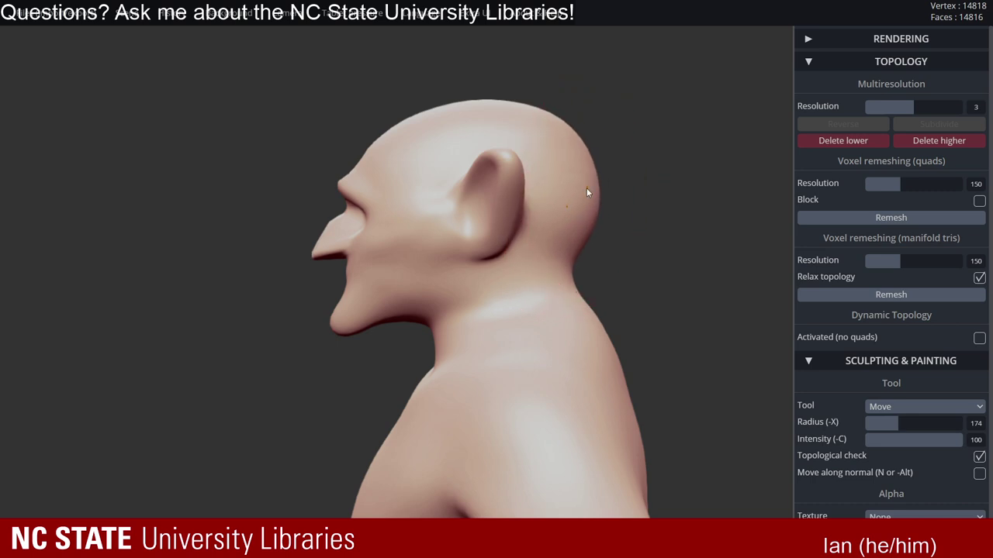
{"action": "left_click_drag", "start_coordinate": [454, 115], "coordinate": [452, 109]}
{"action": "left_click_drag", "start_coordinate": [390, 132], "coordinate": [392, 125]}
{"action": "mouse_move", "coordinate": [536, 114]}
{"action": "left_mouse_down"}
{"action": "mouse_move", "coordinate": [539, 106]}
{"action": "mouse_move", "coordinate": [490, 100]}
{"action": "left_mouse_up"}
{"action": "mouse_move", "coordinate": [420, 118]}
{"action": "right_mouse_down"}
{"action": "mouse_move", "coordinate": [501, 159]}
{"action": "mouse_move", "coordinate": [592, 168]}
{"action": "mouse_move", "coordinate": [381, 190]}
{"action": "mouse_move", "coordinate": [431, 206]}
{"action": "right_mouse_up"}
{"action": "key", "text": "ctrl"}
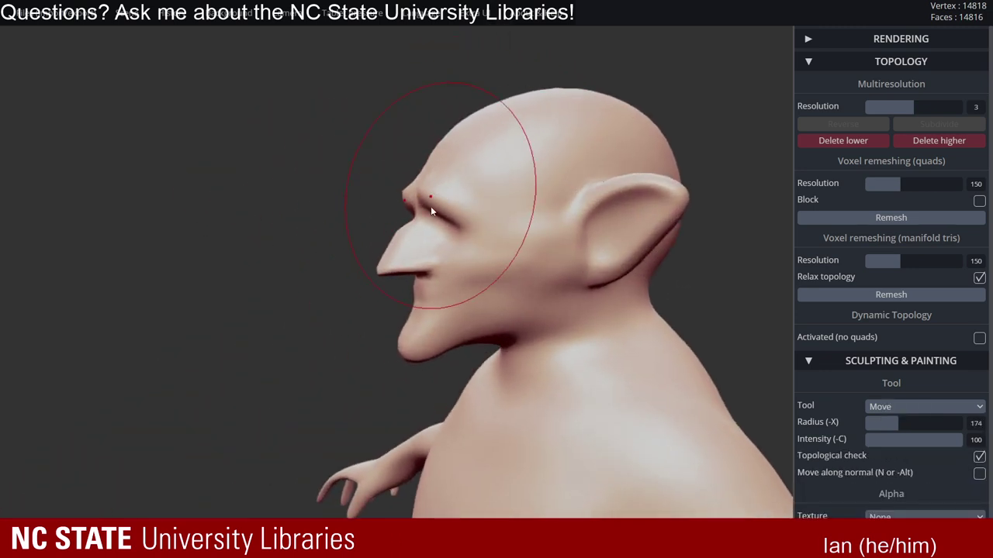
- Lower the multiresolution level to 1 and stretch the head front to back with Move at a radius of about 338
{"action": "key", "text": "x"}
{"action": "right_click_drag", "start_coordinate": [495, 216], "coordinate": [432, 225]}
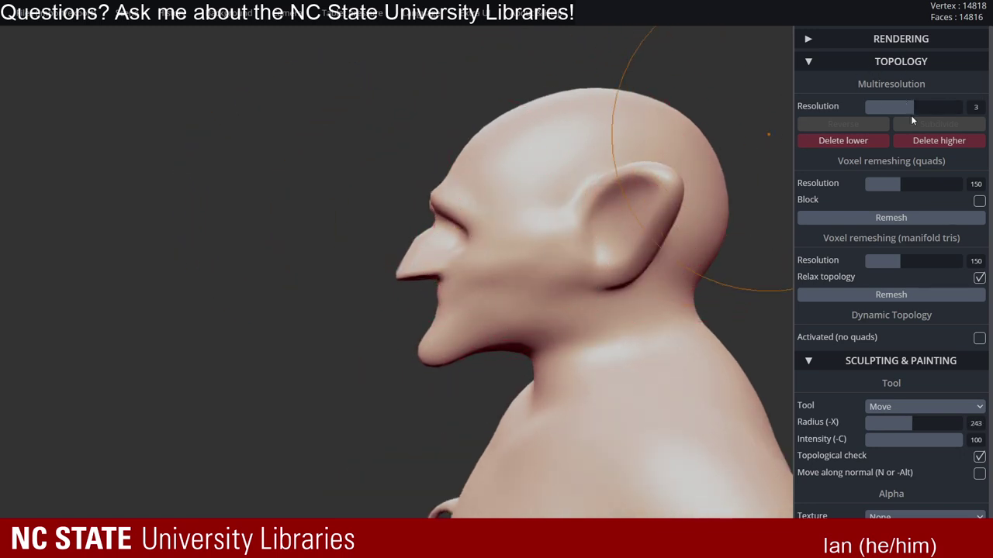
{"action": "left_click_drag", "start_coordinate": [899, 108], "coordinate": [875, 113]}
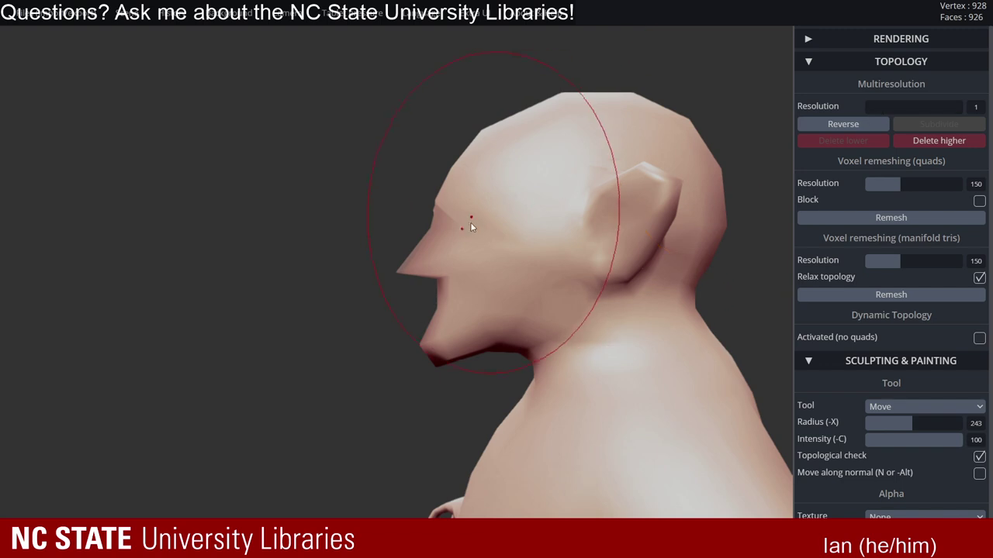
{"action": "key", "text": "x"}
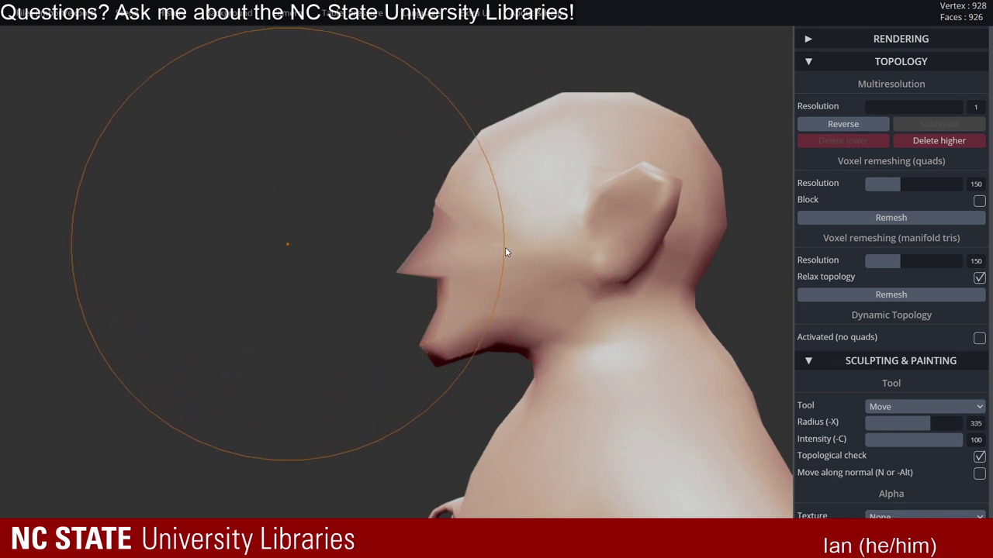
{"action": "left_click_drag", "start_coordinate": [412, 252], "coordinate": [219, 257]}
{"action": "mouse_move", "coordinate": [321, 323]}
{"action": "right_mouse_down", "text": "alt"}
{"action": "mouse_move", "coordinate": [539, 267]}
{"action": "mouse_move", "coordinate": [497, 268]}
{"action": "right_mouse_up", "text": "alt"}
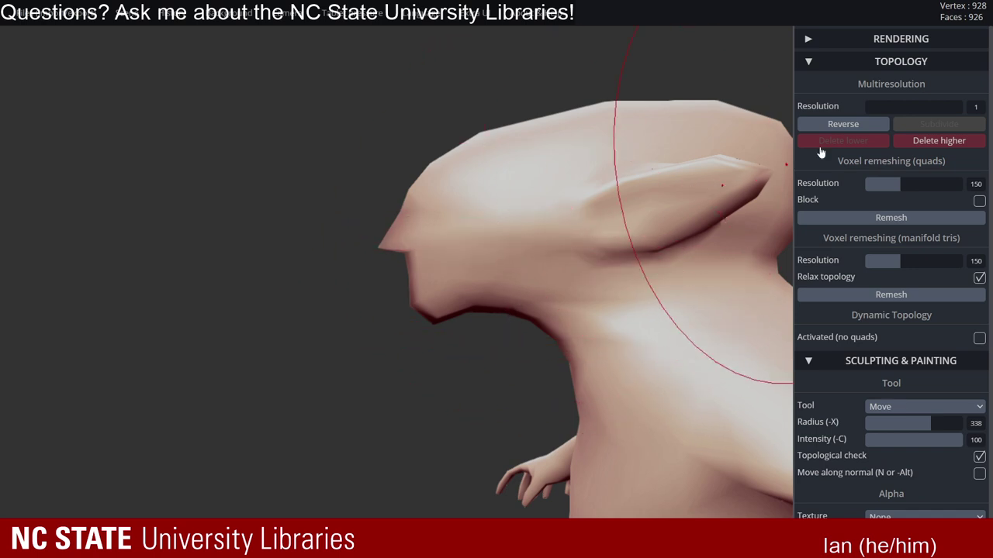
- Raise the multiresolution level to 5 to check the stretched head, and undo the most recent stretching moves
{"action": "left_click", "coordinate": [942, 123]}
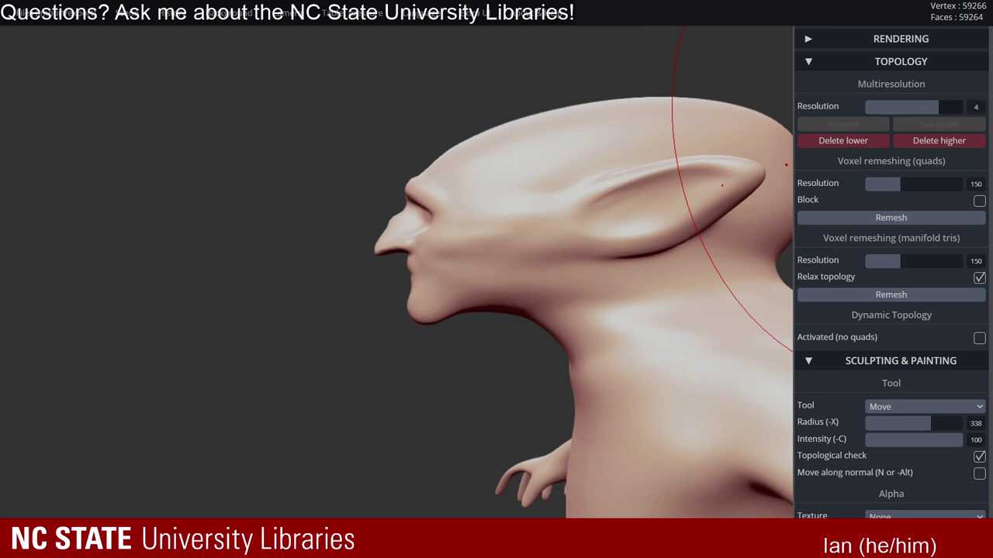
{"action": "left_click_drag", "start_coordinate": [940, 107], "coordinate": [960, 107]}
{"action": "mouse_move", "coordinate": [397, 239]}
{"action": "right_mouse_down"}
{"action": "mouse_move", "coordinate": [507, 249]}
{"action": "mouse_move", "coordinate": [520, 237]}
{"action": "mouse_move", "coordinate": [504, 259]}
{"action": "mouse_move", "coordinate": [603, 266]}
{"action": "mouse_move", "coordinate": [356, 262]}
{"action": "mouse_move", "coordinate": [658, 251]}
{"action": "mouse_move", "coordinate": [126, 257]}
{"action": "mouse_move", "coordinate": [634, 252]}
{"action": "mouse_move", "coordinate": [443, 182]}
{"action": "mouse_move", "coordinate": [360, 290]}
{"action": "mouse_move", "coordinate": [389, 272]}
{"action": "right_mouse_up"}
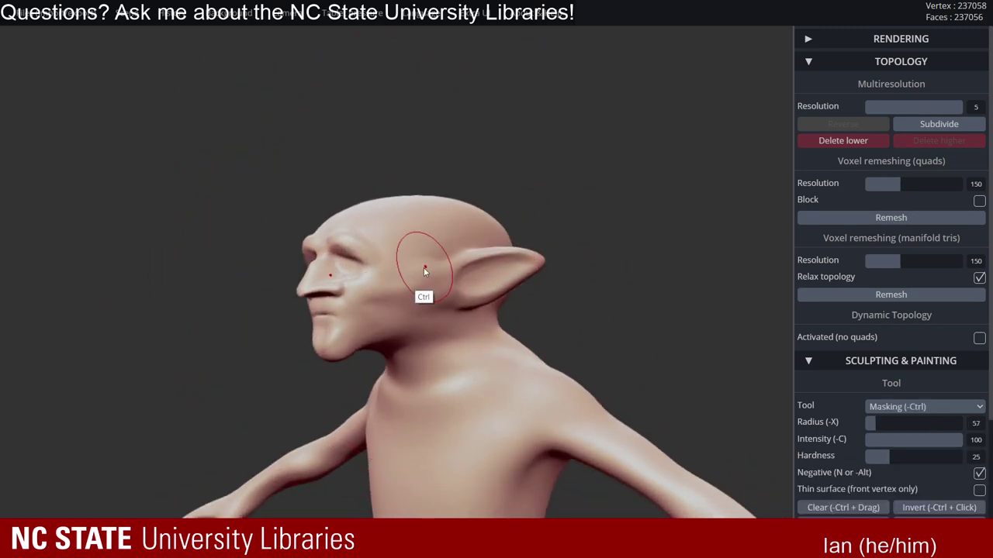
{"action": "key", "text": "ctrl+z"}
{"action": "key", "text": "ctrl+z"}
{"action": "key", "text": "ctrl+z"}
{"action": "key", "text": "ctrl+z"}
{"action": "mouse_move", "coordinate": [451, 269]}
{"action": "right_mouse_down"}
{"action": "mouse_move", "coordinate": [499, 237]}
{"action": "mouse_move", "coordinate": [539, 247]}
{"action": "mouse_move", "coordinate": [552, 221]}
{"action": "mouse_move", "coordinate": [558, 265]}
{"action": "mouse_move", "coordinate": [448, 255]}
{"action": "right_mouse_up"}
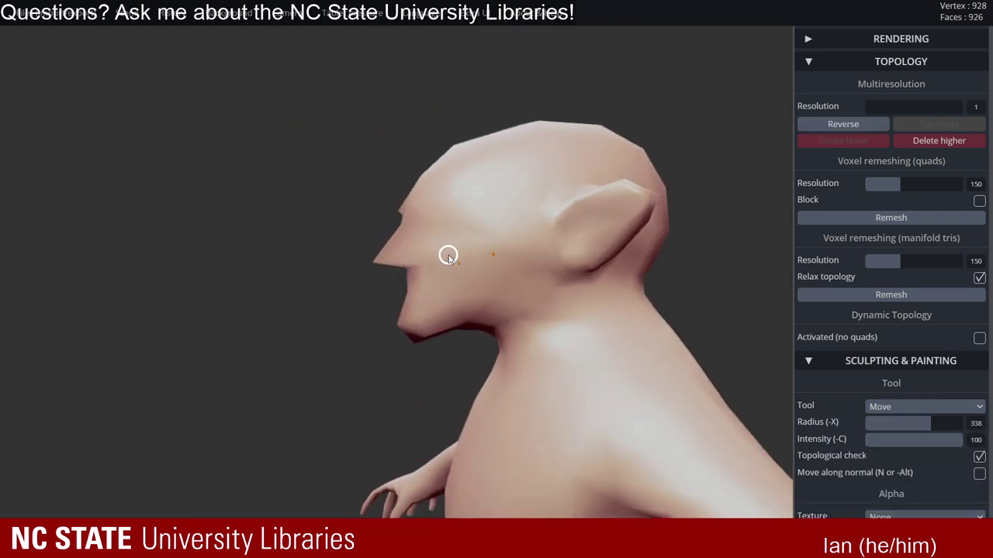
- Set the multiresolution level to 2 and push the face back towards the ears with Move at radius 269
{"action": "left_click", "coordinate": [879, 107]}
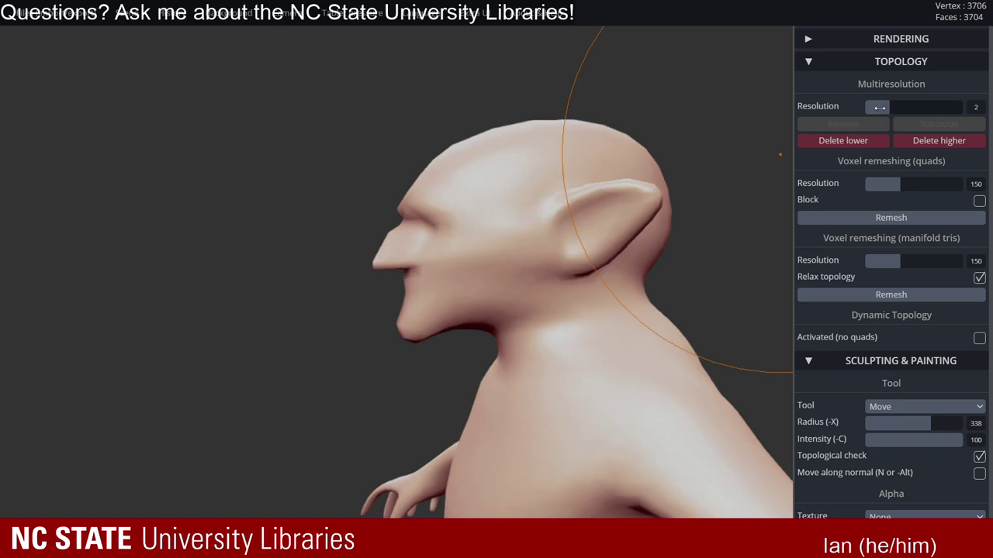
{"action": "key", "text": "x"}
{"action": "key", "text": "x"}
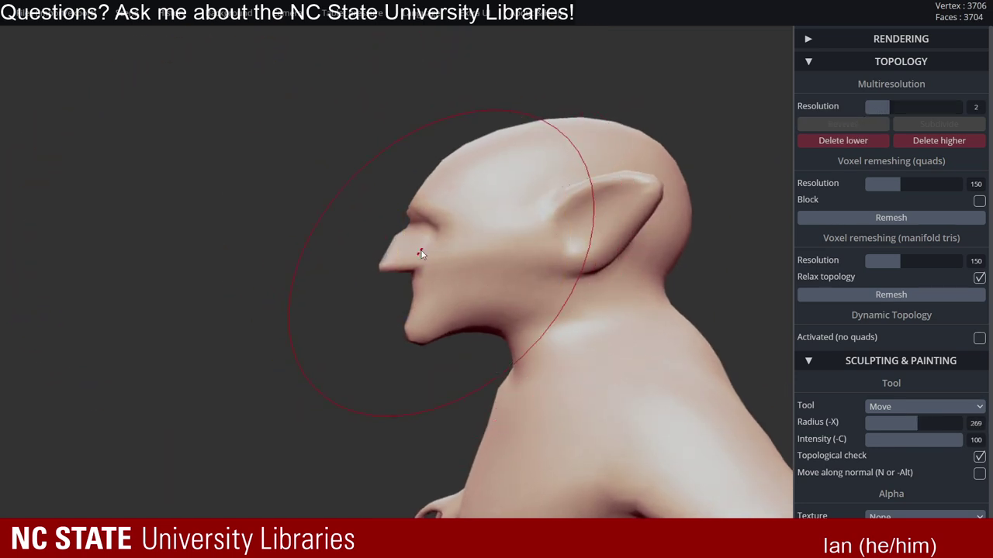
{"action": "left_click_drag", "start_coordinate": [421, 250], "coordinate": [419, 237]}
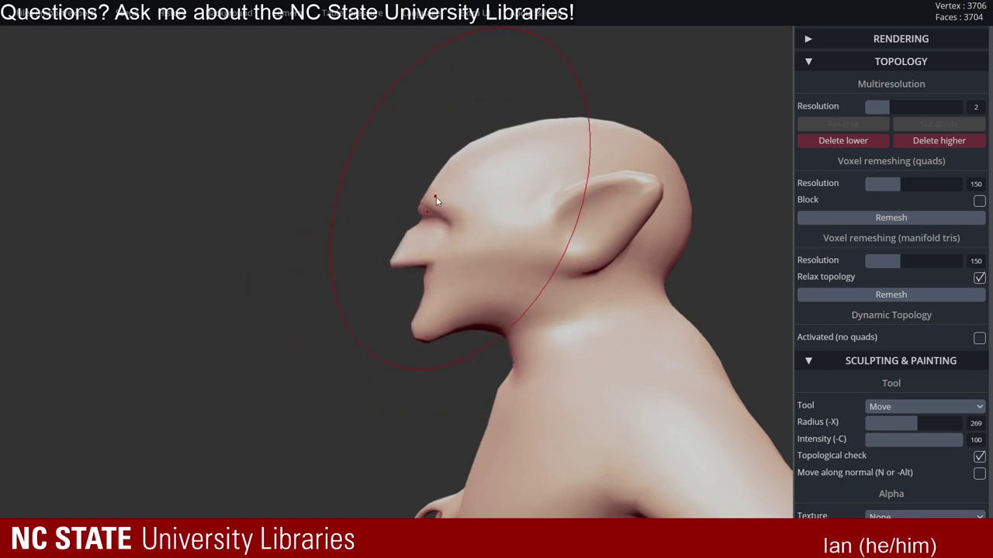
{"action": "mouse_move", "coordinate": [417, 224]}
{"action": "left_mouse_down"}
{"action": "mouse_move", "coordinate": [434, 234]}
{"action": "mouse_move", "coordinate": [423, 231]}
{"action": "mouse_move", "coordinate": [445, 206]}
{"action": "left_mouse_up"}
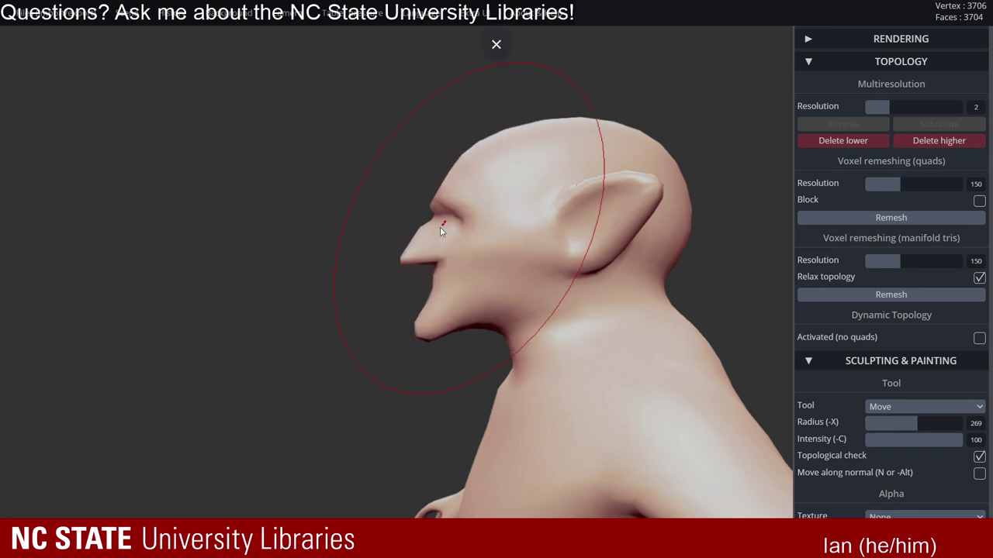
{"action": "left_click_drag", "start_coordinate": [405, 260], "coordinate": [409, 257]}
- Nudge the chin in profile with Move at radius 222, and reduce the radius to 167
{"action": "key", "text": "x"}
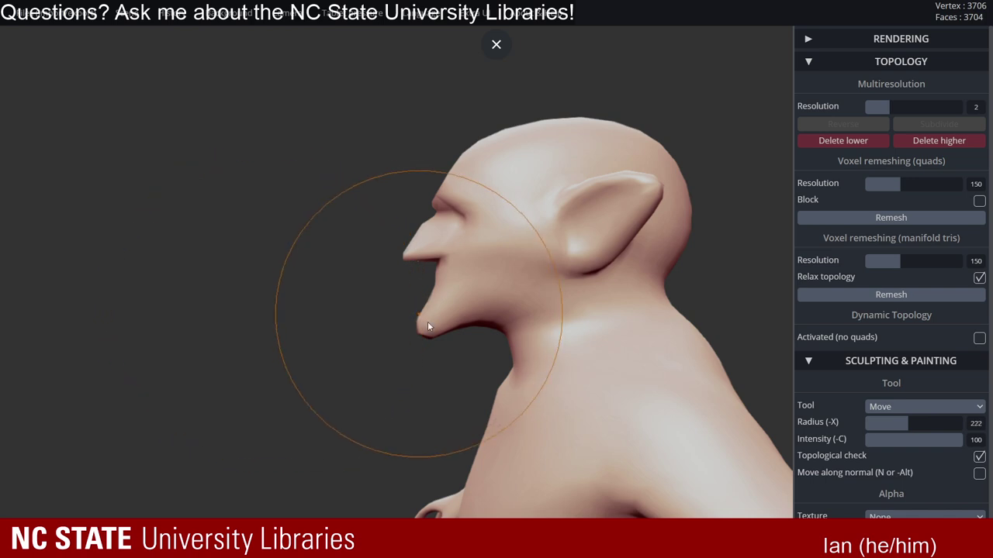
{"action": "left_click_drag", "start_coordinate": [438, 327], "coordinate": [439, 329]}
{"action": "mouse_move", "coordinate": [421, 321]}
{"action": "right_mouse_down"}
{"action": "mouse_move", "coordinate": [538, 299]}
{"action": "mouse_move", "coordinate": [404, 268]}
{"action": "right_mouse_up"}
{"action": "key", "text": "x"}
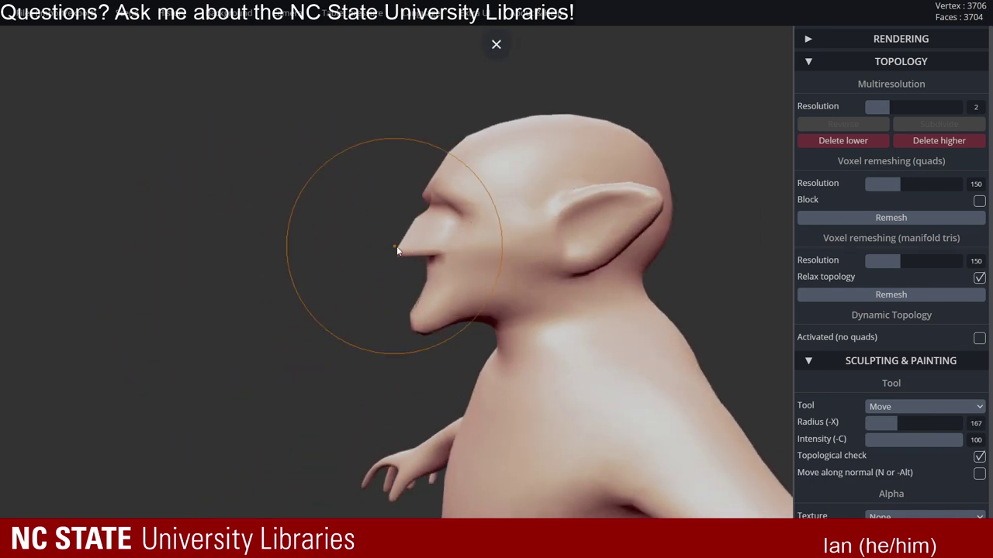
{"action": "mouse_move", "coordinate": [407, 252]}
{"action": "right_mouse_down"}
{"action": "mouse_move", "coordinate": [578, 230]}
{"action": "mouse_move", "coordinate": [605, 248]}
{"action": "mouse_move", "coordinate": [781, 104]}
{"action": "right_mouse_up"}
- Raise the multiresolution level to 5 and examine the reshaped head and body from the front, side and three-quarter views
{"action": "left_click", "coordinate": [940, 106]}
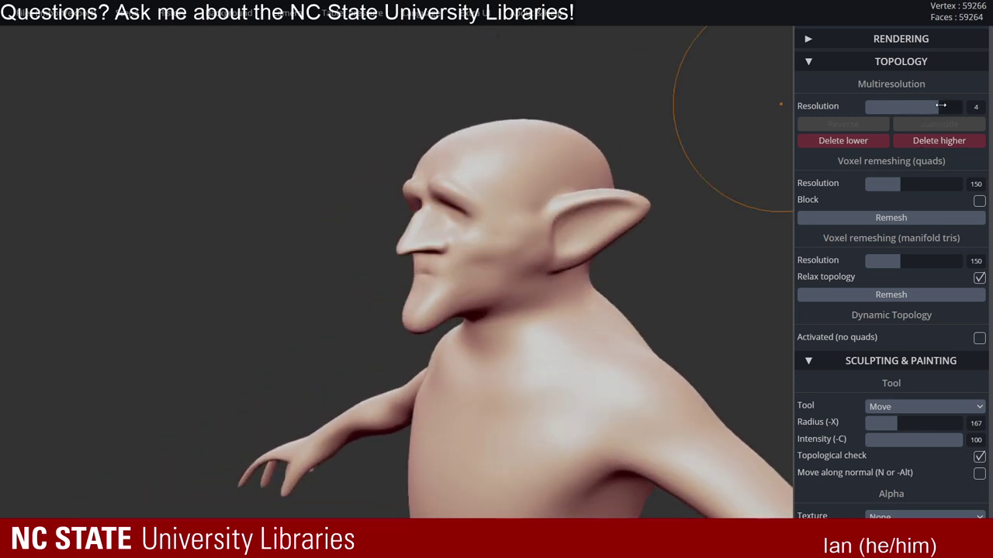
{"action": "left_click", "coordinate": [955, 105]}
{"action": "mouse_move", "coordinate": [508, 240]}
{"action": "right_mouse_down"}
{"action": "mouse_move", "coordinate": [543, 239]}
{"action": "mouse_move", "coordinate": [355, 261]}
{"action": "mouse_move", "coordinate": [271, 249]}
{"action": "mouse_move", "coordinate": [672, 259]}
{"action": "right_mouse_up"}
{"action": "right_click_drag", "start_coordinate": [455, 248], "coordinate": [450, 163], "text": "alt"}
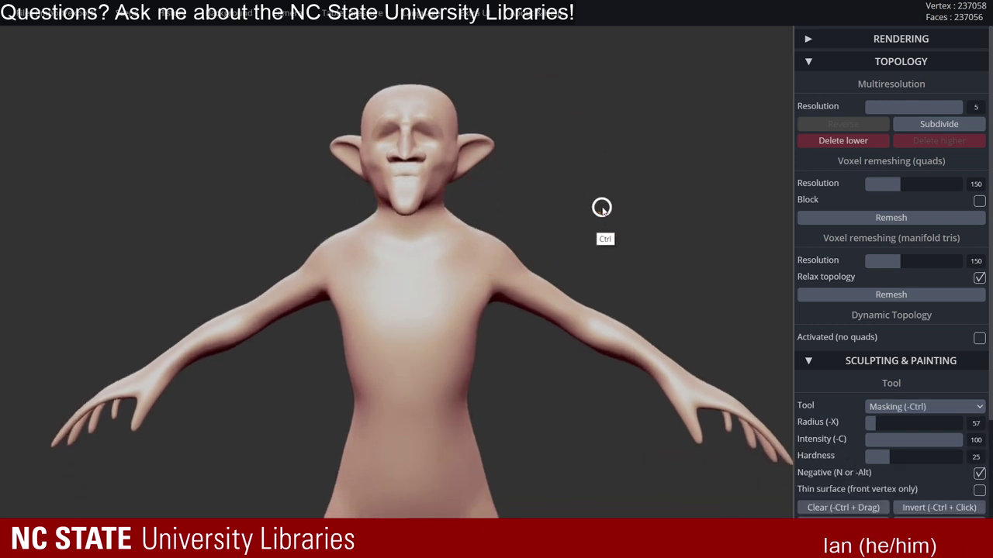
{"action": "right_click_drag", "start_coordinate": [600, 208], "coordinate": [213, 181], "text": "ctrl"}
{"action": "right_click_drag", "start_coordinate": [458, 248], "coordinate": [463, 155], "text": "alt"}
{"action": "right_click_drag", "start_coordinate": [651, 194], "coordinate": [457, 205], "text": "ctrl"}
{"action": "right_click_drag", "start_coordinate": [457, 205], "coordinate": [417, 252], "text": "ctrl"}
{"action": "right_click_drag", "start_coordinate": [416, 252], "coordinate": [523, 221], "text": "ctrl"}
{"action": "right_click_drag", "start_coordinate": [523, 221], "coordinate": [587, 279], "text": "ctrl"}
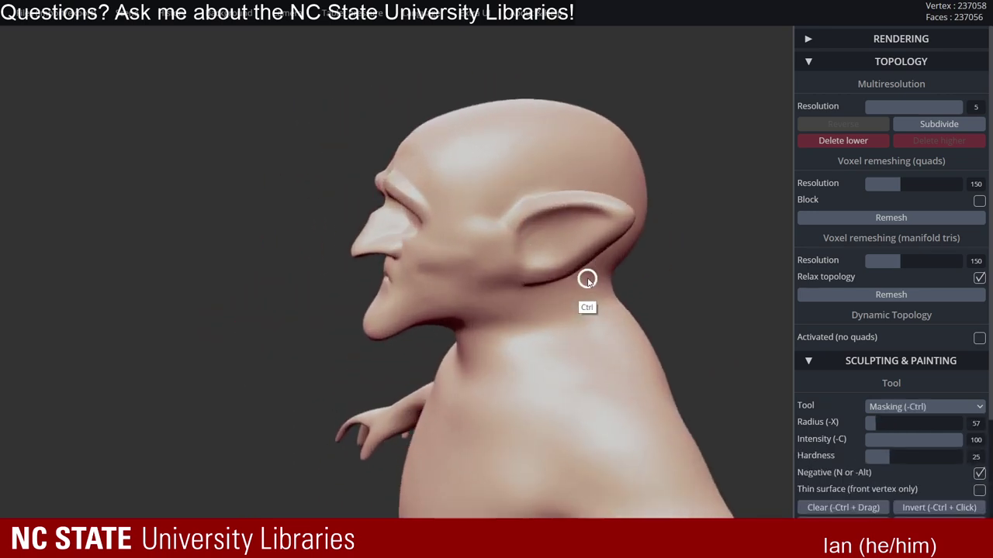
{"action": "right_click_drag", "start_coordinate": [414, 193], "coordinate": [505, 194]}
{"action": "right_click_drag", "start_coordinate": [504, 194], "coordinate": [554, 191], "text": "ctrl"}
{"action": "right_click_drag", "start_coordinate": [465, 164], "coordinate": [463, 186], "text": "alt"}
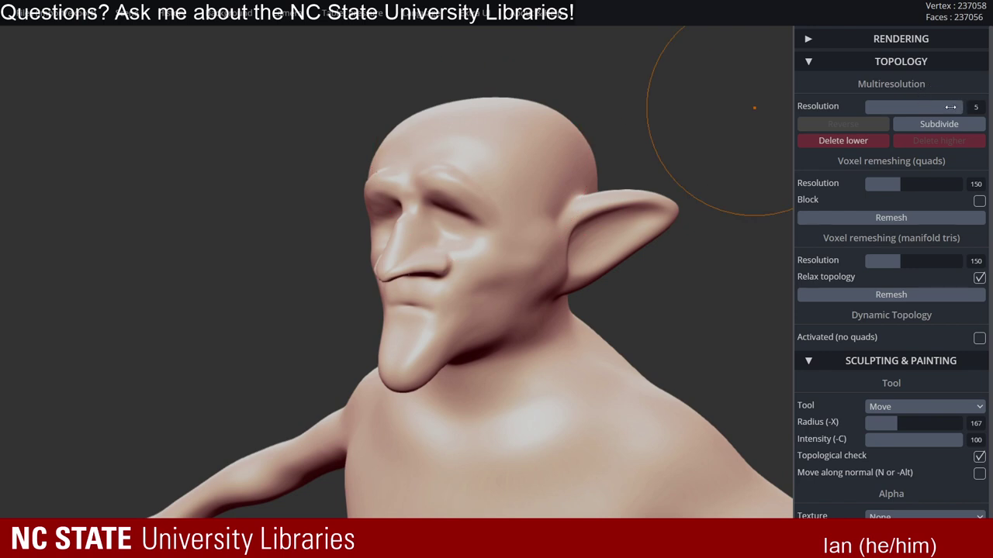
- Lower the multiresolution level to 4 and adjust the brow above the eye sockets with Move at radius 96
{"action": "left_click_drag", "start_coordinate": [950, 106], "coordinate": [942, 105]}
{"action": "right_click_drag", "start_coordinate": [454, 192], "coordinate": [520, 186]}
{"action": "key", "text": "x"}
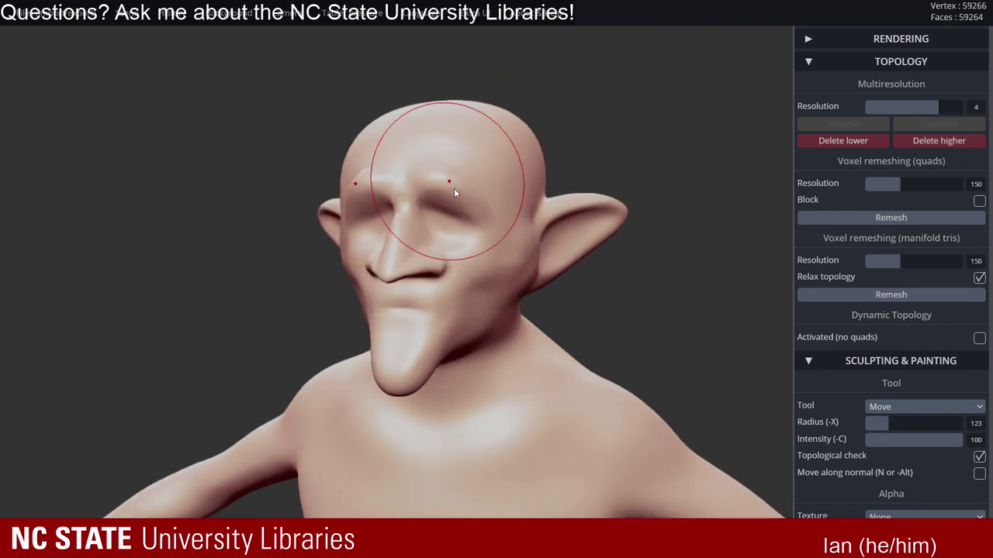
{"action": "right_click_drag", "start_coordinate": [455, 193], "coordinate": [391, 189]}
{"action": "left_click", "coordinate": [900, 63]}
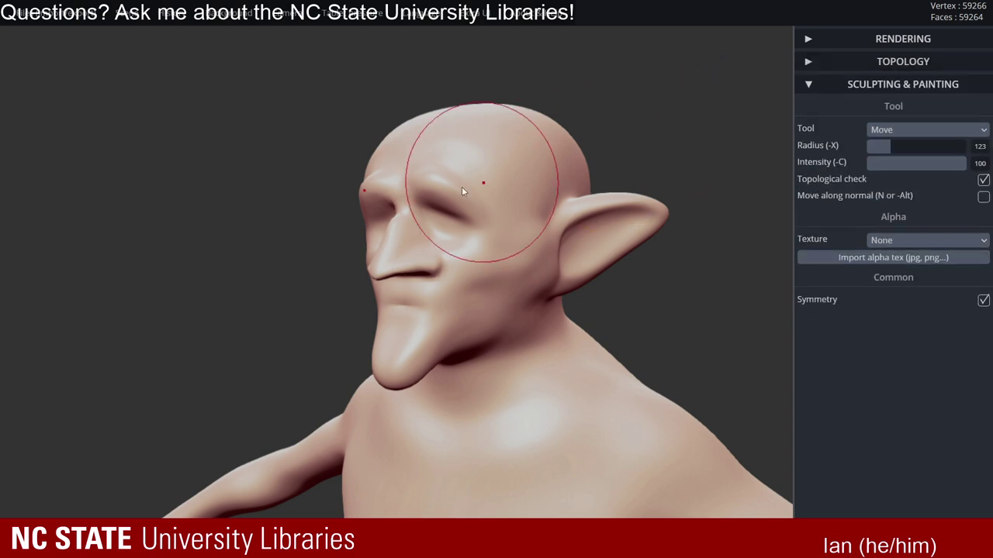
{"action": "right_click_drag", "start_coordinate": [462, 186], "coordinate": [452, 196]}
{"action": "left_click_drag", "start_coordinate": [450, 194], "coordinate": [477, 211]}
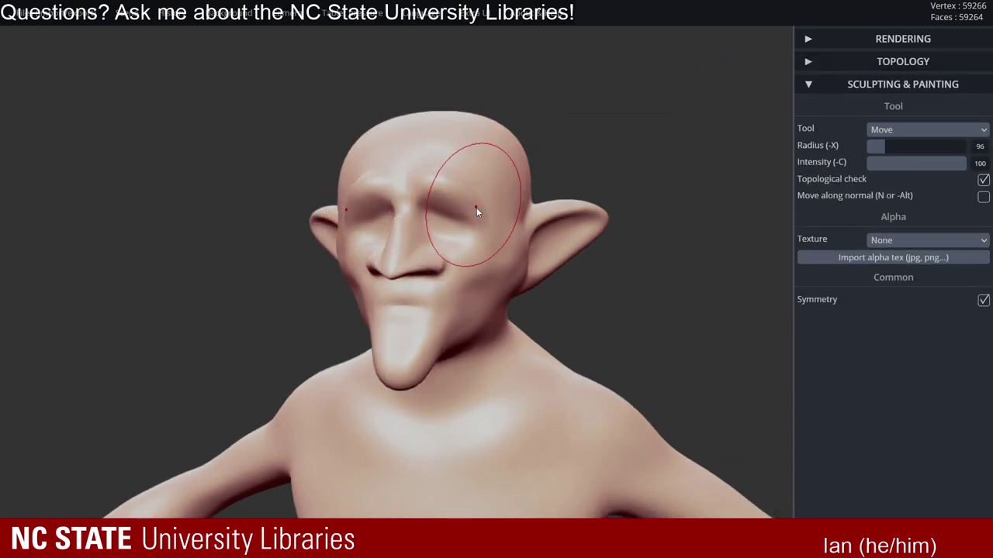
- Try pushing the forehead just above the brow with Move at radius 106, and undo it
{"action": "mouse_move", "coordinate": [497, 205]}
{"action": "right_mouse_down"}
{"action": "mouse_move", "coordinate": [431, 199]}
{"action": "mouse_move", "coordinate": [422, 208]}
{"action": "mouse_move", "coordinate": [454, 200]}
{"action": "mouse_move", "coordinate": [455, 181]}
{"action": "right_mouse_up"}
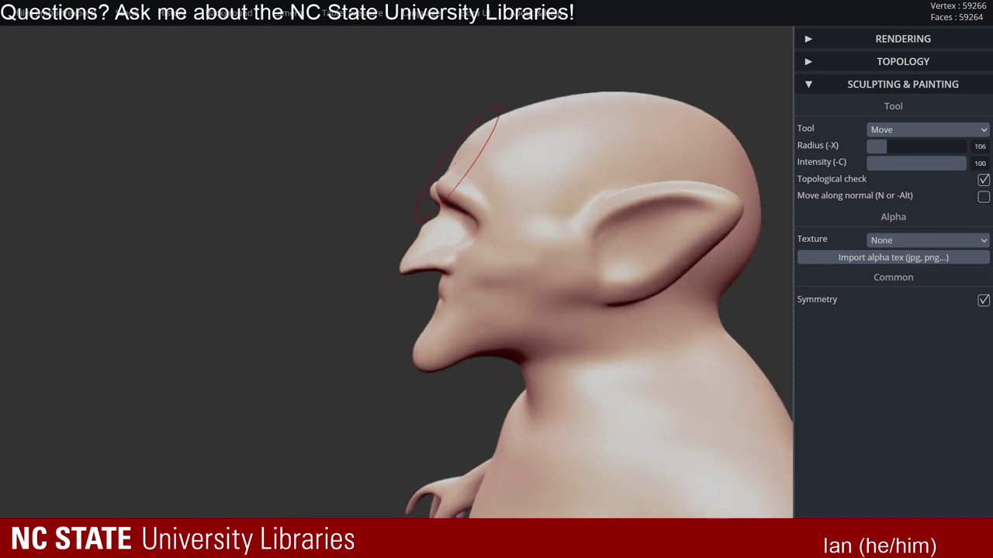
{"action": "left_click_drag", "start_coordinate": [449, 166], "coordinate": [456, 168]}
{"action": "key", "text": "ctrl+z"}
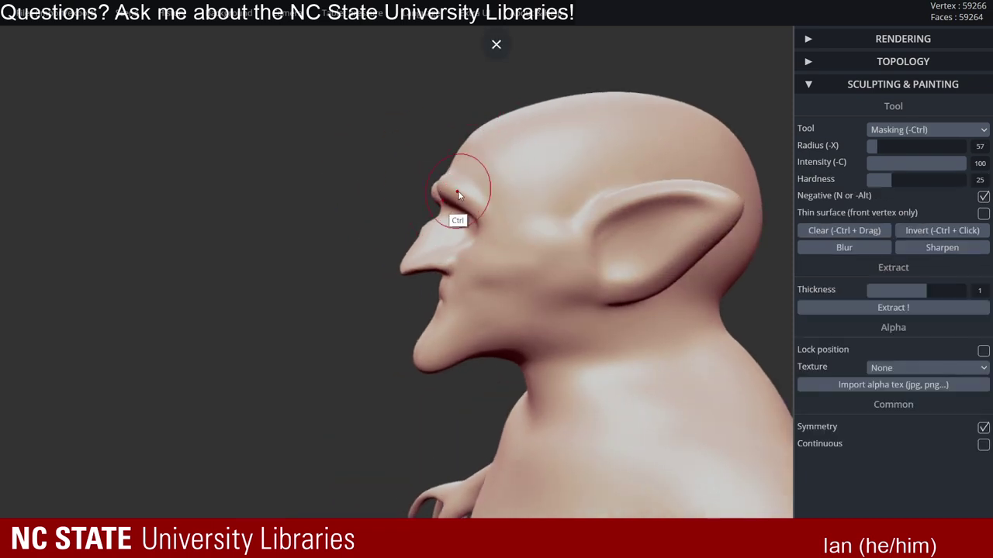
{"action": "right_click_drag", "start_coordinate": [417, 206], "coordinate": [491, 214]}
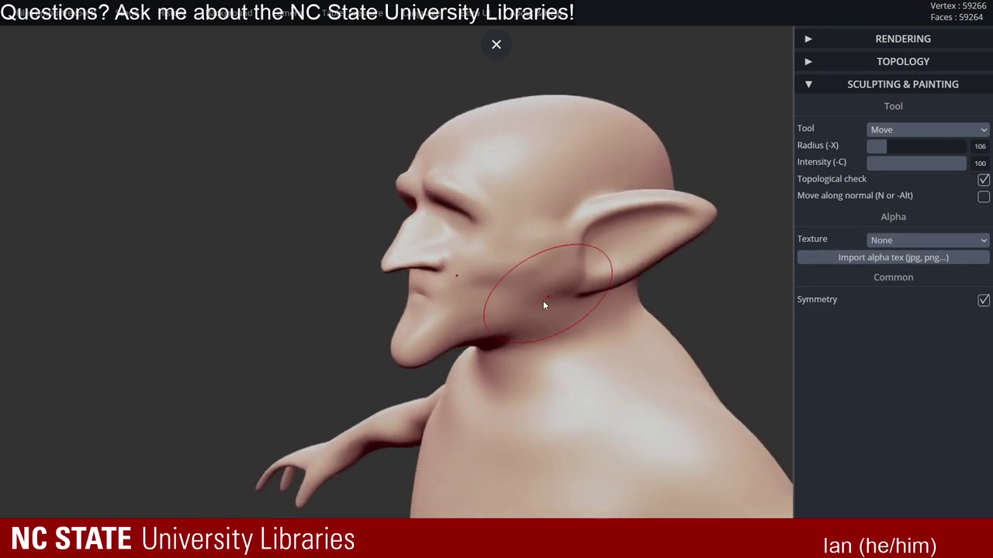
{"action": "mouse_move", "coordinate": [545, 296]}
{"action": "right_mouse_down"}
{"action": "mouse_move", "coordinate": [656, 299]}
{"action": "mouse_move", "coordinate": [631, 288]}
{"action": "mouse_move", "coordinate": [541, 301]}
{"action": "right_mouse_up"}
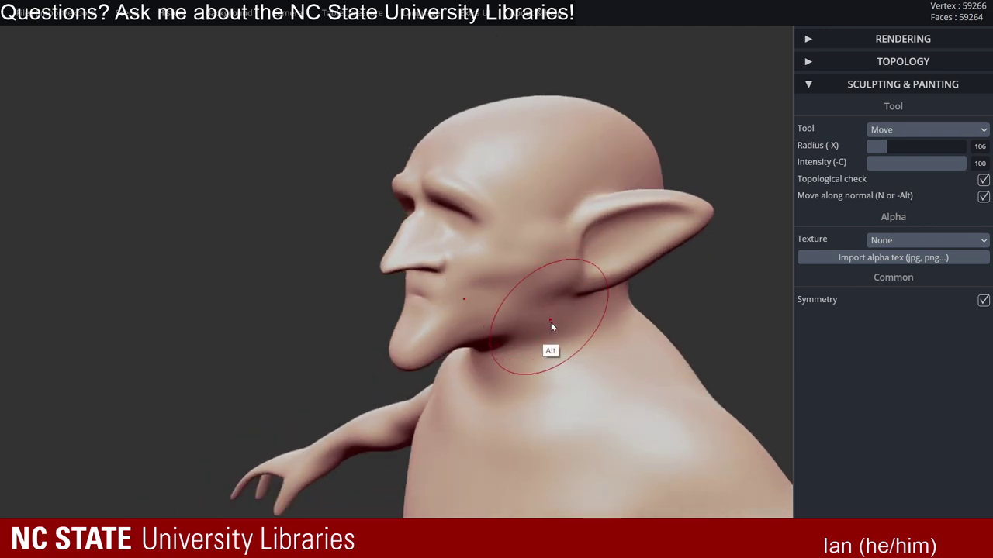
- Examine the head's brow, nose and jaw in profile and three-quarter views, and set the Move radius to 81
{"action": "mouse_move", "coordinate": [551, 322]}
{"action": "right_mouse_down"}
{"action": "mouse_move", "coordinate": [578, 279]}
{"action": "mouse_move", "coordinate": [544, 269]}
{"action": "mouse_move", "coordinate": [652, 266]}
{"action": "mouse_move", "coordinate": [378, 228]}
{"action": "right_mouse_up"}
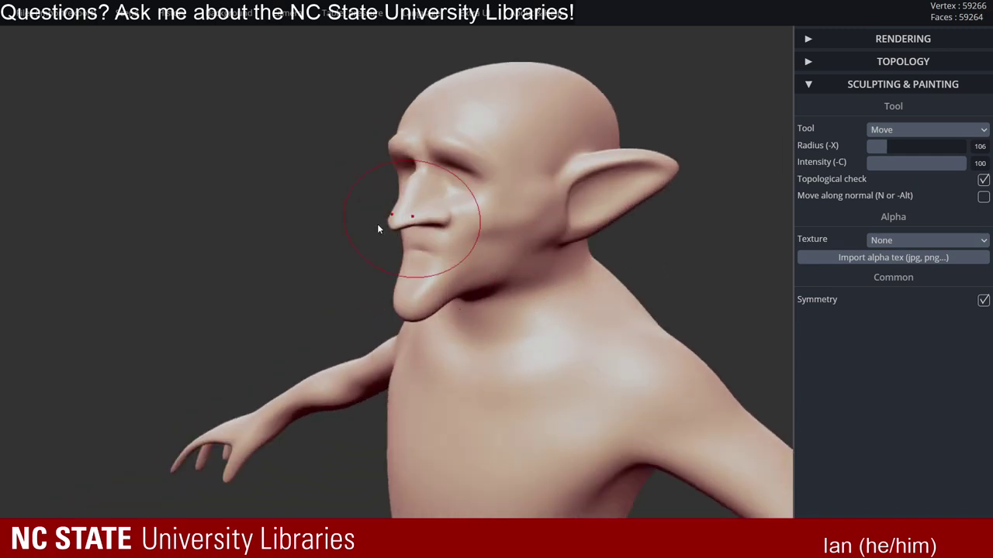
{"action": "mouse_move", "coordinate": [448, 224]}
{"action": "right_mouse_down"}
{"action": "mouse_move", "coordinate": [501, 221]}
{"action": "mouse_move", "coordinate": [435, 194]}
{"action": "right_mouse_up"}
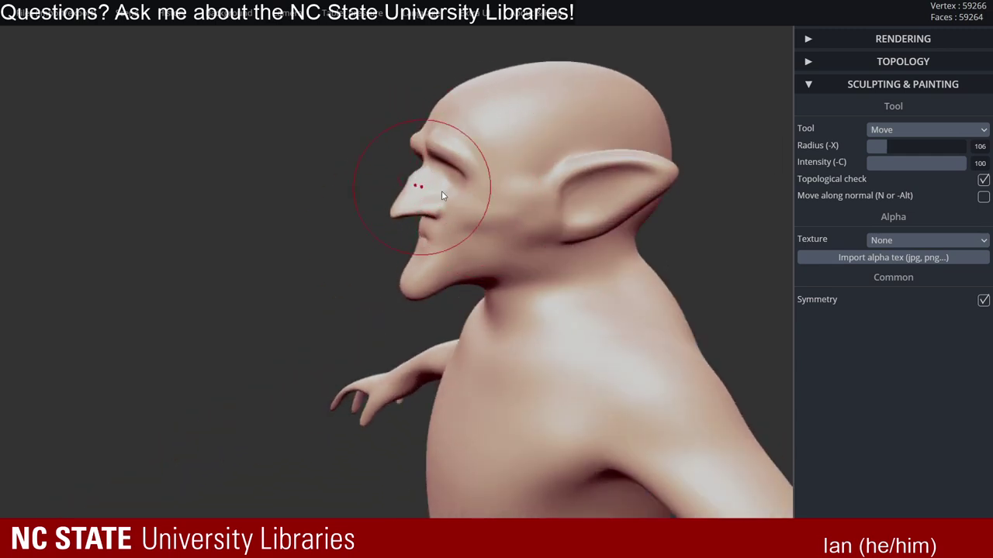
{"action": "mouse_move", "coordinate": [518, 179]}
{"action": "right_mouse_down"}
{"action": "mouse_move", "coordinate": [503, 215]}
{"action": "mouse_move", "coordinate": [567, 237]}
{"action": "mouse_move", "coordinate": [516, 220]}
{"action": "mouse_move", "coordinate": [573, 207]}
{"action": "mouse_move", "coordinate": [583, 226]}
{"action": "mouse_move", "coordinate": [547, 240]}
{"action": "mouse_move", "coordinate": [437, 365]}
{"action": "mouse_move", "coordinate": [467, 218]}
{"action": "mouse_move", "coordinate": [461, 248]}
{"action": "right_mouse_up"}
{"action": "key", "text": "ctrl"}
{"action": "key", "text": "ctrl"}
{"action": "mouse_move", "coordinate": [501, 275]}
{"action": "right_mouse_down"}
{"action": "mouse_move", "coordinate": [448, 287]}
{"action": "mouse_move", "coordinate": [425, 345]}
{"action": "mouse_move", "coordinate": [436, 341]}
{"action": "mouse_move", "coordinate": [448, 270]}
{"action": "mouse_move", "coordinate": [485, 304]}
{"action": "mouse_move", "coordinate": [556, 279]}
{"action": "mouse_move", "coordinate": [520, 266]}
{"action": "mouse_move", "coordinate": [680, 286]}
{"action": "mouse_move", "coordinate": [582, 281]}
{"action": "mouse_move", "coordinate": [642, 239]}
{"action": "mouse_move", "coordinate": [587, 224]}
{"action": "mouse_move", "coordinate": [516, 251]}
{"action": "mouse_move", "coordinate": [491, 224]}
{"action": "mouse_move", "coordinate": [504, 263]}
{"action": "mouse_move", "coordinate": [581, 266]}
{"action": "mouse_move", "coordinate": [563, 308]}
{"action": "mouse_move", "coordinate": [570, 236]}
{"action": "mouse_move", "coordinate": [492, 215]}
{"action": "mouse_move", "coordinate": [618, 259]}
{"action": "mouse_move", "coordinate": [385, 215]}
{"action": "mouse_move", "coordinate": [490, 211]}
{"action": "mouse_move", "coordinate": [488, 193]}
{"action": "mouse_move", "coordinate": [496, 208]}
{"action": "right_mouse_up"}
{"action": "key", "text": "x"}
{"action": "key", "text": "ctrl"}
{"action": "key", "text": "shift"}
{"action": "key", "text": "ctrl"}
{"action": "key", "text": "shift"}
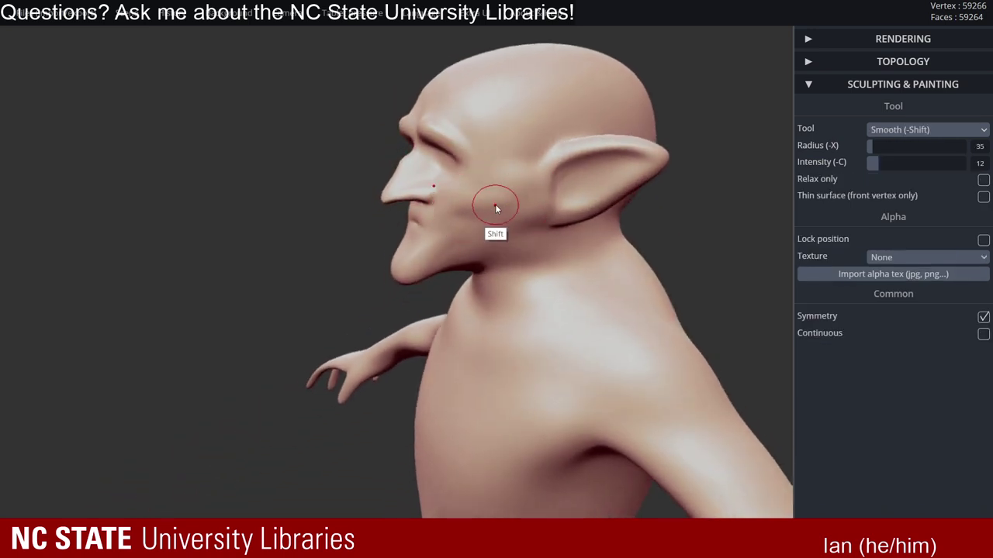
- Examine the whole figure's proportions from the three-quarter and front views
{"action": "mouse_move", "coordinate": [455, 248]}
{"action": "right_mouse_down"}
{"action": "mouse_move", "coordinate": [472, 246]}
{"action": "mouse_move", "coordinate": [434, 230]}
{"action": "mouse_move", "coordinate": [468, 256]}
{"action": "mouse_move", "coordinate": [693, 269]}
{"action": "mouse_move", "coordinate": [550, 245]}
{"action": "mouse_move", "coordinate": [536, 262]}
{"action": "mouse_move", "coordinate": [572, 262]}
{"action": "mouse_move", "coordinate": [594, 228]}
{"action": "mouse_move", "coordinate": [455, 228]}
{"action": "mouse_move", "coordinate": [468, 213]}
{"action": "mouse_move", "coordinate": [379, 246]}
{"action": "mouse_move", "coordinate": [449, 294]}
{"action": "mouse_move", "coordinate": [554, 306]}
{"action": "mouse_move", "coordinate": [589, 331]}
{"action": "right_mouse_up"}
{"action": "key", "text": "ctrl"}
{"action": "key", "text": "ctrl"}
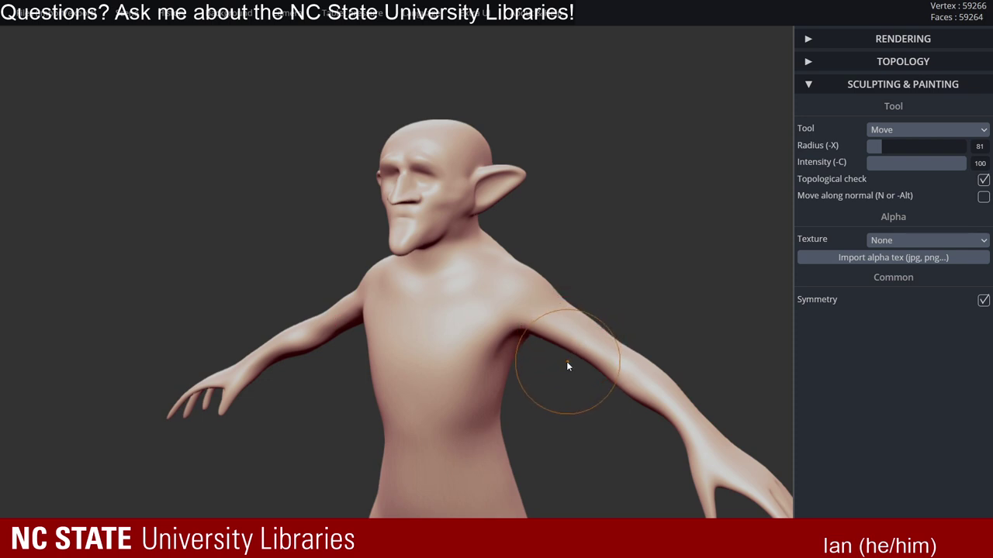
{"action": "right_click_drag", "start_coordinate": [495, 310], "coordinate": [435, 221]}
{"action": "key", "text": "ctrl"}
{"action": "mouse_move", "coordinate": [529, 244]}
{"action": "right_mouse_down"}
{"action": "mouse_move", "coordinate": [470, 224]}
{"action": "mouse_move", "coordinate": [472, 254]}
{"action": "mouse_move", "coordinate": [502, 235]}
{"action": "mouse_move", "coordinate": [548, 263]}
{"action": "mouse_move", "coordinate": [443, 157]}
{"action": "mouse_move", "coordinate": [417, 189]}
{"action": "mouse_move", "coordinate": [561, 189]}
{"action": "mouse_move", "coordinate": [441, 204]}
{"action": "mouse_move", "coordinate": [462, 144]}
{"action": "right_mouse_up"}
{"action": "right_click_drag", "start_coordinate": [478, 213], "coordinate": [390, 183]}
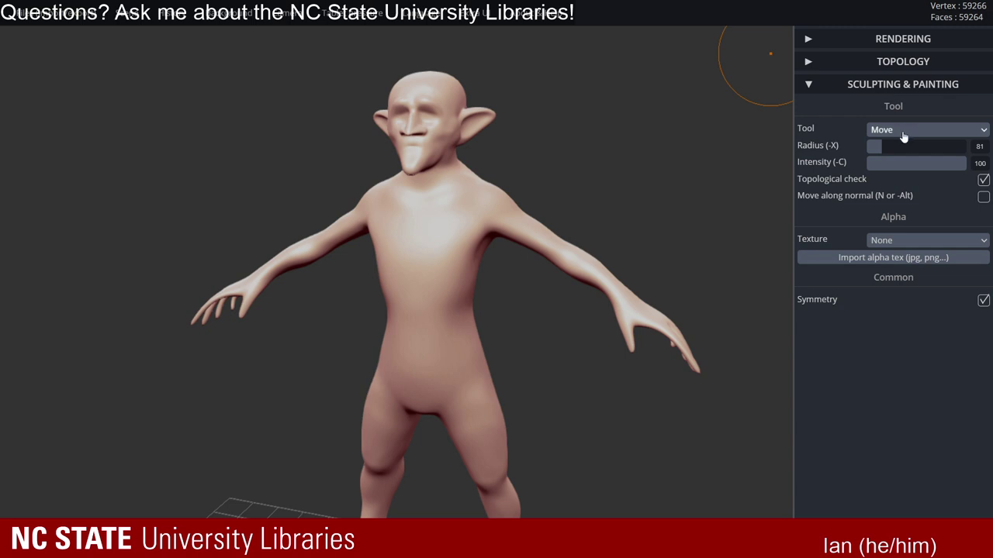
{"action": "right_click_drag", "start_coordinate": [584, 185], "coordinate": [489, 199]}
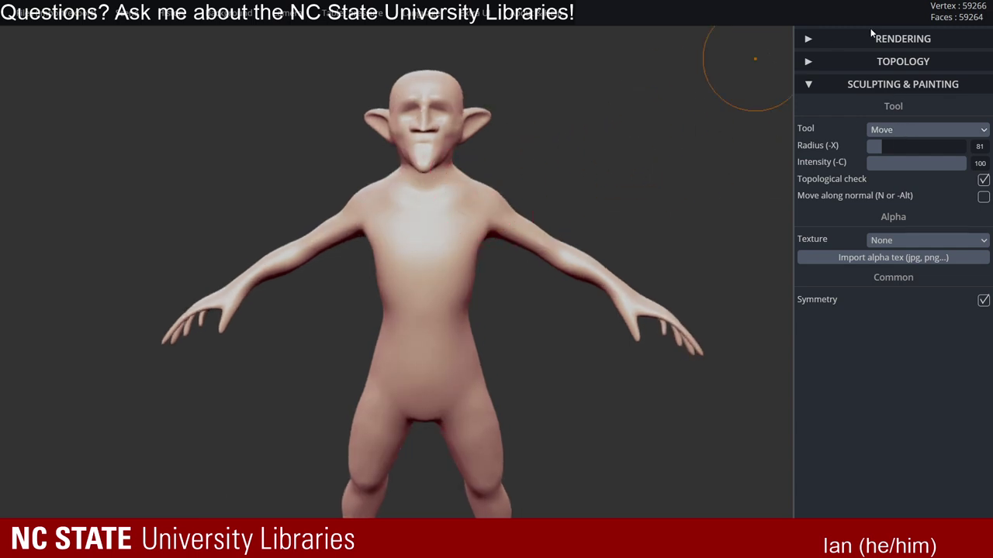
- Raise the multiresolution level to 5 and frame the figure's torso
{"action": "left_click", "coordinate": [902, 62]}
{"action": "left_click", "coordinate": [957, 107]}
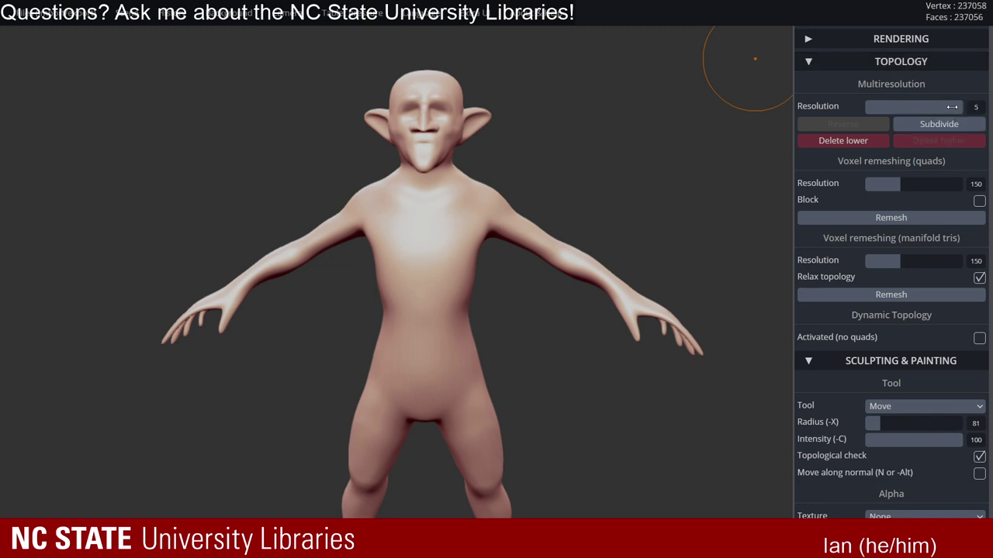
{"action": "right_click_drag", "start_coordinate": [568, 166], "coordinate": [569, 190]}
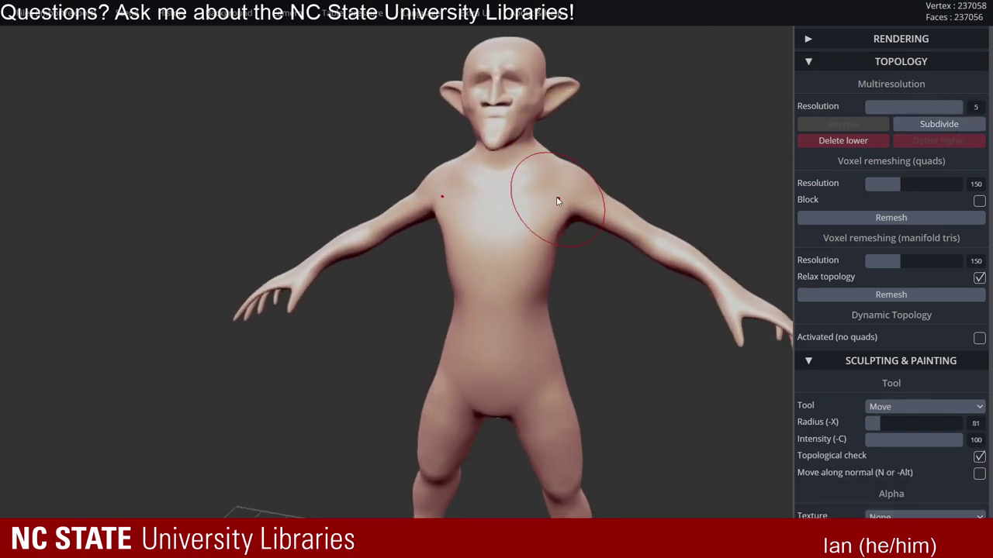
{"action": "key", "text": "ctrl"}
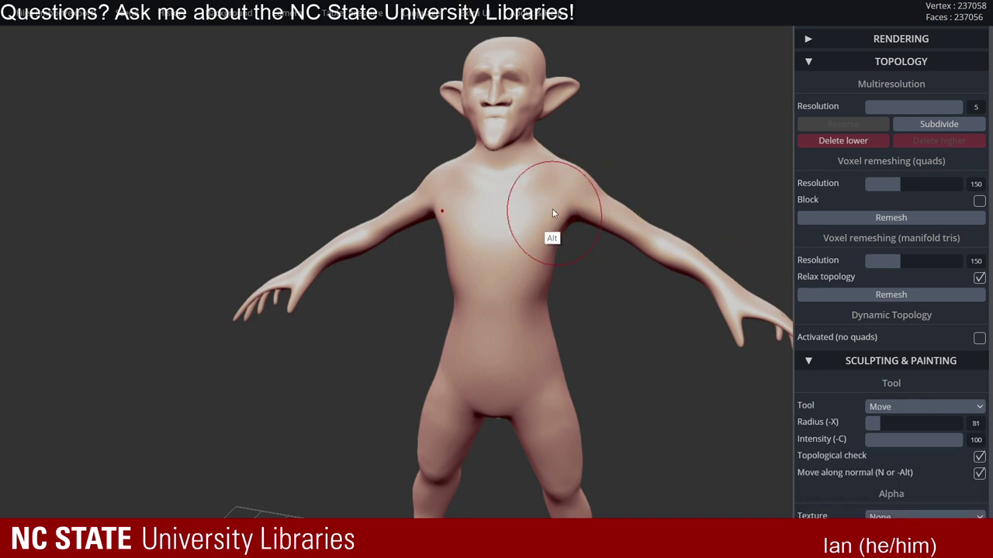
{"action": "right_click_drag", "start_coordinate": [552, 210], "coordinate": [630, 227], "text": "alt"}
- Show the wireframe over the torso to examine its mesh density, and hide it again
{"action": "key", "text": "ctrl"}
{"action": "mouse_move", "coordinate": [542, 228]}
{"action": "right_mouse_down"}
{"action": "mouse_move", "coordinate": [549, 246]}
{"action": "mouse_move", "coordinate": [549, 225]}
{"action": "right_mouse_up"}
{"action": "key", "text": "w"}
{"action": "right_click_drag", "start_coordinate": [549, 225], "coordinate": [686, 285], "text": "ctrl"}
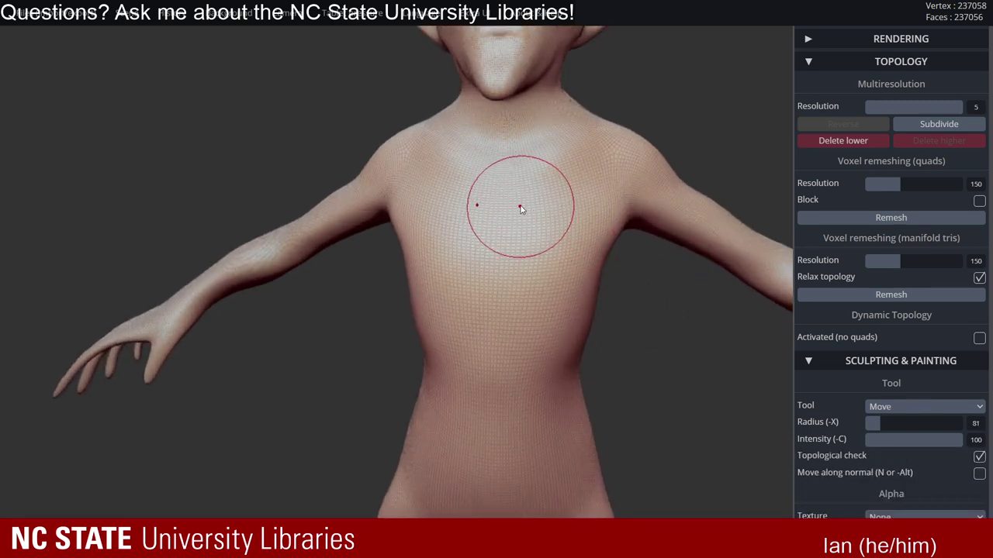
{"action": "key", "text": "w"}
{"action": "right_click_drag", "start_coordinate": [540, 214], "coordinate": [560, 191]}
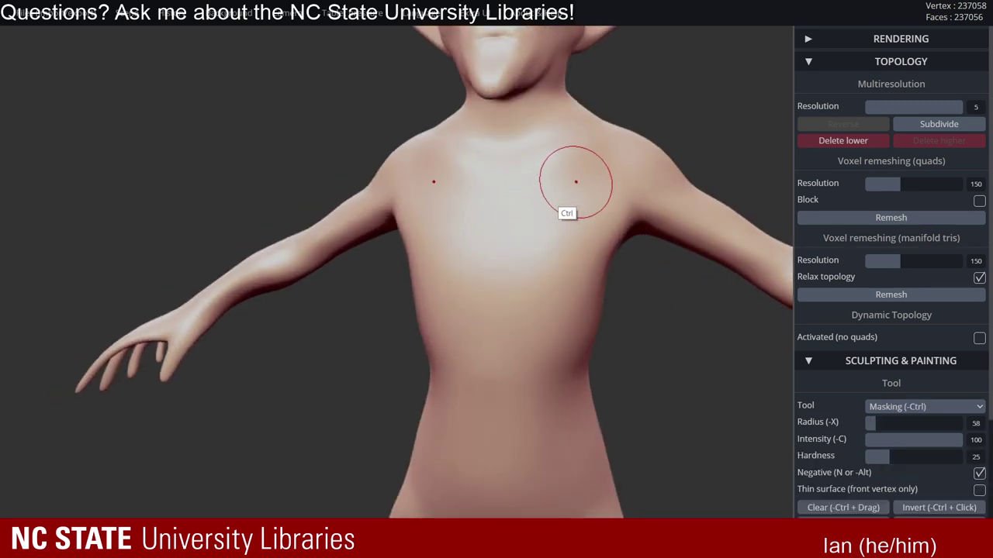
- Try masking symmetrical patches on the chest and ribs with Masking at radius 58, and clear the mask
{"action": "left_click_drag", "start_coordinate": [564, 190], "coordinate": [549, 208], "text": "ctrl"}
{"action": "right_click_drag", "start_coordinate": [548, 225], "coordinate": [683, 342], "text": "alt"}
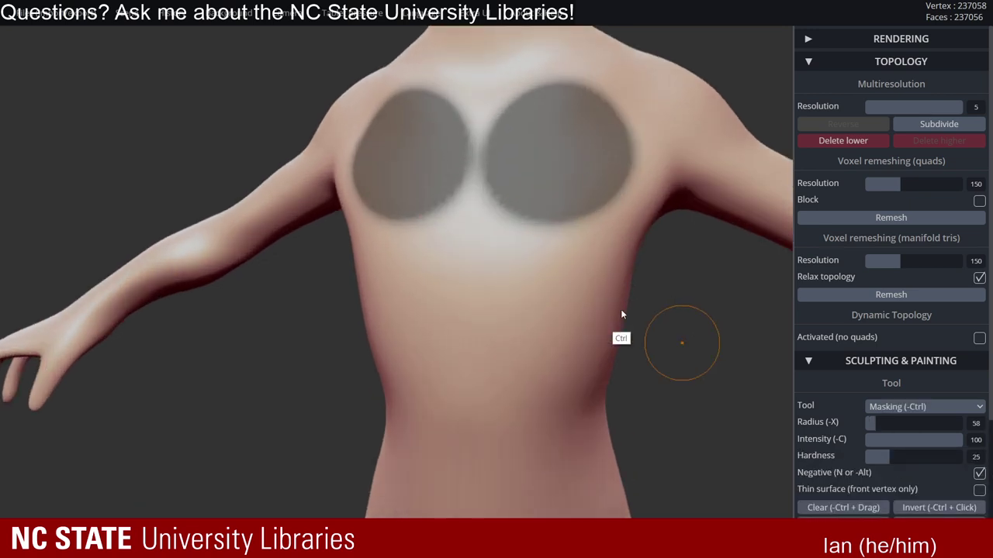
{"action": "mouse_move", "coordinate": [521, 211]}
{"action": "left_mouse_down", "text": "ctrl"}
{"action": "mouse_move", "coordinate": [538, 235]}
{"action": "mouse_move", "coordinate": [533, 290]}
{"action": "mouse_move", "coordinate": [555, 297]}
{"action": "left_mouse_up", "text": "ctrl"}
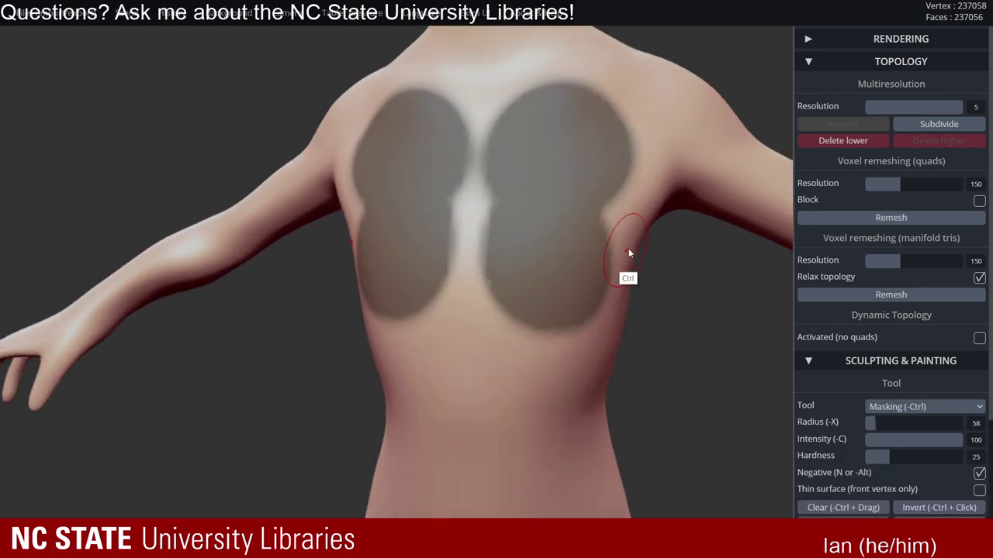
{"action": "left_click_drag", "start_coordinate": [627, 250], "coordinate": [623, 245], "text": "ctrl"}
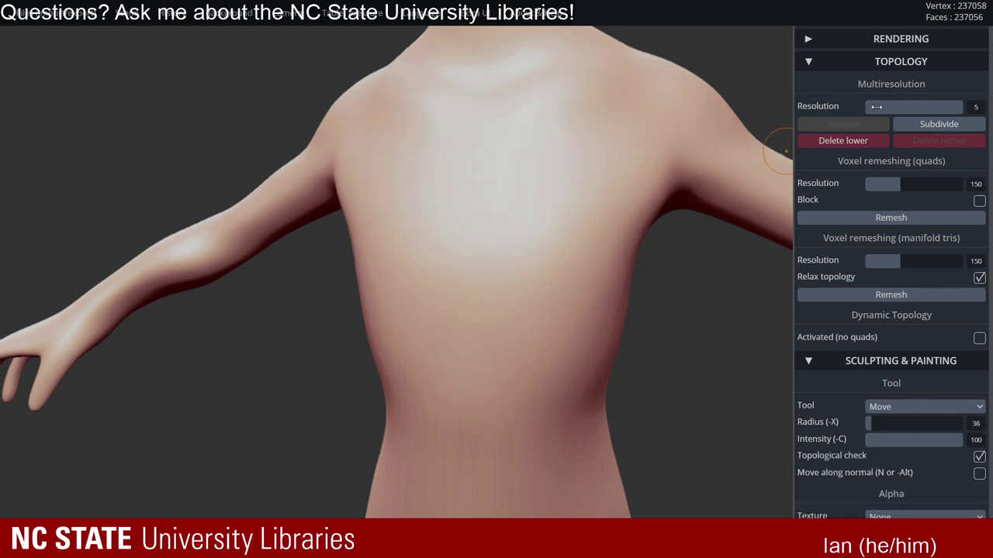
- Try masking the chest at multiresolution level 1 and compare the mask at level 5
{"action": "left_click_drag", "start_coordinate": [876, 106], "coordinate": [866, 106]}
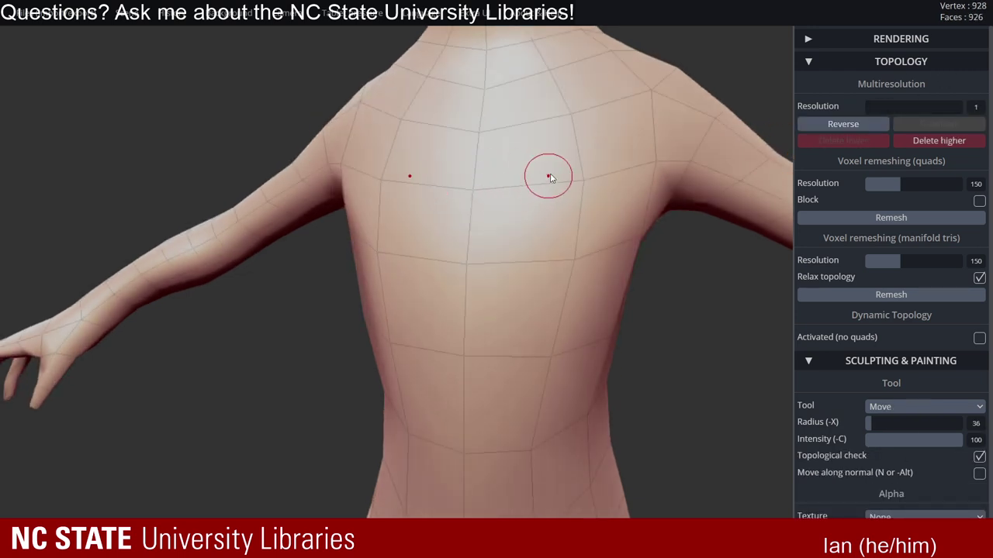
{"action": "mouse_move", "coordinate": [581, 160]}
{"action": "left_mouse_down", "text": "ctrl"}
{"action": "mouse_move", "coordinate": [501, 170]}
{"action": "mouse_move", "coordinate": [535, 109]}
{"action": "mouse_move", "coordinate": [574, 136]}
{"action": "left_mouse_up", "text": "ctrl"}
{"action": "left_click_drag", "start_coordinate": [559, 206], "coordinate": [465, 256], "text": "ctrl"}
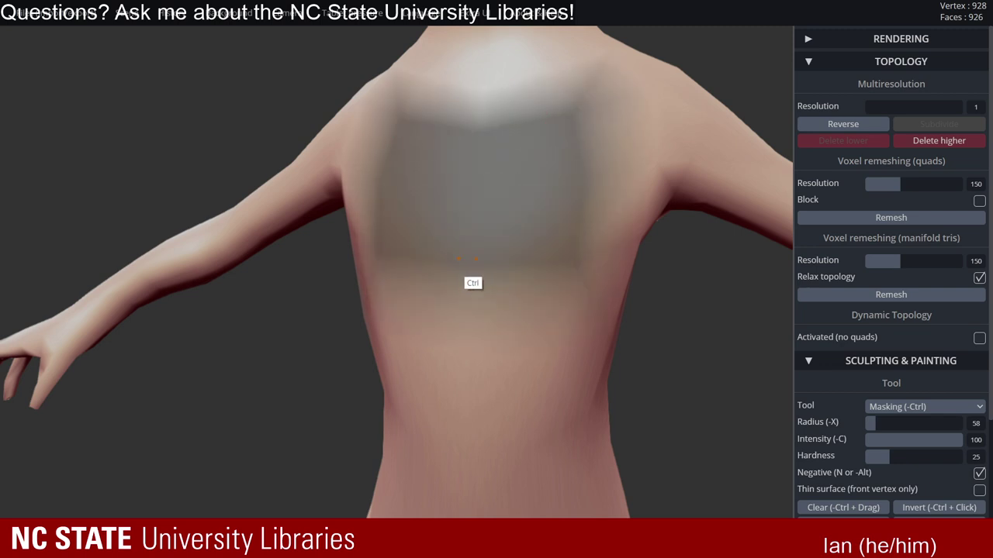
{"action": "left_click", "coordinate": [956, 105]}
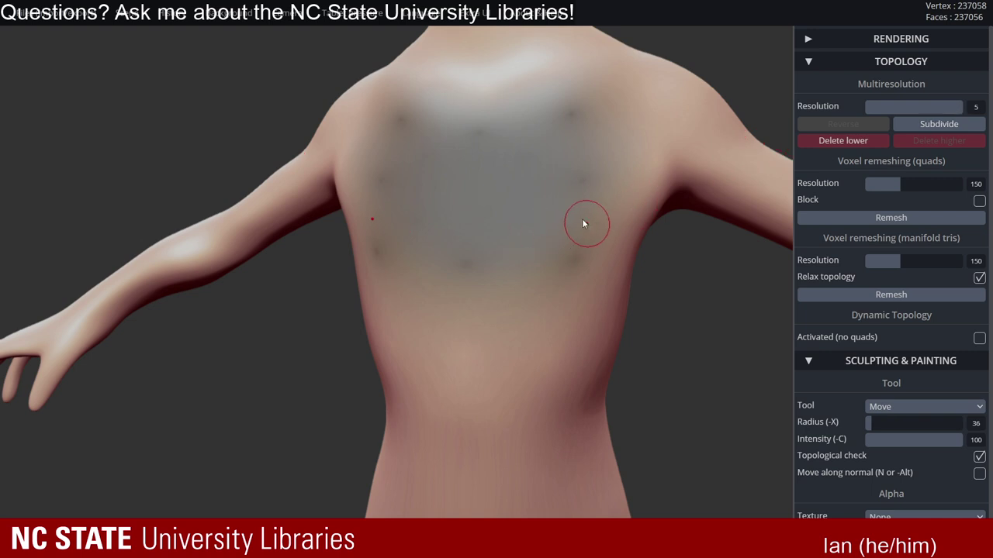
- Clear the coarse chest mask at level 1 and return to multiresolution level 5
{"action": "key", "text": "ctrl+z"}
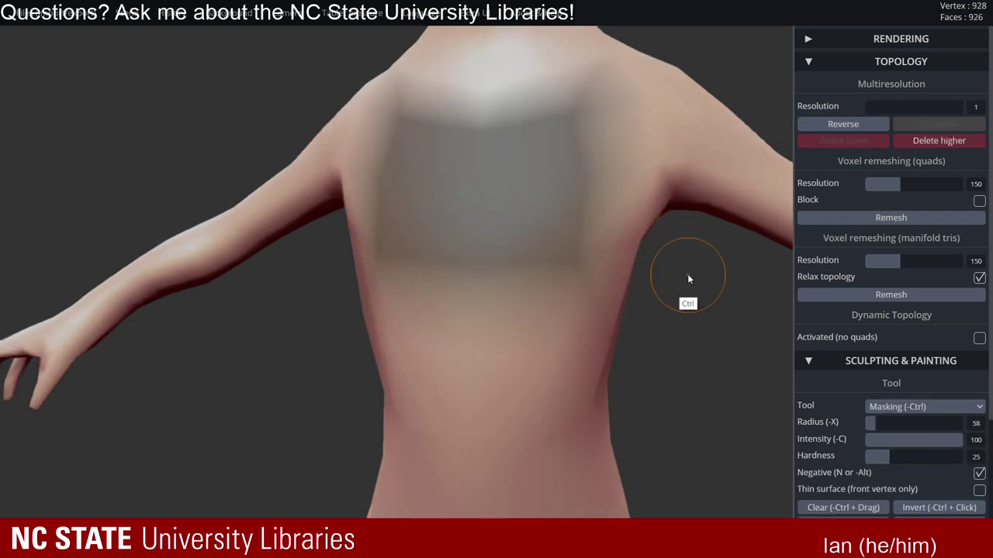
{"action": "left_click_drag", "start_coordinate": [697, 256], "coordinate": [690, 310], "text": "ctrl"}
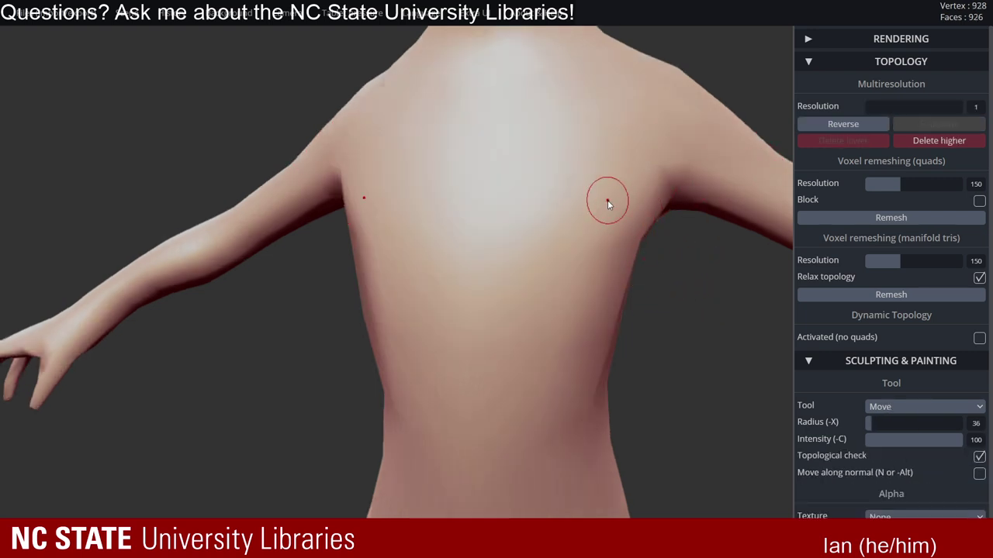
{"action": "left_click", "coordinate": [954, 106]}
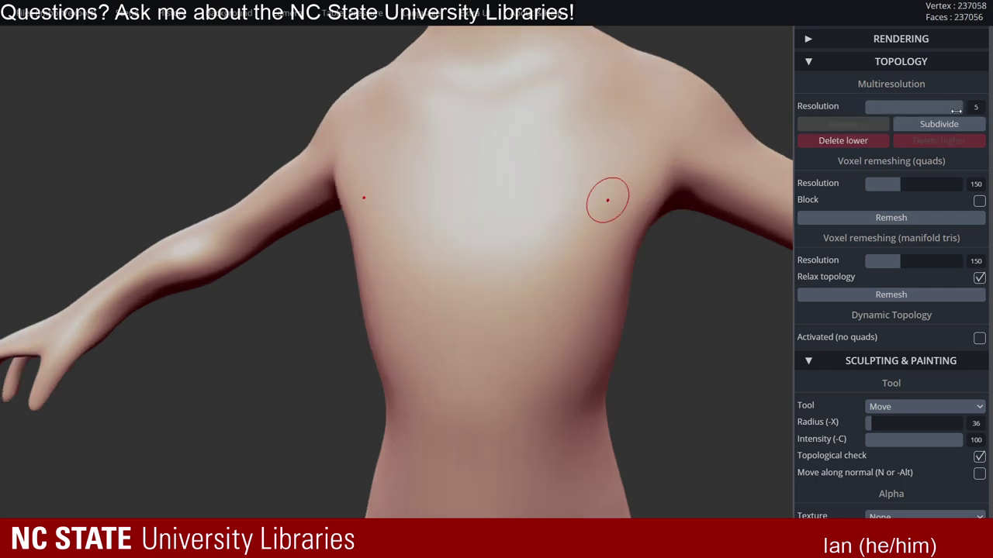
- Mask the front of the torso from the chest down to the belly with symmetrical Masking at radius 58
{"action": "right_click_drag", "start_coordinate": [544, 175], "coordinate": [512, 295], "text": "alt"}
{"action": "right_click_drag", "start_coordinate": [570, 225], "coordinate": [432, 173], "text": "ctrl"}
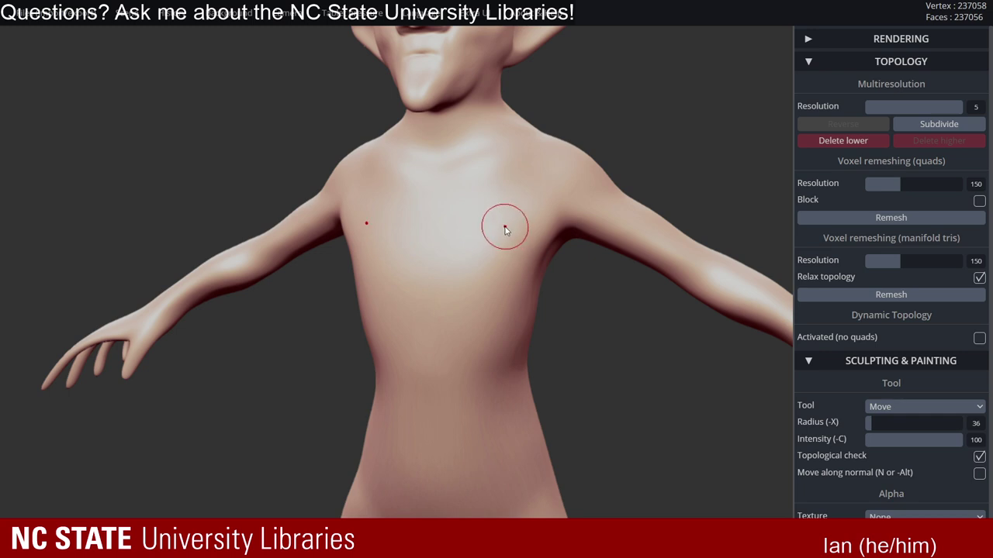
{"action": "right_click_drag", "start_coordinate": [523, 224], "coordinate": [482, 228]}
{"action": "mouse_move", "coordinate": [503, 219]}
{"action": "left_mouse_down", "text": "ctrl"}
{"action": "mouse_move", "coordinate": [429, 259]}
{"action": "mouse_move", "coordinate": [455, 223]}
{"action": "mouse_move", "coordinate": [535, 171]}
{"action": "mouse_move", "coordinate": [448, 237]}
{"action": "mouse_move", "coordinate": [468, 275]}
{"action": "mouse_move", "coordinate": [436, 322]}
{"action": "mouse_move", "coordinate": [512, 313]}
{"action": "mouse_move", "coordinate": [464, 365]}
{"action": "mouse_move", "coordinate": [455, 349]}
{"action": "left_mouse_up", "text": "ctrl"}
{"action": "right_click_drag", "start_coordinate": [465, 341], "coordinate": [572, 261]}
{"action": "mouse_move", "coordinate": [508, 262]}
{"action": "left_mouse_down", "text": "ctrl"}
{"action": "mouse_move", "coordinate": [497, 270]}
{"action": "mouse_move", "coordinate": [509, 217]}
{"action": "left_mouse_up", "text": "ctrl"}
- Extend the mask over the shoulders and collarbones up to the base of the neck
{"action": "right_click_drag", "start_coordinate": [507, 177], "coordinate": [571, 135]}
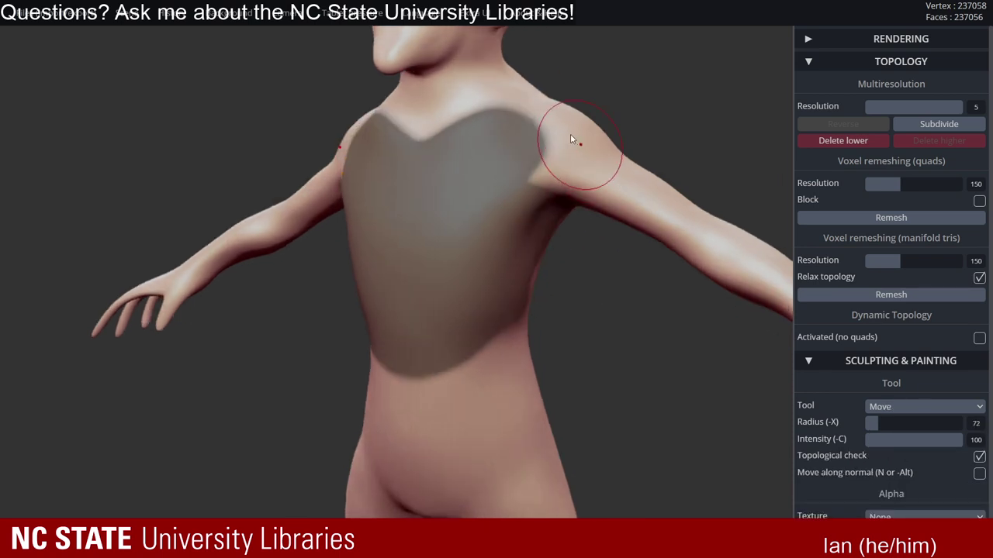
{"action": "left_click_drag", "start_coordinate": [547, 147], "coordinate": [507, 163], "text": "ctrl"}
{"action": "left_click_drag", "start_coordinate": [521, 99], "coordinate": [454, 120], "text": "ctrl"}
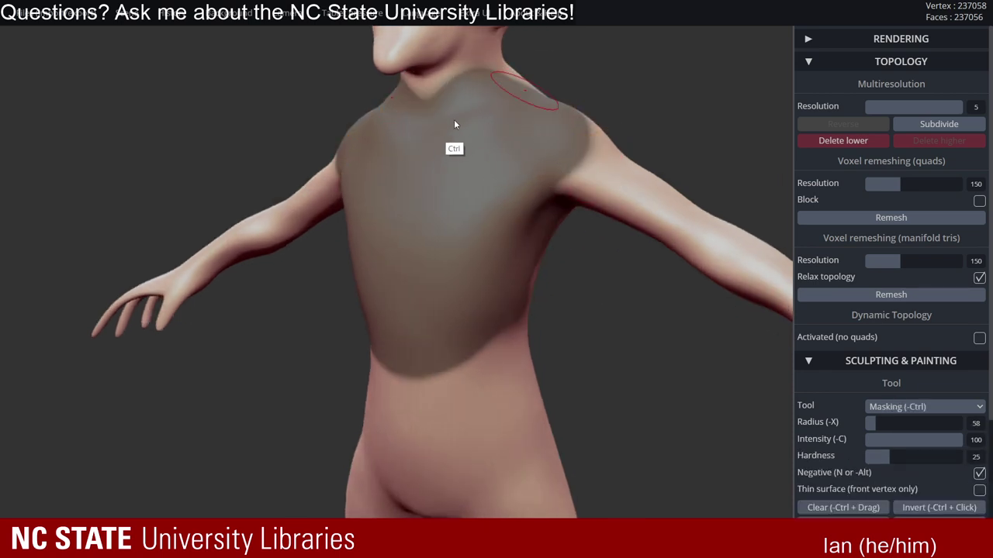
- Extend the mask across the upper back and down the rest of the back toward the waist
{"action": "right_click_drag", "start_coordinate": [610, 135], "coordinate": [509, 160]}
{"action": "right_click_drag", "start_coordinate": [509, 161], "coordinate": [521, 209], "text": "alt"}
{"action": "right_click_drag", "start_coordinate": [656, 130], "coordinate": [467, 169]}
{"action": "mouse_move", "coordinate": [431, 199]}
{"action": "left_mouse_down", "text": "ctrl"}
{"action": "mouse_move", "coordinate": [337, 222]}
{"action": "mouse_move", "coordinate": [443, 228]}
{"action": "left_mouse_up", "text": "ctrl"}
{"action": "mouse_move", "coordinate": [443, 228]}
{"action": "right_mouse_down"}
{"action": "mouse_move", "coordinate": [437, 206]}
{"action": "mouse_move", "coordinate": [459, 205]}
{"action": "right_mouse_up"}
{"action": "mouse_move", "coordinate": [460, 205]}
{"action": "left_mouse_down", "text": "ctrl"}
{"action": "mouse_move", "coordinate": [492, 208]}
{"action": "mouse_move", "coordinate": [472, 183]}
{"action": "mouse_move", "coordinate": [495, 236]}
{"action": "left_mouse_up", "text": "ctrl"}
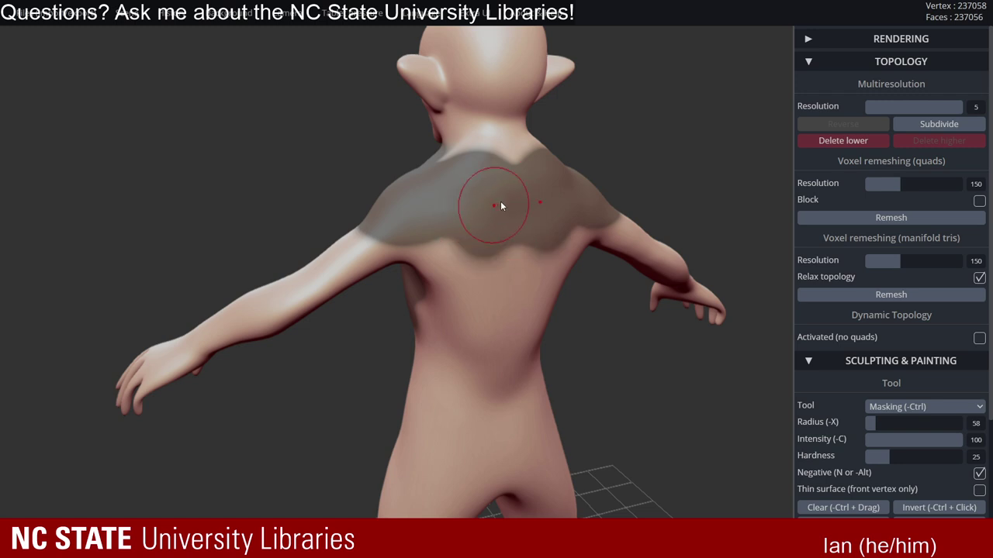
{"action": "mouse_move", "coordinate": [500, 205]}
{"action": "left_mouse_down", "text": "ctrl"}
{"action": "mouse_move", "coordinate": [417, 237]}
{"action": "mouse_move", "coordinate": [508, 259]}
{"action": "mouse_move", "coordinate": [401, 327]}
{"action": "mouse_move", "coordinate": [450, 320]}
{"action": "mouse_move", "coordinate": [416, 320]}
{"action": "left_mouse_up", "text": "ctrl"}
{"action": "right_click_drag", "start_coordinate": [510, 350], "coordinate": [632, 329]}
{"action": "right_click_drag", "start_coordinate": [508, 324], "coordinate": [545, 301]}
{"action": "mouse_move", "coordinate": [427, 297]}
{"action": "right_mouse_down"}
{"action": "mouse_move", "coordinate": [532, 284]}
{"action": "mouse_move", "coordinate": [457, 284]}
{"action": "mouse_move", "coordinate": [428, 238]}
{"action": "right_mouse_up"}
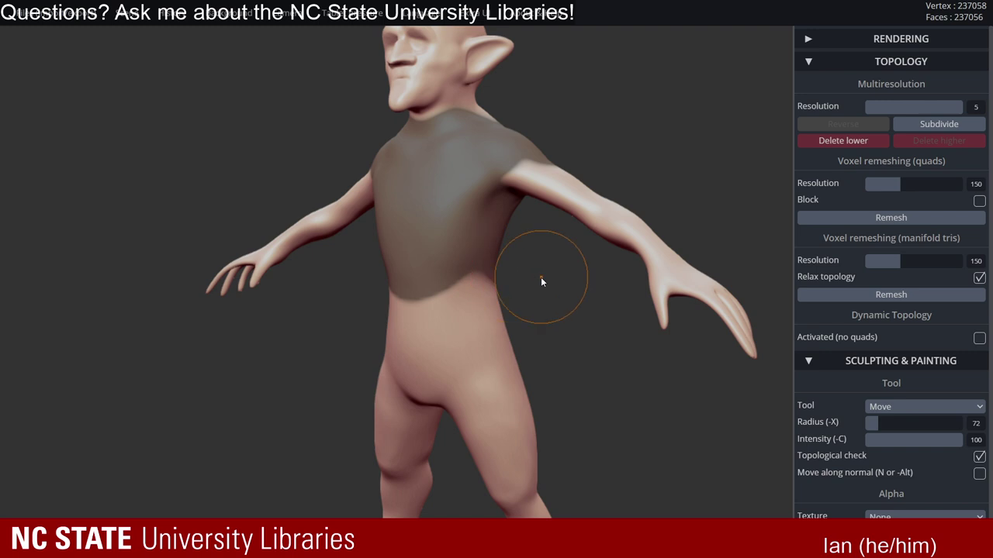
- Lower the mask's bottom edge around the belly, sides and lower back to form a shirt hem
{"action": "key", "text": "ctrl"}
{"action": "right_click_drag", "start_coordinate": [483, 281], "coordinate": [461, 287], "text": "ctrl"}
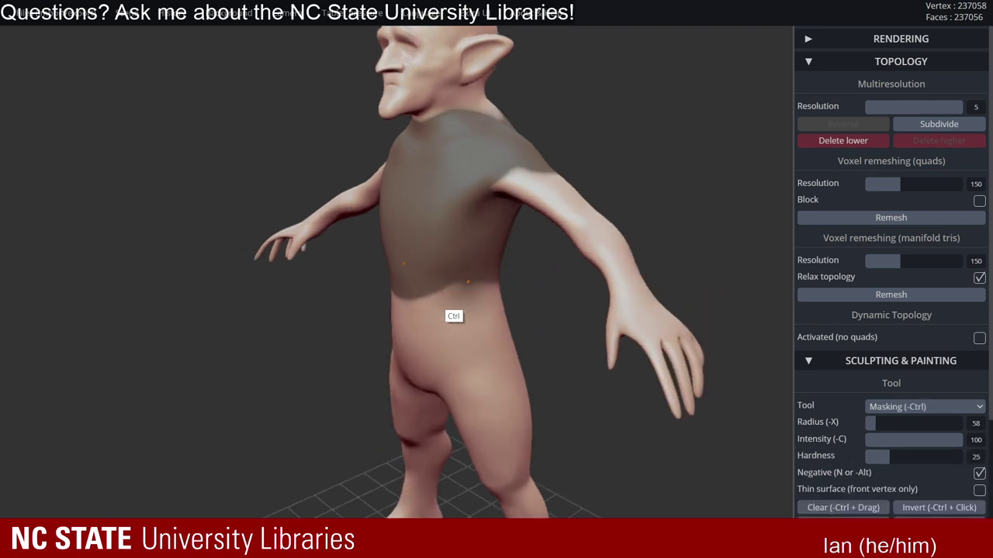
{"action": "left_click_drag", "start_coordinate": [468, 281], "coordinate": [456, 286], "text": "ctrl"}
{"action": "mouse_move", "coordinate": [439, 303]}
{"action": "right_mouse_down"}
{"action": "mouse_move", "coordinate": [591, 277]}
{"action": "mouse_move", "coordinate": [587, 266]}
{"action": "mouse_move", "coordinate": [496, 264]}
{"action": "mouse_move", "coordinate": [492, 289]}
{"action": "right_mouse_up"}
{"action": "key", "text": "ctrl"}
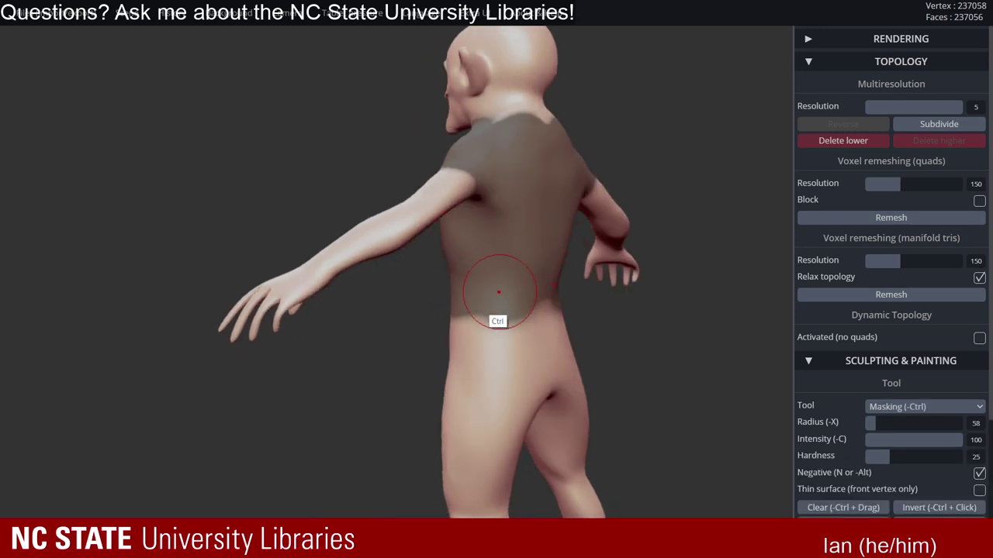
{"action": "left_click_drag", "start_coordinate": [466, 300], "coordinate": [446, 302], "text": "ctrl"}
{"action": "right_click_drag", "start_coordinate": [470, 305], "coordinate": [651, 288]}
- Erase the mask around the front of the neck to shape a rounded shirt neckline
{"action": "right_click_drag", "start_coordinate": [498, 269], "coordinate": [508, 346], "text": "alt"}
{"action": "key", "text": "ctrl"}
{"action": "right_click_drag", "start_coordinate": [437, 240], "coordinate": [466, 187]}
{"action": "key", "text": "ctrl"}
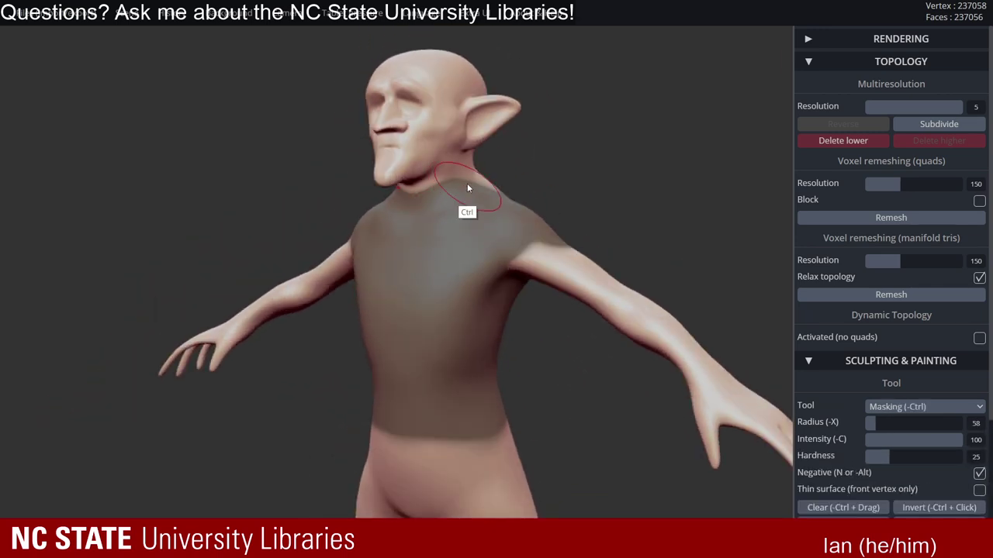
{"action": "left_click_drag", "start_coordinate": [457, 203], "coordinate": [407, 220], "text": "ctrl+alt"}
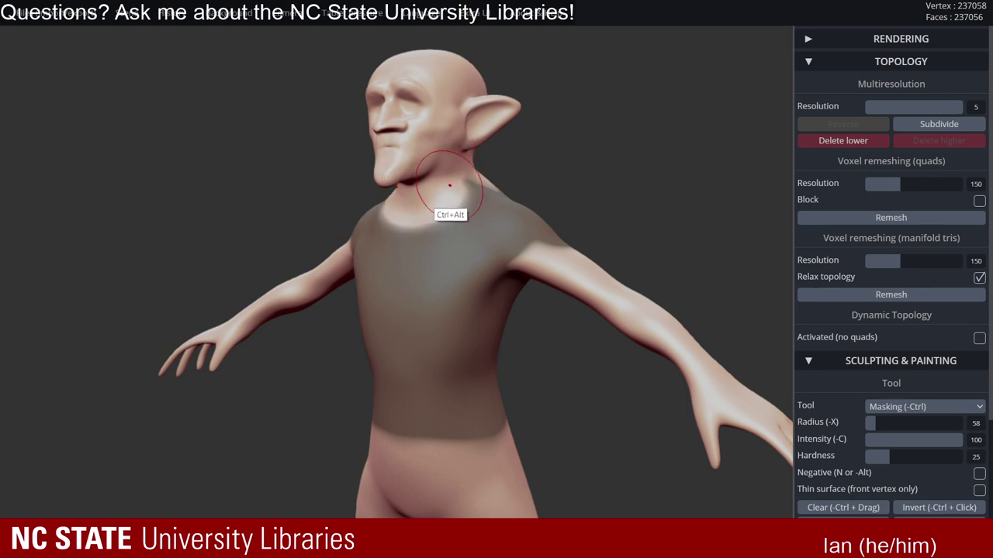
{"action": "left_click_drag", "start_coordinate": [466, 175], "coordinate": [414, 200], "text": "ctrl+alt"}
{"action": "mouse_move", "coordinate": [434, 208]}
{"action": "right_mouse_down"}
{"action": "mouse_move", "coordinate": [485, 211]}
{"action": "mouse_move", "coordinate": [454, 195]}
{"action": "right_mouse_up"}
{"action": "key", "text": "ctrl+alt"}
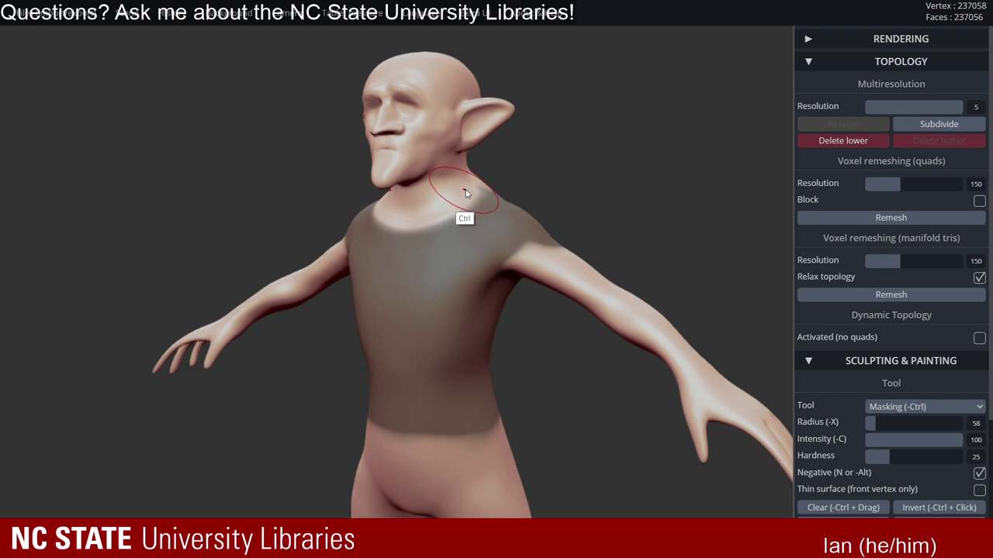
- Erase the mask along the sides and back of the neck to finish the wide neckline
{"action": "key", "text": "ctrl+alt"}
{"action": "left_click_drag", "start_coordinate": [513, 188], "coordinate": [392, 204]}
{"action": "right_click_drag", "start_coordinate": [396, 204], "coordinate": [532, 174]}
{"action": "key", "text": "ctrl+alt"}
{"action": "left_click_drag", "start_coordinate": [533, 176], "coordinate": [589, 178], "text": "ctrl+alt"}
- Extend the mask onto the upper arms as short sleeves with Masking at radius 40
{"action": "mouse_move", "coordinate": [592, 180]}
{"action": "right_mouse_down"}
{"action": "mouse_move", "coordinate": [691, 211]}
{"action": "mouse_move", "coordinate": [722, 210]}
{"action": "mouse_move", "coordinate": [597, 220]}
{"action": "mouse_move", "coordinate": [630, 183]}
{"action": "mouse_move", "coordinate": [501, 217]}
{"action": "mouse_move", "coordinate": [308, 209]}
{"action": "right_mouse_up"}
{"action": "key", "text": "ctrl+alt"}
{"action": "key", "text": "ctrl"}
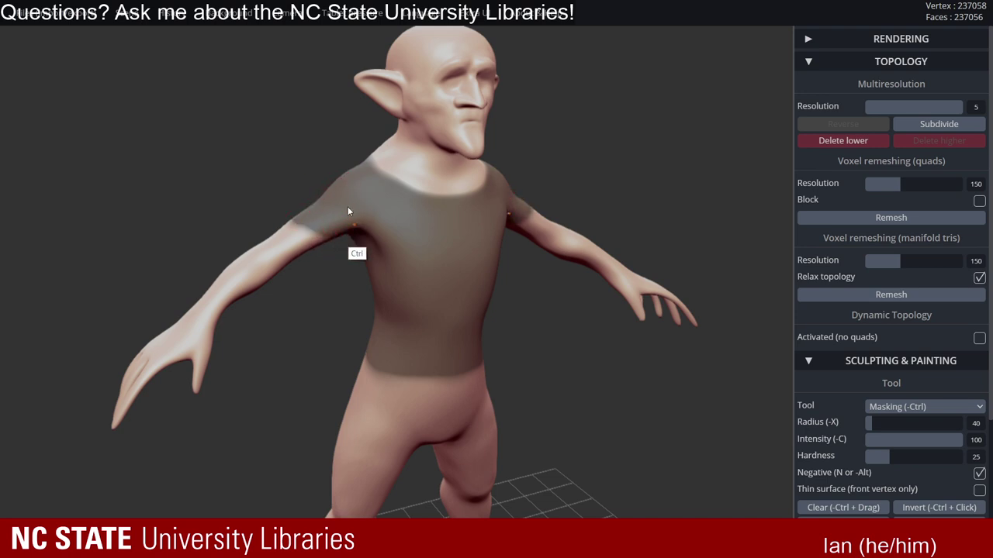
{"action": "right_click_drag", "start_coordinate": [323, 243], "coordinate": [260, 248]}
{"action": "key", "text": "ctrl"}
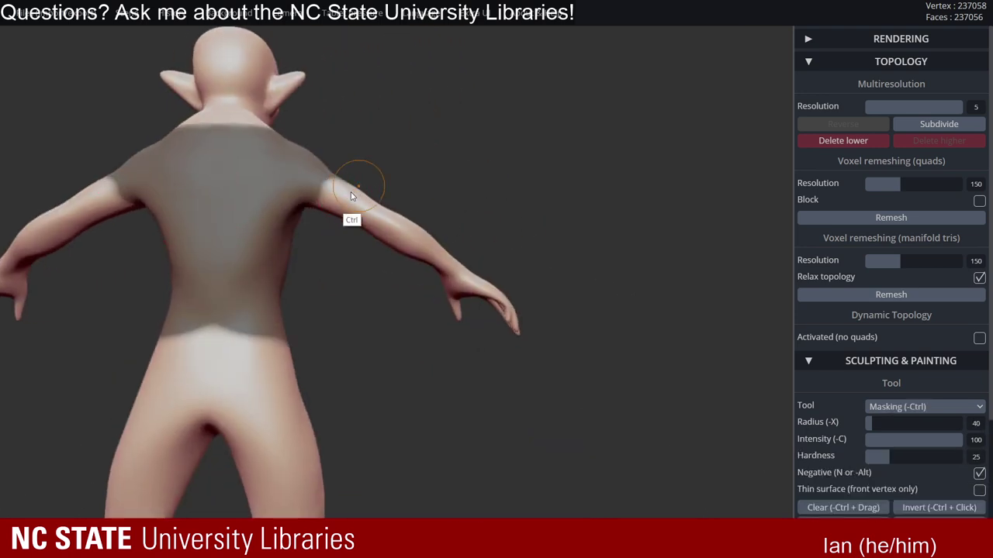
{"action": "right_click_drag", "start_coordinate": [342, 221], "coordinate": [351, 194]}
{"action": "key", "text": "ctrl"}
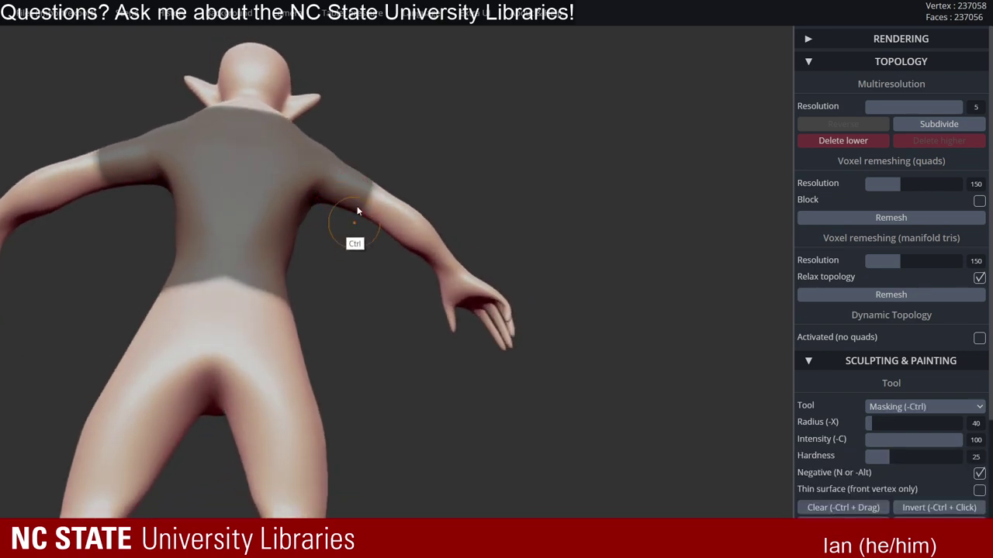
- Lengthen the masked sleeves down to just above the elbows, covering the arms' front, back and underside
{"action": "right_click_drag", "start_coordinate": [357, 233], "coordinate": [400, 187]}
{"action": "key", "text": "ctrl"}
{"action": "key", "text": "ctrl"}
{"action": "right_click_drag", "start_coordinate": [378, 247], "coordinate": [513, 200]}
{"action": "key", "text": "ctrl"}
{"action": "key", "text": "ctrl"}
{"action": "key", "text": "ctrl"}
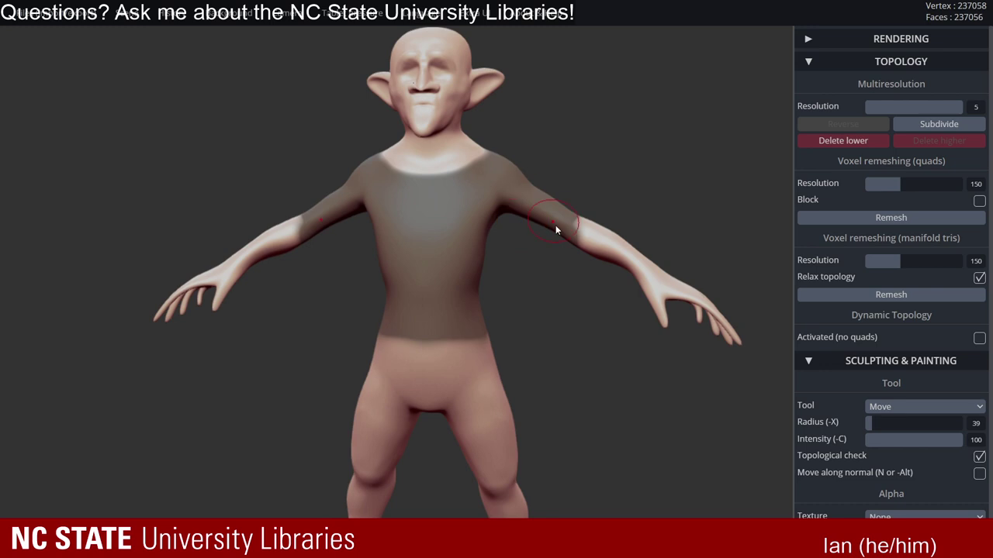
{"action": "mouse_move", "coordinate": [555, 246]}
{"action": "right_mouse_down"}
{"action": "mouse_move", "coordinate": [571, 266]}
{"action": "mouse_move", "coordinate": [558, 273]}
{"action": "right_mouse_up"}
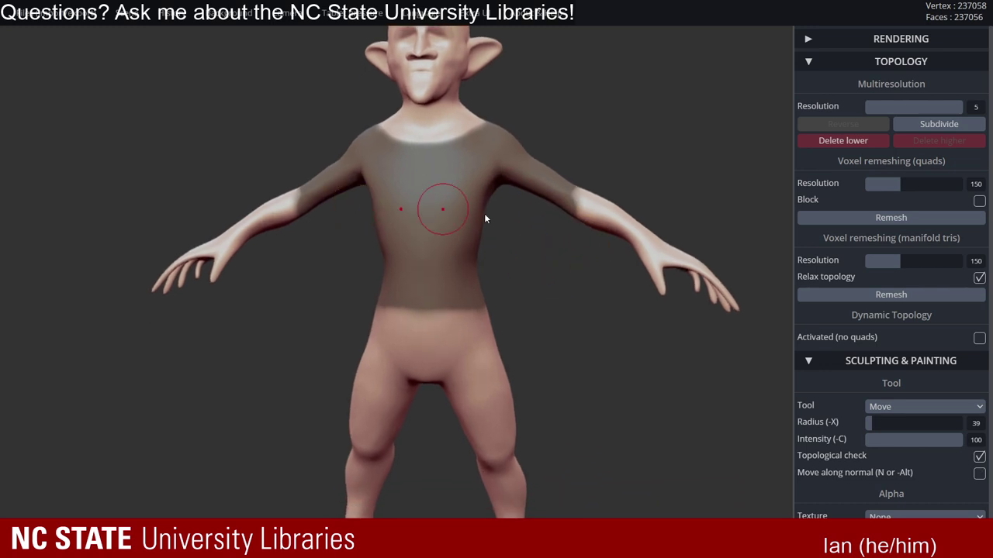
- Switch from Move to the Masking tool and bring up its mask extraction settings
{"action": "mouse_move", "coordinate": [523, 225]}
{"action": "right_mouse_down"}
{"action": "mouse_move", "coordinate": [552, 252]}
{"action": "mouse_move", "coordinate": [597, 251]}
{"action": "mouse_move", "coordinate": [678, 221]}
{"action": "right_mouse_up"}
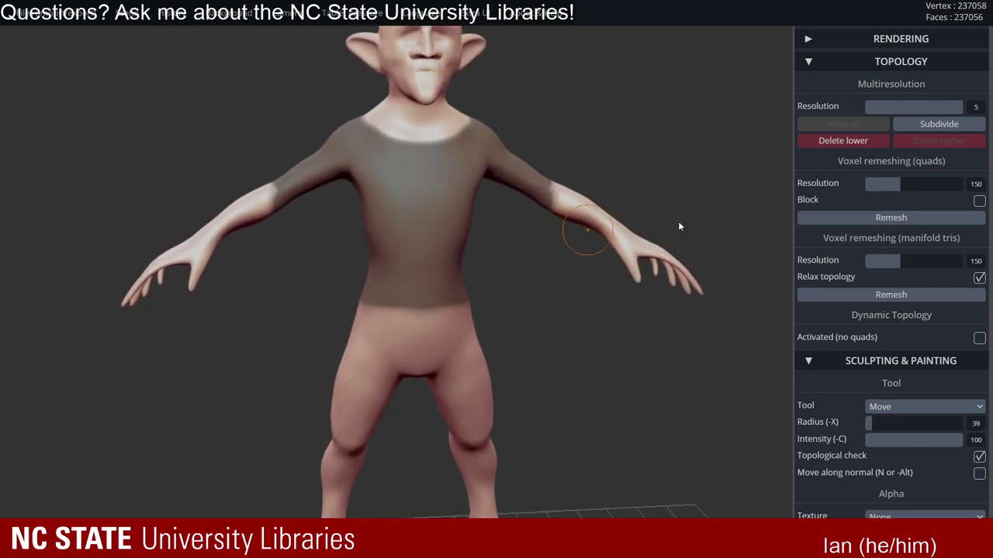
{"action": "left_click", "coordinate": [903, 62]}
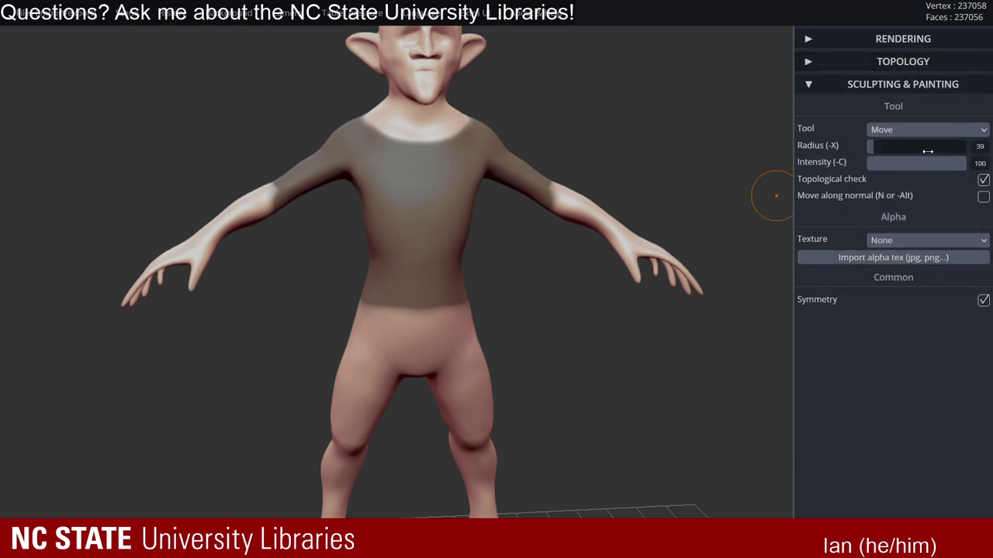
{"action": "left_click", "coordinate": [943, 127]}
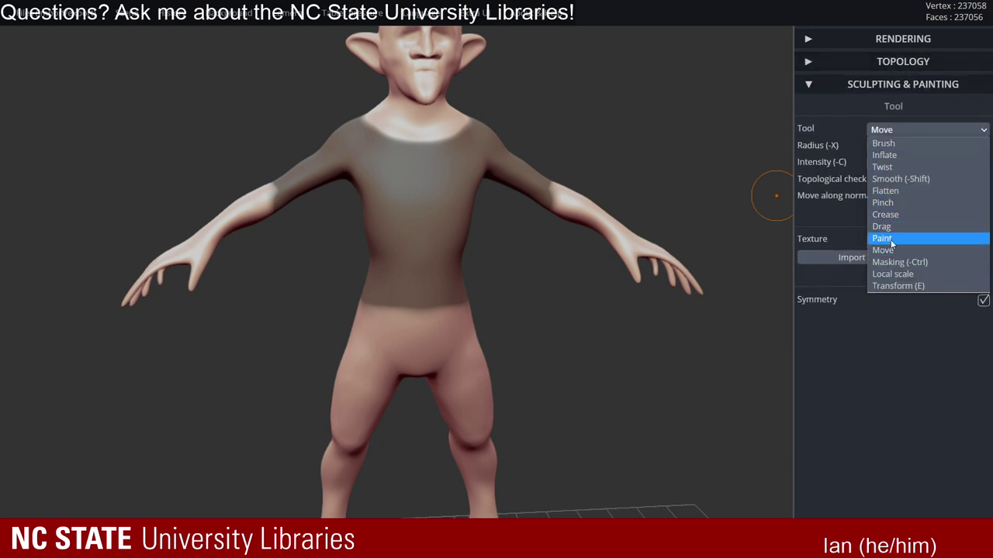
{"action": "left_click", "coordinate": [900, 262]}
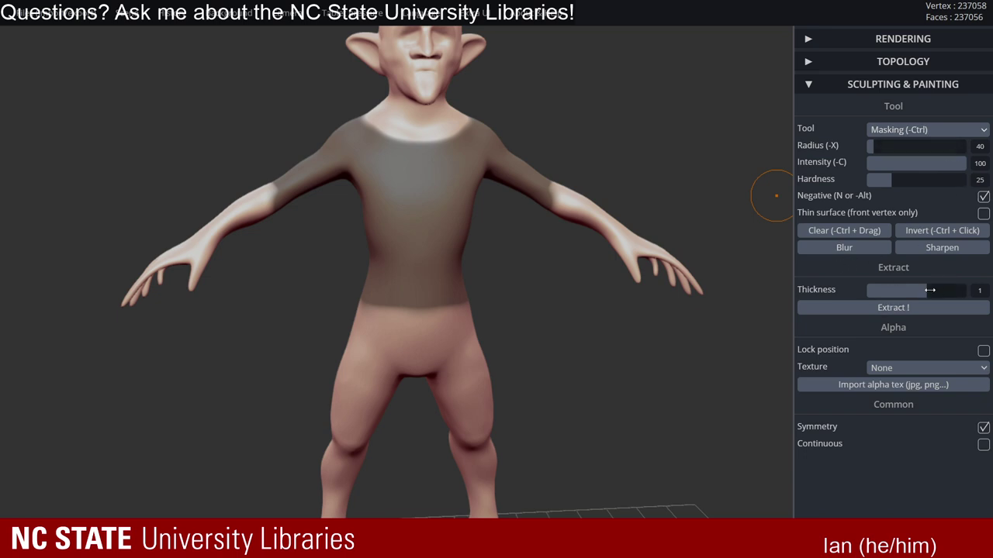
- Try extracting the masked shirt area as a separate shell with thickness 1
{"action": "left_click_drag", "start_coordinate": [619, 170], "coordinate": [535, 170]}
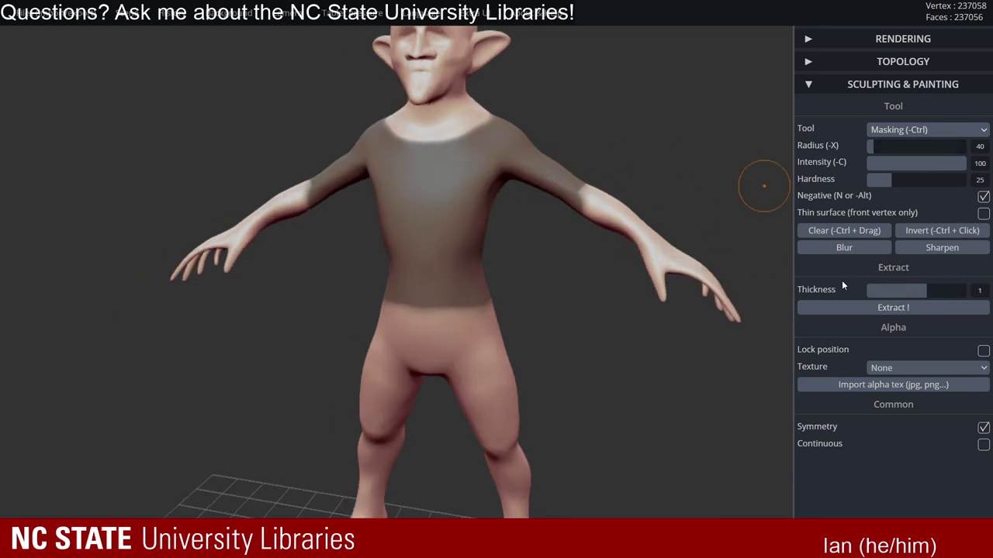
{"action": "left_click", "coordinate": [892, 308]}
{"action": "left_click_drag", "start_coordinate": [538, 215], "coordinate": [505, 164]}
{"action": "key", "text": "ctrl+z"}
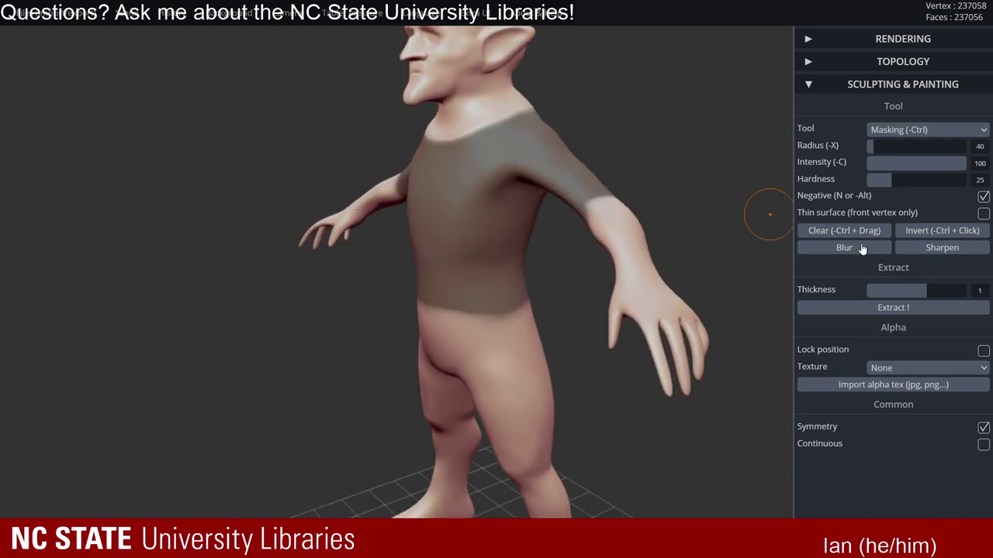
- Try extracting the masked shirt area as a thinner shell with thickness 0.457
{"action": "left_click", "coordinate": [919, 289]}
{"action": "left_click", "coordinate": [884, 309]}
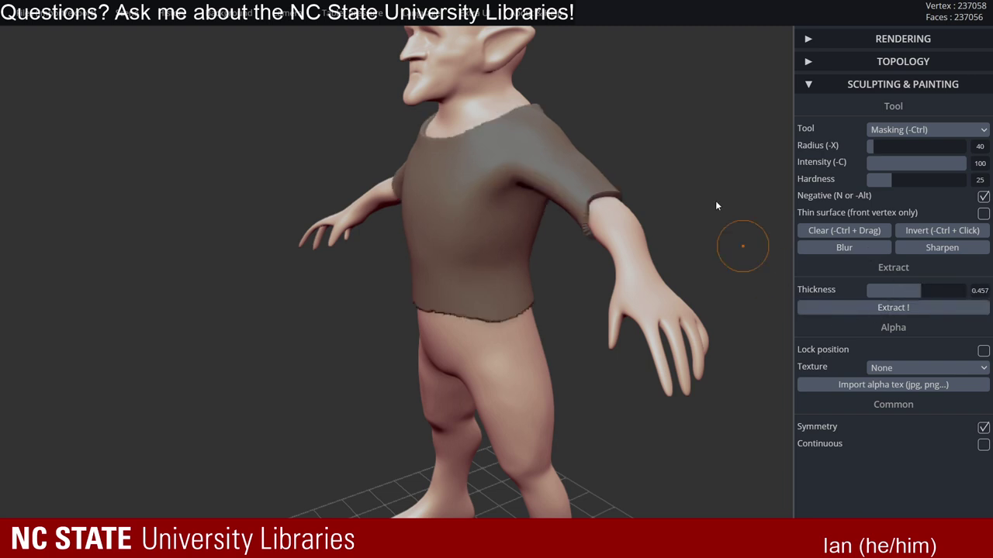
{"action": "left_click_drag", "start_coordinate": [642, 110], "coordinate": [615, 151]}
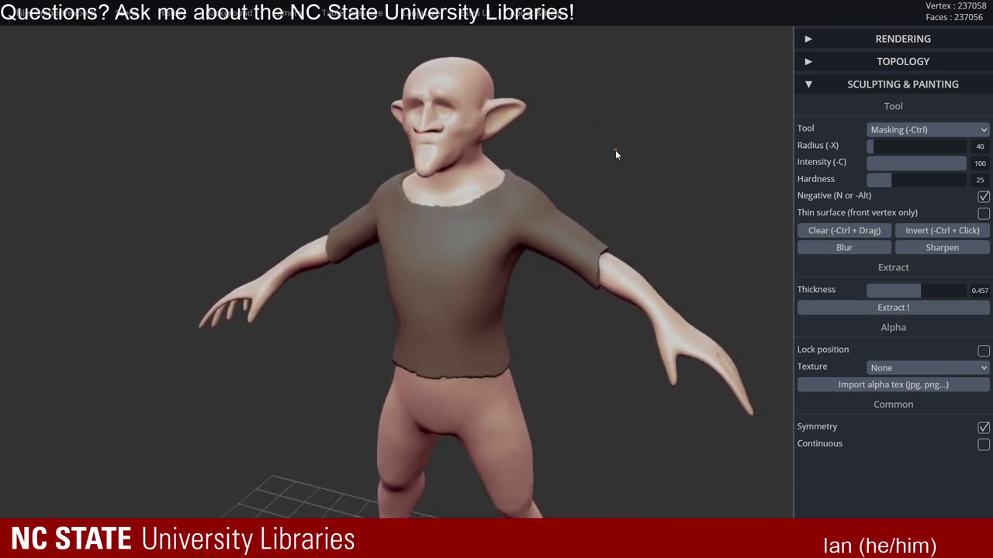
{"action": "left_click", "coordinate": [844, 248]}
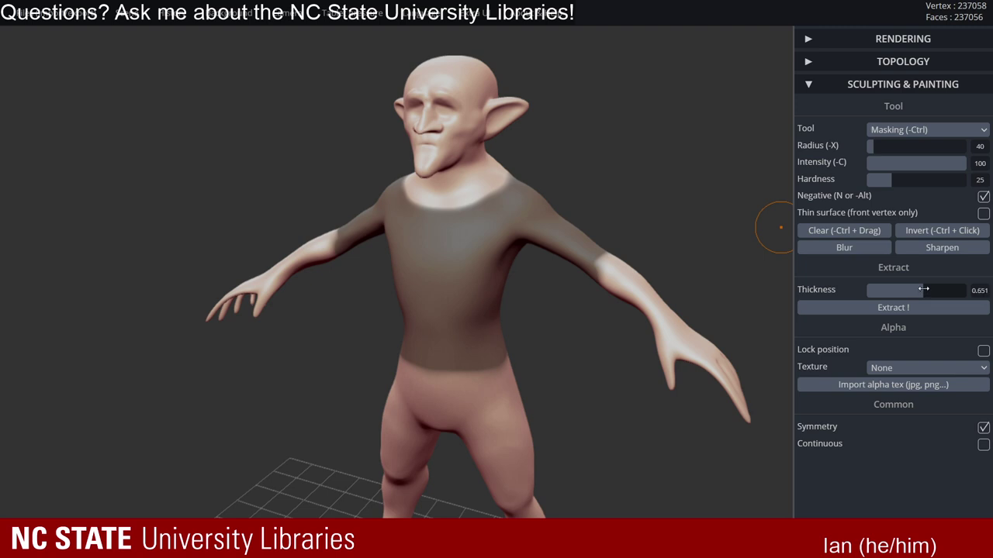
- Extract the masked shirt area as a separate mesh with thickness 0.651 and make the shirt the active mesh
{"action": "left_click", "coordinate": [893, 307]}
{"action": "left_click_drag", "start_coordinate": [561, 157], "coordinate": [647, 174]}
{"action": "mouse_move", "coordinate": [671, 135]}
{"action": "left_mouse_down"}
{"action": "mouse_move", "coordinate": [653, 159]}
{"action": "mouse_move", "coordinate": [559, 155]}
{"action": "mouse_move", "coordinate": [537, 175]}
{"action": "mouse_move", "coordinate": [755, 151]}
{"action": "mouse_move", "coordinate": [748, 141]}
{"action": "mouse_move", "coordinate": [685, 159]}
{"action": "left_mouse_up"}
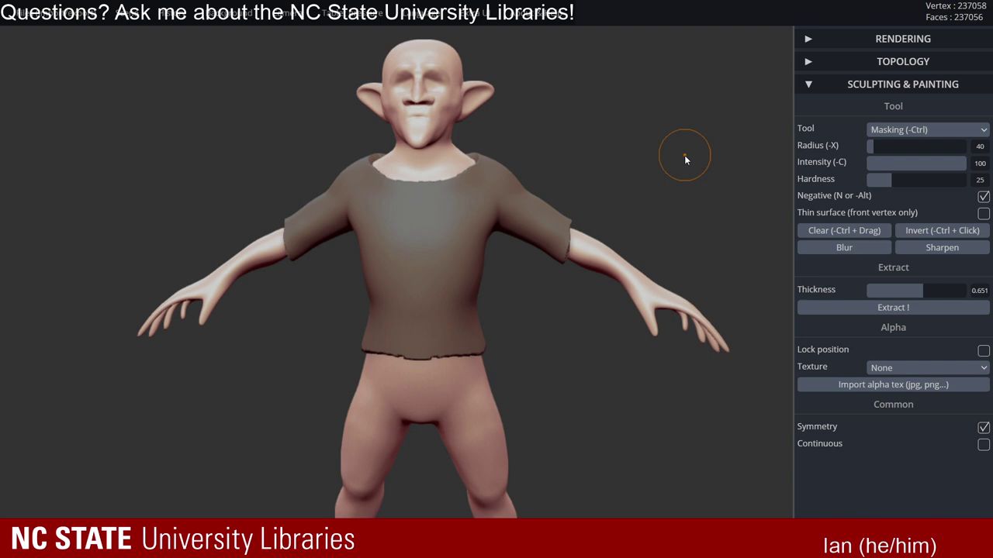
{"action": "left_click", "coordinate": [671, 221], "text": "ctrl"}
{"action": "left_click_drag", "start_coordinate": [671, 221], "coordinate": [698, 124]}
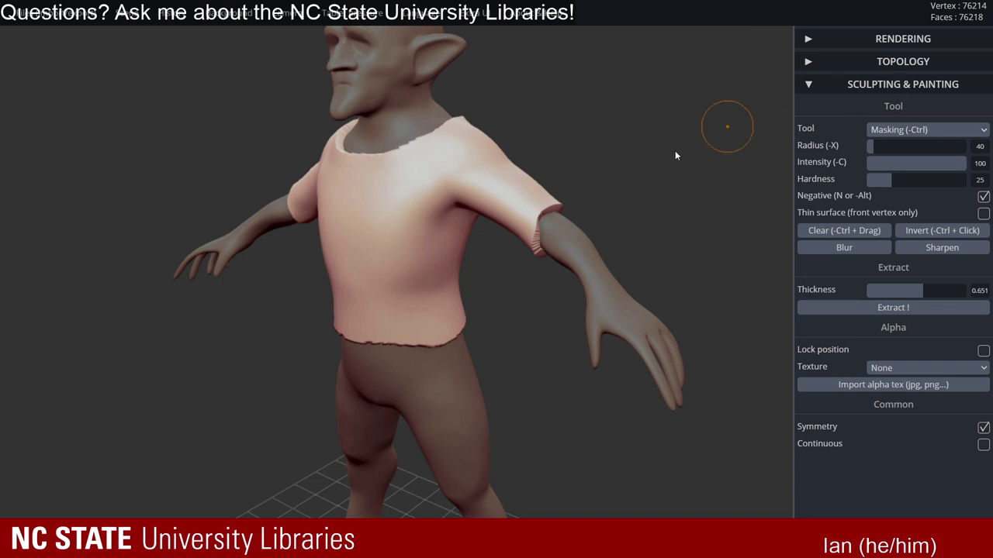
- Show the shirt's wireframe and examine its mesh density and edges around the neckline, sleeves and hem
{"action": "mouse_move", "coordinate": [567, 211]}
{"action": "left_mouse_down"}
{"action": "mouse_move", "coordinate": [576, 196]}
{"action": "mouse_move", "coordinate": [538, 215]}
{"action": "mouse_move", "coordinate": [555, 207]}
{"action": "left_mouse_up"}
{"action": "left_click_drag", "start_coordinate": [577, 206], "coordinate": [660, 213]}
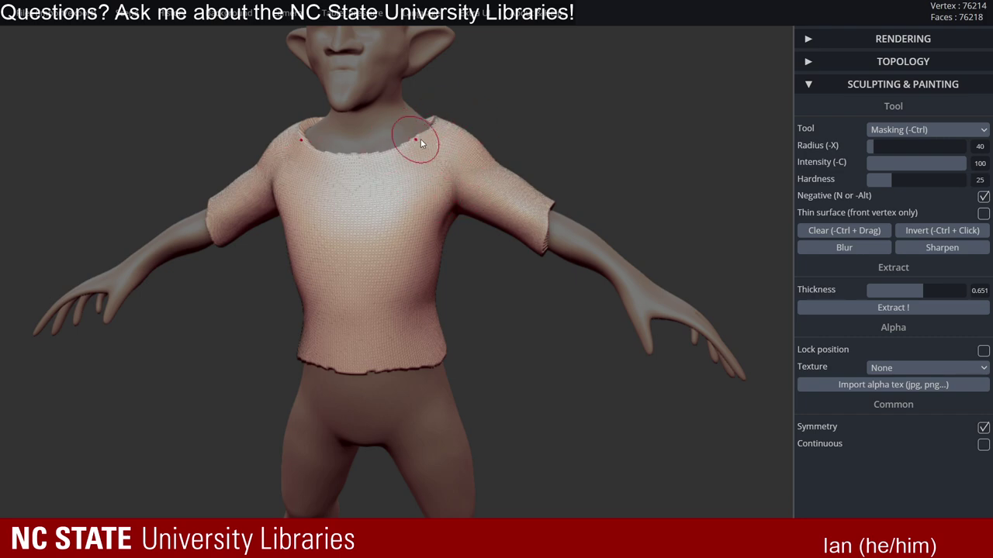
{"action": "right_click_drag", "start_coordinate": [483, 193], "coordinate": [547, 263], "text": "alt"}
{"action": "right_click_drag", "start_coordinate": [547, 264], "coordinate": [603, 309], "text": "ctrl"}
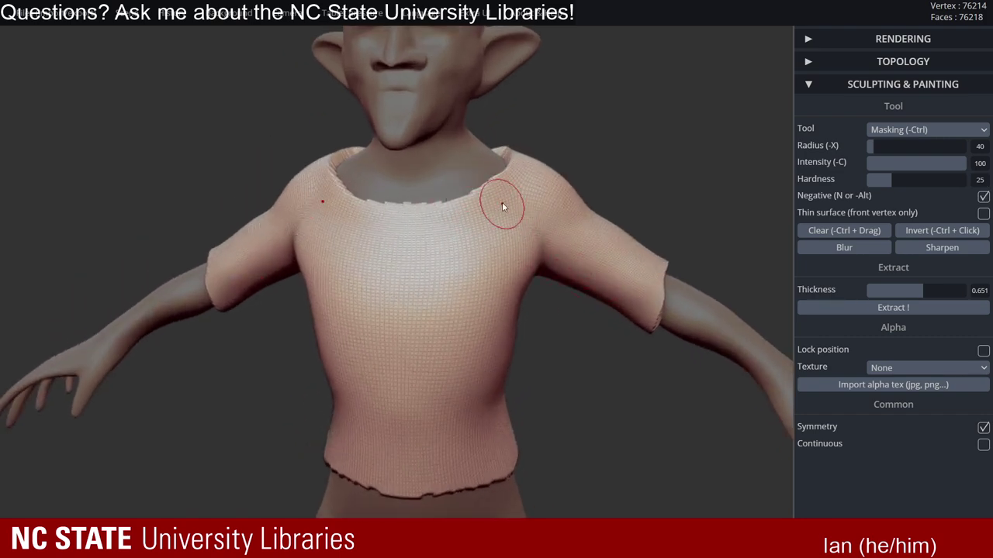
{"action": "right_click_drag", "start_coordinate": [501, 203], "coordinate": [614, 271]}
{"action": "right_click_drag", "start_coordinate": [613, 271], "coordinate": [651, 303], "text": "ctrl"}
{"action": "right_click_drag", "start_coordinate": [565, 210], "coordinate": [528, 221]}
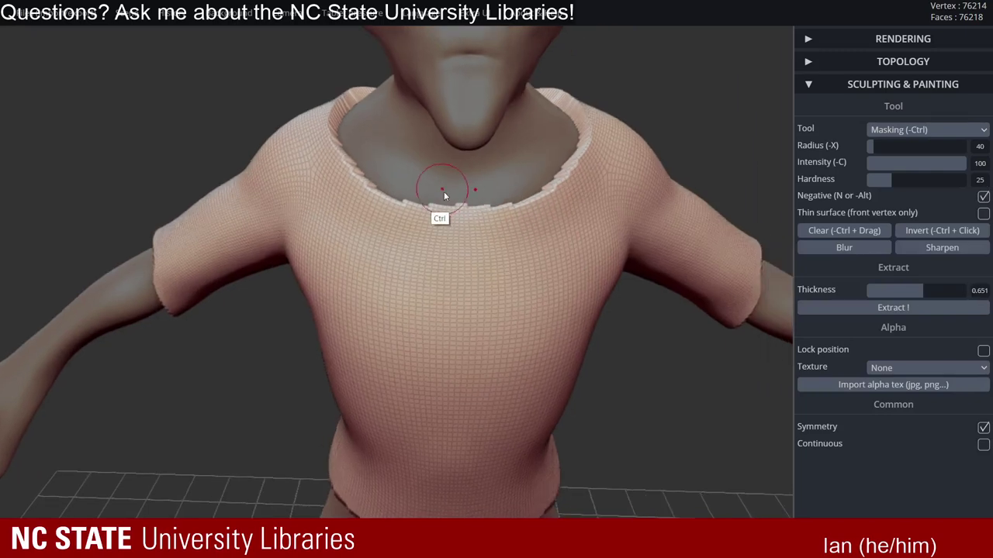
{"action": "right_click_drag", "start_coordinate": [445, 196], "coordinate": [337, 139]}
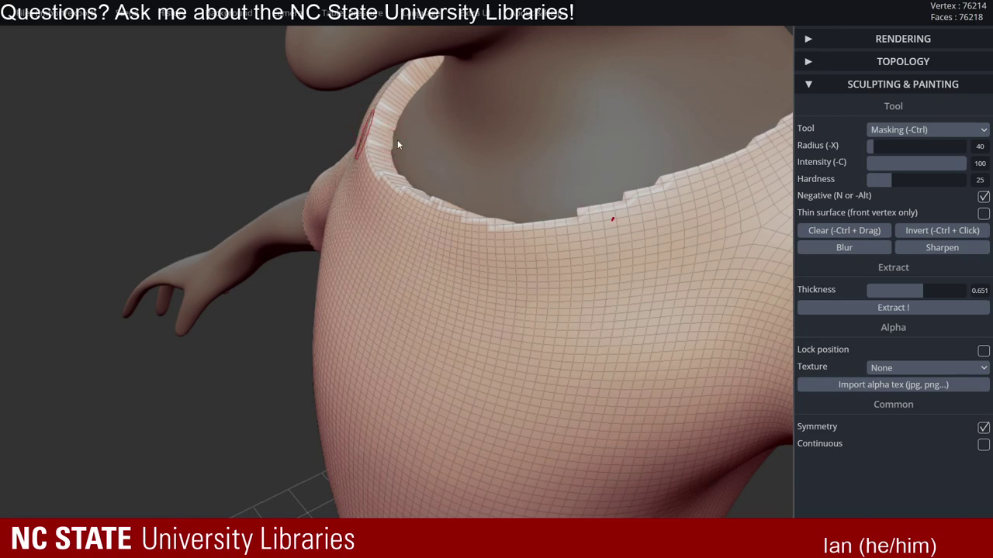
{"action": "mouse_move", "coordinate": [432, 177]}
{"action": "right_mouse_down"}
{"action": "mouse_move", "coordinate": [509, 165]}
{"action": "mouse_move", "coordinate": [466, 170]}
{"action": "mouse_move", "coordinate": [429, 159]}
{"action": "right_mouse_up"}
{"action": "right_click_drag", "start_coordinate": [525, 174], "coordinate": [461, 165], "text": "ctrl"}
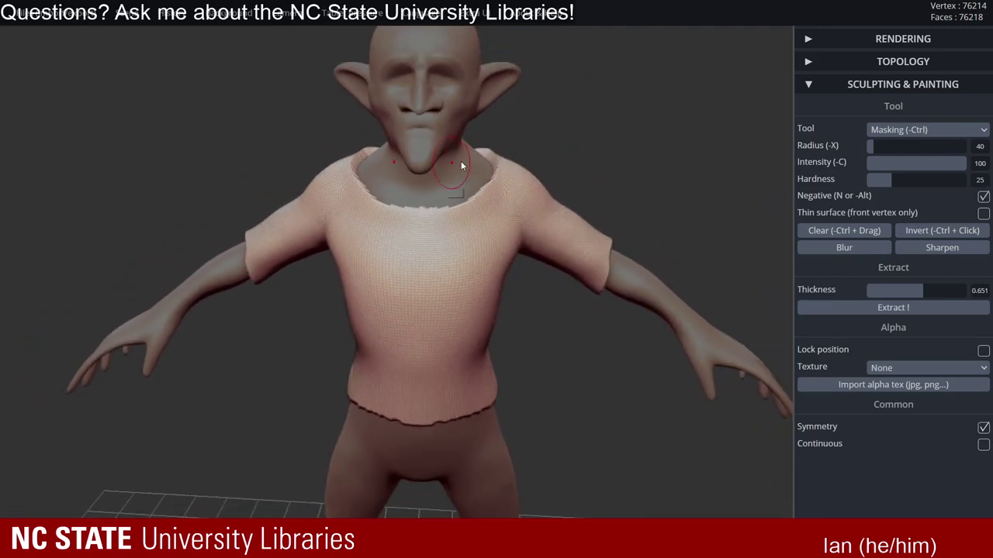
- Try a quad voxel remesh of the shirt at resolution 60, inspect the surface, and undo it
{"action": "left_click", "coordinate": [892, 85]}
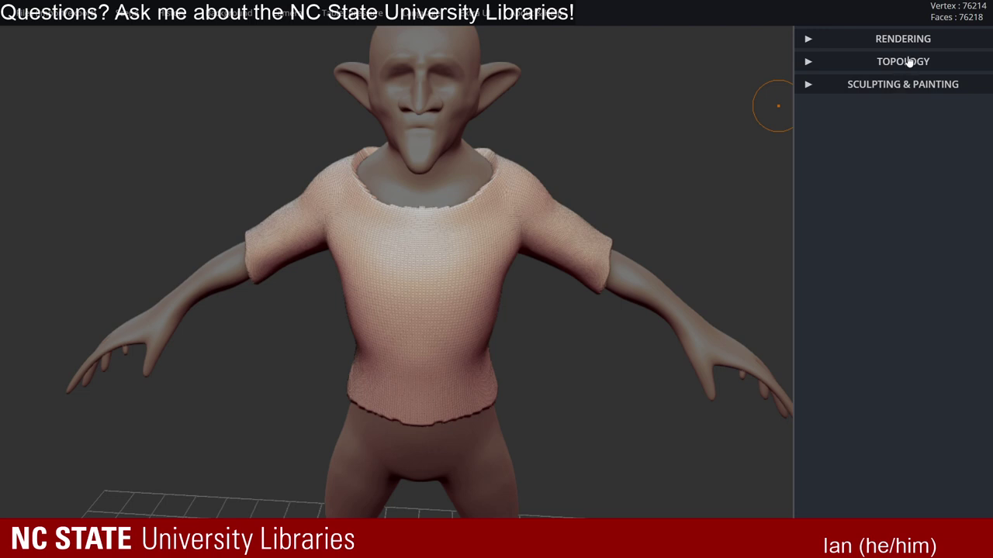
{"action": "left_click", "coordinate": [909, 62]}
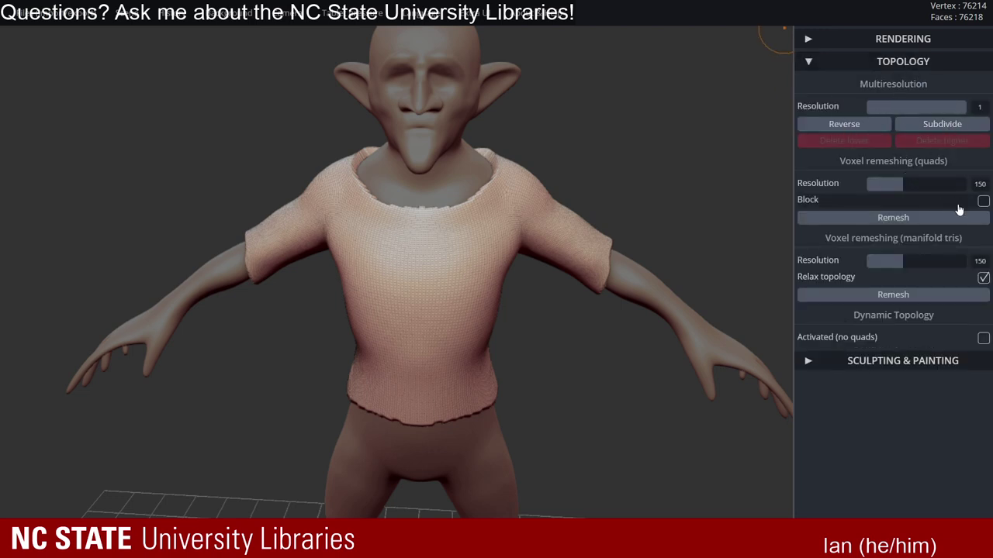
{"action": "left_click_drag", "start_coordinate": [902, 184], "coordinate": [888, 183]}
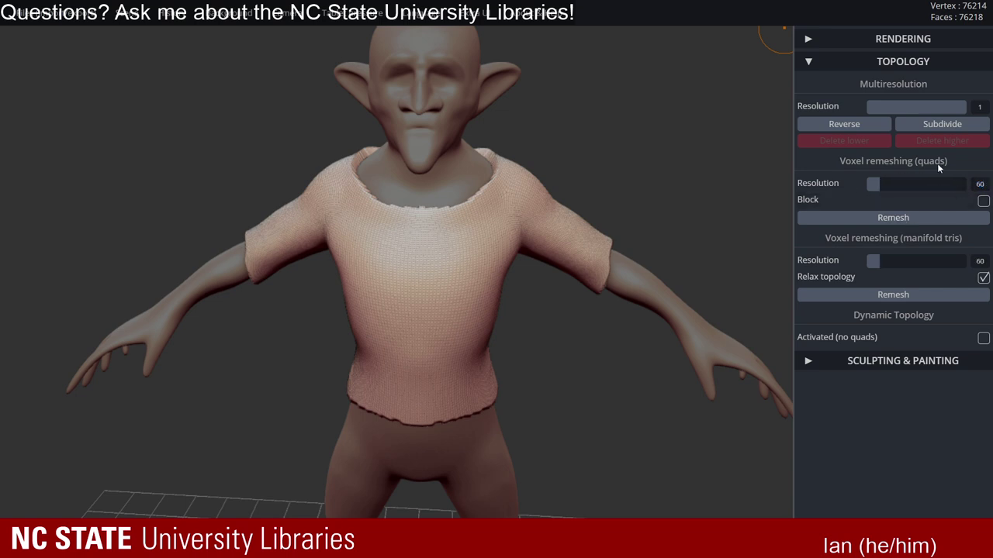
{"action": "left_click", "coordinate": [906, 221]}
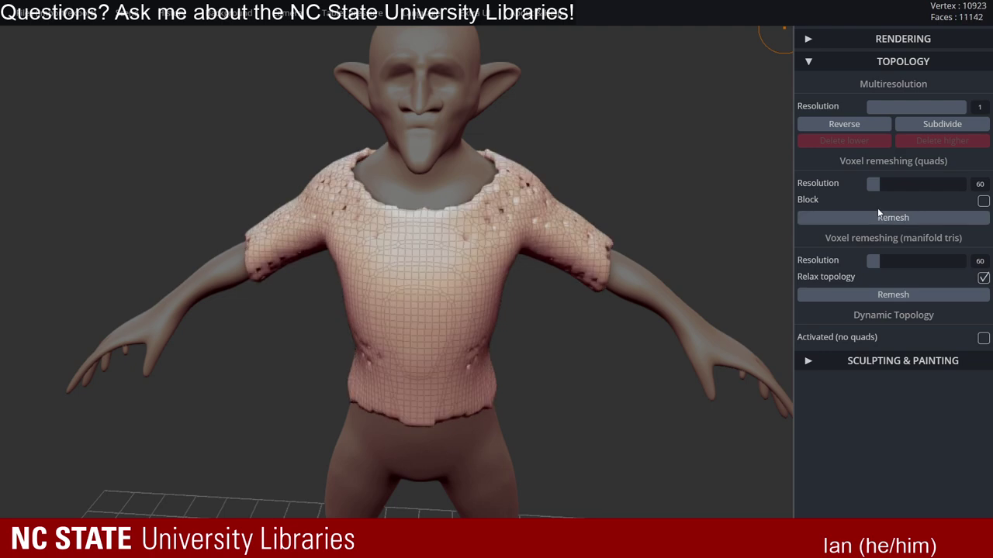
{"action": "scroll", "coordinate": [618, 175], "scroll_direction": "up", "scroll_amount": 5}
{"action": "mouse_move", "coordinate": [597, 163]}
{"action": "left_mouse_down"}
{"action": "mouse_move", "coordinate": [618, 142]}
{"action": "mouse_move", "coordinate": [762, 142]}
{"action": "mouse_move", "coordinate": [309, 253]}
{"action": "left_mouse_up"}
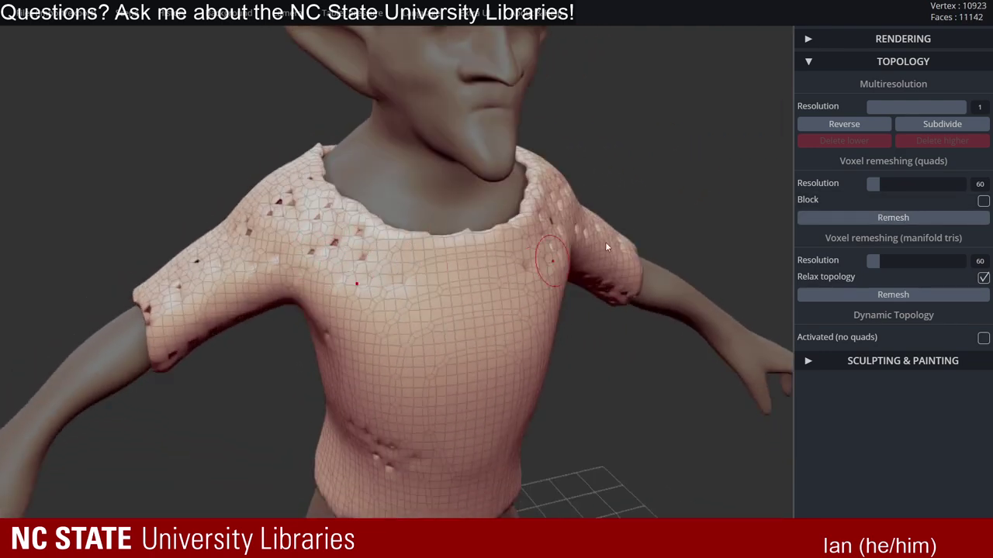
{"action": "left_click_drag", "start_coordinate": [686, 221], "coordinate": [560, 204]}
{"action": "key", "text": "ctrl+z"}
- Try a quad voxel remesh of the shirt at resolution 80 and undo it
{"action": "left_click", "coordinate": [899, 186]}
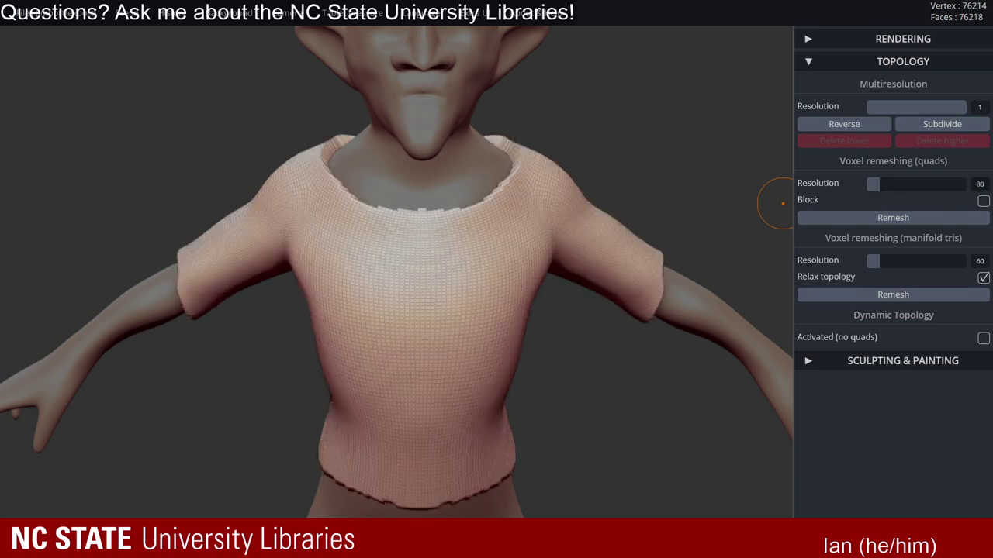
{"action": "left_click", "coordinate": [923, 220]}
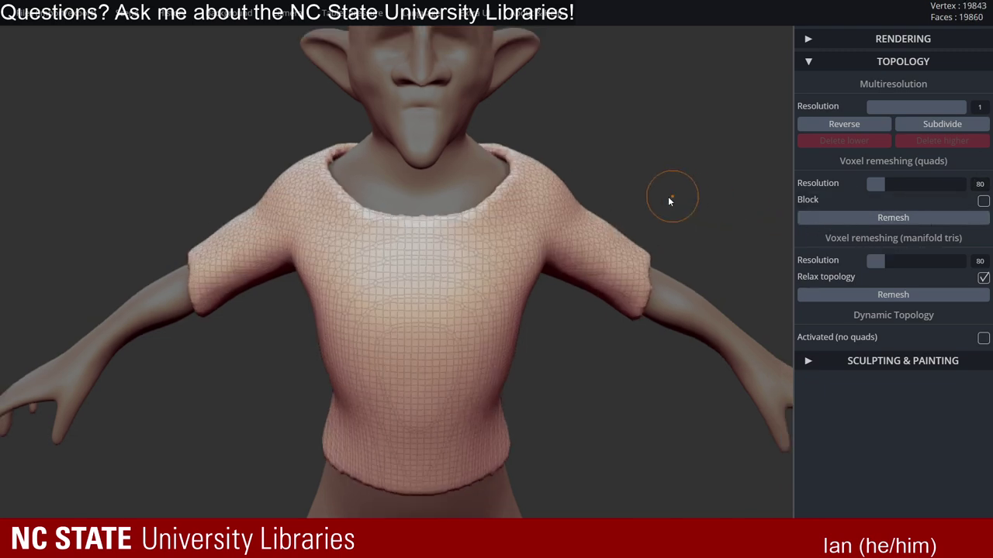
{"action": "left_click_drag", "start_coordinate": [668, 197], "coordinate": [593, 208]}
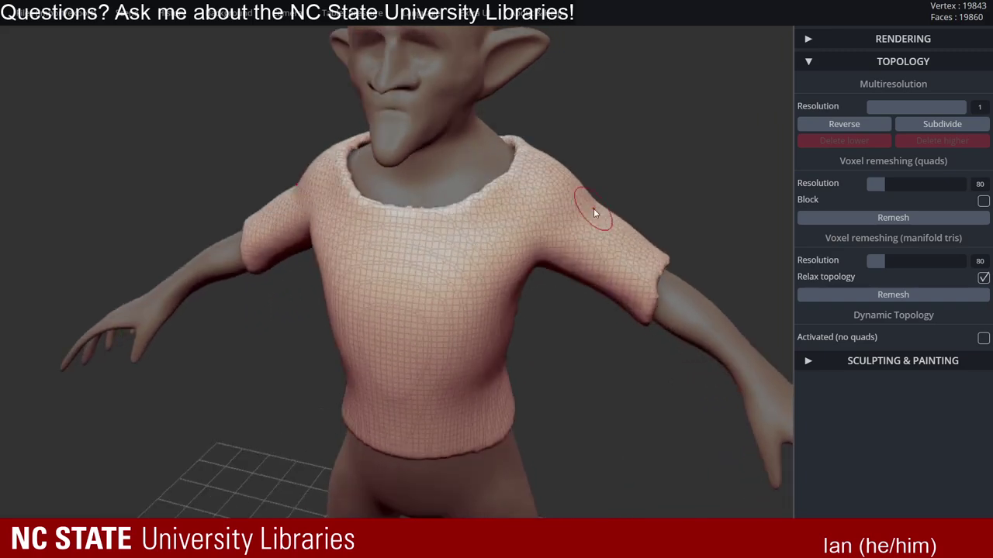
{"action": "key", "text": "ctrl+z"}
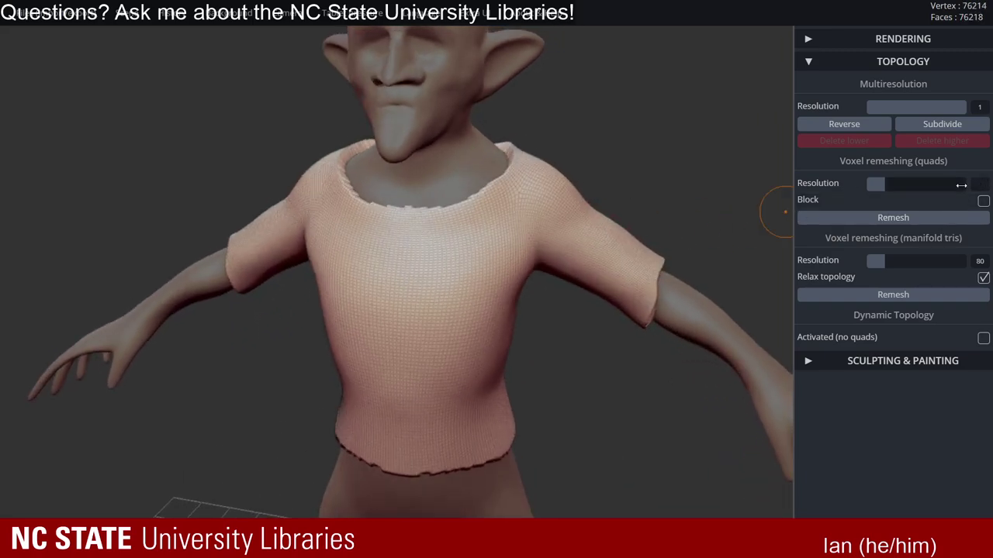
- Try voxel remeshing the shirt at resolution 100, as quads and as manifold triangles, inspecting each version
{"action": "key", "text": "Return"}
{"action": "left_click", "coordinate": [940, 218]}
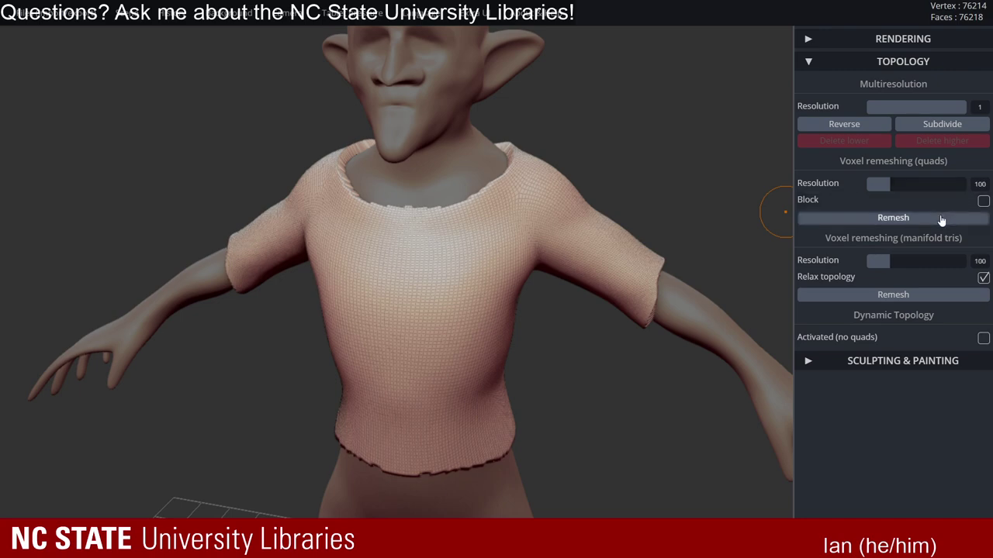
{"action": "right_click_drag", "start_coordinate": [657, 230], "coordinate": [726, 216]}
{"action": "right_click_drag", "start_coordinate": [388, 224], "coordinate": [426, 223]}
{"action": "left_click_drag", "start_coordinate": [426, 225], "coordinate": [776, 221]}
{"action": "key", "text": "ctrl+z"}
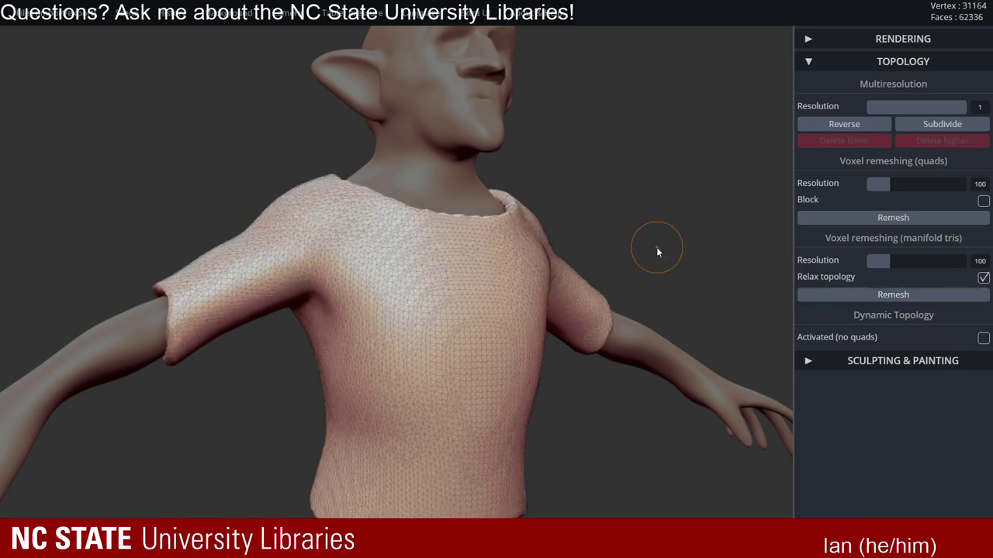
{"action": "left_click_drag", "start_coordinate": [658, 237], "coordinate": [481, 261]}
{"action": "mouse_move", "coordinate": [481, 257]}
{"action": "right_mouse_down"}
{"action": "mouse_move", "coordinate": [341, 311]}
{"action": "mouse_move", "coordinate": [497, 311]}
{"action": "mouse_move", "coordinate": [641, 336]}
{"action": "mouse_move", "coordinate": [519, 271]}
{"action": "mouse_move", "coordinate": [505, 221]}
{"action": "mouse_move", "coordinate": [618, 270]}
{"action": "right_mouse_up"}
{"action": "right_click_drag", "start_coordinate": [619, 397], "coordinate": [659, 294]}
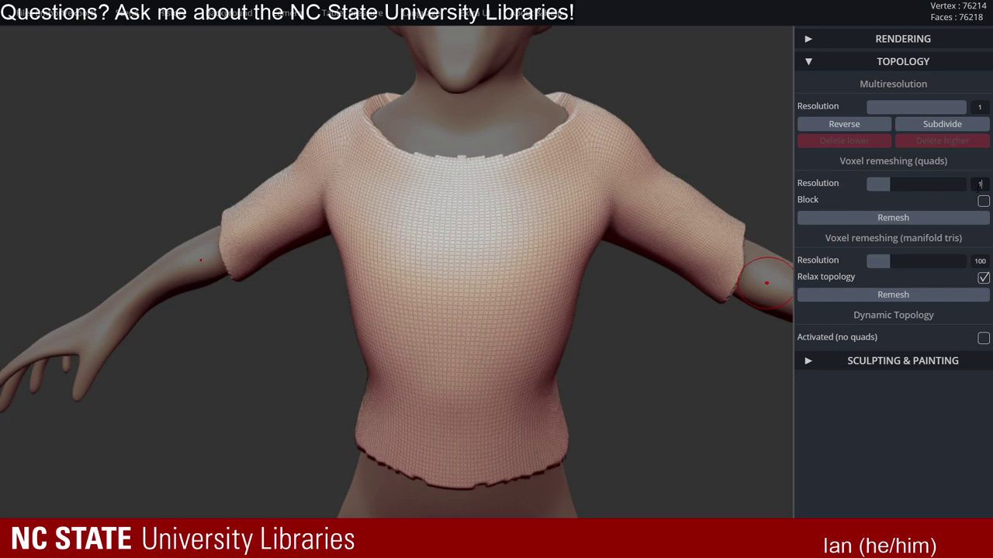
- Remesh the shirt as voxel quads at resolution 120 and turn off the wireframe display
{"action": "left_click", "coordinate": [936, 222]}
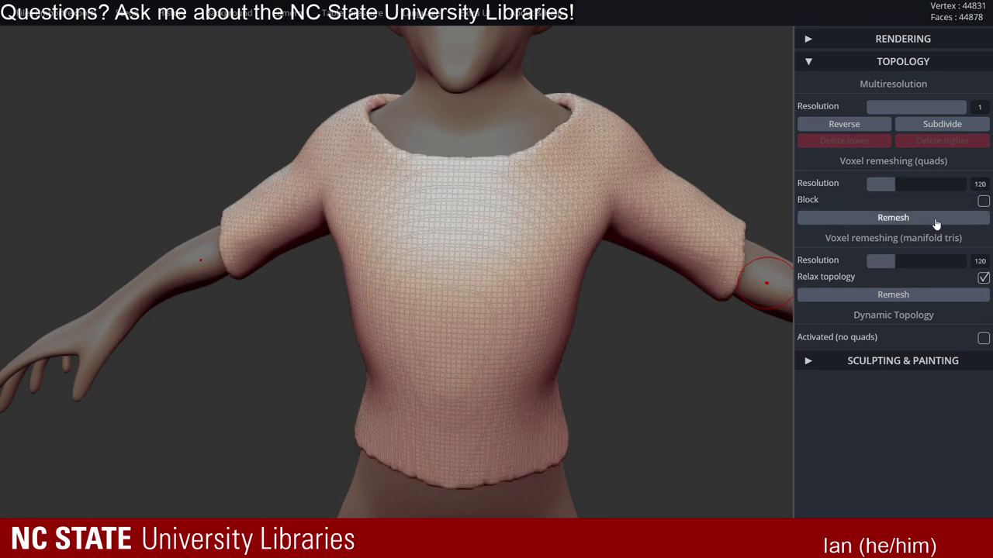
{"action": "left_click_drag", "start_coordinate": [757, 69], "coordinate": [693, 160]}
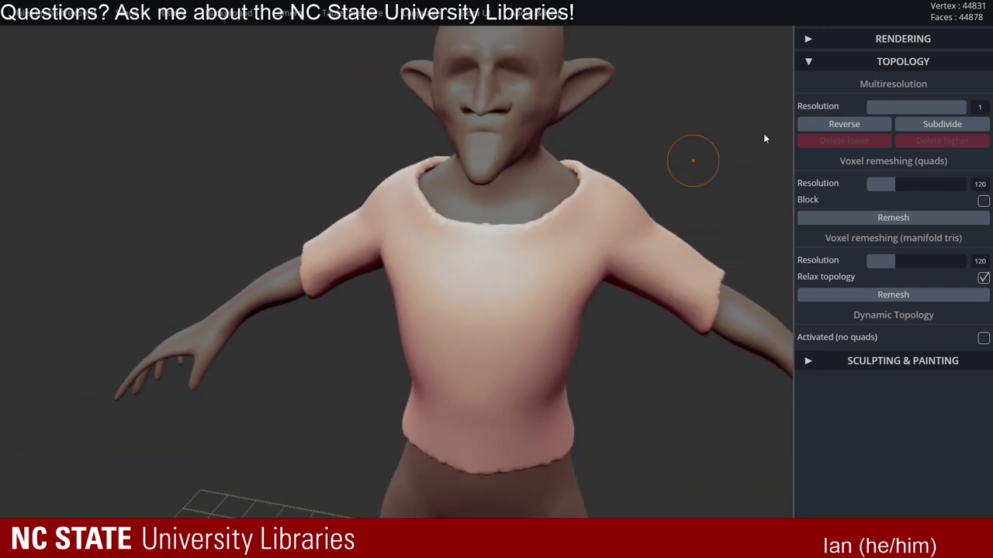
{"action": "left_click", "coordinate": [903, 67]}
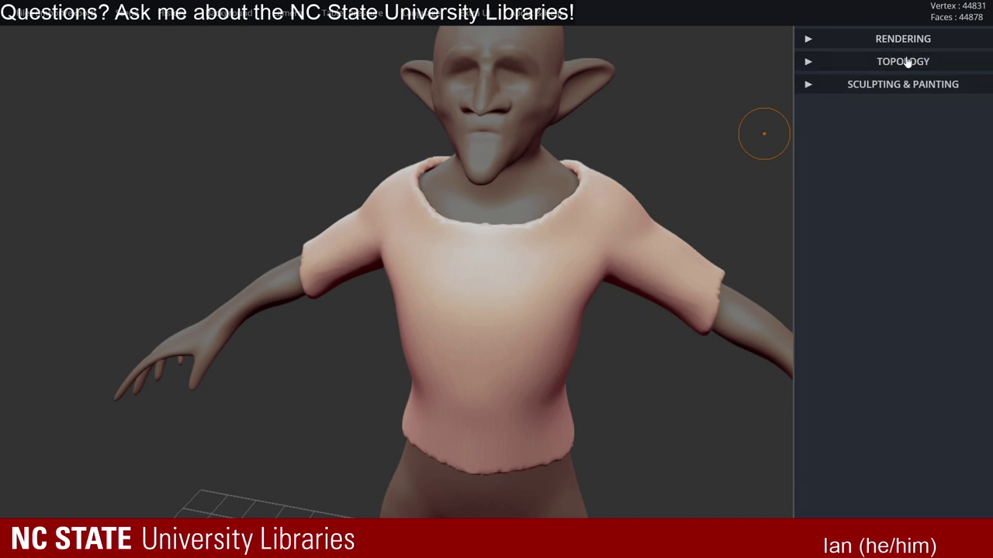
{"action": "left_click", "coordinate": [906, 62]}
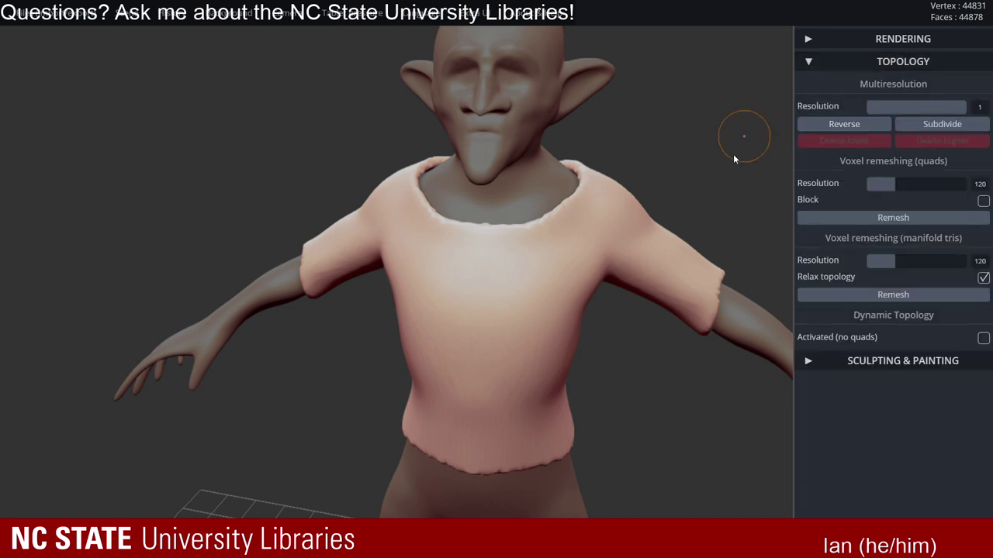
{"action": "mouse_move", "coordinate": [734, 159]}
{"action": "left_mouse_down"}
{"action": "mouse_move", "coordinate": [556, 135]}
{"action": "mouse_move", "coordinate": [584, 148]}
{"action": "left_mouse_up"}
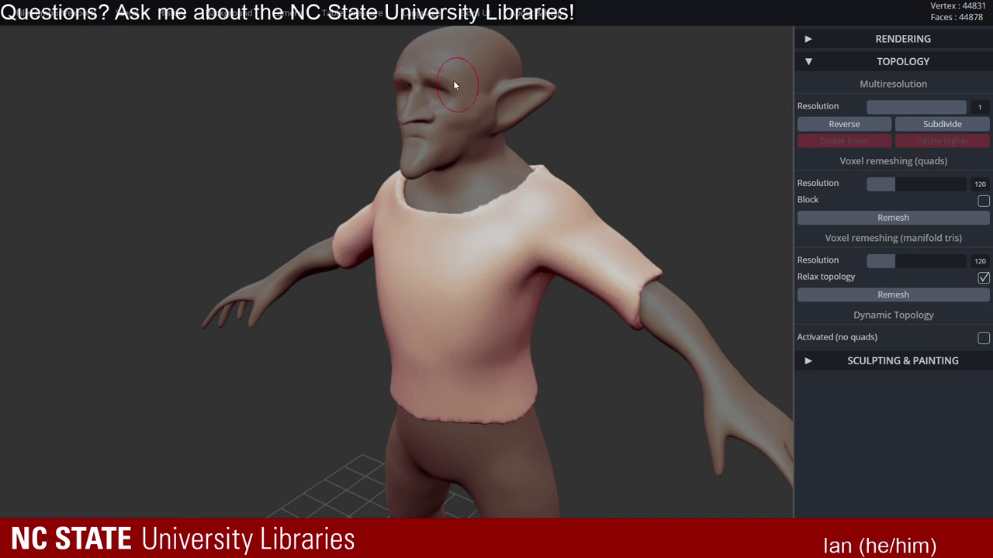
- Compare the shirt before and after the remesh by repeatedly undoing and redoing it
{"action": "key", "text": "ctrl+z"}
{"action": "key", "text": "ctrl+y"}
{"action": "key", "text": "ctrl+z"}
{"action": "key", "text": "ctrl+y"}
- Subdivide the shirt mesh and return it to multiresolution level 1
{"action": "left_click_drag", "start_coordinate": [593, 157], "coordinate": [617, 130], "text": "alt"}
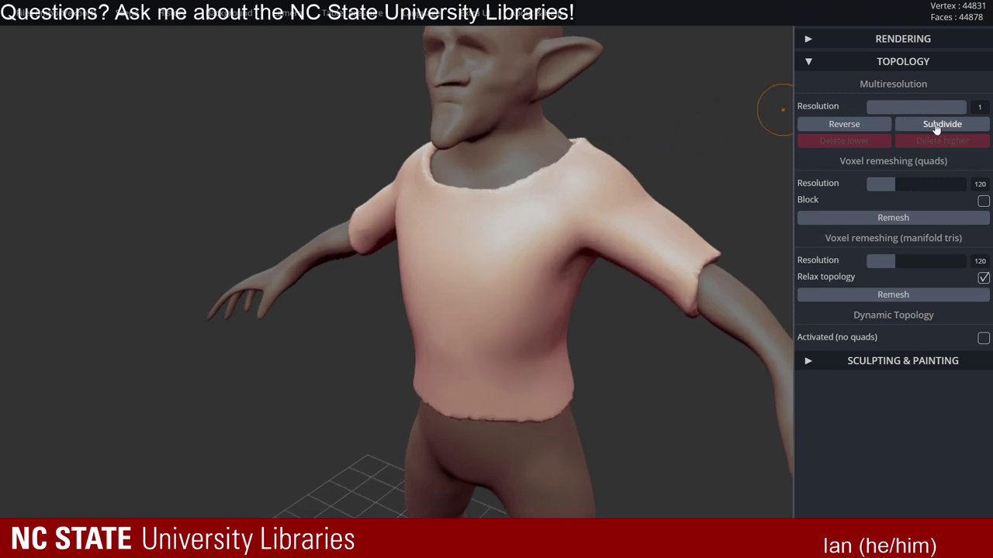
{"action": "mouse_move", "coordinate": [683, 172]}
{"action": "left_mouse_down", "text": "alt"}
{"action": "mouse_move", "coordinate": [669, 155]}
{"action": "mouse_move", "coordinate": [535, 148]}
{"action": "mouse_move", "coordinate": [642, 143]}
{"action": "mouse_move", "coordinate": [720, 170]}
{"action": "mouse_move", "coordinate": [587, 208]}
{"action": "mouse_move", "coordinate": [516, 206]}
{"action": "mouse_move", "coordinate": [527, 223]}
{"action": "mouse_move", "coordinate": [549, 211]}
{"action": "left_mouse_up", "text": "alt"}
{"action": "key", "text": "ctrl+z"}
{"action": "left_click", "coordinate": [530, 221], "text": "shift"}
{"action": "left_click", "coordinate": [552, 220]}
{"action": "left_click", "coordinate": [539, 211], "text": "shift"}
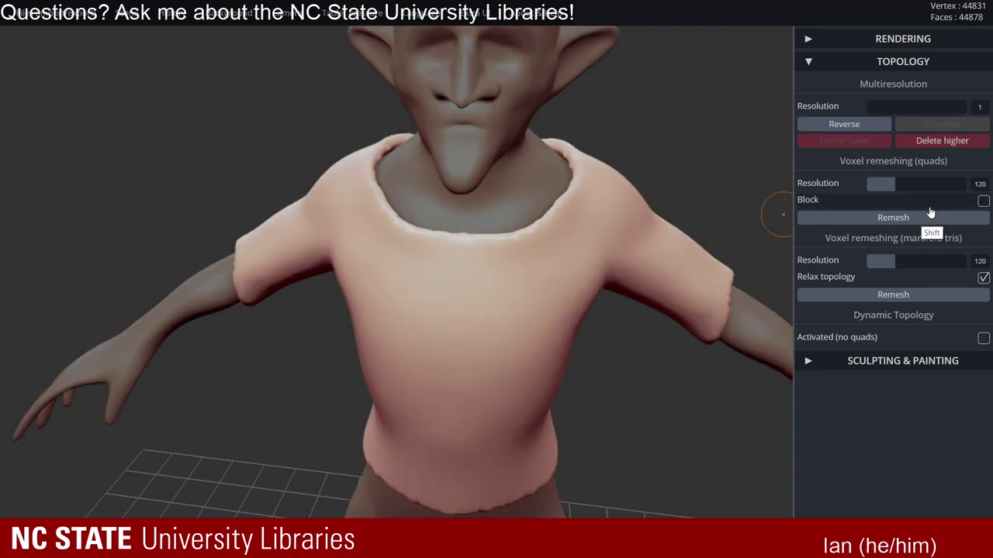
- Switch from the topology settings to the sculpting tools and choose the Brush tool
{"action": "left_click", "coordinate": [900, 61]}
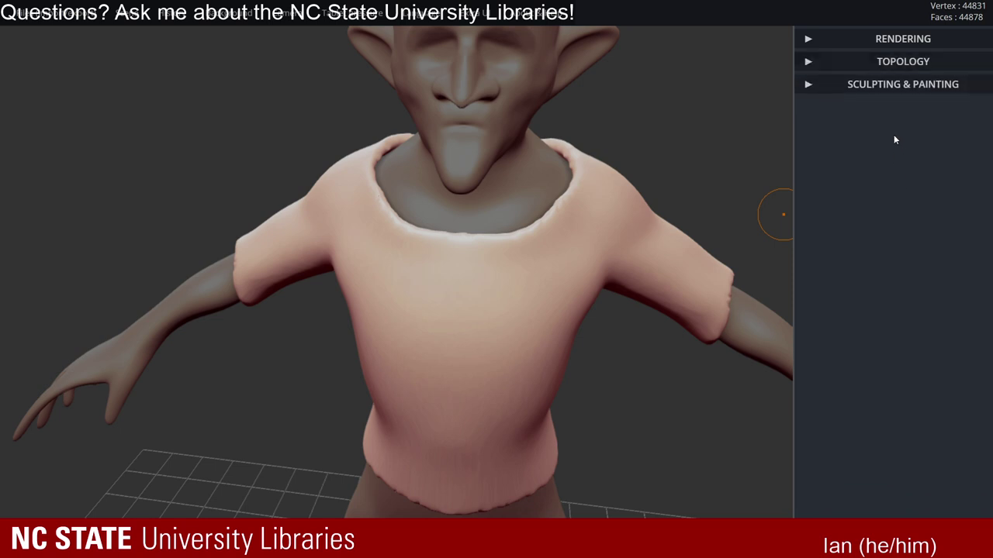
{"action": "left_click", "coordinate": [909, 85]}
{"action": "left_click", "coordinate": [912, 129]}
{"action": "left_click", "coordinate": [883, 142]}
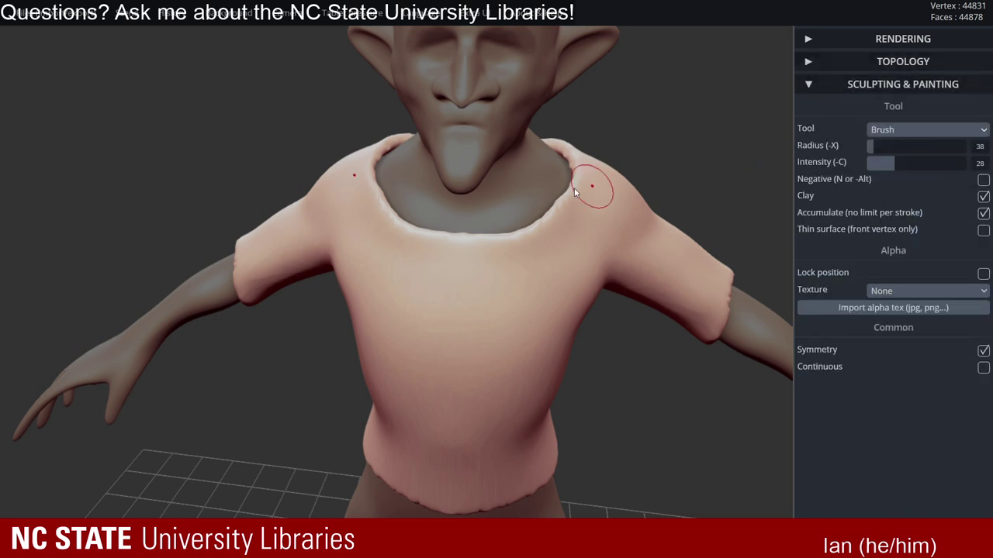
- Smooth the jagged front edge of the shirt's neckline with the Smooth tool and symmetry on
{"action": "key", "text": "shift"}
{"action": "right_click_drag", "start_coordinate": [544, 204], "coordinate": [556, 210]}
{"action": "key", "text": "shift"}
{"action": "key", "text": "c"}
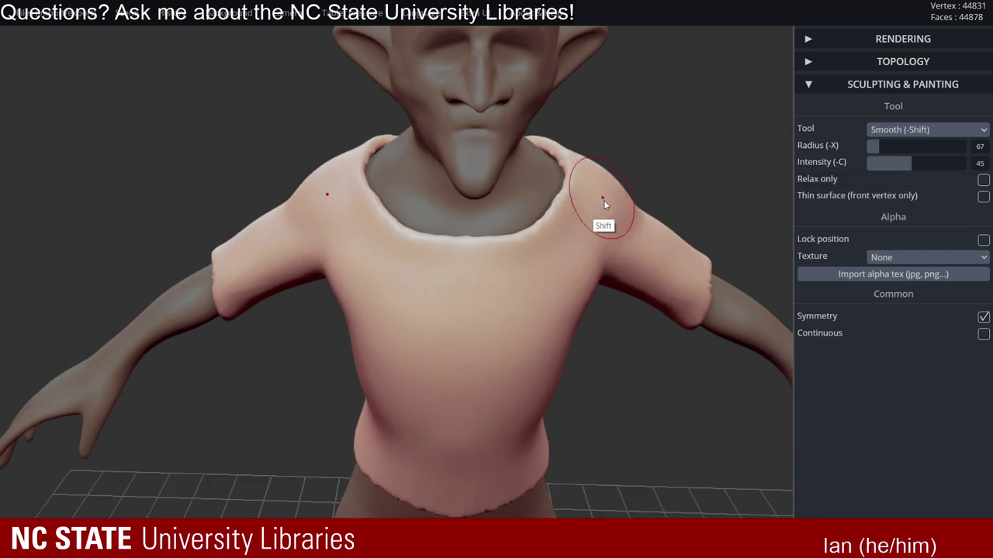
{"action": "right_click_drag", "start_coordinate": [554, 217], "coordinate": [561, 223]}
{"action": "key", "text": "shift"}
{"action": "mouse_move", "coordinate": [552, 217]}
{"action": "left_mouse_down", "text": "shift"}
{"action": "mouse_move", "coordinate": [532, 231]}
{"action": "mouse_move", "coordinate": [476, 237]}
{"action": "left_mouse_up", "text": "shift"}
{"action": "left_click", "coordinate": [518, 257], "text": "shift"}
{"action": "key", "text": "shift"}
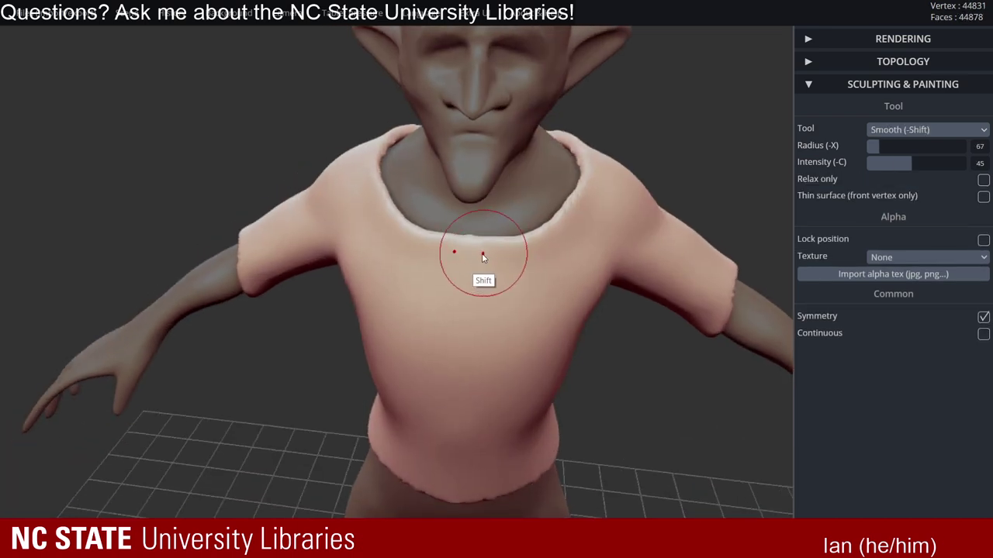
- Smooth the shirt's neckline over the shoulders and around the back of the neck
{"action": "mouse_move", "coordinate": [469, 271]}
{"action": "right_mouse_down"}
{"action": "mouse_move", "coordinate": [660, 152]}
{"action": "mouse_move", "coordinate": [624, 177]}
{"action": "mouse_move", "coordinate": [565, 185]}
{"action": "right_mouse_up"}
{"action": "key", "text": "shift"}
{"action": "key", "text": "shift"}
{"action": "key", "text": "shift"}
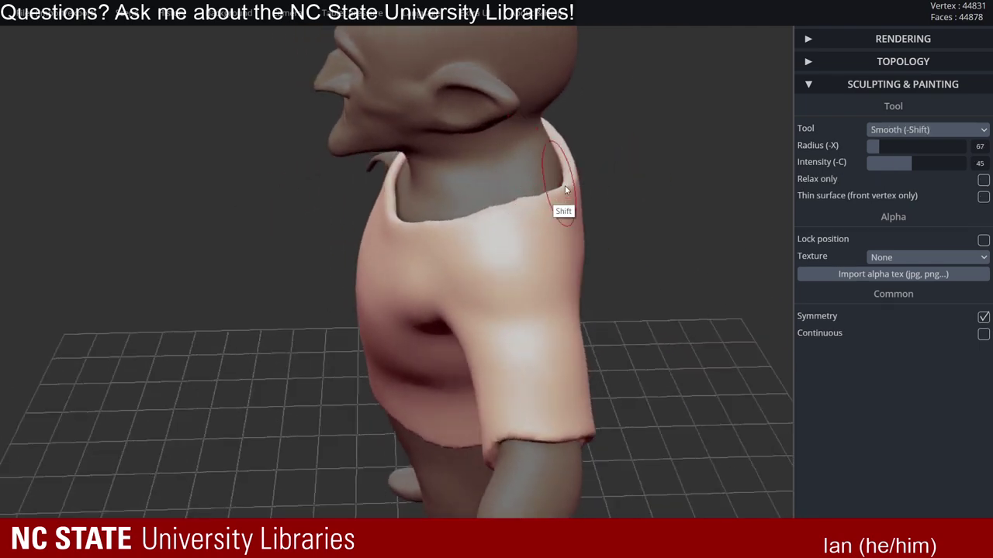
{"action": "mouse_move", "coordinate": [493, 219]}
{"action": "right_mouse_down"}
{"action": "mouse_move", "coordinate": [450, 261]}
{"action": "mouse_move", "coordinate": [481, 294]}
{"action": "mouse_move", "coordinate": [410, 276]}
{"action": "mouse_move", "coordinate": [437, 254]}
{"action": "right_mouse_up"}
{"action": "key", "text": "shift"}
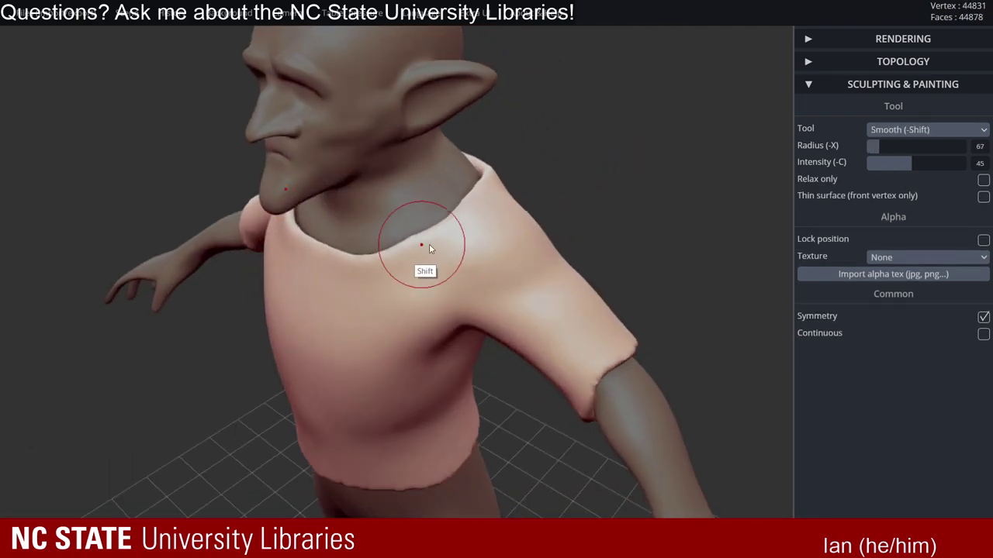
- Smooth the front and outer edges of the shirt's sleeve openings
{"action": "mouse_move", "coordinate": [533, 238]}
{"action": "right_mouse_down"}
{"action": "mouse_move", "coordinate": [550, 275]}
{"action": "mouse_move", "coordinate": [607, 261]}
{"action": "mouse_move", "coordinate": [576, 272]}
{"action": "mouse_move", "coordinate": [720, 199]}
{"action": "mouse_move", "coordinate": [557, 228]}
{"action": "right_mouse_up"}
{"action": "key", "text": "shift"}
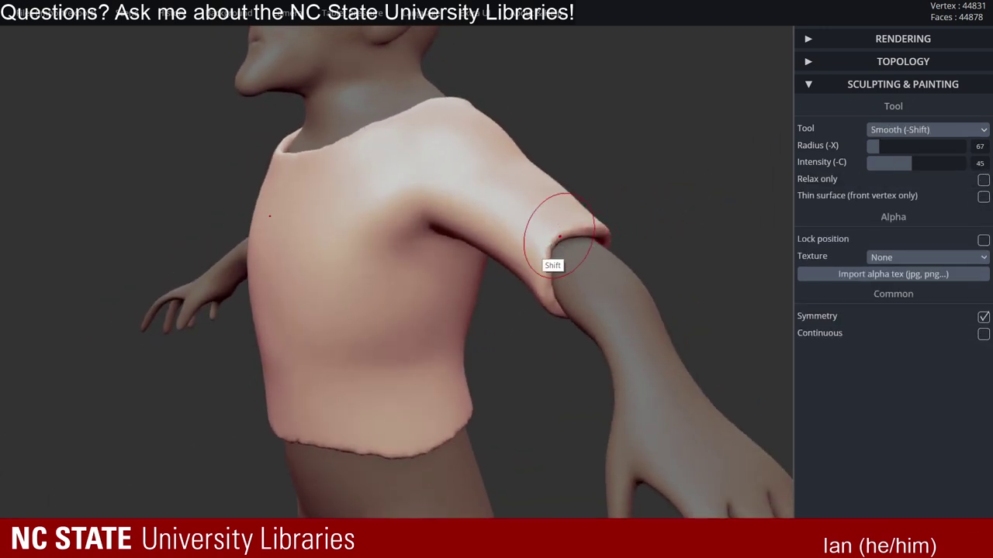
{"action": "left_click_drag", "start_coordinate": [550, 244], "coordinate": [541, 276], "text": "shift"}
{"action": "mouse_move", "coordinate": [643, 240]}
{"action": "right_mouse_down"}
{"action": "mouse_move", "coordinate": [556, 224]}
{"action": "mouse_move", "coordinate": [506, 229]}
{"action": "right_mouse_up"}
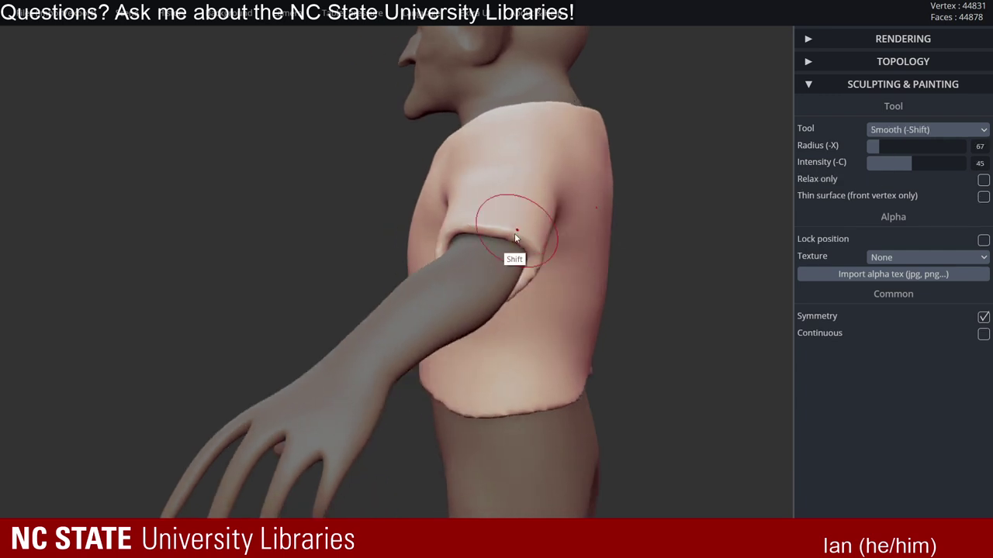
{"action": "mouse_move", "coordinate": [512, 234]}
{"action": "left_mouse_down", "text": "shift"}
{"action": "mouse_move", "coordinate": [531, 265]}
{"action": "mouse_move", "coordinate": [518, 280]}
{"action": "left_mouse_up", "text": "shift"}
- Reselect the shirt instead of the body and smooth the back and underside of the sleeve openings
{"action": "right_click_drag", "start_coordinate": [554, 274], "coordinate": [441, 286]}
{"action": "left_click", "coordinate": [413, 292], "text": "shift"}
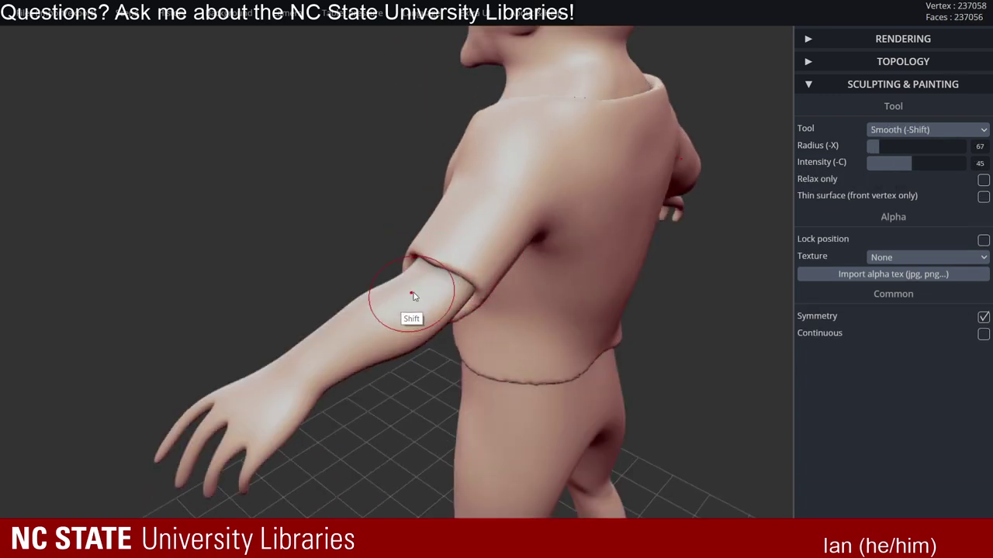
{"action": "left_click", "coordinate": [484, 246], "text": "shift"}
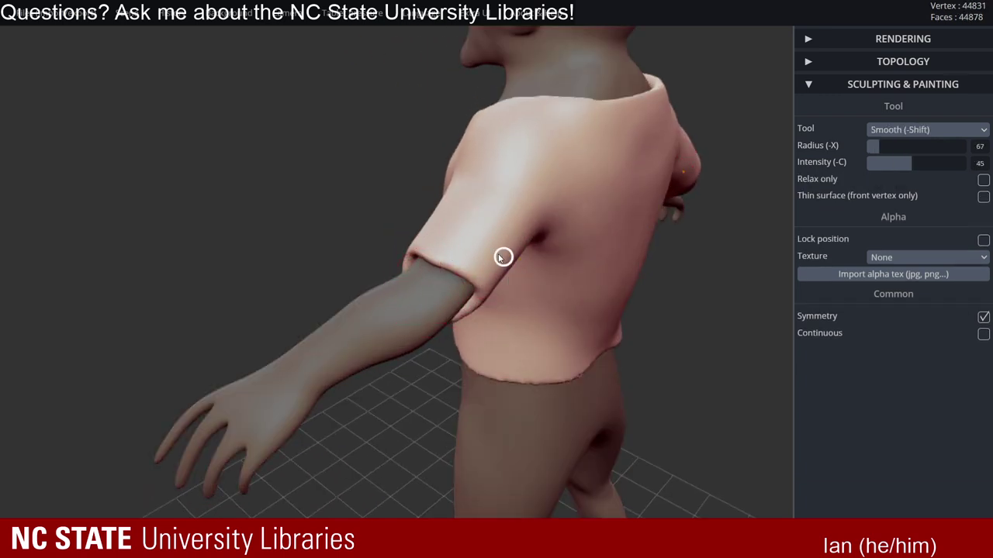
{"action": "right_click_drag", "start_coordinate": [499, 258], "coordinate": [456, 222]}
{"action": "left_click_drag", "start_coordinate": [433, 227], "coordinate": [401, 275], "text": "shift"}
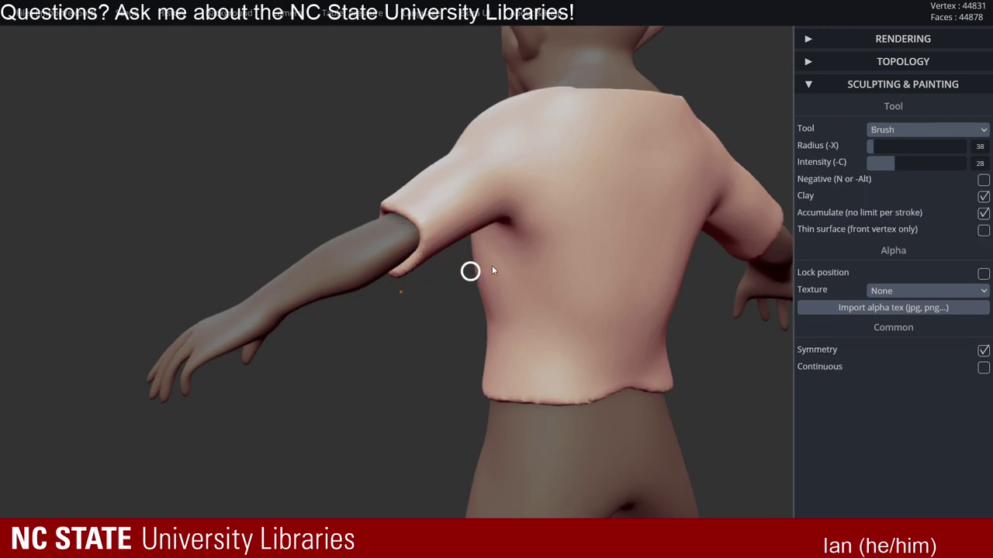
{"action": "mouse_move", "coordinate": [492, 269]}
{"action": "right_mouse_down"}
{"action": "mouse_move", "coordinate": [588, 233]}
{"action": "mouse_move", "coordinate": [635, 229]}
{"action": "right_mouse_up"}
{"action": "key", "text": "shift"}
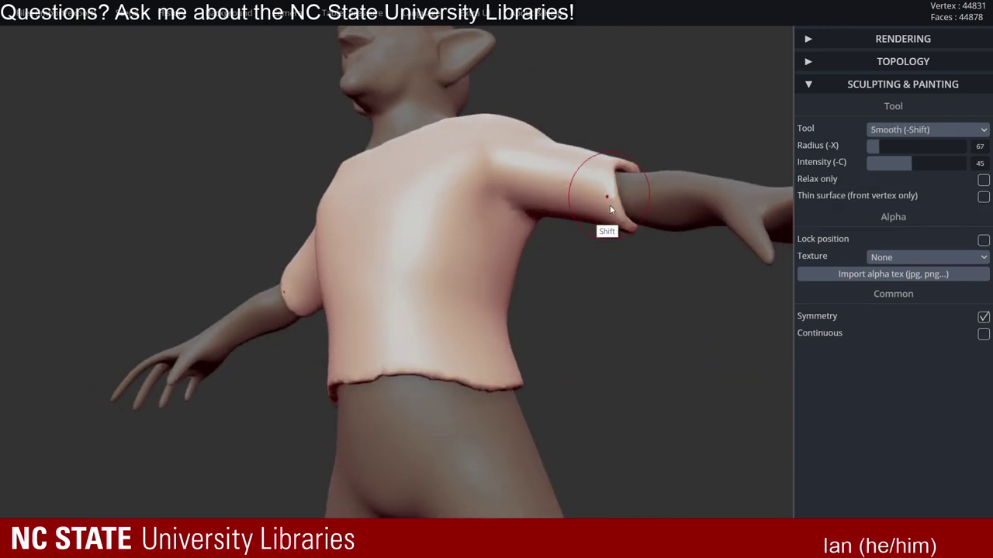
- Smooth the ragged bottom hem along the front of the shirt
{"action": "right_click_drag", "start_coordinate": [468, 270], "coordinate": [380, 341]}
{"action": "key", "text": "shift"}
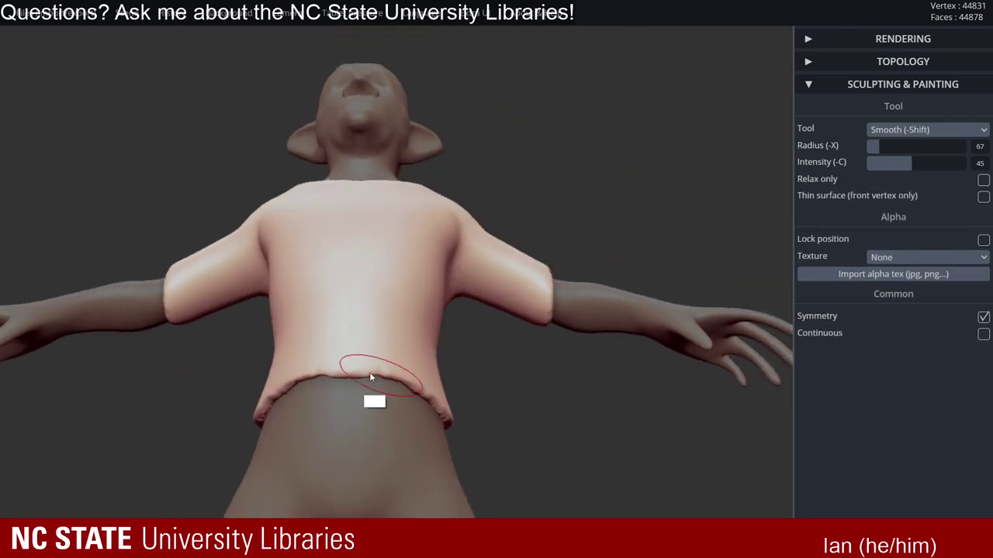
{"action": "key", "text": "shift"}
{"action": "right_click_drag", "start_coordinate": [356, 370], "coordinate": [362, 363], "text": "shift"}
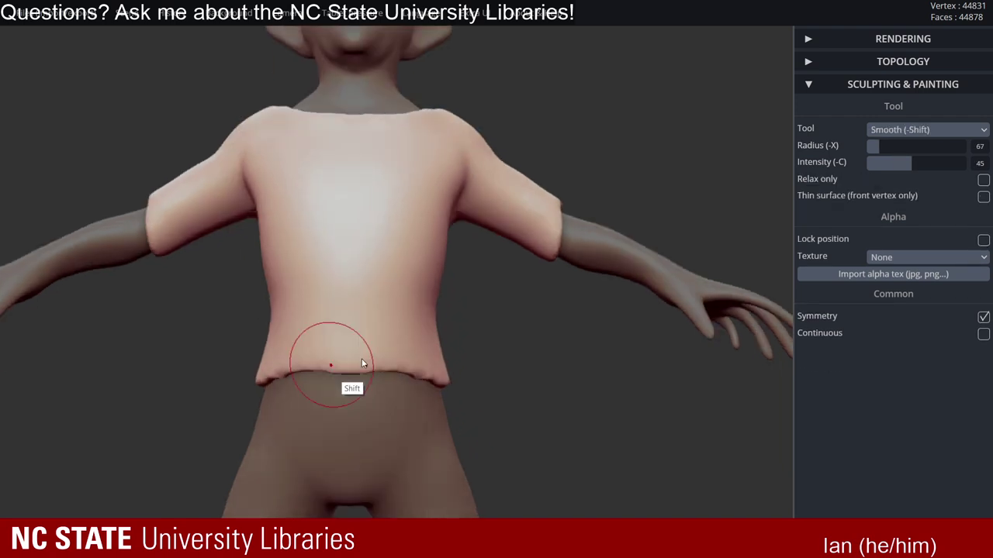
- Smooth the rest of the shirt's bottom hem around the sides and back
{"action": "right_click_drag", "start_coordinate": [454, 353], "coordinate": [380, 330]}
{"action": "key", "text": "shift"}
{"action": "left_click_drag", "start_coordinate": [424, 366], "coordinate": [463, 375], "text": "shift"}
{"action": "mouse_move", "coordinate": [463, 375]}
{"action": "right_mouse_down", "text": "shift"}
{"action": "mouse_move", "coordinate": [520, 344]}
{"action": "mouse_move", "coordinate": [496, 346]}
{"action": "right_mouse_up", "text": "shift"}
{"action": "key", "text": "shift"}
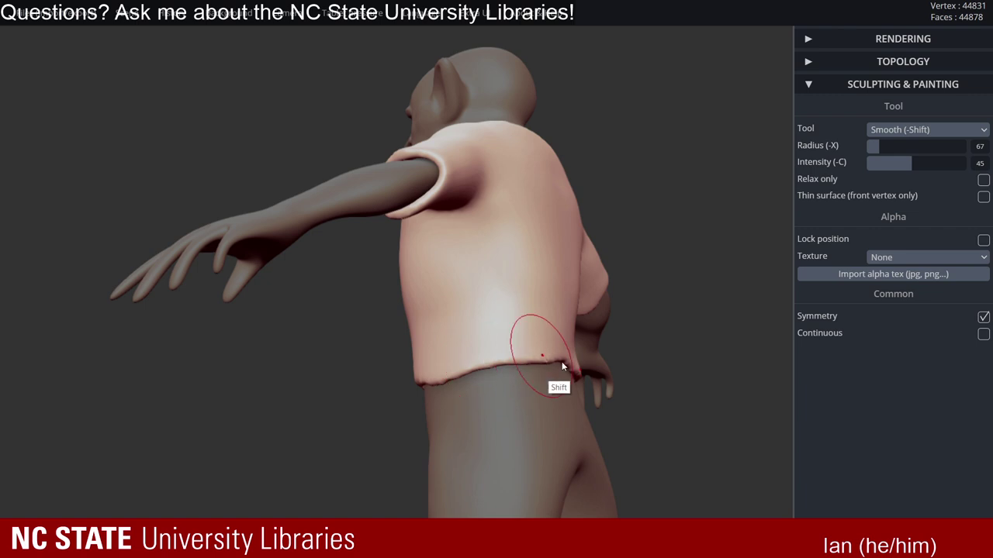
{"action": "right_click_drag", "start_coordinate": [578, 360], "coordinate": [461, 332]}
{"action": "left_click_drag", "start_coordinate": [570, 353], "coordinate": [619, 366], "text": "shift"}
{"action": "mouse_move", "coordinate": [497, 347]}
{"action": "right_mouse_down"}
{"action": "mouse_move", "coordinate": [727, 287]}
{"action": "mouse_move", "coordinate": [589, 326]}
{"action": "mouse_move", "coordinate": [669, 362]}
{"action": "mouse_move", "coordinate": [558, 350]}
{"action": "mouse_move", "coordinate": [487, 262]}
{"action": "mouse_move", "coordinate": [556, 233]}
{"action": "right_mouse_up"}
- Pull the middle of the shirt's front hem down with the Move tool and enlarge the tool's radius to about 120
{"action": "left_click", "coordinate": [937, 68]}
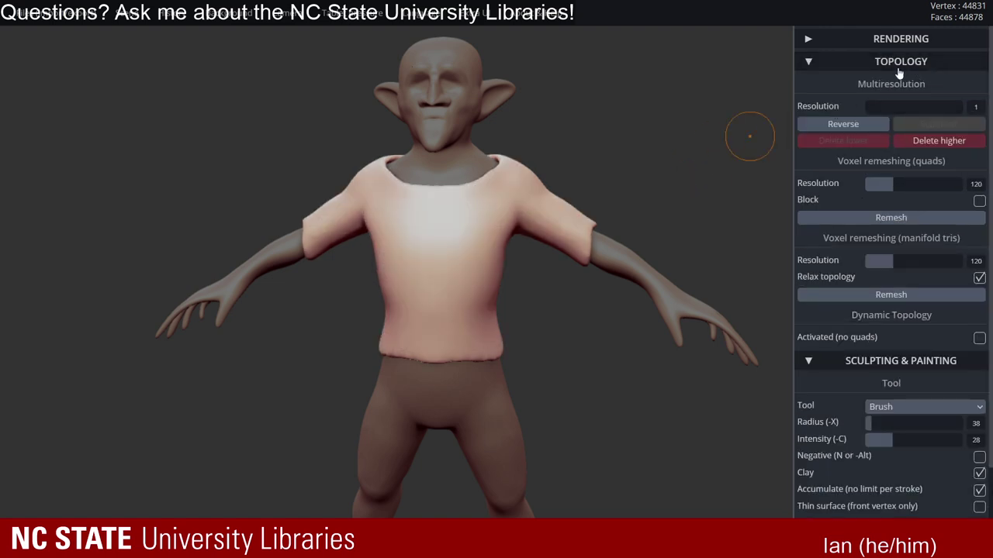
{"action": "left_click", "coordinate": [900, 66]}
{"action": "left_click", "coordinate": [894, 133]}
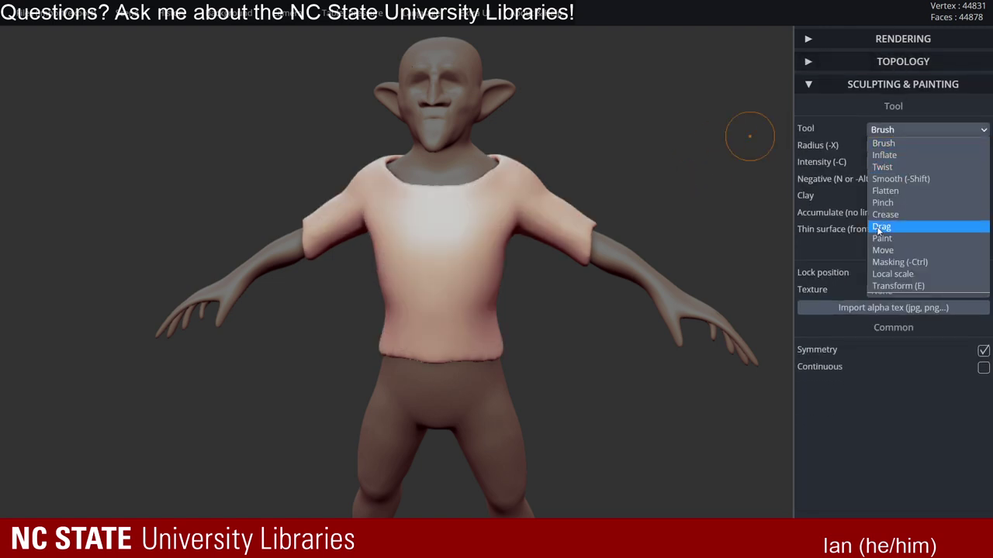
{"action": "left_click", "coordinate": [892, 252]}
{"action": "right_click_drag", "start_coordinate": [494, 285], "coordinate": [572, 213], "text": "alt"}
{"action": "mouse_move", "coordinate": [472, 243]}
{"action": "right_mouse_down", "text": "ctrl"}
{"action": "mouse_move", "coordinate": [596, 237]}
{"action": "mouse_move", "coordinate": [449, 242]}
{"action": "right_mouse_up", "text": "ctrl"}
{"action": "mouse_move", "coordinate": [398, 271]}
{"action": "right_mouse_down"}
{"action": "mouse_move", "coordinate": [524, 269]}
{"action": "mouse_move", "coordinate": [537, 225]}
{"action": "mouse_move", "coordinate": [516, 282]}
{"action": "mouse_move", "coordinate": [451, 219]}
{"action": "right_mouse_up"}
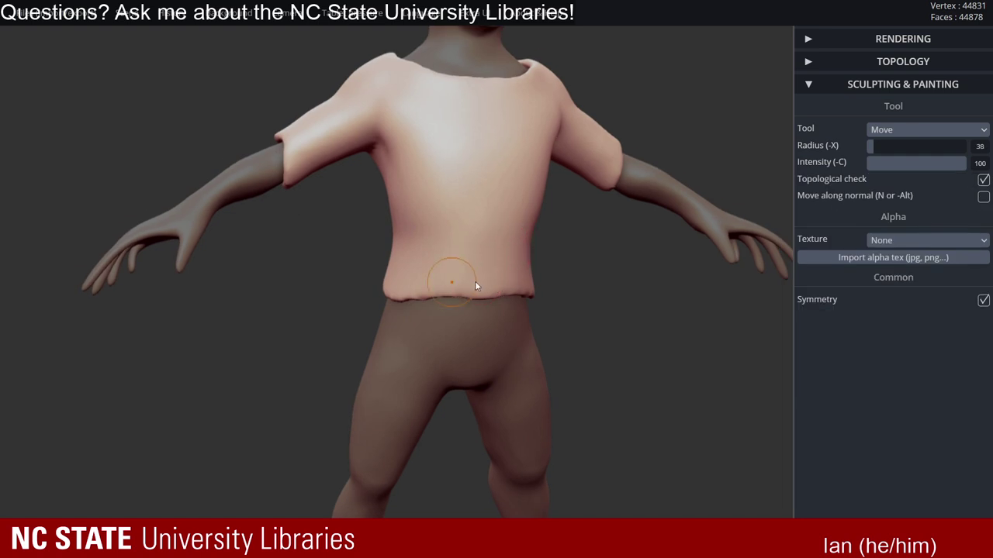
{"action": "left_click_drag", "start_coordinate": [452, 288], "coordinate": [450, 305]}
{"action": "key", "text": "x"}
{"action": "key", "text": "x"}
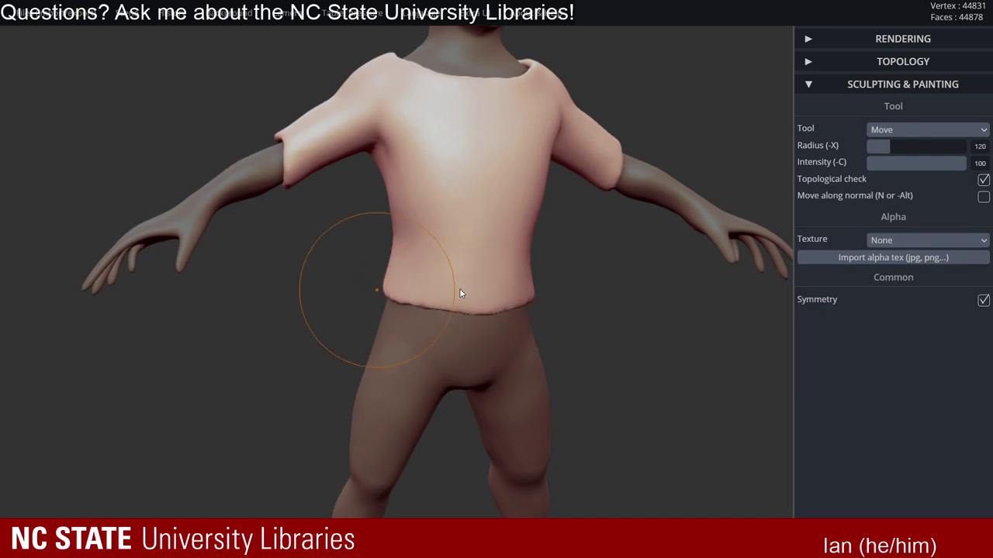
{"action": "mouse_move", "coordinate": [430, 305]}
{"action": "right_mouse_down"}
{"action": "mouse_move", "coordinate": [453, 314]}
{"action": "mouse_move", "coordinate": [456, 298]}
{"action": "right_mouse_up"}
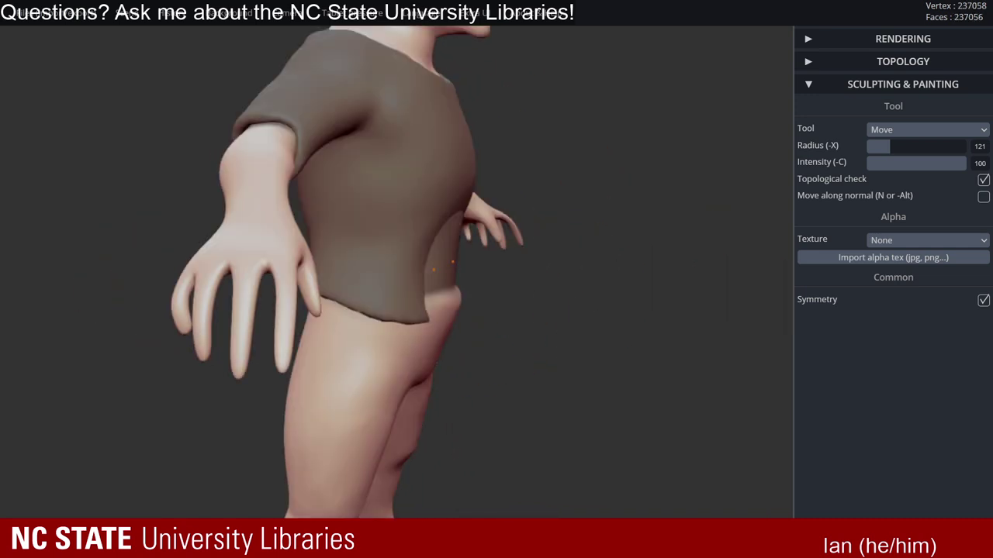
{"action": "key", "text": "ctrl"}
{"action": "left_click_drag", "start_coordinate": [540, 224], "coordinate": [450, 233]}
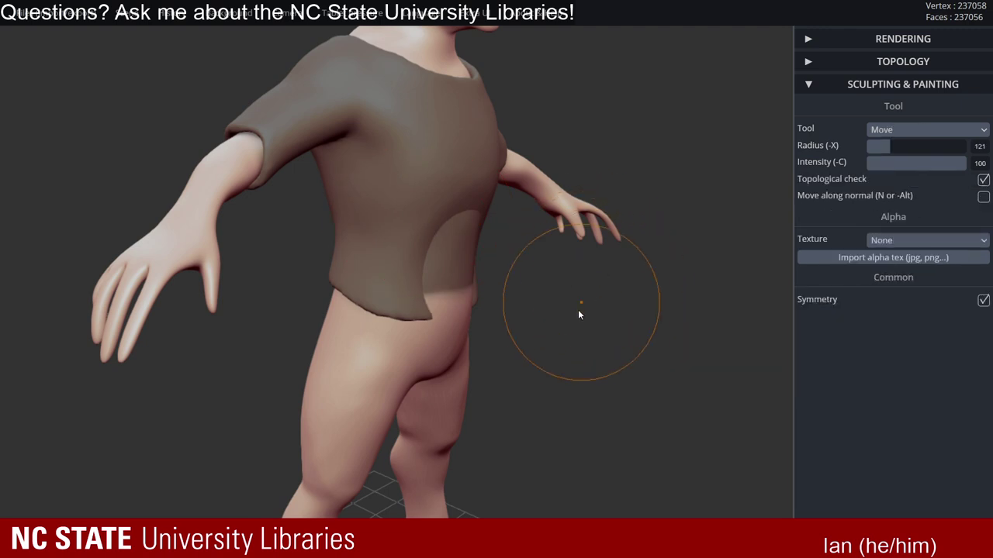
{"action": "key", "text": "ctrl"}
{"action": "right_click_drag", "start_coordinate": [536, 156], "coordinate": [572, 248]}
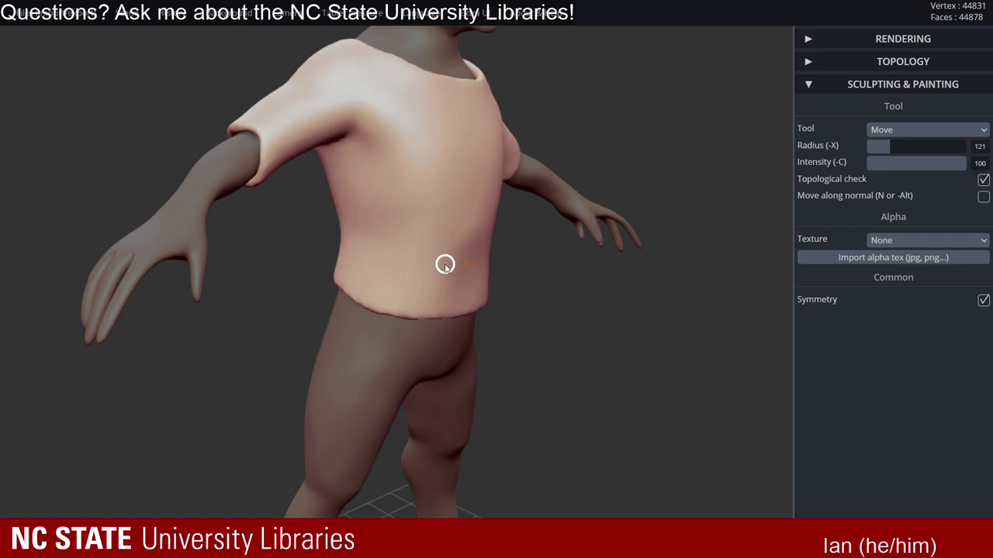
{"action": "right_click_drag", "start_coordinate": [445, 265], "coordinate": [471, 237]}
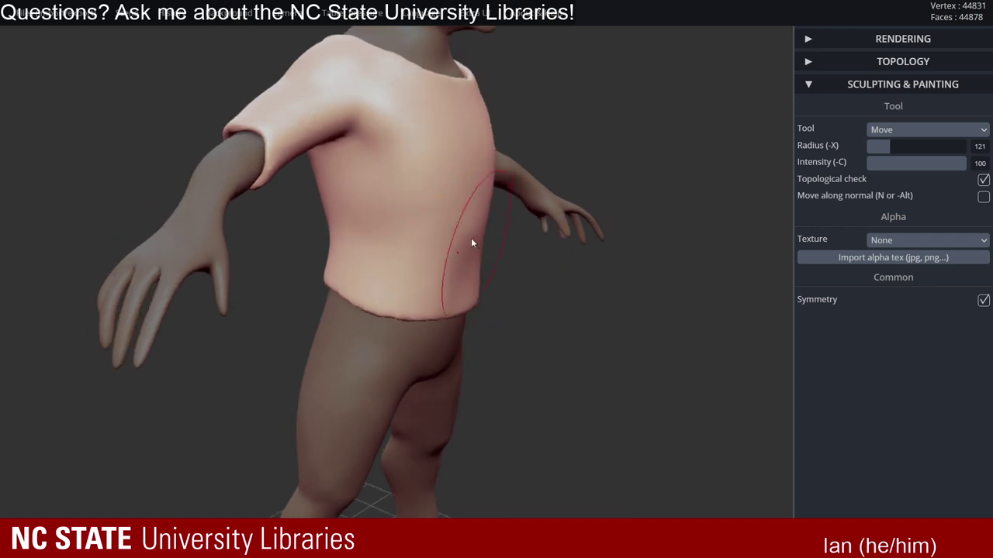
{"action": "left_click_drag", "start_coordinate": [471, 237], "coordinate": [462, 279], "text": "ctrl"}
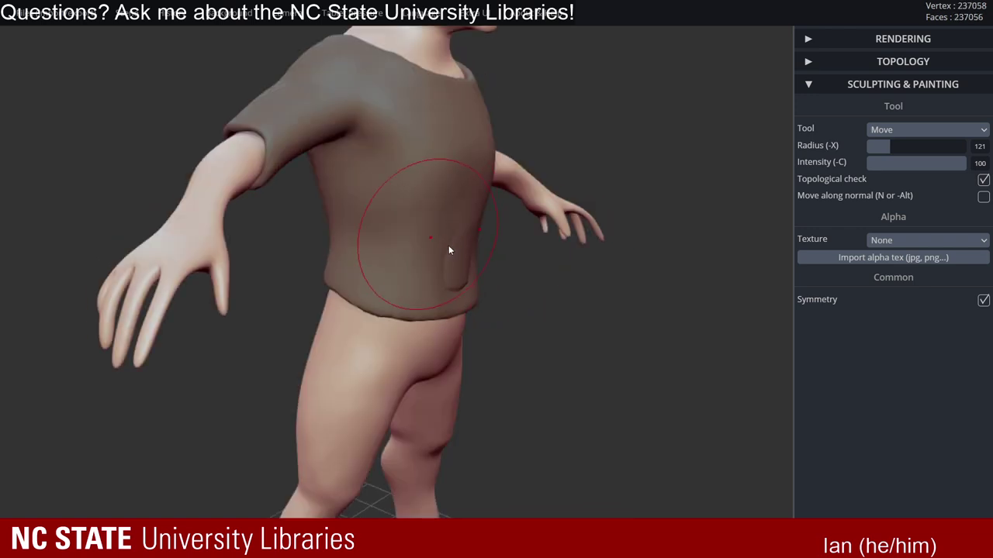
{"action": "key", "text": "ctrl"}
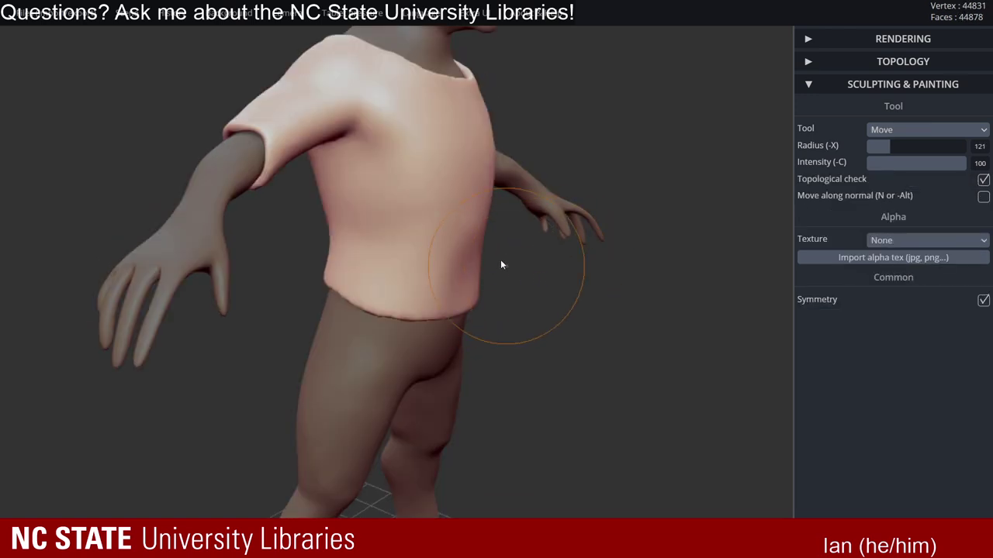
- Lower the shirt's hem further at the front and sides with the Move tool
{"action": "right_click_drag", "start_coordinate": [500, 259], "coordinate": [420, 269]}
{"action": "left_click_drag", "start_coordinate": [432, 288], "coordinate": [434, 303]}
{"action": "right_click_drag", "start_coordinate": [481, 288], "coordinate": [508, 282]}
{"action": "left_click_drag", "start_coordinate": [537, 284], "coordinate": [537, 291]}
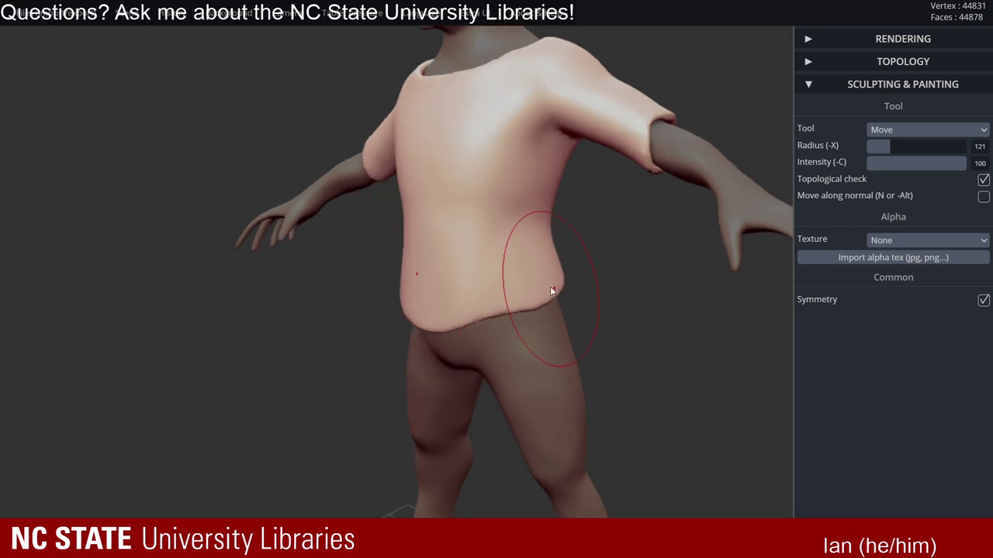
- Reselect the shirt instead of the body, pull its back hem down and reduce the Move radius to 90
{"action": "mouse_move", "coordinate": [550, 286]}
{"action": "right_mouse_down"}
{"action": "mouse_move", "coordinate": [483, 297]}
{"action": "mouse_move", "coordinate": [576, 300]}
{"action": "mouse_move", "coordinate": [393, 276]}
{"action": "mouse_move", "coordinate": [326, 245]}
{"action": "mouse_move", "coordinate": [336, 253]}
{"action": "mouse_move", "coordinate": [421, 231]}
{"action": "mouse_move", "coordinate": [407, 282]}
{"action": "mouse_move", "coordinate": [337, 291]}
{"action": "mouse_move", "coordinate": [375, 286]}
{"action": "mouse_move", "coordinate": [392, 267]}
{"action": "mouse_move", "coordinate": [383, 264]}
{"action": "right_mouse_up"}
{"action": "key", "text": "ctrl"}
{"action": "left_click", "coordinate": [388, 271]}
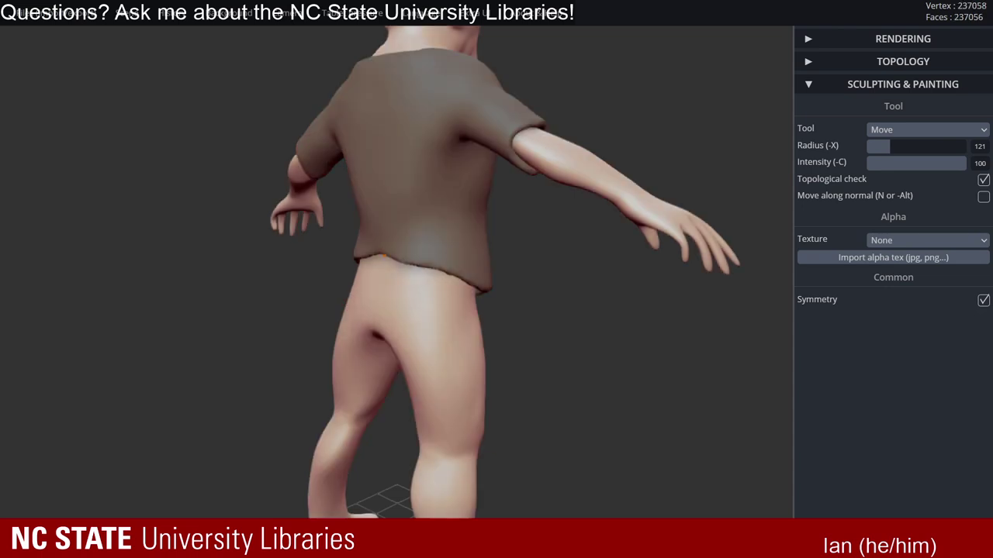
{"action": "key", "text": "ctrl"}
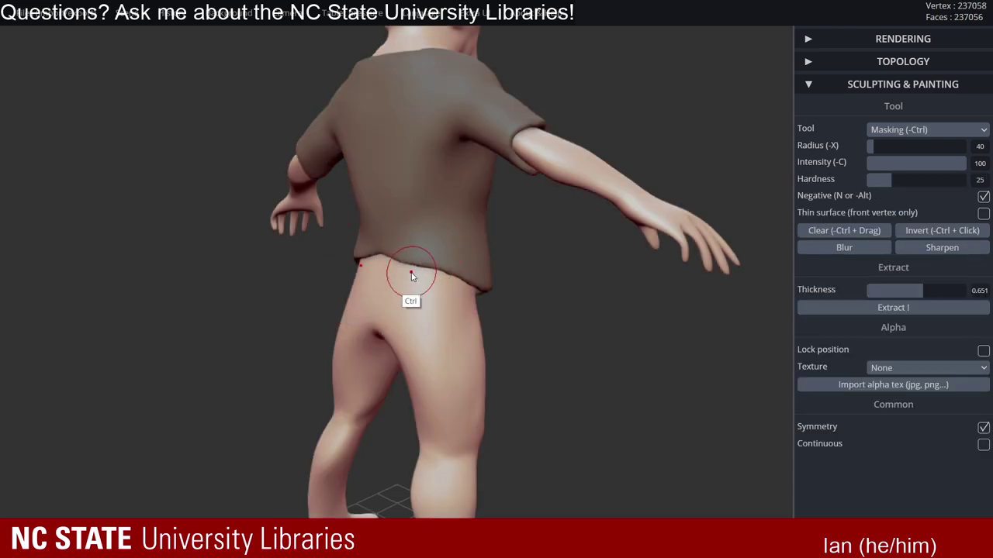
{"action": "left_click", "coordinate": [381, 261]}
{"action": "right_click_drag", "start_coordinate": [380, 262], "coordinate": [376, 253]}
{"action": "left_click_drag", "start_coordinate": [384, 245], "coordinate": [380, 269]}
{"action": "mouse_move", "coordinate": [385, 206]}
{"action": "right_mouse_down"}
{"action": "mouse_move", "coordinate": [359, 200]}
{"action": "mouse_move", "coordinate": [365, 210]}
{"action": "mouse_move", "coordinate": [371, 200]}
{"action": "right_mouse_up"}
{"action": "key", "text": "x"}
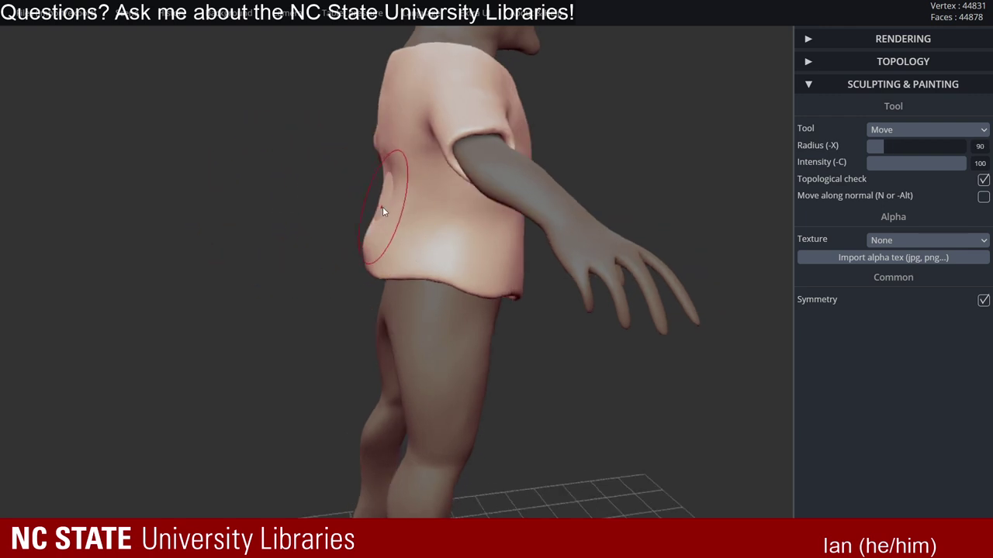
- Try to reshape the shirt's lower back with the Move tool and undo the last strokes there
{"action": "mouse_move", "coordinate": [383, 206]}
{"action": "left_mouse_down"}
{"action": "mouse_move", "coordinate": [379, 196]}
{"action": "mouse_move", "coordinate": [411, 222]}
{"action": "left_mouse_up"}
{"action": "key", "text": "ctrl+z"}
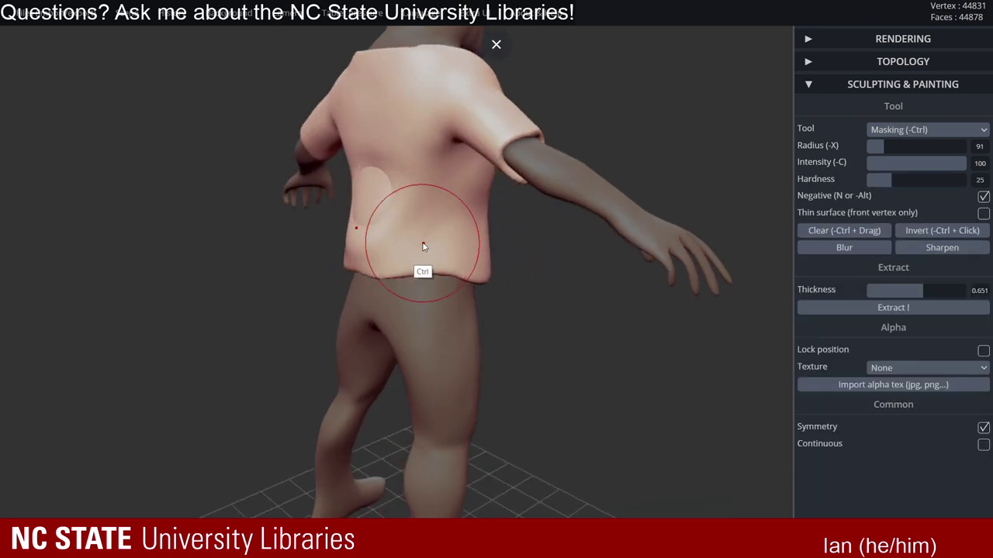
{"action": "key", "text": "ctrl+z"}
{"action": "key", "text": "ctrl+z"}
{"action": "right_click_drag", "start_coordinate": [488, 236], "coordinate": [467, 239]}
{"action": "key", "text": "ctrl+z"}
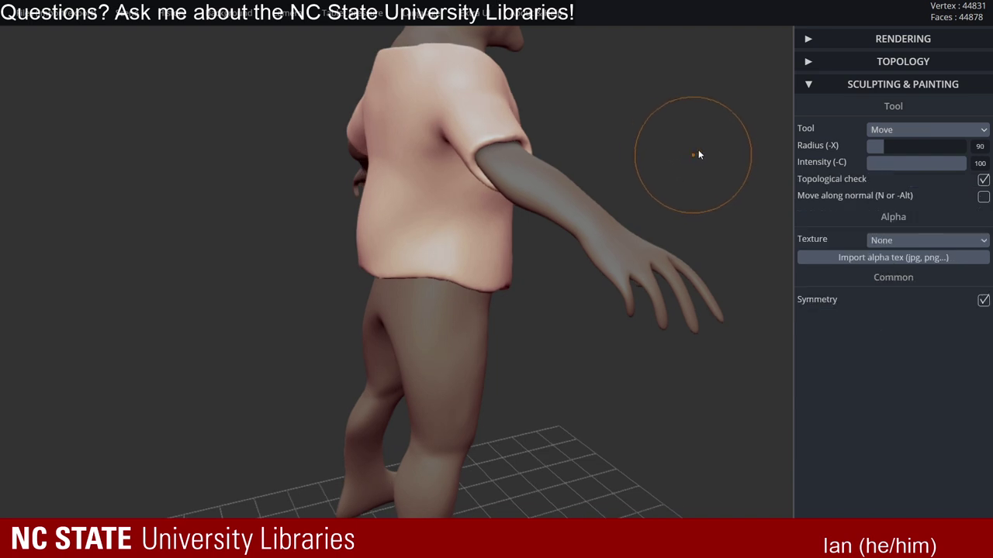
- Pull the back edge of the sleeve openings outward along the arms, using the Move tool at radius 59
{"action": "left_click_drag", "start_coordinate": [698, 151], "coordinate": [644, 160]}
{"action": "left_click_drag", "start_coordinate": [644, 160], "coordinate": [569, 167], "text": "alt"}
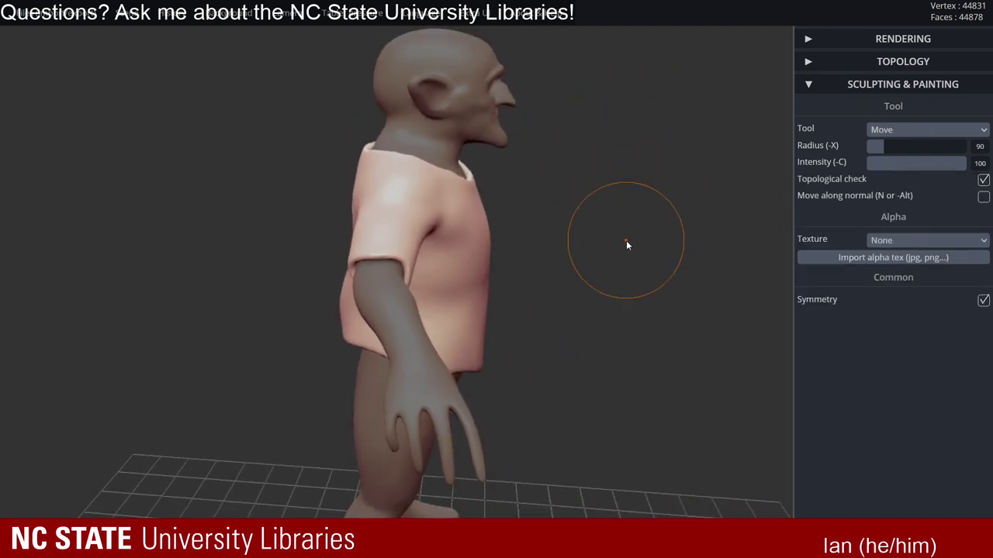
{"action": "right_click_drag", "start_coordinate": [506, 215], "coordinate": [394, 308]}
{"action": "key", "text": "ctrl"}
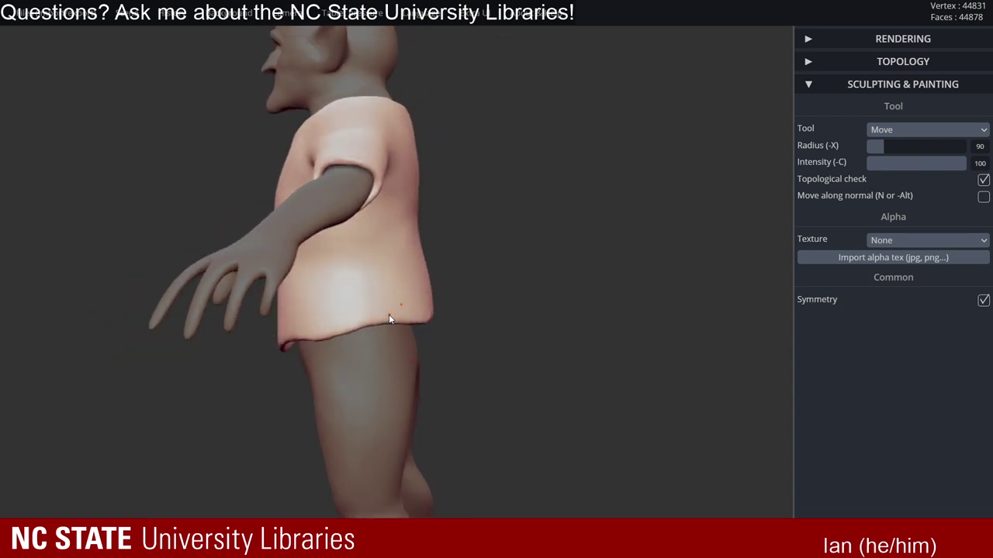
{"action": "mouse_move", "coordinate": [463, 275]}
{"action": "right_mouse_down"}
{"action": "mouse_move", "coordinate": [386, 232]}
{"action": "mouse_move", "coordinate": [505, 209]}
{"action": "mouse_move", "coordinate": [357, 217]}
{"action": "mouse_move", "coordinate": [403, 237]}
{"action": "mouse_move", "coordinate": [403, 261]}
{"action": "right_mouse_up"}
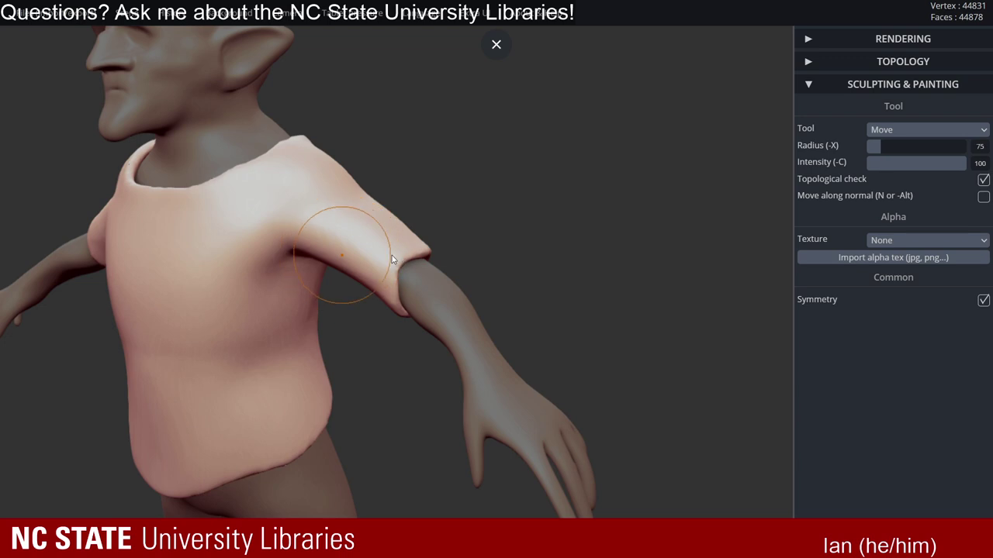
{"action": "key", "text": "x"}
{"action": "mouse_move", "coordinate": [457, 256]}
{"action": "right_mouse_down"}
{"action": "mouse_move", "coordinate": [354, 237]}
{"action": "mouse_move", "coordinate": [416, 277]}
{"action": "right_mouse_up"}
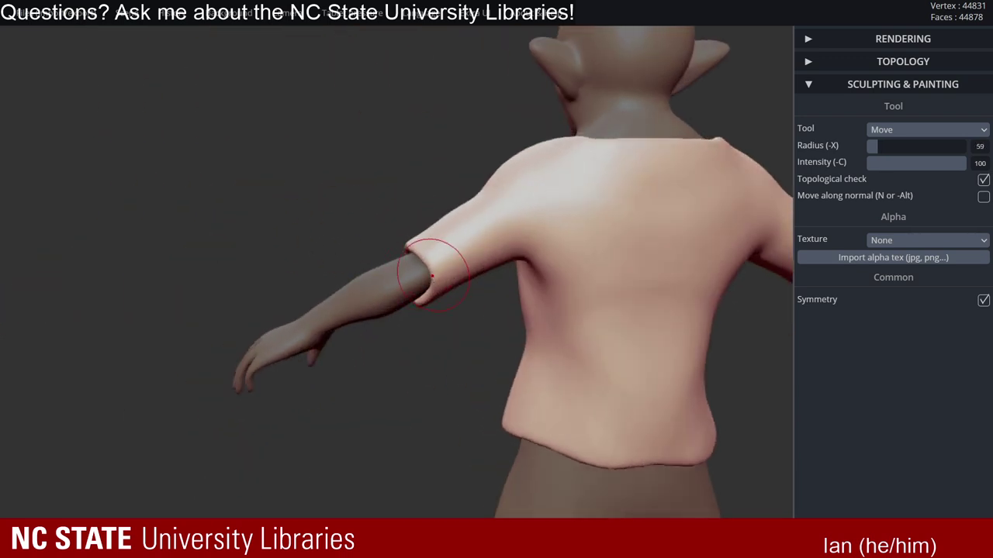
{"action": "left_click", "coordinate": [431, 276]}
{"action": "left_click", "coordinate": [444, 274]}
{"action": "left_click_drag", "start_coordinate": [434, 272], "coordinate": [425, 271]}
{"action": "mouse_move", "coordinate": [417, 254]}
{"action": "right_mouse_down"}
{"action": "mouse_move", "coordinate": [468, 262]}
{"action": "mouse_move", "coordinate": [472, 241]}
{"action": "mouse_move", "coordinate": [452, 189]}
{"action": "mouse_move", "coordinate": [449, 236]}
{"action": "right_mouse_up"}
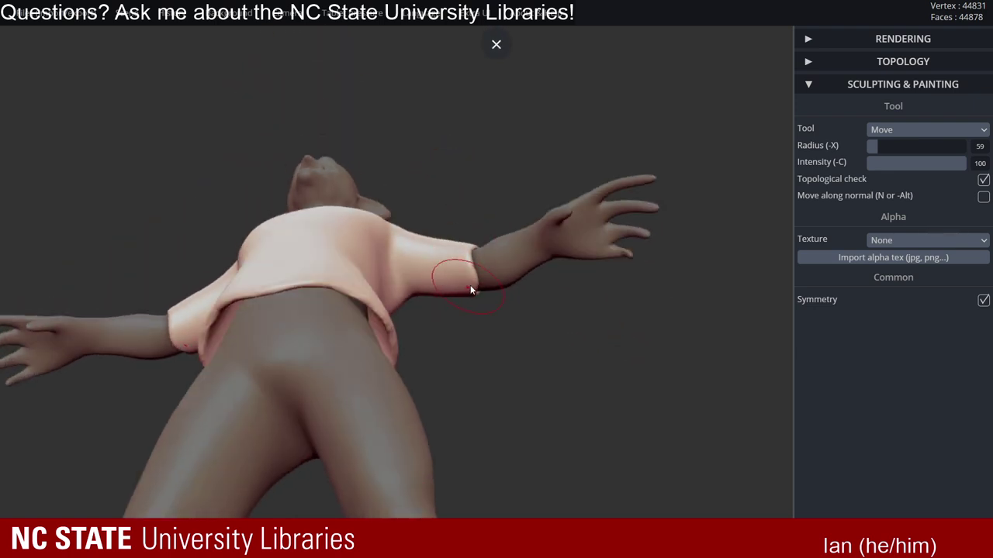
- Pull the shirt's side hem down and outward with a Move radius of 143 and draw in the waist sides
{"action": "mouse_move", "coordinate": [348, 313]}
{"action": "right_mouse_down"}
{"action": "mouse_move", "coordinate": [380, 329]}
{"action": "mouse_move", "coordinate": [390, 359]}
{"action": "mouse_move", "coordinate": [365, 284]}
{"action": "mouse_move", "coordinate": [370, 321]}
{"action": "mouse_move", "coordinate": [359, 308]}
{"action": "right_mouse_up"}
{"action": "key", "text": "x"}
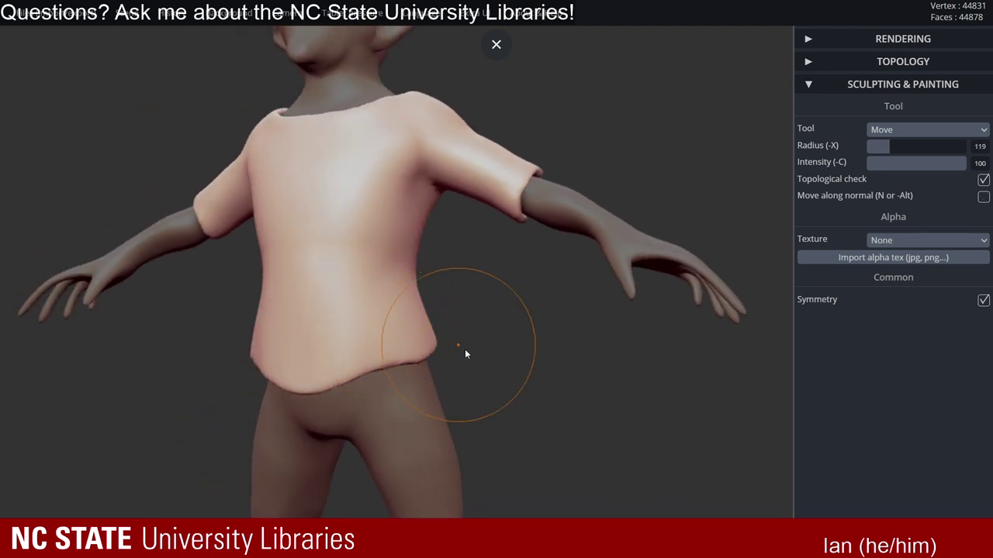
{"action": "mouse_move", "coordinate": [394, 339]}
{"action": "left_mouse_down"}
{"action": "mouse_move", "coordinate": [408, 354]}
{"action": "mouse_move", "coordinate": [402, 364]}
{"action": "left_mouse_up"}
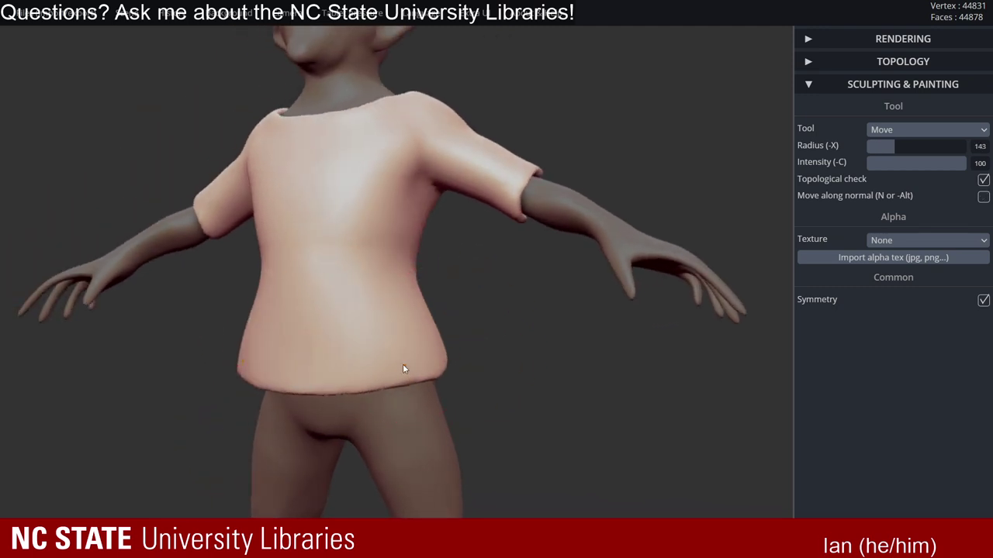
{"action": "left_click_drag", "start_coordinate": [417, 273], "coordinate": [411, 271]}
{"action": "left_click_drag", "start_coordinate": [436, 315], "coordinate": [429, 311]}
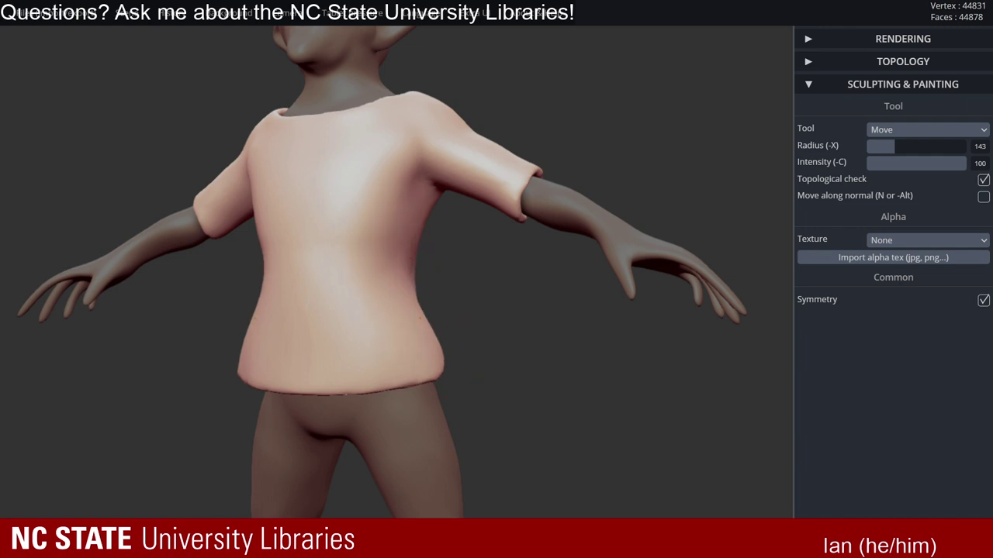
- Push in the shirt's waist at the back and pull the back hem down and outward
{"action": "mouse_move", "coordinate": [436, 306]}
{"action": "right_mouse_down"}
{"action": "mouse_move", "coordinate": [306, 283]}
{"action": "mouse_move", "coordinate": [209, 293]}
{"action": "right_mouse_up"}
{"action": "right_click_drag", "start_coordinate": [546, 298], "coordinate": [537, 318]}
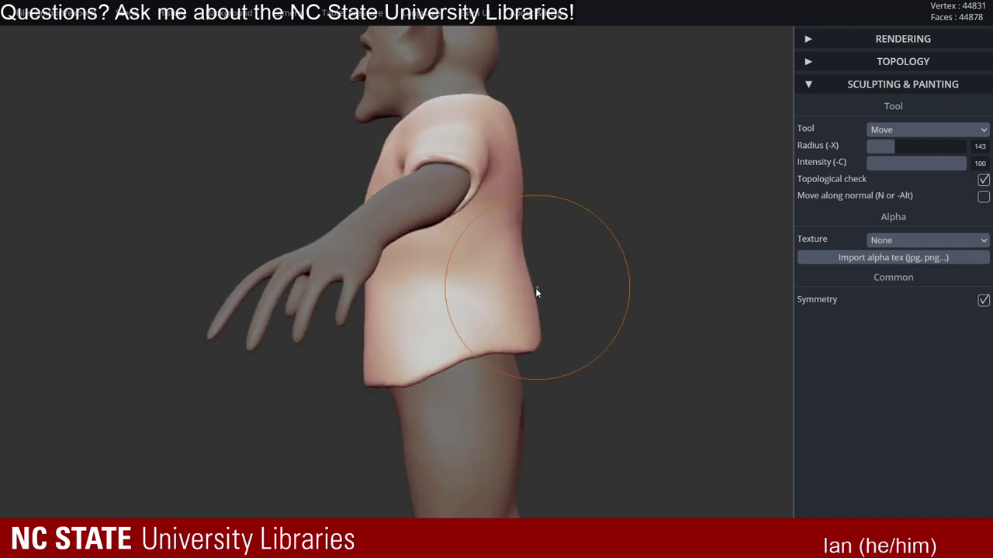
{"action": "left_click_drag", "start_coordinate": [535, 288], "coordinate": [526, 286]}
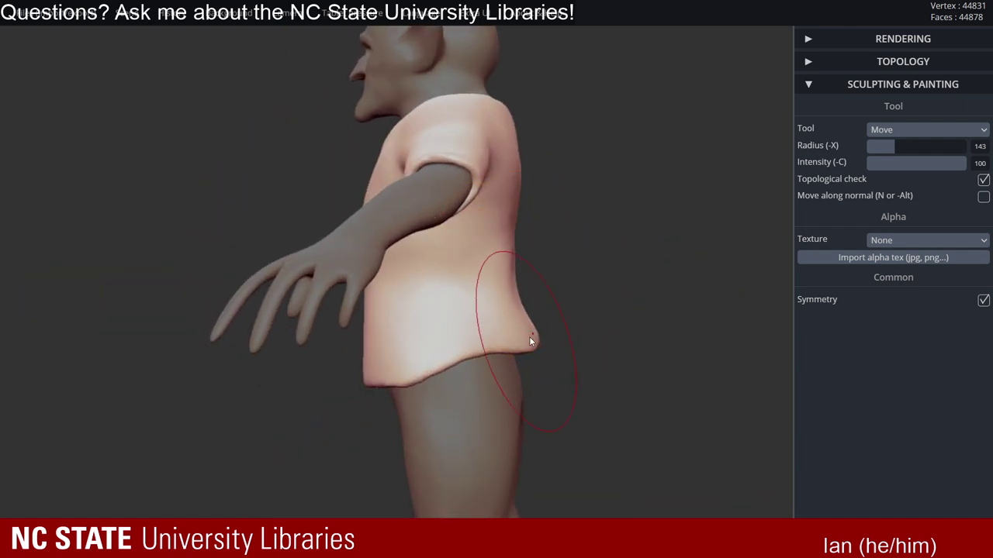
{"action": "left_click_drag", "start_coordinate": [529, 337], "coordinate": [542, 353]}
{"action": "right_click_drag", "start_coordinate": [568, 312], "coordinate": [547, 205]}
{"action": "key", "text": "alt"}
{"action": "key", "text": "ctrl"}
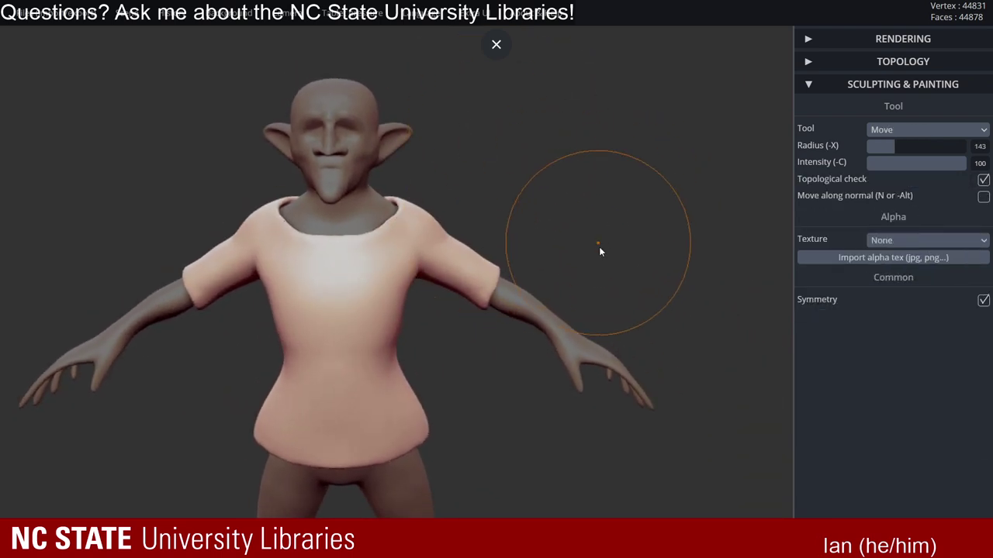
- Raise the shirt's multiresolution level to 2
{"action": "left_click", "coordinate": [896, 85]}
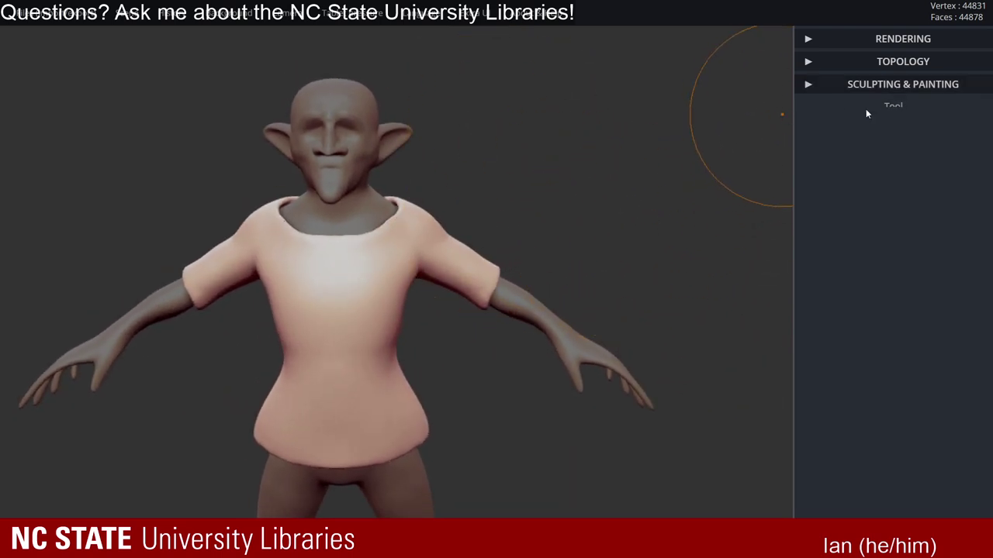
{"action": "left_click", "coordinate": [914, 63]}
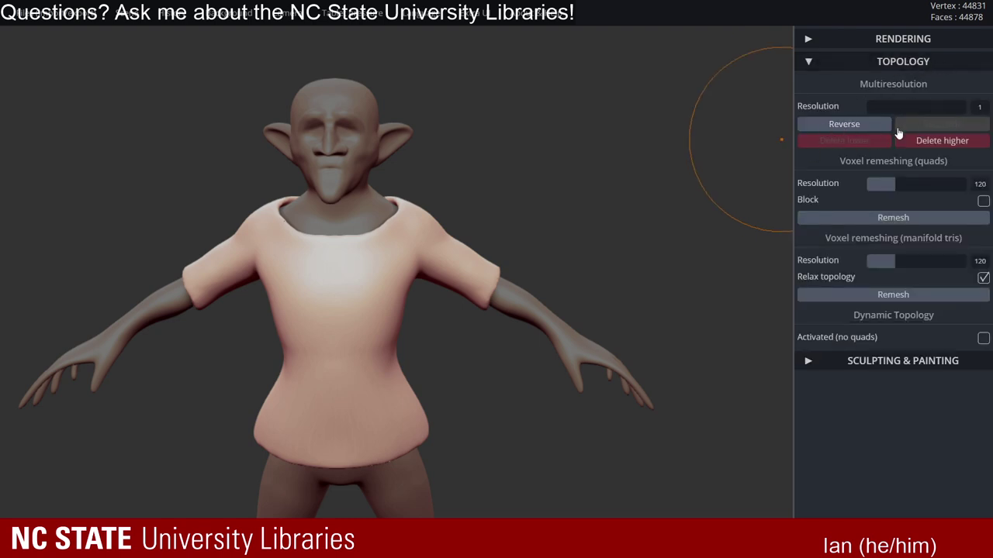
{"action": "left_click_drag", "start_coordinate": [887, 109], "coordinate": [951, 109]}
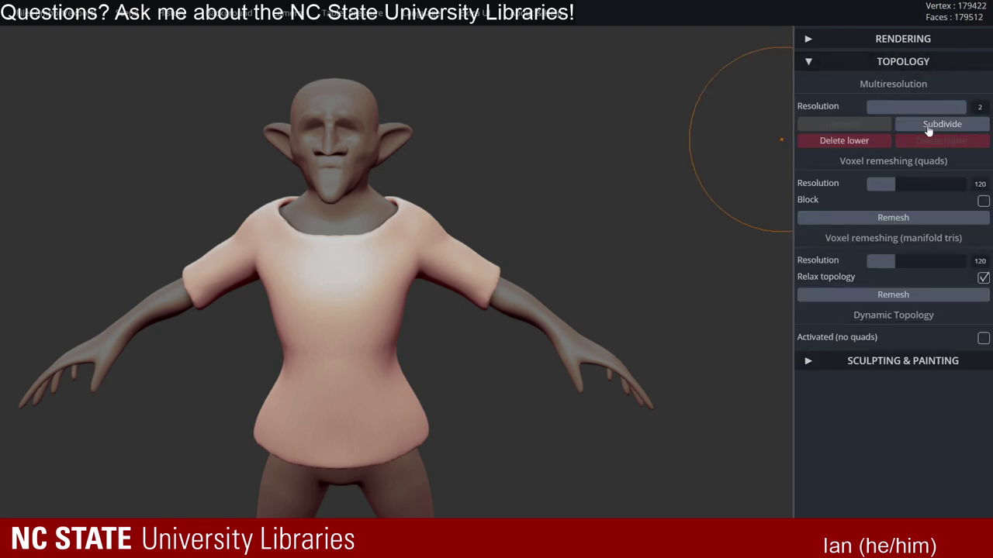
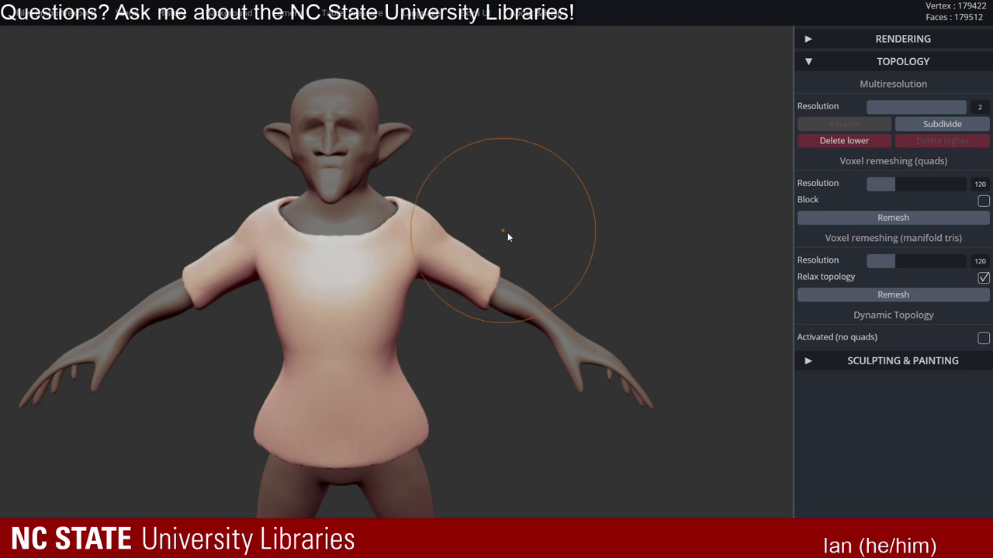
- Switch the sculpting tool to Brush and set its radius to 40
{"action": "mouse_move", "coordinate": [485, 225]}
{"action": "right_mouse_down"}
{"action": "mouse_move", "coordinate": [432, 240]}
{"action": "mouse_move", "coordinate": [422, 216]}
{"action": "mouse_move", "coordinate": [489, 255]}
{"action": "mouse_move", "coordinate": [463, 212]}
{"action": "mouse_move", "coordinate": [483, 230]}
{"action": "mouse_move", "coordinate": [467, 218]}
{"action": "mouse_move", "coordinate": [447, 222]}
{"action": "right_mouse_up"}
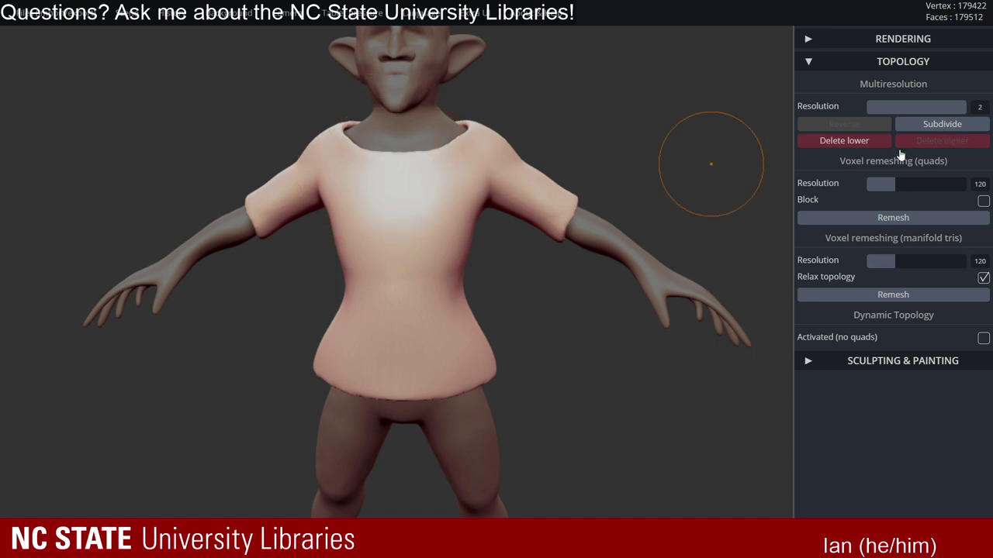
{"action": "left_click", "coordinate": [912, 64]}
{"action": "left_click", "coordinate": [908, 84]}
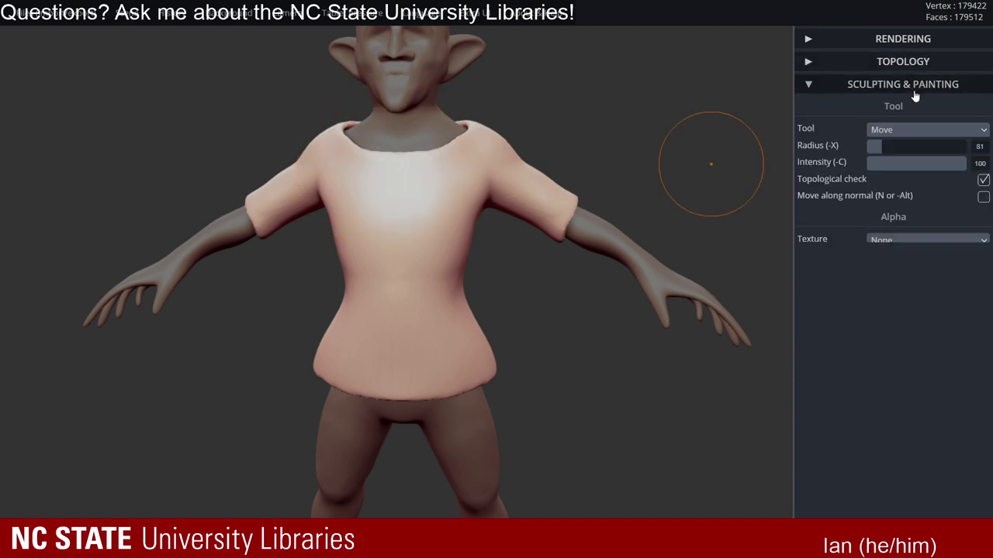
{"action": "left_click", "coordinate": [910, 128]}
{"action": "left_click", "coordinate": [884, 142]}
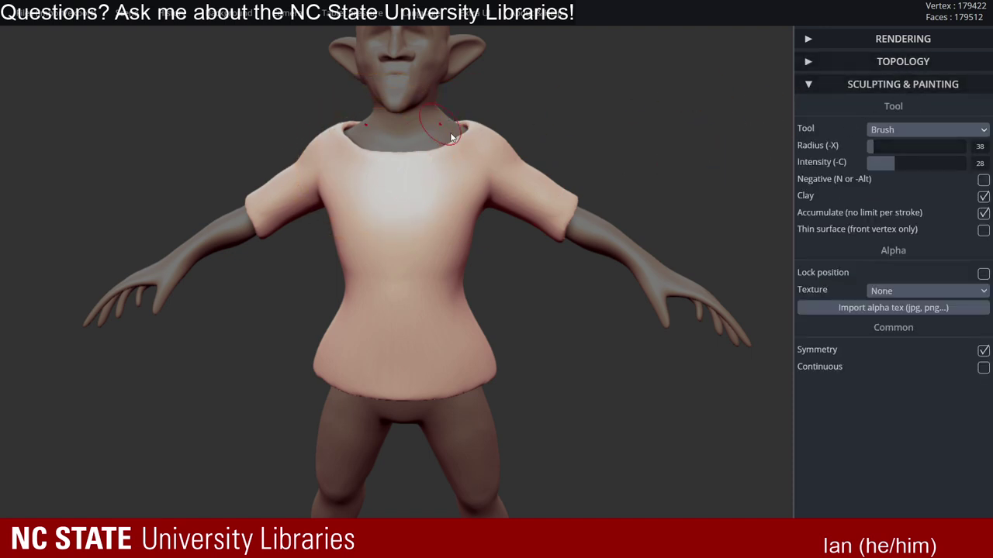
{"action": "left_click_drag", "start_coordinate": [537, 148], "coordinate": [618, 128], "text": "alt"}
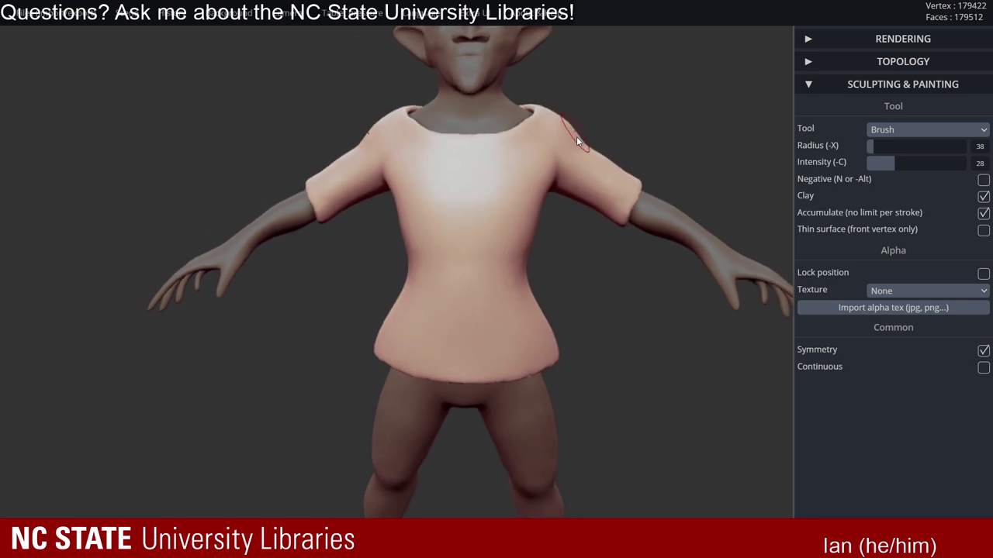
{"action": "key", "text": "x"}
{"action": "left_click_drag", "start_coordinate": [552, 153], "coordinate": [545, 158]}
{"action": "mouse_move", "coordinate": [546, 157]}
{"action": "right_mouse_down"}
{"action": "mouse_move", "coordinate": [548, 142]}
{"action": "mouse_move", "coordinate": [537, 148]}
{"action": "right_mouse_up"}
{"action": "middle_click_drag", "start_coordinate": [561, 150], "coordinate": [512, 166]}
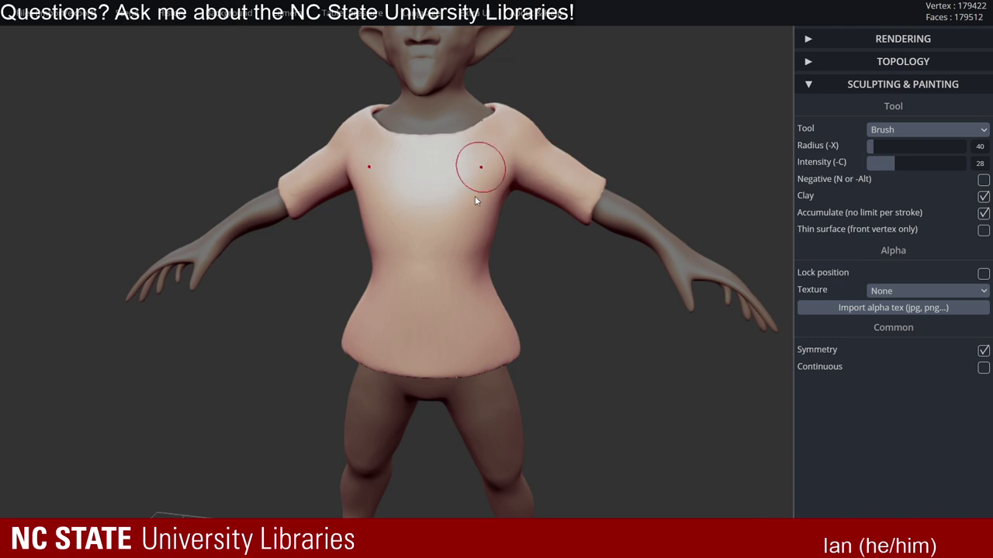
- Try a Brush stroke from the front of the shoulder down across the shirt's chest
{"action": "middle_click_drag", "start_coordinate": [446, 180], "coordinate": [532, 183]}
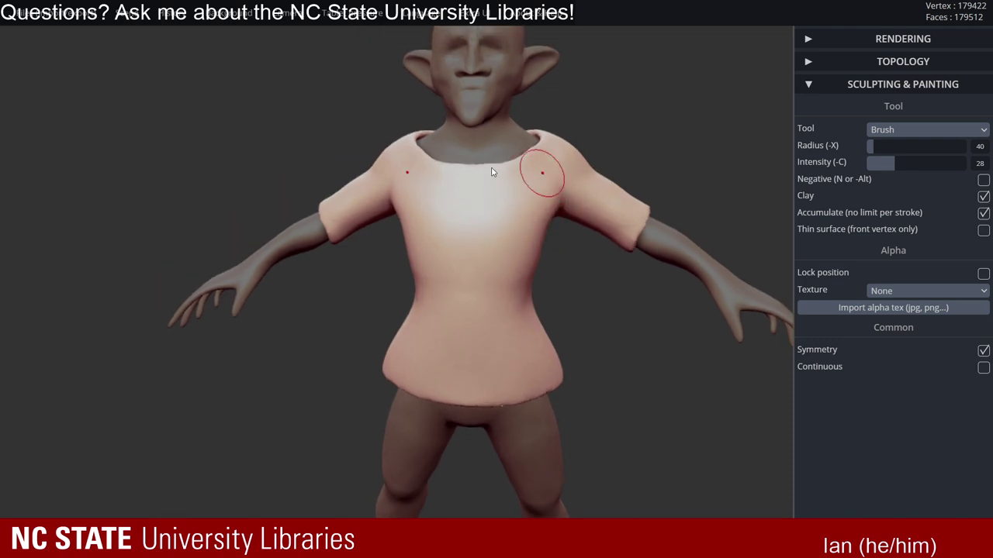
{"action": "right_click_drag", "start_coordinate": [512, 180], "coordinate": [540, 160]}
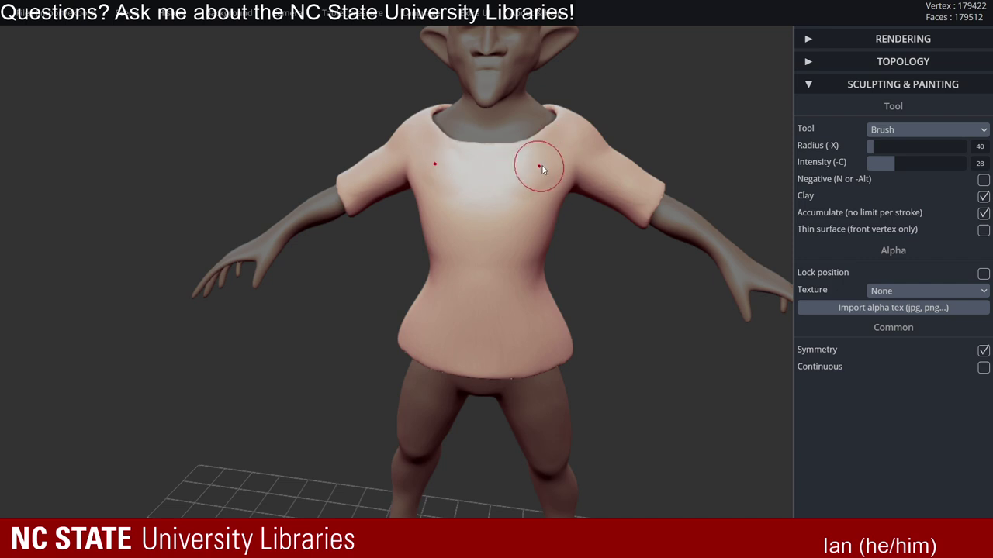
{"action": "mouse_move", "coordinate": [541, 169]}
{"action": "left_mouse_down"}
{"action": "mouse_move", "coordinate": [505, 184]}
{"action": "mouse_move", "coordinate": [487, 208]}
{"action": "left_mouse_up"}
{"action": "key", "text": "ctrl+z"}
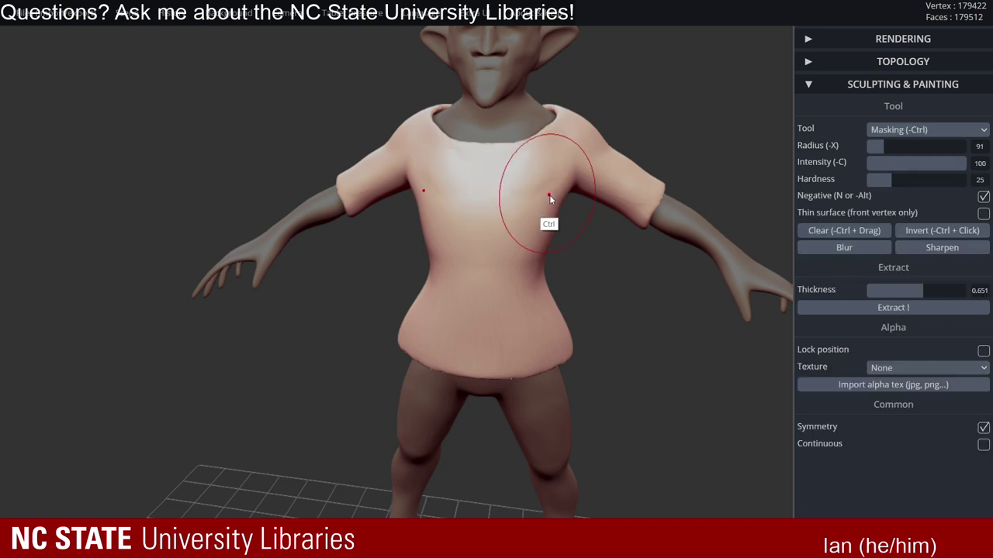
{"action": "mouse_move", "coordinate": [550, 219]}
{"action": "right_mouse_down", "text": "alt"}
{"action": "mouse_move", "coordinate": [548, 184]}
{"action": "mouse_move", "coordinate": [576, 177]}
{"action": "right_mouse_up", "text": "alt"}
{"action": "mouse_move", "coordinate": [576, 178]}
{"action": "right_mouse_down", "text": "alt"}
{"action": "mouse_move", "coordinate": [584, 148]}
{"action": "mouse_move", "coordinate": [561, 161]}
{"action": "mouse_move", "coordinate": [548, 140]}
{"action": "mouse_move", "coordinate": [567, 160]}
{"action": "mouse_move", "coordinate": [551, 150]}
{"action": "mouse_move", "coordinate": [559, 150]}
{"action": "right_mouse_up", "text": "alt"}
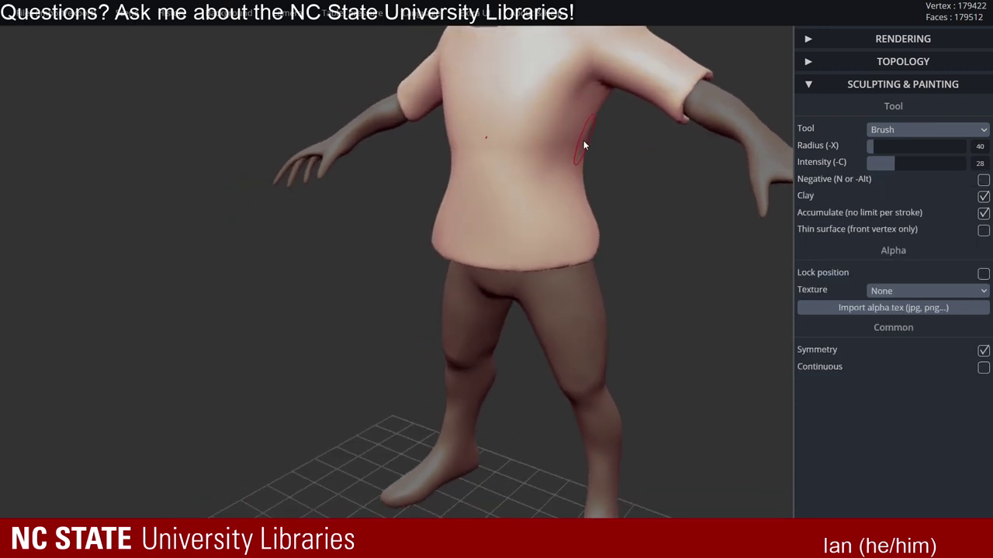
{"action": "mouse_move", "coordinate": [550, 208]}
{"action": "right_mouse_down"}
{"action": "mouse_move", "coordinate": [566, 164]}
{"action": "mouse_move", "coordinate": [583, 202]}
{"action": "mouse_move", "coordinate": [591, 181]}
{"action": "mouse_move", "coordinate": [584, 203]}
{"action": "right_mouse_up"}
{"action": "key", "text": "ctrl"}
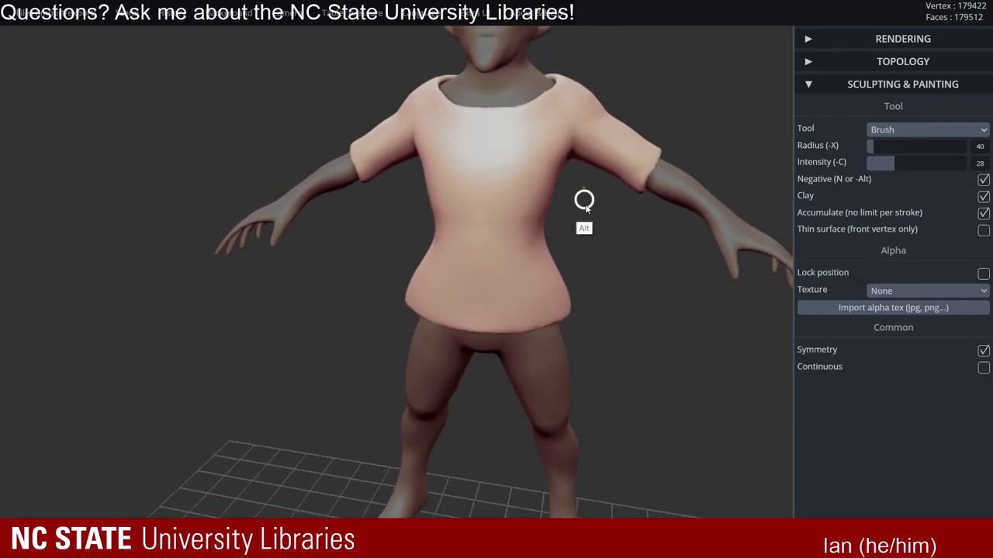
{"action": "mouse_move", "coordinate": [584, 205]}
{"action": "left_mouse_down", "text": "alt"}
{"action": "mouse_move", "coordinate": [572, 216]}
{"action": "mouse_move", "coordinate": [532, 207]}
{"action": "mouse_move", "coordinate": [572, 222]}
{"action": "mouse_move", "coordinate": [538, 209]}
{"action": "left_mouse_up", "text": "alt"}
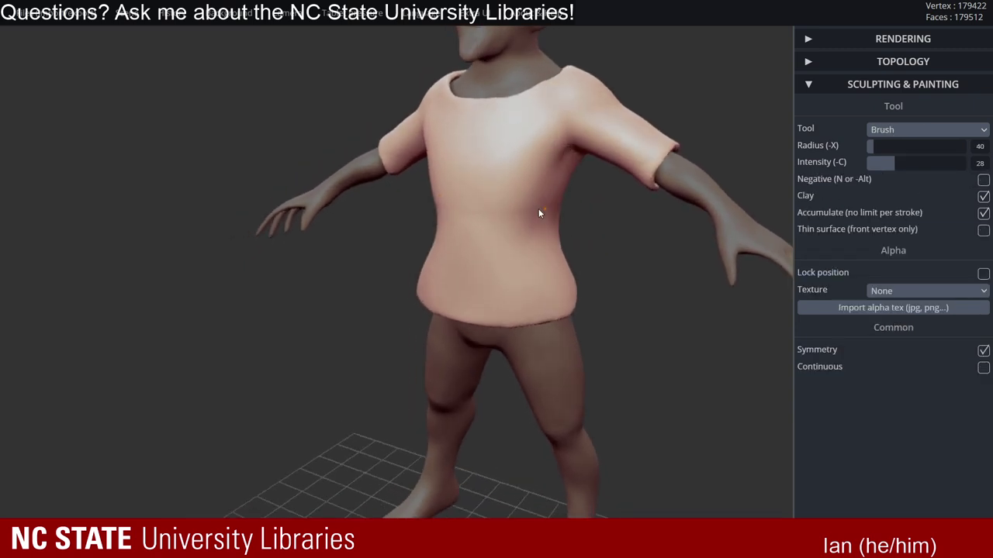
{"action": "mouse_move", "coordinate": [539, 214]}
{"action": "right_mouse_down"}
{"action": "mouse_move", "coordinate": [539, 233]}
{"action": "mouse_move", "coordinate": [551, 204]}
{"action": "mouse_move", "coordinate": [558, 210]}
{"action": "mouse_move", "coordinate": [539, 172]}
{"action": "mouse_move", "coordinate": [561, 193]}
{"action": "mouse_move", "coordinate": [530, 190]}
{"action": "mouse_move", "coordinate": [519, 178]}
{"action": "mouse_move", "coordinate": [527, 188]}
{"action": "mouse_move", "coordinate": [559, 158]}
{"action": "mouse_move", "coordinate": [496, 173]}
{"action": "mouse_move", "coordinate": [520, 141]}
{"action": "mouse_move", "coordinate": [573, 178]}
{"action": "mouse_move", "coordinate": [538, 162]}
{"action": "mouse_move", "coordinate": [575, 136]}
{"action": "right_mouse_up"}
{"action": "key", "text": "alt"}
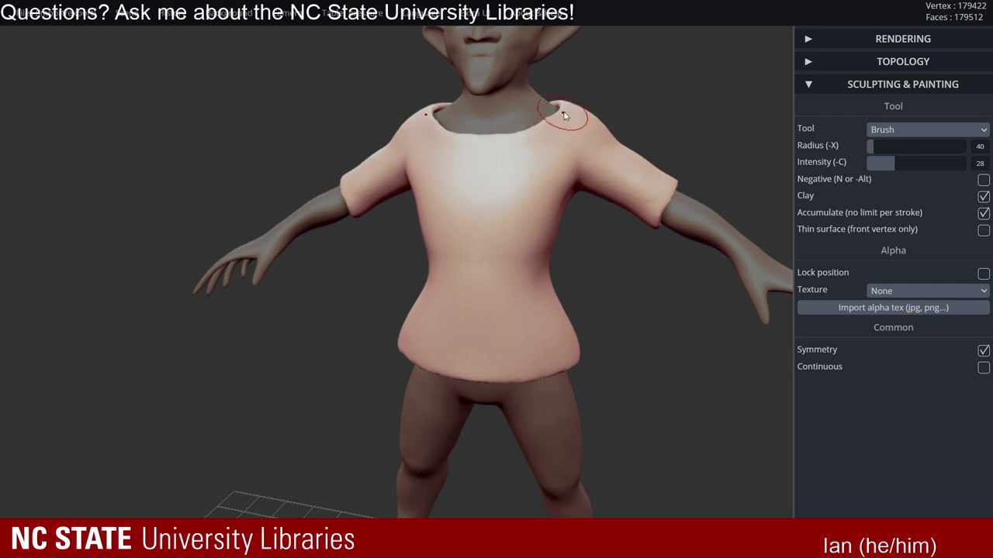
- Sculpt a U-shaped fold across the shirt's chest from armpit to armpit with the Brush at radius 45
{"action": "key", "text": "x"}
{"action": "mouse_move", "coordinate": [553, 167]}
{"action": "right_mouse_down"}
{"action": "mouse_move", "coordinate": [543, 167]}
{"action": "mouse_move", "coordinate": [577, 153]}
{"action": "right_mouse_up"}
{"action": "left_click_drag", "start_coordinate": [550, 180], "coordinate": [477, 214]}
{"action": "left_click_drag", "start_coordinate": [569, 161], "coordinate": [555, 171]}
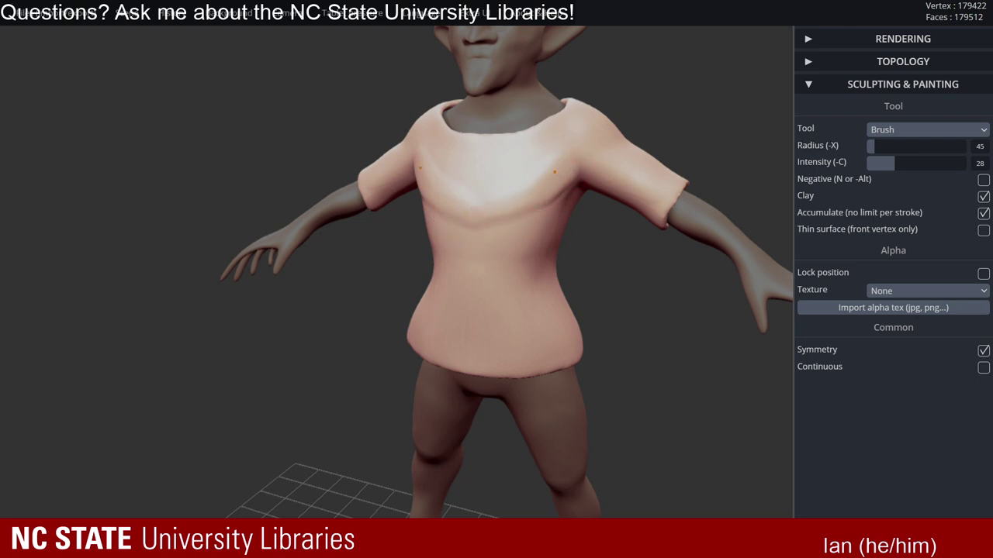
- Set the Brush radius to 33 and smooth the outer ends of the chest fold with a Smooth radius of 47
{"action": "mouse_move", "coordinate": [496, 203]}
{"action": "right_mouse_down"}
{"action": "mouse_move", "coordinate": [565, 198]}
{"action": "mouse_move", "coordinate": [520, 153]}
{"action": "mouse_move", "coordinate": [560, 172]}
{"action": "right_mouse_up"}
{"action": "key", "text": "shift"}
{"action": "key", "text": "x"}
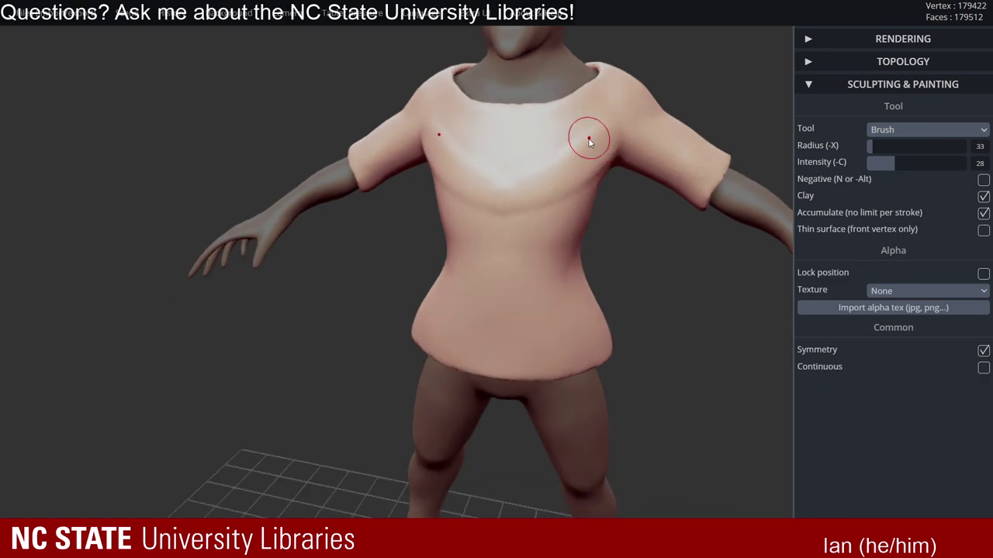
{"action": "mouse_move", "coordinate": [591, 140]}
{"action": "right_mouse_down"}
{"action": "mouse_move", "coordinate": [561, 169]}
{"action": "mouse_move", "coordinate": [589, 160]}
{"action": "mouse_move", "coordinate": [560, 178]}
{"action": "mouse_move", "coordinate": [594, 140]}
{"action": "right_mouse_up"}
{"action": "key", "text": "shift"}
{"action": "key", "text": "shift+x"}
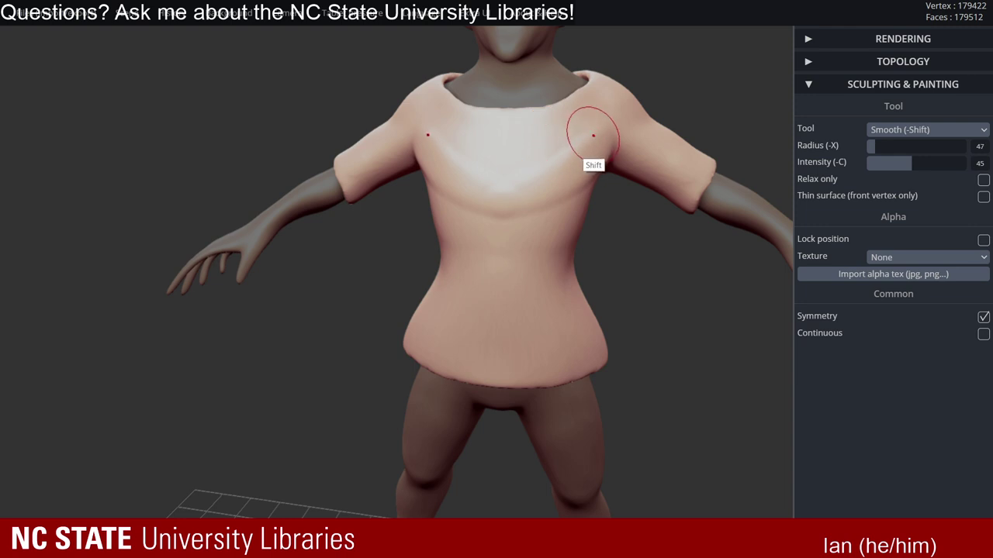
{"action": "mouse_move", "coordinate": [592, 136]}
{"action": "left_mouse_down", "text": "shift"}
{"action": "mouse_move", "coordinate": [497, 184]}
{"action": "mouse_move", "coordinate": [579, 148]}
{"action": "left_mouse_up", "text": "shift"}
{"action": "mouse_move", "coordinate": [580, 148]}
{"action": "right_mouse_down"}
{"action": "mouse_move", "coordinate": [551, 204]}
{"action": "mouse_move", "coordinate": [492, 204]}
{"action": "mouse_move", "coordinate": [577, 165]}
{"action": "right_mouse_up"}
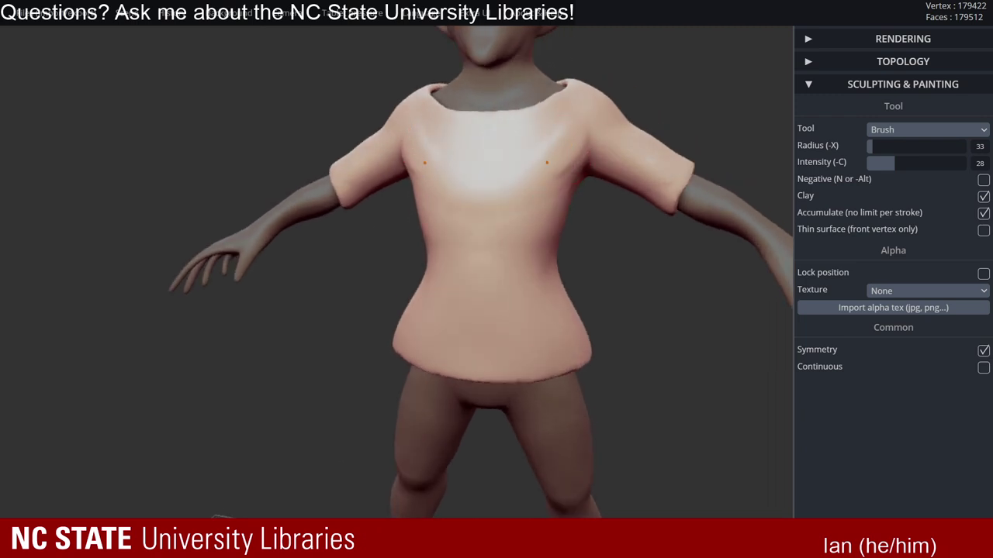
- Smooth the upper chest area between the neckline and the U-shaped fold
{"action": "mouse_move", "coordinate": [445, 190]}
{"action": "right_mouse_down"}
{"action": "mouse_move", "coordinate": [538, 171]}
{"action": "mouse_move", "coordinate": [542, 137]}
{"action": "right_mouse_up"}
{"action": "key", "text": "shift"}
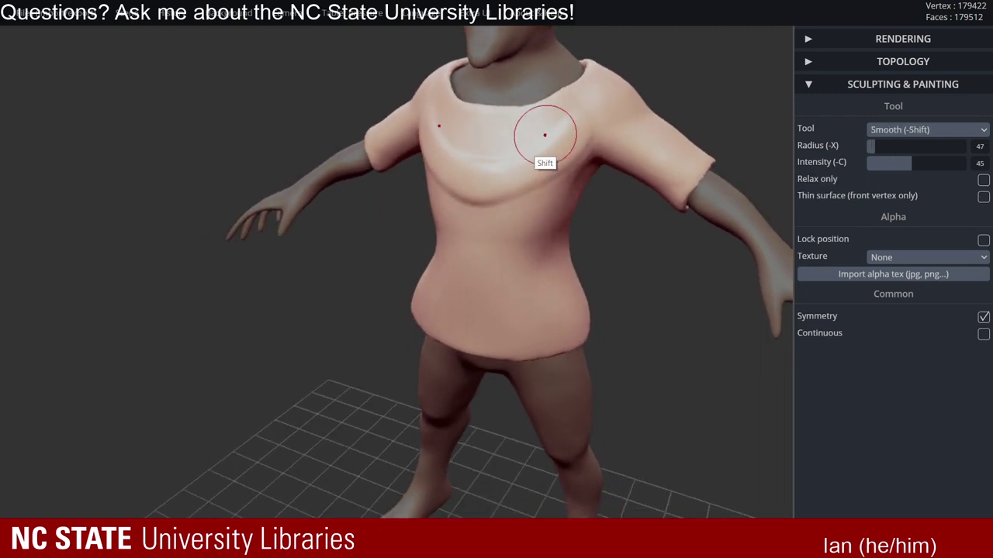
{"action": "mouse_move", "coordinate": [493, 186]}
{"action": "left_mouse_down", "text": "shift"}
{"action": "mouse_move", "coordinate": [466, 186]}
{"action": "mouse_move", "coordinate": [473, 175]}
{"action": "mouse_move", "coordinate": [549, 164]}
{"action": "mouse_move", "coordinate": [532, 133]}
{"action": "left_mouse_up", "text": "shift"}
{"action": "mouse_move", "coordinate": [532, 133]}
{"action": "right_mouse_down"}
{"action": "mouse_move", "coordinate": [593, 132]}
{"action": "mouse_move", "coordinate": [543, 145]}
{"action": "right_mouse_up"}
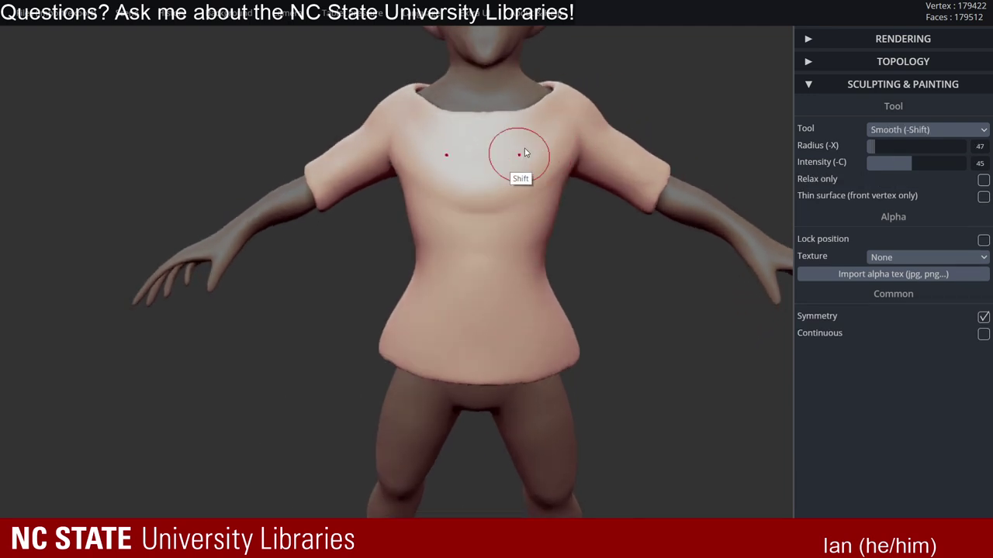
{"action": "left_click_drag", "start_coordinate": [539, 147], "coordinate": [511, 157], "text": "shift"}
{"action": "mouse_move", "coordinate": [493, 182]}
{"action": "right_mouse_down"}
{"action": "mouse_move", "coordinate": [549, 257]}
{"action": "mouse_move", "coordinate": [585, 178]}
{"action": "right_mouse_up"}
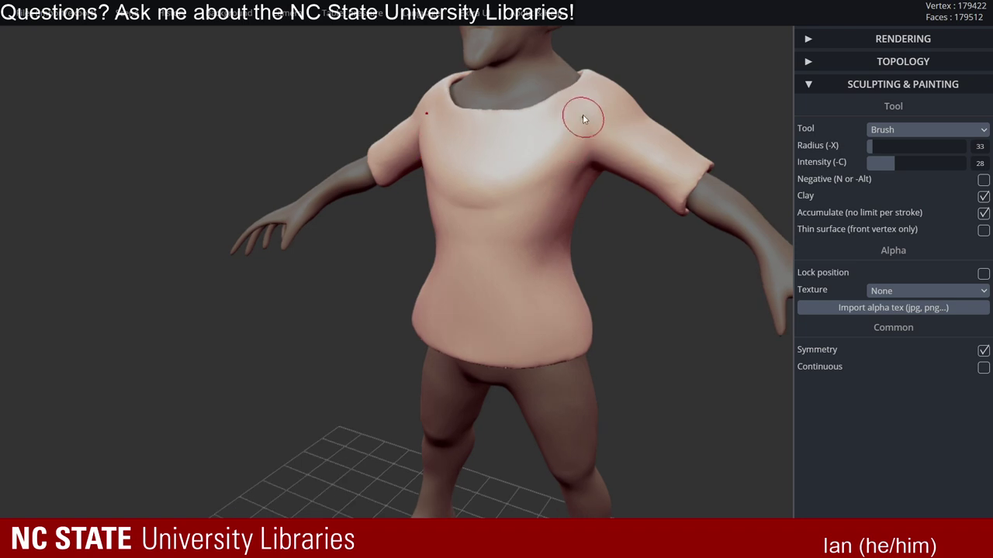
- Brush a higher draped fold from the shoulders to the chest's center at radius 35 and smooth it
{"action": "key", "text": "x"}
{"action": "left_click_drag", "start_coordinate": [574, 110], "coordinate": [571, 111]}
{"action": "left_click_drag", "start_coordinate": [517, 155], "coordinate": [482, 168]}
{"action": "mouse_move", "coordinate": [560, 144]}
{"action": "left_mouse_down", "text": "shift"}
{"action": "mouse_move", "coordinate": [474, 165]}
{"action": "mouse_move", "coordinate": [545, 135]}
{"action": "left_mouse_up", "text": "shift"}
{"action": "key", "text": "f"}
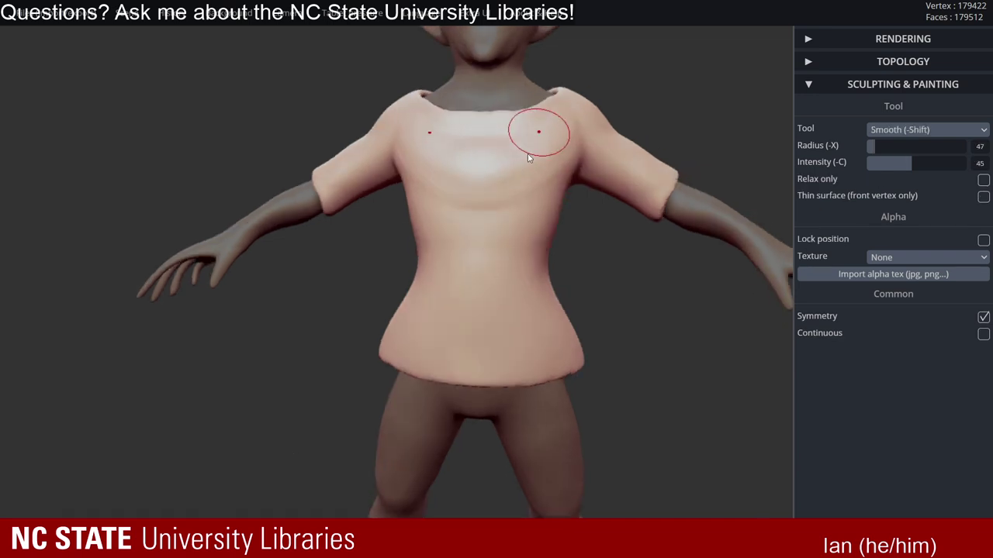
{"action": "mouse_move", "coordinate": [528, 158]}
{"action": "right_mouse_down"}
{"action": "mouse_move", "coordinate": [581, 160]}
{"action": "mouse_move", "coordinate": [543, 157]}
{"action": "right_mouse_up"}
{"action": "left_click_drag", "start_coordinate": [529, 146], "coordinate": [453, 160], "text": "shift"}
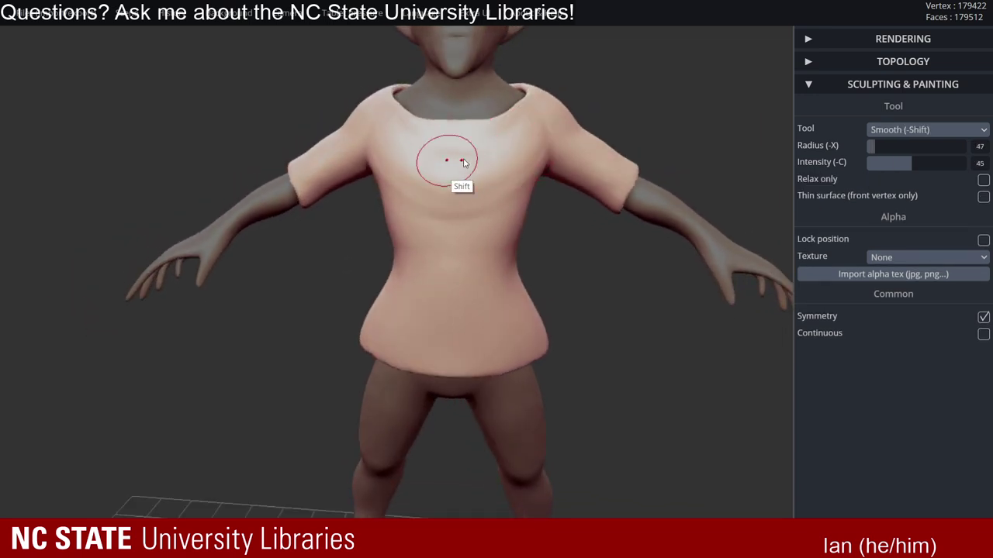
- Add short Brush strokes at the shoulder and below the neckline, and smooth them into the chest
{"action": "mouse_move", "coordinate": [463, 161]}
{"action": "right_mouse_down"}
{"action": "mouse_move", "coordinate": [503, 177]}
{"action": "mouse_move", "coordinate": [421, 210]}
{"action": "mouse_move", "coordinate": [459, 221]}
{"action": "mouse_move", "coordinate": [570, 199]}
{"action": "mouse_move", "coordinate": [536, 193]}
{"action": "mouse_move", "coordinate": [540, 184]}
{"action": "right_mouse_up"}
{"action": "key", "text": "shift"}
{"action": "key", "text": "f"}
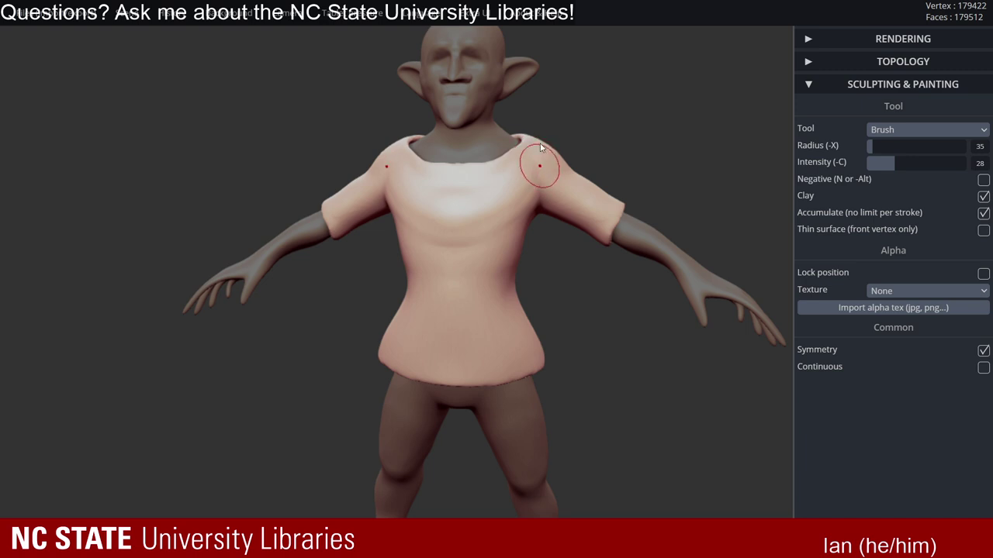
{"action": "right_click_drag", "start_coordinate": [540, 155], "coordinate": [536, 146]}
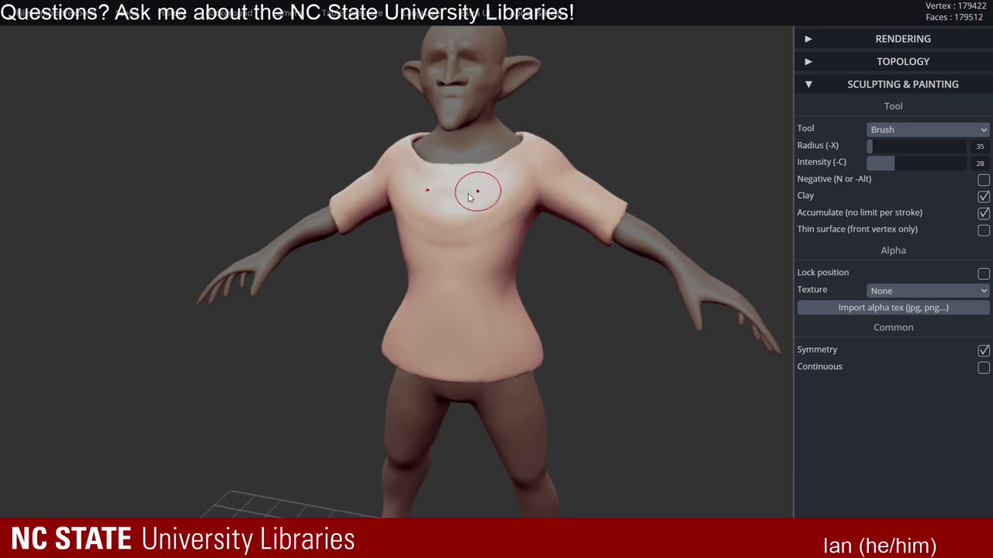
{"action": "left_click_drag", "start_coordinate": [537, 153], "coordinate": [535, 155]}
{"action": "left_click_drag", "start_coordinate": [445, 187], "coordinate": [445, 189]}
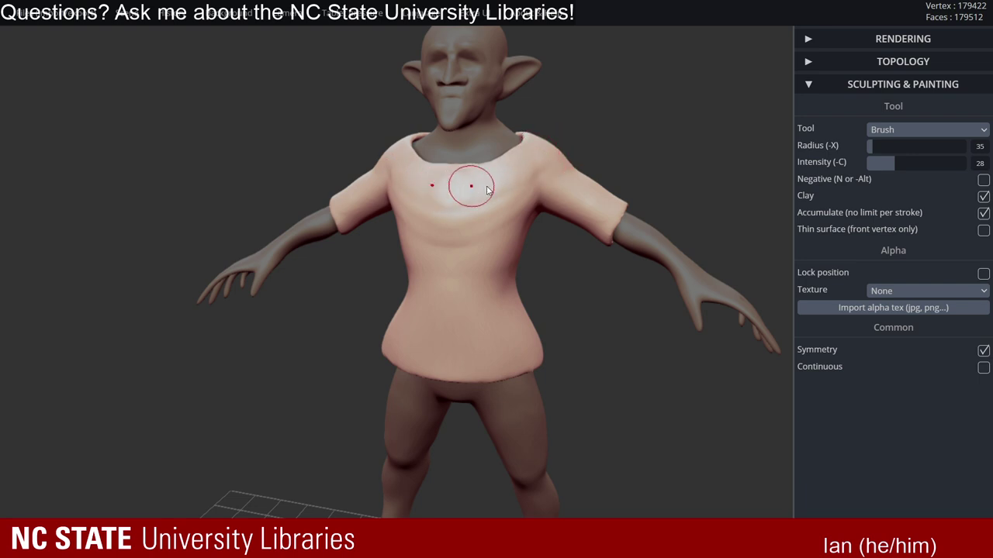
{"action": "right_click_drag", "start_coordinate": [479, 189], "coordinate": [472, 197]}
{"action": "left_click_drag", "start_coordinate": [464, 192], "coordinate": [510, 184], "text": "shift"}
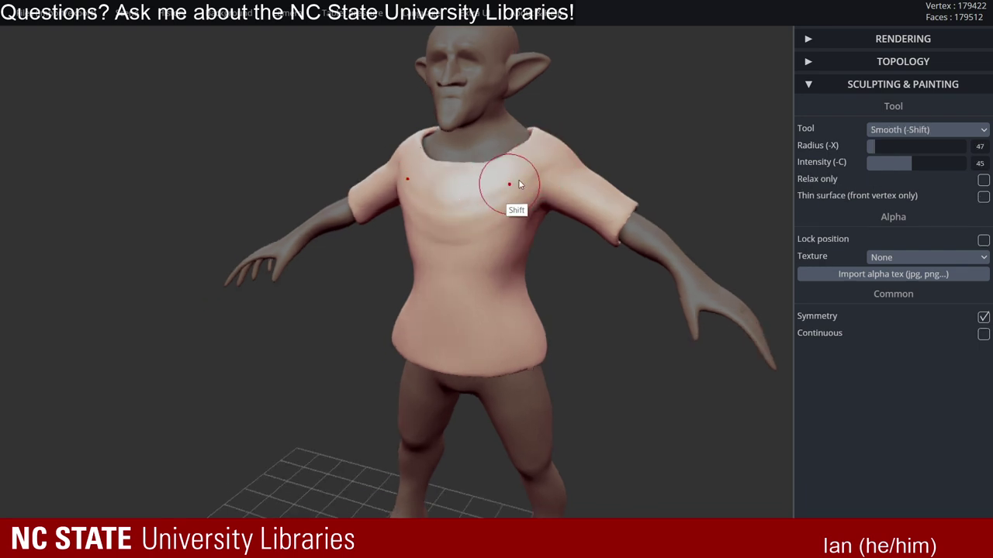
- Build up the draped folds at the chest's center with the Brush and set its radius to 40
{"action": "left_click_drag", "start_coordinate": [444, 186], "coordinate": [454, 186]}
{"action": "right_click_drag", "start_coordinate": [456, 188], "coordinate": [507, 214]}
{"action": "key", "text": "shift"}
{"action": "right_click_drag", "start_coordinate": [508, 213], "coordinate": [457, 217], "text": "ctrl"}
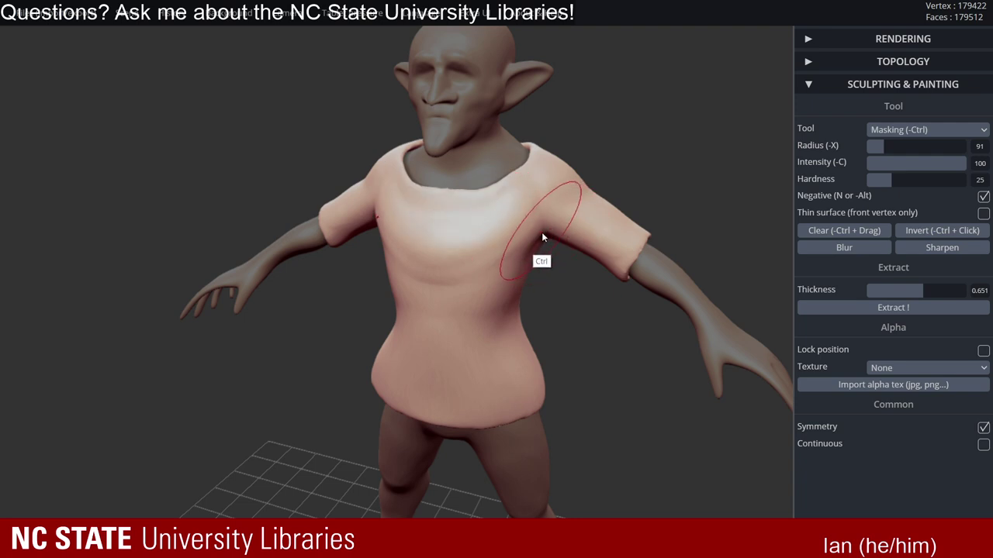
{"action": "mouse_move", "coordinate": [482, 228]}
{"action": "right_mouse_down"}
{"action": "mouse_move", "coordinate": [553, 204]}
{"action": "mouse_move", "coordinate": [507, 202]}
{"action": "mouse_move", "coordinate": [513, 197]}
{"action": "right_mouse_up"}
{"action": "key", "text": "x"}
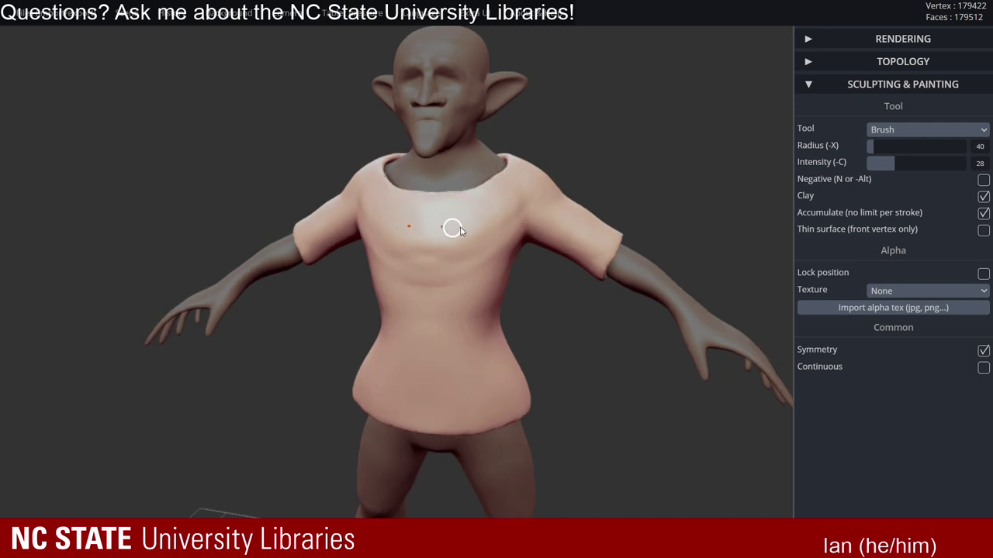
{"action": "right_click_drag", "start_coordinate": [442, 233], "coordinate": [446, 238]}
{"action": "key", "text": "ctrl"}
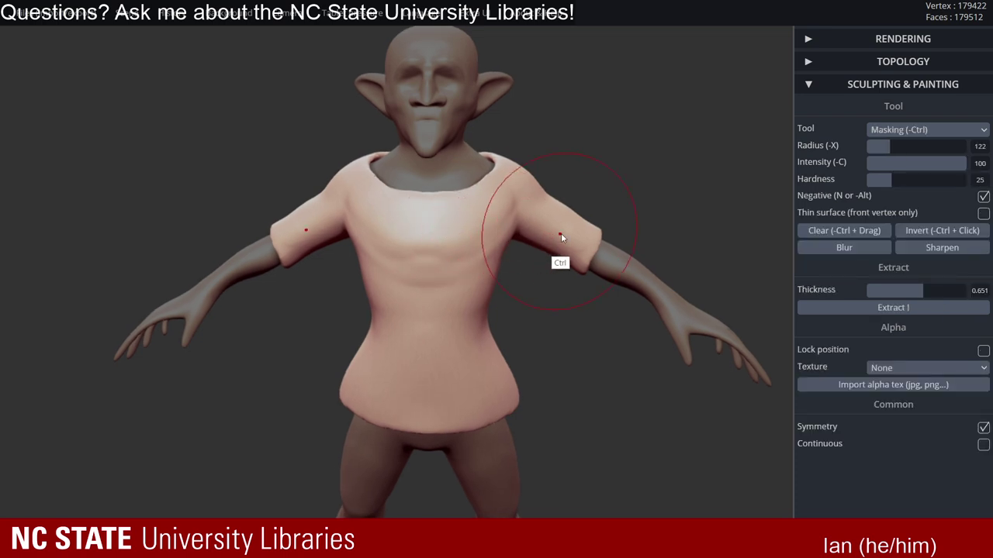
- Sculpt a crease at the front of the shoulder toward the chest at Brush radius 26 and smooth its inner end
{"action": "key", "text": "ctrl"}
{"action": "mouse_move", "coordinate": [625, 179]}
{"action": "right_mouse_down"}
{"action": "mouse_move", "coordinate": [546, 180]}
{"action": "mouse_move", "coordinate": [633, 196]}
{"action": "mouse_move", "coordinate": [501, 210]}
{"action": "mouse_move", "coordinate": [564, 176]}
{"action": "mouse_move", "coordinate": [520, 202]}
{"action": "mouse_move", "coordinate": [532, 210]}
{"action": "right_mouse_up"}
{"action": "key", "text": "ctrl"}
{"action": "key", "text": "x"}
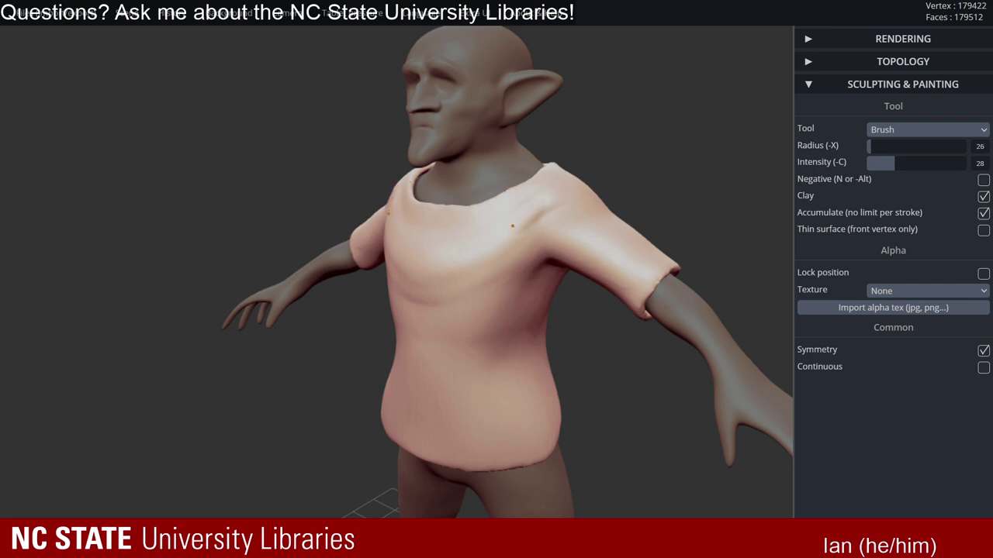
{"action": "left_click_drag", "start_coordinate": [524, 219], "coordinate": [498, 225], "text": "shift"}
- Soften the crease where the sleeve meets the chest and set the Brush radius to 12
{"action": "mouse_move", "coordinate": [479, 230]}
{"action": "right_mouse_down"}
{"action": "mouse_move", "coordinate": [523, 207]}
{"action": "mouse_move", "coordinate": [504, 228]}
{"action": "mouse_move", "coordinate": [549, 243]}
{"action": "right_mouse_up"}
{"action": "key", "text": "x"}
{"action": "key", "text": "shift"}
{"action": "key", "text": "shift"}
{"action": "mouse_move", "coordinate": [479, 241]}
{"action": "right_mouse_down"}
{"action": "mouse_move", "coordinate": [426, 255]}
{"action": "mouse_move", "coordinate": [570, 231]}
{"action": "right_mouse_up"}
{"action": "key", "text": "ctrl"}
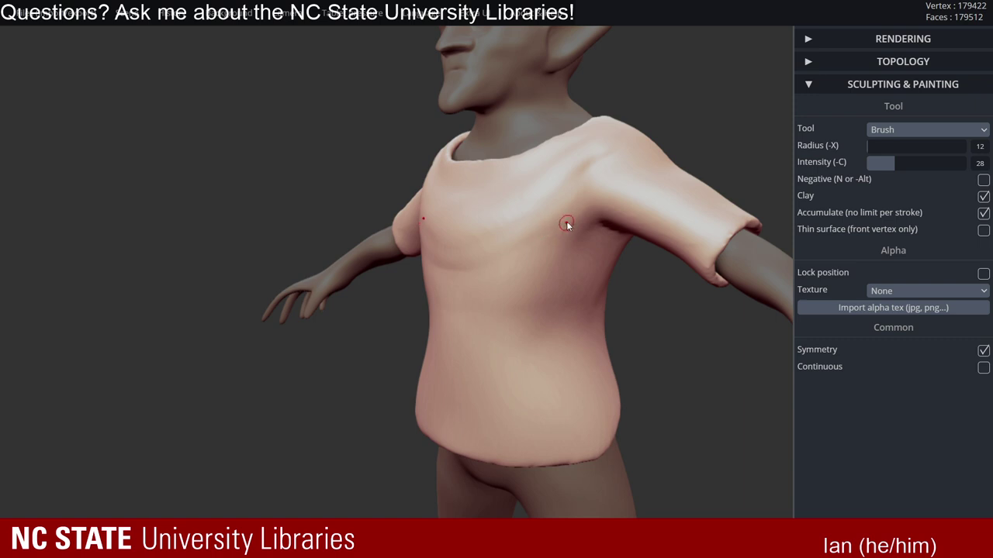
- Smooth the crease running from the shoulder toward the neckline and set the Brush radius to 24
{"action": "mouse_move", "coordinate": [578, 200]}
{"action": "right_mouse_down", "text": "alt"}
{"action": "mouse_move", "coordinate": [538, 194]}
{"action": "mouse_move", "coordinate": [658, 209]}
{"action": "mouse_move", "coordinate": [609, 186]}
{"action": "mouse_move", "coordinate": [580, 183]}
{"action": "mouse_move", "coordinate": [565, 197]}
{"action": "right_mouse_up", "text": "alt"}
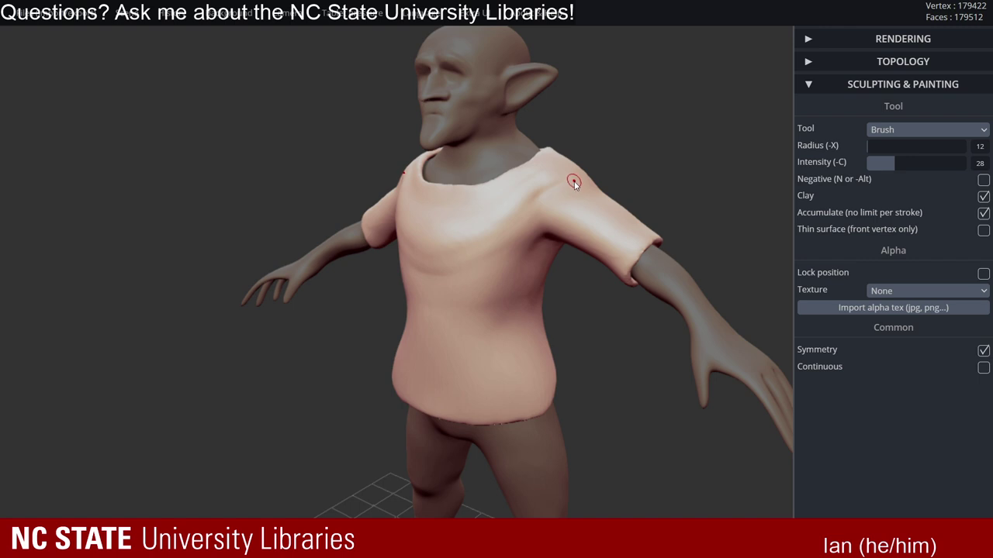
{"action": "right_click_drag", "start_coordinate": [574, 182], "coordinate": [598, 202]}
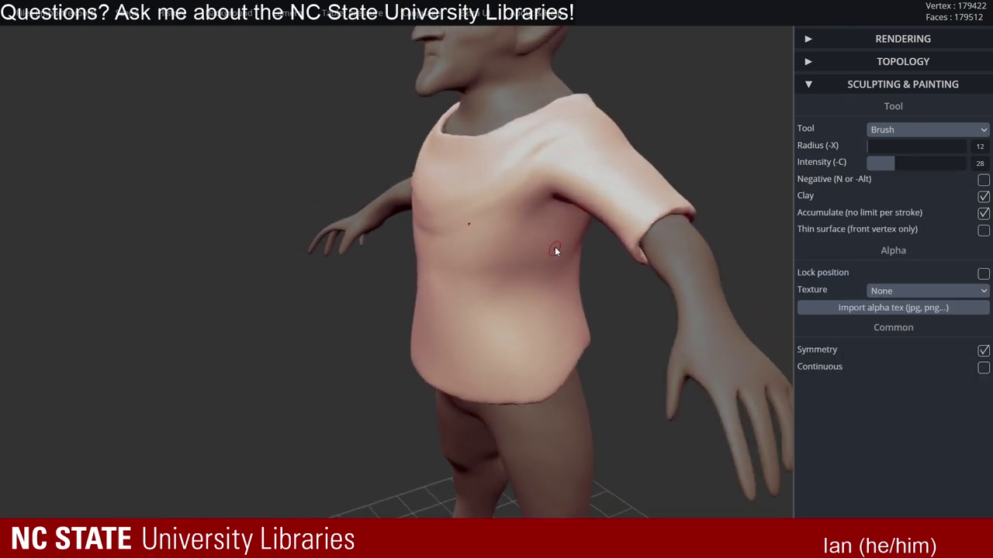
{"action": "right_click_drag", "start_coordinate": [555, 247], "coordinate": [549, 194], "text": "alt"}
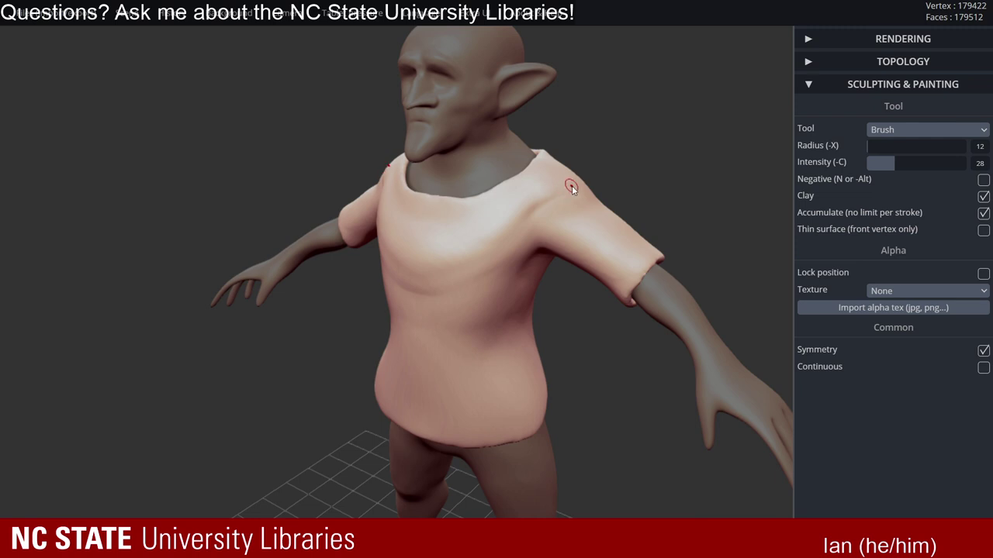
{"action": "right_click_drag", "start_coordinate": [563, 160], "coordinate": [537, 174]}
{"action": "mouse_move", "coordinate": [536, 174]}
{"action": "right_mouse_down", "text": "alt"}
{"action": "mouse_move", "coordinate": [564, 169]}
{"action": "mouse_move", "coordinate": [538, 191]}
{"action": "mouse_move", "coordinate": [561, 190]}
{"action": "right_mouse_up", "text": "alt"}
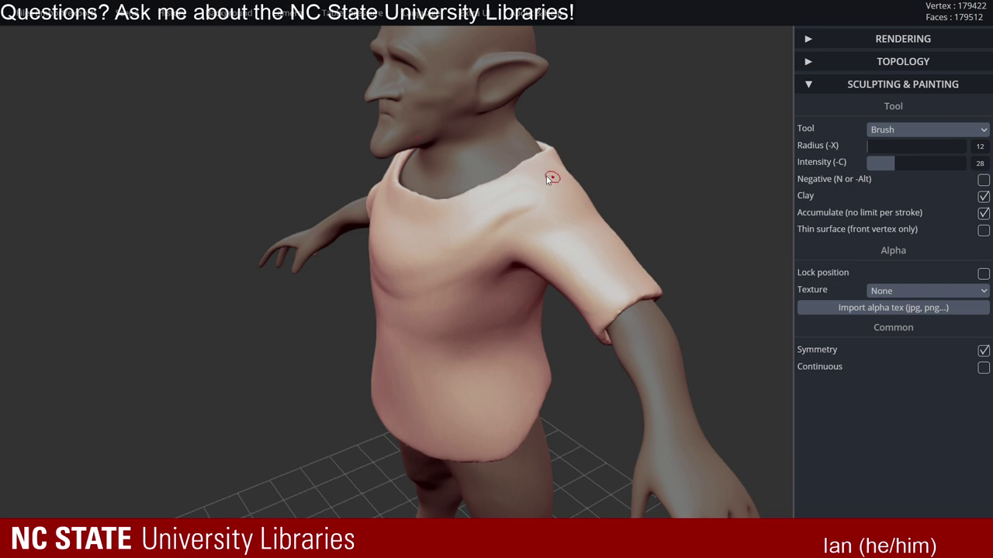
{"action": "mouse_move", "coordinate": [522, 180]}
{"action": "right_mouse_down"}
{"action": "mouse_move", "coordinate": [538, 188]}
{"action": "mouse_move", "coordinate": [556, 152]}
{"action": "mouse_move", "coordinate": [579, 157]}
{"action": "mouse_move", "coordinate": [520, 188]}
{"action": "right_mouse_up"}
{"action": "key", "text": "shift"}
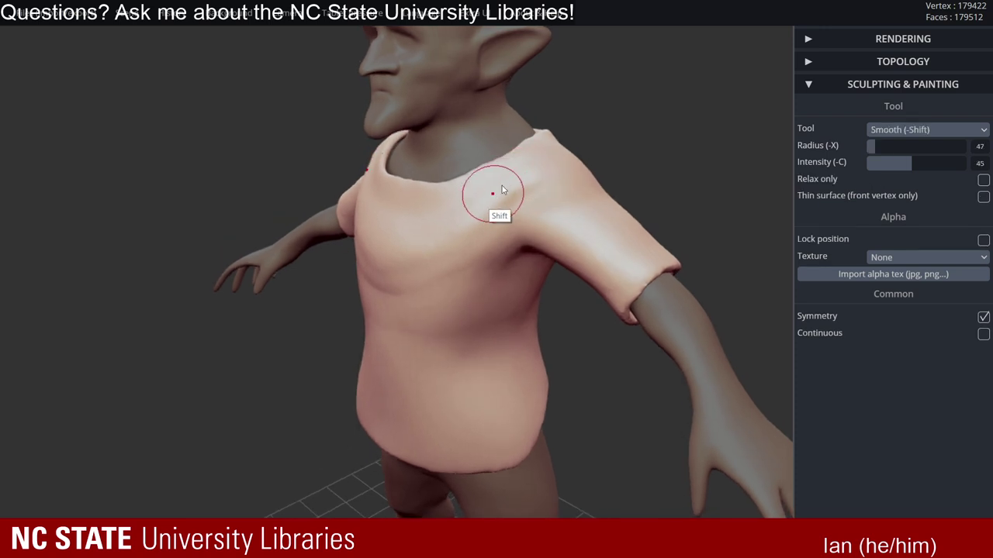
{"action": "mouse_move", "coordinate": [444, 231]}
{"action": "right_mouse_down"}
{"action": "mouse_move", "coordinate": [536, 215]}
{"action": "mouse_move", "coordinate": [525, 173]}
{"action": "right_mouse_up"}
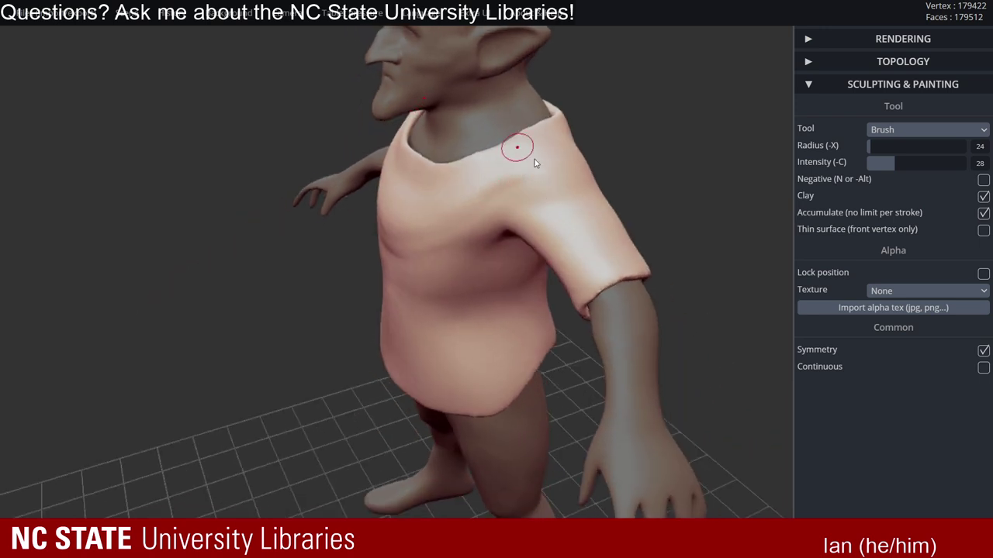
{"action": "left_click_drag", "start_coordinate": [520, 172], "coordinate": [510, 179], "text": "shift"}
{"action": "mouse_move", "coordinate": [508, 194]}
{"action": "right_mouse_down"}
{"action": "mouse_move", "coordinate": [572, 172]}
{"action": "mouse_move", "coordinate": [527, 167]}
{"action": "mouse_move", "coordinate": [571, 160]}
{"action": "mouse_move", "coordinate": [517, 189]}
{"action": "mouse_move", "coordinate": [571, 170]}
{"action": "mouse_move", "coordinate": [527, 178]}
{"action": "mouse_move", "coordinate": [580, 226]}
{"action": "mouse_move", "coordinate": [492, 166]}
{"action": "mouse_move", "coordinate": [549, 180]}
{"action": "mouse_move", "coordinate": [511, 139]}
{"action": "right_mouse_up"}
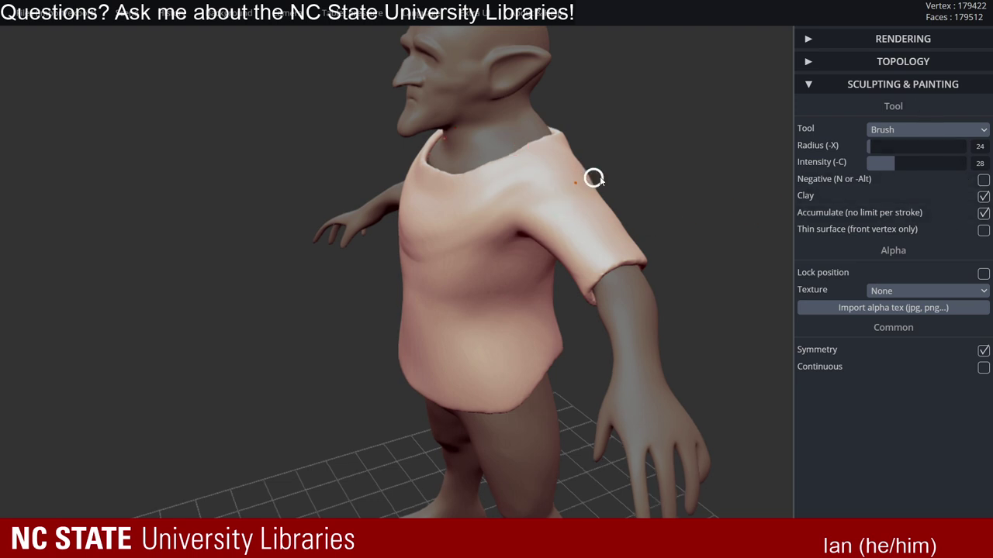
- Blend the shoulder fold into the shirt's neckline area with short smoothing strokes
{"action": "left_click_drag", "start_coordinate": [594, 177], "coordinate": [634, 181]}
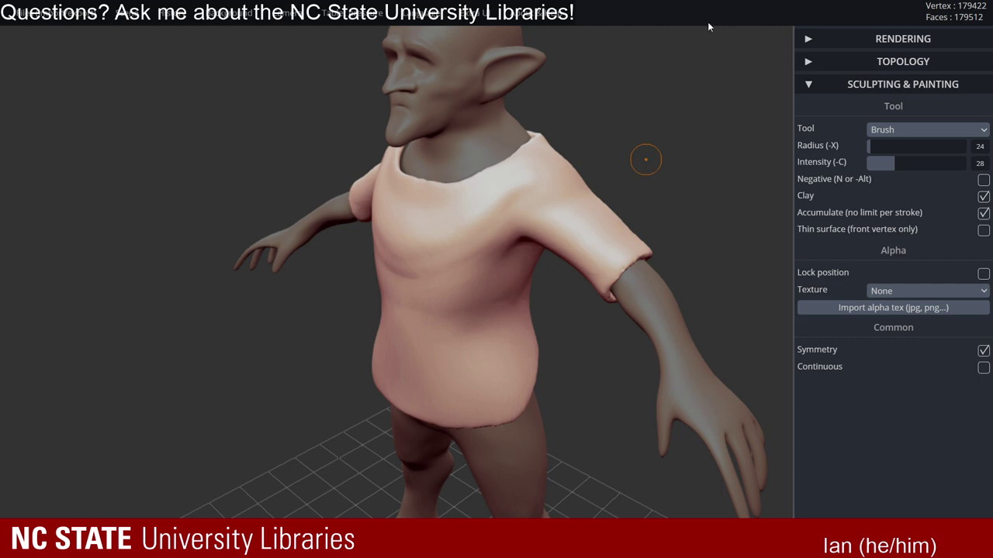
{"action": "mouse_move", "coordinate": [548, 136]}
{"action": "right_mouse_down"}
{"action": "mouse_move", "coordinate": [530, 169]}
{"action": "mouse_move", "coordinate": [497, 148]}
{"action": "mouse_move", "coordinate": [540, 166]}
{"action": "mouse_move", "coordinate": [485, 163]}
{"action": "right_mouse_up"}
{"action": "mouse_move", "coordinate": [497, 166]}
{"action": "left_mouse_down", "text": "shift"}
{"action": "mouse_move", "coordinate": [477, 186]}
{"action": "mouse_move", "coordinate": [605, 123]}
{"action": "mouse_move", "coordinate": [572, 122]}
{"action": "mouse_move", "coordinate": [538, 181]}
{"action": "mouse_move", "coordinate": [522, 160]}
{"action": "mouse_move", "coordinate": [507, 182]}
{"action": "mouse_move", "coordinate": [535, 151]}
{"action": "mouse_move", "coordinate": [478, 151]}
{"action": "mouse_move", "coordinate": [519, 152]}
{"action": "left_mouse_up", "text": "shift"}
{"action": "key", "text": "ctrl"}
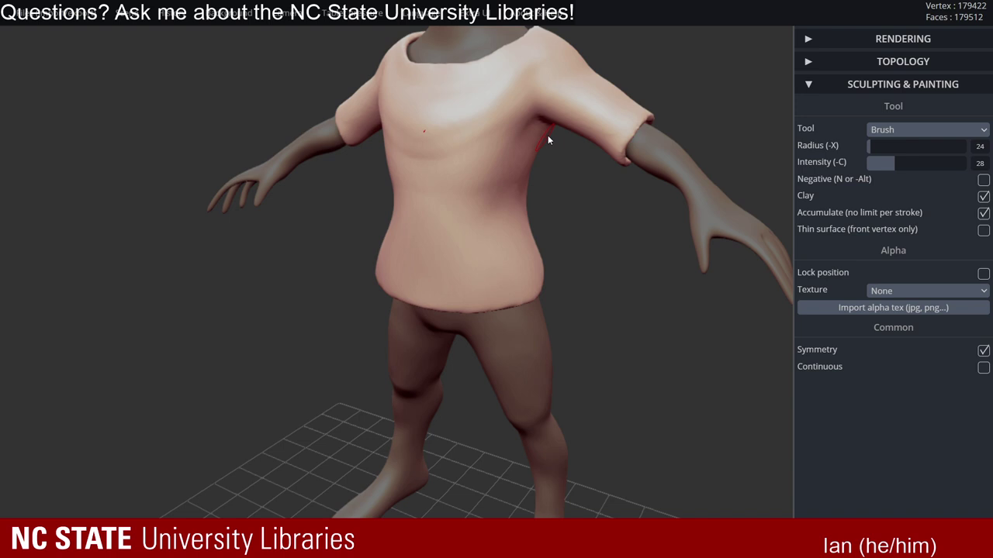
{"action": "mouse_move", "coordinate": [551, 159]}
{"action": "left_mouse_down"}
{"action": "mouse_move", "coordinate": [508, 140]}
{"action": "mouse_move", "coordinate": [529, 146]}
{"action": "left_mouse_up"}
{"action": "key", "text": "ctrl"}
{"action": "mouse_move", "coordinate": [529, 149]}
{"action": "right_mouse_down"}
{"action": "mouse_move", "coordinate": [553, 158]}
{"action": "mouse_move", "coordinate": [550, 129]}
{"action": "mouse_move", "coordinate": [583, 149]}
{"action": "mouse_move", "coordinate": [643, 150]}
{"action": "mouse_move", "coordinate": [488, 132]}
{"action": "mouse_move", "coordinate": [587, 137]}
{"action": "mouse_move", "coordinate": [563, 131]}
{"action": "mouse_move", "coordinate": [575, 124]}
{"action": "right_mouse_up"}
- Set the Brush radius to 40 and sculpt drooping folds from the shoulders to the middle of the upper back
{"action": "key", "text": "x"}
{"action": "mouse_move", "coordinate": [669, 101]}
{"action": "right_mouse_down", "text": "alt"}
{"action": "mouse_move", "coordinate": [650, 148]}
{"action": "mouse_move", "coordinate": [580, 159]}
{"action": "mouse_move", "coordinate": [607, 171]}
{"action": "mouse_move", "coordinate": [587, 177]}
{"action": "right_mouse_up", "text": "alt"}
{"action": "key", "text": "n"}
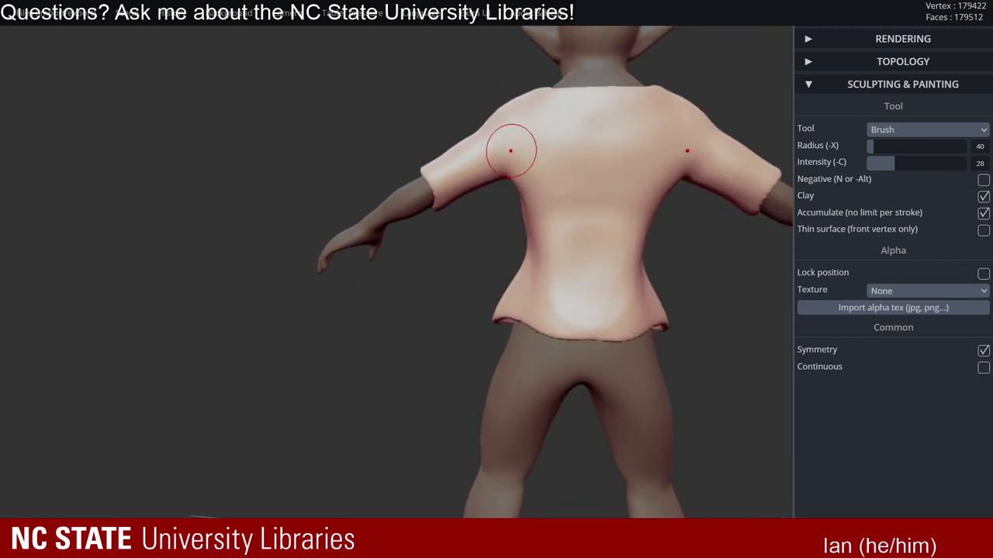
{"action": "left_click_drag", "start_coordinate": [510, 150], "coordinate": [538, 192]}
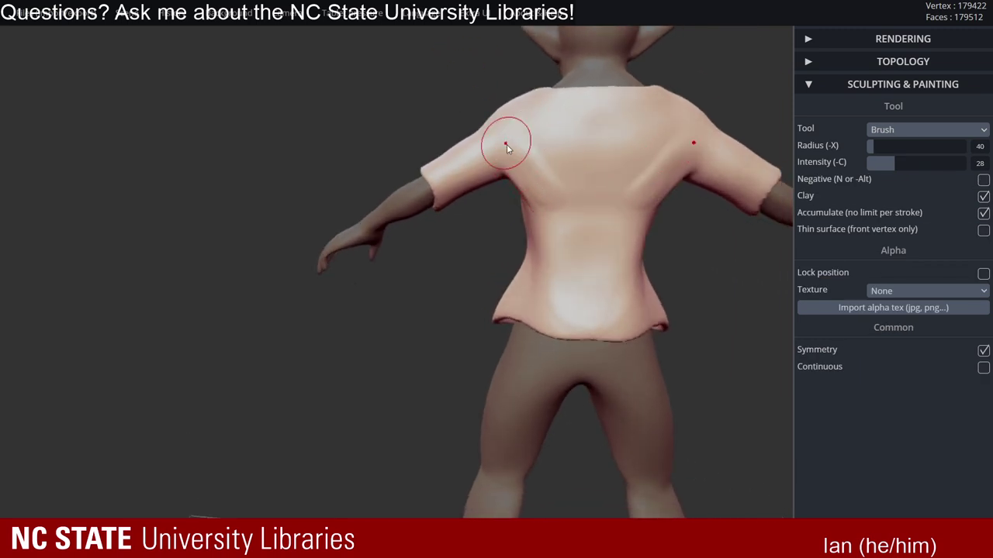
{"action": "left_click_drag", "start_coordinate": [507, 146], "coordinate": [595, 214]}
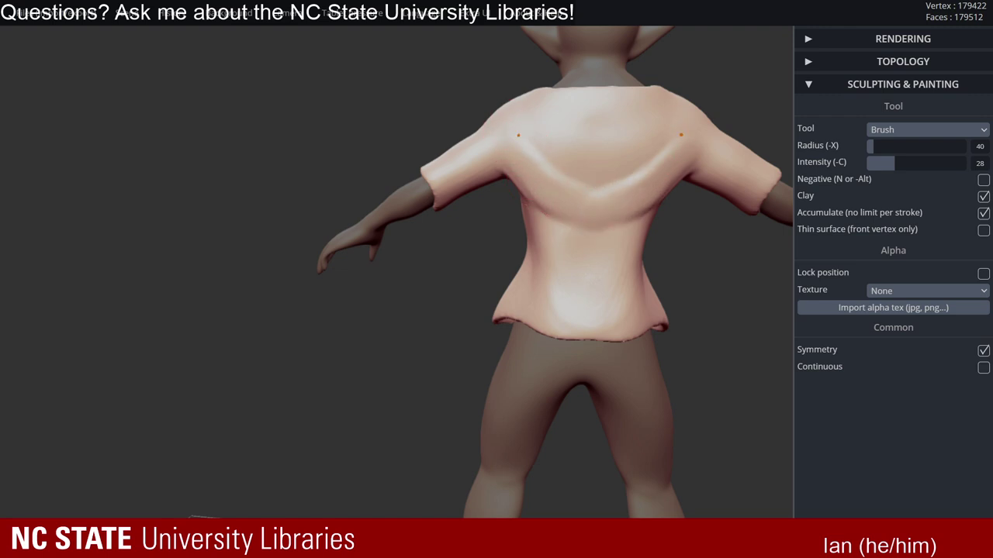
- Smooth the folds on the upper back, build up their center with the Brush, and soften the result
{"action": "key", "text": "shift"}
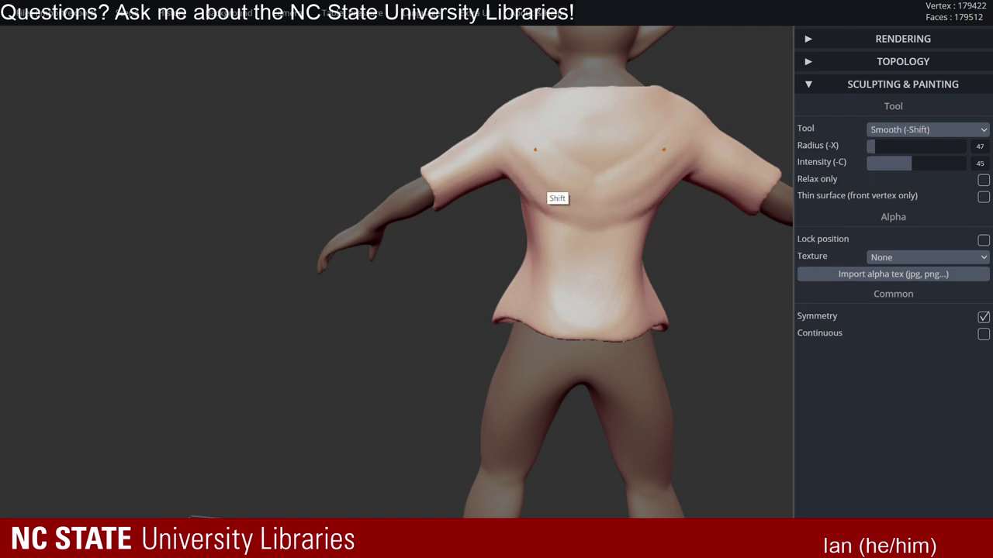
{"action": "left_click_drag", "start_coordinate": [535, 150], "coordinate": [539, 138], "text": "shift"}
{"action": "left_click_drag", "start_coordinate": [538, 139], "coordinate": [592, 184], "text": "shift"}
{"action": "right_click_drag", "start_coordinate": [610, 206], "coordinate": [572, 208]}
{"action": "left_click_drag", "start_coordinate": [560, 173], "coordinate": [587, 186]}
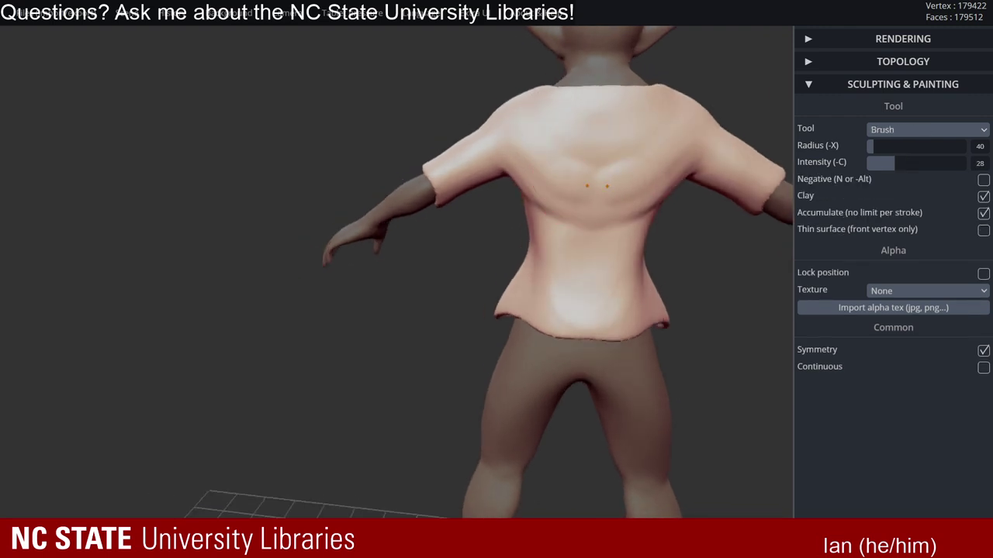
{"action": "key", "text": "shift"}
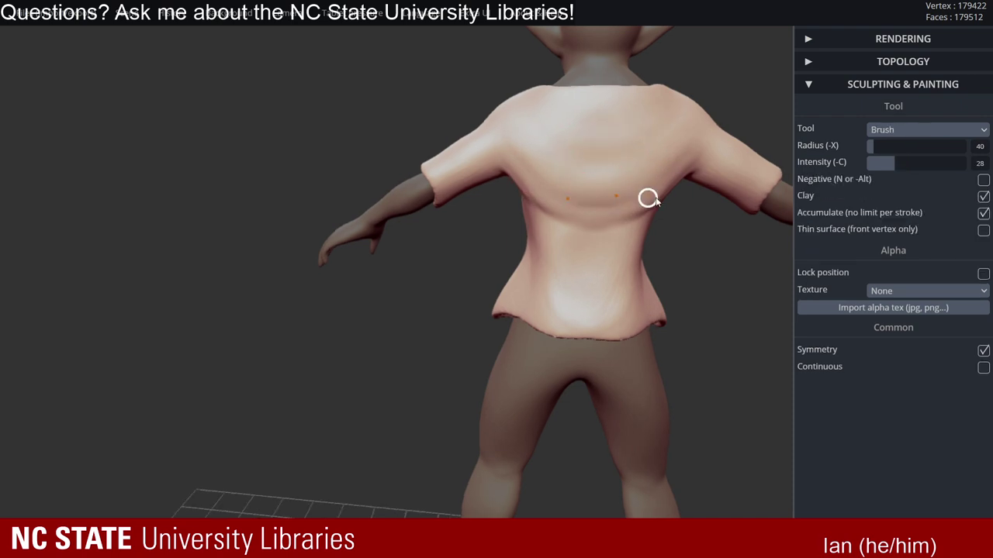
- Add another Brush fold from the shoulder across the upper back and smooth its edge
{"action": "mouse_move", "coordinate": [667, 204]}
{"action": "right_mouse_down"}
{"action": "mouse_move", "coordinate": [523, 207]}
{"action": "mouse_move", "coordinate": [589, 201]}
{"action": "mouse_move", "coordinate": [576, 277]}
{"action": "mouse_move", "coordinate": [576, 217]}
{"action": "mouse_move", "coordinate": [389, 200]}
{"action": "mouse_move", "coordinate": [380, 190]}
{"action": "mouse_move", "coordinate": [268, 192]}
{"action": "right_mouse_up"}
{"action": "mouse_move", "coordinate": [465, 198]}
{"action": "left_mouse_down"}
{"action": "mouse_move", "coordinate": [508, 225]}
{"action": "mouse_move", "coordinate": [492, 233]}
{"action": "left_mouse_up"}
{"action": "mouse_move", "coordinate": [535, 238]}
{"action": "right_mouse_down"}
{"action": "mouse_move", "coordinate": [574, 256]}
{"action": "mouse_move", "coordinate": [570, 225]}
{"action": "right_mouse_up"}
{"action": "left_click_drag", "start_coordinate": [559, 217], "coordinate": [566, 226], "text": "shift"}
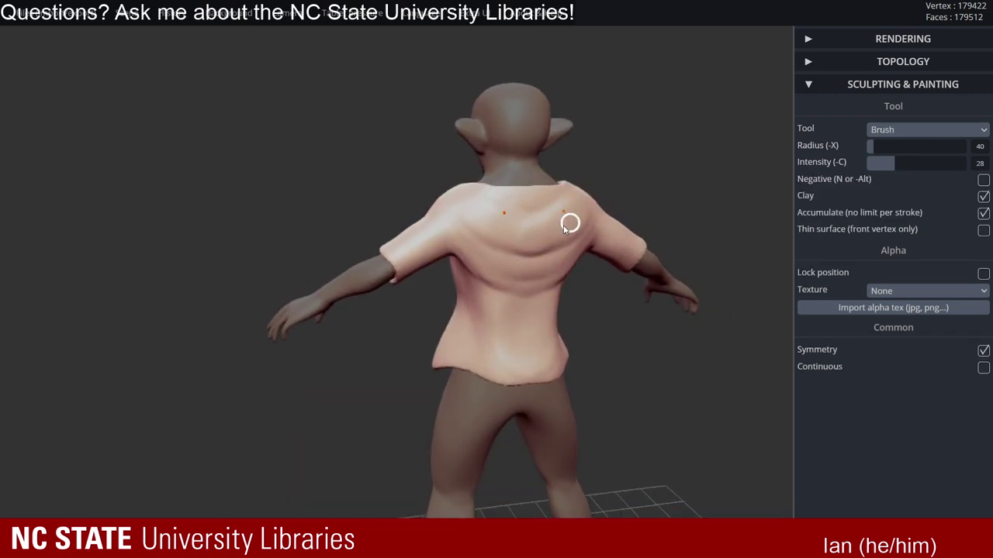
- Set the Brush radius to 31 and smooth the fold ends near the back of the shoulder
{"action": "key", "text": "x"}
{"action": "right_click_drag", "start_coordinate": [569, 223], "coordinate": [507, 229]}
{"action": "mouse_move", "coordinate": [553, 205]}
{"action": "left_mouse_down", "text": "shift"}
{"action": "mouse_move", "coordinate": [499, 205]}
{"action": "mouse_move", "coordinate": [451, 188]}
{"action": "left_mouse_up", "text": "shift"}
{"action": "right_click_drag", "start_coordinate": [462, 210], "coordinate": [565, 222]}
{"action": "left_click_drag", "start_coordinate": [553, 233], "coordinate": [531, 230], "text": "shift"}
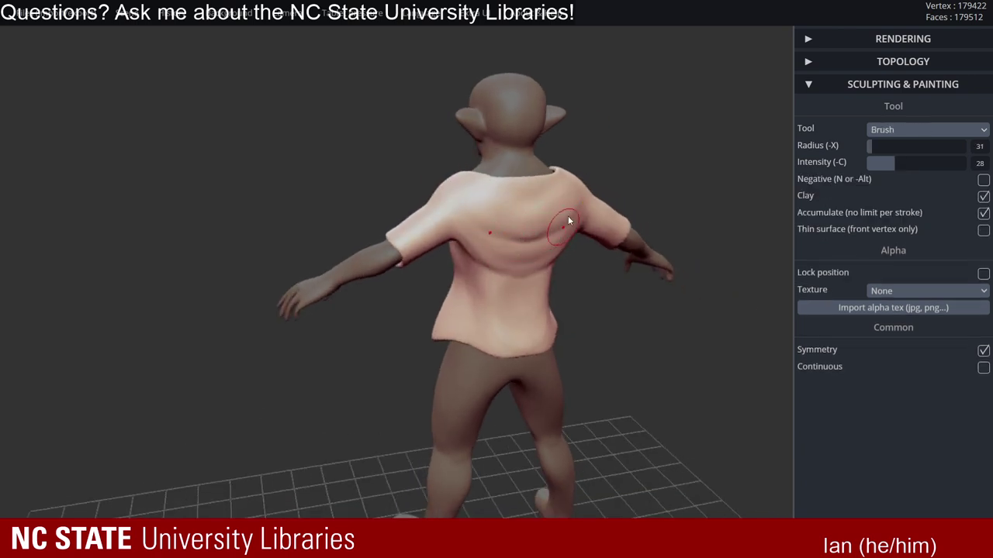
- Smooth the upper back around the shoulder blade and reduce the Brush radius to 18
{"action": "right_click_drag", "start_coordinate": [569, 219], "coordinate": [529, 208]}
{"action": "mouse_move", "coordinate": [562, 194]}
{"action": "left_mouse_down", "text": "shift"}
{"action": "mouse_move", "coordinate": [576, 193]}
{"action": "mouse_move", "coordinate": [549, 199]}
{"action": "left_mouse_up", "text": "shift"}
{"action": "key", "text": "x"}
{"action": "right_click_drag", "start_coordinate": [546, 214], "coordinate": [538, 202]}
{"action": "left_click_drag", "start_coordinate": [556, 198], "coordinate": [529, 195], "text": "shift"}
- Build up the draped folds between the shoulders on the back at Brush radius 40 and smooth the area above them
{"action": "mouse_move", "coordinate": [579, 204]}
{"action": "right_mouse_down"}
{"action": "mouse_move", "coordinate": [465, 215]}
{"action": "mouse_move", "coordinate": [435, 197]}
{"action": "right_mouse_up"}
{"action": "right_click_drag", "start_coordinate": [484, 219], "coordinate": [403, 186], "text": "alt"}
{"action": "right_click_drag", "start_coordinate": [469, 194], "coordinate": [439, 189]}
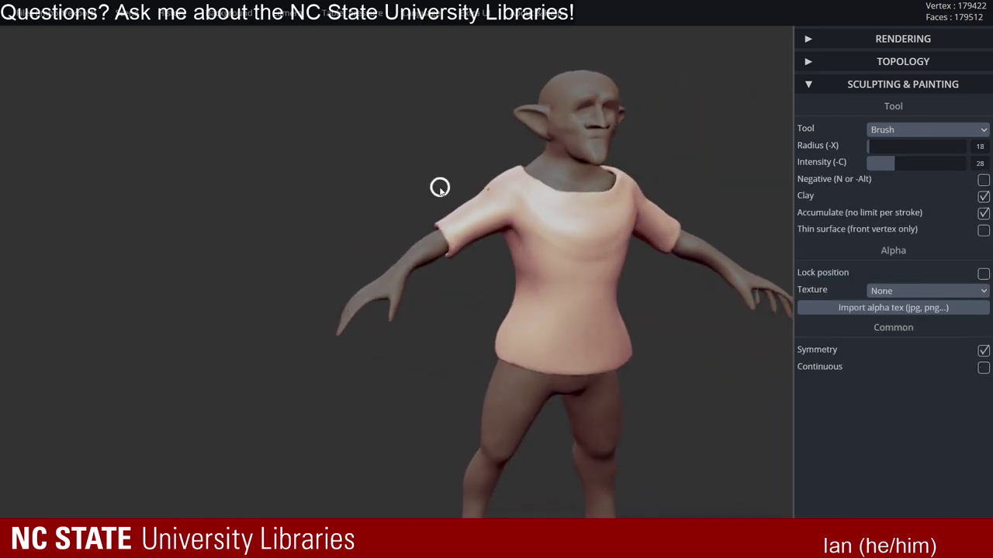
{"action": "right_click_drag", "start_coordinate": [589, 197], "coordinate": [692, 195]}
{"action": "right_click_drag", "start_coordinate": [559, 221], "coordinate": [649, 208], "text": "alt"}
{"action": "scroll", "coordinate": [604, 221], "scroll_direction": "up", "scroll_amount": 2}
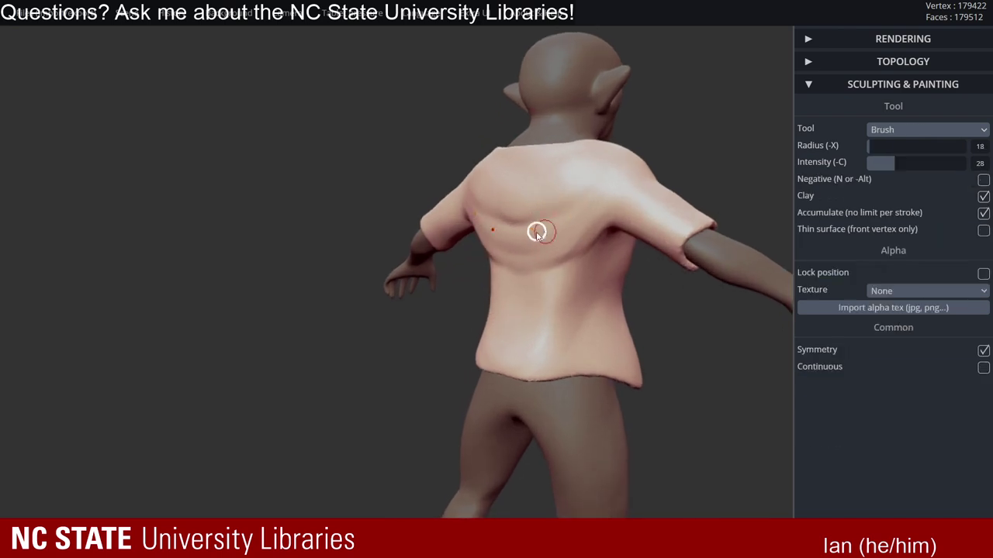
{"action": "mouse_move", "coordinate": [536, 230]}
{"action": "right_mouse_down"}
{"action": "mouse_move", "coordinate": [613, 207]}
{"action": "mouse_move", "coordinate": [577, 215]}
{"action": "mouse_move", "coordinate": [603, 218]}
{"action": "mouse_move", "coordinate": [594, 171]}
{"action": "right_mouse_up"}
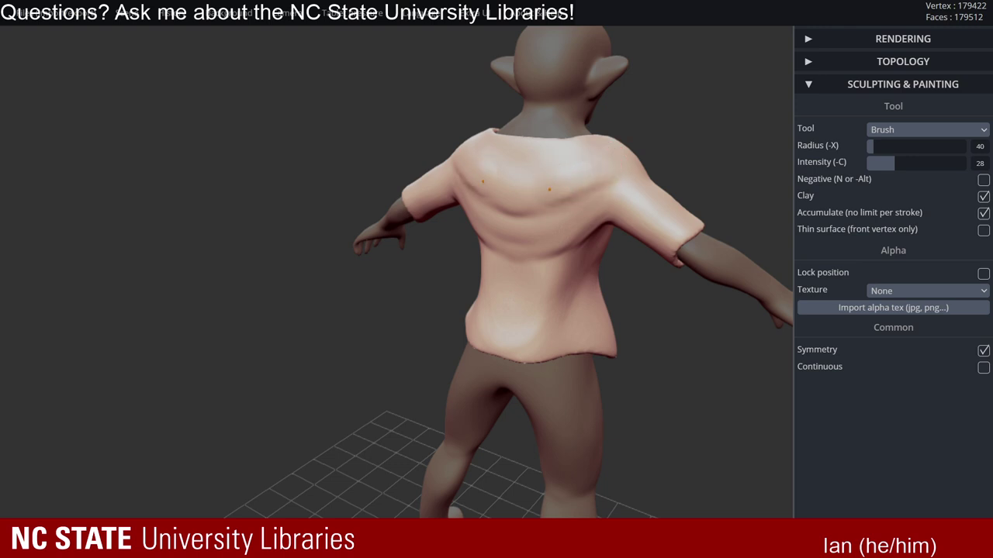
{"action": "key", "text": "shift"}
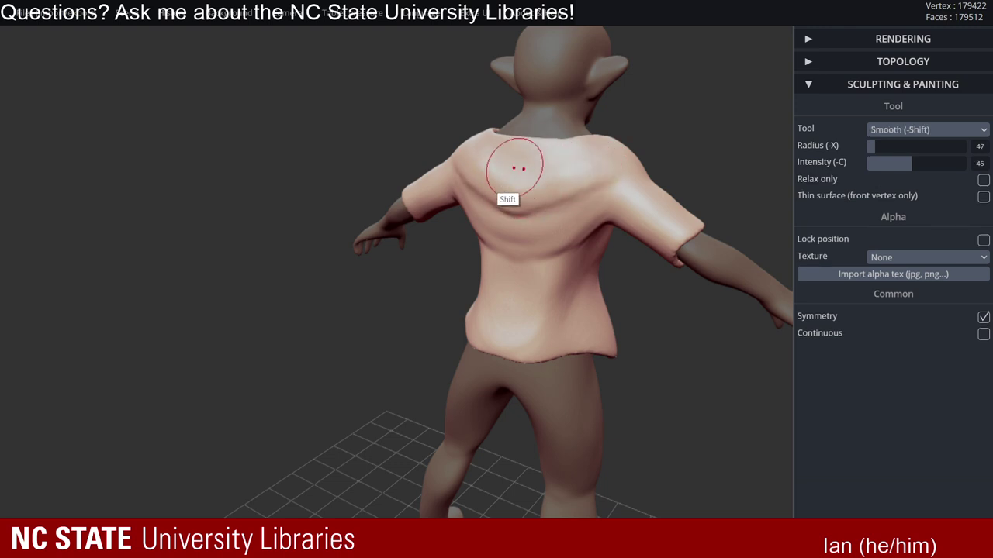
{"action": "mouse_move", "coordinate": [589, 189]}
{"action": "right_mouse_down"}
{"action": "mouse_move", "coordinate": [560, 194]}
{"action": "mouse_move", "coordinate": [583, 248]}
{"action": "mouse_move", "coordinate": [574, 178]}
{"action": "mouse_move", "coordinate": [575, 187]}
{"action": "right_mouse_up"}
{"action": "key", "text": "ctrl"}
{"action": "key", "text": "shift"}
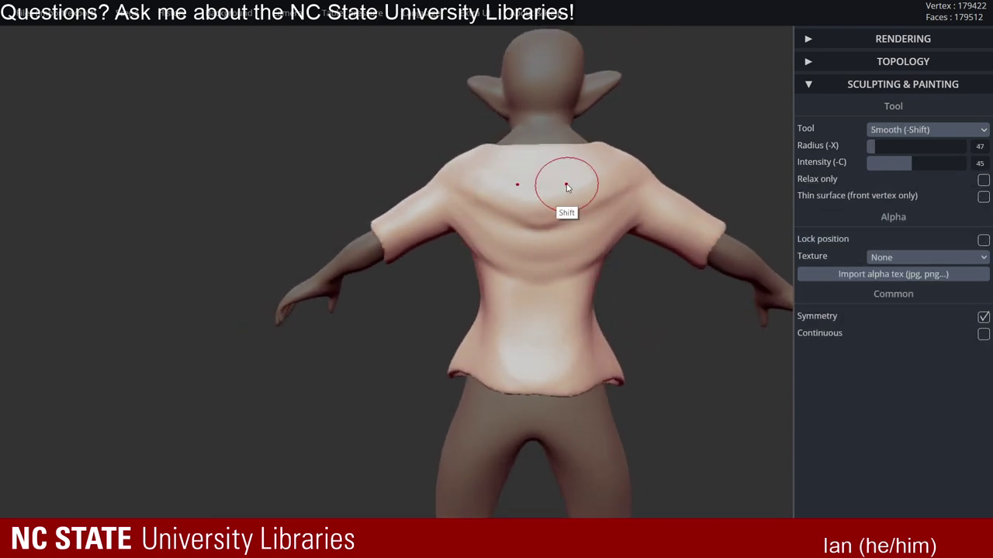
- Smooth the upper back from the center out to the shoulders and set the Brush radius to 37
{"action": "left_click_drag", "start_coordinate": [540, 189], "coordinate": [498, 186], "text": "shift"}
{"action": "right_click_drag", "start_coordinate": [587, 178], "coordinate": [568, 192]}
{"action": "mouse_move", "coordinate": [568, 190]}
{"action": "left_mouse_down", "text": "shift"}
{"action": "mouse_move", "coordinate": [616, 164]}
{"action": "mouse_move", "coordinate": [665, 179]}
{"action": "left_mouse_up", "text": "shift"}
{"action": "right_click_drag", "start_coordinate": [670, 182], "coordinate": [521, 202]}
{"action": "mouse_move", "coordinate": [636, 181]}
{"action": "right_mouse_down"}
{"action": "mouse_move", "coordinate": [479, 186]}
{"action": "mouse_move", "coordinate": [698, 191]}
{"action": "mouse_move", "coordinate": [625, 175]}
{"action": "right_mouse_up"}
{"action": "key", "text": "shift"}
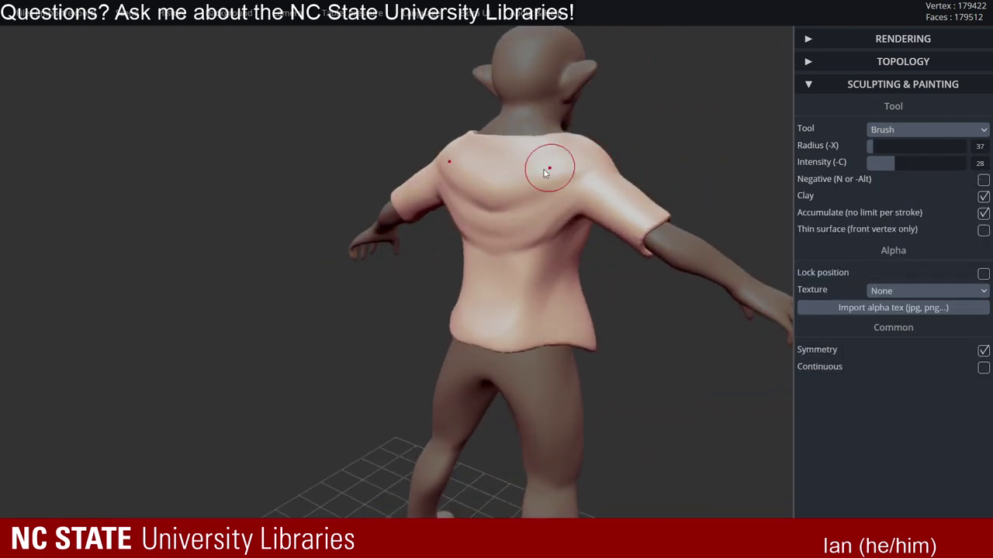
{"action": "left_click_drag", "start_coordinate": [543, 169], "coordinate": [513, 169], "text": "shift"}
- Examine the front and side of the shirt below the chest for where the next folds belong
{"action": "mouse_move", "coordinate": [514, 169]}
{"action": "right_mouse_down", "text": "shift"}
{"action": "mouse_move", "coordinate": [579, 223]}
{"action": "mouse_move", "coordinate": [536, 194]}
{"action": "mouse_move", "coordinate": [553, 207]}
{"action": "mouse_move", "coordinate": [437, 295]}
{"action": "mouse_move", "coordinate": [455, 221]}
{"action": "mouse_move", "coordinate": [497, 247]}
{"action": "mouse_move", "coordinate": [477, 218]}
{"action": "mouse_move", "coordinate": [520, 231]}
{"action": "mouse_move", "coordinate": [507, 259]}
{"action": "right_mouse_up", "text": "shift"}
{"action": "key", "text": "alt"}
{"action": "mouse_move", "coordinate": [507, 259]}
{"action": "right_mouse_down", "text": "ctrl"}
{"action": "mouse_move", "coordinate": [569, 271]}
{"action": "mouse_move", "coordinate": [502, 297]}
{"action": "mouse_move", "coordinate": [403, 243]}
{"action": "mouse_move", "coordinate": [436, 250]}
{"action": "mouse_move", "coordinate": [494, 232]}
{"action": "mouse_move", "coordinate": [563, 251]}
{"action": "mouse_move", "coordinate": [594, 204]}
{"action": "mouse_move", "coordinate": [590, 160]}
{"action": "mouse_move", "coordinate": [532, 239]}
{"action": "mouse_move", "coordinate": [494, 200]}
{"action": "mouse_move", "coordinate": [548, 183]}
{"action": "mouse_move", "coordinate": [470, 183]}
{"action": "right_mouse_up", "text": "ctrl"}
{"action": "right_click_drag", "start_coordinate": [549, 185], "coordinate": [296, 192]}
{"action": "right_click_drag", "start_coordinate": [643, 209], "coordinate": [479, 150]}
{"action": "mouse_move", "coordinate": [514, 223]}
{"action": "right_mouse_down", "text": "ctrl"}
{"action": "mouse_move", "coordinate": [428, 220]}
{"action": "mouse_move", "coordinate": [521, 215]}
{"action": "mouse_move", "coordinate": [565, 241]}
{"action": "mouse_move", "coordinate": [628, 220]}
{"action": "mouse_move", "coordinate": [456, 225]}
{"action": "mouse_move", "coordinate": [454, 255]}
{"action": "mouse_move", "coordinate": [509, 221]}
{"action": "mouse_move", "coordinate": [489, 226]}
{"action": "mouse_move", "coordinate": [532, 191]}
{"action": "mouse_move", "coordinate": [447, 130]}
{"action": "right_mouse_up", "text": "ctrl"}
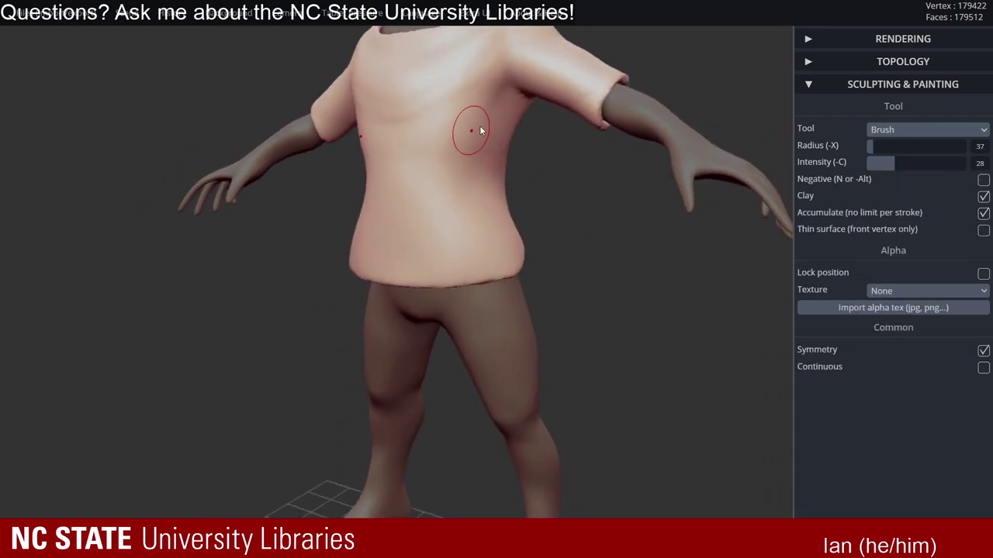
{"action": "mouse_move", "coordinate": [489, 168]}
{"action": "right_mouse_down"}
{"action": "mouse_move", "coordinate": [543, 164]}
{"action": "mouse_move", "coordinate": [461, 206]}
{"action": "mouse_move", "coordinate": [515, 192]}
{"action": "mouse_move", "coordinate": [439, 179]}
{"action": "mouse_move", "coordinate": [448, 162]}
{"action": "mouse_move", "coordinate": [471, 178]}
{"action": "mouse_move", "coordinate": [381, 132]}
{"action": "right_mouse_up"}
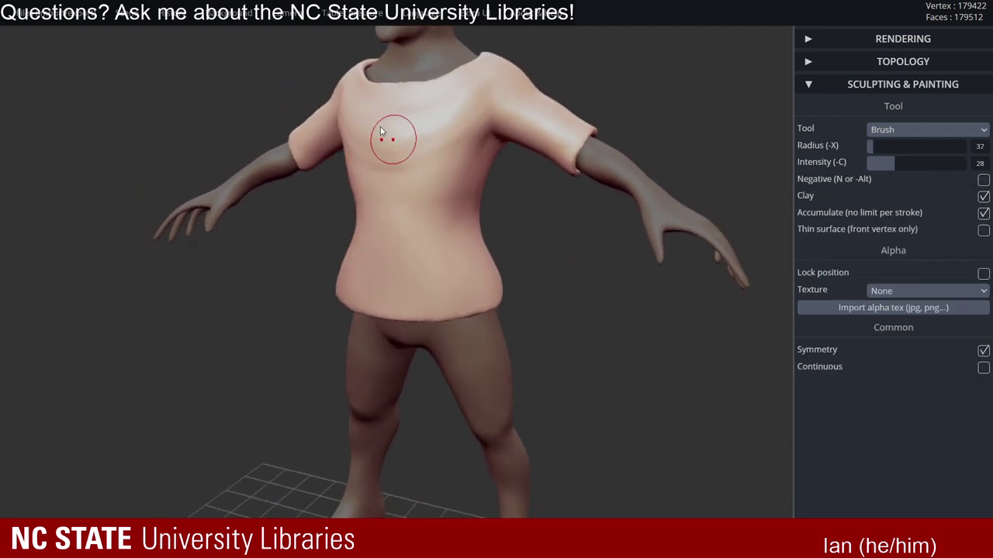
{"action": "mouse_move", "coordinate": [481, 194]}
{"action": "right_mouse_down"}
{"action": "mouse_move", "coordinate": [457, 166]}
{"action": "mouse_move", "coordinate": [461, 177]}
{"action": "right_mouse_up"}
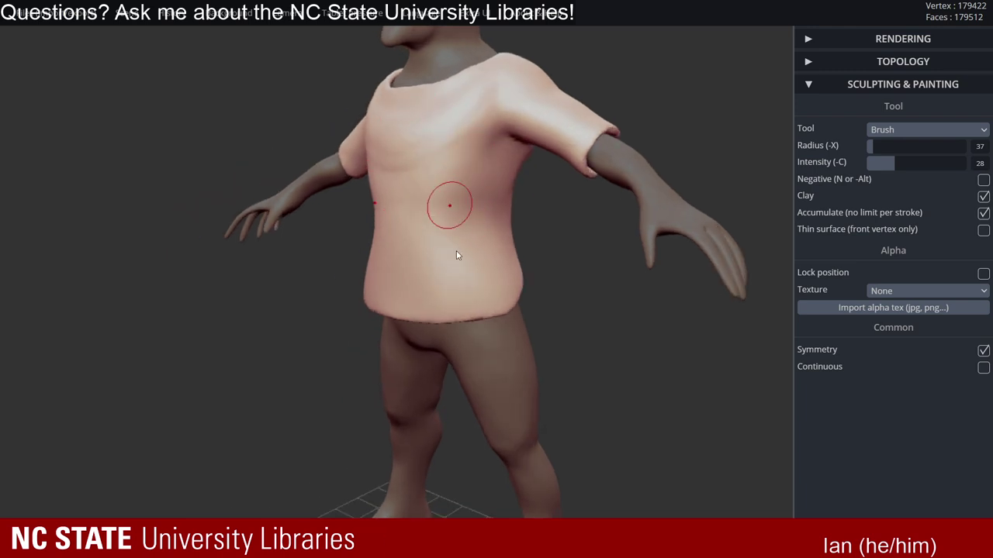
- Set the Brush radius to 50 and sculpt long vertical folds down the lower front and side of the shirt
{"action": "mouse_move", "coordinate": [456, 250]}
{"action": "right_mouse_down"}
{"action": "mouse_move", "coordinate": [585, 228]}
{"action": "mouse_move", "coordinate": [479, 220]}
{"action": "right_mouse_up"}
{"action": "key", "text": "x"}
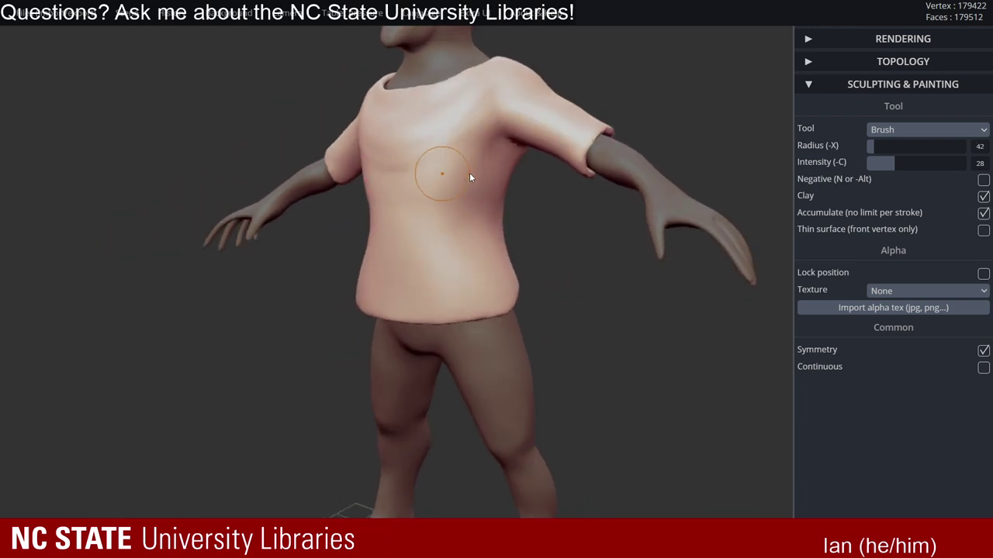
{"action": "mouse_move", "coordinate": [523, 184]}
{"action": "right_mouse_down"}
{"action": "mouse_move", "coordinate": [487, 171]}
{"action": "mouse_move", "coordinate": [504, 173]}
{"action": "right_mouse_up"}
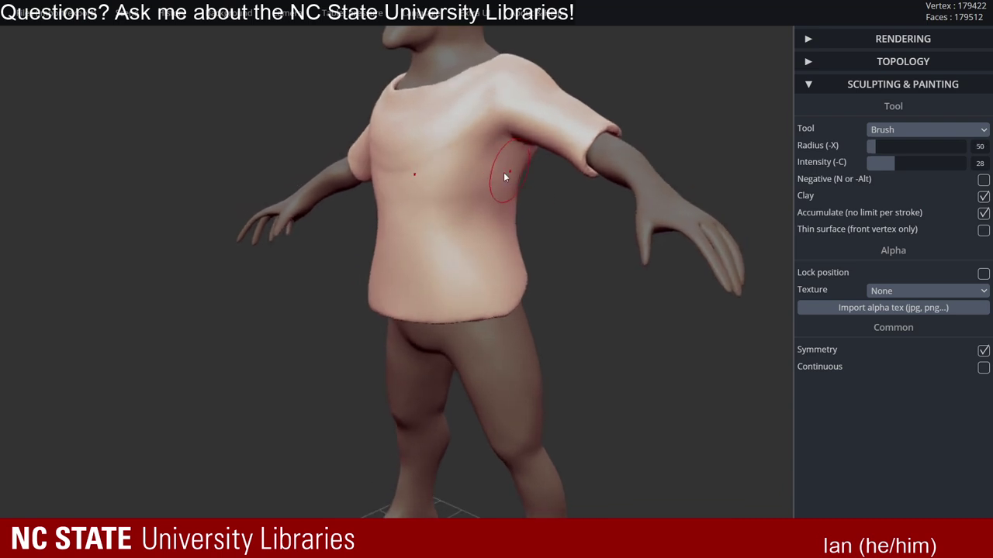
{"action": "mouse_move", "coordinate": [540, 203]}
{"action": "right_mouse_down"}
{"action": "mouse_move", "coordinate": [470, 230]}
{"action": "mouse_move", "coordinate": [484, 191]}
{"action": "right_mouse_up"}
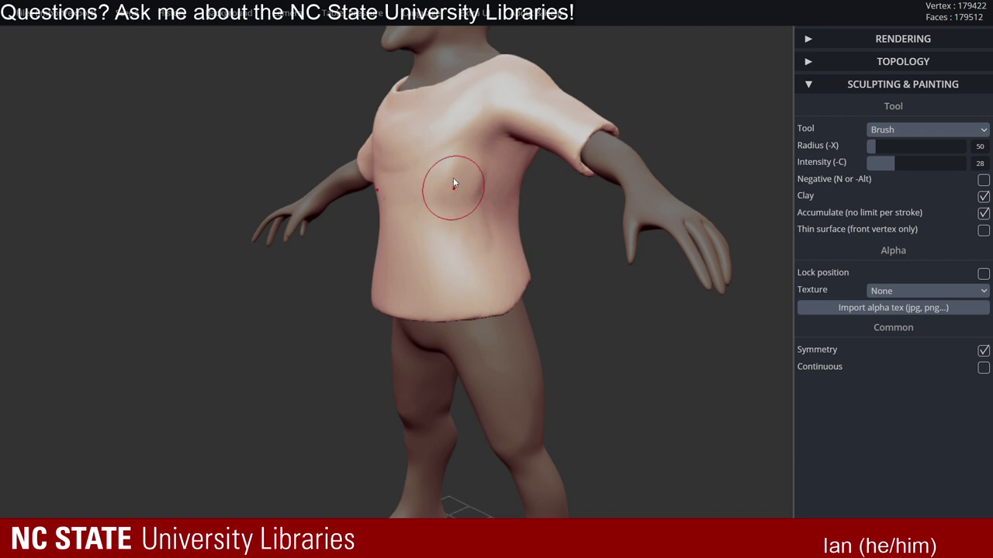
{"action": "left_click_drag", "start_coordinate": [455, 200], "coordinate": [464, 254]}
{"action": "left_click_drag", "start_coordinate": [460, 218], "coordinate": [461, 285]}
{"action": "left_click_drag", "start_coordinate": [478, 184], "coordinate": [490, 266]}
{"action": "right_click_drag", "start_coordinate": [490, 263], "coordinate": [480, 249]}
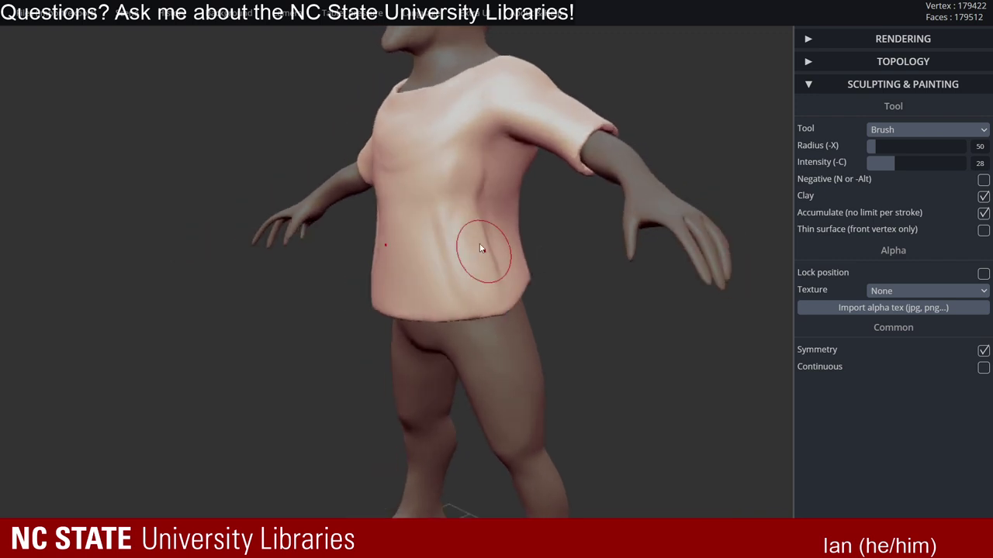
- Set the Smooth intensity to 88 and soften the vertical folds on the shirt's side
{"action": "mouse_move", "coordinate": [482, 197]}
{"action": "left_mouse_down", "text": "shift"}
{"action": "mouse_move", "coordinate": [470, 212]}
{"action": "mouse_move", "coordinate": [475, 173]}
{"action": "mouse_move", "coordinate": [477, 190]}
{"action": "left_mouse_up", "text": "shift"}
{"action": "key", "text": "shift"}
{"action": "left_click", "coordinate": [954, 163], "text": "shift"}
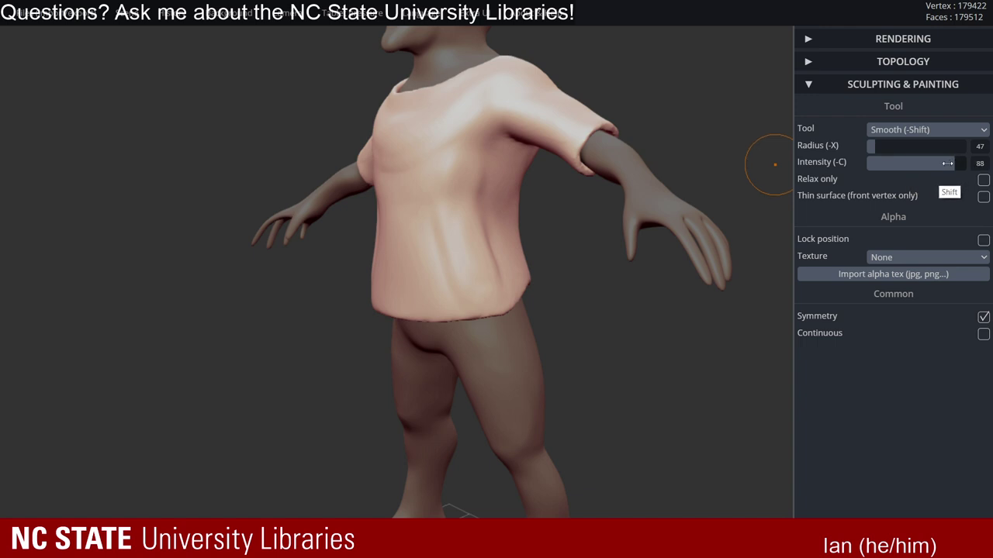
{"action": "right_click_drag", "start_coordinate": [473, 186], "coordinate": [450, 184]}
{"action": "left_click_drag", "start_coordinate": [476, 168], "coordinate": [488, 232], "text": "shift"}
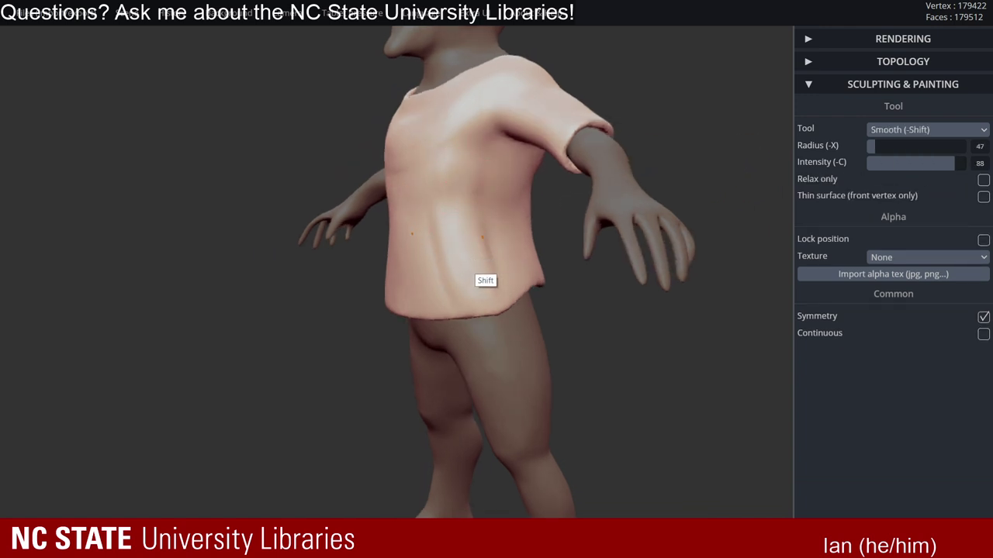
{"action": "right_click_drag", "start_coordinate": [471, 206], "coordinate": [438, 196]}
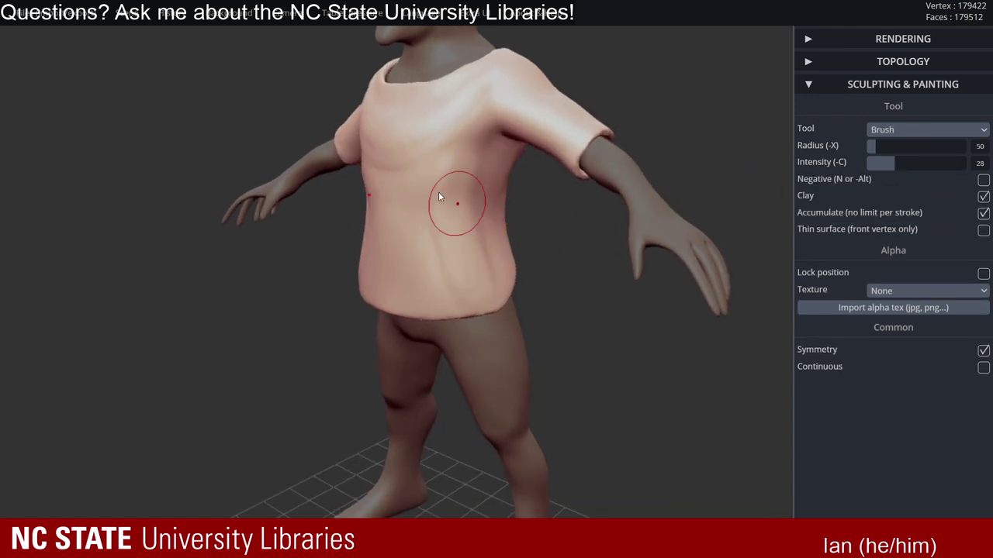
{"action": "key", "text": "shift"}
- Lower the shirt's multiresolution level to 1 and smooth the folds on its side
{"action": "left_click", "coordinate": [929, 62]}
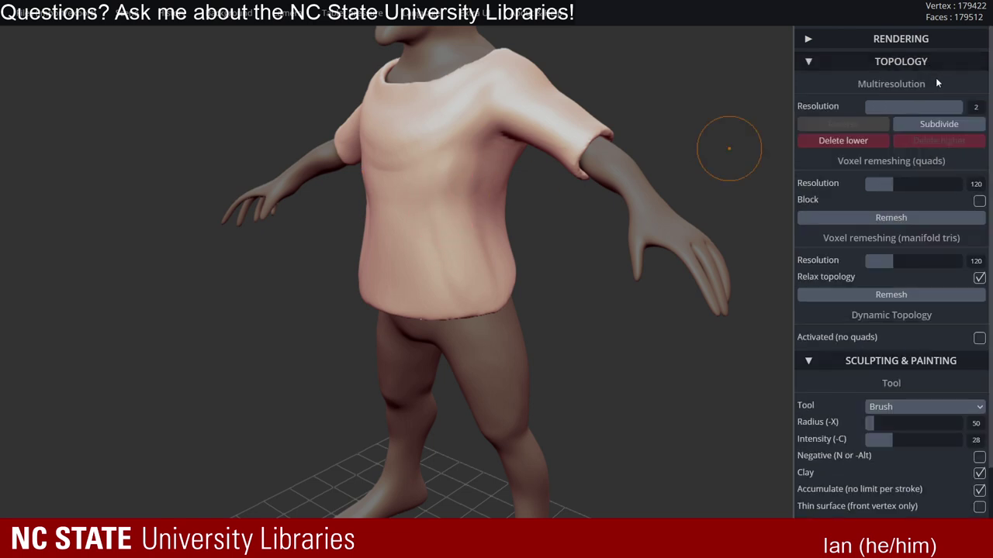
{"action": "left_click", "coordinate": [894, 107]}
{"action": "right_click_drag", "start_coordinate": [357, 204], "coordinate": [506, 148]}
{"action": "key", "text": "shift"}
{"action": "right_click_drag", "start_coordinate": [548, 219], "coordinate": [582, 207]}
{"action": "key", "text": "shift"}
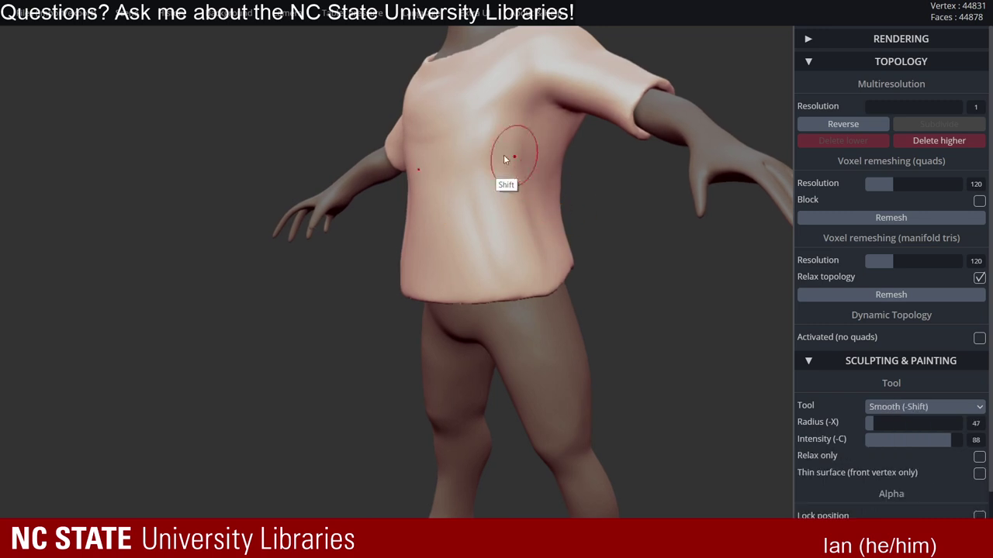
{"action": "right_click_drag", "start_coordinate": [491, 233], "coordinate": [511, 230]}
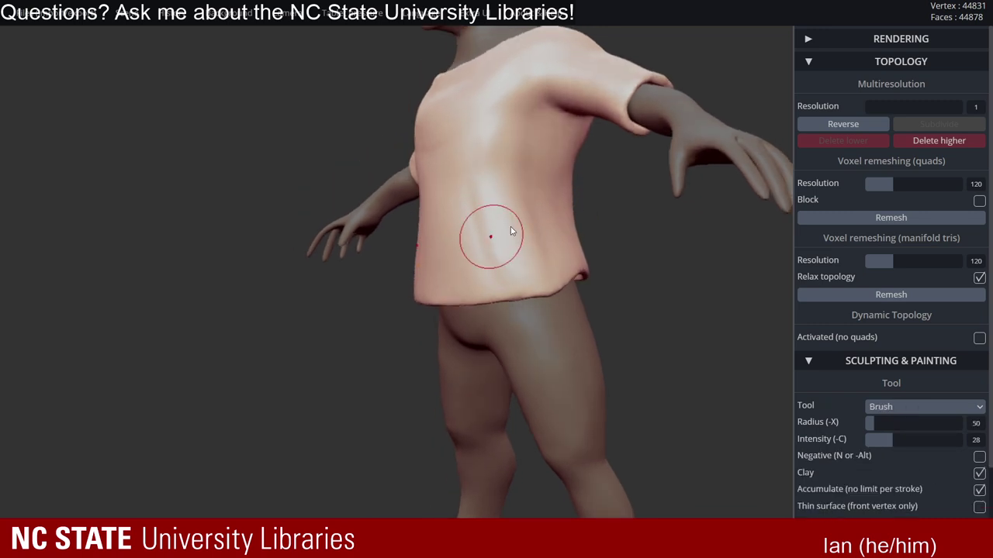
- Set the Brush radius to 39 and sculpt a vertical fold down the side of the shirt
{"action": "right_click_drag", "start_coordinate": [494, 183], "coordinate": [434, 267]}
{"action": "right_click_drag", "start_coordinate": [571, 195], "coordinate": [514, 171]}
{"action": "key", "text": "x"}
{"action": "mouse_move", "coordinate": [522, 160]}
{"action": "left_mouse_down"}
{"action": "mouse_move", "coordinate": [526, 154]}
{"action": "mouse_move", "coordinate": [514, 223]}
{"action": "mouse_move", "coordinate": [505, 212]}
{"action": "left_mouse_up"}
{"action": "mouse_move", "coordinate": [523, 261]}
{"action": "right_mouse_down"}
{"action": "mouse_move", "coordinate": [501, 251]}
{"action": "mouse_move", "coordinate": [492, 260]}
{"action": "right_mouse_up"}
- Smooth the vertical side fold and build it up down toward the hem
{"action": "key", "text": "shift"}
{"action": "mouse_move", "coordinate": [491, 233]}
{"action": "left_mouse_down", "text": "shift"}
{"action": "mouse_move", "coordinate": [483, 195]}
{"action": "mouse_move", "coordinate": [501, 153]}
{"action": "mouse_move", "coordinate": [508, 260]}
{"action": "left_mouse_up", "text": "shift"}
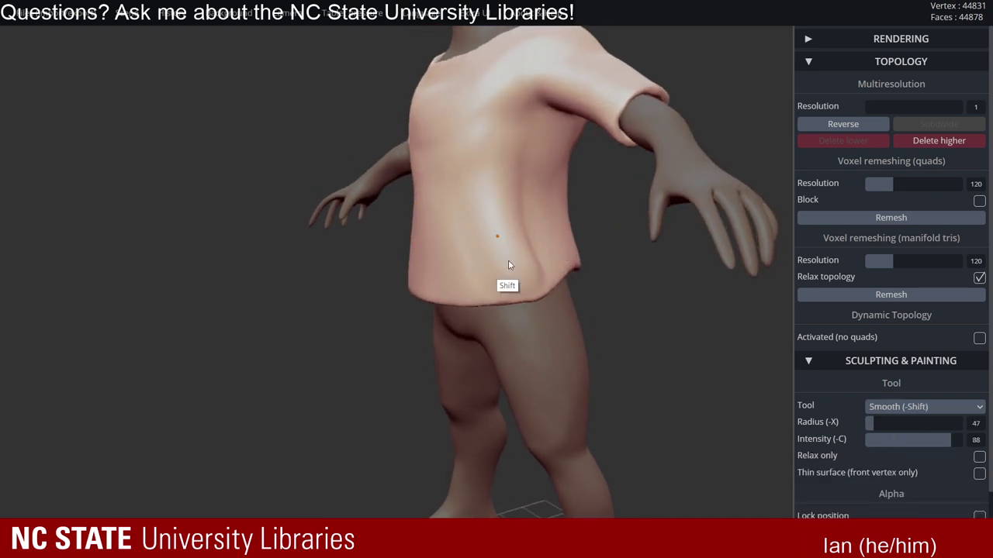
{"action": "mouse_move", "coordinate": [508, 259]}
{"action": "right_mouse_down"}
{"action": "mouse_move", "coordinate": [615, 238]}
{"action": "mouse_move", "coordinate": [570, 233]}
{"action": "right_mouse_up"}
{"action": "left_click_drag", "start_coordinate": [517, 231], "coordinate": [522, 280], "text": "shift"}
{"action": "right_click_drag", "start_coordinate": [521, 280], "coordinate": [492, 266]}
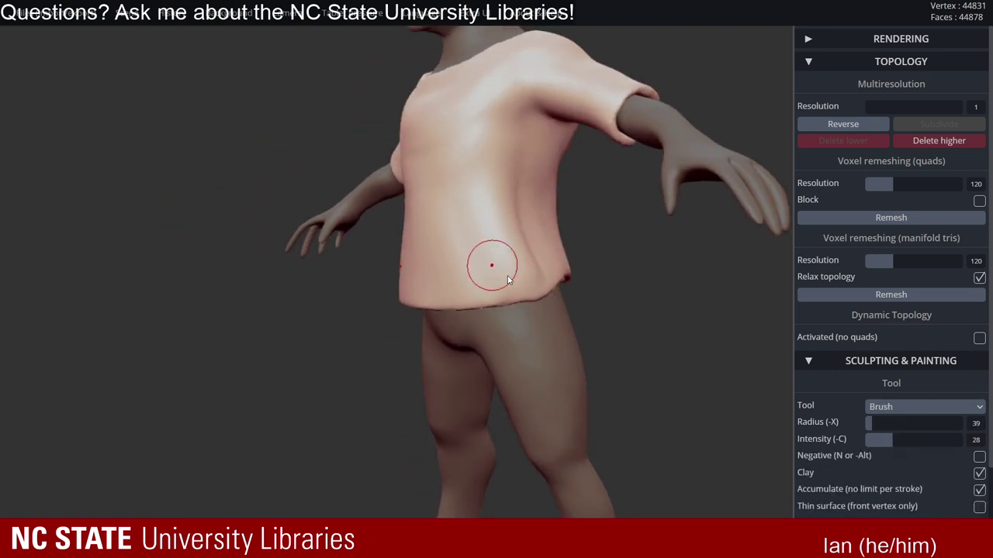
{"action": "left_click_drag", "start_coordinate": [518, 281], "coordinate": [504, 266]}
{"action": "key", "text": "shift"}
{"action": "mouse_move", "coordinate": [582, 262]}
{"action": "left_mouse_down"}
{"action": "mouse_move", "coordinate": [625, 282]}
{"action": "mouse_move", "coordinate": [539, 244]}
{"action": "left_mouse_up"}
{"action": "left_click_drag", "start_coordinate": [517, 147], "coordinate": [492, 226], "text": "shift"}
- Switch to the Move tool and set its radius to 67 for reshaping the shirt's side
{"action": "mouse_move", "coordinate": [491, 230]}
{"action": "right_mouse_down"}
{"action": "mouse_move", "coordinate": [483, 186]}
{"action": "mouse_move", "coordinate": [515, 267]}
{"action": "mouse_move", "coordinate": [541, 289]}
{"action": "mouse_move", "coordinate": [518, 299]}
{"action": "mouse_move", "coordinate": [554, 277]}
{"action": "mouse_move", "coordinate": [561, 295]}
{"action": "right_mouse_up"}
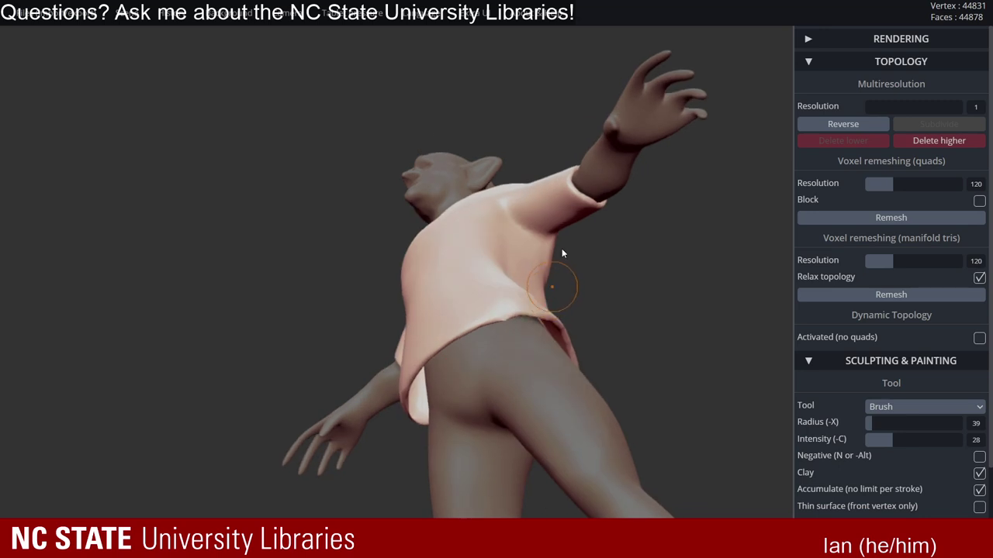
{"action": "left_click", "coordinate": [904, 65]}
{"action": "left_click", "coordinate": [899, 129]}
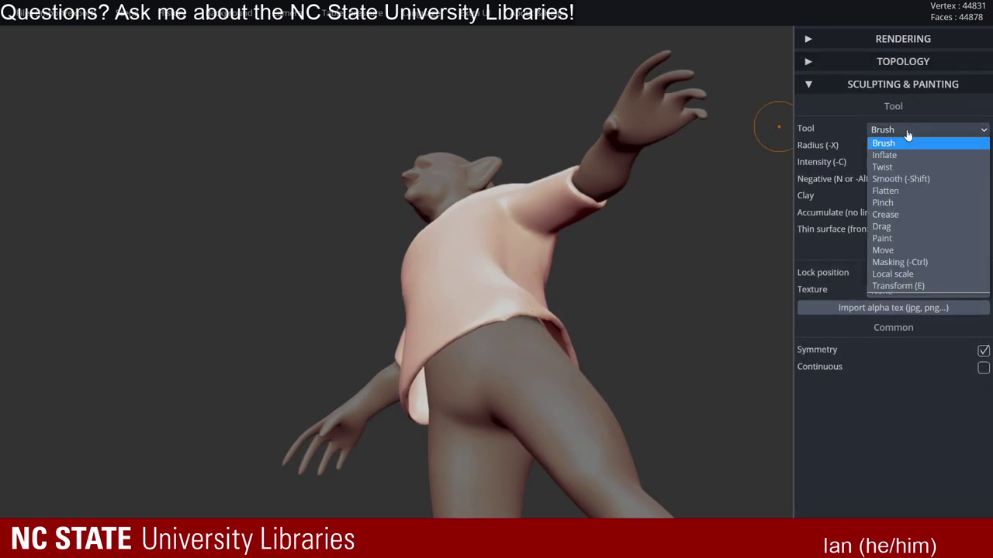
{"action": "left_click", "coordinate": [890, 251]}
{"action": "mouse_move", "coordinate": [664, 286]}
{"action": "right_mouse_down"}
{"action": "mouse_move", "coordinate": [494, 241]}
{"action": "mouse_move", "coordinate": [503, 288]}
{"action": "mouse_move", "coordinate": [574, 332]}
{"action": "mouse_move", "coordinate": [558, 259]}
{"action": "mouse_move", "coordinate": [610, 292]}
{"action": "mouse_move", "coordinate": [595, 261]}
{"action": "mouse_move", "coordinate": [567, 248]}
{"action": "mouse_move", "coordinate": [562, 270]}
{"action": "mouse_move", "coordinate": [587, 277]}
{"action": "mouse_move", "coordinate": [532, 309]}
{"action": "mouse_move", "coordinate": [554, 221]}
{"action": "right_mouse_up"}
{"action": "key", "text": "x"}
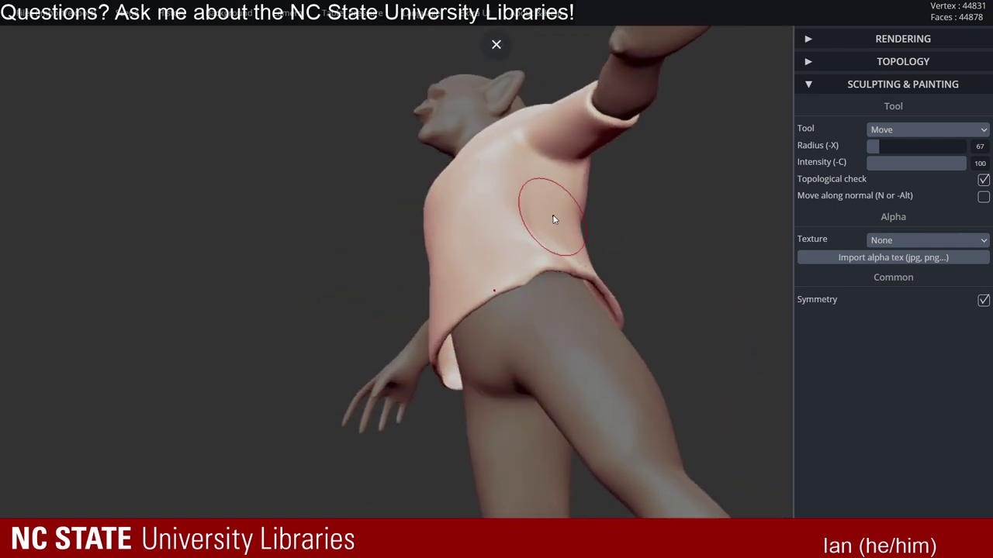
{"action": "key", "text": "shift"}
{"action": "mouse_move", "coordinate": [519, 311]}
{"action": "right_mouse_down"}
{"action": "mouse_move", "coordinate": [504, 279]}
{"action": "mouse_move", "coordinate": [649, 259]}
{"action": "mouse_move", "coordinate": [640, 216]}
{"action": "mouse_move", "coordinate": [533, 177]}
{"action": "mouse_move", "coordinate": [489, 132]}
{"action": "mouse_move", "coordinate": [509, 217]}
{"action": "mouse_move", "coordinate": [550, 165]}
{"action": "mouse_move", "coordinate": [537, 118]}
{"action": "mouse_move", "coordinate": [525, 133]}
{"action": "right_mouse_up"}
{"action": "key", "text": "ctrl"}
{"action": "left_click_drag", "start_coordinate": [523, 131], "coordinate": [524, 150], "text": "ctrl"}
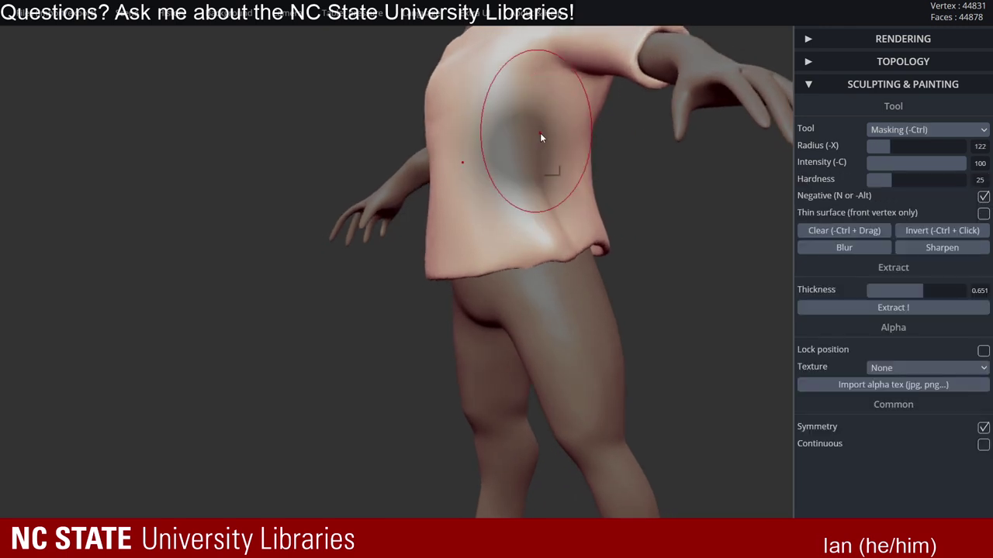
{"action": "key", "text": "ctrl+z"}
{"action": "key", "text": "x"}
{"action": "right_click_drag", "start_coordinate": [522, 141], "coordinate": [514, 204]}
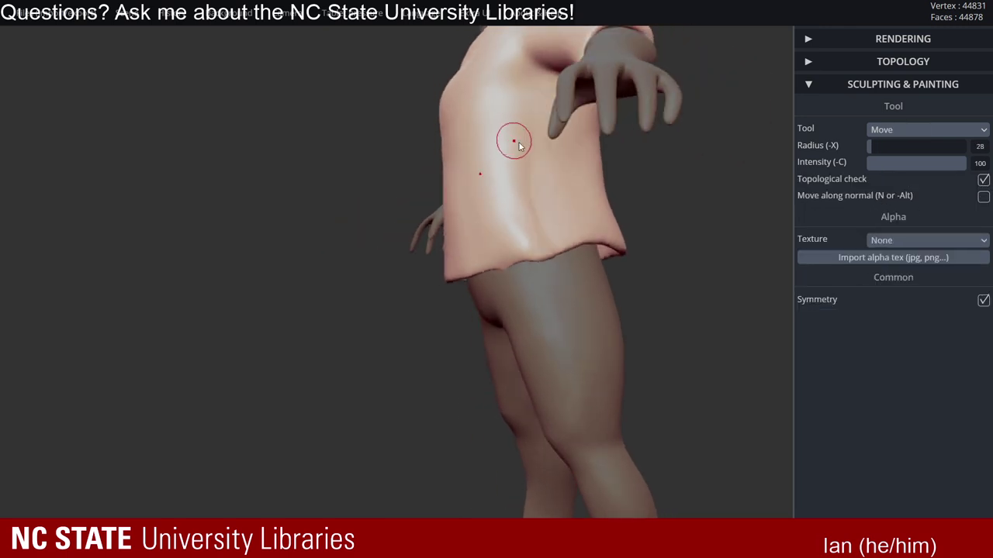
- Set the Masking radius to 46 and mask a vertical strip along the side fold down to the hem
{"action": "key", "text": "ctrl"}
{"action": "key", "text": "x"}
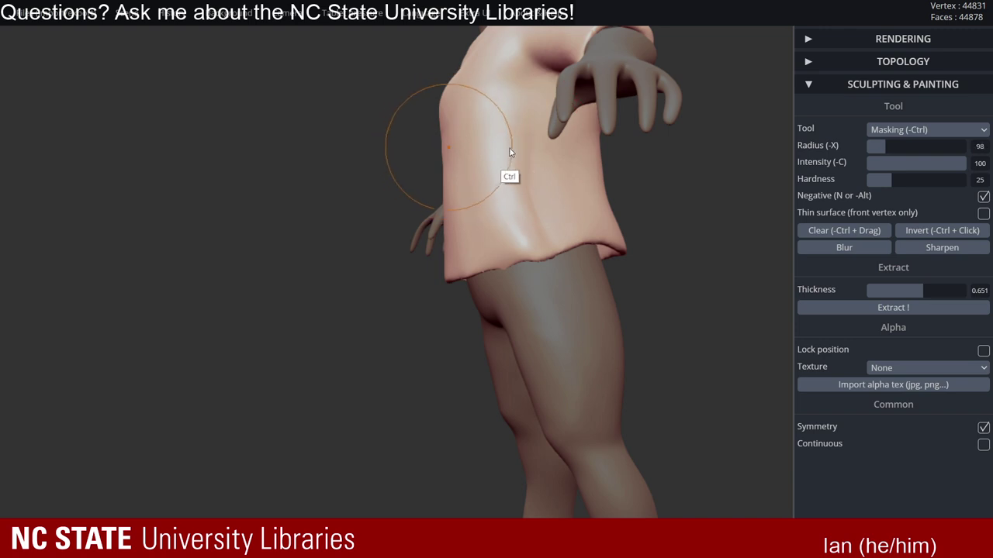
{"action": "left_click_drag", "start_coordinate": [506, 141], "coordinate": [534, 249], "text": "ctrl"}
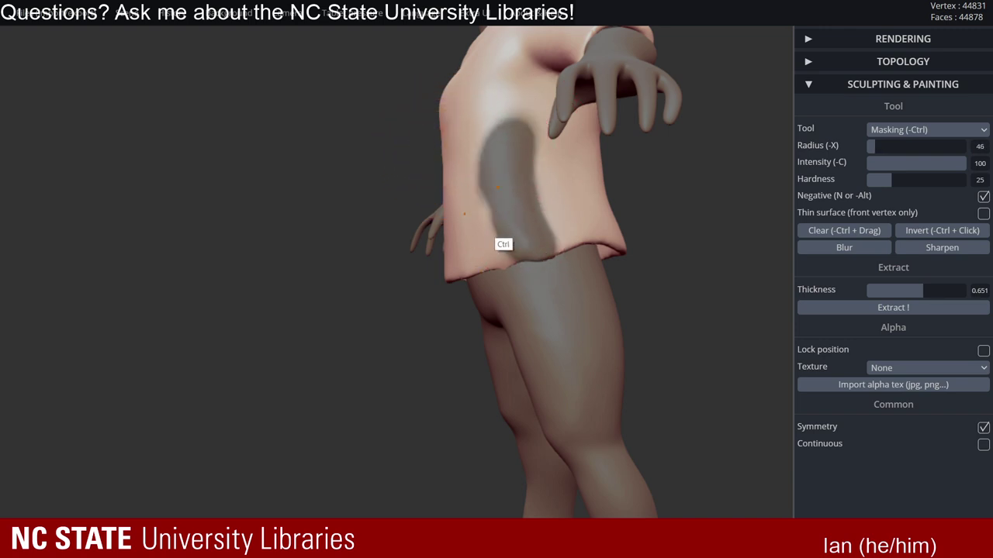
- Set the Move radius to 83 and reshape the unmasked cloth at the side hem beside the masked strip
{"action": "right_click_drag", "start_coordinate": [504, 245], "coordinate": [527, 179]}
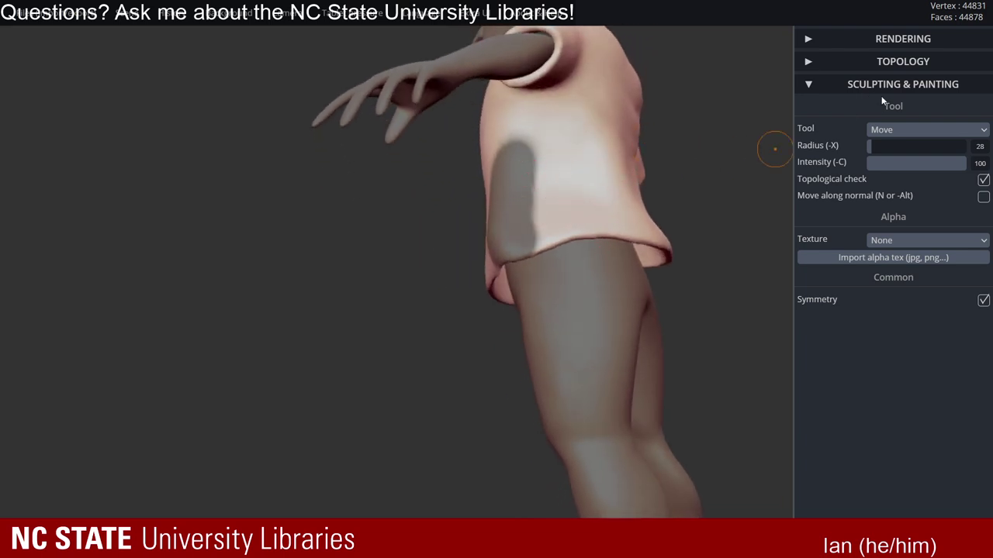
{"action": "mouse_move", "coordinate": [557, 221]}
{"action": "right_mouse_down"}
{"action": "mouse_move", "coordinate": [553, 197]}
{"action": "mouse_move", "coordinate": [558, 223]}
{"action": "right_mouse_up"}
{"action": "left_click_drag", "start_coordinate": [566, 228], "coordinate": [564, 219]}
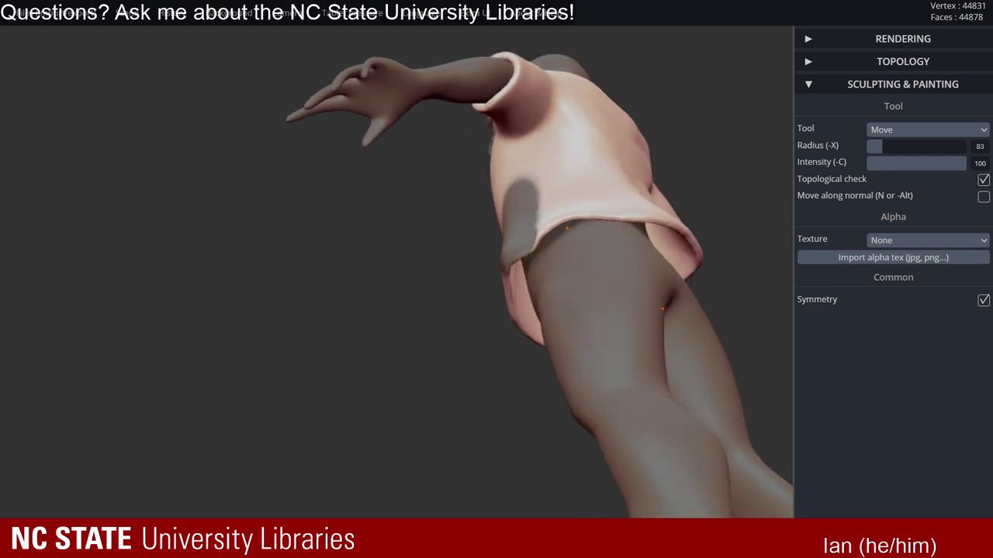
{"action": "right_click_drag", "start_coordinate": [555, 216], "coordinate": [563, 187]}
{"action": "left_click_drag", "start_coordinate": [563, 187], "coordinate": [557, 190]}
- Smooth the reshaped cloth next to the mask and adjust the side of the shirt with the Move tool
{"action": "right_click_drag", "start_coordinate": [556, 190], "coordinate": [541, 211]}
{"action": "key", "text": "shift"}
{"action": "left_click_drag", "start_coordinate": [545, 218], "coordinate": [557, 233], "text": "shift"}
{"action": "mouse_move", "coordinate": [557, 233]}
{"action": "right_mouse_down"}
{"action": "mouse_move", "coordinate": [510, 209]}
{"action": "mouse_move", "coordinate": [569, 179]}
{"action": "mouse_move", "coordinate": [677, 192]}
{"action": "mouse_move", "coordinate": [629, 230]}
{"action": "mouse_move", "coordinate": [605, 213]}
{"action": "right_mouse_up"}
{"action": "key", "text": "alt"}
{"action": "right_click_drag", "start_coordinate": [605, 213], "coordinate": [434, 175]}
{"action": "left_click_drag", "start_coordinate": [438, 157], "coordinate": [436, 156]}
{"action": "mouse_move", "coordinate": [432, 161]}
{"action": "right_mouse_down"}
{"action": "mouse_move", "coordinate": [443, 199]}
{"action": "mouse_move", "coordinate": [548, 195]}
{"action": "mouse_move", "coordinate": [543, 181]}
{"action": "mouse_move", "coordinate": [537, 235]}
{"action": "mouse_move", "coordinate": [567, 222]}
{"action": "mouse_move", "coordinate": [524, 239]}
{"action": "mouse_move", "coordinate": [426, 240]}
{"action": "mouse_move", "coordinate": [458, 253]}
{"action": "right_mouse_up"}
- Invert the shirt's mask and clear it completely
{"action": "key", "text": "ctrl"}
{"action": "key", "text": "ctrl"}
{"action": "right_click_drag", "start_coordinate": [540, 249], "coordinate": [583, 274]}
{"action": "left_click", "coordinate": [551, 264], "text": "ctrl"}
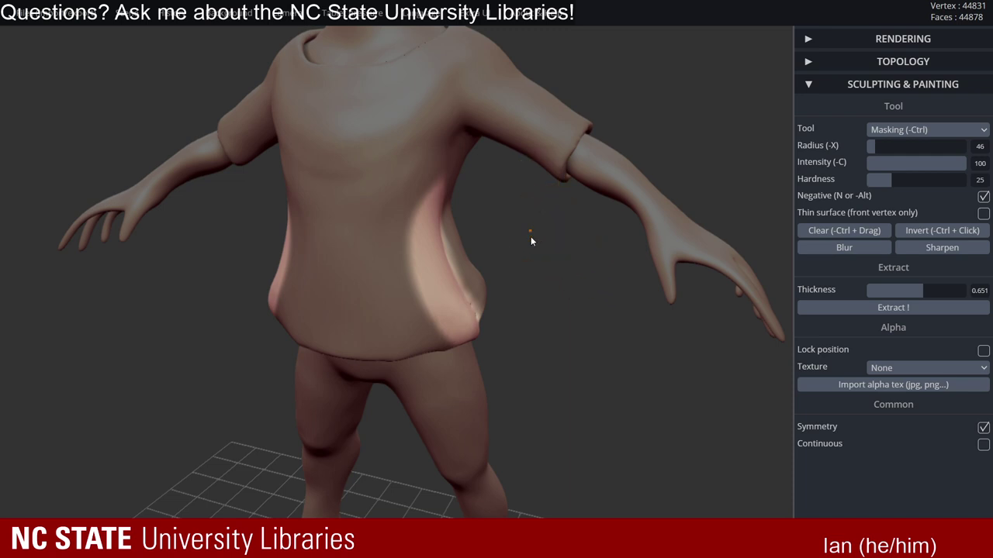
{"action": "left_click", "coordinate": [555, 303], "text": "ctrl"}
{"action": "mouse_move", "coordinate": [555, 302]}
{"action": "right_mouse_down"}
{"action": "mouse_move", "coordinate": [548, 268]}
{"action": "mouse_move", "coordinate": [455, 294]}
{"action": "mouse_move", "coordinate": [460, 243]}
{"action": "right_mouse_up"}
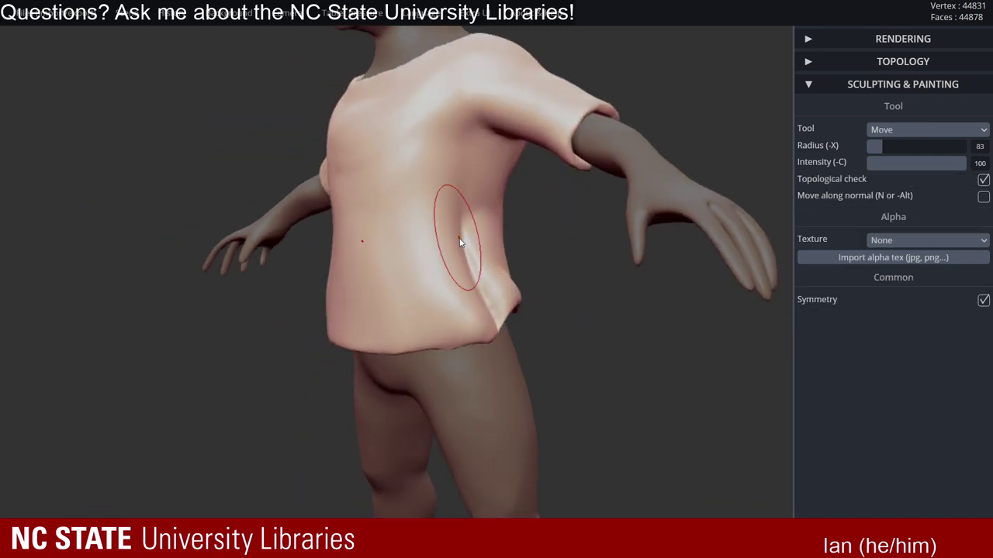
{"action": "mouse_move", "coordinate": [589, 245]}
{"action": "right_mouse_down"}
{"action": "mouse_move", "coordinate": [448, 230]}
{"action": "mouse_move", "coordinate": [470, 217]}
{"action": "mouse_move", "coordinate": [440, 197]}
{"action": "mouse_move", "coordinate": [508, 217]}
{"action": "mouse_move", "coordinate": [513, 228]}
{"action": "right_mouse_up"}
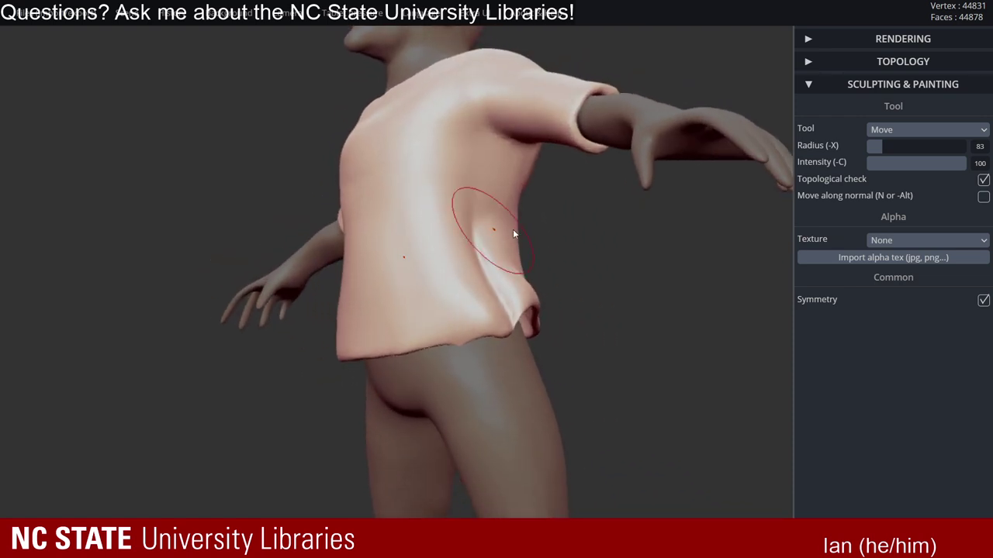
- Switch to the Brush, set its radius to 25 and build up the cloth inside the deep fold at the side hem
{"action": "left_click", "coordinate": [919, 85]}
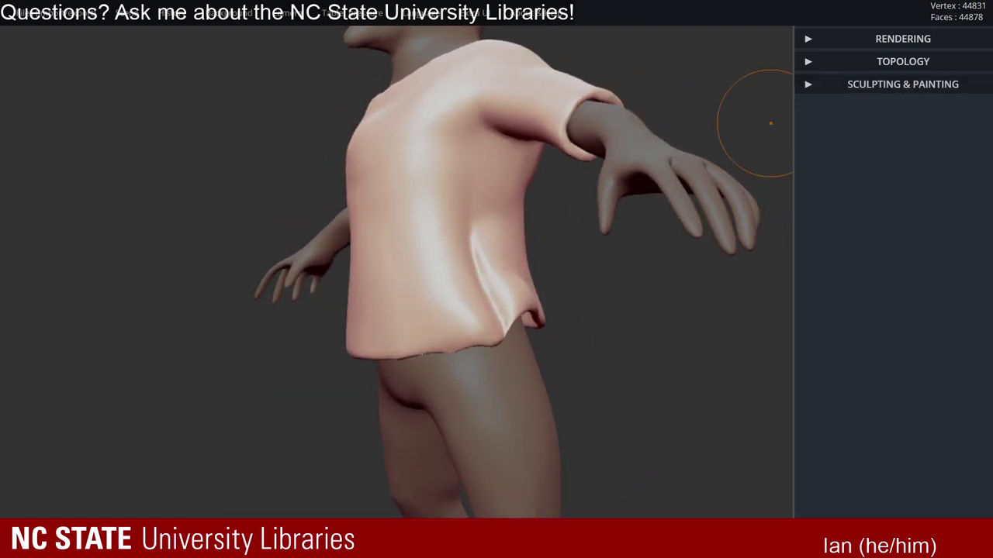
{"action": "left_click", "coordinate": [920, 86]}
{"action": "left_click", "coordinate": [927, 129]}
{"action": "left_click", "coordinate": [905, 143]}
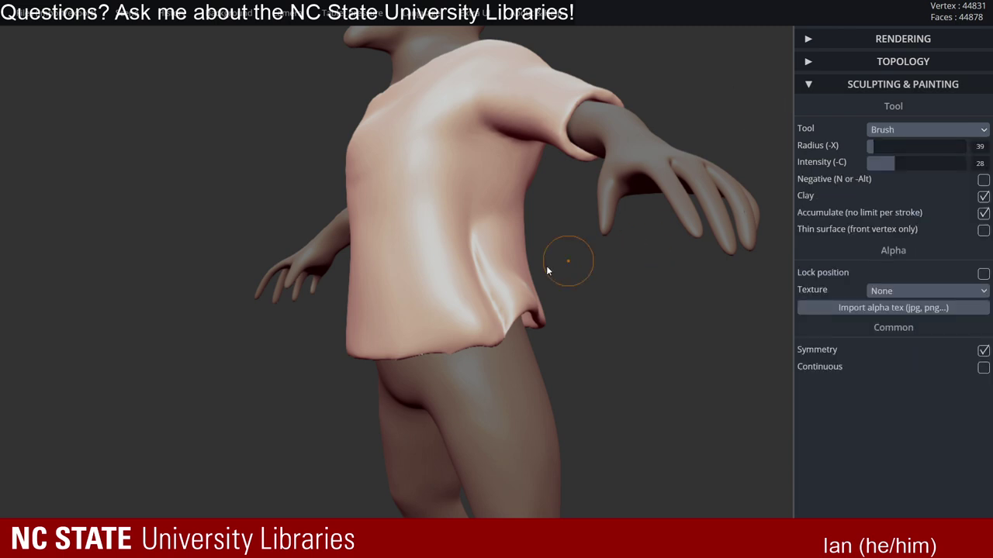
{"action": "mouse_move", "coordinate": [546, 266]}
{"action": "right_mouse_down"}
{"action": "mouse_move", "coordinate": [486, 254]}
{"action": "mouse_move", "coordinate": [458, 271]}
{"action": "mouse_move", "coordinate": [471, 268]}
{"action": "mouse_move", "coordinate": [469, 246]}
{"action": "mouse_move", "coordinate": [492, 269]}
{"action": "mouse_move", "coordinate": [460, 246]}
{"action": "right_mouse_up"}
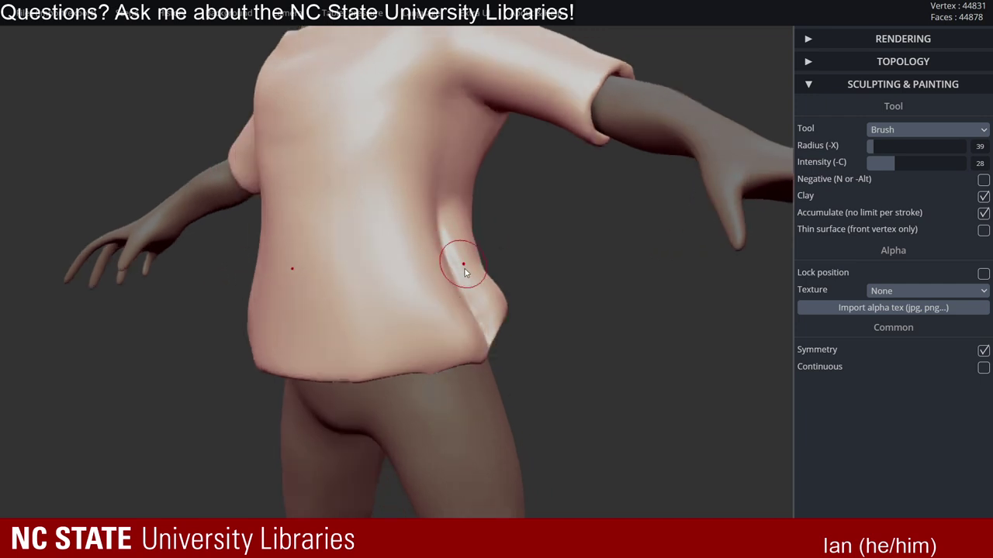
{"action": "mouse_move", "coordinate": [474, 304]}
{"action": "right_mouse_down"}
{"action": "mouse_move", "coordinate": [411, 267]}
{"action": "mouse_move", "coordinate": [477, 255]}
{"action": "right_mouse_up"}
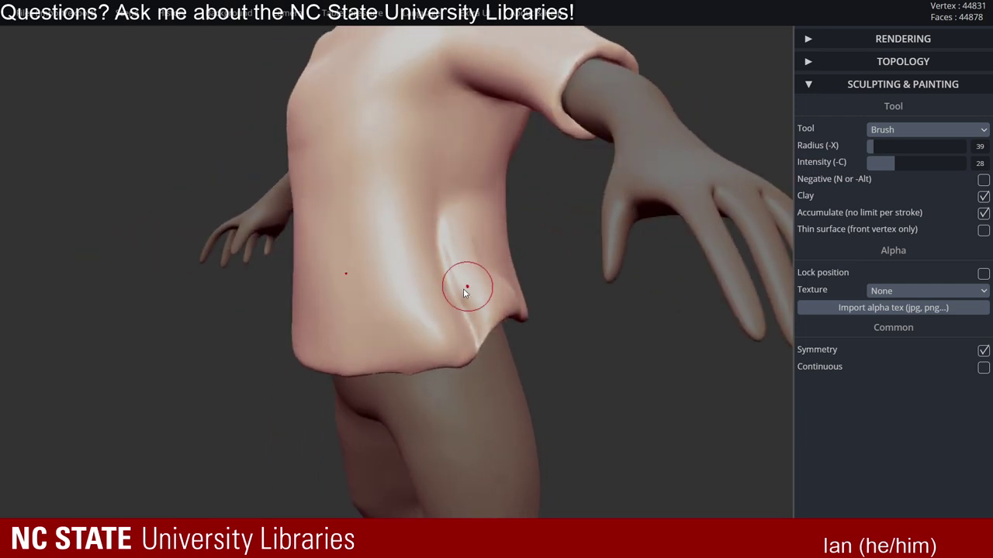
{"action": "key", "text": "x"}
{"action": "mouse_move", "coordinate": [463, 289]}
{"action": "right_mouse_down"}
{"action": "mouse_move", "coordinate": [469, 256]}
{"action": "mouse_move", "coordinate": [477, 269]}
{"action": "right_mouse_up"}
{"action": "left_click_drag", "start_coordinate": [452, 238], "coordinate": [455, 246]}
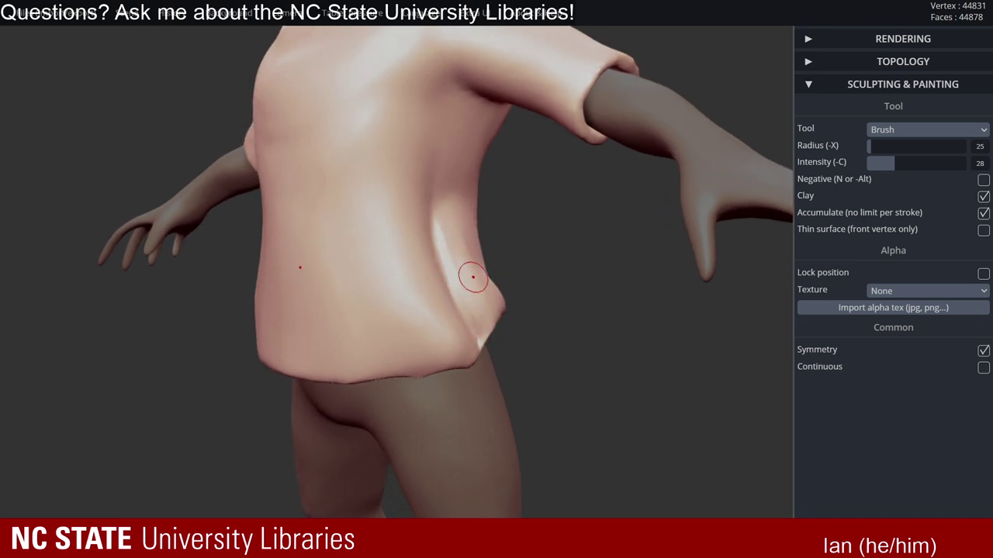
{"action": "right_click_drag", "start_coordinate": [472, 277], "coordinate": [445, 268]}
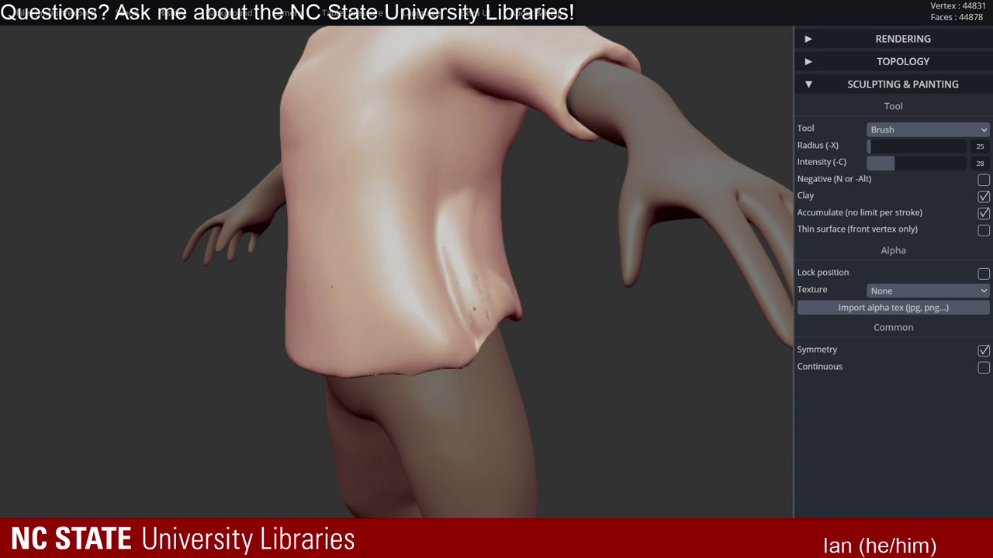
{"action": "left_click_drag", "start_coordinate": [474, 309], "coordinate": [480, 310]}
{"action": "right_click_drag", "start_coordinate": [475, 281], "coordinate": [467, 305]}
- Smooth the deep side fold from its upper end down to the hem
{"action": "left_click_drag", "start_coordinate": [470, 285], "coordinate": [488, 298], "text": "shift"}
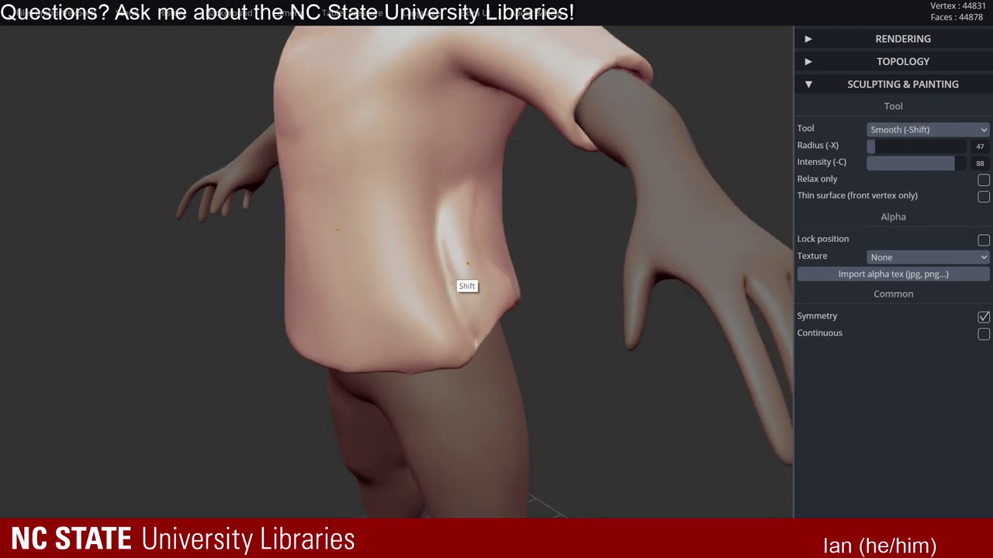
{"action": "left_click_drag", "start_coordinate": [480, 197], "coordinate": [472, 220], "text": "shift"}
{"action": "mouse_move", "coordinate": [478, 310]}
{"action": "right_mouse_down"}
{"action": "mouse_move", "coordinate": [503, 265]}
{"action": "mouse_move", "coordinate": [430, 234]}
{"action": "mouse_move", "coordinate": [404, 300]}
{"action": "mouse_move", "coordinate": [437, 357]}
{"action": "mouse_move", "coordinate": [438, 277]}
{"action": "mouse_move", "coordinate": [413, 285]}
{"action": "mouse_move", "coordinate": [528, 346]}
{"action": "mouse_move", "coordinate": [525, 335]}
{"action": "mouse_move", "coordinate": [542, 332]}
{"action": "mouse_move", "coordinate": [390, 274]}
{"action": "right_mouse_up"}
{"action": "key", "text": "shift"}
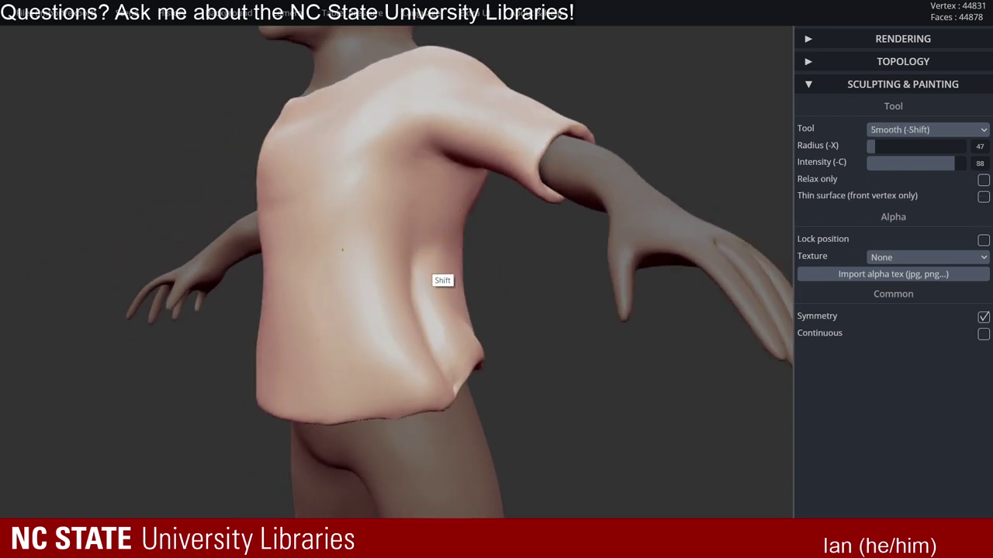
{"action": "mouse_move", "coordinate": [491, 271]}
{"action": "right_mouse_down"}
{"action": "mouse_move", "coordinate": [538, 269]}
{"action": "mouse_move", "coordinate": [513, 273]}
{"action": "right_mouse_up"}
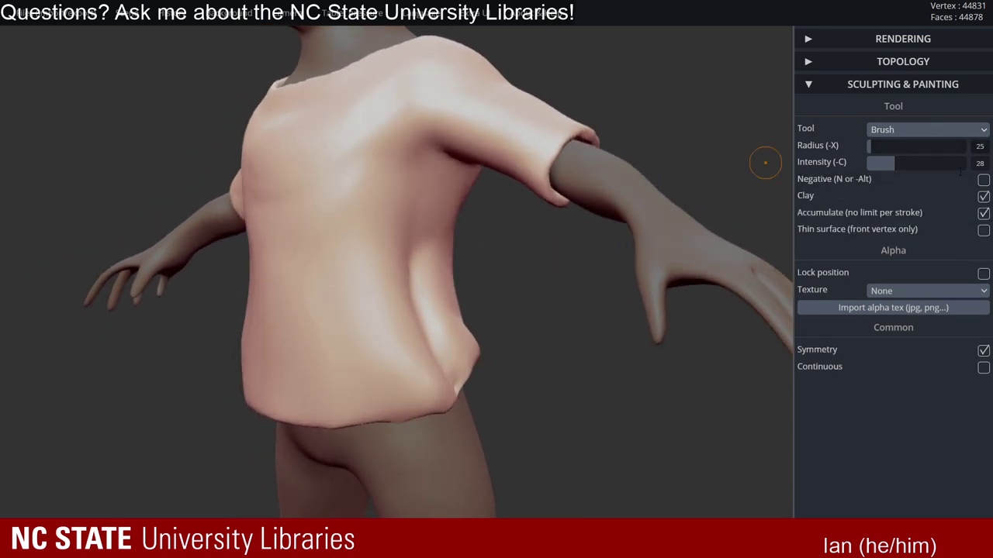
- Enable Thin surface (front vertex only), set the Brush radius to 33, and sculpt and smooth narrow folds along the side below the armpit
{"action": "left_click", "coordinate": [983, 233]}
{"action": "mouse_move", "coordinate": [277, 299]}
{"action": "right_mouse_down"}
{"action": "mouse_move", "coordinate": [455, 241]}
{"action": "mouse_move", "coordinate": [458, 223]}
{"action": "mouse_move", "coordinate": [442, 242]}
{"action": "right_mouse_up"}
{"action": "key", "text": "x"}
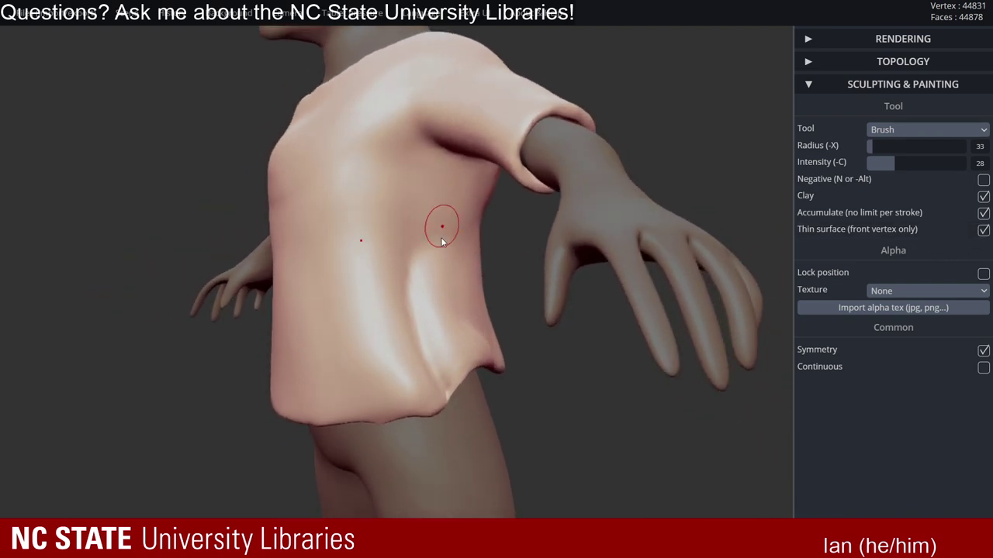
{"action": "left_click_drag", "start_coordinate": [442, 208], "coordinate": [441, 260]}
{"action": "mouse_move", "coordinate": [467, 205]}
{"action": "right_mouse_down"}
{"action": "mouse_move", "coordinate": [467, 256]}
{"action": "mouse_move", "coordinate": [472, 218]}
{"action": "mouse_move", "coordinate": [460, 200]}
{"action": "mouse_move", "coordinate": [442, 206]}
{"action": "mouse_move", "coordinate": [448, 193]}
{"action": "right_mouse_up"}
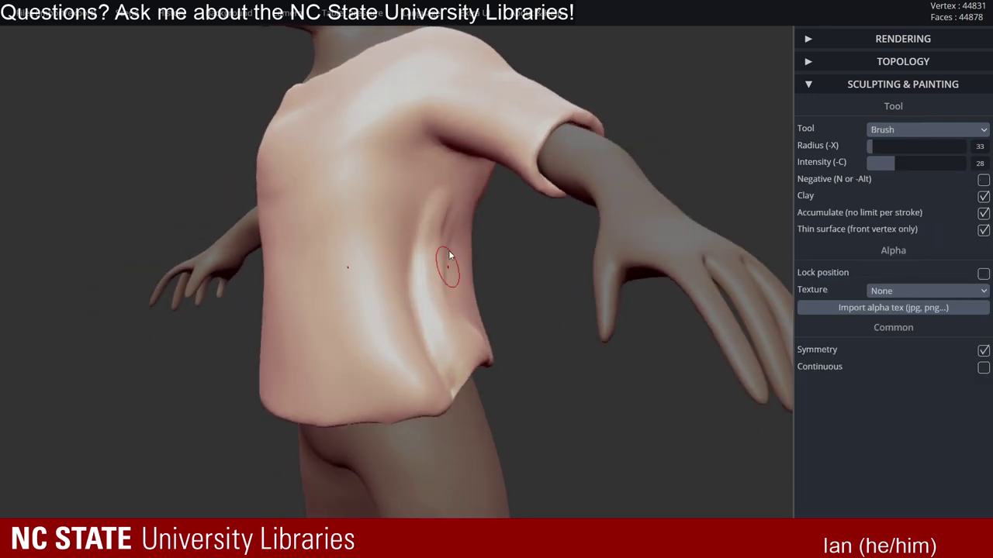
{"action": "mouse_move", "coordinate": [441, 294]}
{"action": "right_mouse_down"}
{"action": "mouse_move", "coordinate": [430, 408]}
{"action": "mouse_move", "coordinate": [452, 294]}
{"action": "right_mouse_up"}
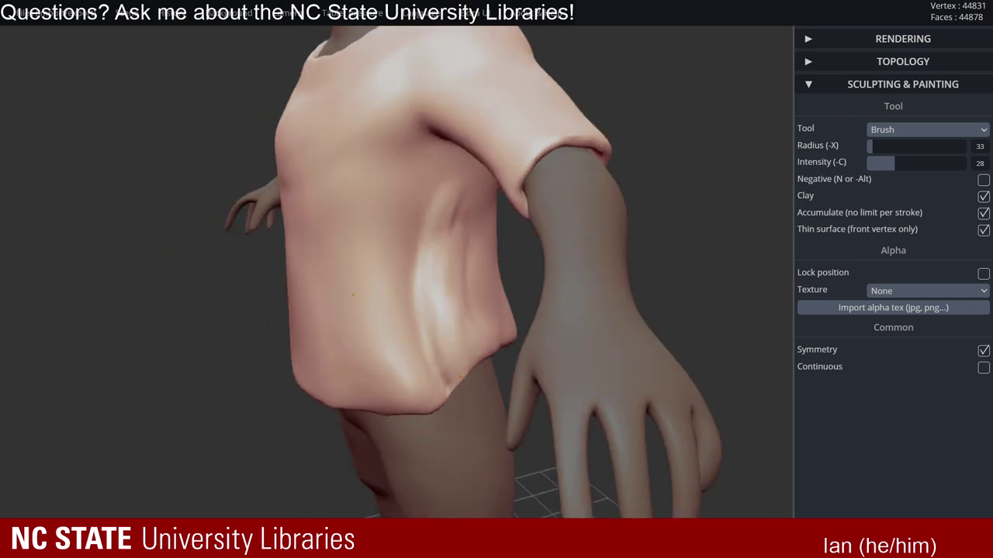
{"action": "right_click_drag", "start_coordinate": [437, 326], "coordinate": [438, 288]}
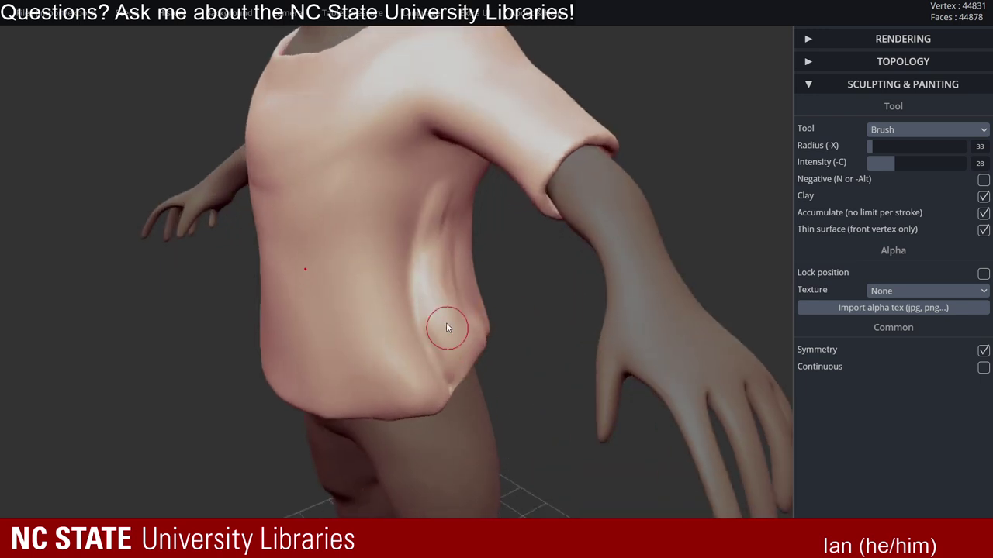
{"action": "mouse_move", "coordinate": [447, 327]}
{"action": "right_mouse_down"}
{"action": "mouse_move", "coordinate": [506, 343]}
{"action": "mouse_move", "coordinate": [450, 232]}
{"action": "right_mouse_up"}
{"action": "key", "text": "shift"}
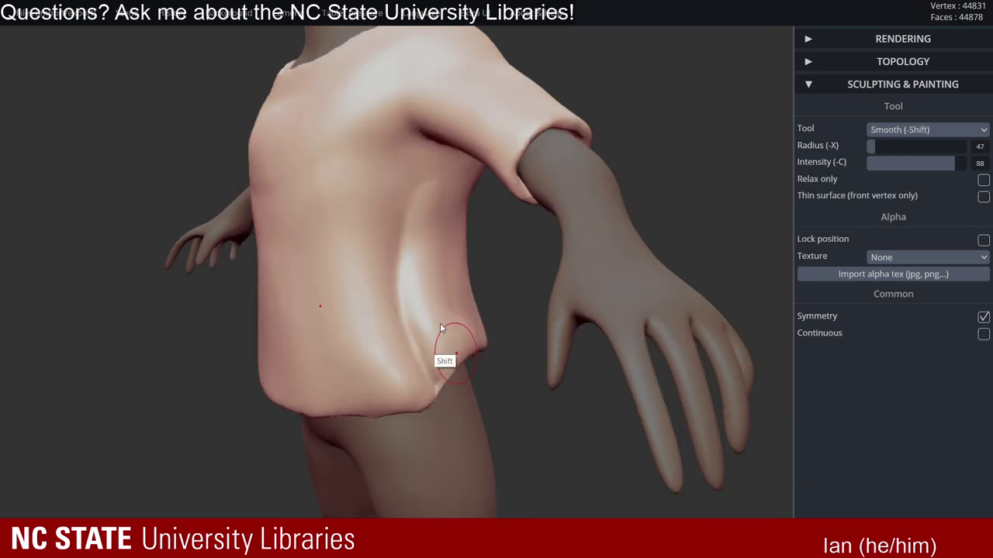
- Mask the raised cloth in front of the side fold in a curved strip from below the armpit to the hem
{"action": "mouse_move", "coordinate": [440, 327]}
{"action": "right_mouse_down"}
{"action": "mouse_move", "coordinate": [554, 357]}
{"action": "mouse_move", "coordinate": [481, 317]}
{"action": "mouse_move", "coordinate": [381, 301]}
{"action": "mouse_move", "coordinate": [442, 404]}
{"action": "mouse_move", "coordinate": [398, 297]}
{"action": "right_mouse_up"}
{"action": "key", "text": "ctrl"}
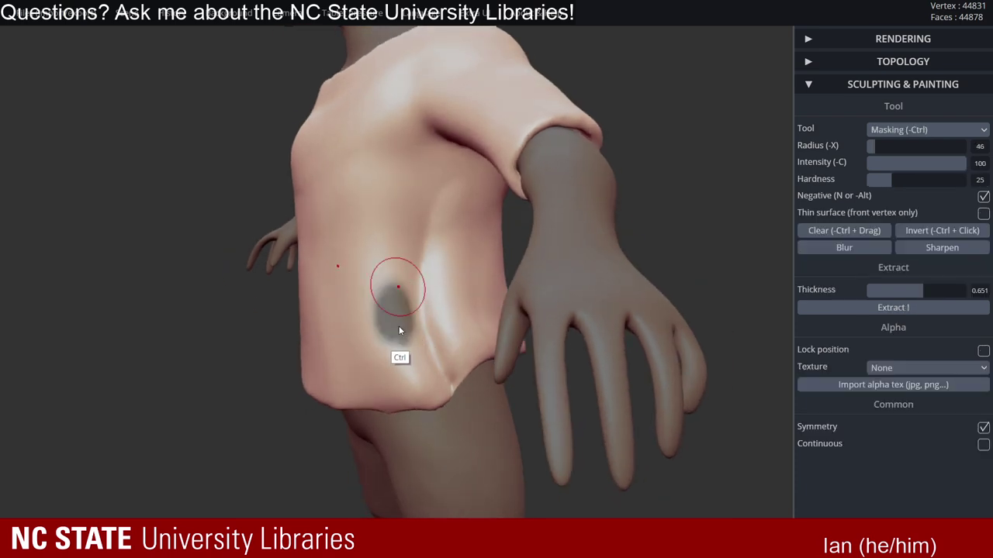
{"action": "mouse_move", "coordinate": [399, 332]}
{"action": "left_mouse_down", "text": "ctrl"}
{"action": "mouse_move", "coordinate": [436, 395]}
{"action": "mouse_move", "coordinate": [400, 308]}
{"action": "mouse_move", "coordinate": [425, 232]}
{"action": "mouse_move", "coordinate": [442, 218]}
{"action": "mouse_move", "coordinate": [436, 281]}
{"action": "left_mouse_up", "text": "ctrl"}
{"action": "left_click_drag", "start_coordinate": [416, 217], "coordinate": [394, 262], "text": "ctrl"}
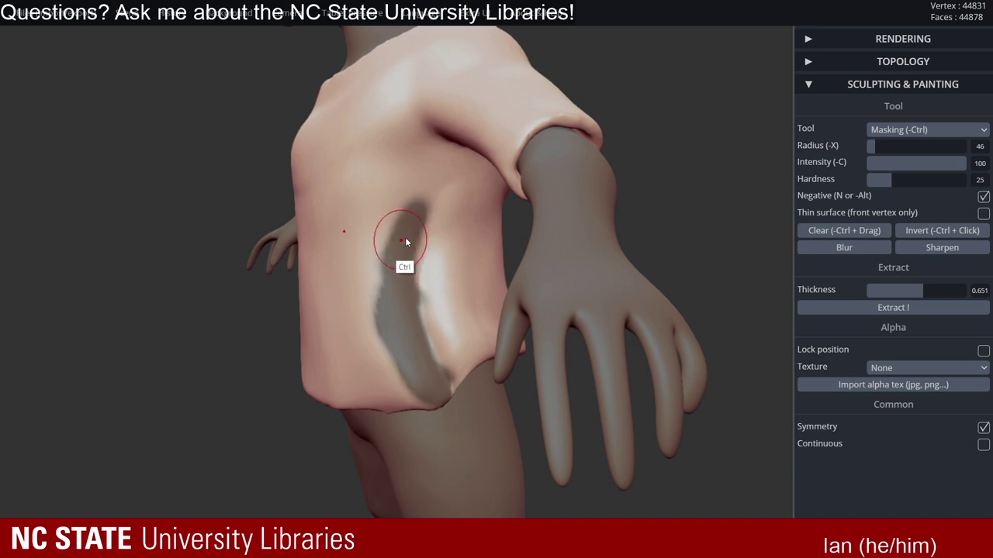
{"action": "left_click_drag", "start_coordinate": [426, 368], "coordinate": [376, 329], "text": "ctrl"}
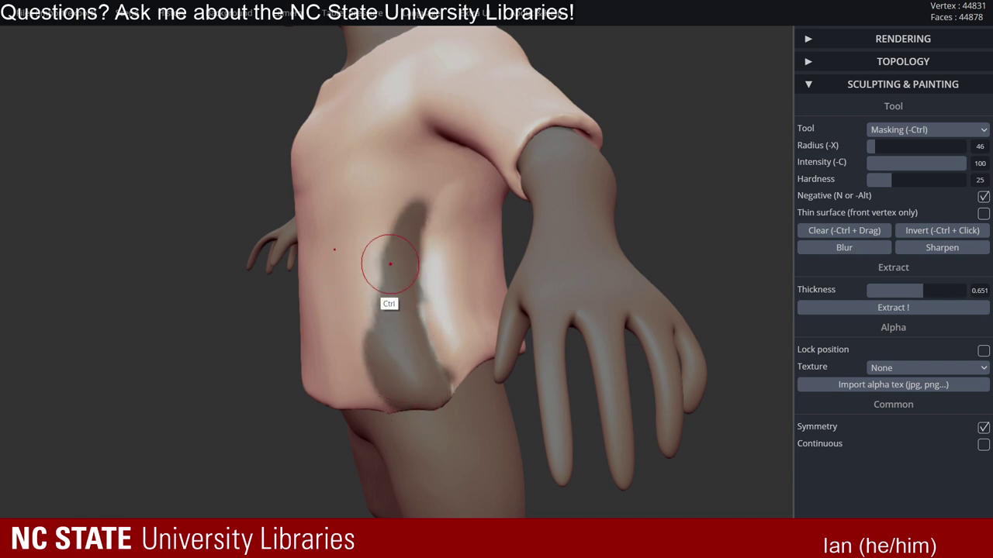
{"action": "left_click_drag", "start_coordinate": [390, 263], "coordinate": [391, 313], "text": "ctrl"}
{"action": "mouse_move", "coordinate": [386, 378]}
{"action": "right_mouse_down"}
{"action": "mouse_move", "coordinate": [447, 339]}
{"action": "mouse_move", "coordinate": [450, 363]}
{"action": "right_mouse_up"}
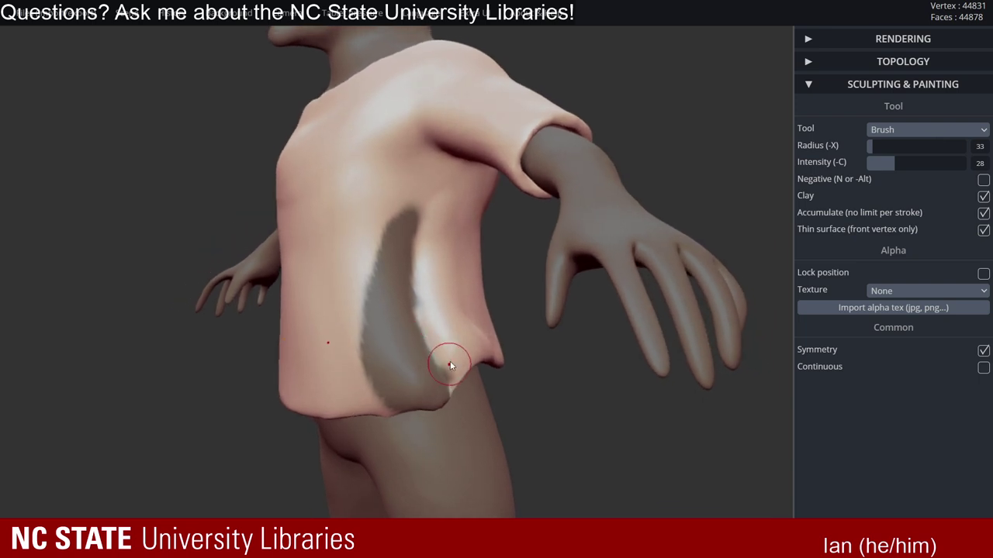
- Erase the mask's lower rear edge near the hem and use Move at radius 83 to reposition the unmasked cloth behind it
{"action": "left_click_drag", "start_coordinate": [455, 359], "coordinate": [444, 351], "text": "ctrl+alt"}
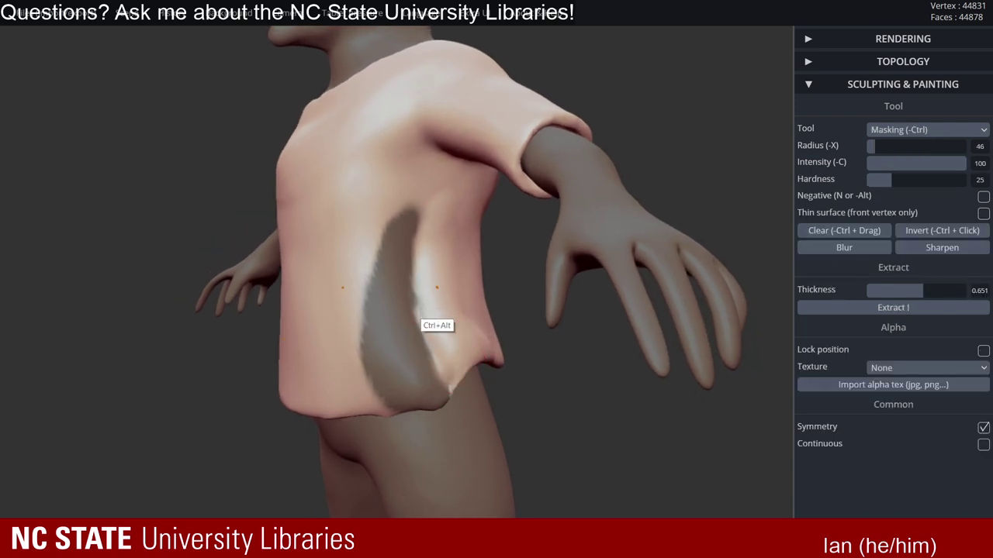
{"action": "mouse_move", "coordinate": [453, 299]}
{"action": "right_mouse_down"}
{"action": "mouse_move", "coordinate": [437, 315]}
{"action": "mouse_move", "coordinate": [355, 308]}
{"action": "mouse_move", "coordinate": [532, 295]}
{"action": "mouse_move", "coordinate": [401, 217]}
{"action": "mouse_move", "coordinate": [542, 316]}
{"action": "right_mouse_up"}
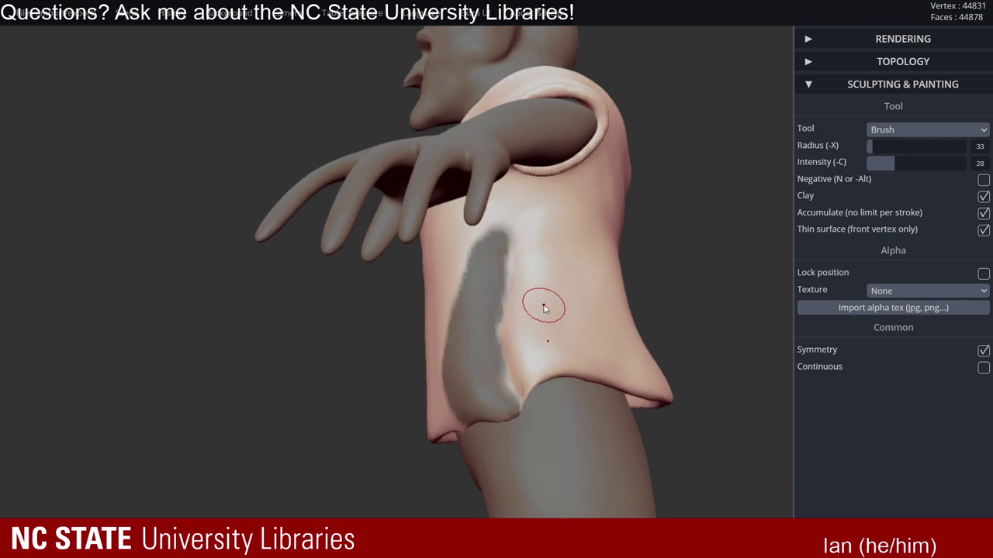
{"action": "left_click", "coordinate": [919, 130]}
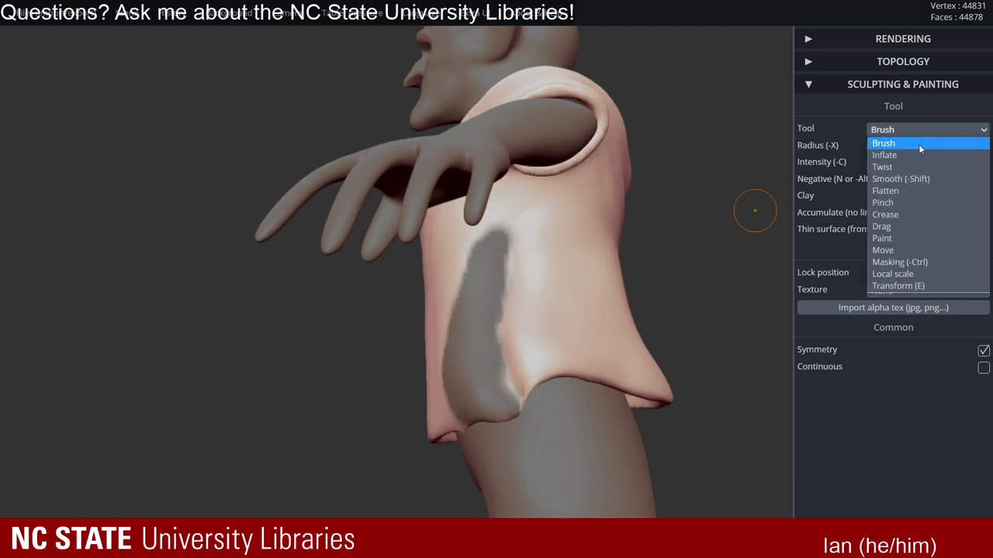
{"action": "left_click", "coordinate": [903, 251]}
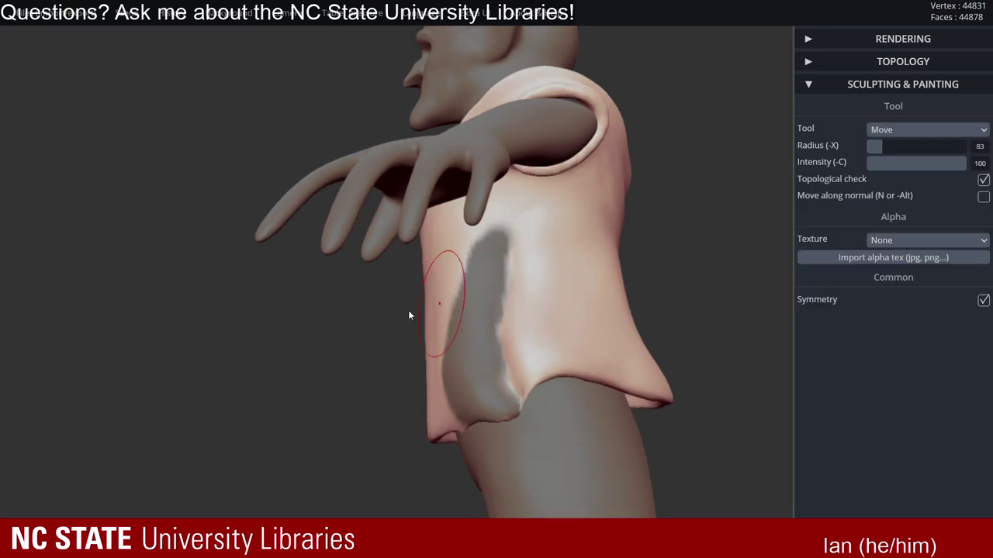
{"action": "mouse_move", "coordinate": [408, 310]}
{"action": "right_mouse_down"}
{"action": "mouse_move", "coordinate": [359, 315]}
{"action": "mouse_move", "coordinate": [388, 287]}
{"action": "mouse_move", "coordinate": [533, 335]}
{"action": "mouse_move", "coordinate": [566, 318]}
{"action": "mouse_move", "coordinate": [549, 317]}
{"action": "right_mouse_up"}
{"action": "left_click_drag", "start_coordinate": [555, 327], "coordinate": [558, 341]}
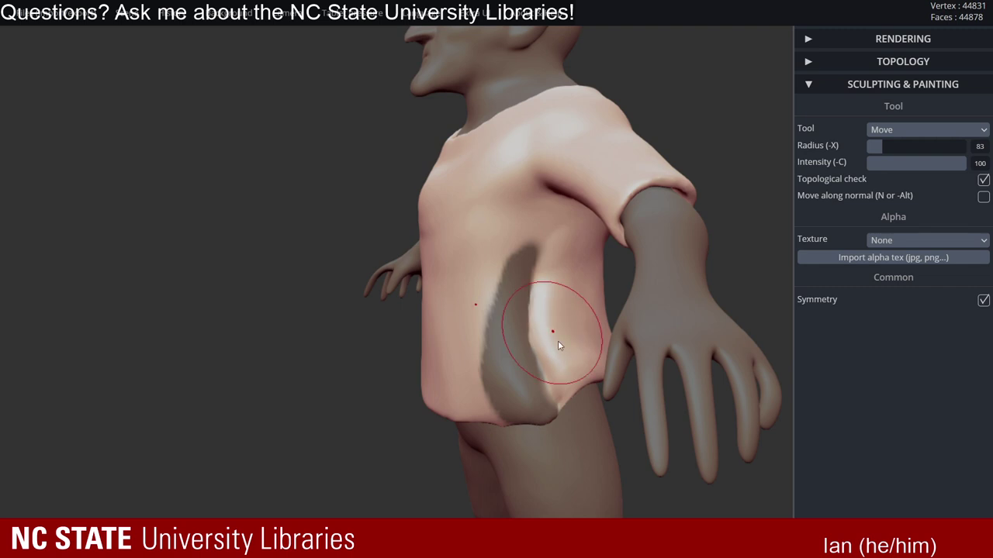
- Set the Move radius to 110 and shift the cloth behind the side fold near the rear hem
{"action": "mouse_move", "coordinate": [558, 377]}
{"action": "right_mouse_down"}
{"action": "mouse_move", "coordinate": [600, 321]}
{"action": "mouse_move", "coordinate": [547, 318]}
{"action": "mouse_move", "coordinate": [393, 341]}
{"action": "mouse_move", "coordinate": [310, 322]}
{"action": "right_mouse_up"}
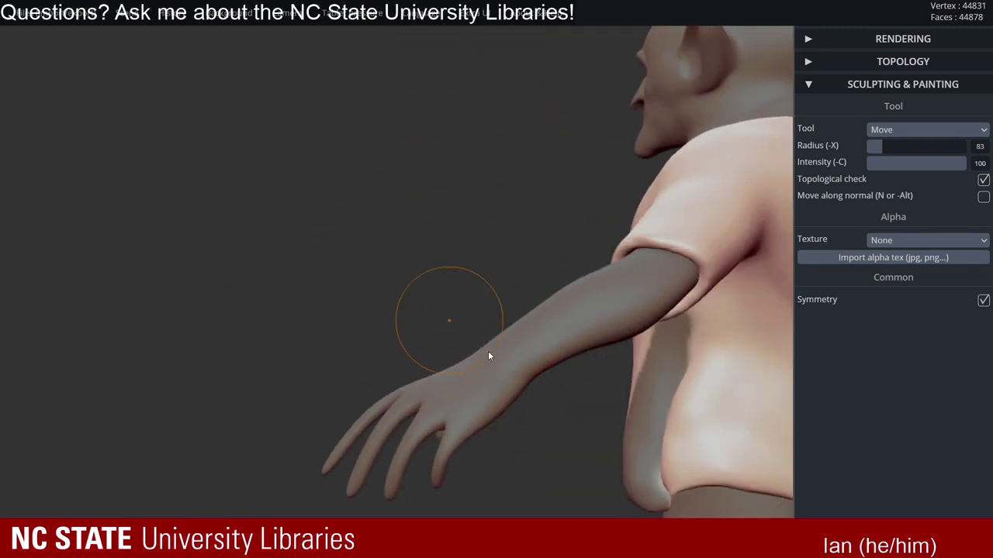
{"action": "mouse_move", "coordinate": [489, 354]}
{"action": "right_mouse_down"}
{"action": "mouse_move", "coordinate": [494, 297]}
{"action": "mouse_move", "coordinate": [365, 203]}
{"action": "right_mouse_up"}
{"action": "mouse_move", "coordinate": [518, 341]}
{"action": "right_mouse_down"}
{"action": "mouse_move", "coordinate": [517, 327]}
{"action": "mouse_move", "coordinate": [509, 389]}
{"action": "mouse_move", "coordinate": [592, 334]}
{"action": "mouse_move", "coordinate": [491, 313]}
{"action": "mouse_move", "coordinate": [521, 320]}
{"action": "mouse_move", "coordinate": [443, 270]}
{"action": "mouse_move", "coordinate": [597, 264]}
{"action": "mouse_move", "coordinate": [454, 243]}
{"action": "right_mouse_up"}
{"action": "key", "text": "n"}
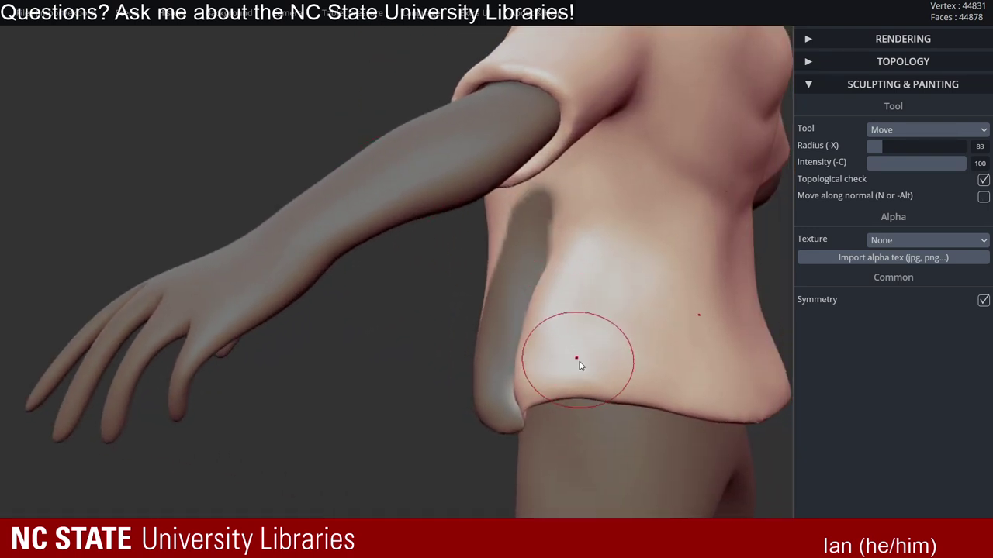
{"action": "right_click_drag", "start_coordinate": [585, 371], "coordinate": [394, 328]}
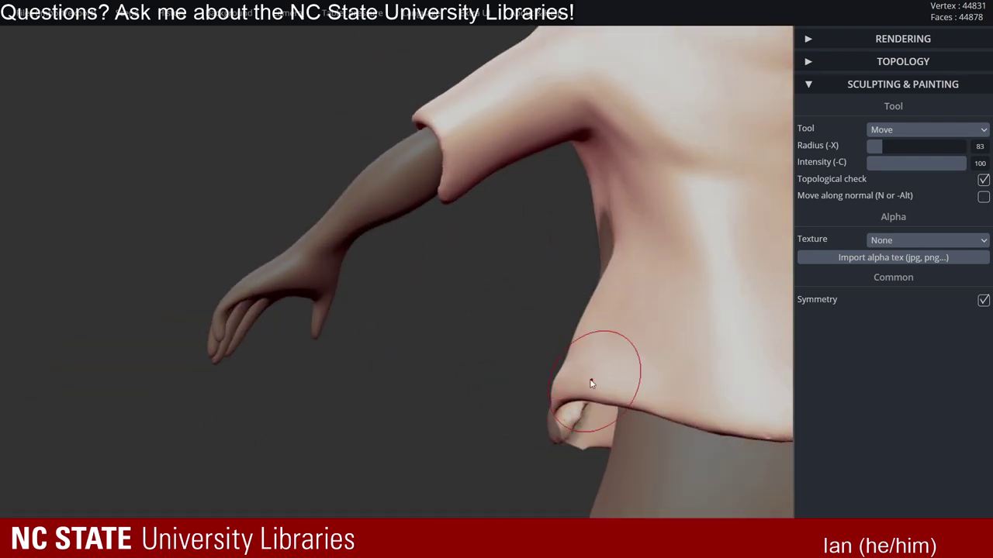
{"action": "key", "text": "x"}
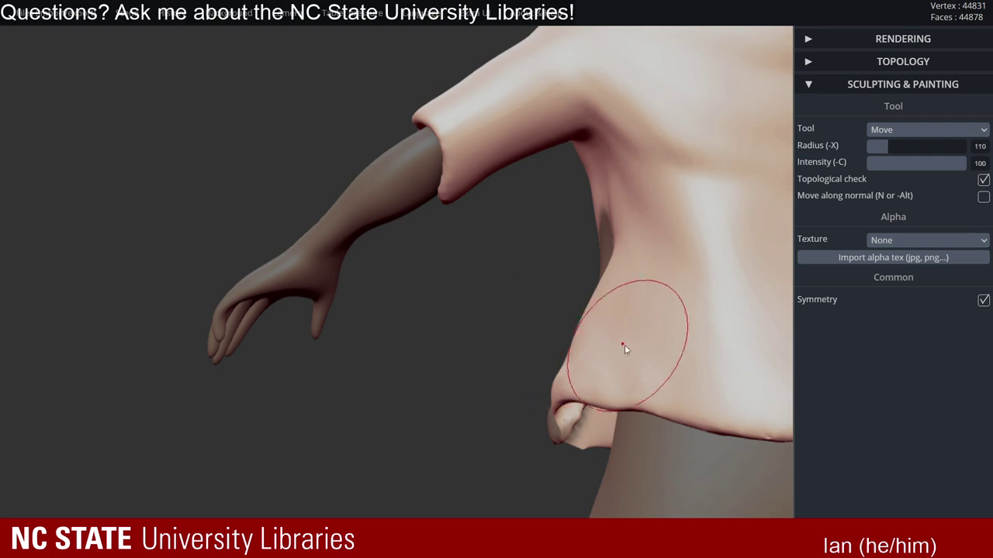
{"action": "left_click_drag", "start_coordinate": [620, 346], "coordinate": [629, 360]}
- Set the Move radius to 134 and clear the mask from the shirt
{"action": "mouse_move", "coordinate": [638, 321]}
{"action": "right_mouse_down"}
{"action": "mouse_move", "coordinate": [618, 406]}
{"action": "mouse_move", "coordinate": [779, 296]}
{"action": "right_mouse_up"}
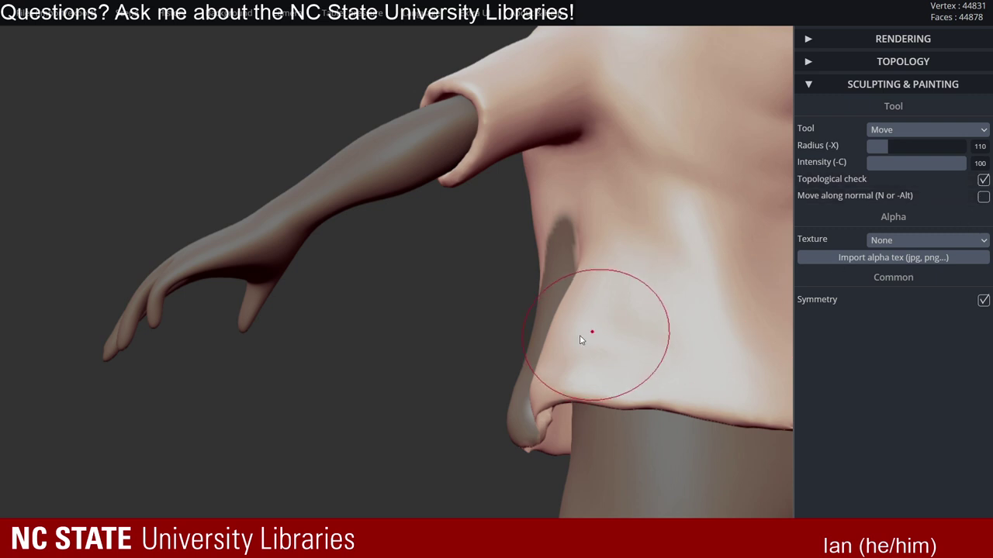
{"action": "mouse_move", "coordinate": [582, 339]}
{"action": "right_mouse_down"}
{"action": "mouse_move", "coordinate": [538, 342]}
{"action": "mouse_move", "coordinate": [583, 362]}
{"action": "mouse_move", "coordinate": [700, 381]}
{"action": "mouse_move", "coordinate": [583, 355]}
{"action": "mouse_move", "coordinate": [647, 354]}
{"action": "mouse_move", "coordinate": [711, 326]}
{"action": "mouse_move", "coordinate": [691, 311]}
{"action": "mouse_move", "coordinate": [686, 329]}
{"action": "mouse_move", "coordinate": [665, 257]}
{"action": "right_mouse_up"}
{"action": "key", "text": "x"}
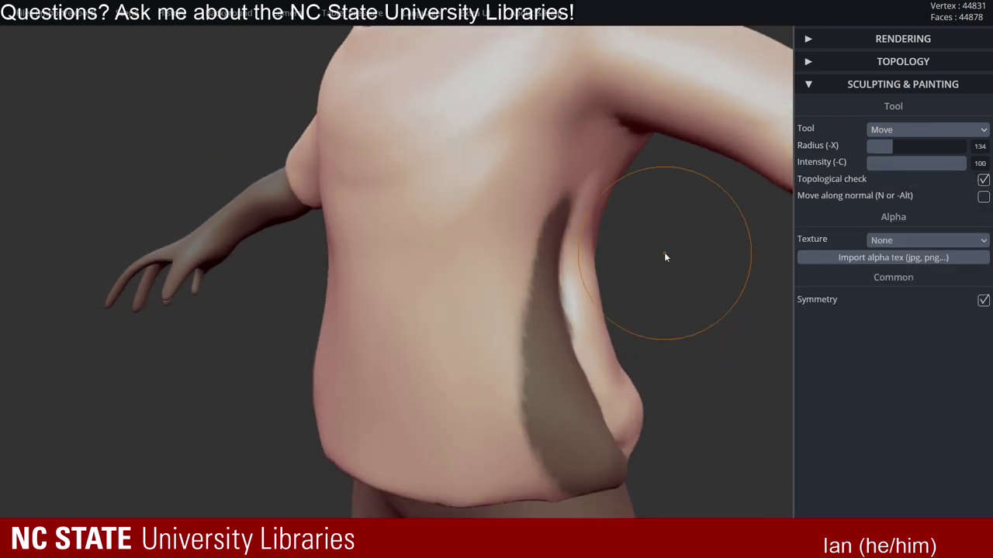
{"action": "left_click_drag", "start_coordinate": [642, 293], "coordinate": [680, 358], "text": "ctrl"}
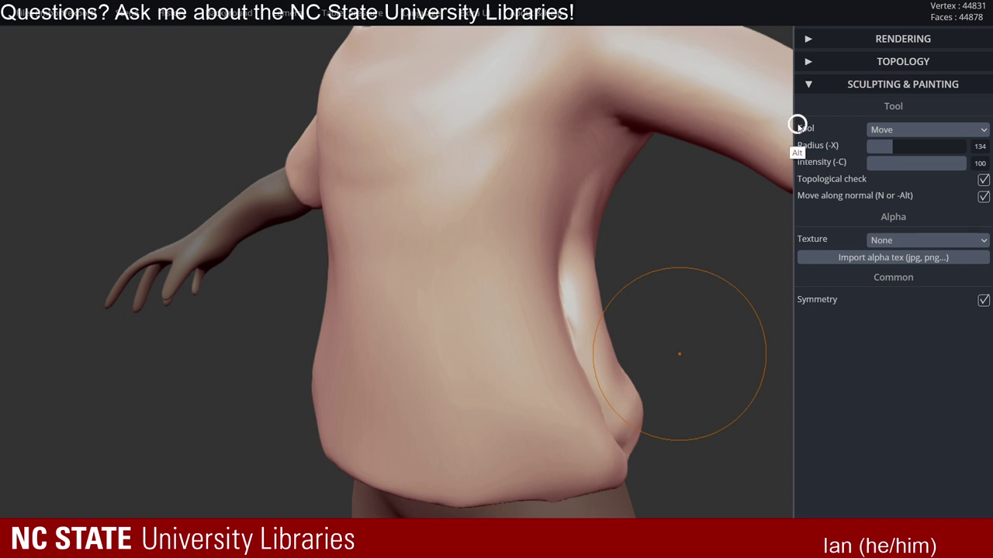
- Try to move the cloth behind the side fold with Move at radius 71
{"action": "left_click_drag", "start_coordinate": [794, 127], "coordinate": [785, 131]}
{"action": "middle_click_drag", "start_coordinate": [658, 251], "coordinate": [661, 202]}
{"action": "right_click_drag", "start_coordinate": [724, 231], "coordinate": [447, 169]}
{"action": "key", "text": "x"}
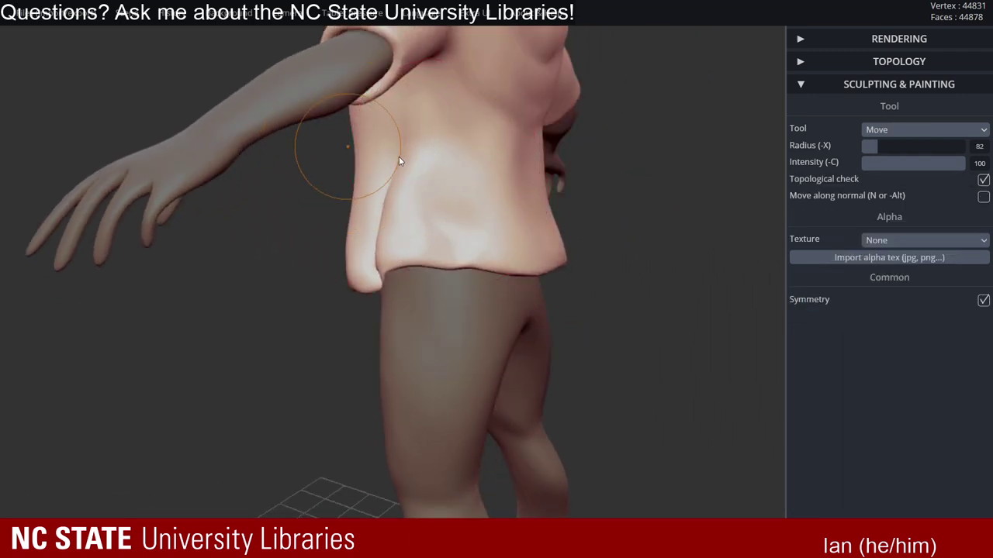
{"action": "right_click_drag", "start_coordinate": [406, 163], "coordinate": [435, 179]}
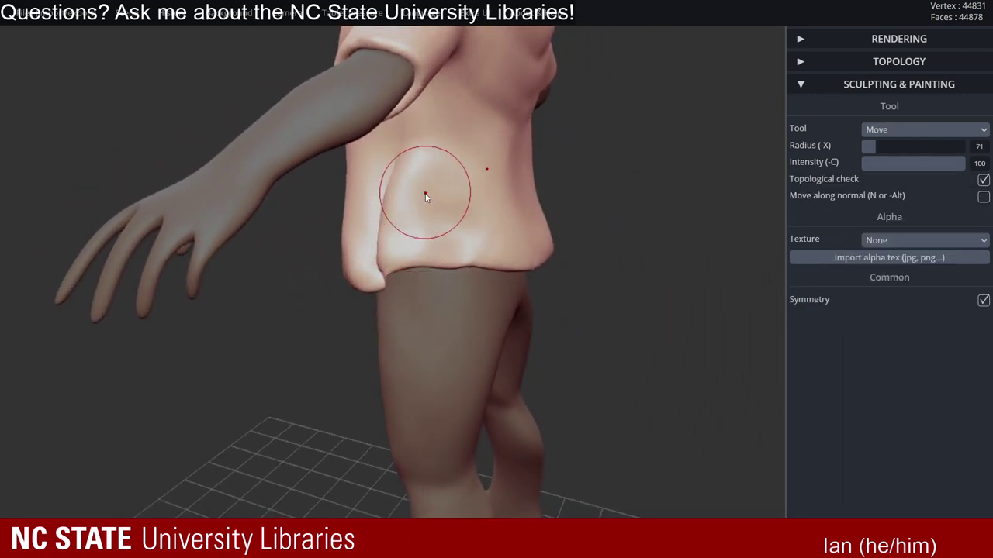
{"action": "mouse_move", "coordinate": [429, 194]}
{"action": "left_mouse_down"}
{"action": "mouse_move", "coordinate": [410, 164]}
{"action": "mouse_move", "coordinate": [412, 187]}
{"action": "left_mouse_up"}
{"action": "key", "text": "x"}
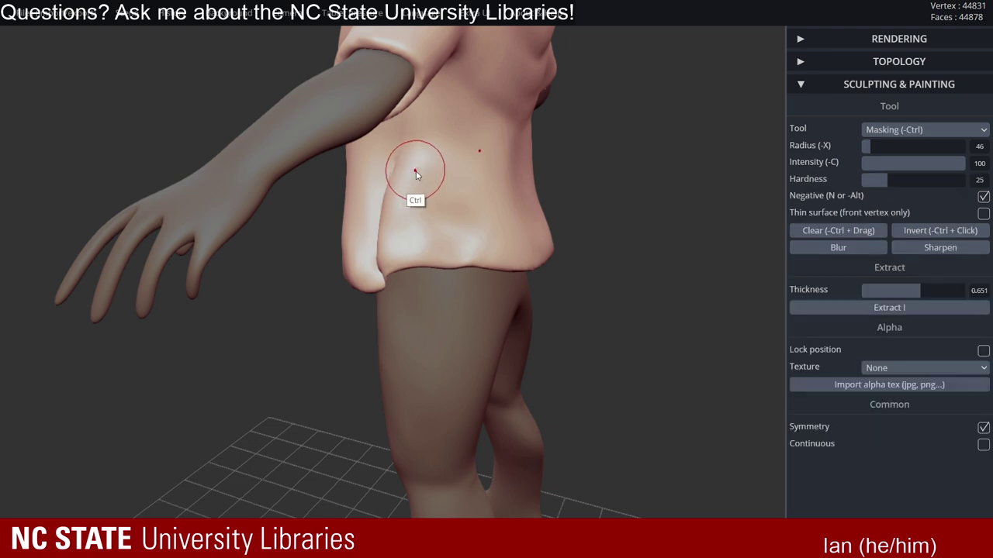
{"action": "key", "text": "ctrl+z"}
- Switch to the Brush and smooth the cloth along the rear edge of the side fold
{"action": "left_click", "coordinate": [923, 130]}
{"action": "left_click", "coordinate": [894, 140]}
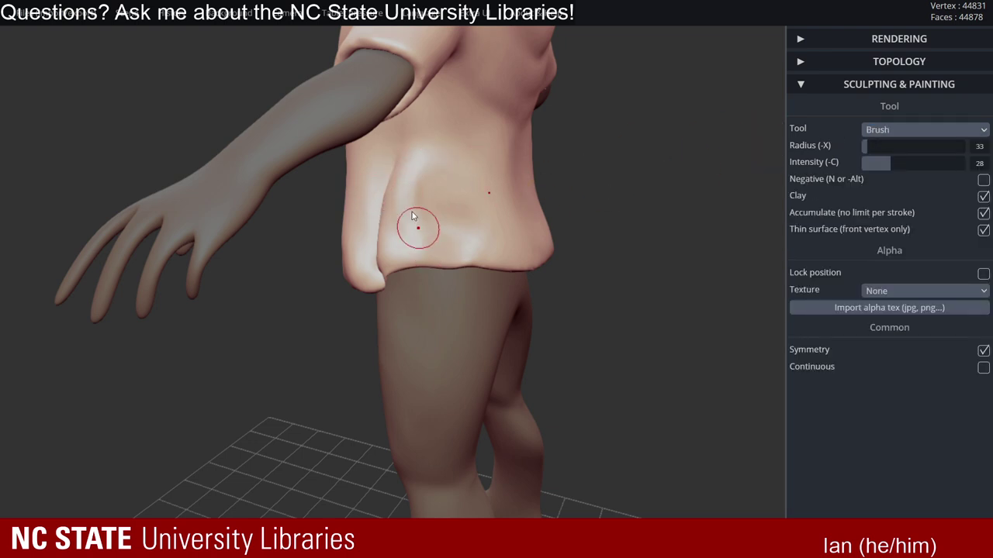
{"action": "key", "text": "shift"}
{"action": "mouse_move", "coordinate": [410, 210]}
{"action": "right_mouse_down"}
{"action": "mouse_move", "coordinate": [431, 208]}
{"action": "mouse_move", "coordinate": [432, 243]}
{"action": "right_mouse_up"}
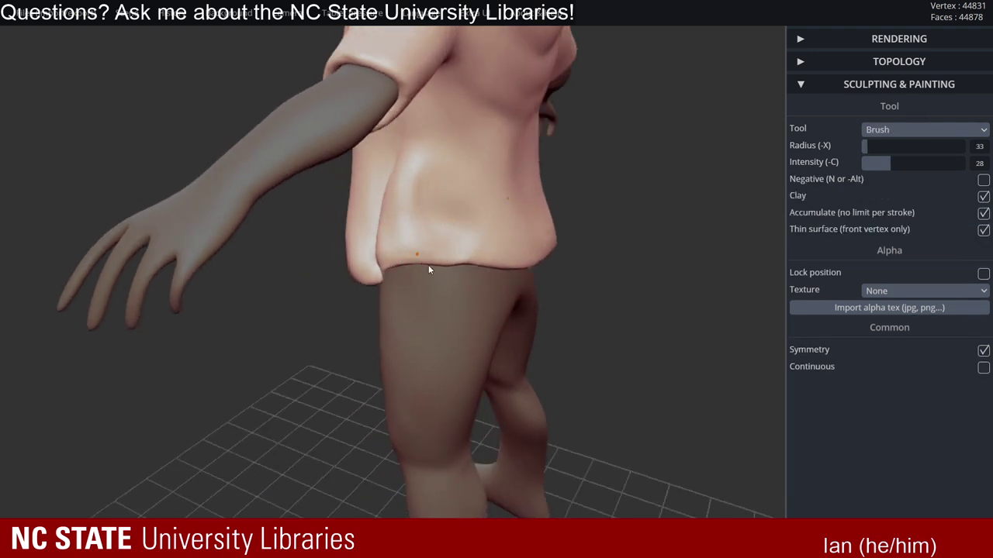
{"action": "mouse_move", "coordinate": [412, 152]}
{"action": "right_mouse_down"}
{"action": "mouse_move", "coordinate": [439, 186]}
{"action": "mouse_move", "coordinate": [469, 151]}
{"action": "mouse_move", "coordinate": [530, 144]}
{"action": "mouse_move", "coordinate": [390, 172]}
{"action": "mouse_move", "coordinate": [390, 268]}
{"action": "mouse_move", "coordinate": [377, 200]}
{"action": "right_mouse_up"}
{"action": "mouse_move", "coordinate": [380, 241]}
{"action": "right_mouse_down"}
{"action": "mouse_move", "coordinate": [372, 284]}
{"action": "mouse_move", "coordinate": [396, 174]}
{"action": "right_mouse_up"}
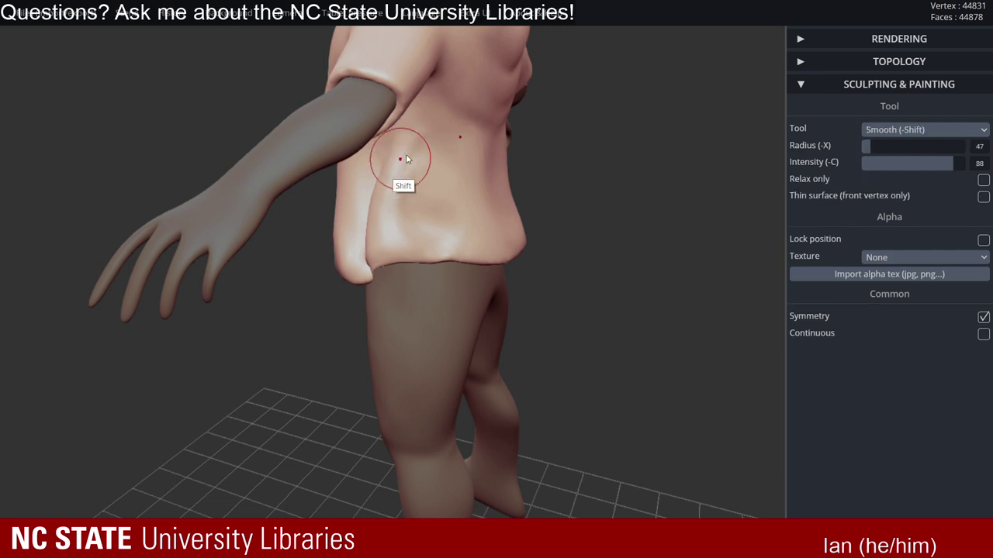
{"action": "mouse_move", "coordinate": [412, 160]}
{"action": "right_mouse_down"}
{"action": "mouse_move", "coordinate": [554, 183]}
{"action": "mouse_move", "coordinate": [539, 204]}
{"action": "mouse_move", "coordinate": [354, 209]}
{"action": "mouse_move", "coordinate": [469, 204]}
{"action": "mouse_move", "coordinate": [448, 260]}
{"action": "right_mouse_up"}
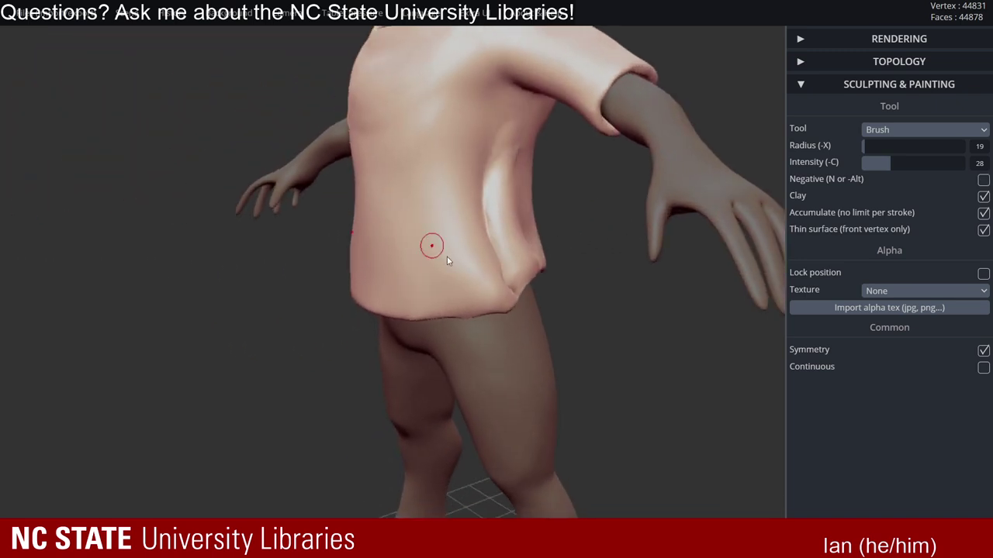
- Smooth the side fold from the hem up toward the armpit
{"action": "left_click_drag", "start_coordinate": [521, 283], "coordinate": [507, 269], "text": "shift"}
{"action": "right_click_drag", "start_coordinate": [513, 272], "coordinate": [506, 265]}
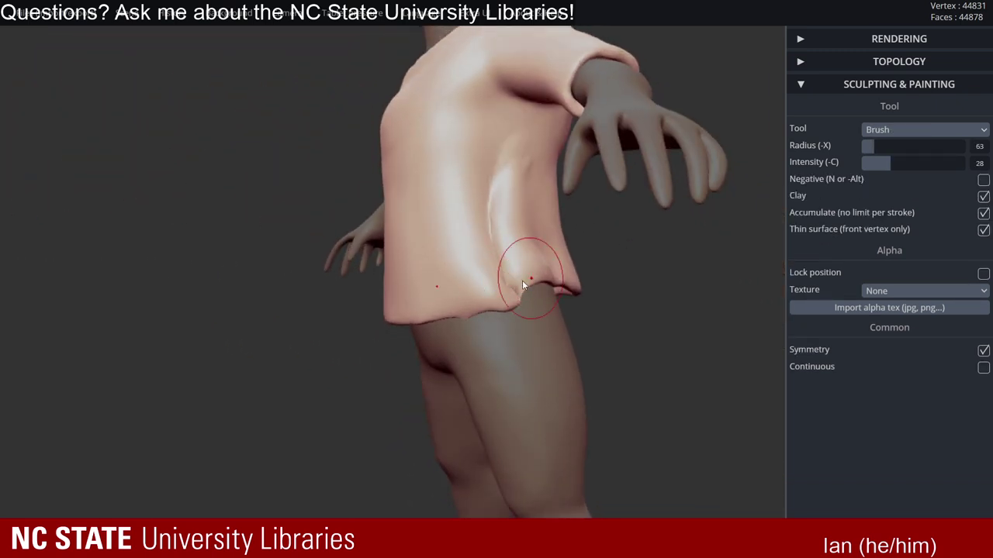
{"action": "mouse_move", "coordinate": [499, 256]}
{"action": "left_mouse_down", "text": "shift"}
{"action": "mouse_move", "coordinate": [499, 188]}
{"action": "mouse_move", "coordinate": [531, 153]}
{"action": "left_mouse_up", "text": "shift"}
- Switch to Move, set its radius to 106 and push the flared side corners of the hem inward
{"action": "mouse_move", "coordinate": [522, 200]}
{"action": "right_mouse_down"}
{"action": "mouse_move", "coordinate": [565, 244]}
{"action": "mouse_move", "coordinate": [538, 252]}
{"action": "mouse_move", "coordinate": [532, 249]}
{"action": "mouse_move", "coordinate": [594, 212]}
{"action": "mouse_move", "coordinate": [647, 212]}
{"action": "mouse_move", "coordinate": [499, 250]}
{"action": "mouse_move", "coordinate": [362, 241]}
{"action": "mouse_move", "coordinate": [419, 261]}
{"action": "mouse_move", "coordinate": [520, 268]}
{"action": "right_mouse_up"}
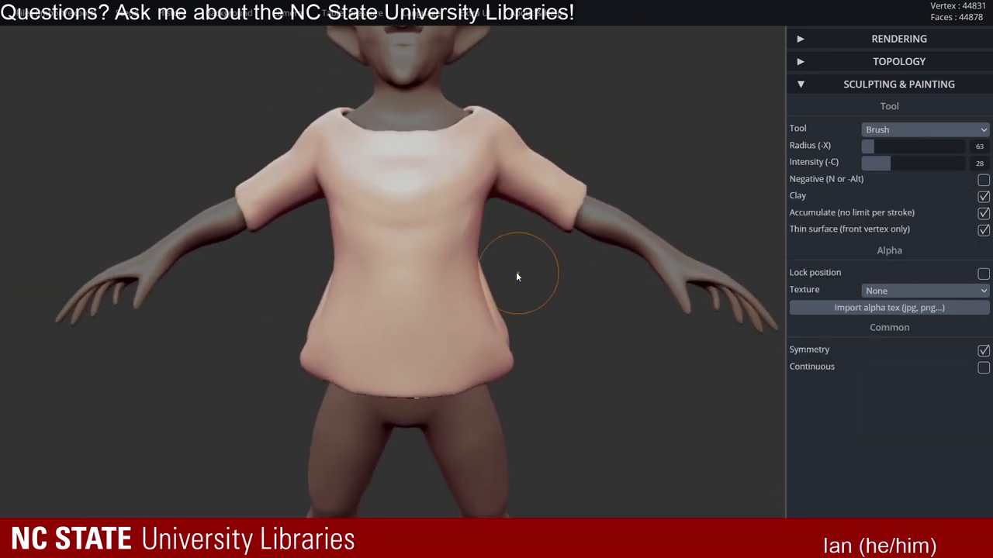
{"action": "right_click_drag", "start_coordinate": [394, 283], "coordinate": [492, 313]}
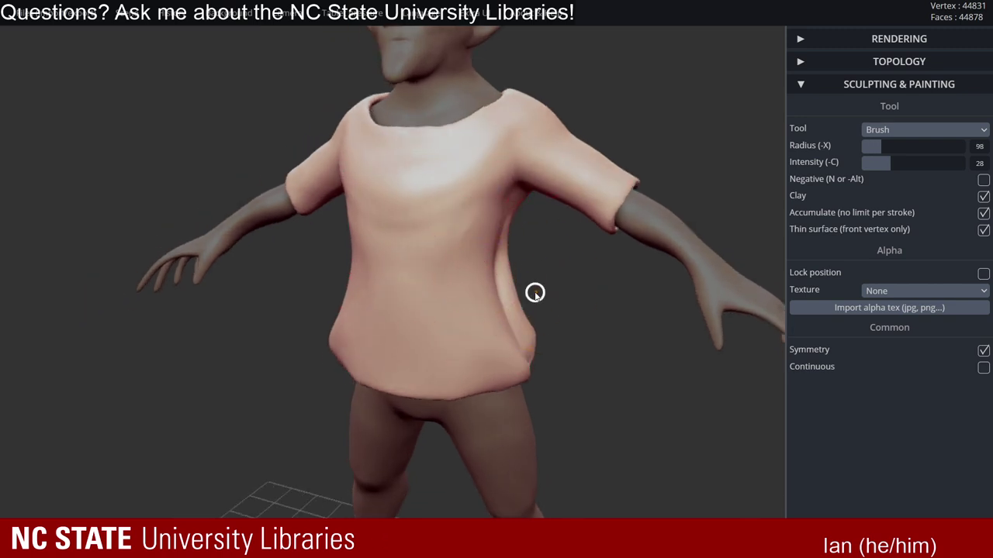
{"action": "mouse_move", "coordinate": [535, 292]}
{"action": "right_mouse_down"}
{"action": "mouse_move", "coordinate": [525, 277]}
{"action": "mouse_move", "coordinate": [745, 161]}
{"action": "right_mouse_up"}
{"action": "left_click", "coordinate": [915, 131]}
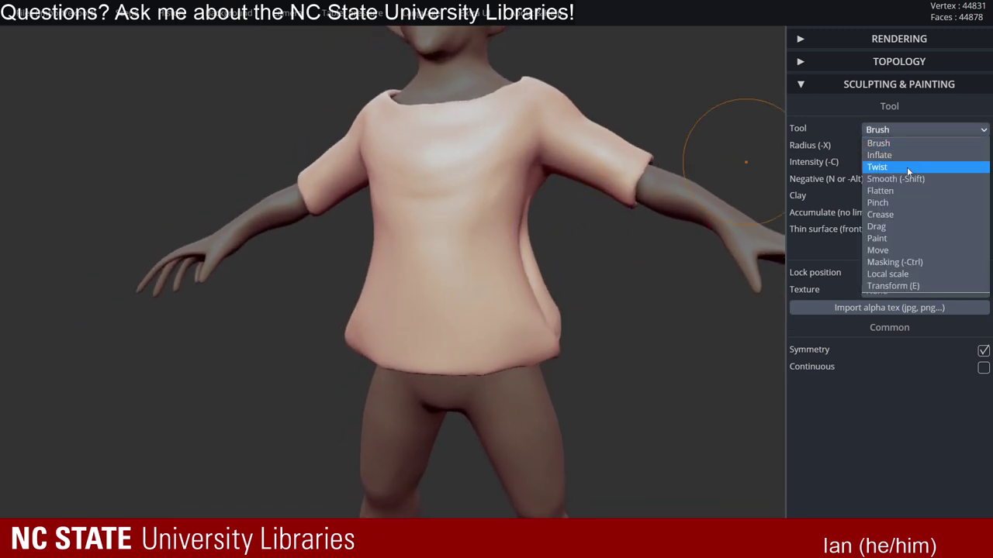
{"action": "left_click", "coordinate": [891, 250]}
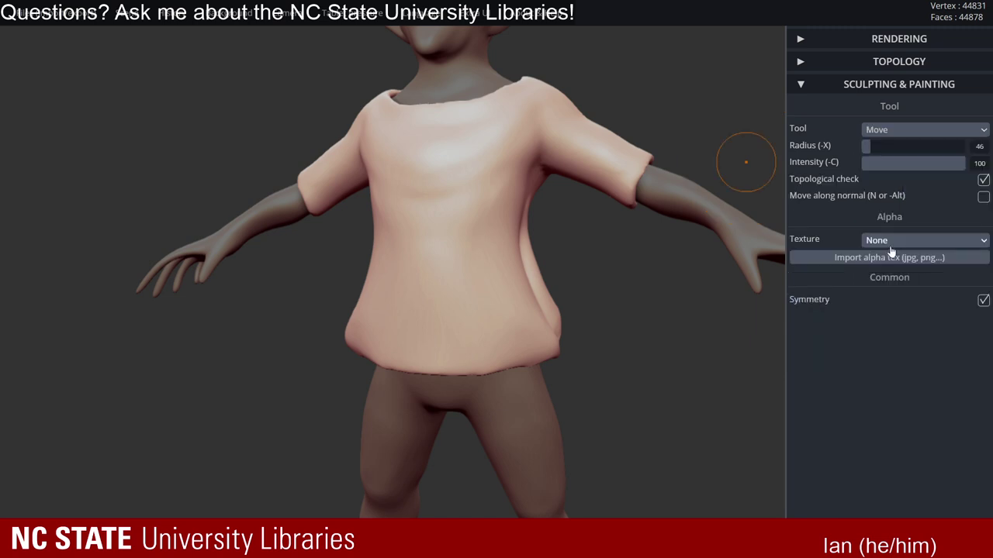
{"action": "right_click_drag", "start_coordinate": [508, 242], "coordinate": [515, 222], "text": "alt"}
{"action": "right_click_drag", "start_coordinate": [559, 253], "coordinate": [561, 285]}
{"action": "right_click_drag", "start_coordinate": [561, 284], "coordinate": [537, 204], "text": "ctrl"}
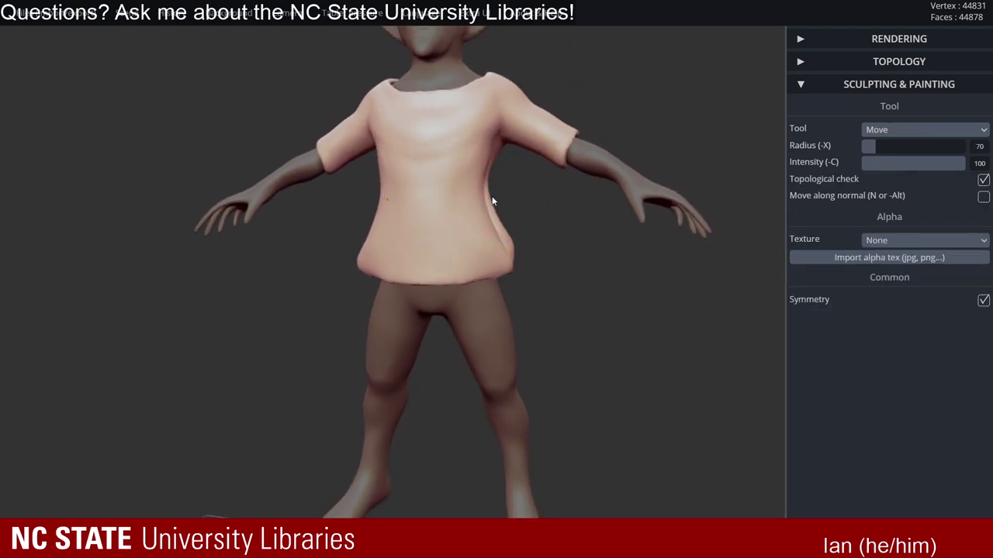
{"action": "key", "text": "ctrl+z"}
{"action": "key", "text": "x"}
{"action": "left_click_drag", "start_coordinate": [509, 253], "coordinate": [494, 252]}
- Examine the shirt's silhouette and side folds on the whole character from the front and the side
{"action": "mouse_move", "coordinate": [544, 239]}
{"action": "right_mouse_down"}
{"action": "mouse_move", "coordinate": [393, 251]}
{"action": "mouse_move", "coordinate": [625, 239]}
{"action": "mouse_move", "coordinate": [439, 281]}
{"action": "mouse_move", "coordinate": [398, 257]}
{"action": "mouse_move", "coordinate": [406, 244]}
{"action": "mouse_move", "coordinate": [503, 276]}
{"action": "right_mouse_up"}
{"action": "key", "text": "n"}
{"action": "key", "text": "n"}
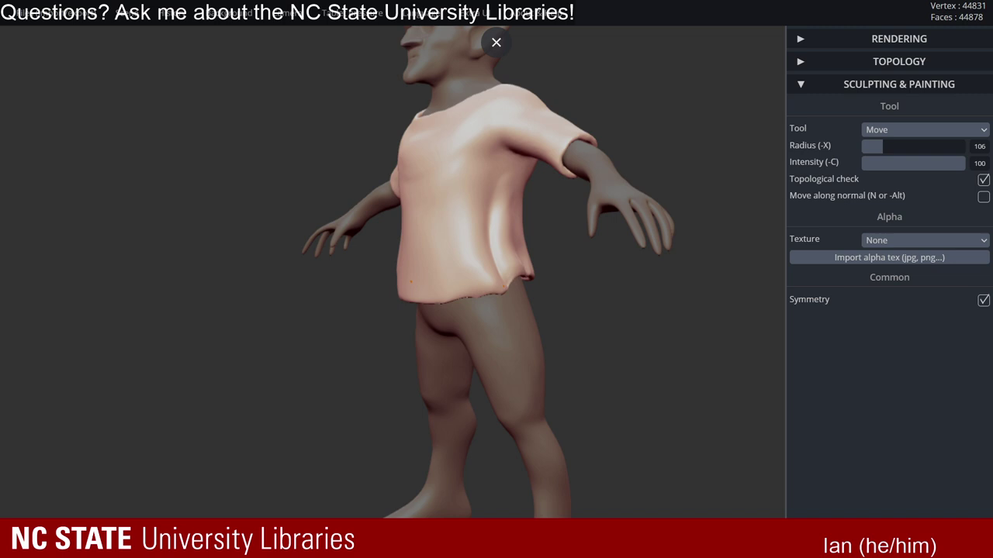
{"action": "mouse_move", "coordinate": [543, 252]}
{"action": "right_mouse_down"}
{"action": "mouse_move", "coordinate": [525, 255]}
{"action": "mouse_move", "coordinate": [489, 200]}
{"action": "mouse_move", "coordinate": [486, 216]}
{"action": "mouse_move", "coordinate": [442, 227]}
{"action": "mouse_move", "coordinate": [643, 208]}
{"action": "mouse_move", "coordinate": [585, 214]}
{"action": "right_mouse_up"}
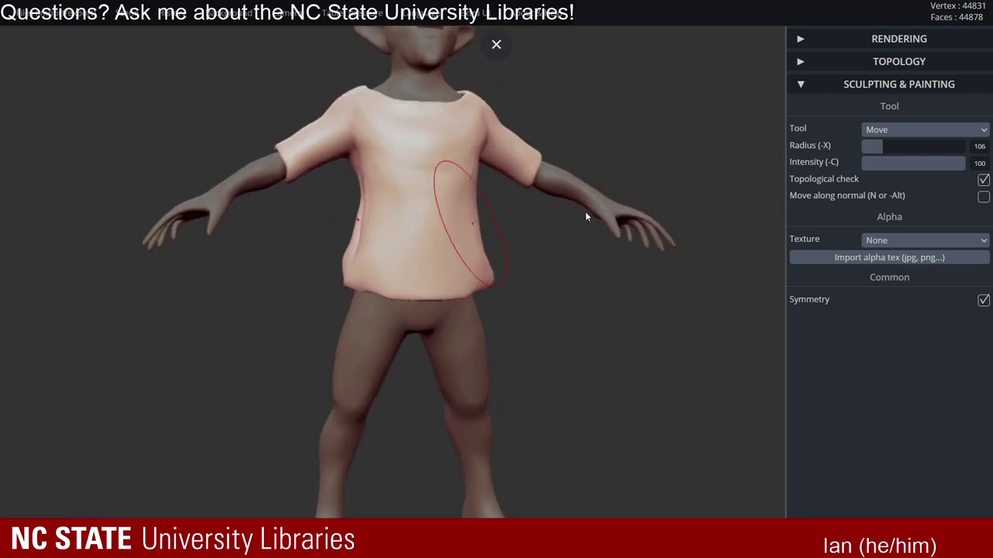
{"action": "key", "text": "ctrl"}
{"action": "right_click_drag", "start_coordinate": [457, 251], "coordinate": [586, 149]}
{"action": "key", "text": "ctrl"}
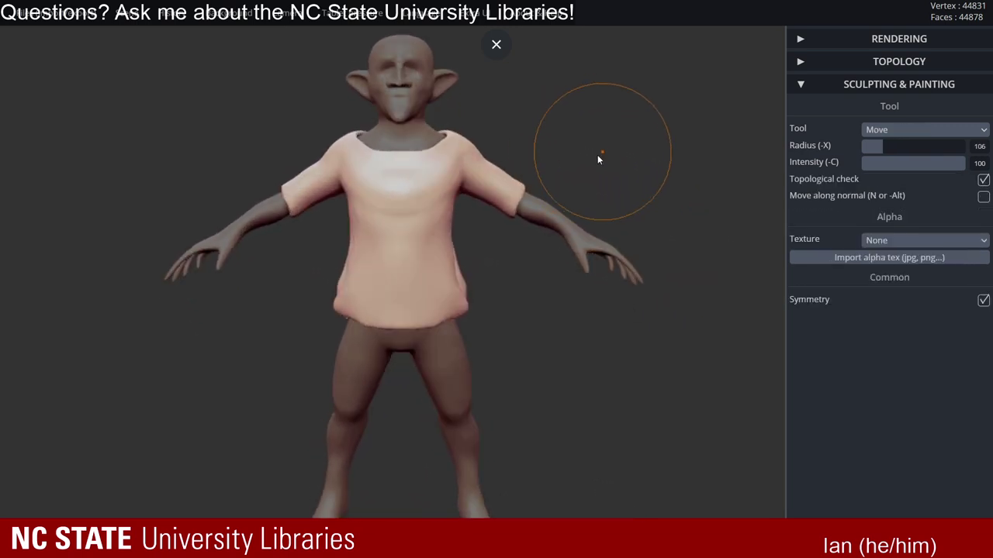
{"action": "right_click_drag", "start_coordinate": [463, 302], "coordinate": [477, 225], "text": "alt"}
{"action": "key", "text": "ctrl"}
{"action": "mouse_move", "coordinate": [579, 215]}
{"action": "right_mouse_down"}
{"action": "mouse_move", "coordinate": [621, 259]}
{"action": "mouse_move", "coordinate": [559, 214]}
{"action": "mouse_move", "coordinate": [507, 222]}
{"action": "mouse_move", "coordinate": [587, 204]}
{"action": "right_mouse_up"}
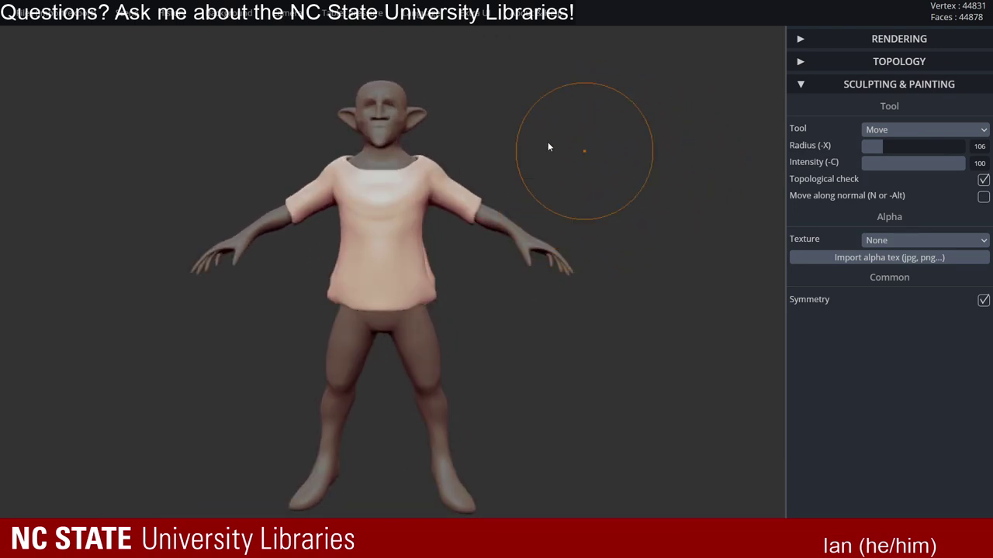
{"action": "mouse_move", "coordinate": [623, 129]}
{"action": "right_mouse_down"}
{"action": "mouse_move", "coordinate": [452, 172]}
{"action": "mouse_move", "coordinate": [652, 168]}
{"action": "mouse_move", "coordinate": [534, 162]}
{"action": "mouse_move", "coordinate": [740, 153]}
{"action": "mouse_move", "coordinate": [550, 166]}
{"action": "mouse_move", "coordinate": [592, 158]}
{"action": "right_mouse_up"}
{"action": "key", "text": "ctrl"}
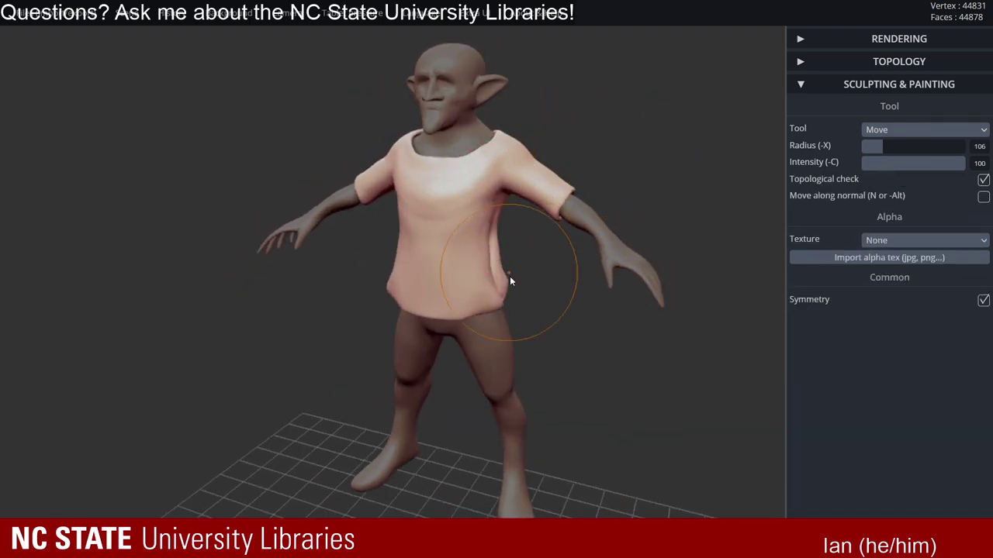
{"action": "right_click_drag", "start_coordinate": [524, 223], "coordinate": [565, 224]}
{"action": "key", "text": "alt"}
{"action": "right_click_drag", "start_coordinate": [505, 246], "coordinate": [554, 202], "text": "alt"}
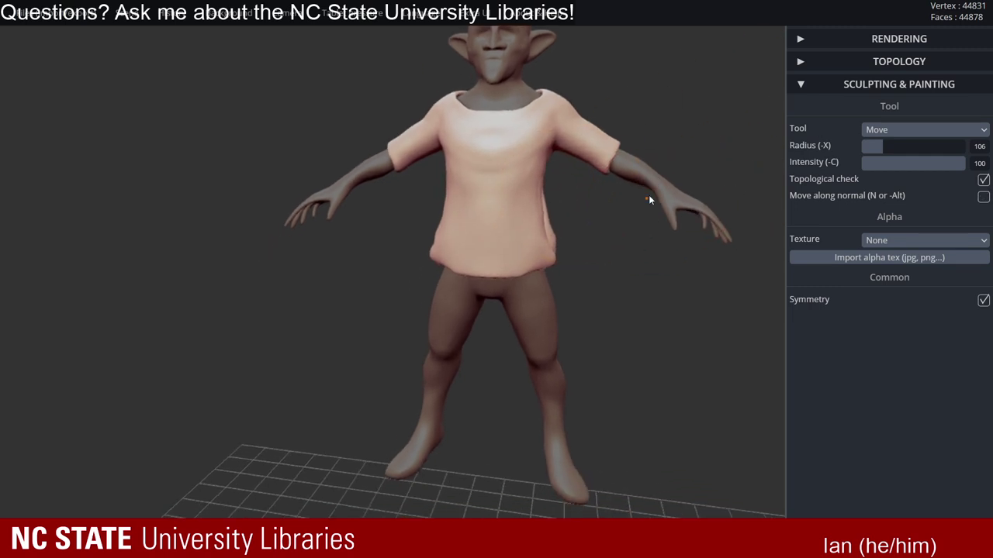
{"action": "left_click", "coordinate": [877, 69]}
{"action": "left_click", "coordinate": [888, 65]}
{"action": "left_click", "coordinate": [894, 87]}
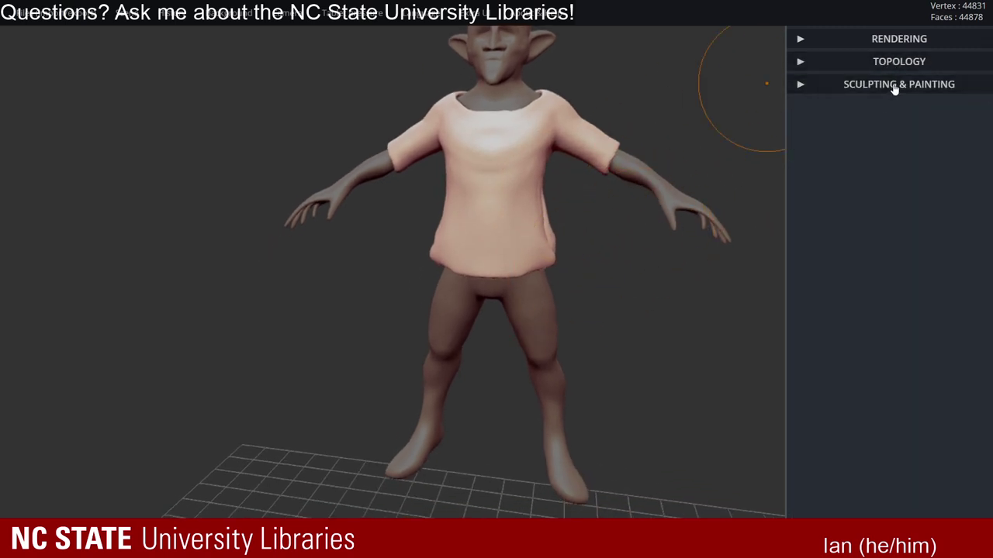
{"action": "left_click", "coordinate": [894, 86]}
{"action": "left_click", "coordinate": [895, 130]}
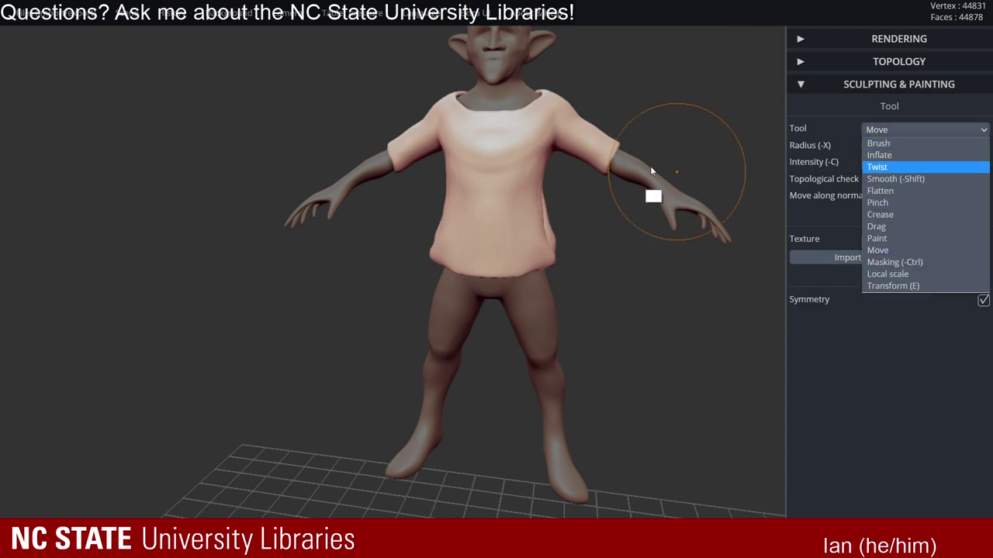
{"action": "right_click_drag", "start_coordinate": [651, 171], "coordinate": [609, 123], "text": "alt"}
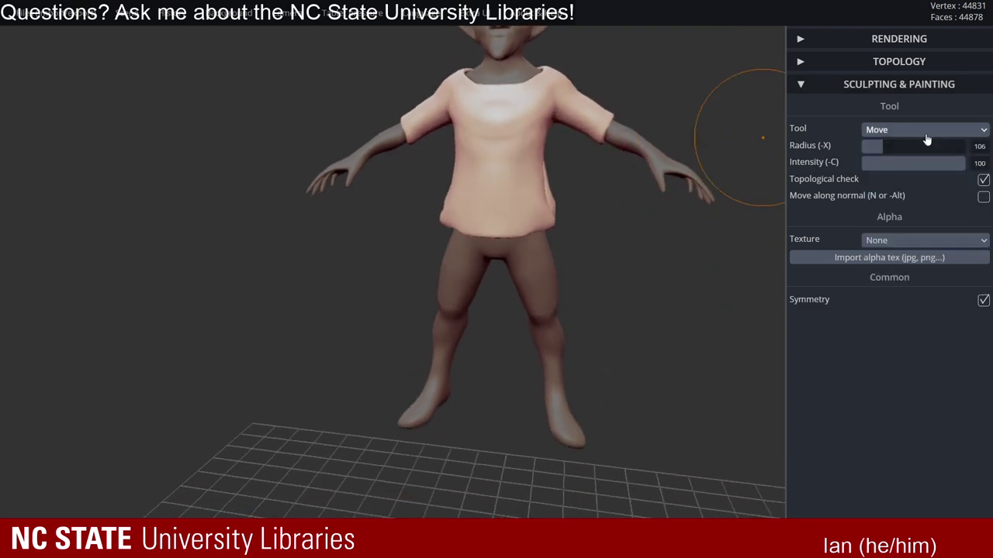
- Switch to Masking and paint a mask over the body's hips and upper thighs from the front around to the back
{"action": "left_click", "coordinate": [928, 132]}
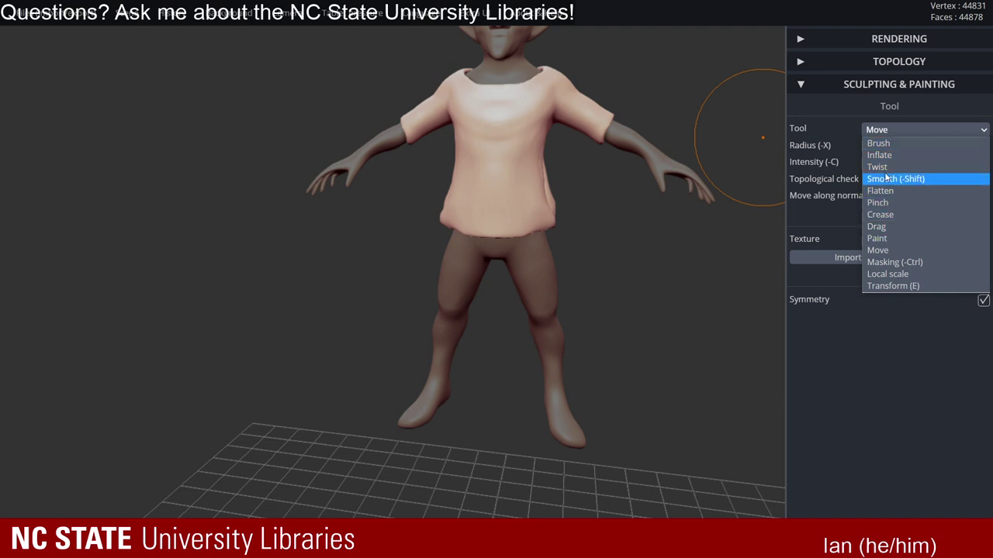
{"action": "left_click", "coordinate": [893, 261]}
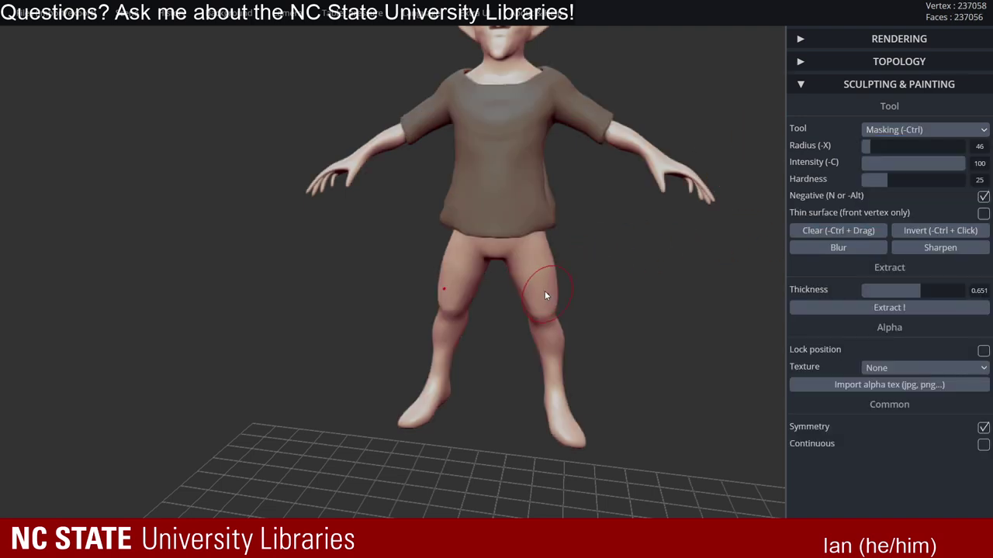
{"action": "mouse_move", "coordinate": [545, 291]}
{"action": "right_mouse_down"}
{"action": "mouse_move", "coordinate": [544, 216]}
{"action": "mouse_move", "coordinate": [620, 194]}
{"action": "mouse_move", "coordinate": [565, 186]}
{"action": "mouse_move", "coordinate": [564, 199]}
{"action": "right_mouse_up"}
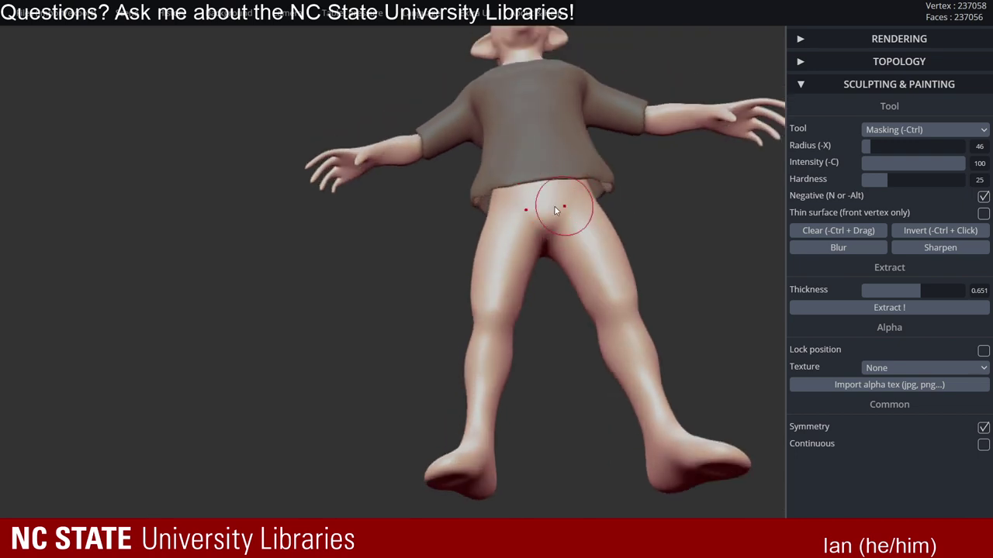
{"action": "mouse_move", "coordinate": [551, 206]}
{"action": "left_mouse_down", "text": "ctrl"}
{"action": "mouse_move", "coordinate": [510, 221]}
{"action": "mouse_move", "coordinate": [496, 209]}
{"action": "left_mouse_up", "text": "ctrl"}
{"action": "right_click_drag", "start_coordinate": [489, 245], "coordinate": [519, 227]}
{"action": "left_click_drag", "start_coordinate": [469, 213], "coordinate": [456, 244], "text": "ctrl"}
{"action": "right_click_drag", "start_coordinate": [457, 247], "coordinate": [527, 271]}
{"action": "mouse_move", "coordinate": [481, 233]}
{"action": "left_mouse_down", "text": "ctrl"}
{"action": "mouse_move", "coordinate": [488, 245]}
{"action": "mouse_move", "coordinate": [468, 267]}
{"action": "left_mouse_up", "text": "ctrl"}
{"action": "right_click_drag", "start_coordinate": [421, 287], "coordinate": [430, 251]}
{"action": "mouse_move", "coordinate": [430, 251]}
{"action": "left_mouse_down", "text": "ctrl"}
{"action": "mouse_move", "coordinate": [404, 251]}
{"action": "mouse_move", "coordinate": [407, 243]}
{"action": "left_mouse_up", "text": "ctrl"}
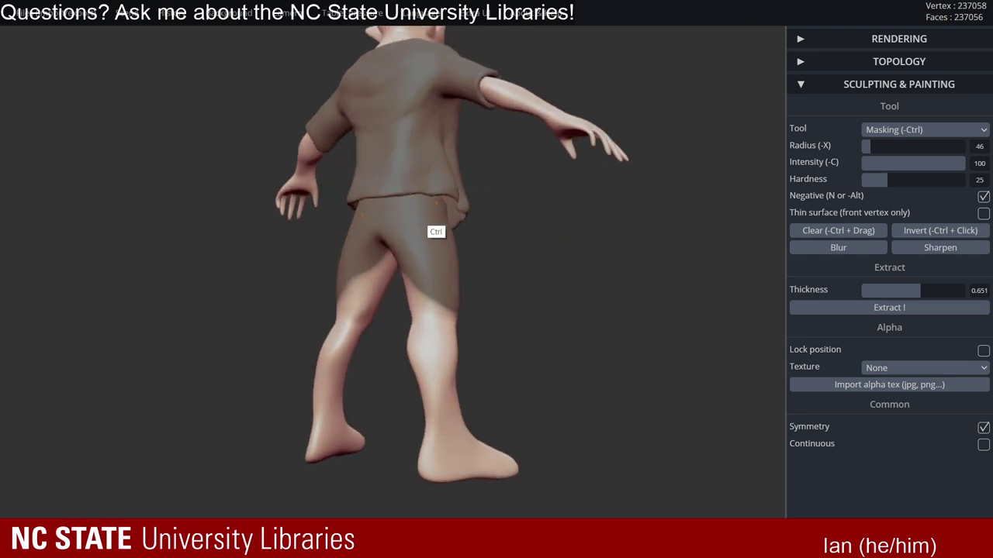
- Extend the body's mask over the backs, insides and fronts of the thighs down to just above the knees
{"action": "left_click", "coordinate": [452, 206], "text": "ctrl"}
{"action": "right_click_drag", "start_coordinate": [440, 233], "coordinate": [536, 166], "text": "alt"}
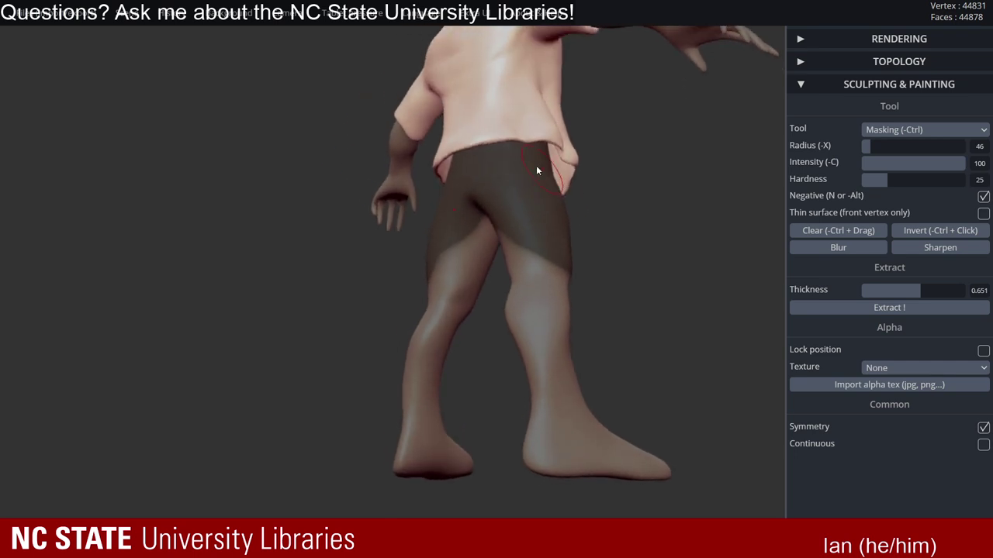
{"action": "left_click_drag", "start_coordinate": [469, 218], "coordinate": [473, 242], "text": "ctrl"}
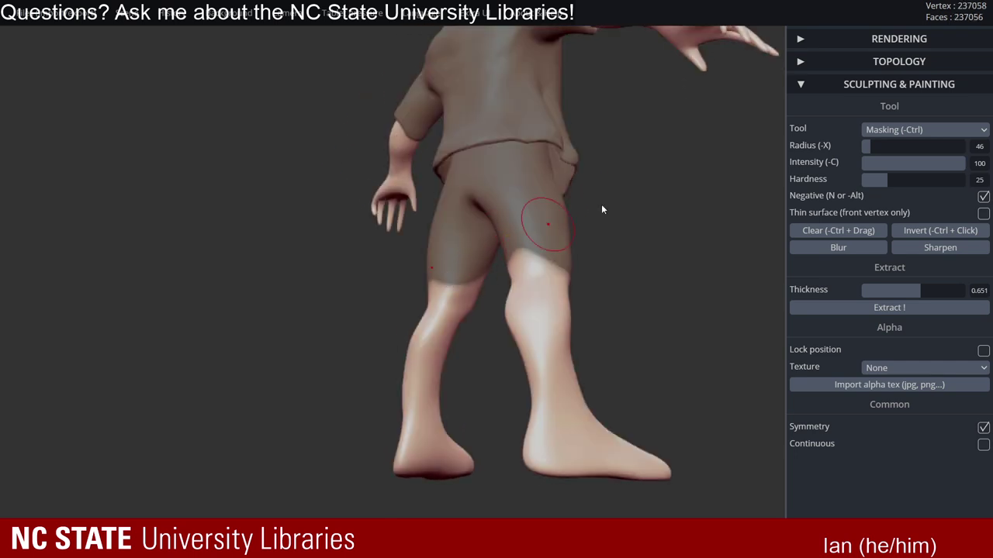
{"action": "right_click_drag", "start_coordinate": [601, 209], "coordinate": [515, 240]}
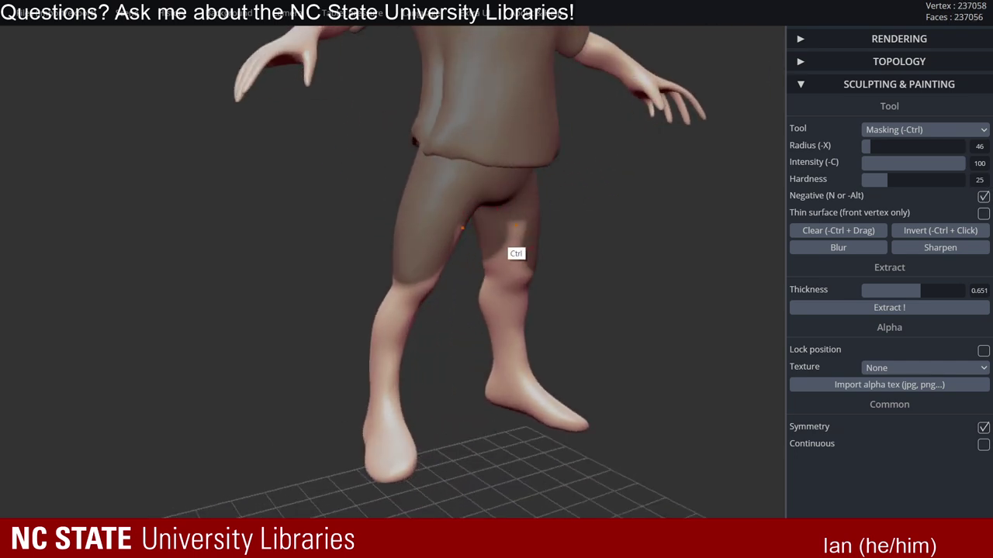
{"action": "left_click_drag", "start_coordinate": [515, 241], "coordinate": [511, 254], "text": "ctrl"}
{"action": "right_click_drag", "start_coordinate": [550, 234], "coordinate": [508, 239]}
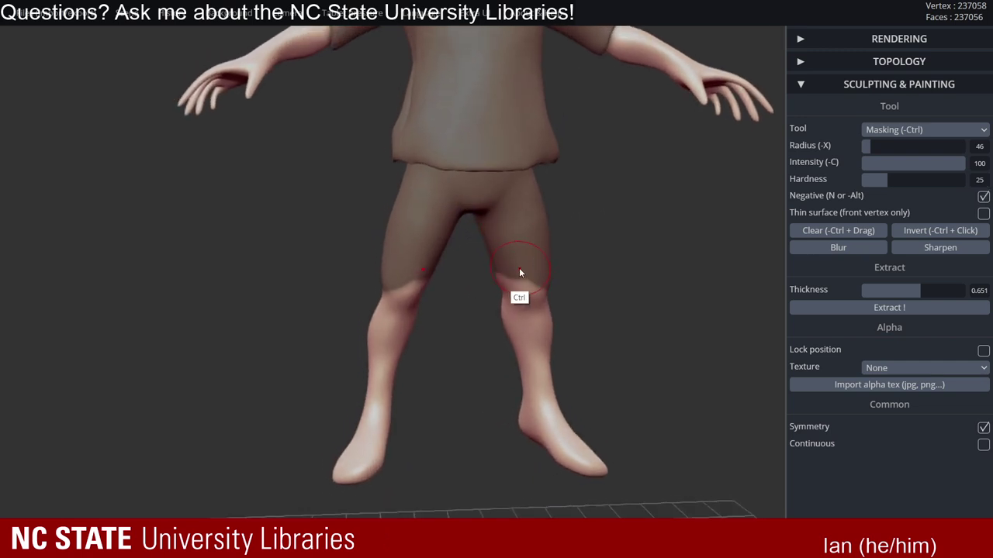
{"action": "right_click_drag", "start_coordinate": [588, 236], "coordinate": [389, 221]}
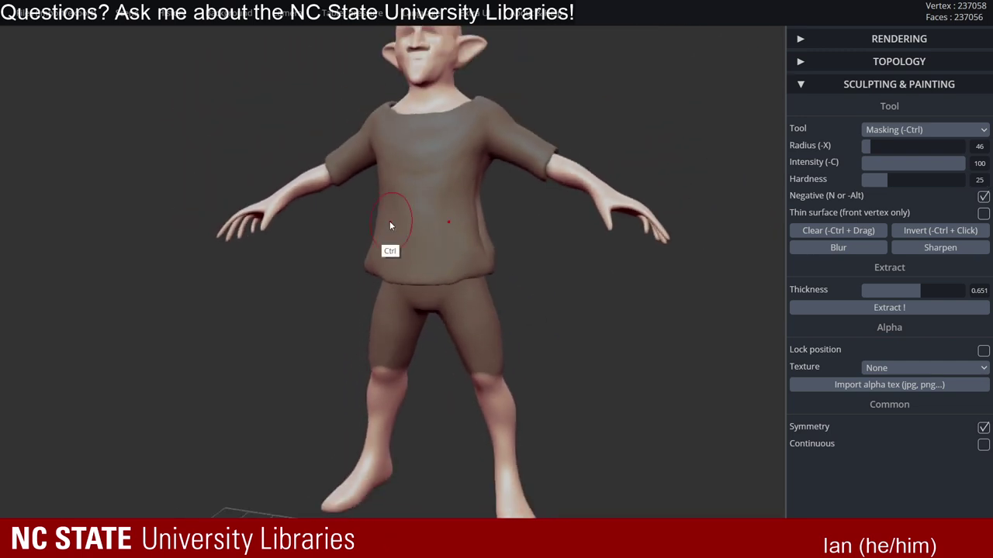
- Try extracting the masked hips and thighs as shorts with a thickness of 0.651
{"action": "right_click_drag", "start_coordinate": [453, 250], "coordinate": [729, 152]}
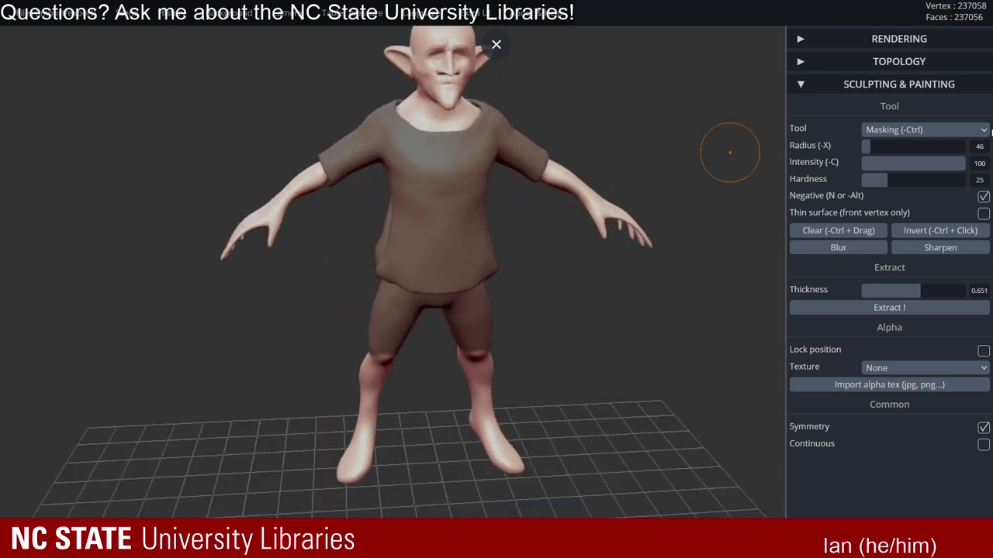
{"action": "left_click", "coordinate": [909, 309]}
{"action": "right_click_drag", "start_coordinate": [455, 273], "coordinate": [535, 260]}
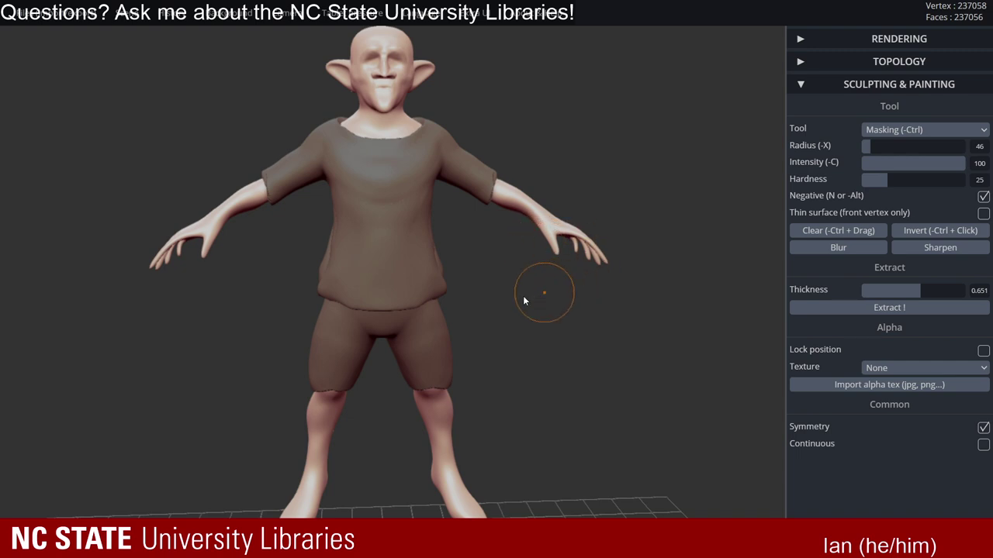
{"action": "right_click_drag", "start_coordinate": [523, 297], "coordinate": [510, 214]}
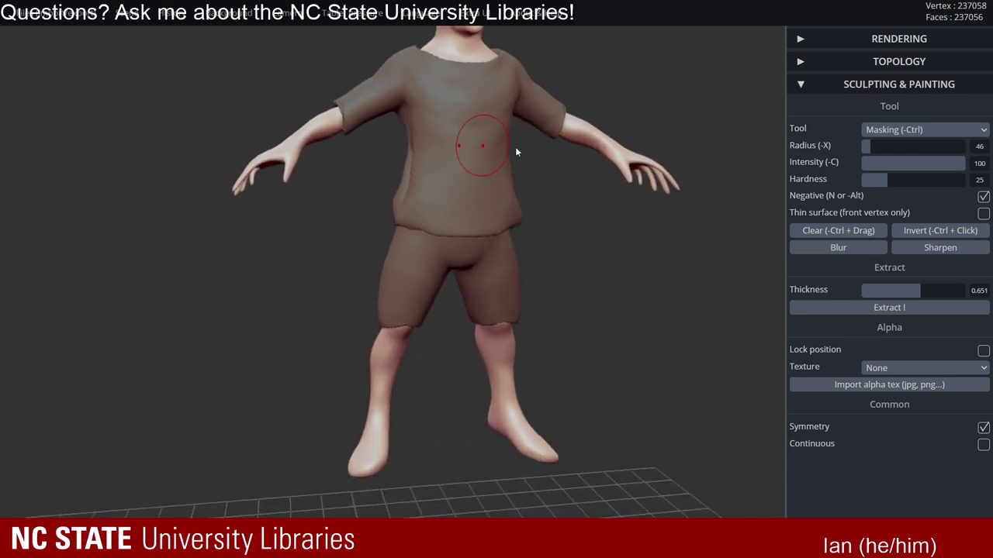
{"action": "mouse_move", "coordinate": [569, 199]}
{"action": "right_mouse_down"}
{"action": "mouse_move", "coordinate": [592, 193]}
{"action": "mouse_move", "coordinate": [519, 180]}
{"action": "mouse_move", "coordinate": [623, 156]}
{"action": "mouse_move", "coordinate": [469, 172]}
{"action": "mouse_move", "coordinate": [620, 122]}
{"action": "mouse_move", "coordinate": [475, 231]}
{"action": "right_mouse_up"}
{"action": "left_click", "coordinate": [468, 130], "text": "shift"}
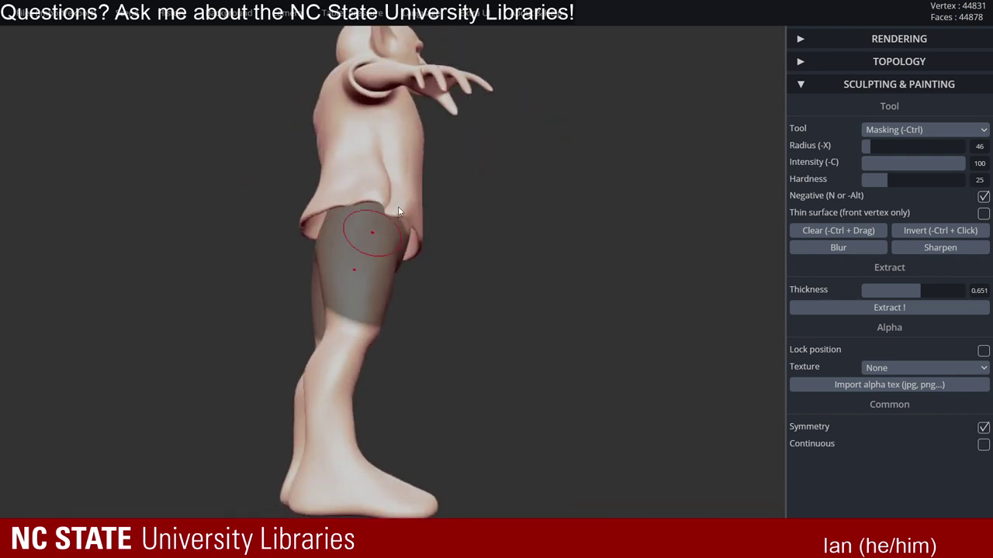
- Check the thigh mask from the front and sides and try the 0.651 shorts extraction once more
{"action": "right_click_drag", "start_coordinate": [398, 206], "coordinate": [395, 165]}
{"action": "right_click_drag", "start_coordinate": [527, 184], "coordinate": [426, 184]}
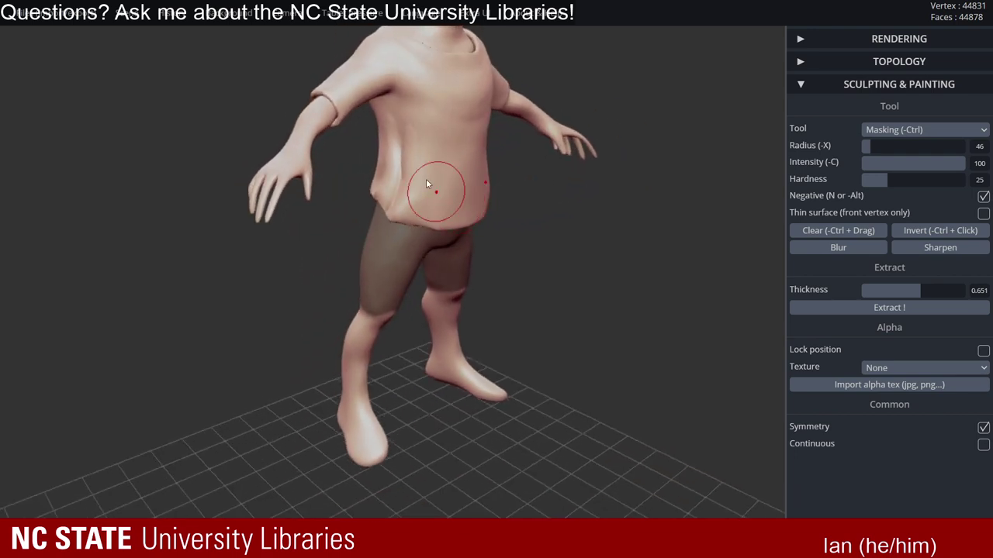
{"action": "right_click_drag", "start_coordinate": [460, 134], "coordinate": [532, 184]}
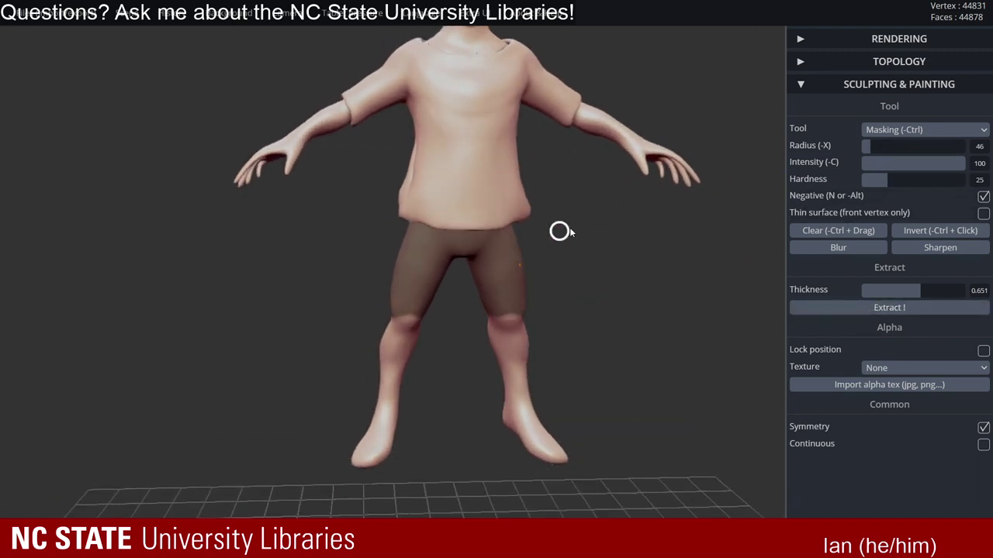
{"action": "right_click_drag", "start_coordinate": [561, 230], "coordinate": [784, 285]}
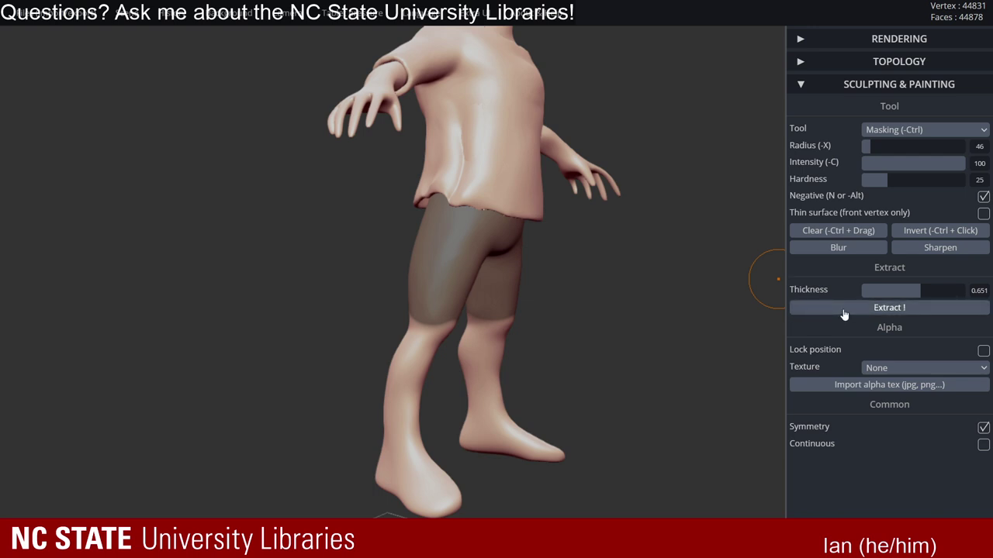
{"action": "right_click_drag", "start_coordinate": [502, 257], "coordinate": [608, 271]}
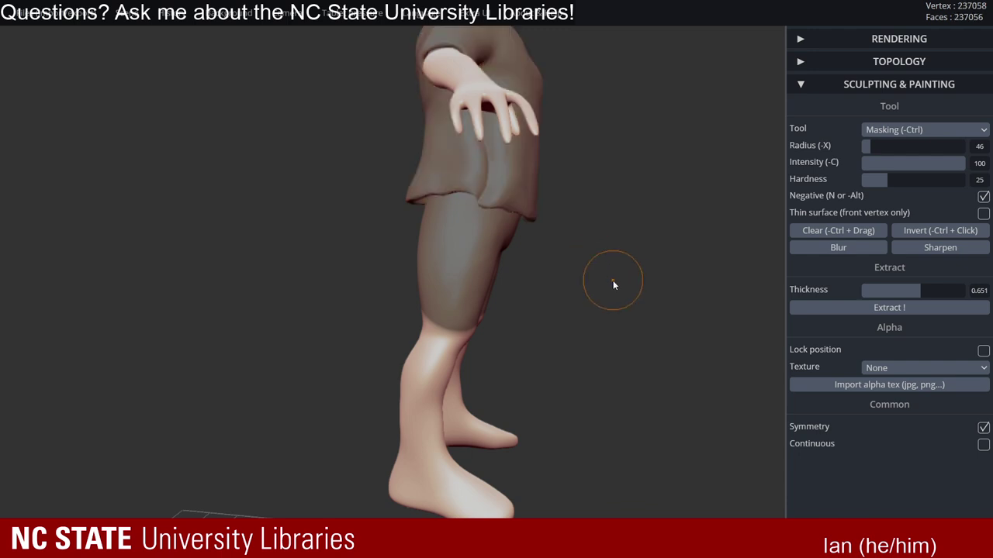
{"action": "left_click", "coordinate": [875, 310]}
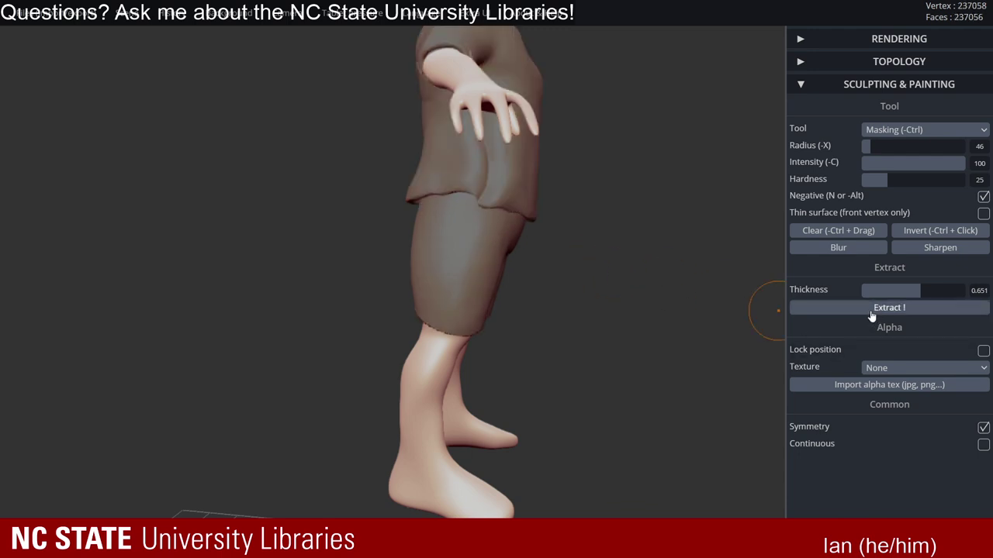
{"action": "right_click_drag", "start_coordinate": [625, 149], "coordinate": [527, 132]}
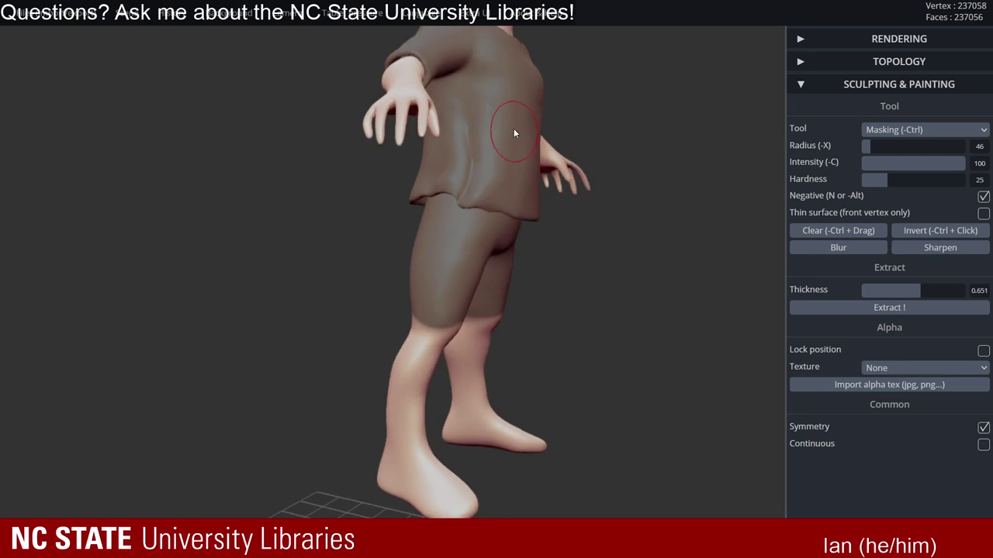
{"action": "left_click", "coordinate": [515, 120], "text": "shift"}
{"action": "left_click_drag", "start_coordinate": [608, 212], "coordinate": [714, 242]}
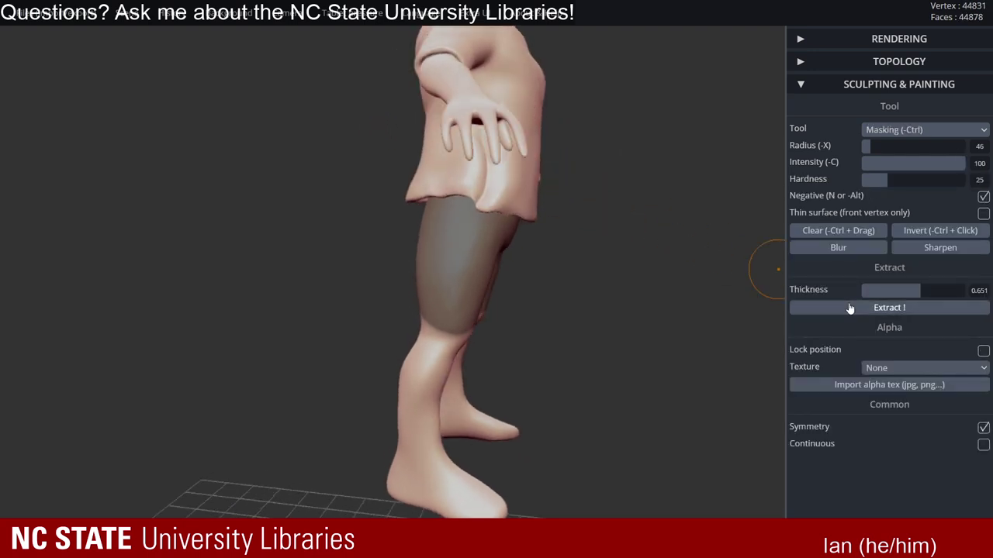
{"action": "right_click_drag", "start_coordinate": [671, 267], "coordinate": [575, 256]}
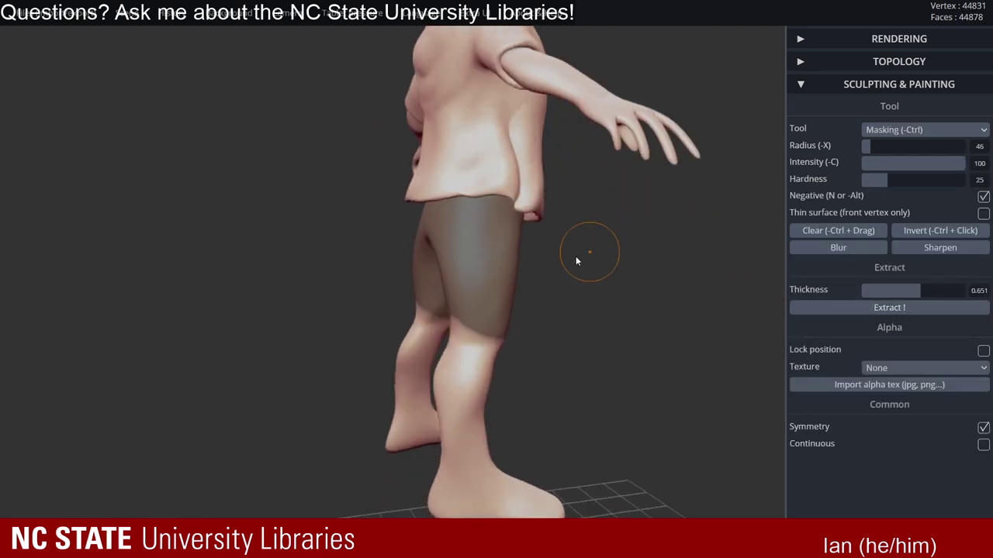
- Select the masked body again and extract the shorts with a thickness of 0.651
{"action": "left_click", "coordinate": [490, 283]}
{"action": "left_click", "coordinate": [889, 307]}
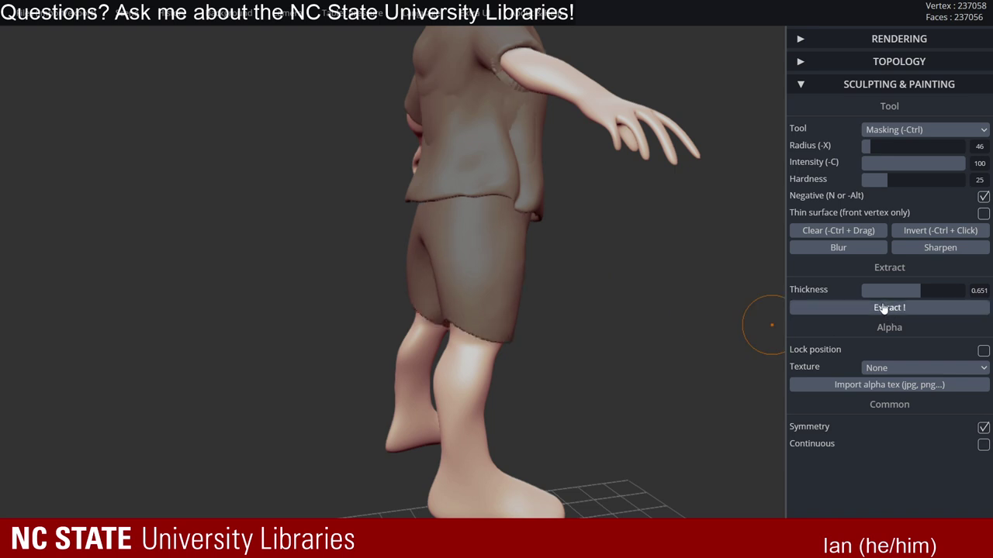
{"action": "right_click_drag", "start_coordinate": [614, 216], "coordinate": [441, 213]}
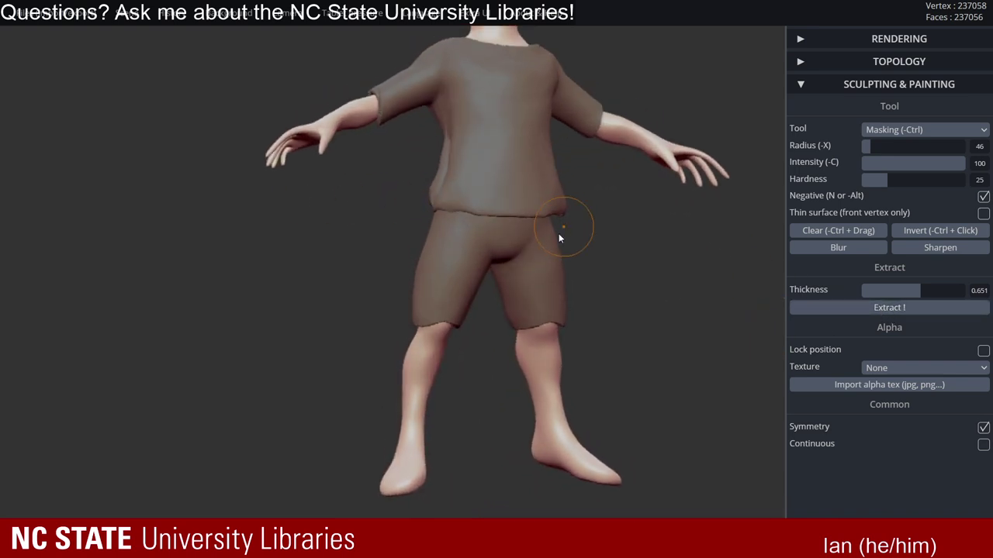
{"action": "right_click_drag", "start_coordinate": [558, 234], "coordinate": [545, 277]}
{"action": "right_click_drag", "start_coordinate": [631, 274], "coordinate": [702, 355]}
- Select the newly extracted mesh and look it over at the neckline, sleeves and legs, undoing the stray stroke
{"action": "key", "text": "alt"}
{"action": "key", "text": "n"}
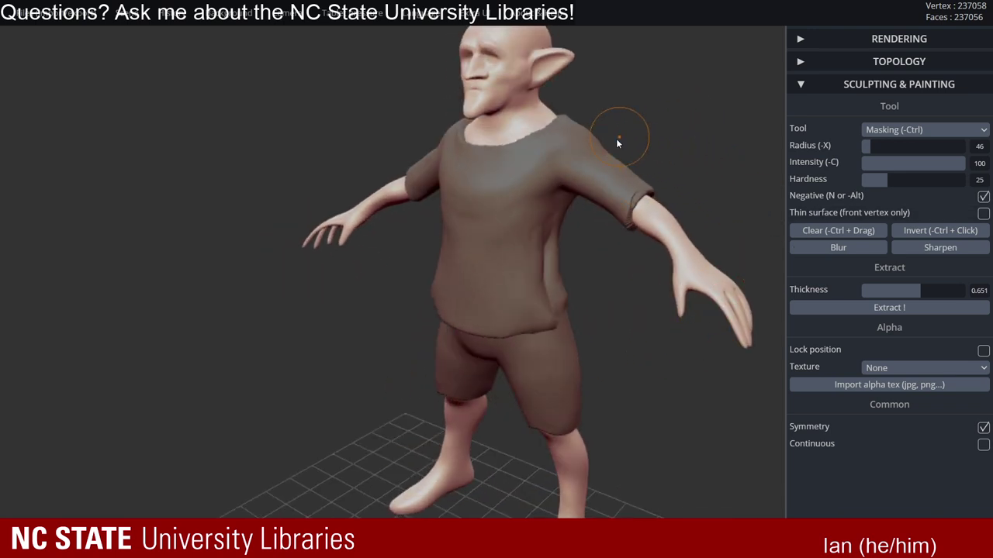
{"action": "left_click", "coordinate": [582, 163]}
{"action": "middle_click_drag", "start_coordinate": [562, 102], "coordinate": [610, 148]}
{"action": "left_click", "coordinate": [511, 149]}
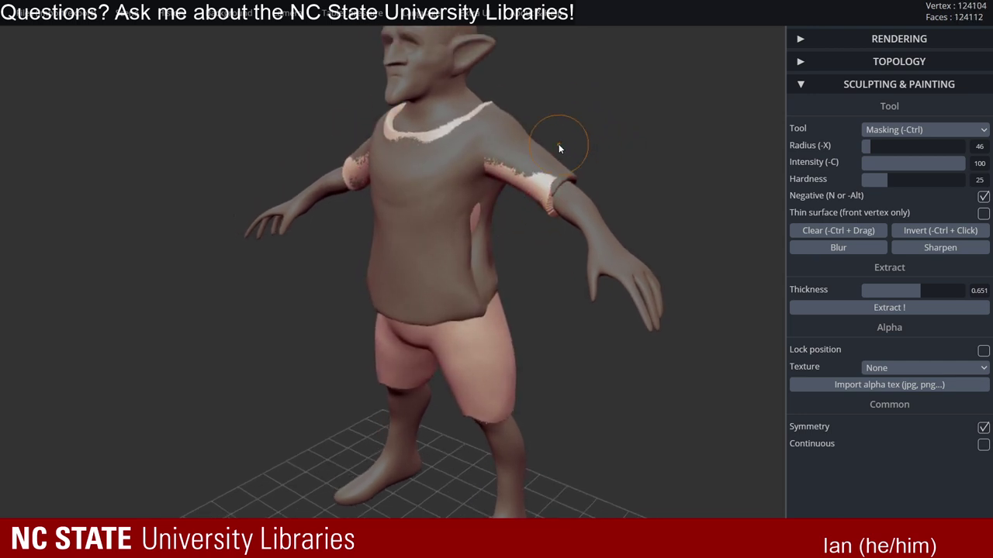
{"action": "right_click_drag", "start_coordinate": [558, 145], "coordinate": [570, 147]}
{"action": "right_click_drag", "start_coordinate": [451, 148], "coordinate": [460, 191]}
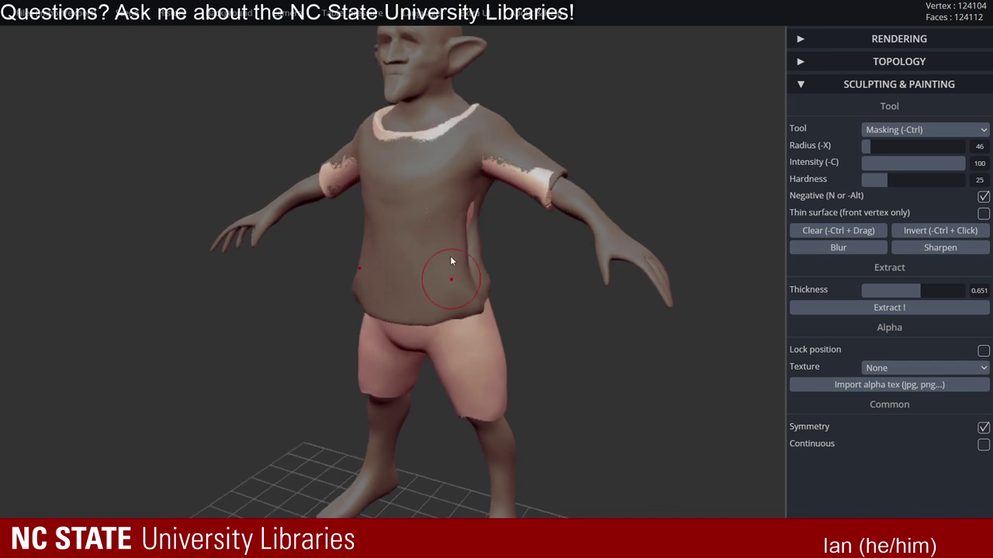
{"action": "scroll", "coordinate": [510, 239], "scroll_direction": "up", "scroll_amount": 3}
{"action": "middle_click_drag", "start_coordinate": [532, 259], "coordinate": [531, 231]}
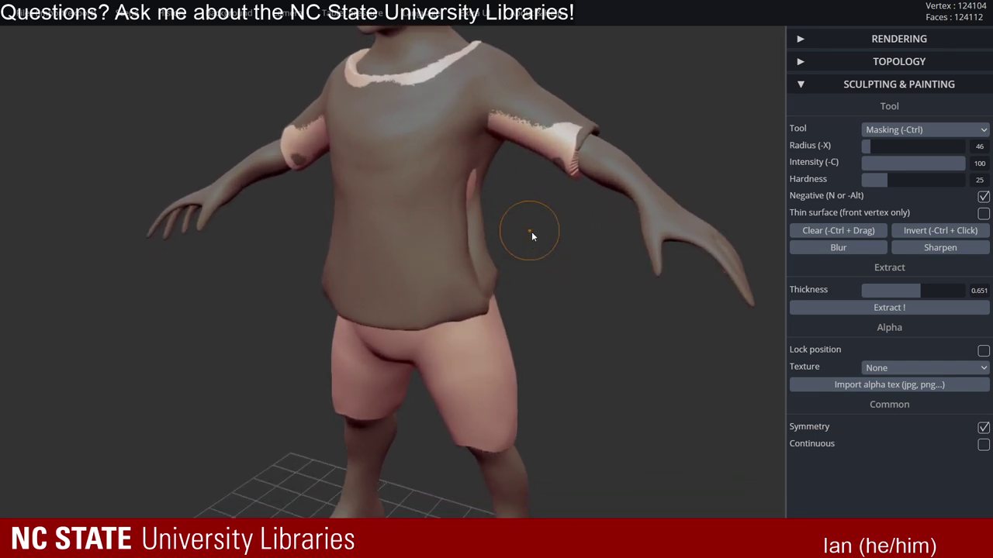
{"action": "left_click_drag", "start_coordinate": [546, 205], "coordinate": [552, 161]}
{"action": "key", "text": "ctrl+z"}
{"action": "scroll", "coordinate": [504, 365], "scroll_direction": "down", "scroll_amount": 2}
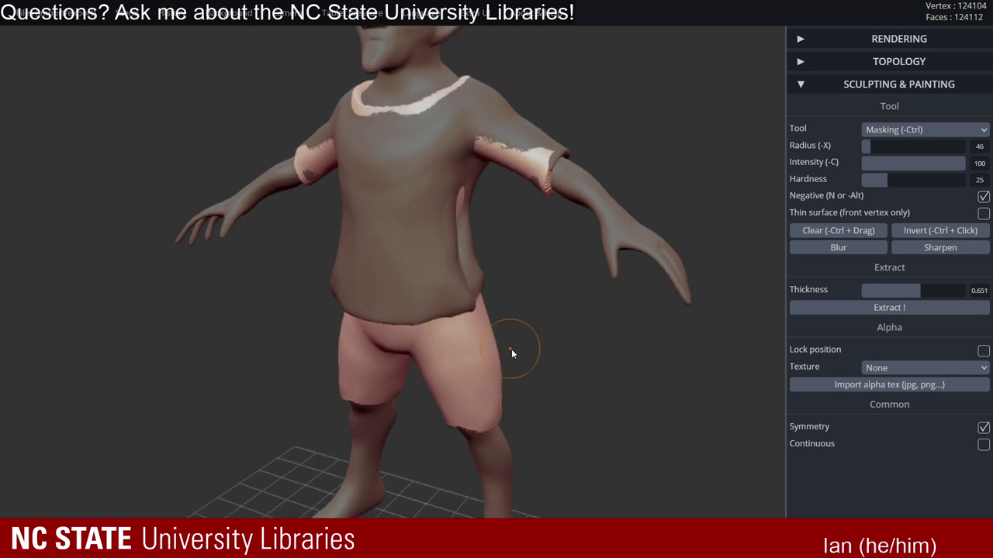
- Paint a mask over the outer thigh of the extracted shorts
{"action": "middle_click_drag", "start_coordinate": [512, 349], "coordinate": [523, 224]}
{"action": "mouse_move", "coordinate": [503, 256]}
{"action": "left_mouse_down"}
{"action": "mouse_move", "coordinate": [469, 259]}
{"action": "mouse_move", "coordinate": [469, 298]}
{"action": "mouse_move", "coordinate": [488, 322]}
{"action": "mouse_move", "coordinate": [446, 225]}
{"action": "mouse_move", "coordinate": [457, 311]}
{"action": "left_mouse_up"}
{"action": "left_click_drag", "start_coordinate": [609, 270], "coordinate": [242, 182]}
{"action": "mouse_move", "coordinate": [442, 230]}
{"action": "left_mouse_down"}
{"action": "mouse_move", "coordinate": [471, 307]}
{"action": "mouse_move", "coordinate": [446, 341]}
{"action": "mouse_move", "coordinate": [479, 267]}
{"action": "left_mouse_up"}
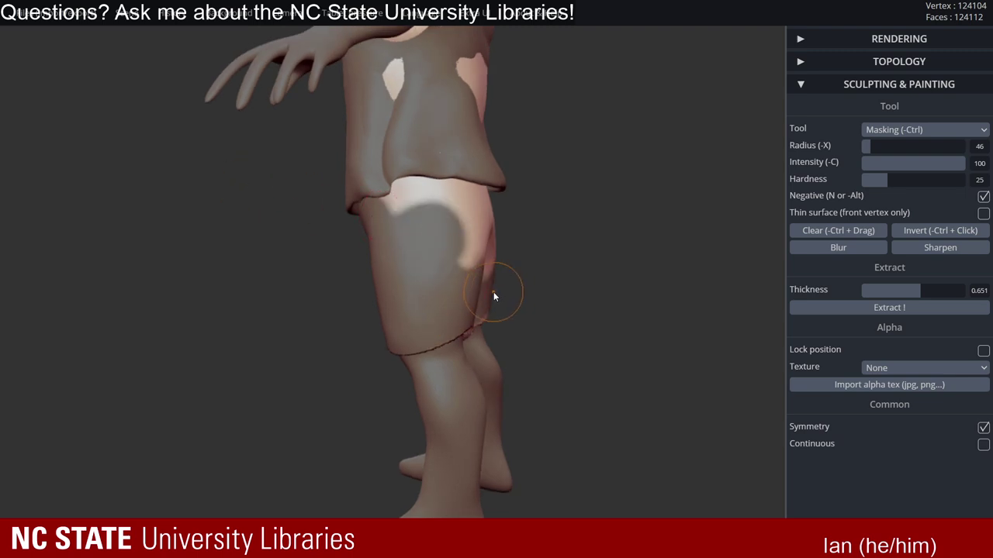
- Paint a mask across the seat of the extracted shorts, and undo the shorts extraction to return to the body
{"action": "key", "text": "x"}
{"action": "middle_click_drag", "start_coordinate": [609, 286], "coordinate": [627, 346]}
{"action": "left_click_drag", "start_coordinate": [622, 313], "coordinate": [539, 305]}
{"action": "mouse_move", "coordinate": [497, 330]}
{"action": "left_mouse_down"}
{"action": "mouse_move", "coordinate": [504, 314]}
{"action": "mouse_move", "coordinate": [416, 288]}
{"action": "mouse_move", "coordinate": [407, 256]}
{"action": "mouse_move", "coordinate": [461, 246]}
{"action": "mouse_move", "coordinate": [508, 262]}
{"action": "mouse_move", "coordinate": [503, 328]}
{"action": "left_mouse_up"}
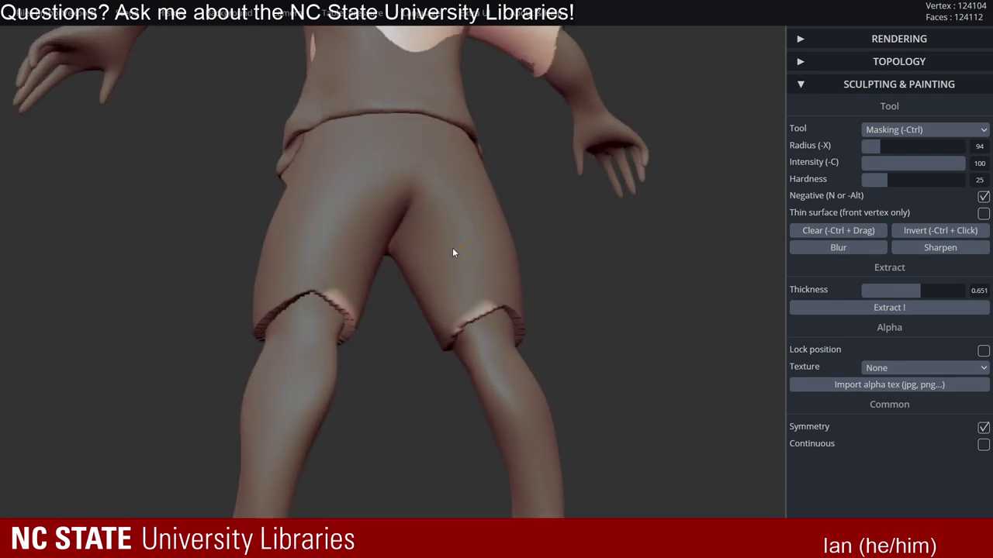
{"action": "left_click_drag", "start_coordinate": [452, 247], "coordinate": [464, 328]}
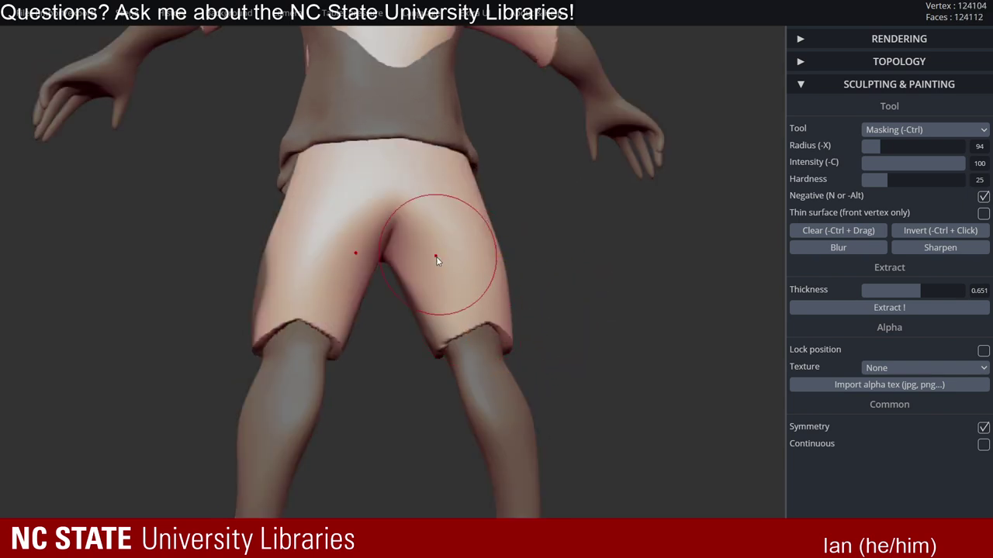
{"action": "right_click_drag", "start_coordinate": [437, 256], "coordinate": [454, 212]}
{"action": "left_click_drag", "start_coordinate": [458, 228], "coordinate": [418, 205]}
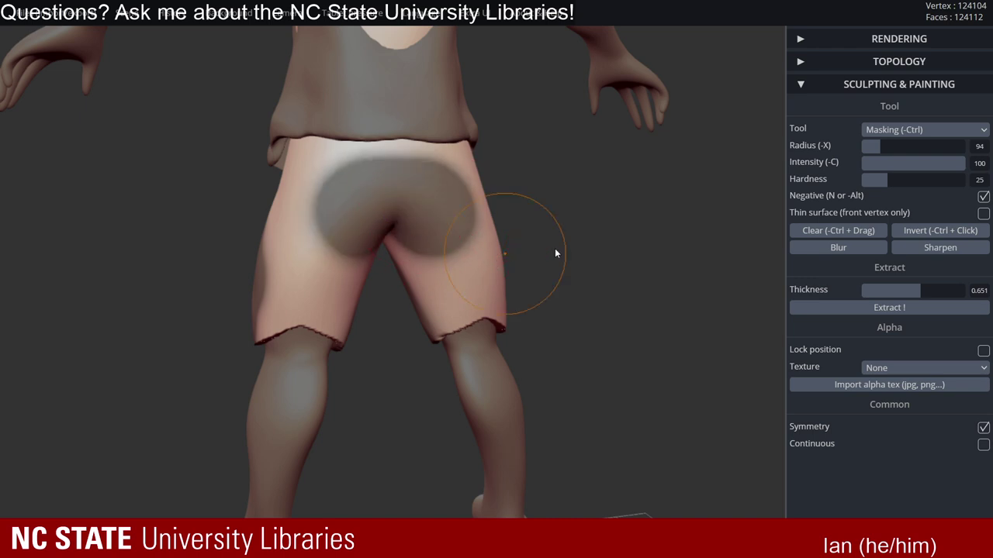
{"action": "scroll", "coordinate": [572, 241], "scroll_direction": "down", "scroll_amount": 4}
{"action": "scroll", "coordinate": [583, 239], "scroll_direction": "down", "scroll_amount": 2}
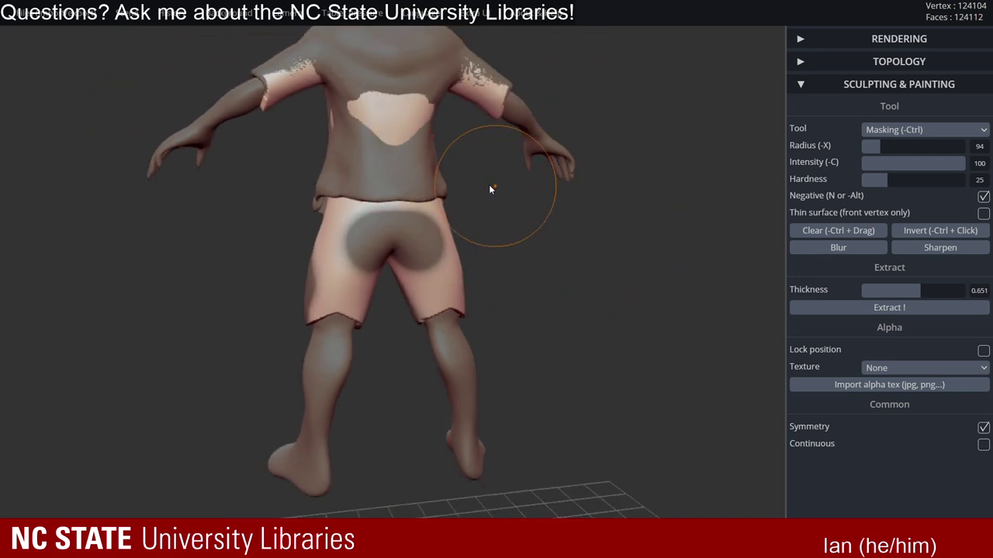
{"action": "left_click_drag", "start_coordinate": [414, 117], "coordinate": [504, 200]}
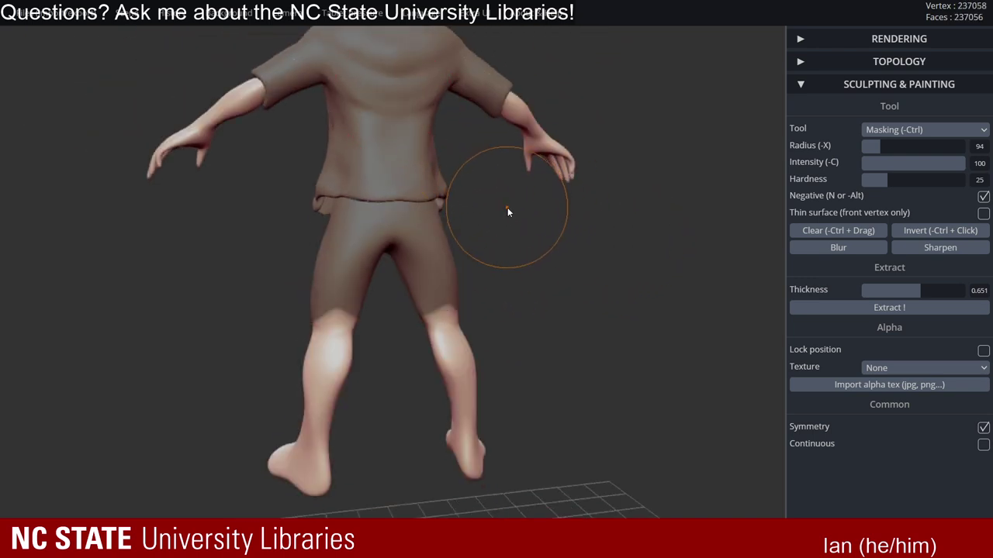
{"action": "left_click_drag", "start_coordinate": [508, 207], "coordinate": [609, 166]}
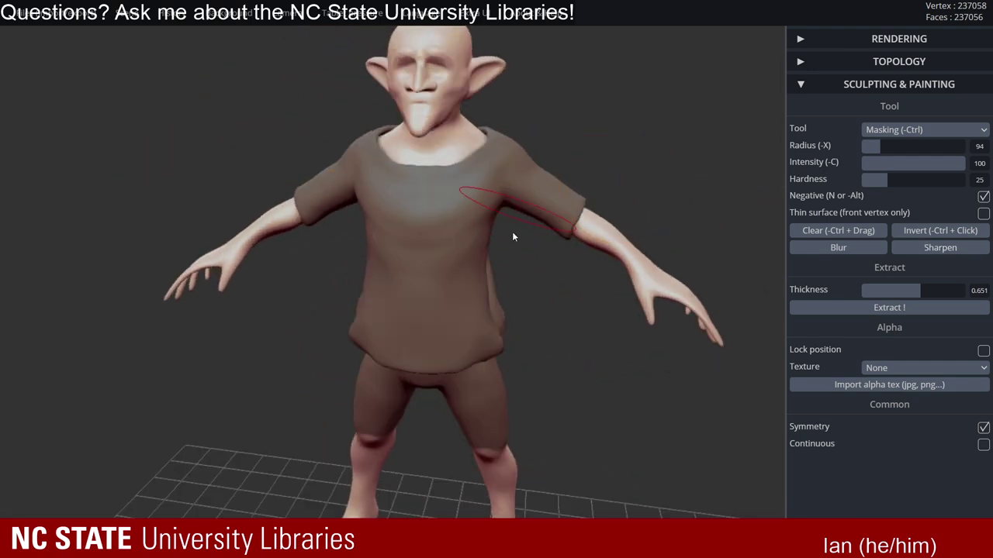
{"action": "scroll", "coordinate": [543, 183], "scroll_direction": "up", "scroll_amount": 3}
{"action": "left_click", "coordinate": [539, 182], "text": "ctrl"}
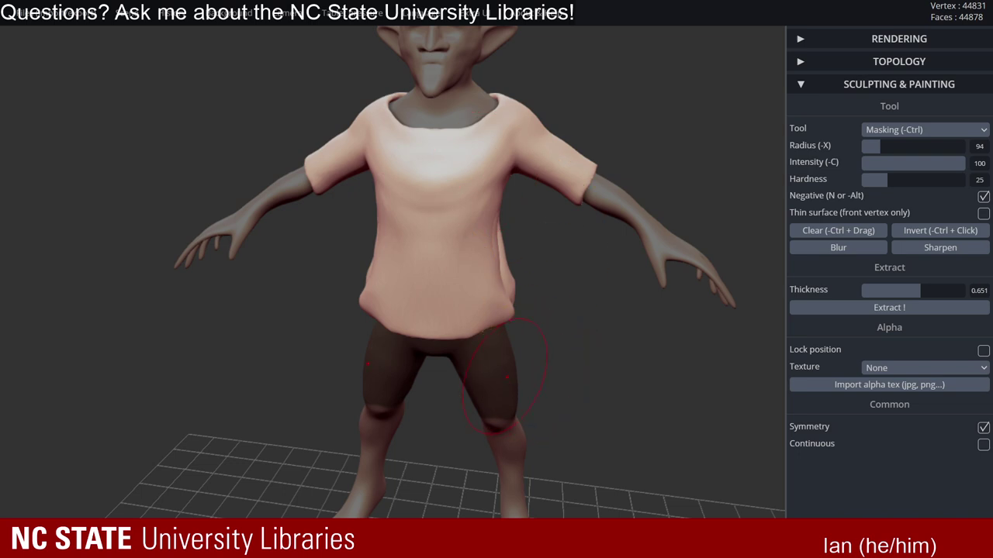
{"action": "left_click", "coordinate": [507, 380], "text": "ctrl"}
{"action": "left_click", "coordinate": [505, 142], "text": "alt"}
{"action": "key", "text": "n"}
{"action": "middle_click_drag", "start_coordinate": [528, 338], "coordinate": [534, 236]}
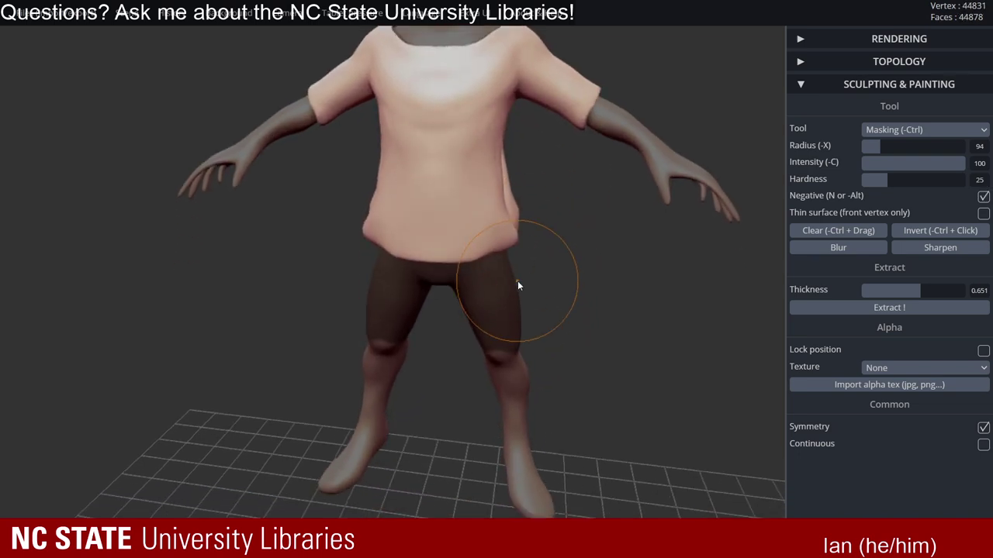
{"action": "key", "text": "ctrl+z"}
{"action": "key", "text": "ctrl+z"}
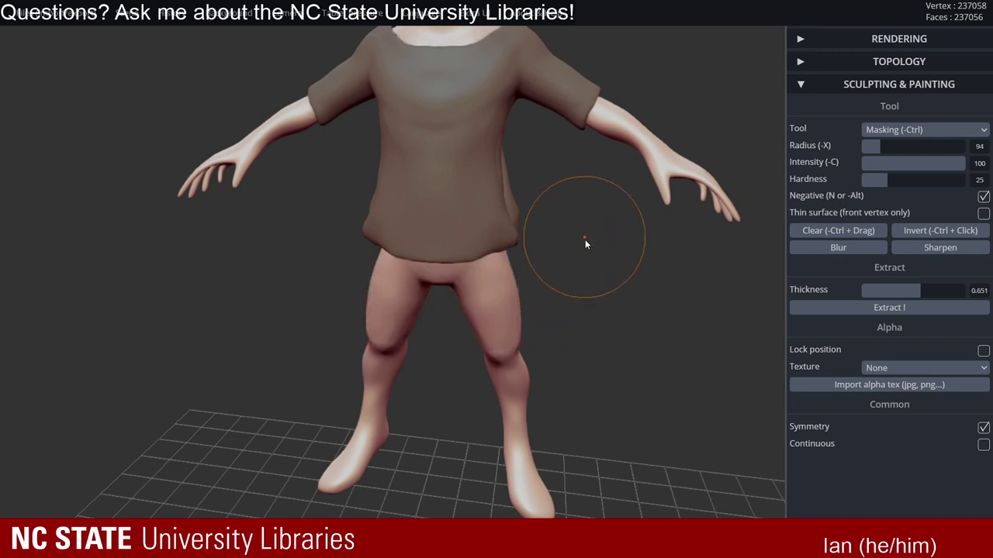
- Mask the body's thighs, crotch and hips from the front, sides and back to define the shorts area
{"action": "middle_click_drag", "start_coordinate": [564, 267], "coordinate": [564, 209]}
{"action": "mouse_move", "coordinate": [494, 256]}
{"action": "left_mouse_down"}
{"action": "mouse_move", "coordinate": [468, 276]}
{"action": "mouse_move", "coordinate": [497, 241]}
{"action": "mouse_move", "coordinate": [515, 246]}
{"action": "left_mouse_up"}
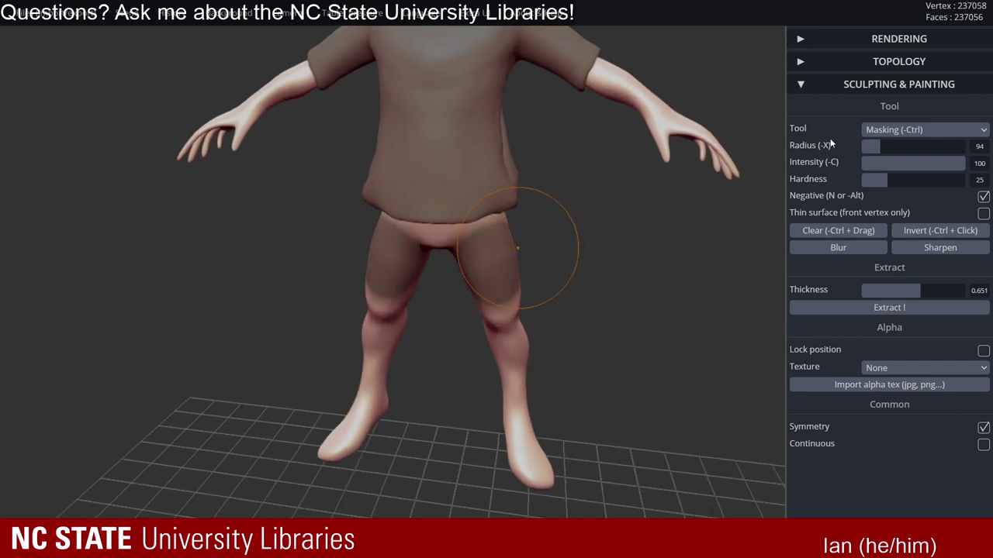
{"action": "left_click_drag", "start_coordinate": [584, 266], "coordinate": [620, 233]}
{"action": "left_click_drag", "start_coordinate": [496, 236], "coordinate": [436, 245], "text": "ctrl"}
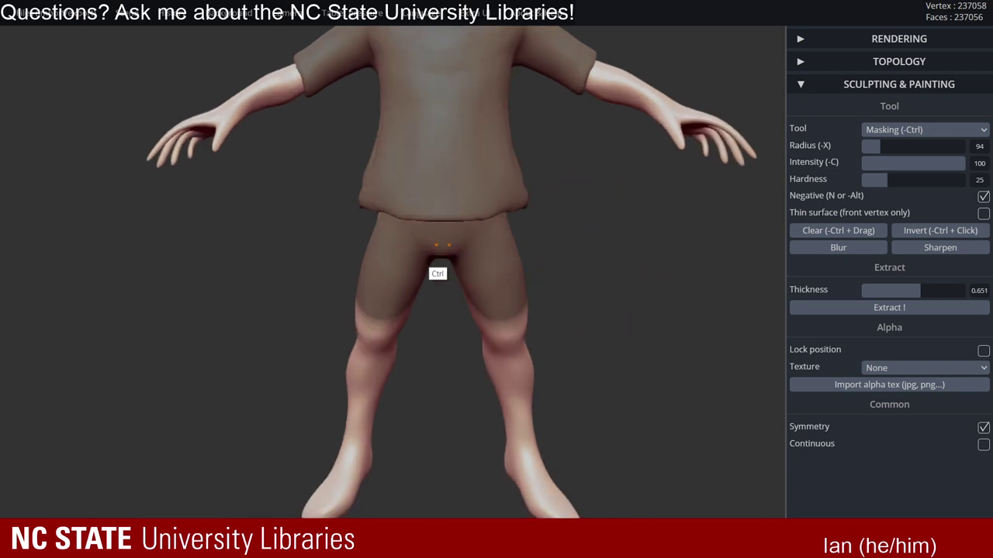
{"action": "right_click_drag", "start_coordinate": [482, 246], "coordinate": [572, 263]}
{"action": "right_click_drag", "start_coordinate": [380, 248], "coordinate": [411, 254]}
{"action": "mouse_move", "coordinate": [363, 249]}
{"action": "left_mouse_down", "text": "ctrl"}
{"action": "mouse_move", "coordinate": [336, 243]}
{"action": "mouse_move", "coordinate": [323, 211]}
{"action": "mouse_move", "coordinate": [377, 194]}
{"action": "mouse_move", "coordinate": [386, 202]}
{"action": "left_mouse_up", "text": "ctrl"}
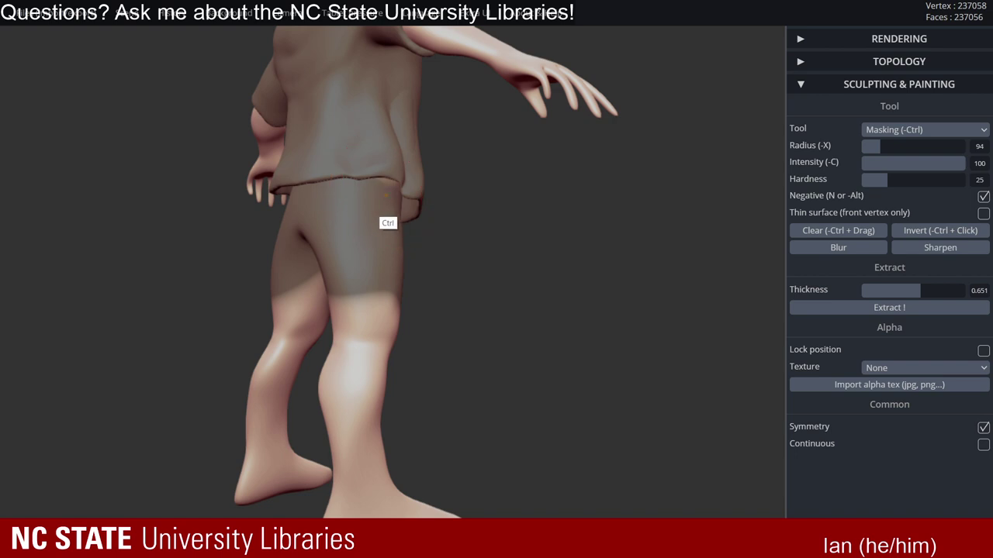
{"action": "right_click_drag", "start_coordinate": [355, 283], "coordinate": [380, 276]}
{"action": "left_click_drag", "start_coordinate": [386, 281], "coordinate": [384, 286], "text": "ctrl"}
{"action": "mouse_move", "coordinate": [476, 269]}
{"action": "right_mouse_down"}
{"action": "mouse_move", "coordinate": [488, 271]}
{"action": "mouse_move", "coordinate": [448, 181]}
{"action": "mouse_move", "coordinate": [463, 137]}
{"action": "mouse_move", "coordinate": [370, 148]}
{"action": "mouse_move", "coordinate": [389, 169]}
{"action": "mouse_move", "coordinate": [390, 195]}
{"action": "mouse_move", "coordinate": [473, 178]}
{"action": "mouse_move", "coordinate": [457, 168]}
{"action": "mouse_move", "coordinate": [453, 246]}
{"action": "mouse_move", "coordinate": [414, 274]}
{"action": "right_mouse_up"}
{"action": "middle_click_drag", "start_coordinate": [414, 274], "coordinate": [451, 280]}
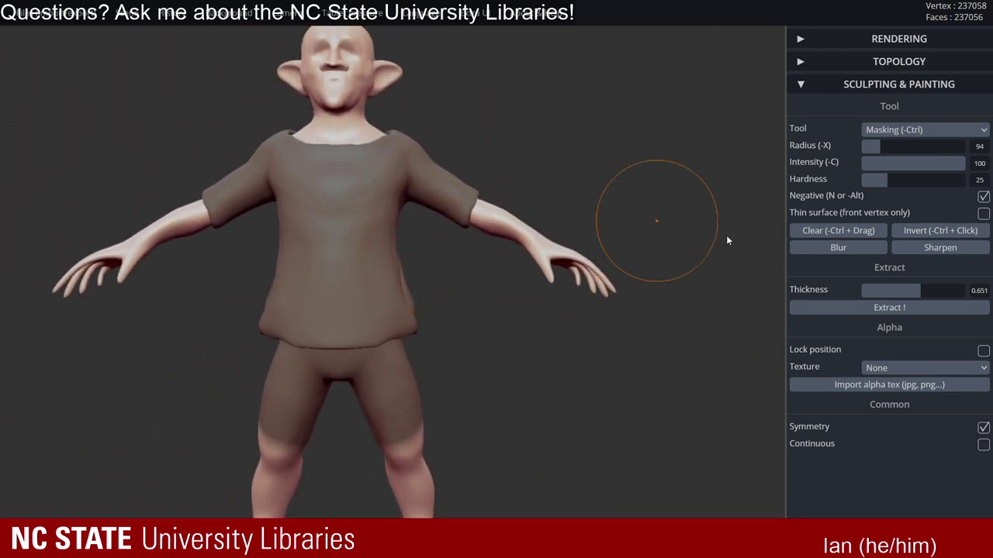
- Extract the shorts from the masked thighs with a thickness of 0.651 and check them from the front and side
{"action": "left_click", "coordinate": [880, 314]}
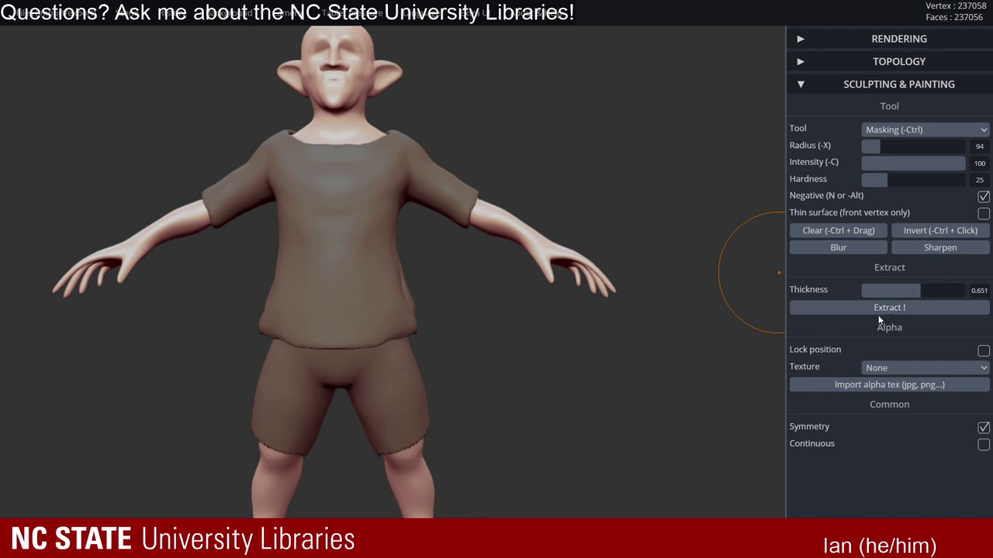
{"action": "right_click_drag", "start_coordinate": [474, 302], "coordinate": [560, 229], "text": "alt"}
{"action": "right_click_drag", "start_coordinate": [488, 239], "coordinate": [520, 178], "text": "ctrl"}
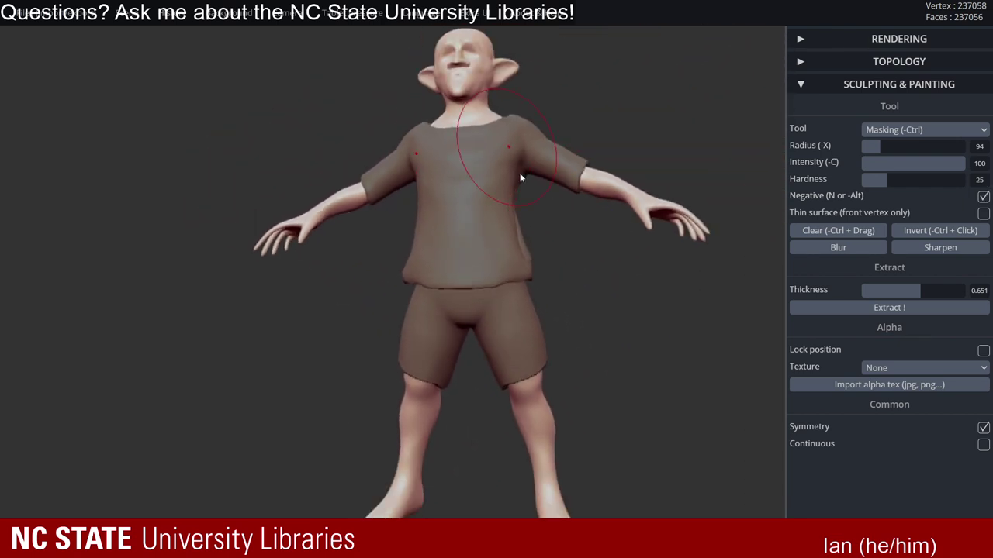
{"action": "mouse_move", "coordinate": [618, 256]}
{"action": "right_mouse_down", "text": "alt"}
{"action": "mouse_move", "coordinate": [602, 255]}
{"action": "mouse_move", "coordinate": [613, 235]}
{"action": "mouse_move", "coordinate": [630, 289]}
{"action": "mouse_move", "coordinate": [557, 233]}
{"action": "mouse_move", "coordinate": [609, 240]}
{"action": "right_mouse_up", "text": "alt"}
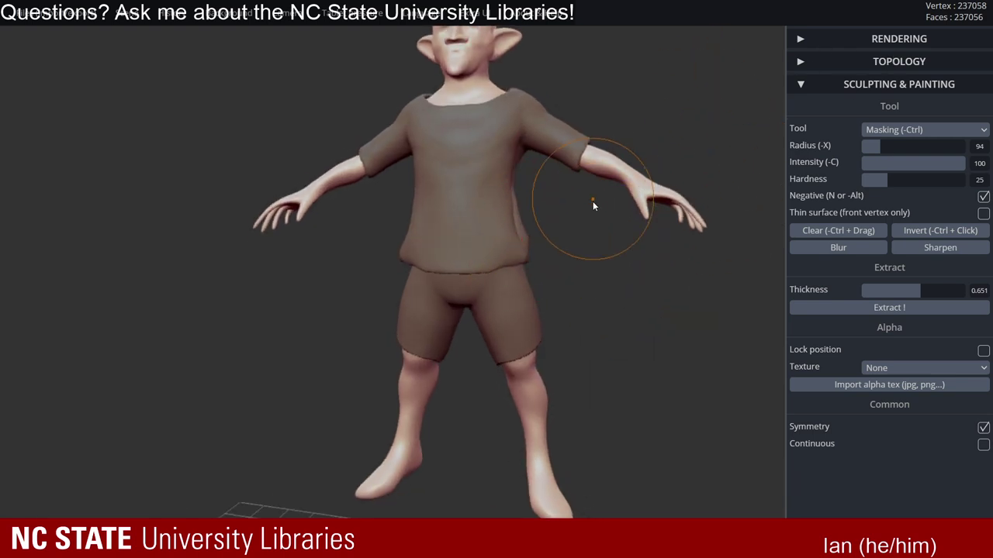
{"action": "right_click_drag", "start_coordinate": [587, 361], "coordinate": [608, 369]}
{"action": "left_click_drag", "start_coordinate": [608, 365], "coordinate": [569, 367]}
{"action": "middle_click_drag", "start_coordinate": [611, 354], "coordinate": [609, 293]}
{"action": "right_click_drag", "start_coordinate": [609, 297], "coordinate": [497, 292]}
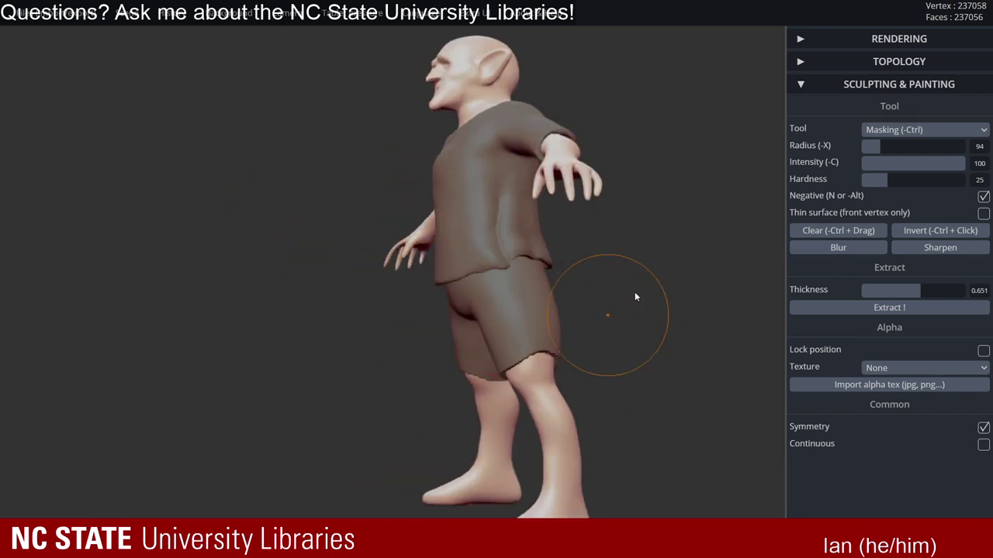
- Try a manifold-triangle voxel remesh of the body at resolution 120 and undo it
{"action": "left_click", "coordinate": [895, 65]}
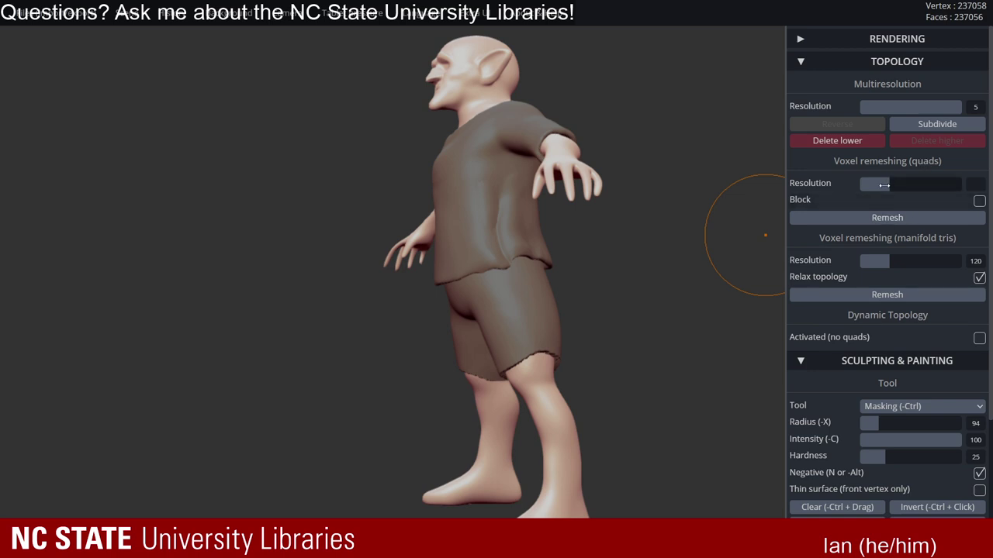
{"action": "right_click_drag", "start_coordinate": [672, 271], "coordinate": [801, 304]}
{"action": "right_click_drag", "start_coordinate": [608, 284], "coordinate": [638, 343]}
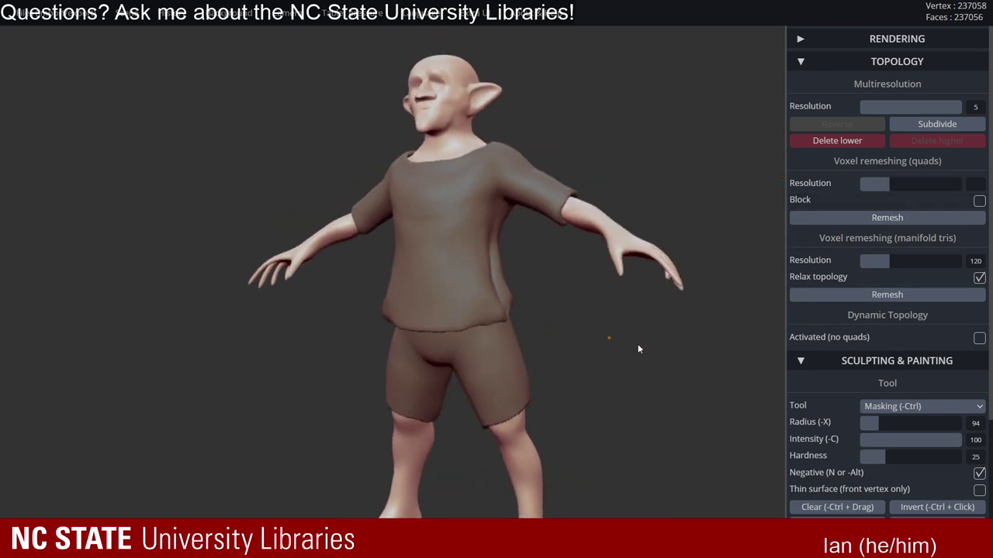
{"action": "left_click_drag", "start_coordinate": [638, 344], "coordinate": [670, 351]}
{"action": "middle_click_drag", "start_coordinate": [655, 366], "coordinate": [654, 301]}
{"action": "left_click_drag", "start_coordinate": [651, 300], "coordinate": [501, 319]}
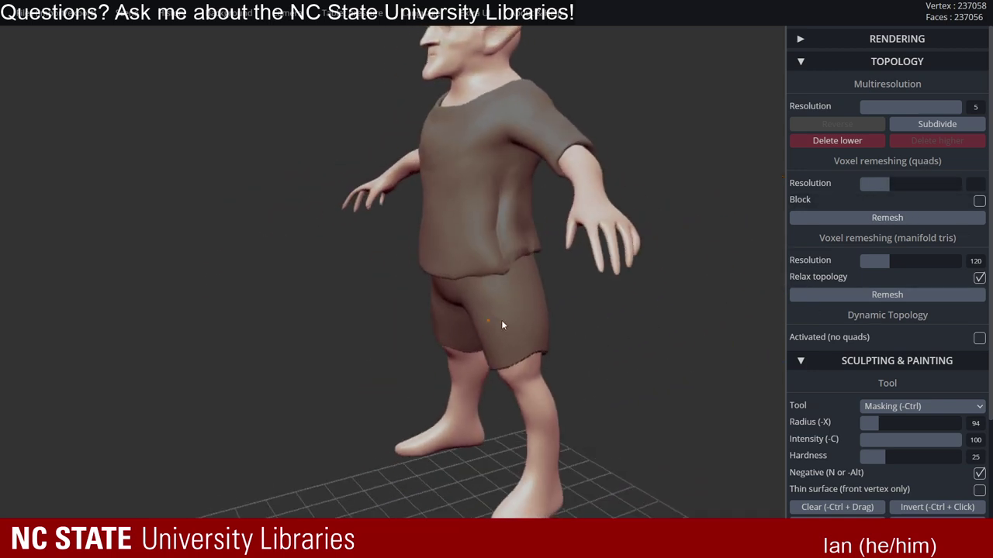
{"action": "right_click_drag", "start_coordinate": [502, 325], "coordinate": [612, 225]}
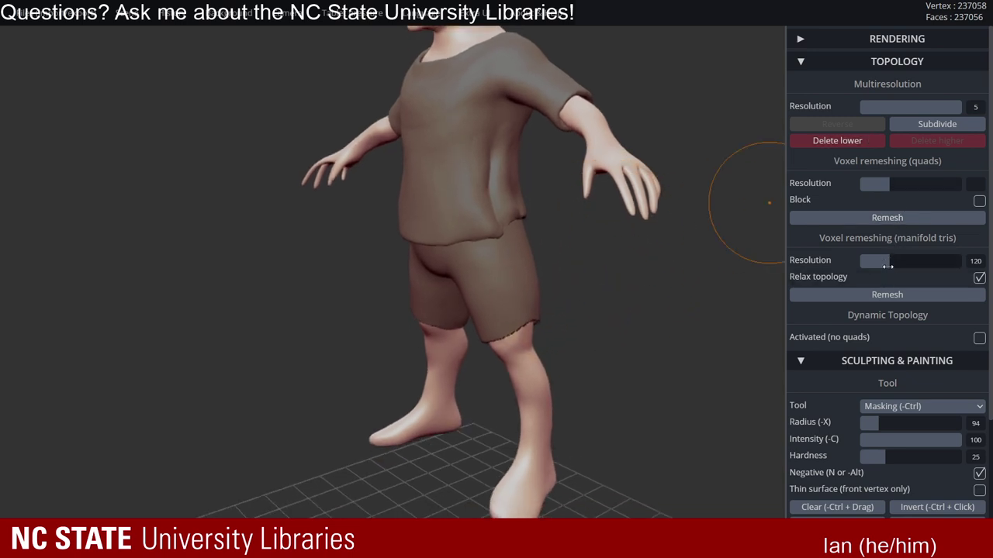
{"action": "left_click", "coordinate": [888, 296]}
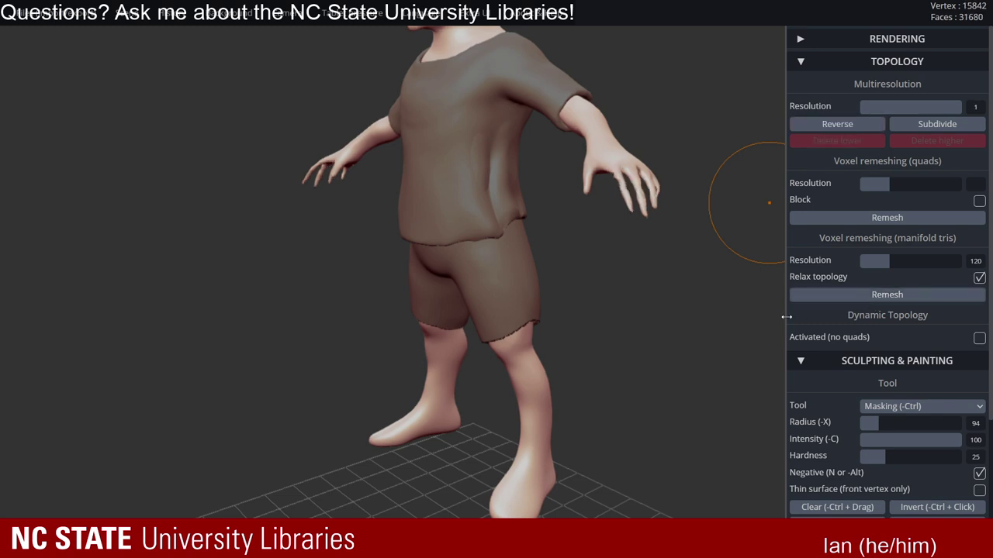
{"action": "key", "text": "ctrl+z"}
- Select only the shorts and voxel remesh them twice into manifold triangles at resolution 120 with relaxed topology
{"action": "left_click_drag", "start_coordinate": [714, 304], "coordinate": [577, 289]}
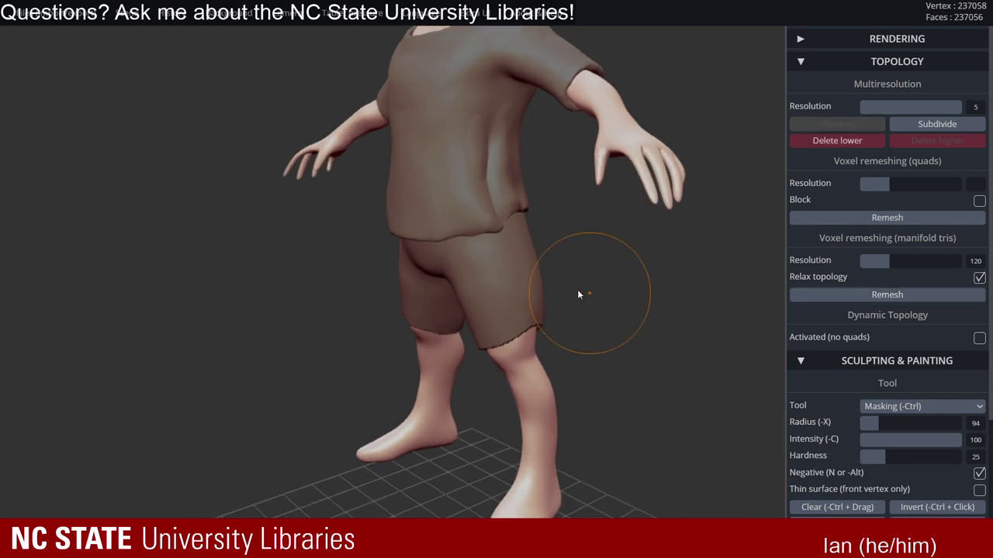
{"action": "left_click", "coordinate": [539, 287], "text": "ctrl"}
{"action": "left_click", "coordinate": [884, 299]}
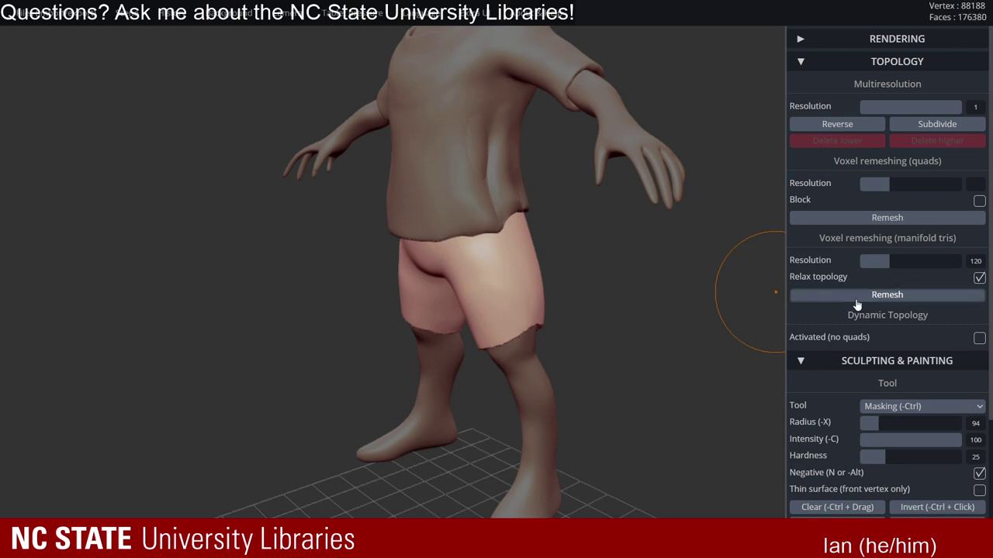
{"action": "left_click", "coordinate": [857, 301]}
{"action": "scroll", "coordinate": [667, 295], "scroll_direction": "up", "scroll_amount": 2}
{"action": "middle_click_drag", "start_coordinate": [642, 317], "coordinate": [639, 281]}
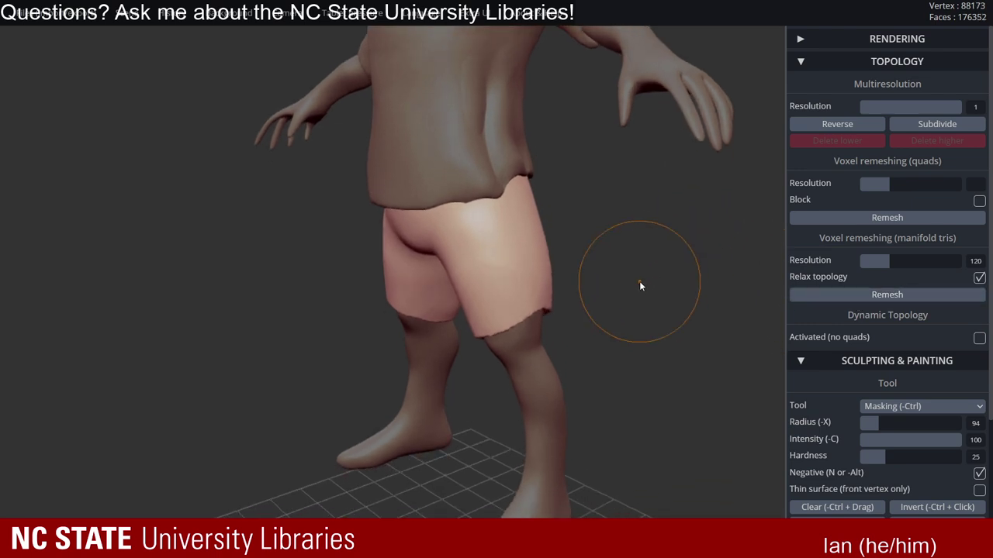
- Smooth the jagged leg hem of the shorts with a brush radius of 47 and an intensity of 88
{"action": "mouse_move", "coordinate": [644, 151]}
{"action": "left_mouse_down"}
{"action": "mouse_move", "coordinate": [597, 229]}
{"action": "mouse_move", "coordinate": [656, 198]}
{"action": "mouse_move", "coordinate": [651, 144]}
{"action": "left_mouse_up"}
{"action": "key", "text": "x"}
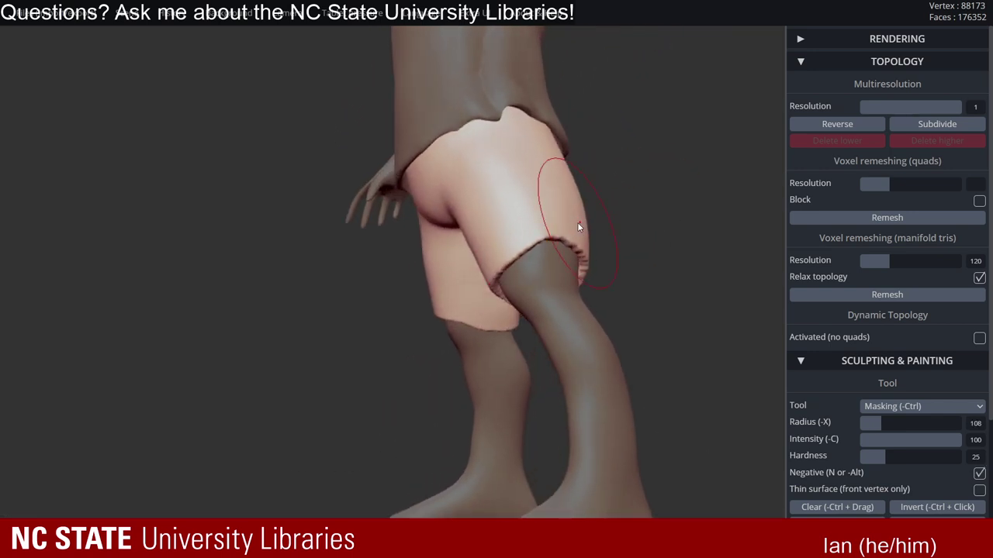
{"action": "mouse_move", "coordinate": [578, 227]}
{"action": "left_mouse_down"}
{"action": "mouse_move", "coordinate": [530, 233]}
{"action": "mouse_move", "coordinate": [536, 224]}
{"action": "left_mouse_up"}
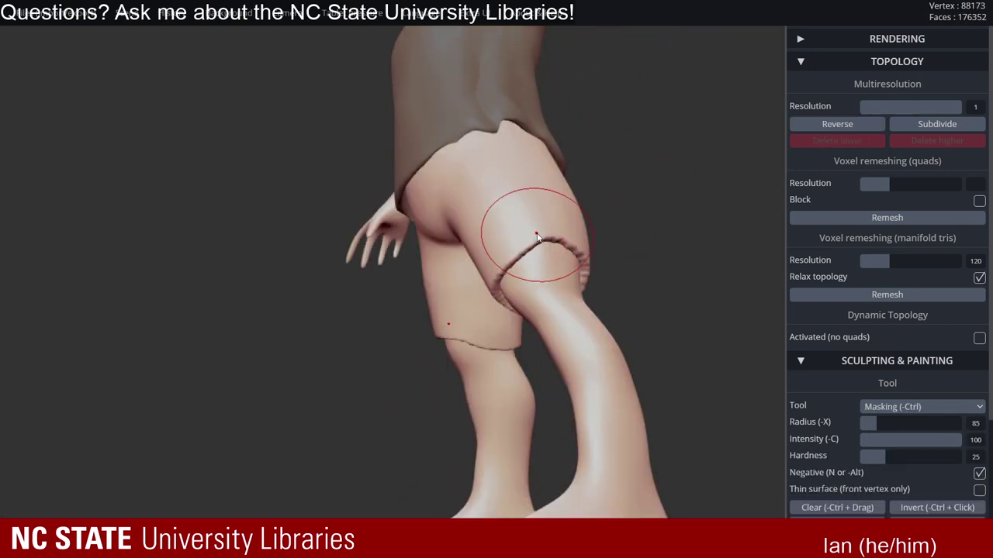
{"action": "left_click", "coordinate": [577, 217], "text": "ctrl"}
{"action": "key", "text": "shift"}
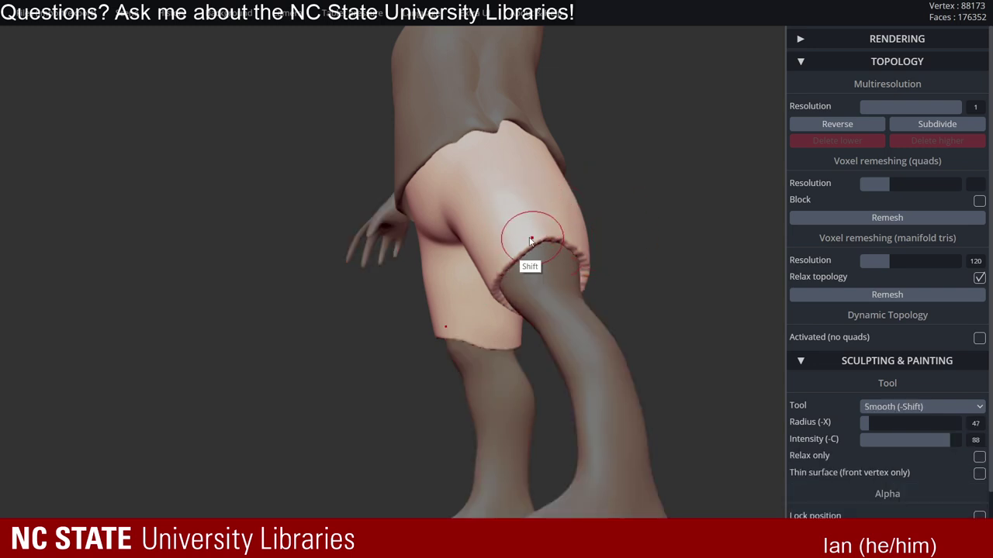
{"action": "mouse_move", "coordinate": [530, 241]}
{"action": "left_mouse_down", "text": "shift"}
{"action": "mouse_move", "coordinate": [488, 276]}
{"action": "mouse_move", "coordinate": [528, 314]}
{"action": "mouse_move", "coordinate": [580, 254]}
{"action": "left_mouse_up", "text": "shift"}
{"action": "mouse_move", "coordinate": [647, 266]}
{"action": "left_mouse_down"}
{"action": "mouse_move", "coordinate": [571, 268]}
{"action": "mouse_move", "coordinate": [492, 243]}
{"action": "mouse_move", "coordinate": [380, 242]}
{"action": "left_mouse_up"}
{"action": "left_click_drag", "start_coordinate": [596, 240], "coordinate": [629, 271], "text": "shift"}
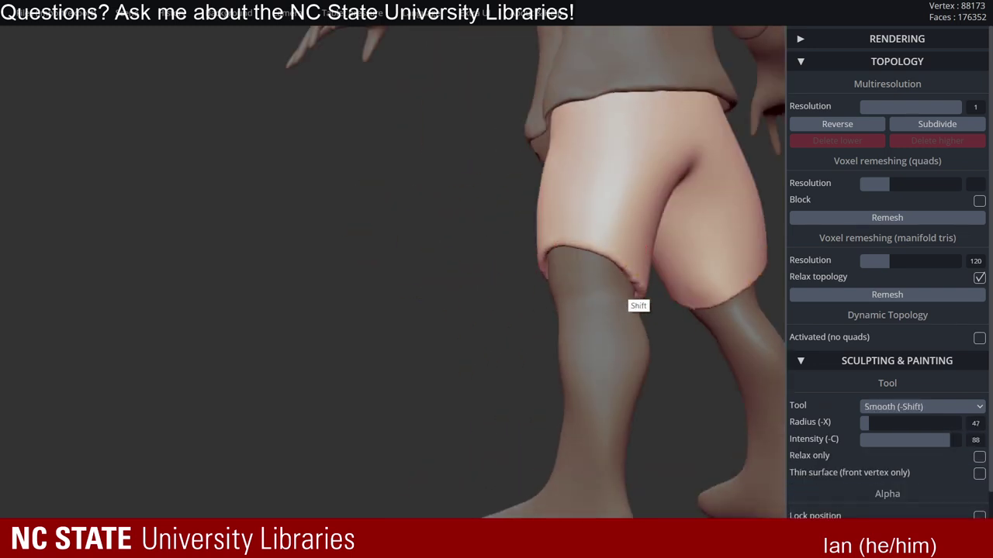
- Smooth the remaining rough parts of the shorts' hem around the knee and check both legs
{"action": "right_click_drag", "start_coordinate": [630, 299], "coordinate": [605, 227]}
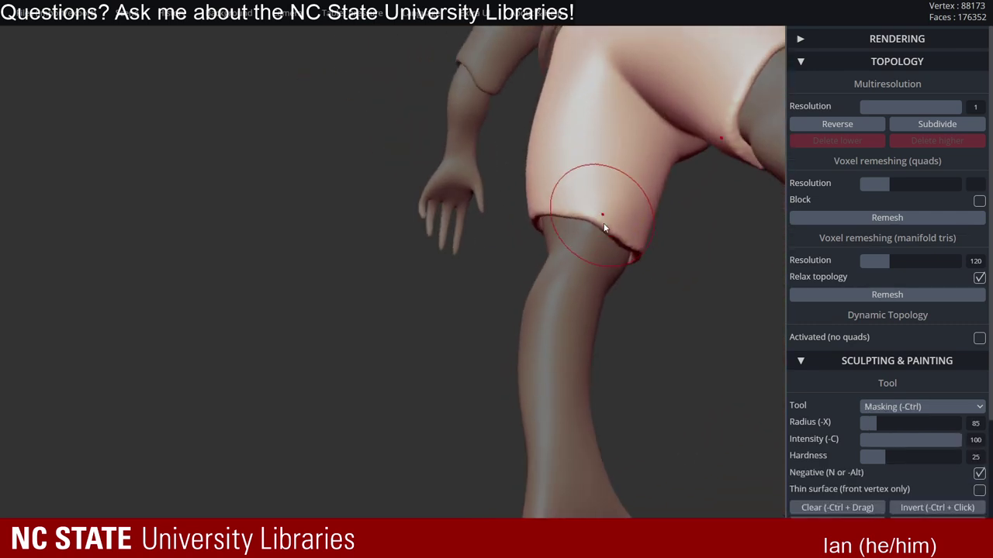
{"action": "left_click_drag", "start_coordinate": [618, 234], "coordinate": [629, 242], "text": "shift"}
{"action": "mouse_move", "coordinate": [630, 242]}
{"action": "right_mouse_down"}
{"action": "mouse_move", "coordinate": [640, 245]}
{"action": "mouse_move", "coordinate": [600, 209]}
{"action": "mouse_move", "coordinate": [632, 217]}
{"action": "mouse_move", "coordinate": [501, 188]}
{"action": "mouse_move", "coordinate": [620, 274]}
{"action": "right_mouse_up"}
{"action": "key", "text": "shift"}
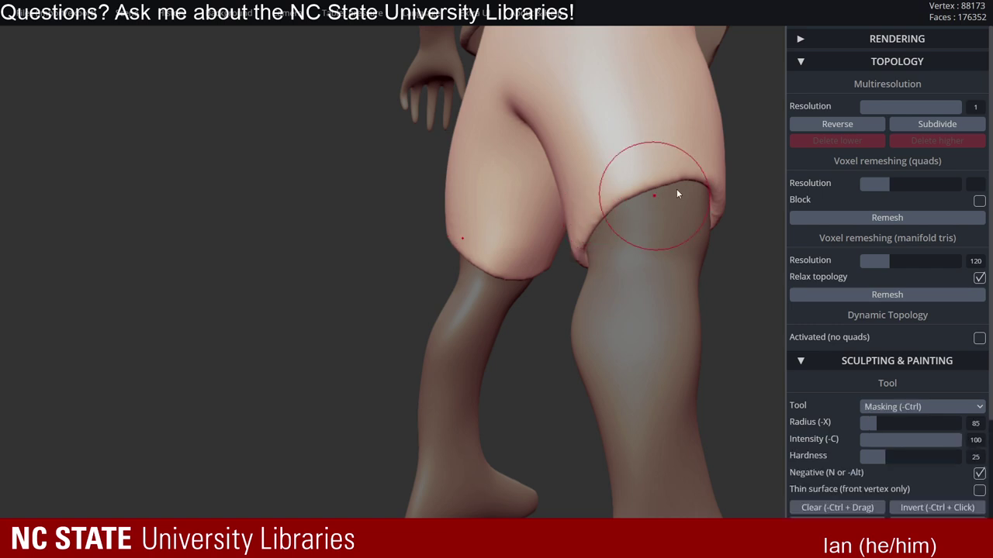
{"action": "right_click_drag", "start_coordinate": [677, 194], "coordinate": [582, 246]}
{"action": "mouse_move", "coordinate": [491, 209]}
{"action": "right_mouse_down", "text": "ctrl"}
{"action": "mouse_move", "coordinate": [596, 268]}
{"action": "mouse_move", "coordinate": [572, 274]}
{"action": "mouse_move", "coordinate": [537, 249]}
{"action": "right_mouse_up", "text": "ctrl"}
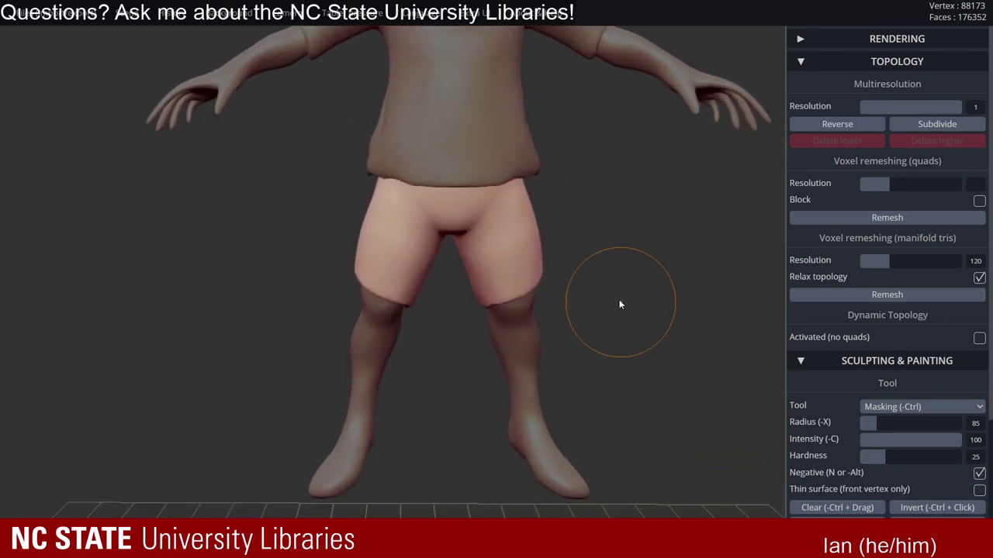
- Pull the outer hem of the shorts' leg down over the knee with the Move tool at radius 106
{"action": "mouse_move", "coordinate": [618, 304]}
{"action": "right_mouse_down"}
{"action": "mouse_move", "coordinate": [535, 203]}
{"action": "mouse_move", "coordinate": [545, 210]}
{"action": "mouse_move", "coordinate": [447, 190]}
{"action": "mouse_move", "coordinate": [514, 215]}
{"action": "mouse_move", "coordinate": [694, 155]}
{"action": "right_mouse_up"}
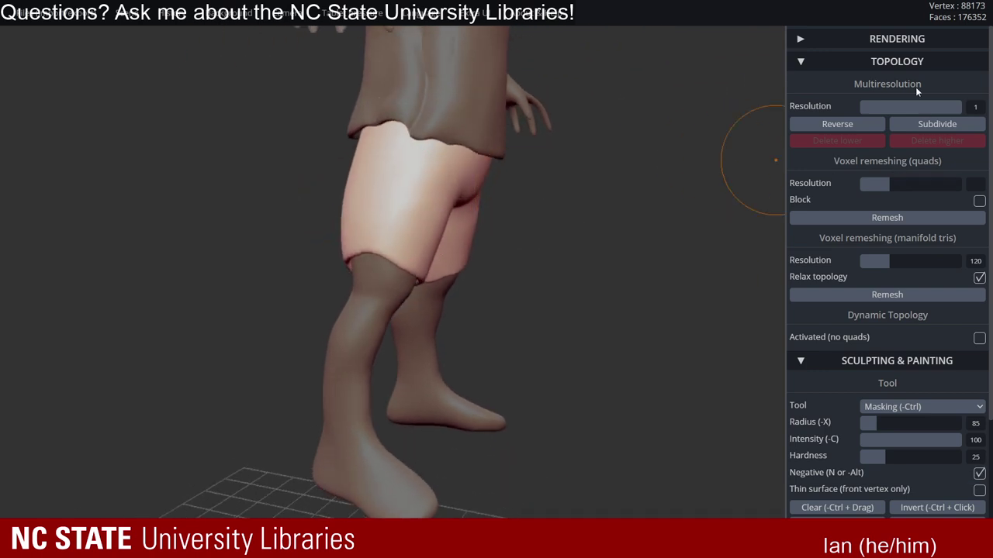
{"action": "left_click", "coordinate": [909, 66]}
{"action": "left_click", "coordinate": [923, 132]}
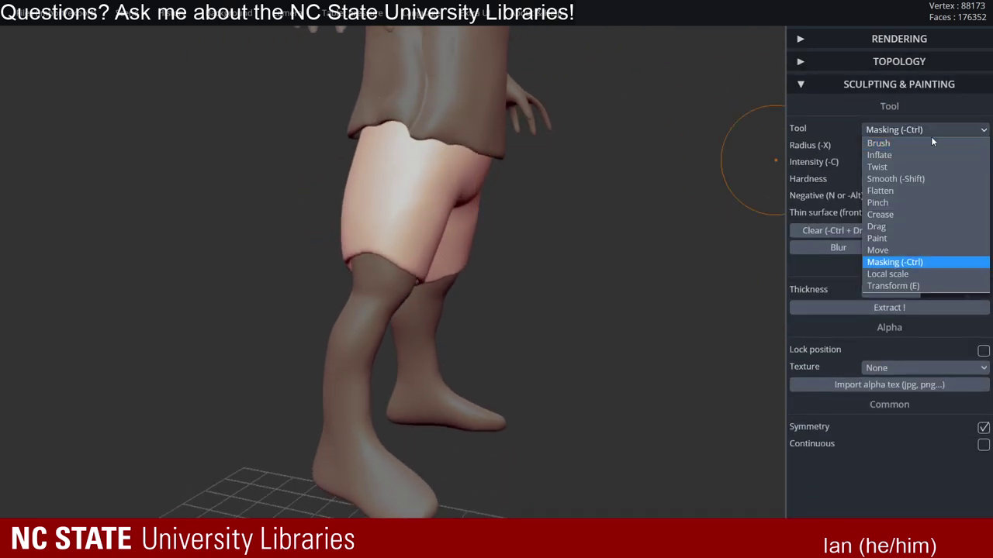
{"action": "left_click", "coordinate": [896, 250]}
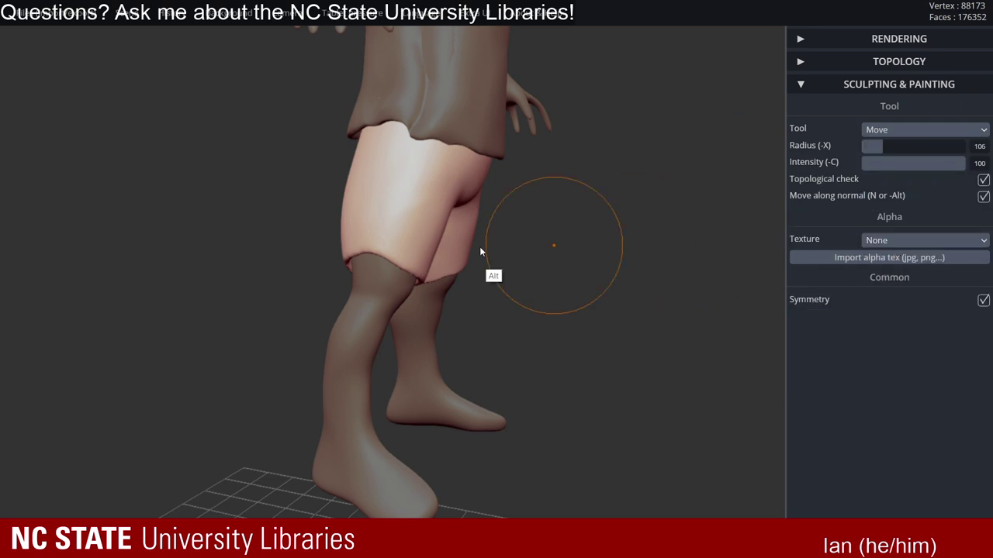
{"action": "mouse_move", "coordinate": [479, 247]}
{"action": "right_mouse_down"}
{"action": "mouse_move", "coordinate": [431, 211]}
{"action": "mouse_move", "coordinate": [470, 216]}
{"action": "right_mouse_up"}
{"action": "right_click_drag", "start_coordinate": [470, 216], "coordinate": [513, 222]}
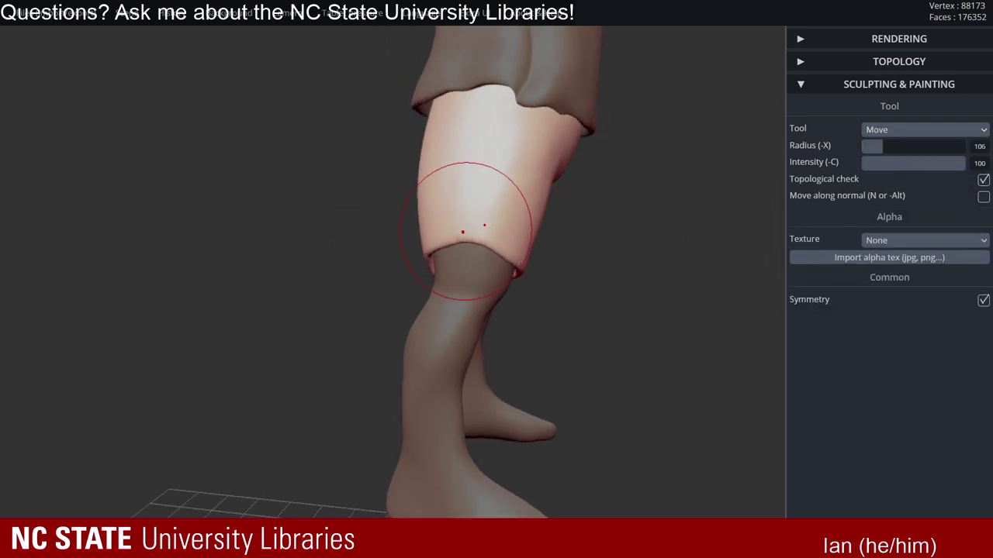
{"action": "left_click_drag", "start_coordinate": [462, 229], "coordinate": [471, 238]}
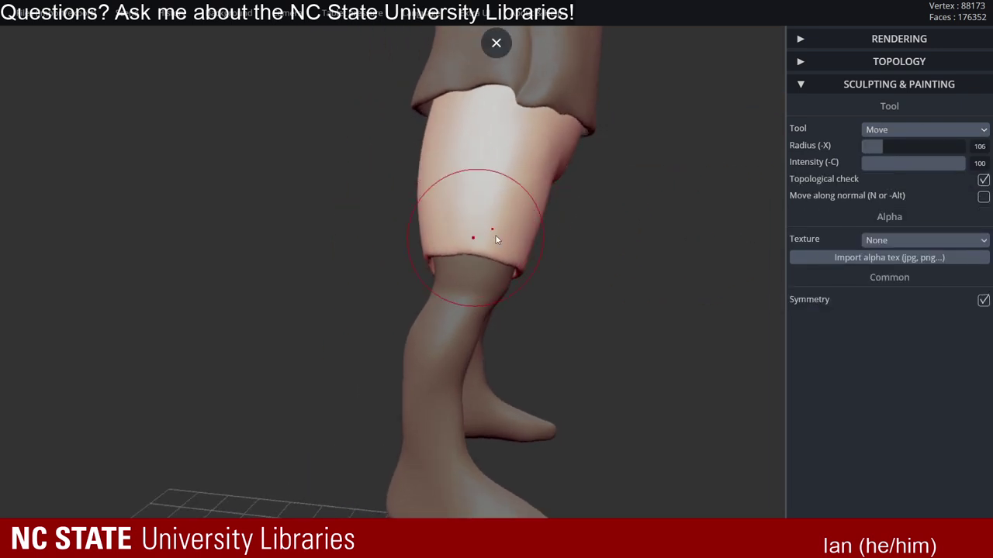
- Even out the front and outer corners of the shorts' hem with the Move tool at radius 85
{"action": "mouse_move", "coordinate": [493, 234]}
{"action": "right_mouse_down"}
{"action": "mouse_move", "coordinate": [479, 226]}
{"action": "mouse_move", "coordinate": [465, 240]}
{"action": "mouse_move", "coordinate": [582, 245]}
{"action": "mouse_move", "coordinate": [527, 241]}
{"action": "mouse_move", "coordinate": [594, 220]}
{"action": "mouse_move", "coordinate": [370, 228]}
{"action": "mouse_move", "coordinate": [423, 254]}
{"action": "mouse_move", "coordinate": [369, 216]}
{"action": "right_mouse_up"}
{"action": "key", "text": "x"}
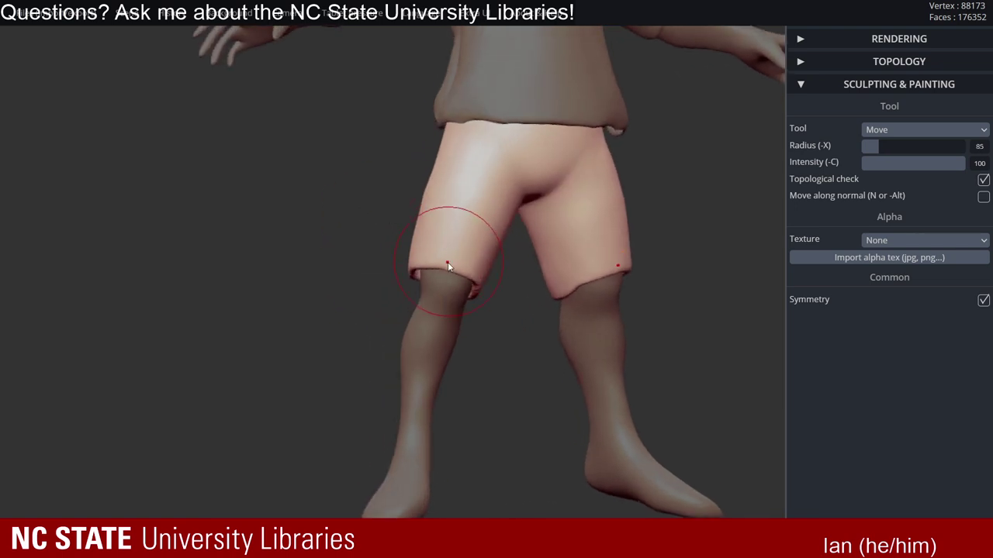
{"action": "left_click_drag", "start_coordinate": [451, 262], "coordinate": [451, 268]}
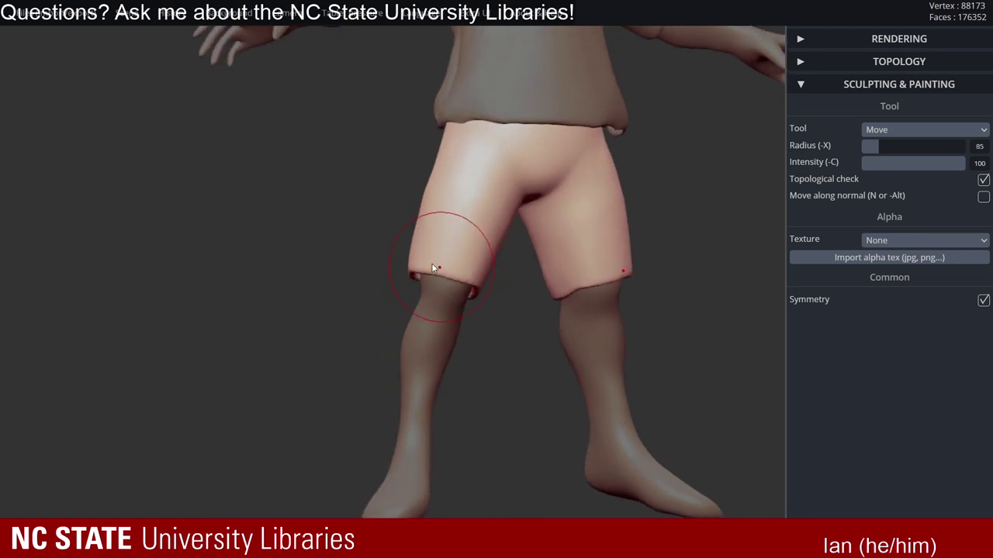
{"action": "right_click_drag", "start_coordinate": [463, 276], "coordinate": [576, 290]}
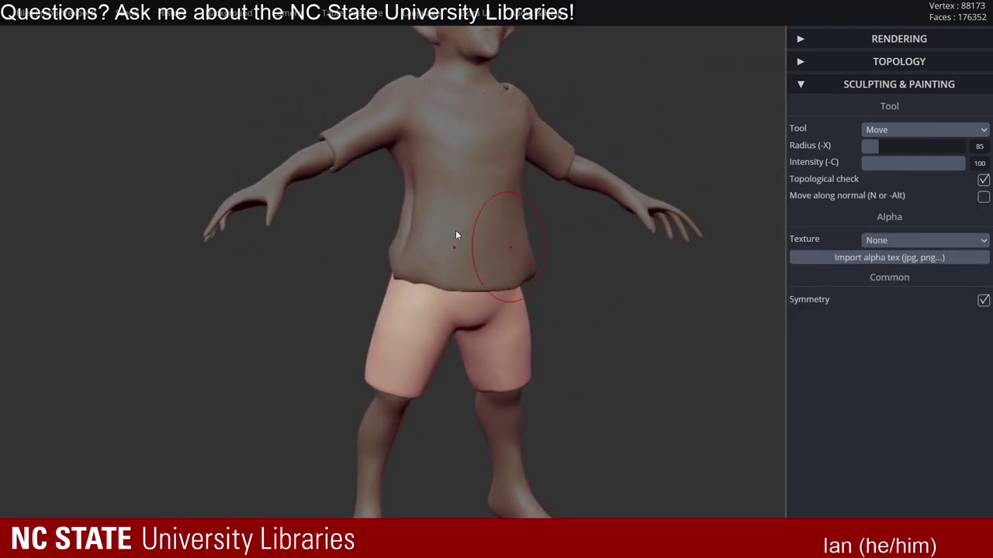
{"action": "mouse_move", "coordinate": [529, 267]}
{"action": "right_mouse_down"}
{"action": "mouse_move", "coordinate": [450, 282]}
{"action": "mouse_move", "coordinate": [460, 321]}
{"action": "mouse_move", "coordinate": [534, 296]}
{"action": "mouse_move", "coordinate": [470, 211]}
{"action": "mouse_move", "coordinate": [388, 264]}
{"action": "mouse_move", "coordinate": [412, 250]}
{"action": "mouse_move", "coordinate": [456, 271]}
{"action": "right_mouse_up"}
{"action": "scroll", "coordinate": [434, 263], "scroll_direction": "up", "scroll_amount": 4}
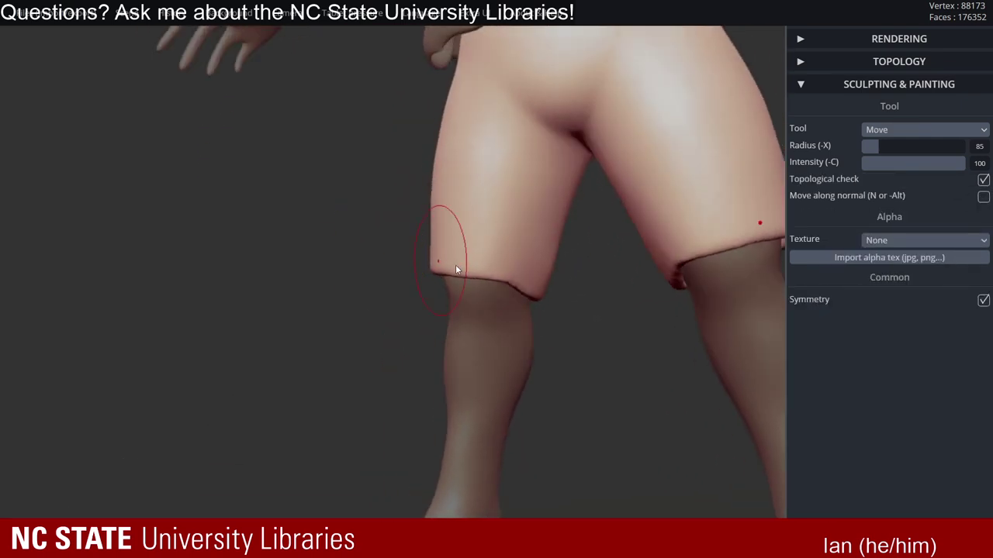
{"action": "left_click_drag", "start_coordinate": [456, 272], "coordinate": [461, 256]}
{"action": "mouse_move", "coordinate": [460, 257]}
{"action": "right_mouse_down"}
{"action": "mouse_move", "coordinate": [518, 271]}
{"action": "mouse_move", "coordinate": [428, 265]}
{"action": "mouse_move", "coordinate": [509, 250]}
{"action": "mouse_move", "coordinate": [527, 284]}
{"action": "mouse_move", "coordinate": [512, 253]}
{"action": "mouse_move", "coordinate": [547, 274]}
{"action": "right_mouse_up"}
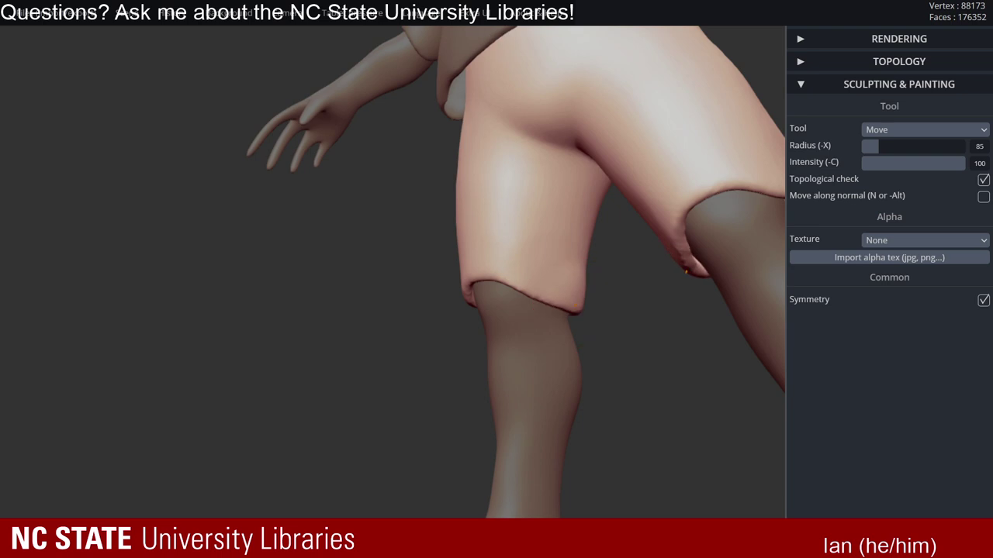
- Reshape the uneven hem around the side and front of the knee, keeping the Move radius at 85
{"action": "right_click_drag", "start_coordinate": [569, 314], "coordinate": [565, 259]}
{"action": "key", "text": "ctrl"}
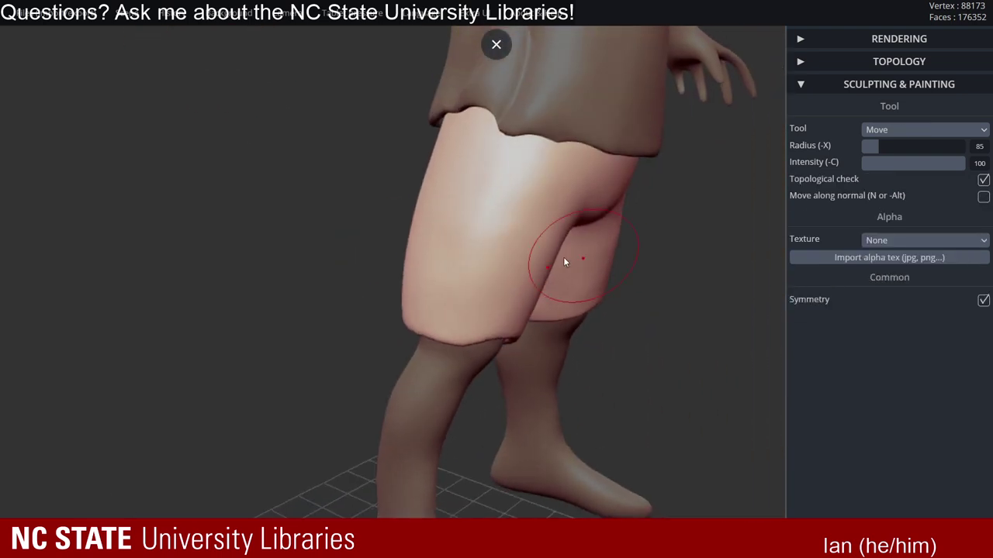
{"action": "mouse_move", "coordinate": [500, 295]}
{"action": "right_mouse_down"}
{"action": "mouse_move", "coordinate": [472, 308]}
{"action": "mouse_move", "coordinate": [462, 292]}
{"action": "mouse_move", "coordinate": [362, 312]}
{"action": "right_mouse_up"}
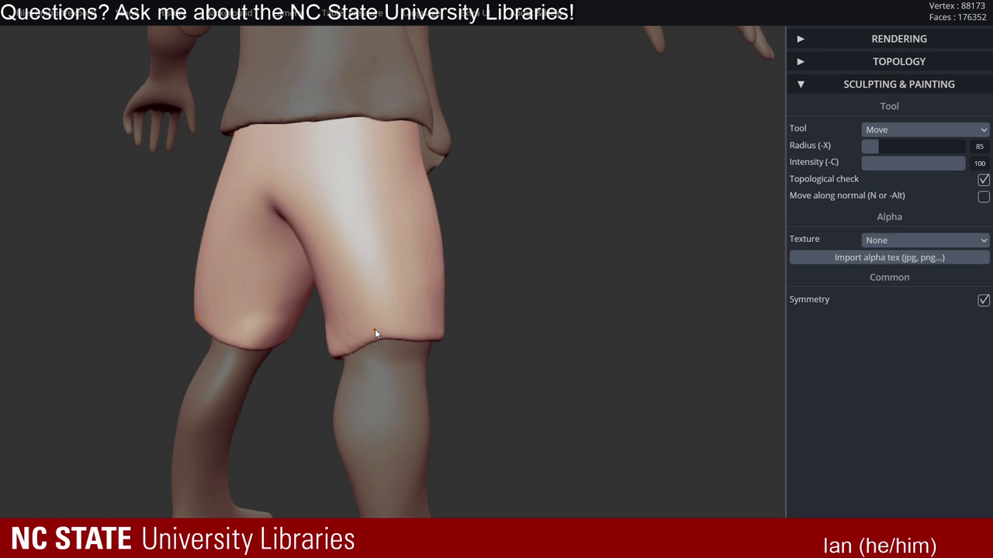
{"action": "right_click_drag", "start_coordinate": [375, 333], "coordinate": [608, 235]}
{"action": "mouse_move", "coordinate": [508, 332]}
{"action": "left_mouse_down"}
{"action": "mouse_move", "coordinate": [531, 342]}
{"action": "mouse_move", "coordinate": [528, 353]}
{"action": "left_mouse_up"}
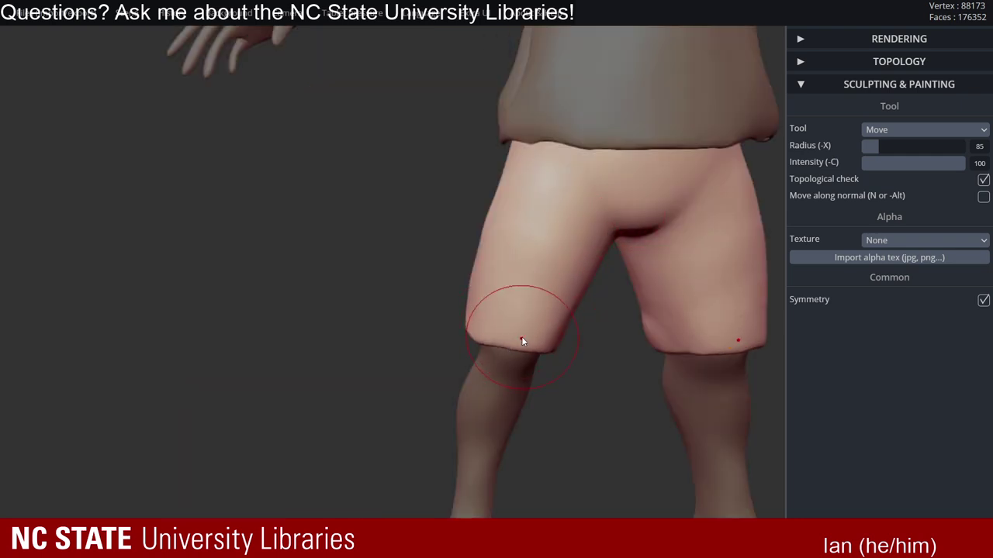
- Refine small irregularities along the shorts' front hem with the Move tool at radius 45 and check the silhouette from several sides
{"action": "key", "text": "x"}
{"action": "mouse_move", "coordinate": [496, 333]}
{"action": "right_mouse_down"}
{"action": "mouse_move", "coordinate": [494, 292]}
{"action": "mouse_move", "coordinate": [509, 292]}
{"action": "right_mouse_up"}
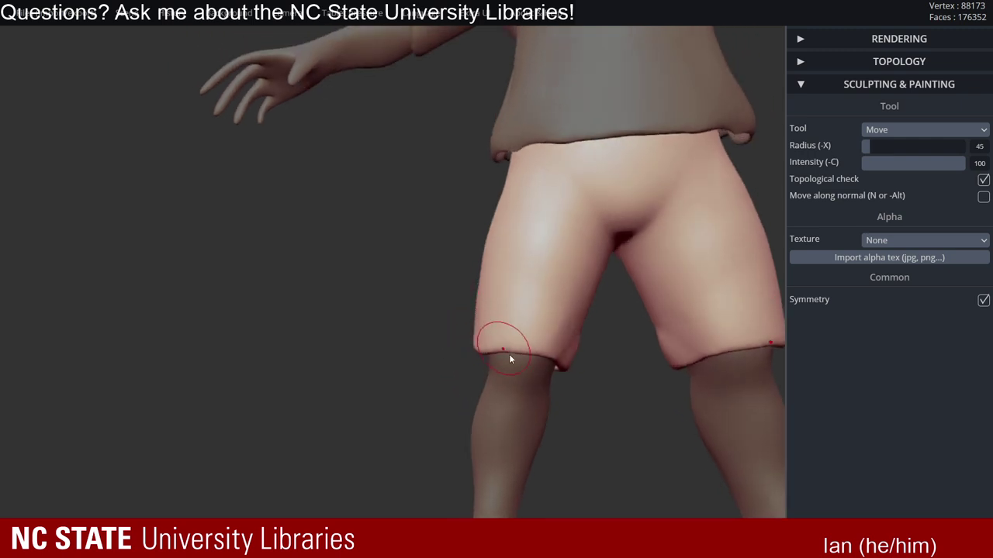
{"action": "mouse_move", "coordinate": [510, 352]}
{"action": "right_mouse_down"}
{"action": "mouse_move", "coordinate": [500, 350]}
{"action": "mouse_move", "coordinate": [525, 324]}
{"action": "mouse_move", "coordinate": [448, 324]}
{"action": "mouse_move", "coordinate": [551, 349]}
{"action": "right_mouse_up"}
{"action": "right_click_drag", "start_coordinate": [539, 287], "coordinate": [594, 329]}
{"action": "right_click_drag", "start_coordinate": [470, 271], "coordinate": [434, 286], "text": "ctrl"}
{"action": "mouse_move", "coordinate": [351, 286]}
{"action": "right_mouse_down"}
{"action": "mouse_move", "coordinate": [386, 314]}
{"action": "mouse_move", "coordinate": [559, 281]}
{"action": "mouse_move", "coordinate": [461, 223]}
{"action": "right_mouse_up"}
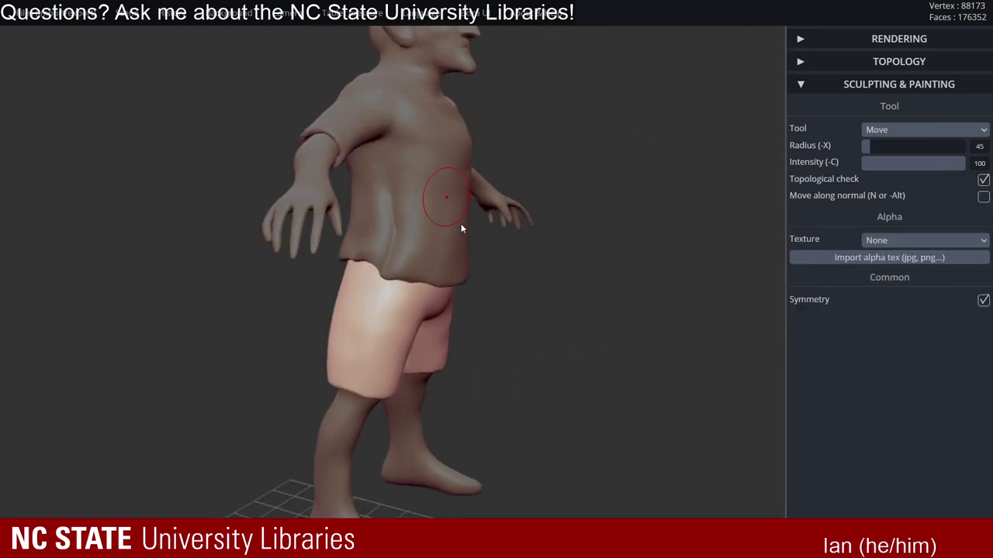
{"action": "key", "text": "space"}
{"action": "right_click_drag", "start_coordinate": [384, 307], "coordinate": [403, 256], "text": "alt"}
{"action": "right_click_drag", "start_coordinate": [403, 256], "coordinate": [345, 309], "text": "ctrl"}
{"action": "right_click_drag", "start_coordinate": [346, 309], "coordinate": [467, 268], "text": "alt"}
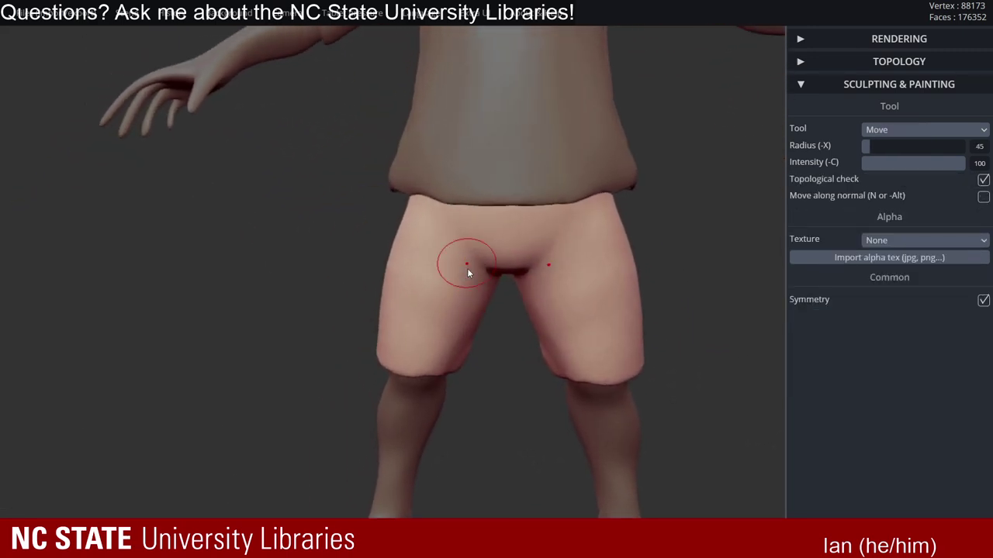
- Switch to the Brush tool at intensity 28, try a fold across the thighs with radius 34, and undo it
{"action": "left_click", "coordinate": [908, 131]}
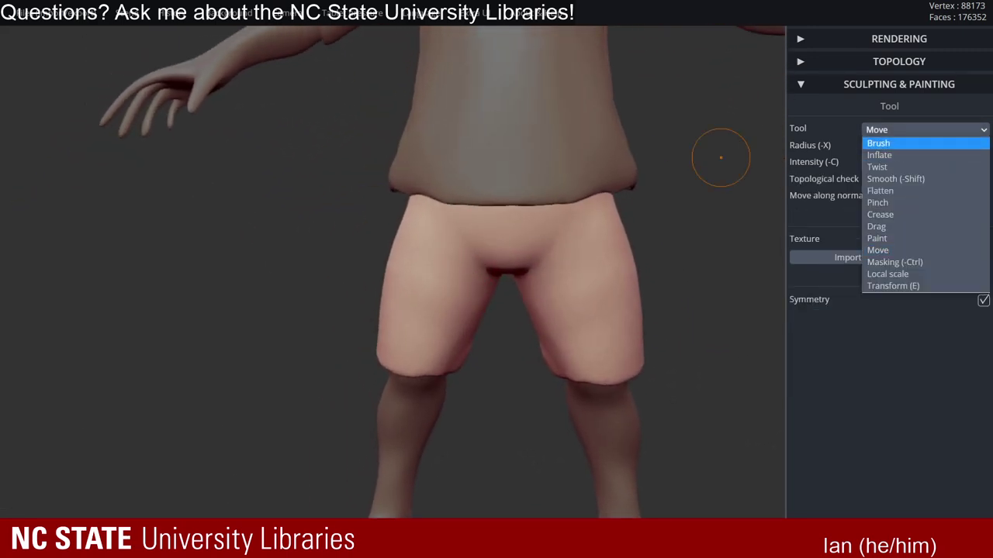
{"action": "left_click", "coordinate": [899, 139]}
{"action": "right_click_drag", "start_coordinate": [585, 223], "coordinate": [530, 279], "text": "alt"}
{"action": "mouse_move", "coordinate": [530, 279]}
{"action": "right_mouse_down", "text": "ctrl"}
{"action": "mouse_move", "coordinate": [429, 260]}
{"action": "mouse_move", "coordinate": [542, 286]}
{"action": "mouse_move", "coordinate": [452, 247]}
{"action": "mouse_move", "coordinate": [483, 290]}
{"action": "mouse_move", "coordinate": [437, 311]}
{"action": "right_mouse_up", "text": "ctrl"}
{"action": "key", "text": "x"}
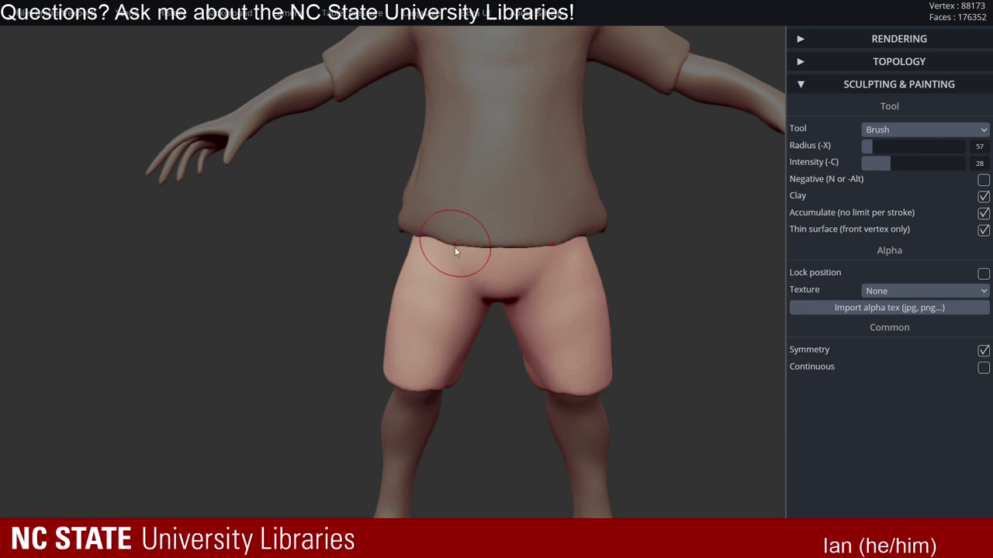
{"action": "right_click_drag", "start_coordinate": [455, 247], "coordinate": [496, 308]}
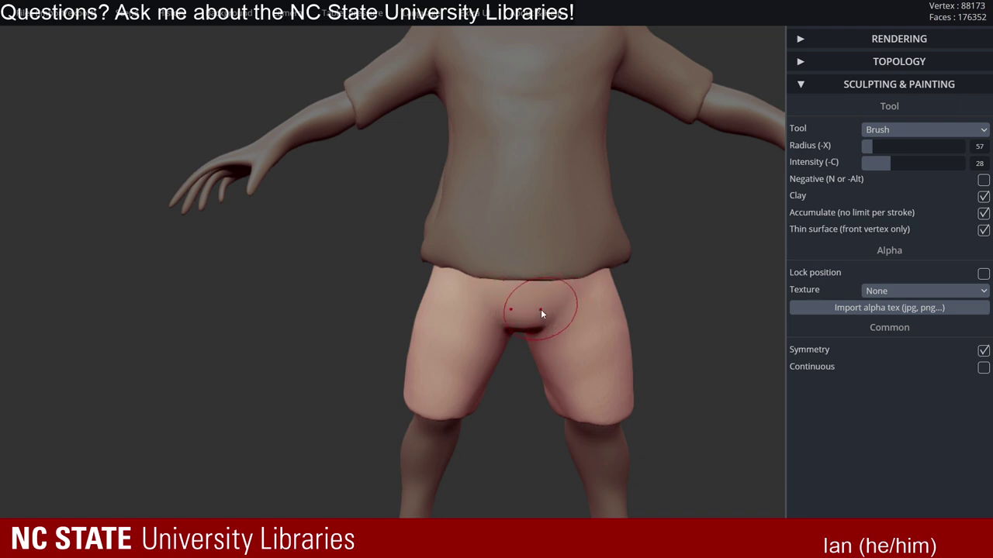
{"action": "middle_click_drag", "start_coordinate": [490, 328], "coordinate": [495, 276]}
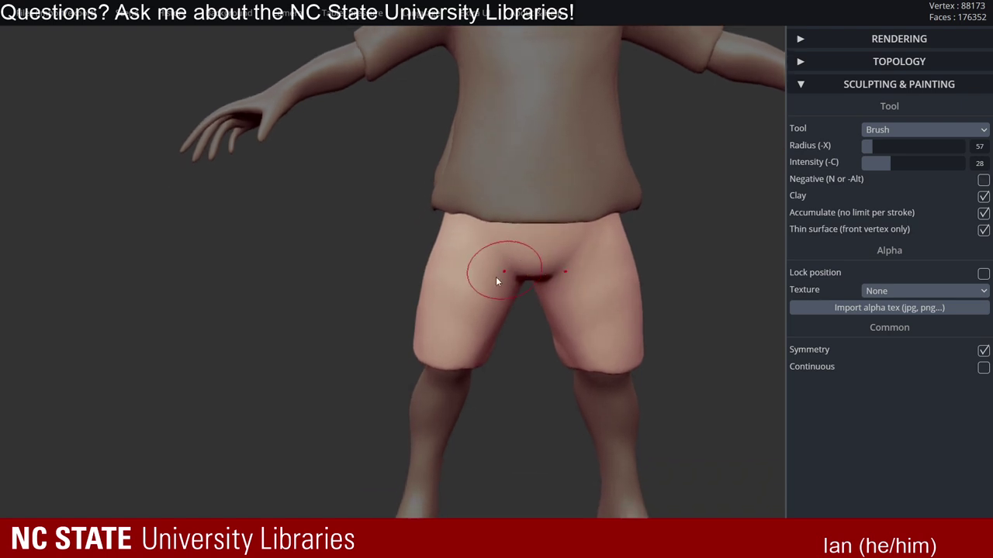
{"action": "right_click_drag", "start_coordinate": [495, 276], "coordinate": [546, 299], "text": "ctrl"}
{"action": "middle_click_drag", "start_coordinate": [513, 272], "coordinate": [516, 233]}
{"action": "mouse_move", "coordinate": [517, 232]}
{"action": "right_mouse_down"}
{"action": "mouse_move", "coordinate": [504, 246]}
{"action": "mouse_move", "coordinate": [513, 238]}
{"action": "mouse_move", "coordinate": [436, 217]}
{"action": "right_mouse_up"}
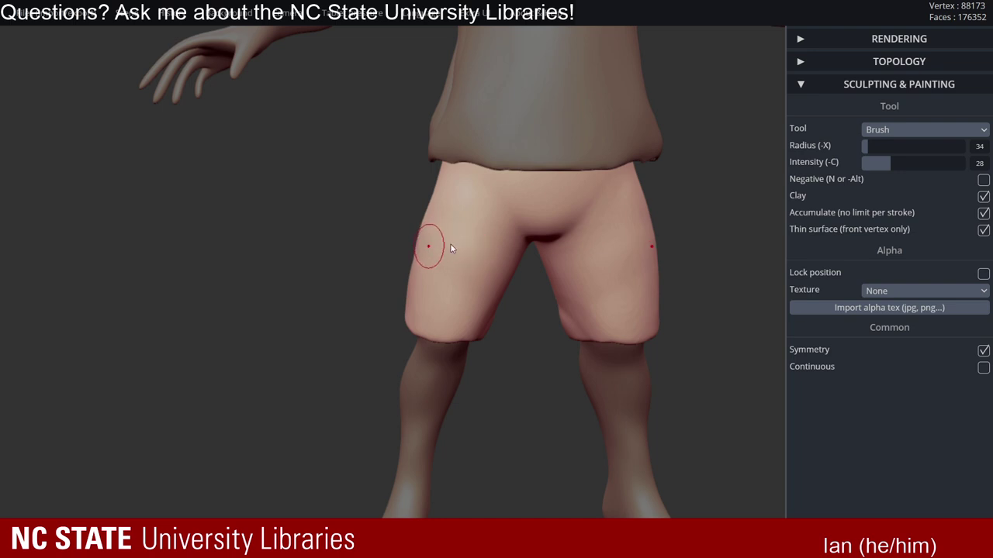
{"action": "mouse_move", "coordinate": [445, 230]}
{"action": "left_mouse_down"}
{"action": "mouse_move", "coordinate": [492, 254]}
{"action": "mouse_move", "coordinate": [477, 254]}
{"action": "left_mouse_up"}
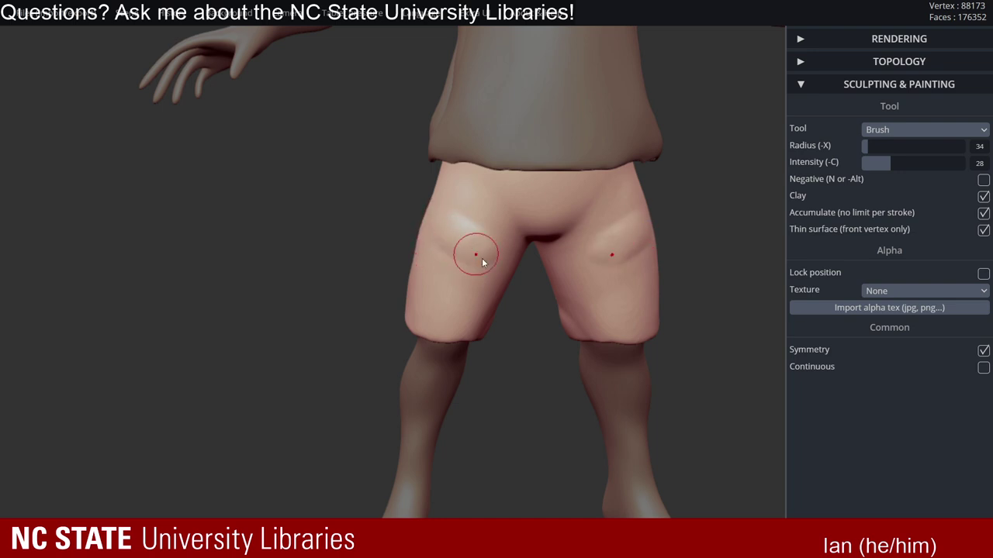
{"action": "key", "text": "ctrl+z"}
- Sculpt thin cloth folds across the thighs below the crotch with the Brush at radius 22 and intensity 28
{"action": "mouse_move", "coordinate": [460, 245]}
{"action": "right_mouse_down"}
{"action": "mouse_move", "coordinate": [513, 262]}
{"action": "mouse_move", "coordinate": [468, 259]}
{"action": "right_mouse_up"}
{"action": "key", "text": "x"}
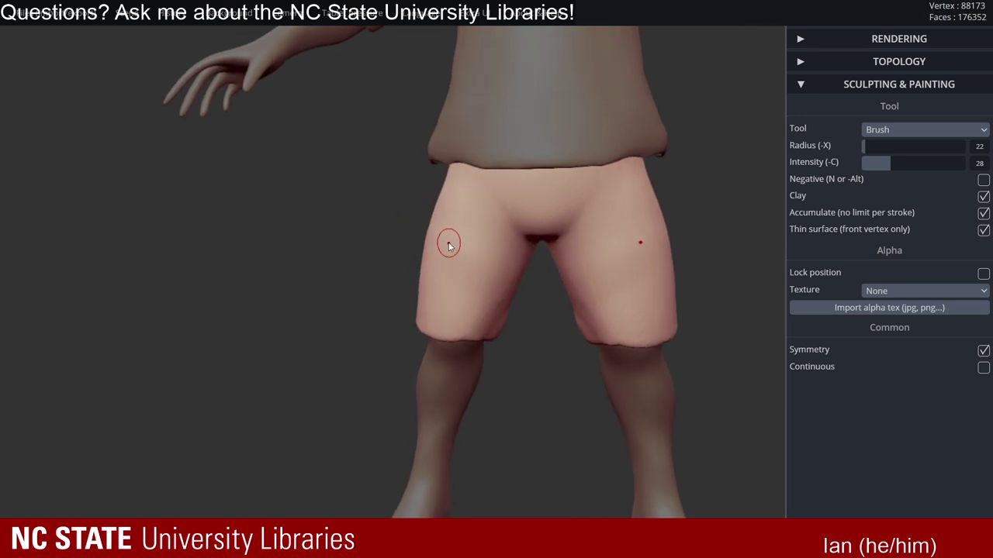
{"action": "left_click_drag", "start_coordinate": [465, 256], "coordinate": [481, 271]}
{"action": "right_click_drag", "start_coordinate": [481, 272], "coordinate": [464, 250]}
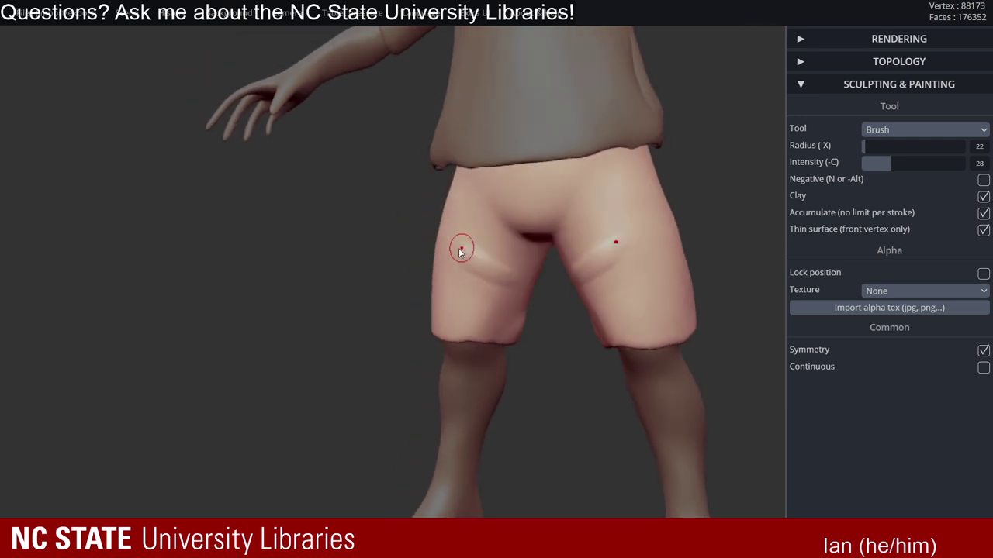
{"action": "left_click_drag", "start_coordinate": [480, 243], "coordinate": [476, 224]}
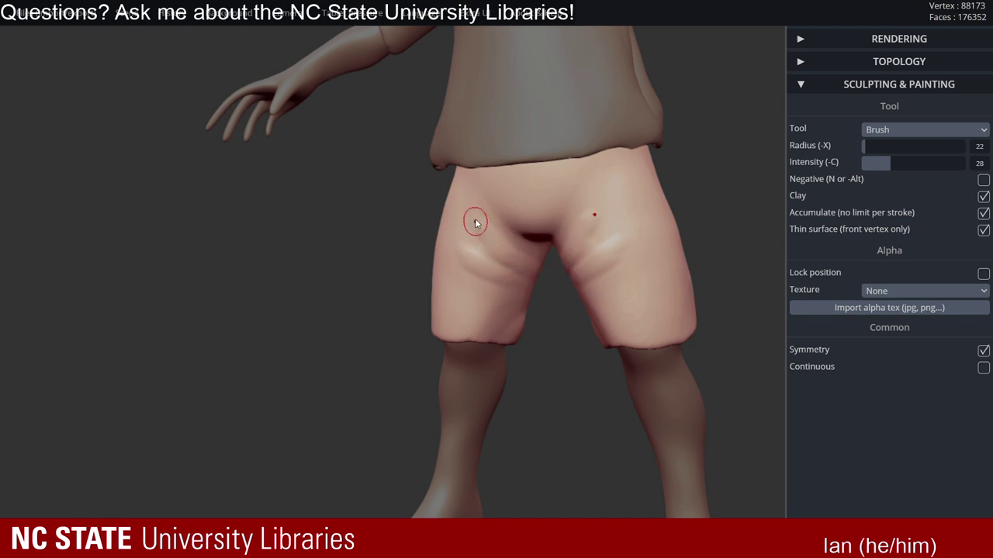
- Add further folds across the lower legs of the shorts and soften the folds with Smooth at radius 47 and intensity 88
{"action": "right_click_drag", "start_coordinate": [505, 289], "coordinate": [531, 281]}
{"action": "left_click_drag", "start_coordinate": [462, 295], "coordinate": [529, 287]}
{"action": "left_click_drag", "start_coordinate": [529, 287], "coordinate": [540, 287]}
{"action": "mouse_move", "coordinate": [481, 233]}
{"action": "left_mouse_down", "text": "shift"}
{"action": "mouse_move", "coordinate": [514, 269]}
{"action": "mouse_move", "coordinate": [519, 291]}
{"action": "left_mouse_up", "text": "shift"}
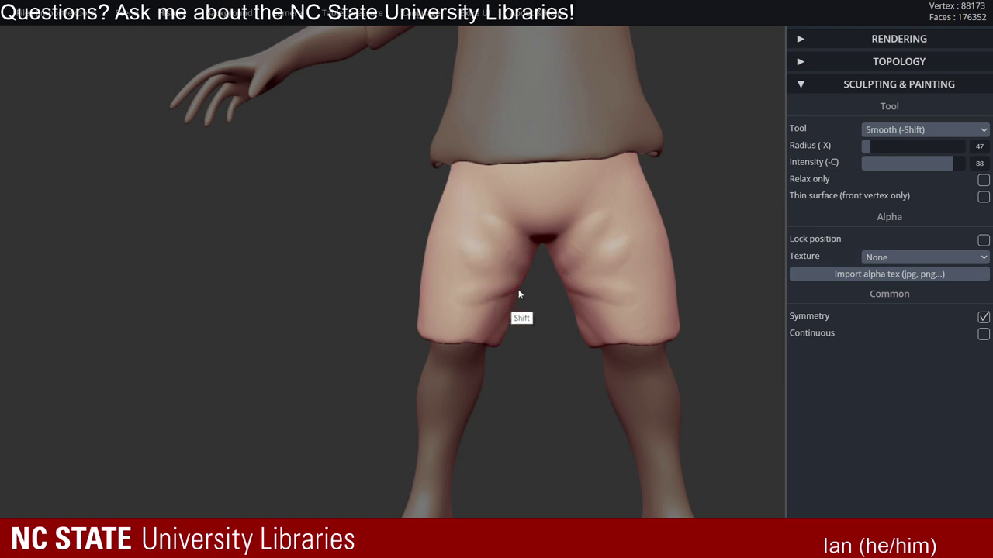
- Sculpt slanted folds from the hips toward the crotch with the Brush at radius 19 to 22 and soften them
{"action": "mouse_move", "coordinate": [533, 283]}
{"action": "right_mouse_down"}
{"action": "mouse_move", "coordinate": [473, 257]}
{"action": "mouse_move", "coordinate": [538, 274]}
{"action": "mouse_move", "coordinate": [535, 308]}
{"action": "mouse_move", "coordinate": [489, 212]}
{"action": "right_mouse_up"}
{"action": "key", "text": "shift"}
{"action": "key", "text": "x"}
{"action": "mouse_move", "coordinate": [489, 211]}
{"action": "left_mouse_down"}
{"action": "mouse_move", "coordinate": [498, 222]}
{"action": "mouse_move", "coordinate": [489, 221]}
{"action": "left_mouse_up"}
{"action": "key", "text": "x"}
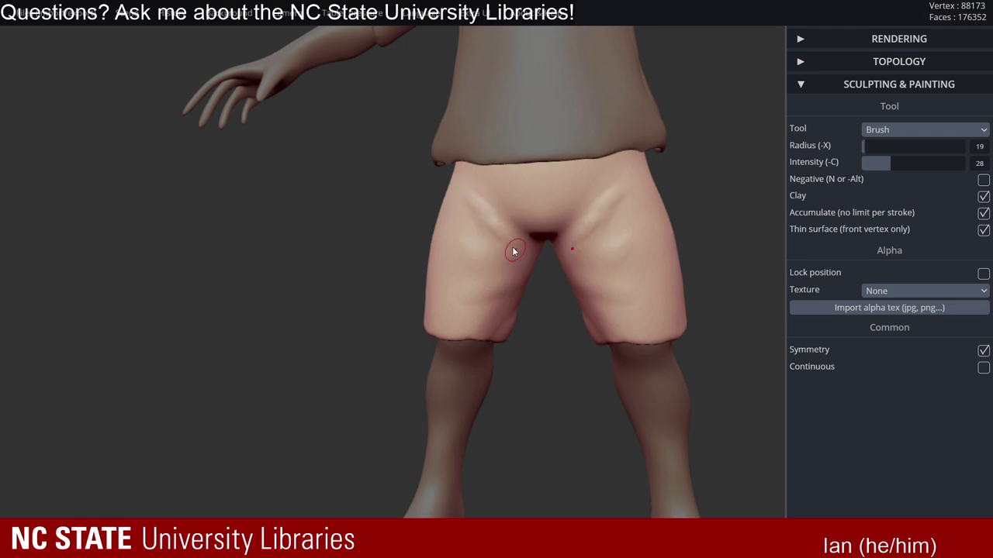
{"action": "right_click_drag", "start_coordinate": [501, 230], "coordinate": [500, 234]}
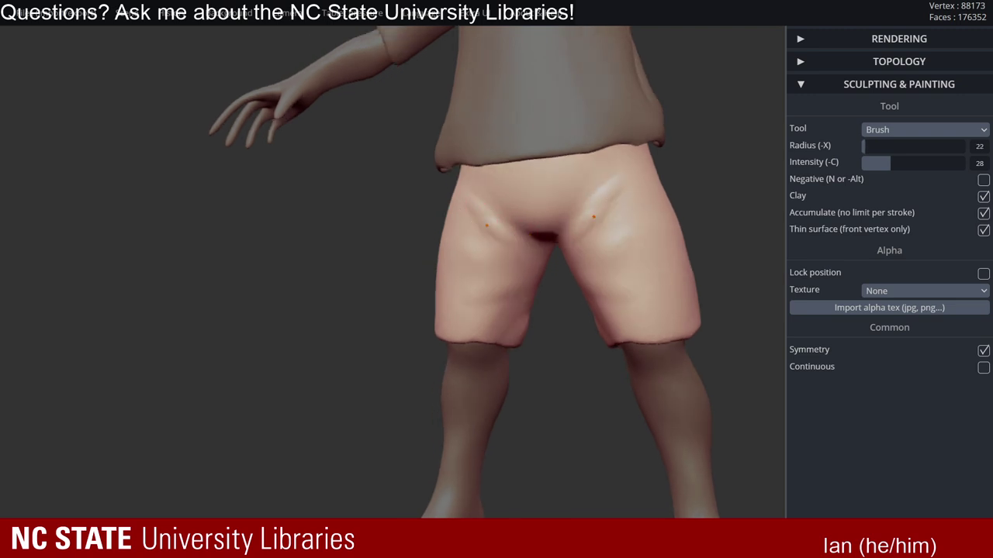
{"action": "mouse_move", "coordinate": [520, 255]}
{"action": "right_mouse_down"}
{"action": "mouse_move", "coordinate": [563, 244]}
{"action": "mouse_move", "coordinate": [466, 227]}
{"action": "right_mouse_up"}
{"action": "key", "text": "shift"}
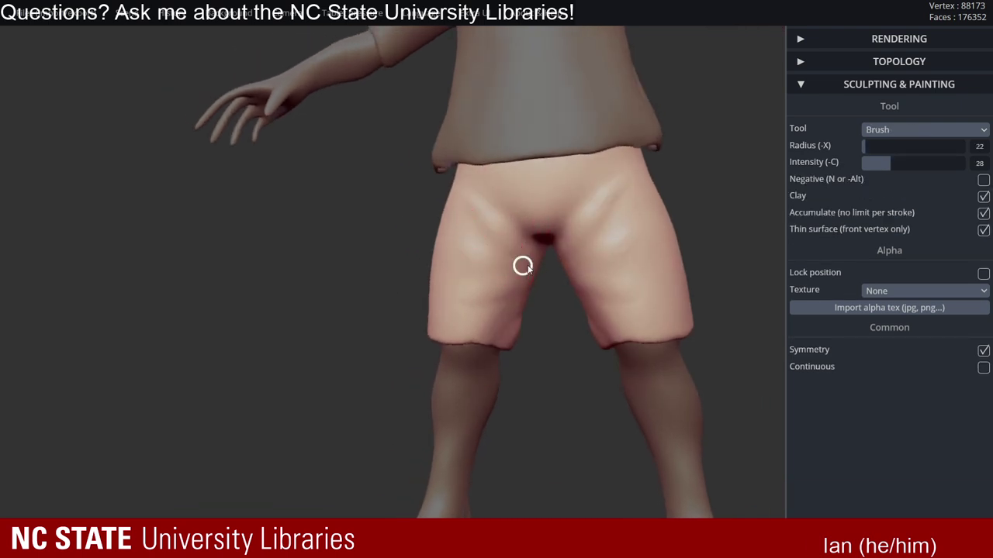
- Build up a stronger fold across each upper thigh with the Brush at radius 19 and smooth it into the cloth
{"action": "mouse_move", "coordinate": [522, 266]}
{"action": "right_mouse_down"}
{"action": "mouse_move", "coordinate": [543, 299]}
{"action": "mouse_move", "coordinate": [554, 270]}
{"action": "mouse_move", "coordinate": [470, 257]}
{"action": "mouse_move", "coordinate": [507, 239]}
{"action": "mouse_move", "coordinate": [478, 251]}
{"action": "mouse_move", "coordinate": [546, 262]}
{"action": "mouse_move", "coordinate": [501, 235]}
{"action": "mouse_move", "coordinate": [545, 259]}
{"action": "mouse_move", "coordinate": [348, 232]}
{"action": "mouse_move", "coordinate": [443, 248]}
{"action": "mouse_move", "coordinate": [432, 247]}
{"action": "right_mouse_up"}
{"action": "key", "text": "x"}
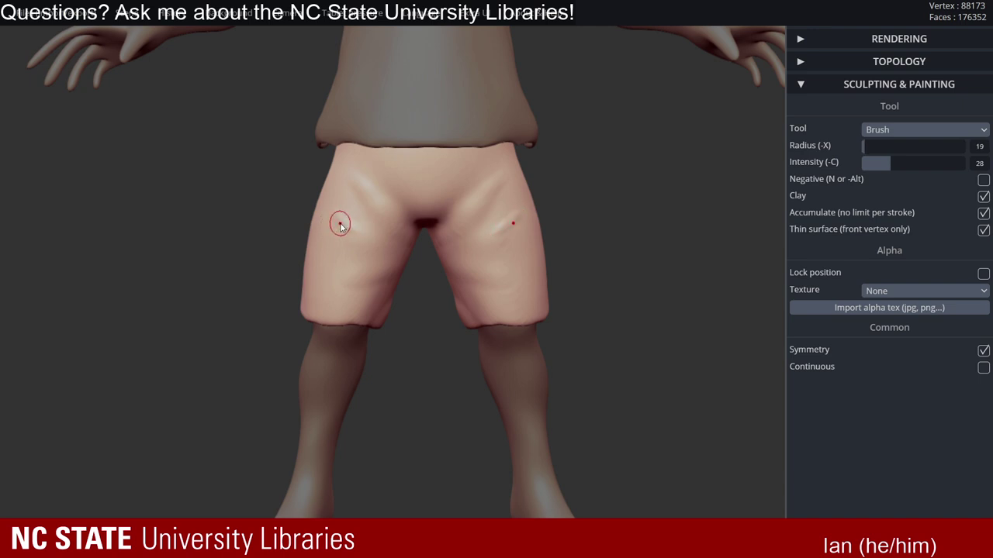
{"action": "mouse_move", "coordinate": [359, 232]}
{"action": "left_mouse_down"}
{"action": "mouse_move", "coordinate": [388, 242]}
{"action": "mouse_move", "coordinate": [398, 261]}
{"action": "left_mouse_up"}
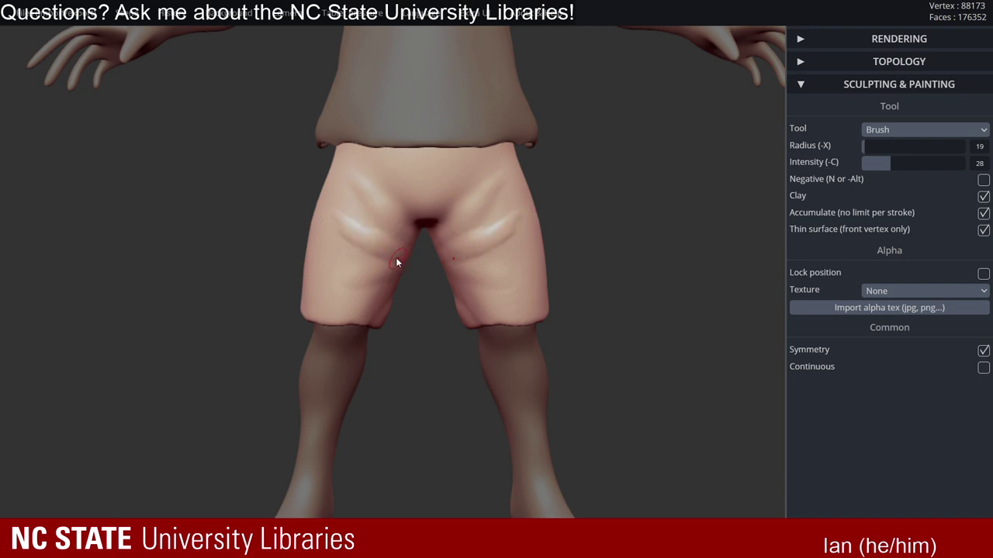
{"action": "right_click_drag", "start_coordinate": [401, 259], "coordinate": [368, 255]}
{"action": "left_click_drag", "start_coordinate": [349, 221], "coordinate": [390, 254], "text": "shift"}
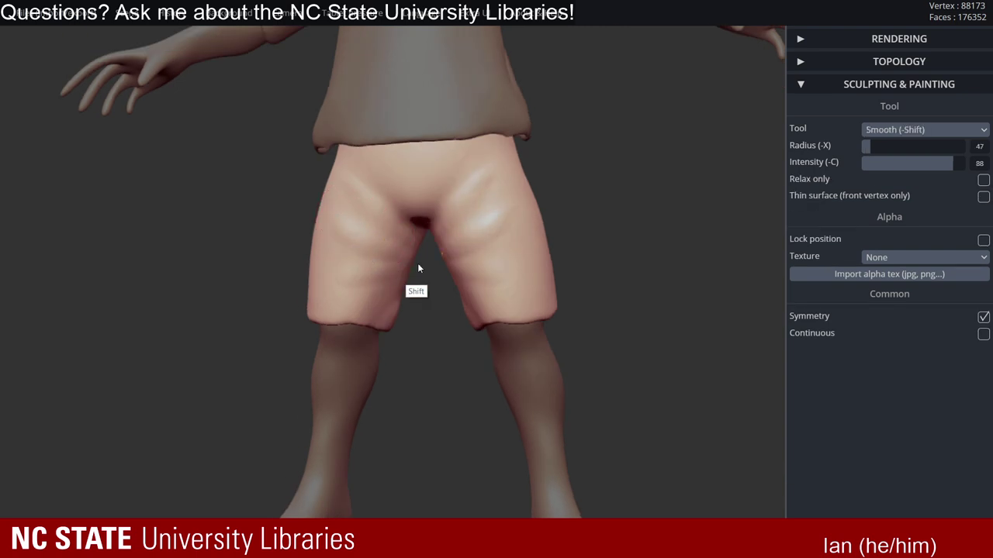
- Examine the folded shorts together with the shirt and whole character from near and far
{"action": "mouse_move", "coordinate": [417, 262]}
{"action": "right_mouse_down"}
{"action": "mouse_move", "coordinate": [476, 278]}
{"action": "mouse_move", "coordinate": [466, 319]}
{"action": "right_mouse_up"}
{"action": "right_click_drag", "start_coordinate": [570, 298], "coordinate": [398, 244], "text": "ctrl"}
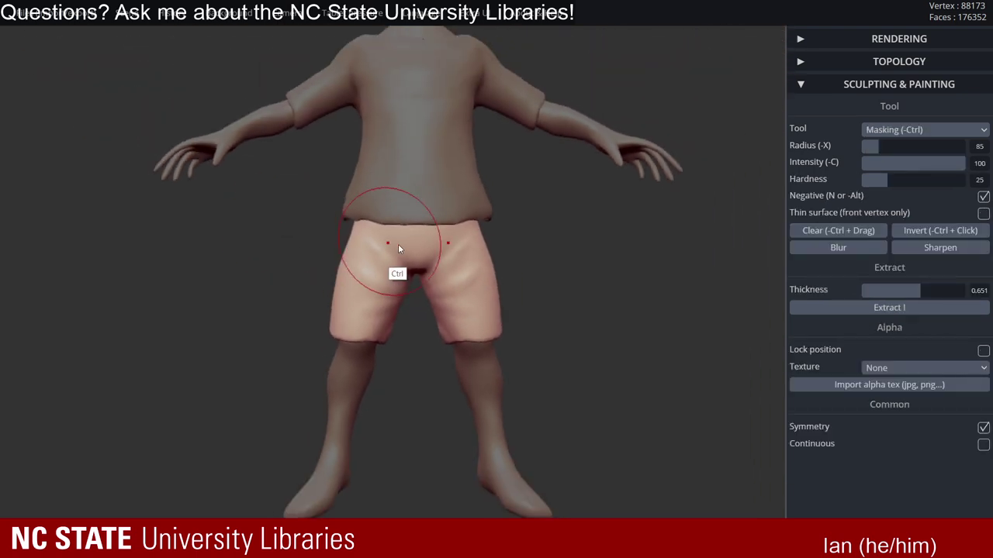
{"action": "right_click_drag", "start_coordinate": [457, 268], "coordinate": [347, 242], "text": "alt"}
{"action": "right_click_drag", "start_coordinate": [347, 242], "coordinate": [414, 295], "text": "ctrl"}
{"action": "scroll", "coordinate": [492, 303], "scroll_direction": "down", "scroll_amount": 8}
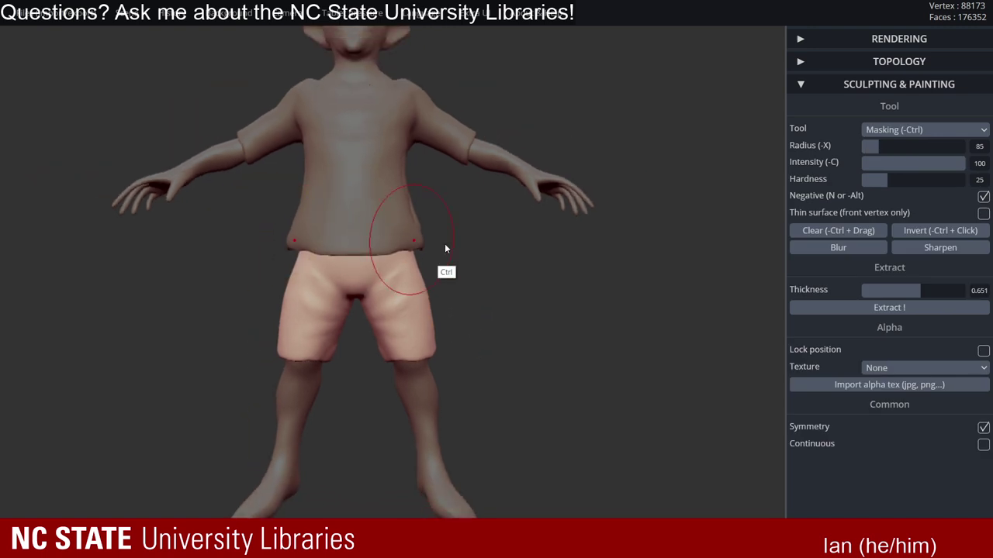
{"action": "right_click_drag", "start_coordinate": [463, 241], "coordinate": [454, 261]}
{"action": "scroll", "coordinate": [466, 277], "scroll_direction": "up", "scroll_amount": 4}
{"action": "scroll", "coordinate": [496, 271], "scroll_direction": "down", "scroll_amount": 6}
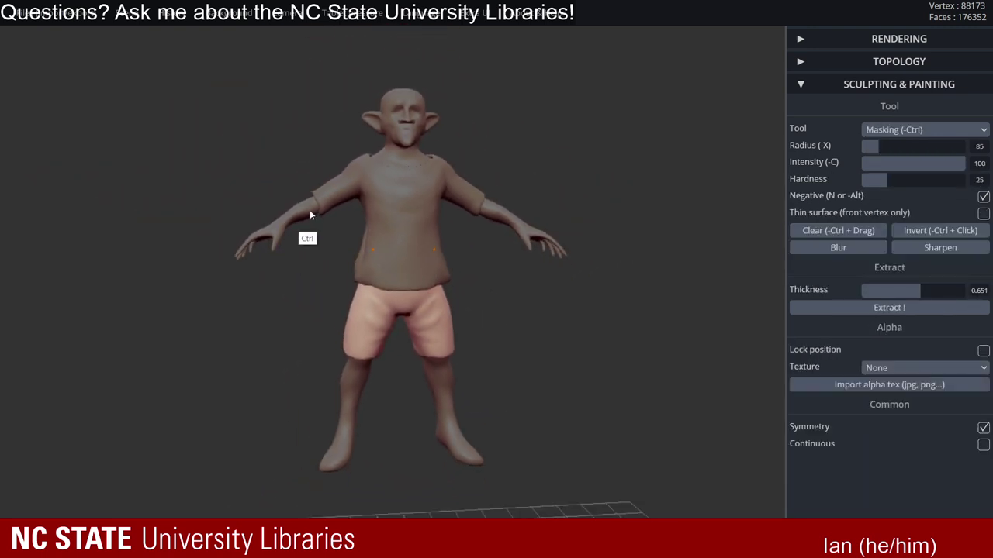
- Sculpt a slanted fold under each side of the seat on the back of the shorts with the Brush at radius 22
{"action": "right_click_drag", "start_coordinate": [310, 215], "coordinate": [481, 237]}
{"action": "mouse_move", "coordinate": [431, 257]}
{"action": "right_mouse_down", "text": "alt"}
{"action": "mouse_move", "coordinate": [432, 231]}
{"action": "mouse_move", "coordinate": [470, 296]}
{"action": "mouse_move", "coordinate": [463, 273]}
{"action": "mouse_move", "coordinate": [492, 282]}
{"action": "mouse_move", "coordinate": [492, 261]}
{"action": "mouse_move", "coordinate": [450, 272]}
{"action": "right_mouse_up", "text": "alt"}
{"action": "key", "text": "x"}
{"action": "left_click_drag", "start_coordinate": [439, 266], "coordinate": [443, 266]}
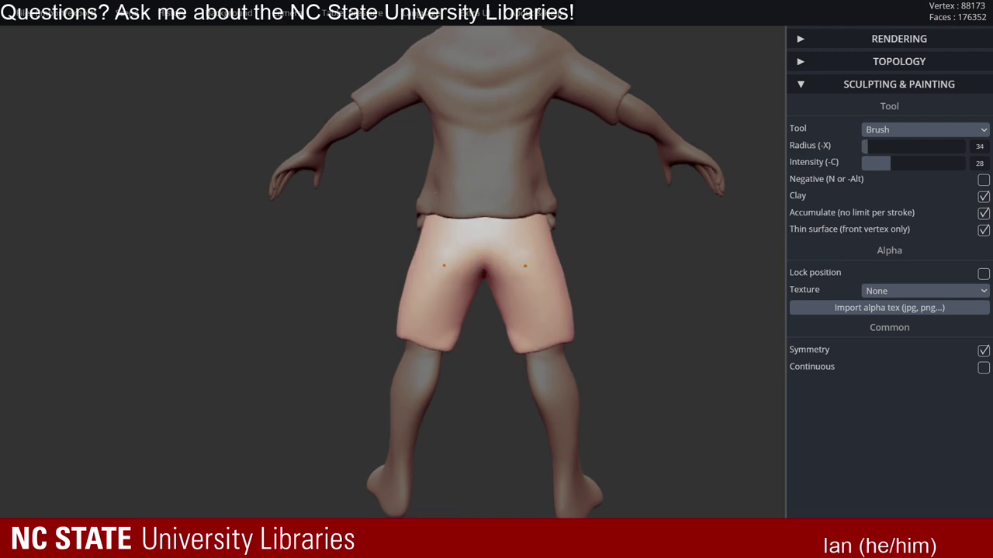
{"action": "key", "text": "ctrl+z"}
{"action": "key", "text": "x"}
{"action": "left_click_drag", "start_coordinate": [439, 268], "coordinate": [481, 296]}
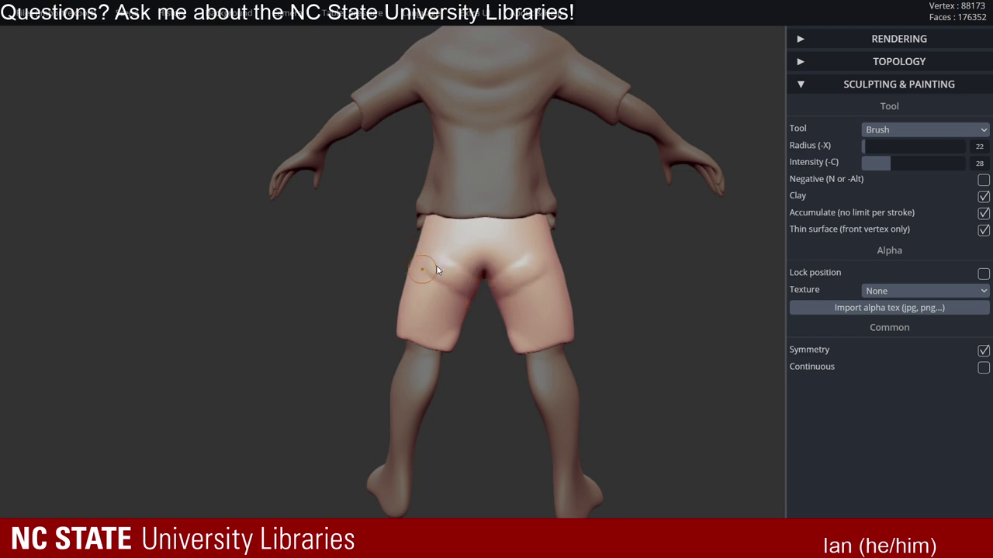
- Smooth the new folds into the cloth toward the crotch on the back of the shorts
{"action": "right_click_drag", "start_coordinate": [428, 266], "coordinate": [435, 260]}
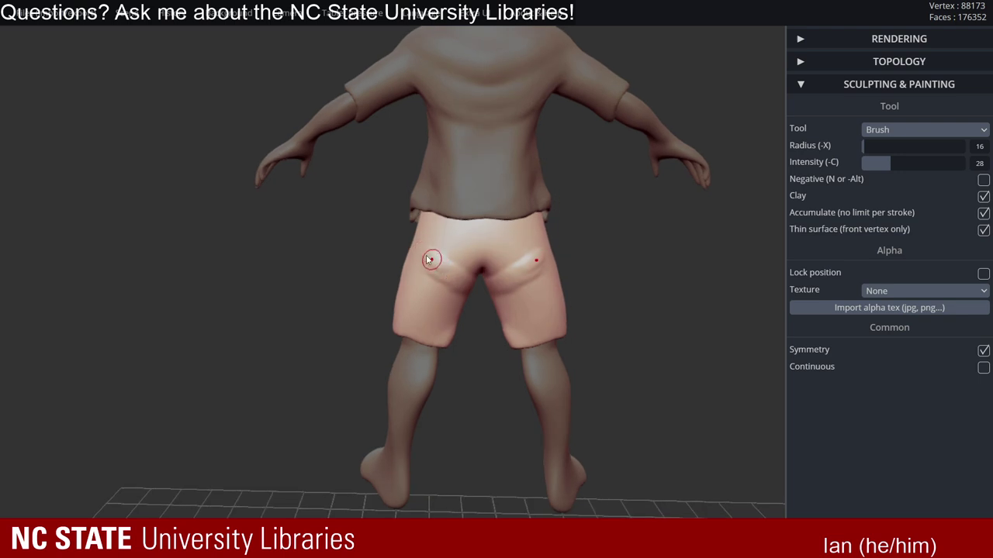
{"action": "mouse_move", "coordinate": [445, 276]}
{"action": "left_mouse_down", "text": "shift"}
{"action": "mouse_move", "coordinate": [448, 262]}
{"action": "mouse_move", "coordinate": [479, 284]}
{"action": "left_mouse_up", "text": "shift"}
{"action": "right_click_drag", "start_coordinate": [443, 263], "coordinate": [451, 256]}
{"action": "mouse_move", "coordinate": [457, 267]}
{"action": "left_mouse_down", "text": "shift"}
{"action": "mouse_move", "coordinate": [483, 282]}
{"action": "mouse_move", "coordinate": [475, 282]}
{"action": "left_mouse_up", "text": "shift"}
{"action": "right_click_drag", "start_coordinate": [457, 286], "coordinate": [428, 306]}
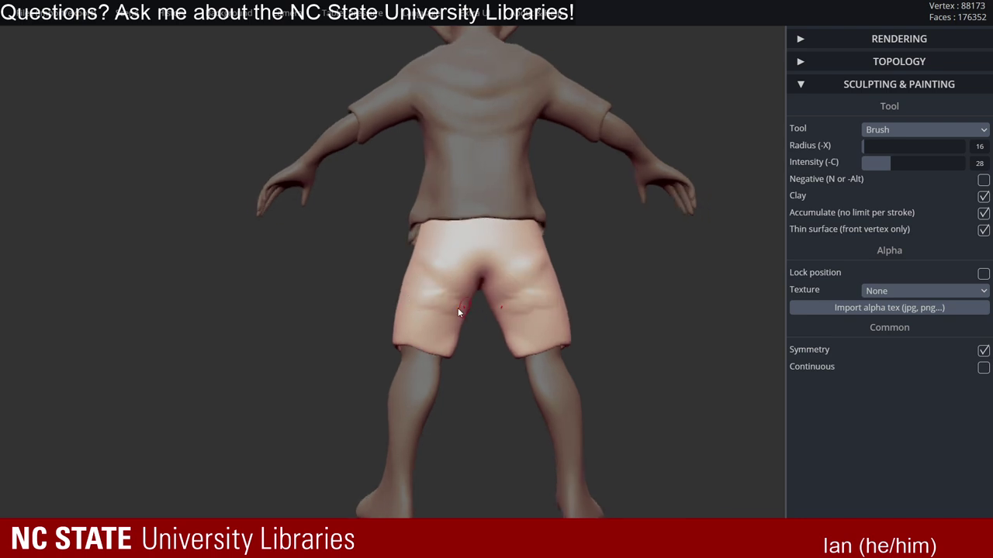
- Try further Brush folds across the inner thighs and seat on the back of the shorts, and undo those strokes
{"action": "left_click_drag", "start_coordinate": [432, 308], "coordinate": [461, 311]}
{"action": "mouse_move", "coordinate": [451, 305]}
{"action": "right_mouse_down"}
{"action": "mouse_move", "coordinate": [435, 311]}
{"action": "mouse_move", "coordinate": [456, 303]}
{"action": "mouse_move", "coordinate": [485, 322]}
{"action": "mouse_move", "coordinate": [434, 377]}
{"action": "mouse_move", "coordinate": [286, 275]}
{"action": "mouse_move", "coordinate": [409, 288]}
{"action": "mouse_move", "coordinate": [525, 273]}
{"action": "mouse_move", "coordinate": [492, 285]}
{"action": "mouse_move", "coordinate": [480, 266]}
{"action": "mouse_move", "coordinate": [559, 267]}
{"action": "mouse_move", "coordinate": [503, 259]}
{"action": "mouse_move", "coordinate": [558, 226]}
{"action": "mouse_move", "coordinate": [448, 204]}
{"action": "mouse_move", "coordinate": [535, 227]}
{"action": "right_mouse_up"}
{"action": "key", "text": "ctrl+z"}
{"action": "key", "text": "ctrl+z"}
{"action": "key", "text": "ctrl+z"}
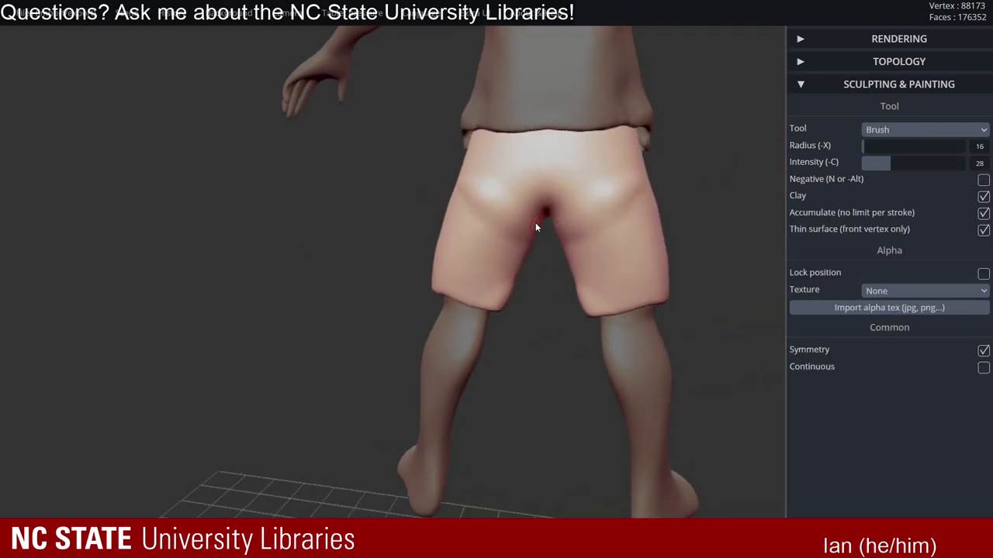
{"action": "mouse_move", "coordinate": [478, 204]}
{"action": "left_mouse_down"}
{"action": "mouse_move", "coordinate": [497, 226]}
{"action": "mouse_move", "coordinate": [495, 203]}
{"action": "mouse_move", "coordinate": [505, 229]}
{"action": "mouse_move", "coordinate": [519, 218]}
{"action": "left_mouse_up"}
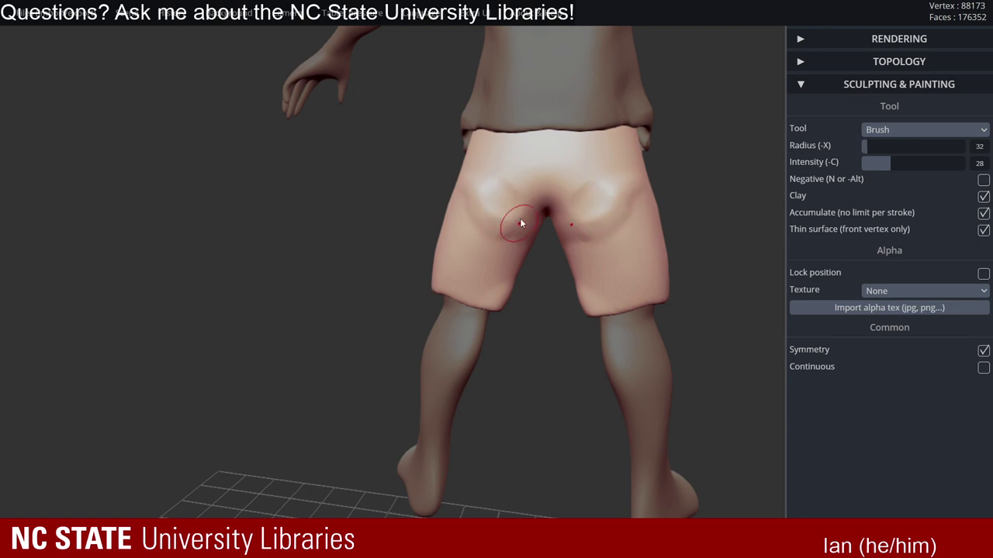
{"action": "key", "text": "ctrl+z"}
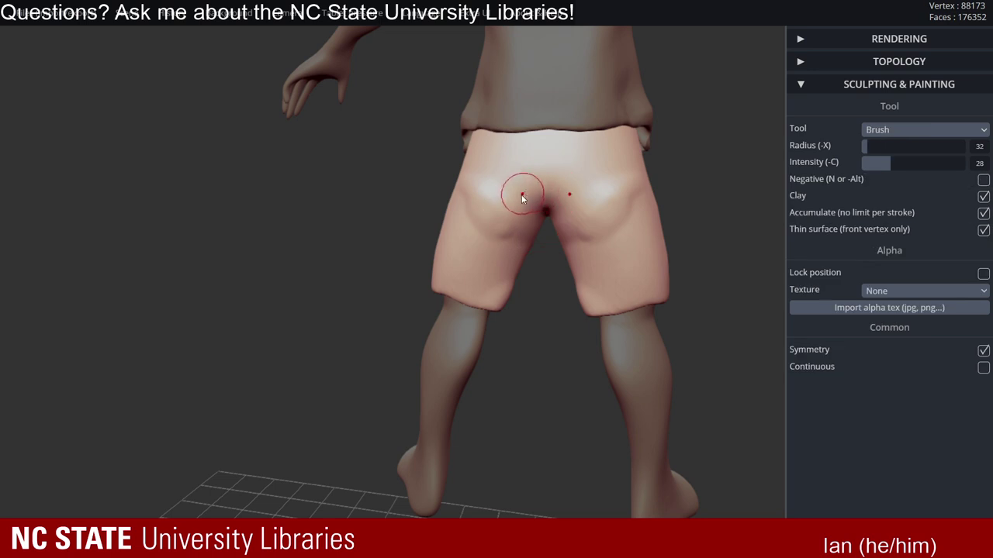
- Carve creases into the seat of the shorts with the negative Brush at radius 24 and intensity 28
{"action": "key", "text": "x"}
{"action": "right_click_drag", "start_coordinate": [521, 196], "coordinate": [518, 207]}
{"action": "mouse_move", "coordinate": [490, 186]}
{"action": "left_mouse_down", "text": "alt"}
{"action": "mouse_move", "coordinate": [506, 207]}
{"action": "mouse_move", "coordinate": [530, 210]}
{"action": "left_mouse_up", "text": "alt"}
{"action": "key", "text": "shift"}
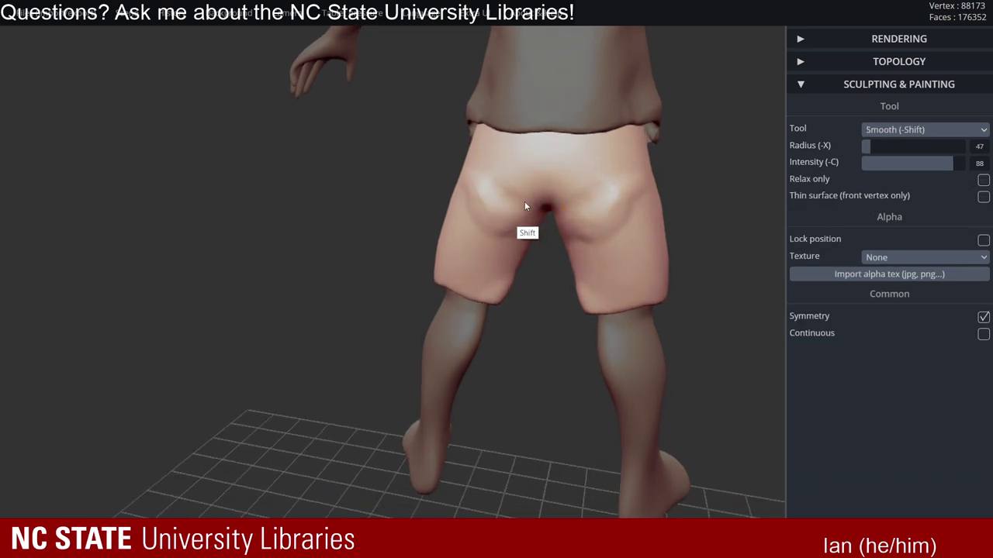
{"action": "key", "text": "alt"}
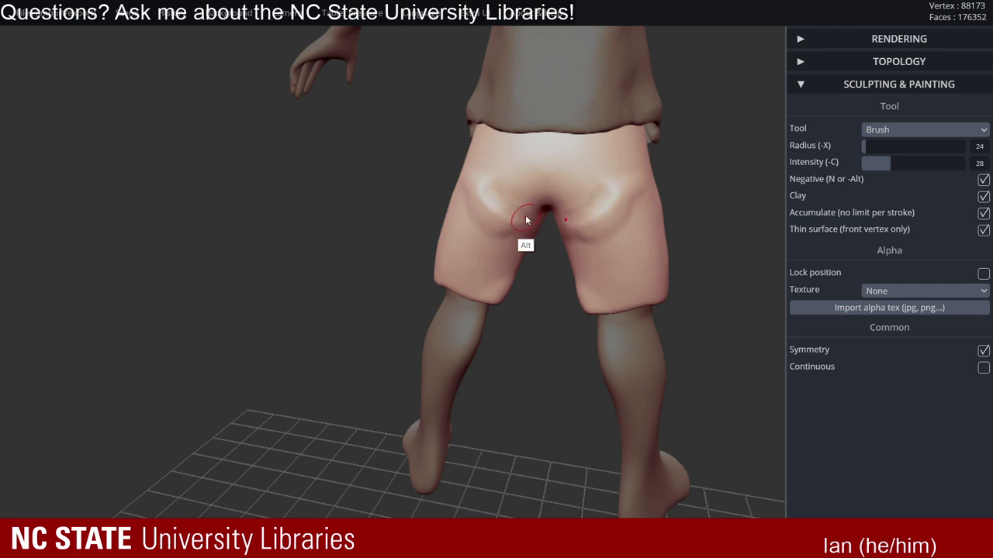
{"action": "mouse_move", "coordinate": [504, 189]}
{"action": "left_mouse_down", "text": "alt"}
{"action": "mouse_move", "coordinate": [518, 210]}
{"action": "mouse_move", "coordinate": [488, 178]}
{"action": "mouse_move", "coordinate": [514, 230]}
{"action": "left_mouse_up", "text": "alt"}
{"action": "right_click_drag", "start_coordinate": [517, 244], "coordinate": [490, 231]}
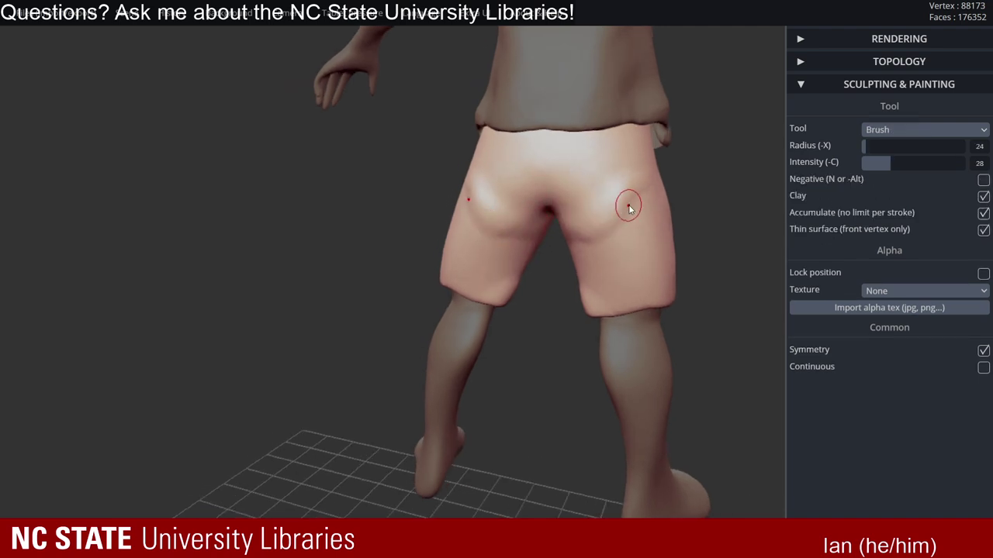
{"action": "right_click_drag", "start_coordinate": [627, 202], "coordinate": [640, 202]}
{"action": "key", "text": "alt"}
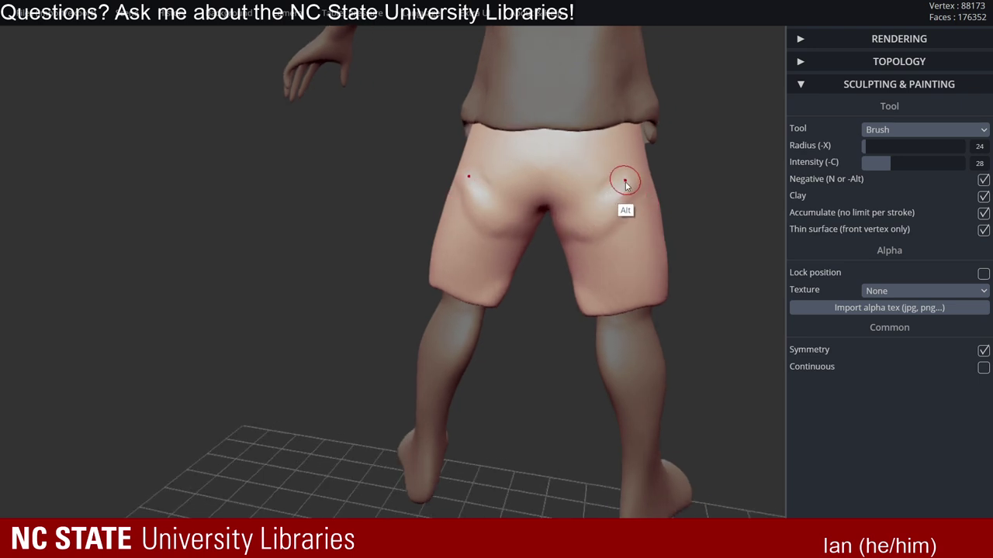
{"action": "key", "text": "shift"}
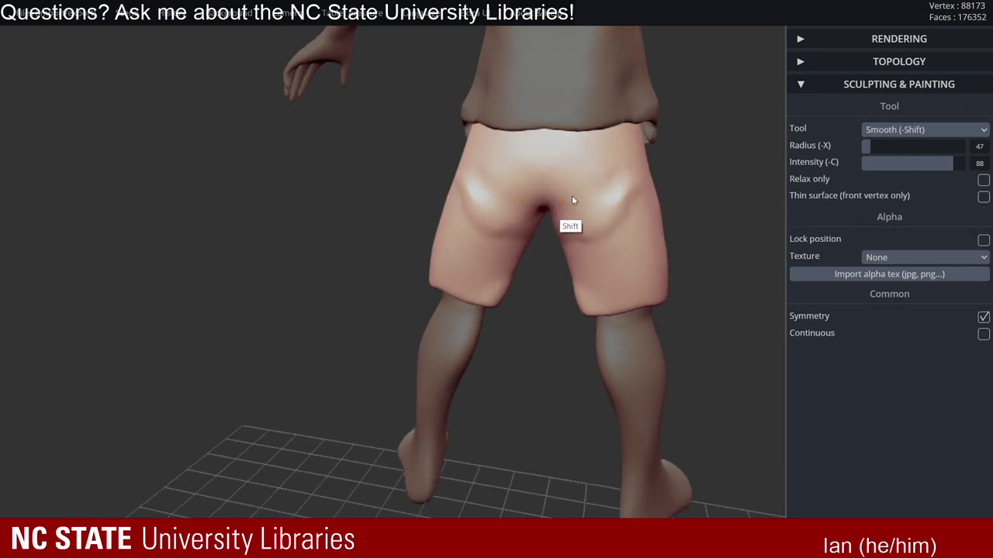
- Build up a curved fold under each side of the seat with the Brush at radius 24 and smooth it
{"action": "left_click_drag", "start_coordinate": [631, 209], "coordinate": [615, 224]}
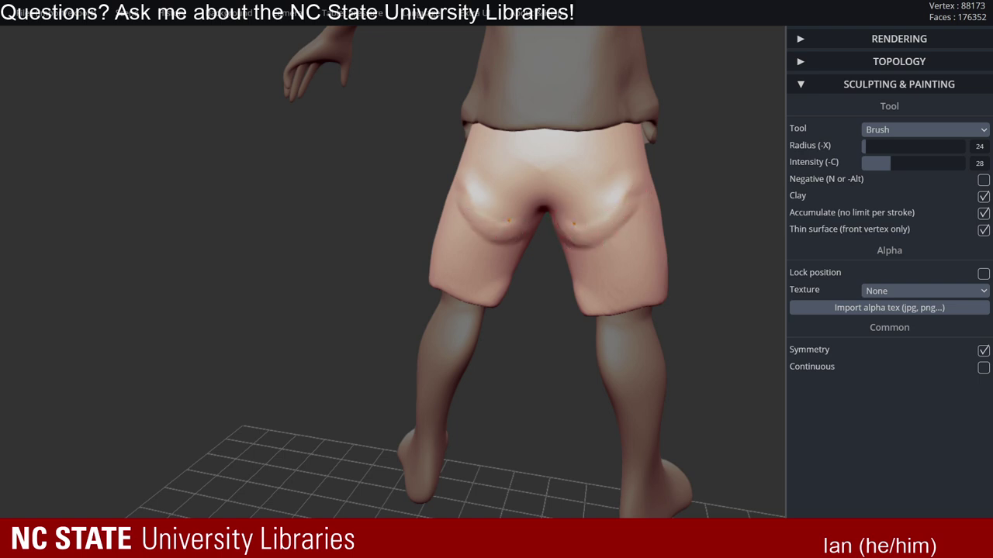
{"action": "key", "text": "shift"}
{"action": "mouse_move", "coordinate": [571, 277]}
{"action": "right_mouse_down"}
{"action": "mouse_move", "coordinate": [502, 231]}
{"action": "mouse_move", "coordinate": [542, 272]}
{"action": "right_mouse_up"}
{"action": "left_click_drag", "start_coordinate": [513, 214], "coordinate": [490, 206], "text": "shift"}
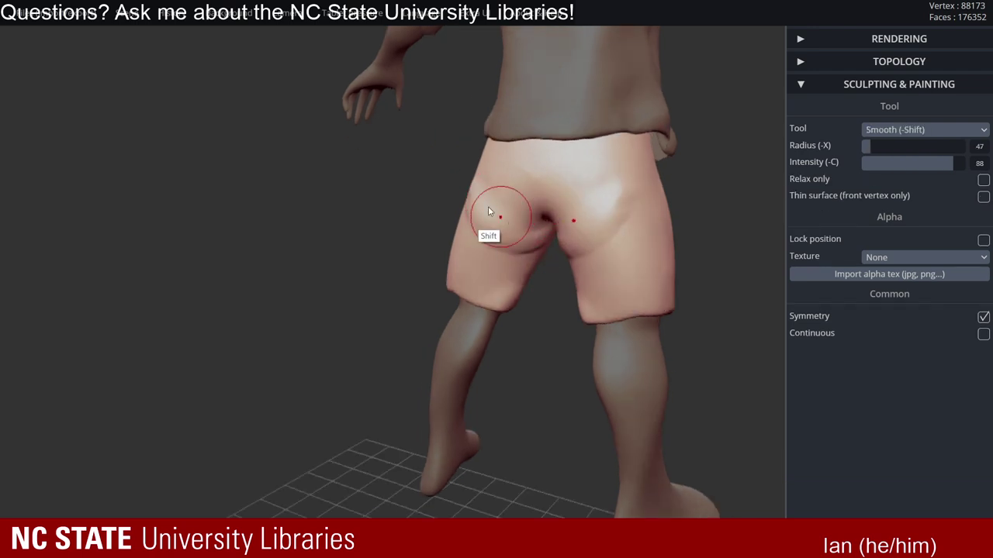
{"action": "mouse_move", "coordinate": [536, 257]}
{"action": "right_mouse_down"}
{"action": "mouse_move", "coordinate": [566, 241]}
{"action": "mouse_move", "coordinate": [538, 239]}
{"action": "mouse_move", "coordinate": [600, 317]}
{"action": "mouse_move", "coordinate": [626, 211]}
{"action": "right_mouse_up"}
- Add slanted folds from the seat down toward the inner thighs on the back of the shorts with the Brush at radius 24
{"action": "mouse_move", "coordinate": [610, 196]}
{"action": "left_mouse_down"}
{"action": "mouse_move", "coordinate": [598, 232]}
{"action": "mouse_move", "coordinate": [594, 216]}
{"action": "left_mouse_up"}
{"action": "right_click_drag", "start_coordinate": [555, 221], "coordinate": [563, 234]}
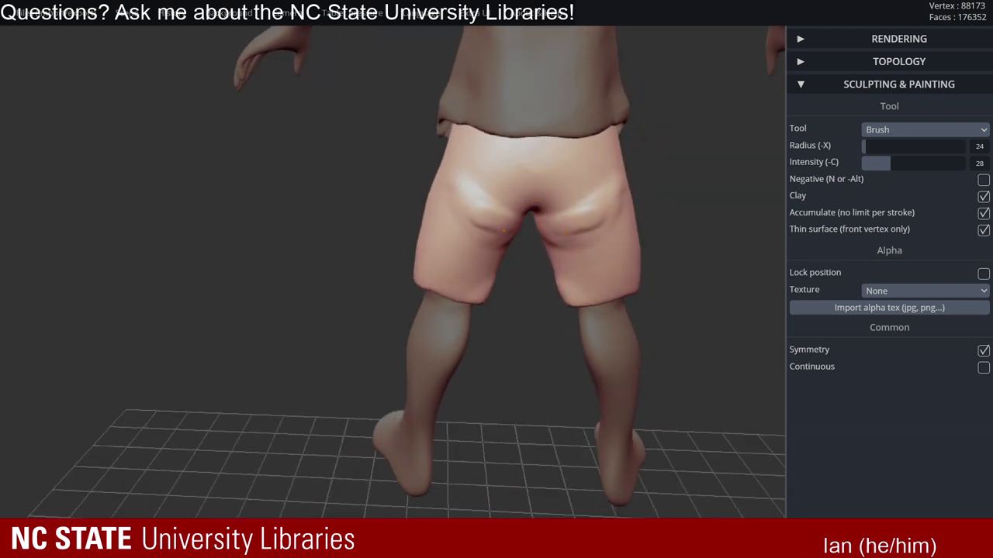
{"action": "mouse_move", "coordinate": [565, 231]}
{"action": "left_mouse_down"}
{"action": "mouse_move", "coordinate": [600, 228]}
{"action": "mouse_move", "coordinate": [553, 236]}
{"action": "left_mouse_up"}
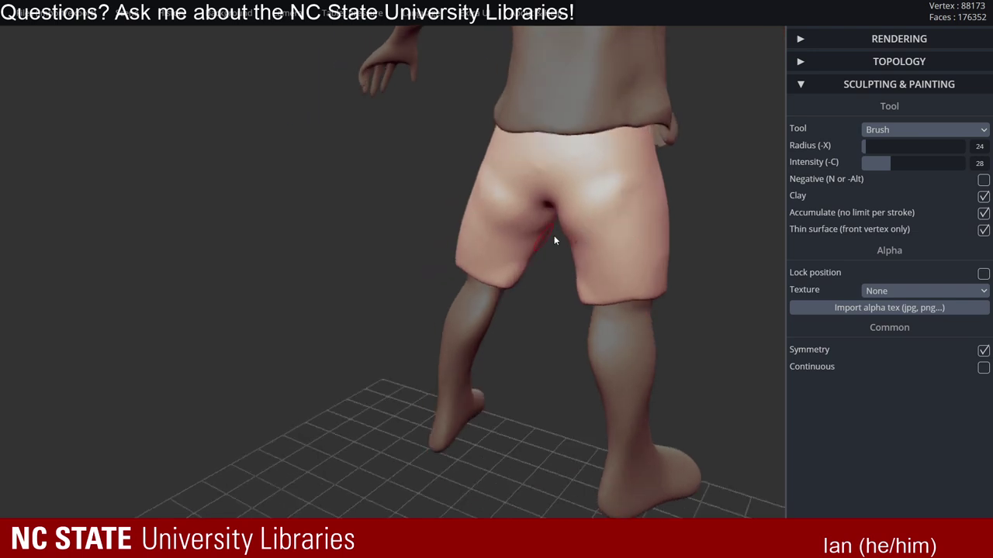
{"action": "right_click_drag", "start_coordinate": [553, 241], "coordinate": [630, 225]}
{"action": "mouse_move", "coordinate": [566, 254]}
{"action": "right_mouse_down"}
{"action": "mouse_move", "coordinate": [554, 261]}
{"action": "mouse_move", "coordinate": [571, 253]}
{"action": "right_mouse_up"}
{"action": "left_click_drag", "start_coordinate": [591, 242], "coordinate": [570, 261]}
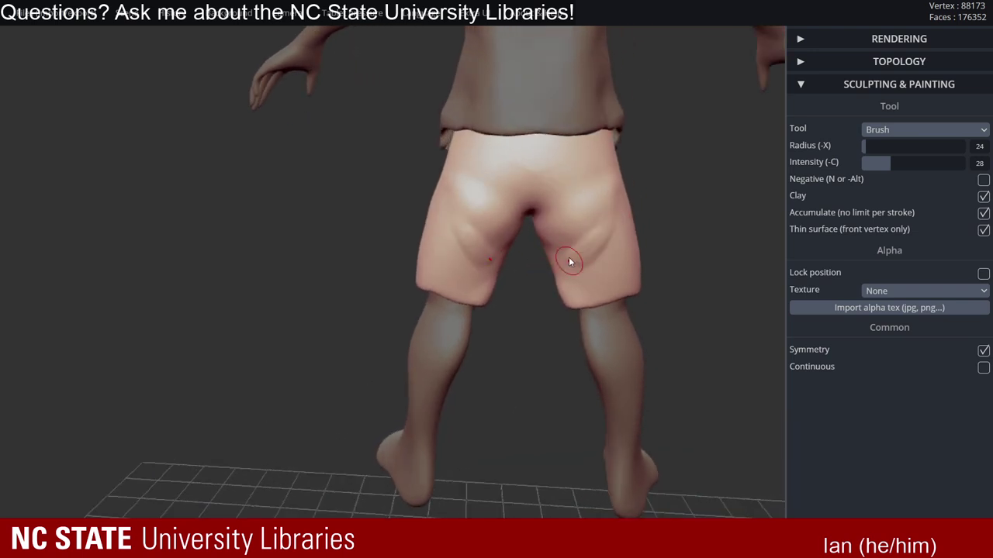
- Sculpt diagonal folds from the outer thighs to the inner lower legs of the shorts and soften them with Smooth
{"action": "mouse_move", "coordinate": [607, 222]}
{"action": "right_mouse_down"}
{"action": "mouse_move", "coordinate": [589, 230]}
{"action": "mouse_move", "coordinate": [598, 311]}
{"action": "mouse_move", "coordinate": [610, 225]}
{"action": "mouse_move", "coordinate": [628, 204]}
{"action": "right_mouse_up"}
{"action": "key", "text": "ctrl"}
{"action": "left_click_drag", "start_coordinate": [619, 207], "coordinate": [577, 265]}
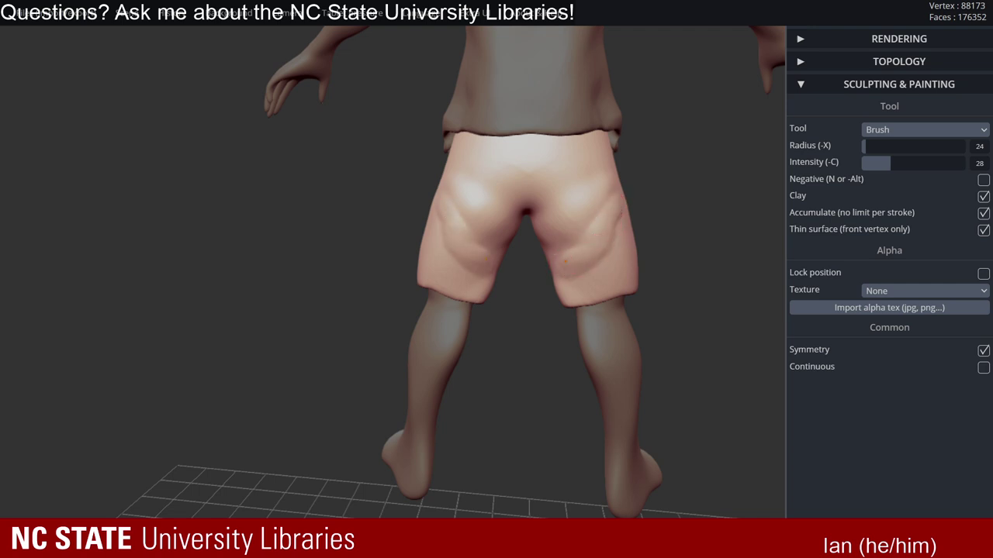
{"action": "mouse_move", "coordinate": [596, 252]}
{"action": "right_mouse_down"}
{"action": "mouse_move", "coordinate": [589, 263]}
{"action": "mouse_move", "coordinate": [548, 264]}
{"action": "right_mouse_up"}
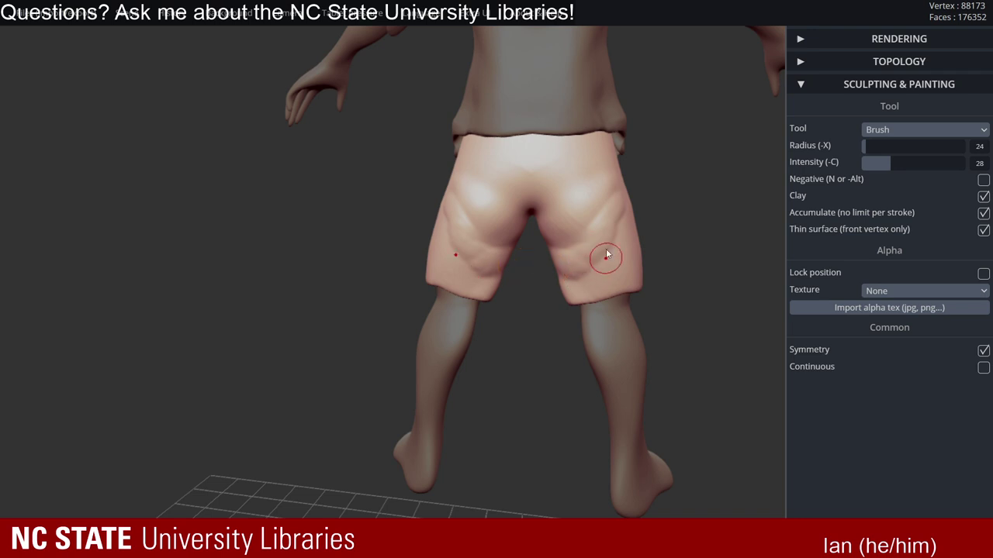
{"action": "mouse_move", "coordinate": [607, 254]}
{"action": "left_mouse_down"}
{"action": "mouse_move", "coordinate": [610, 241]}
{"action": "mouse_move", "coordinate": [580, 262]}
{"action": "left_mouse_up"}
{"action": "left_click_drag", "start_coordinate": [611, 205], "coordinate": [580, 260], "text": "shift"}
- Build up a slanted fold from each hip to the crotch on the back of the shorts with the Brush at radius 26 and smooth it
{"action": "mouse_move", "coordinate": [560, 276]}
{"action": "right_mouse_down"}
{"action": "mouse_move", "coordinate": [605, 273]}
{"action": "mouse_move", "coordinate": [534, 277]}
{"action": "mouse_move", "coordinate": [663, 195]}
{"action": "right_mouse_up"}
{"action": "mouse_move", "coordinate": [680, 240]}
{"action": "right_mouse_down"}
{"action": "mouse_move", "coordinate": [564, 221]}
{"action": "mouse_move", "coordinate": [660, 206]}
{"action": "mouse_move", "coordinate": [483, 184]}
{"action": "mouse_move", "coordinate": [473, 216]}
{"action": "right_mouse_up"}
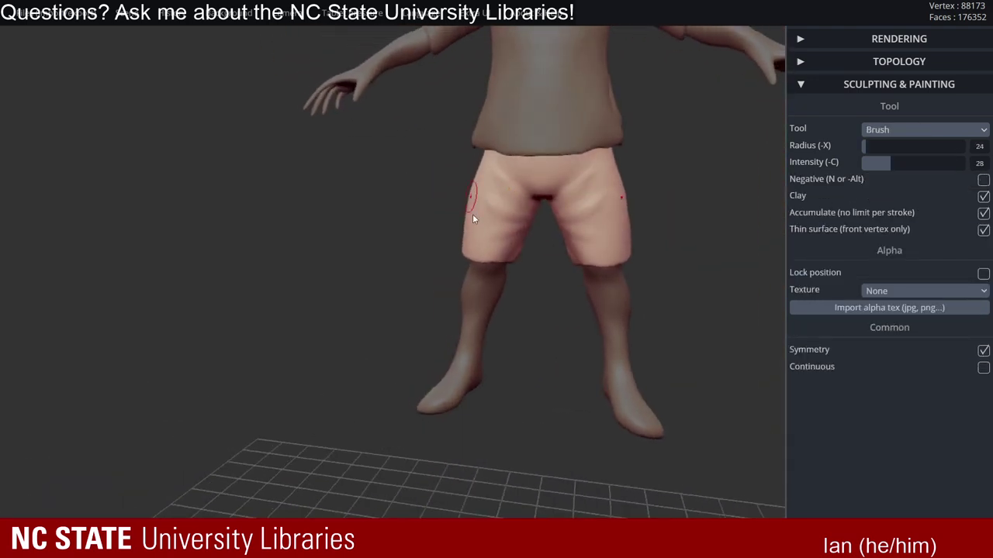
{"action": "right_click_drag", "start_coordinate": [531, 200], "coordinate": [436, 188]}
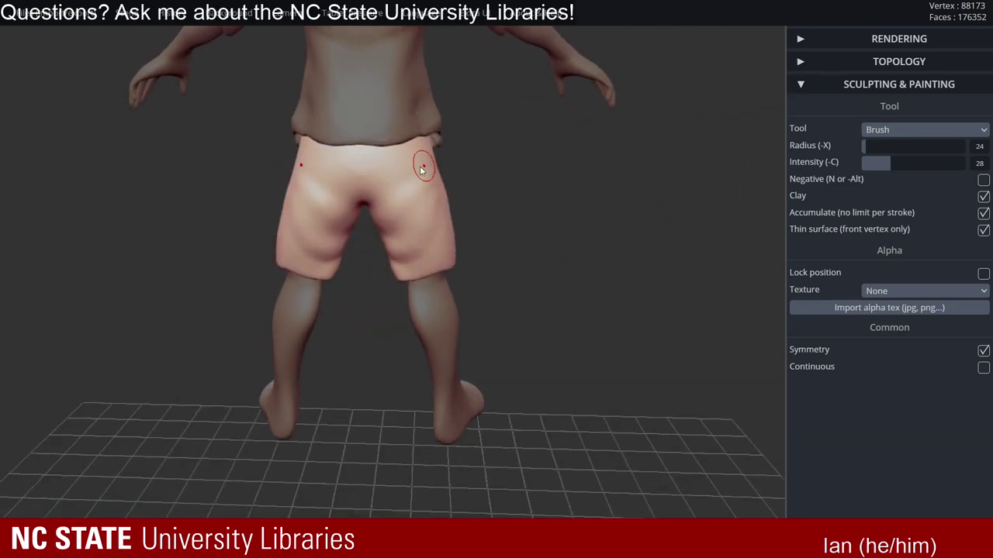
{"action": "mouse_move", "coordinate": [473, 174]}
{"action": "left_mouse_down"}
{"action": "mouse_move", "coordinate": [543, 198]}
{"action": "mouse_move", "coordinate": [442, 178]}
{"action": "mouse_move", "coordinate": [410, 193]}
{"action": "left_mouse_up"}
{"action": "key", "text": "ctrl+z"}
{"action": "key", "text": "x"}
{"action": "mouse_move", "coordinate": [415, 215]}
{"action": "right_mouse_down"}
{"action": "mouse_move", "coordinate": [456, 203]}
{"action": "mouse_move", "coordinate": [420, 171]}
{"action": "right_mouse_up"}
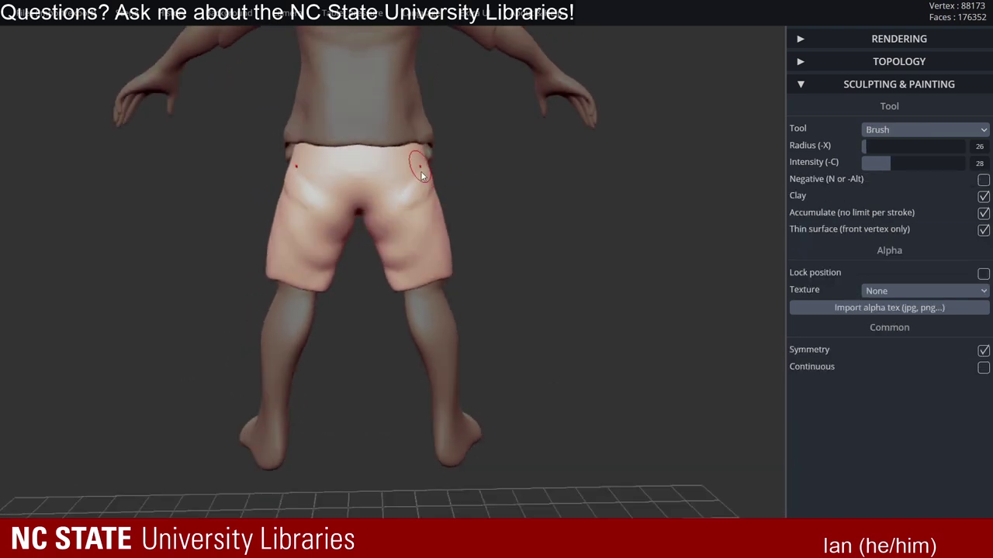
{"action": "left_click_drag", "start_coordinate": [420, 197], "coordinate": [380, 225]}
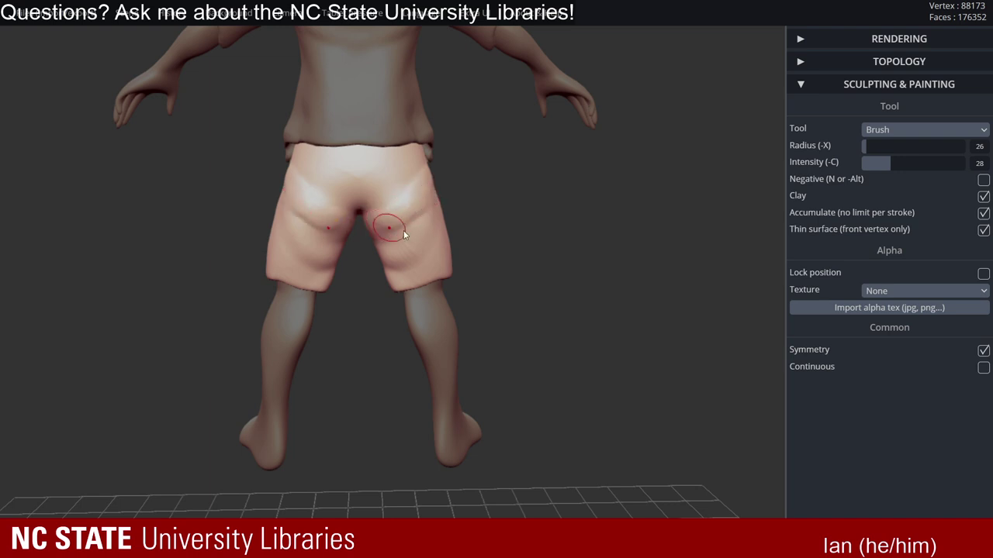
{"action": "key", "text": "shift"}
{"action": "mouse_move", "coordinate": [399, 203]}
{"action": "right_mouse_down"}
{"action": "mouse_move", "coordinate": [379, 230]}
{"action": "mouse_move", "coordinate": [468, 225]}
{"action": "mouse_move", "coordinate": [390, 235]}
{"action": "mouse_move", "coordinate": [419, 224]}
{"action": "right_mouse_up"}
{"action": "key", "text": "shift"}
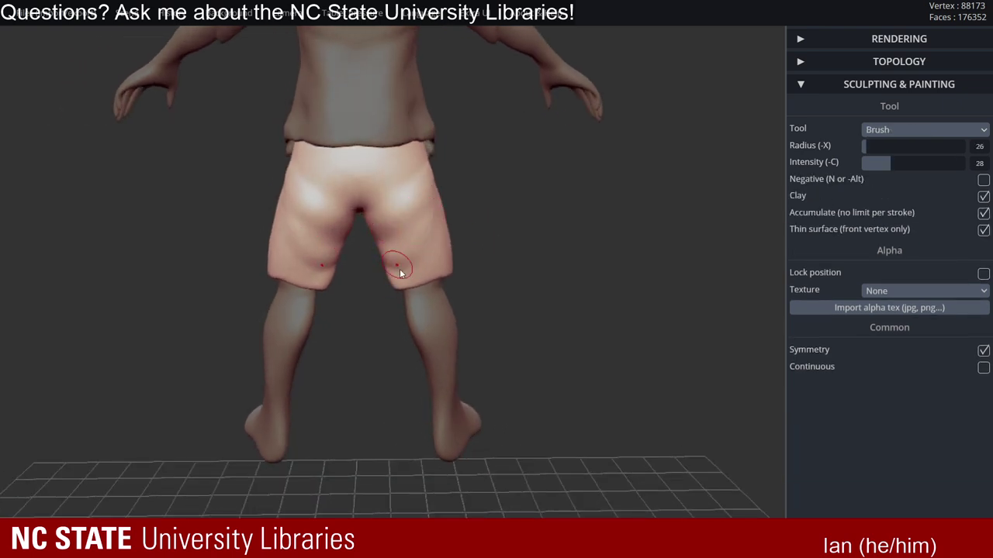
- Try diagonal folds across the lower outer legs on the back of the shorts with the Brush at radius 26
{"action": "left_click_drag", "start_coordinate": [436, 235], "coordinate": [404, 273]}
{"action": "left_click_drag", "start_coordinate": [440, 202], "coordinate": [437, 230]}
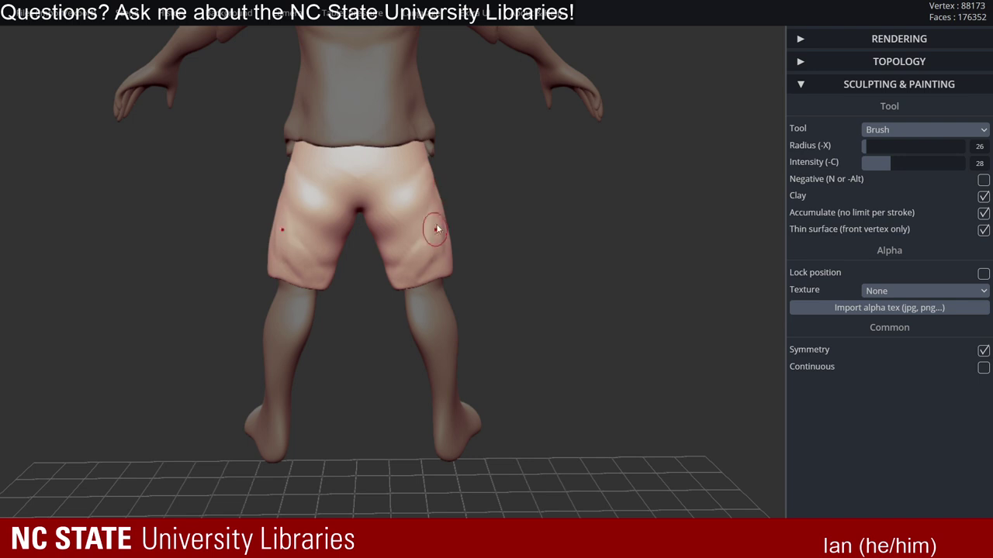
{"action": "key", "text": "ctrl"}
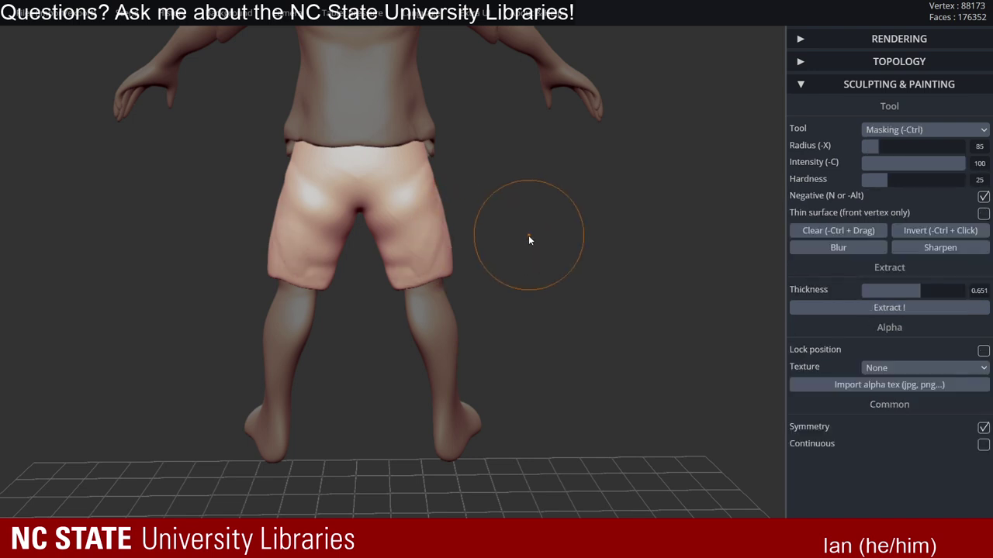
{"action": "left_click_drag", "start_coordinate": [528, 237], "coordinate": [449, 237]}
- Sculpt a long curved fold from each hip down to the inner hem on the back of the shorts with the Brush at radius 26
{"action": "mouse_move", "coordinate": [440, 203]}
{"action": "left_mouse_down"}
{"action": "mouse_move", "coordinate": [417, 261]}
{"action": "mouse_move", "coordinate": [399, 275]}
{"action": "left_mouse_up"}
{"action": "right_click_drag", "start_coordinate": [450, 265], "coordinate": [420, 255]}
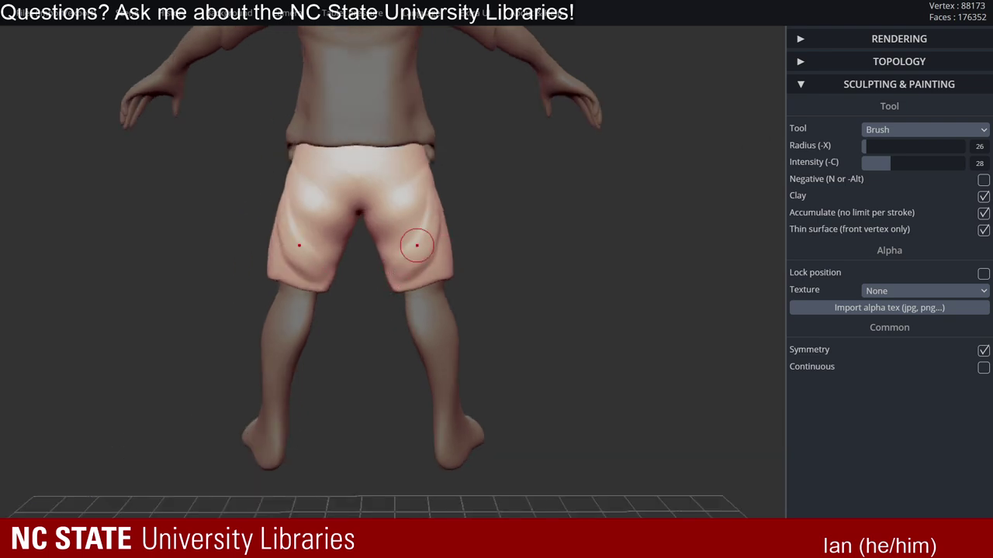
{"action": "mouse_move", "coordinate": [436, 190]}
{"action": "left_mouse_down"}
{"action": "mouse_move", "coordinate": [403, 248]}
{"action": "mouse_move", "coordinate": [405, 266]}
{"action": "left_mouse_up"}
{"action": "mouse_move", "coordinate": [406, 266]}
{"action": "right_mouse_down"}
{"action": "mouse_move", "coordinate": [434, 269]}
{"action": "mouse_move", "coordinate": [411, 268]}
{"action": "right_mouse_up"}
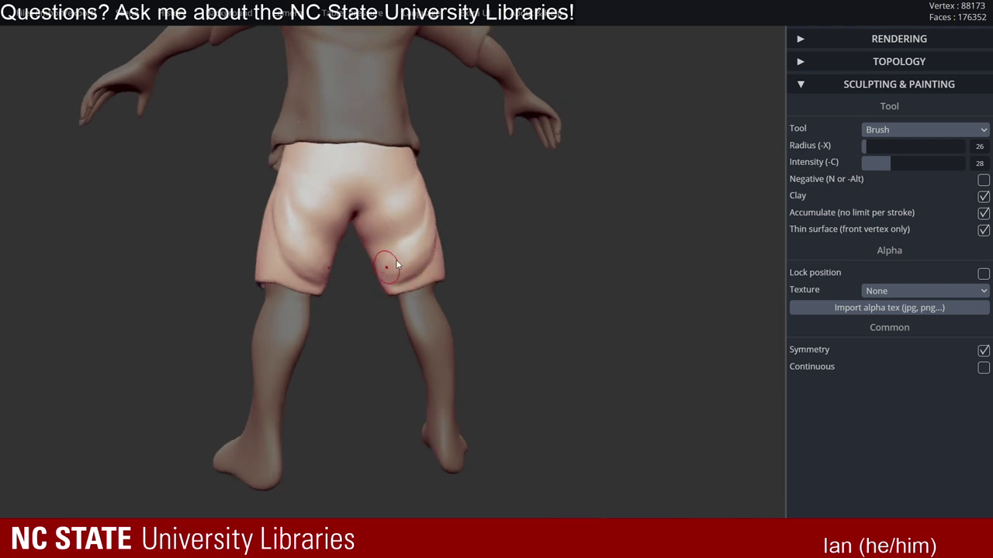
- Soften the long curved folds on the back of the legs with Smooth at radius 47 and intensity 88
{"action": "key", "text": "shift"}
{"action": "left_click_drag", "start_coordinate": [428, 230], "coordinate": [419, 254], "text": "shift"}
{"action": "right_click_drag", "start_coordinate": [419, 254], "coordinate": [395, 275]}
{"action": "left_click_drag", "start_coordinate": [436, 183], "coordinate": [416, 252], "text": "shift"}
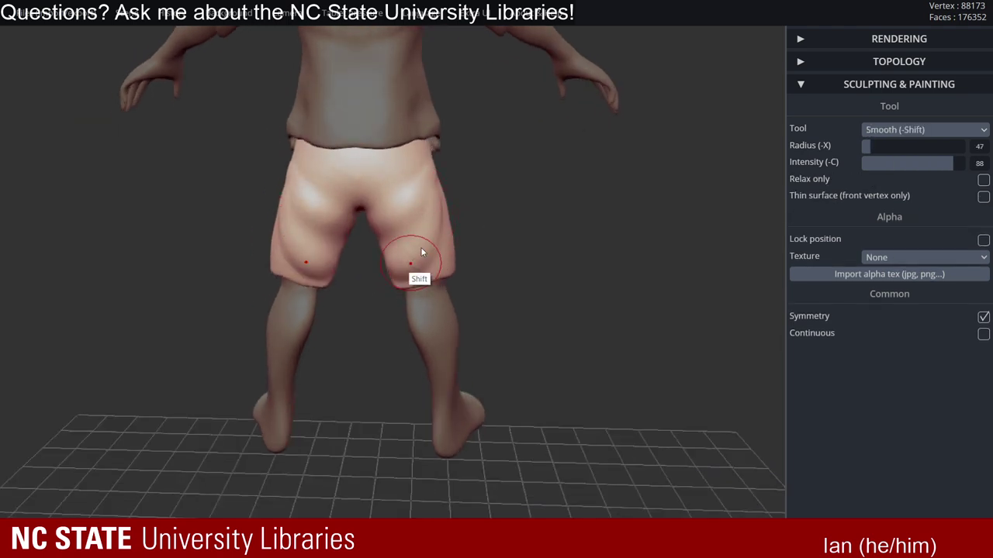
- Try smoothing the outer leg folds down to the hem of the shorts, and undo the stroke
{"action": "mouse_move", "coordinate": [394, 288]}
{"action": "right_mouse_down"}
{"action": "mouse_move", "coordinate": [391, 270]}
{"action": "mouse_move", "coordinate": [427, 273]}
{"action": "right_mouse_up"}
{"action": "key", "text": "shift"}
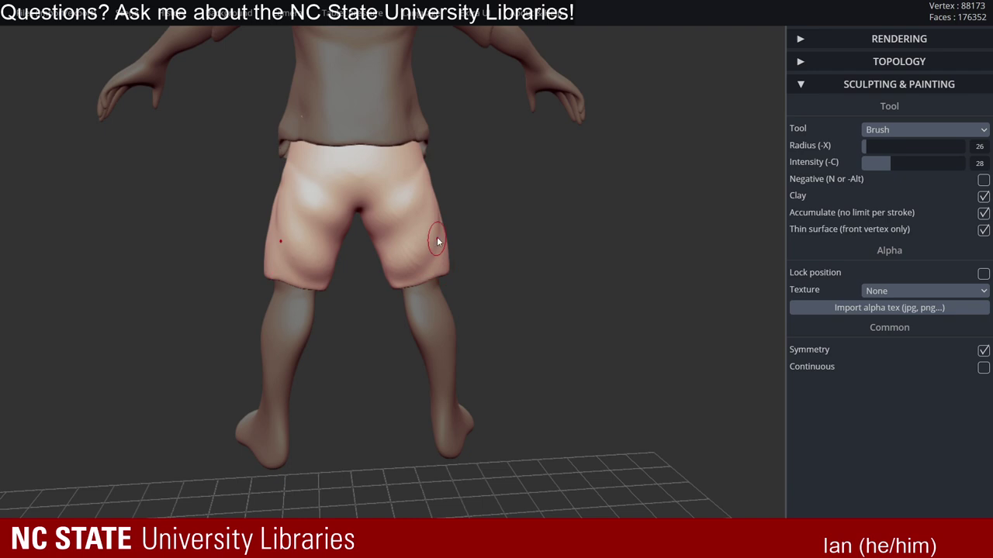
{"action": "mouse_move", "coordinate": [437, 241]}
{"action": "left_mouse_down", "text": "shift"}
{"action": "mouse_move", "coordinate": [410, 286]}
{"action": "mouse_move", "coordinate": [411, 267]}
{"action": "mouse_move", "coordinate": [457, 262]}
{"action": "mouse_move", "coordinate": [423, 277]}
{"action": "left_mouse_up", "text": "shift"}
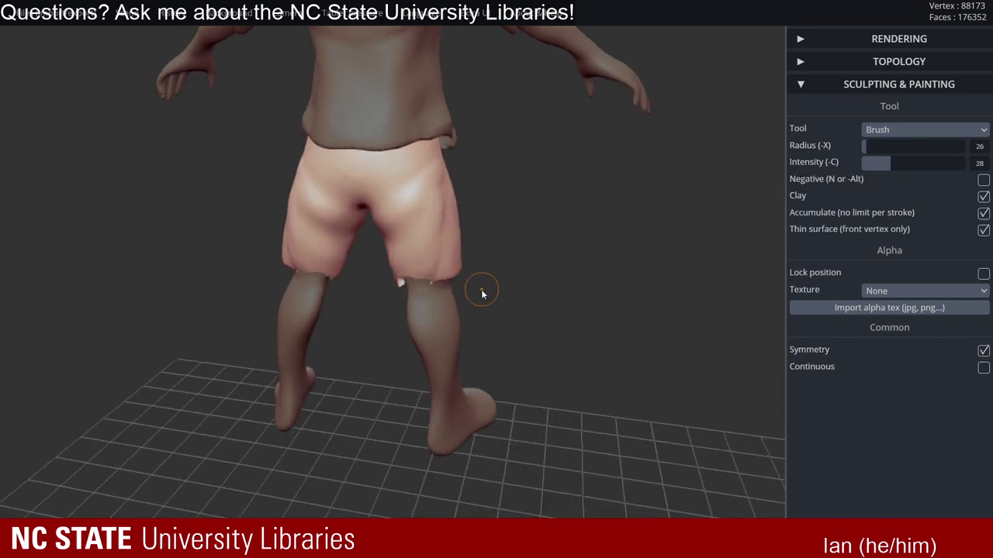
{"action": "mouse_move", "coordinate": [406, 311]}
{"action": "right_mouse_down"}
{"action": "mouse_move", "coordinate": [498, 230]}
{"action": "mouse_move", "coordinate": [449, 270]}
{"action": "mouse_move", "coordinate": [439, 267]}
{"action": "mouse_move", "coordinate": [501, 228]}
{"action": "right_mouse_up"}
{"action": "key", "text": "ctrl"}
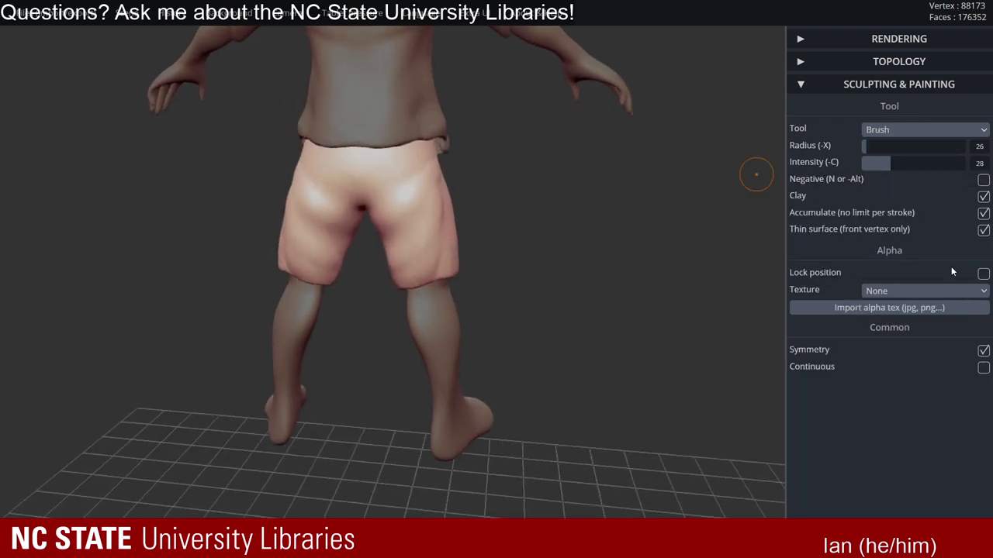
- Smooth the leg folds on the back of the shorts again with Smooth at radius 47 and intensity 88
{"action": "key", "text": "shift"}
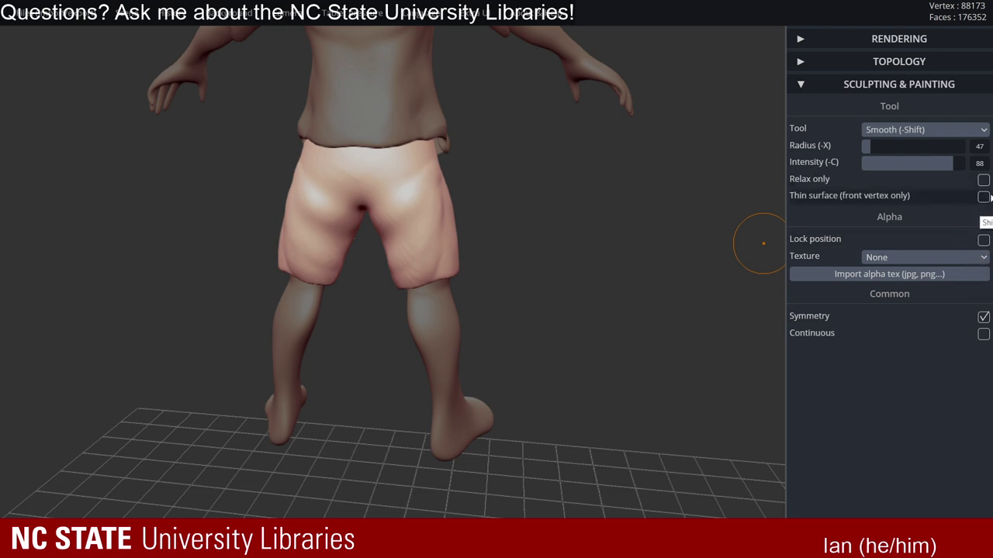
{"action": "mouse_move", "coordinate": [748, 231]}
{"action": "left_mouse_down"}
{"action": "mouse_move", "coordinate": [445, 195]}
{"action": "mouse_move", "coordinate": [441, 223]}
{"action": "left_mouse_up"}
{"action": "key", "text": "shift"}
{"action": "left_click_drag", "start_coordinate": [487, 278], "coordinate": [620, 268]}
{"action": "left_click_drag", "start_coordinate": [456, 261], "coordinate": [293, 221]}
{"action": "left_click_drag", "start_coordinate": [526, 224], "coordinate": [284, 210]}
- Select the character's body and frame the whole clothed figure from the front
{"action": "right_click_drag", "start_coordinate": [284, 209], "coordinate": [439, 235]}
{"action": "right_click_drag", "start_coordinate": [521, 225], "coordinate": [548, 268], "text": "alt"}
{"action": "mouse_move", "coordinate": [548, 263]}
{"action": "right_mouse_down"}
{"action": "mouse_move", "coordinate": [552, 276]}
{"action": "mouse_move", "coordinate": [542, 269]}
{"action": "right_mouse_up"}
{"action": "right_click_drag", "start_coordinate": [497, 319], "coordinate": [580, 296]}
{"action": "right_click_drag", "start_coordinate": [580, 295], "coordinate": [583, 324], "text": "ctrl"}
{"action": "mouse_move", "coordinate": [547, 282]}
{"action": "right_mouse_down", "text": "ctrl"}
{"action": "mouse_move", "coordinate": [615, 283]}
{"action": "mouse_move", "coordinate": [473, 284]}
{"action": "mouse_move", "coordinate": [526, 282]}
{"action": "mouse_move", "coordinate": [575, 312]}
{"action": "mouse_move", "coordinate": [594, 259]}
{"action": "mouse_move", "coordinate": [653, 244]}
{"action": "right_mouse_up", "text": "ctrl"}
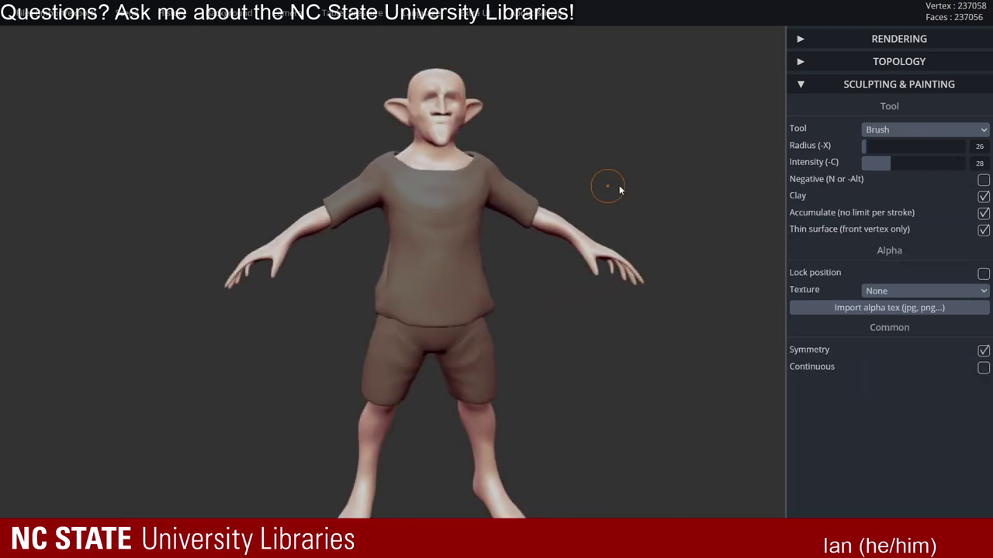
{"action": "key", "text": "ctrl"}
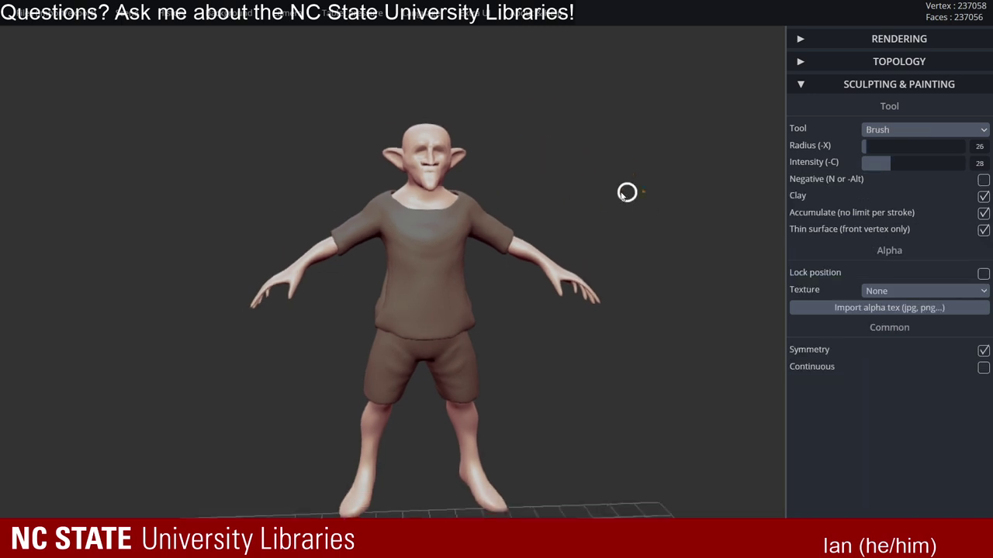
- Inspect the finished shirt and shorts on the character from the front and at three-quarter angles
{"action": "right_click_drag", "start_coordinate": [627, 193], "coordinate": [526, 238]}
{"action": "right_click_drag", "start_coordinate": [526, 237], "coordinate": [580, 228], "text": "ctrl+alt"}
{"action": "right_click_drag", "start_coordinate": [580, 228], "coordinate": [412, 210], "text": "alt"}
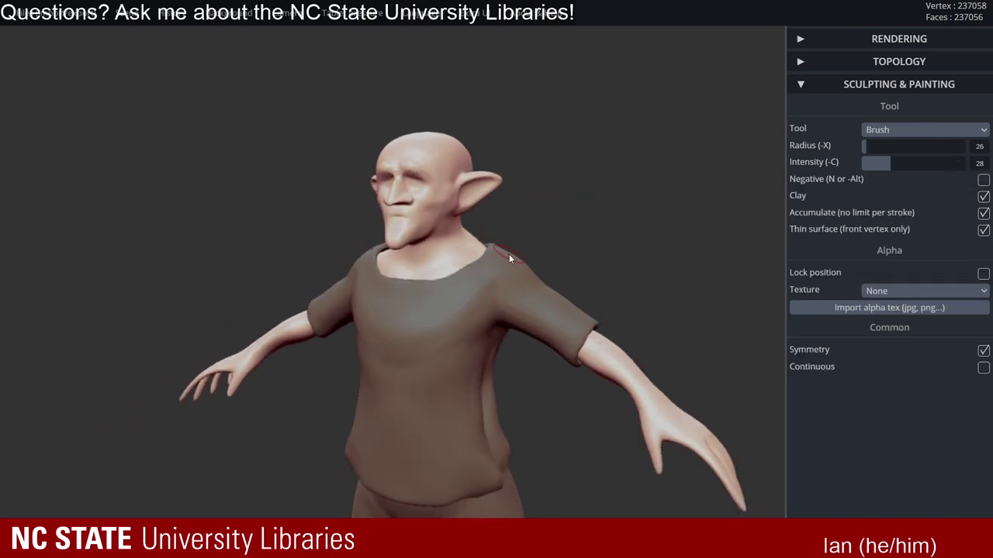
{"action": "right_click_drag", "start_coordinate": [531, 200], "coordinate": [501, 195], "text": "alt"}
{"action": "mouse_move", "coordinate": [611, 206]}
{"action": "right_mouse_down"}
{"action": "mouse_move", "coordinate": [564, 208]}
{"action": "mouse_move", "coordinate": [676, 137]}
{"action": "mouse_move", "coordinate": [501, 176]}
{"action": "mouse_move", "coordinate": [637, 179]}
{"action": "mouse_move", "coordinate": [614, 133]}
{"action": "mouse_move", "coordinate": [651, 104]}
{"action": "mouse_move", "coordinate": [532, 151]}
{"action": "right_mouse_up"}
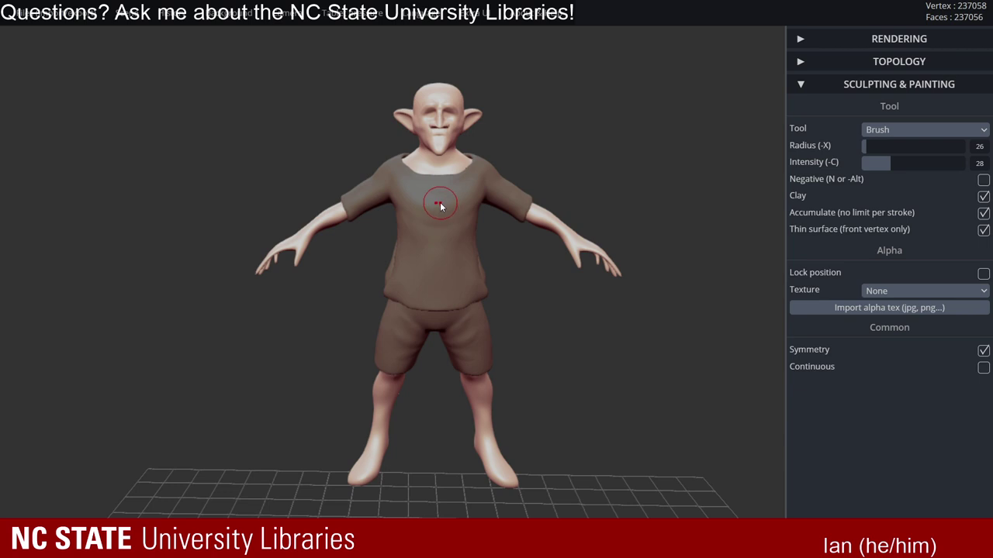
{"action": "mouse_move", "coordinate": [443, 208]}
{"action": "right_mouse_down"}
{"action": "mouse_move", "coordinate": [554, 200]}
{"action": "mouse_move", "coordinate": [474, 156]}
{"action": "right_mouse_up"}
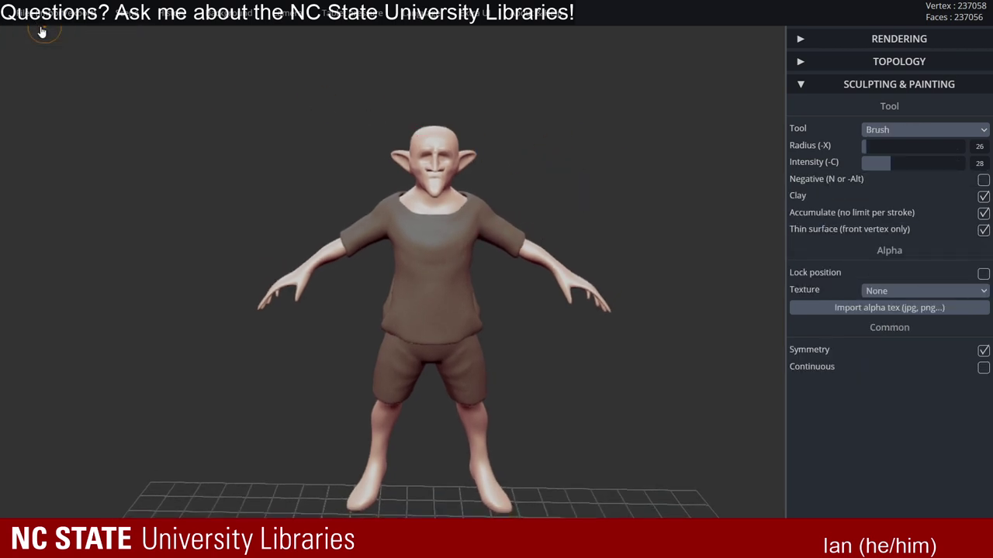
{"action": "mouse_move", "coordinate": [69, 14]}
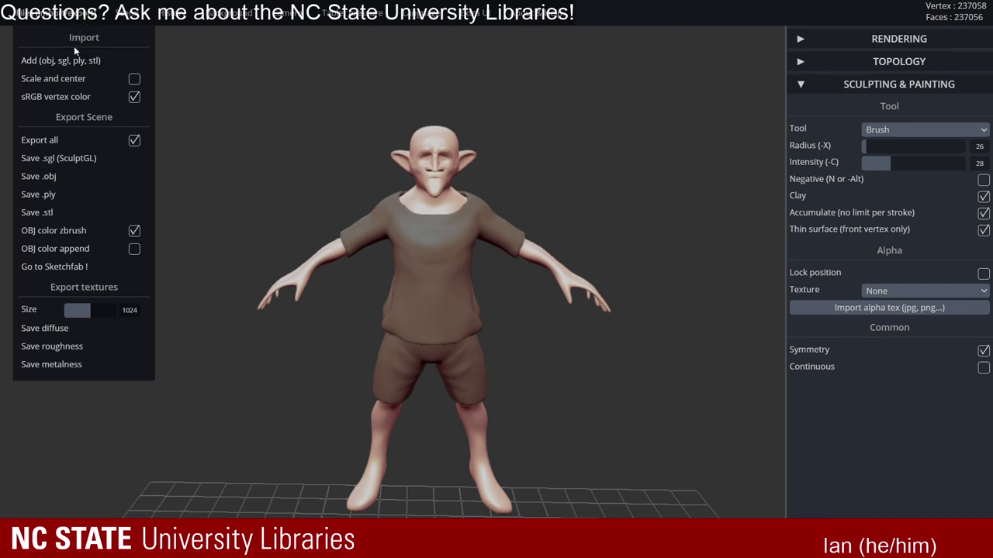
{"action": "left_click", "coordinate": [75, 62]}
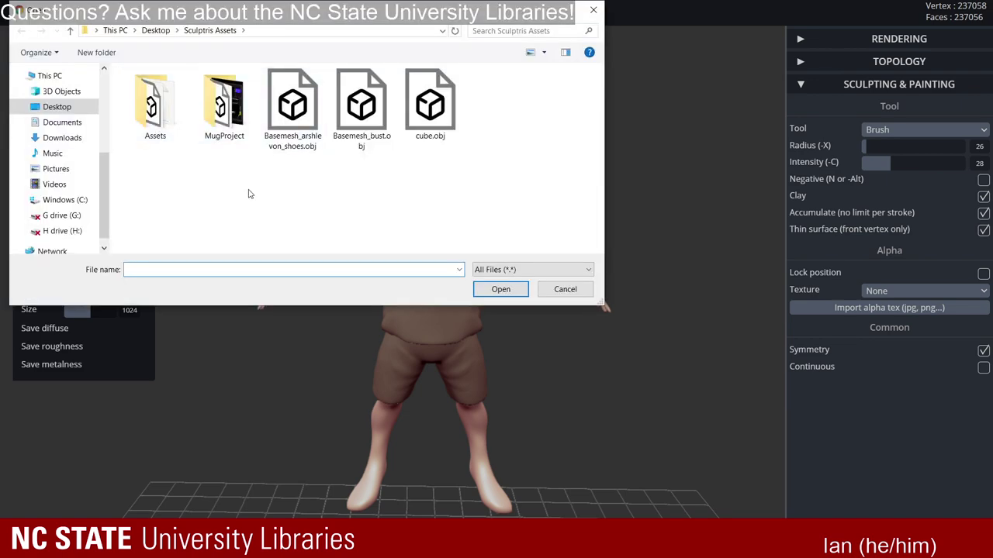
{"action": "left_click", "coordinate": [565, 289]}
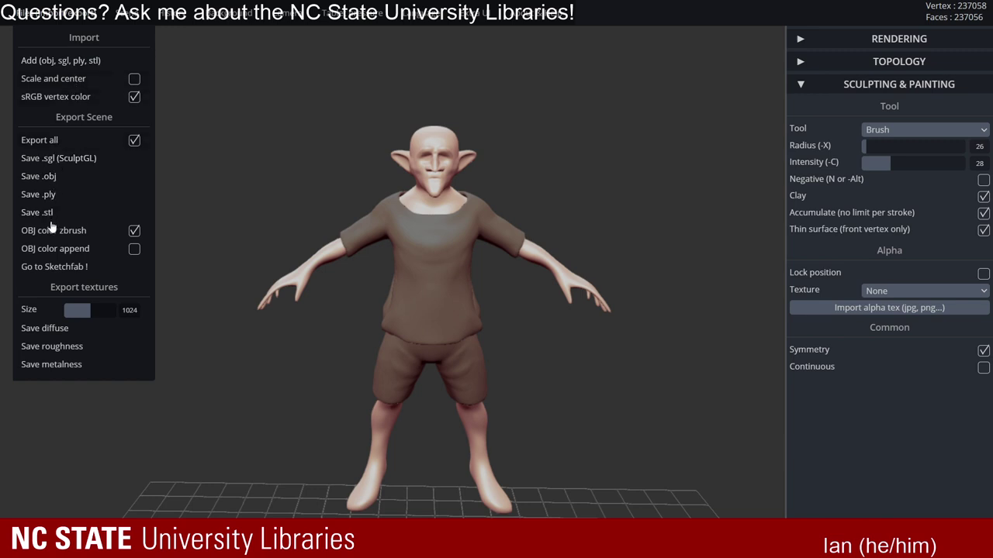
- Save the whole scene with the clothed character as a SculptGL .sgl file
{"action": "left_click", "coordinate": [60, 161]}
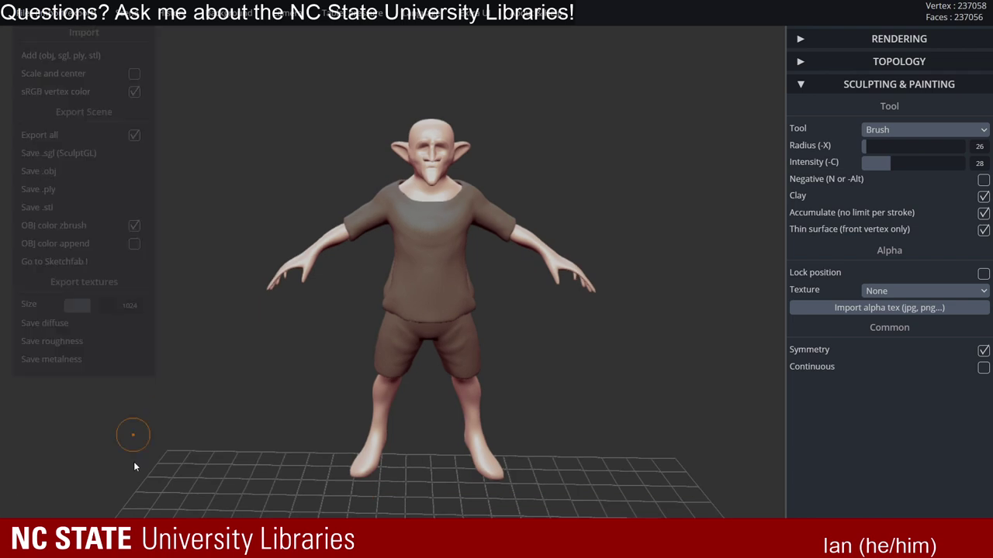
{"action": "left_click", "coordinate": [131, 538]}
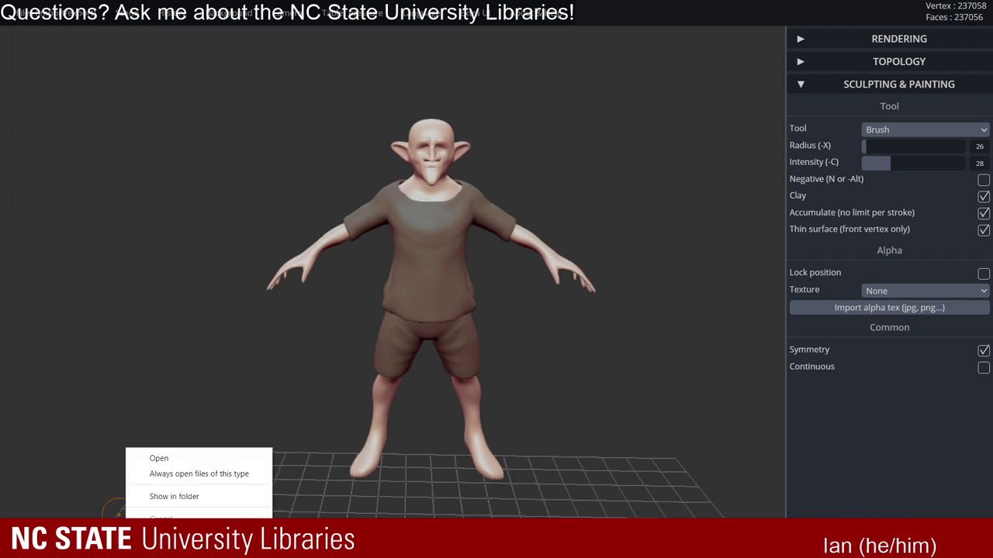
{"action": "left_click", "coordinate": [228, 208]}
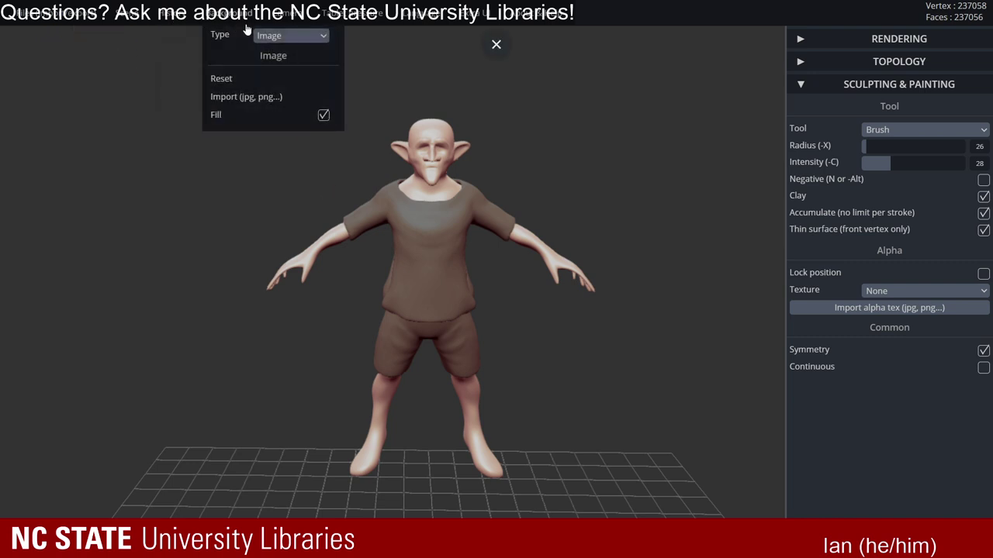
- Clear the whole scene and confirm the removal of the clothed character
{"action": "mouse_move", "coordinate": [175, 13]}
{"action": "mouse_move", "coordinate": [144, 16]}
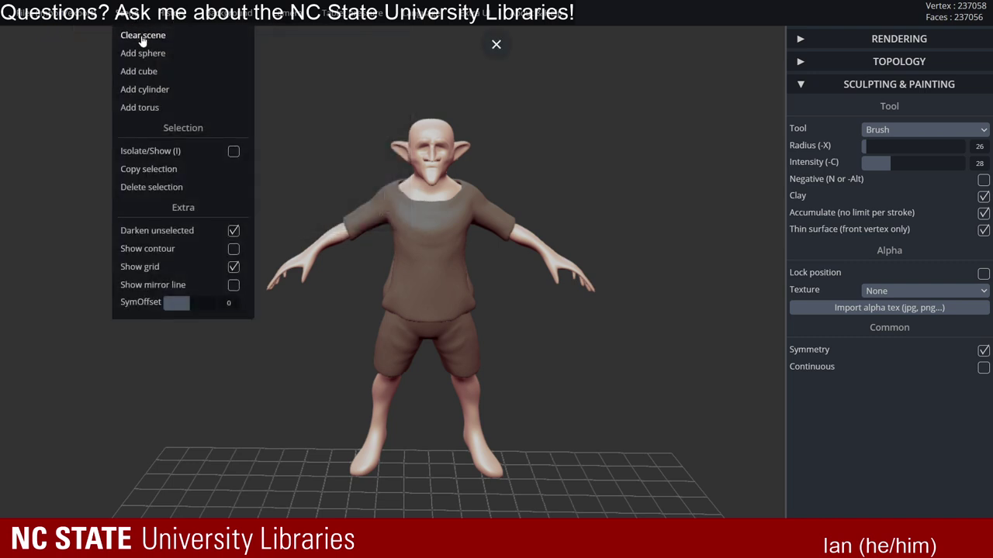
{"action": "left_click", "coordinate": [138, 35]}
{"action": "left_click", "coordinate": [559, 62]}
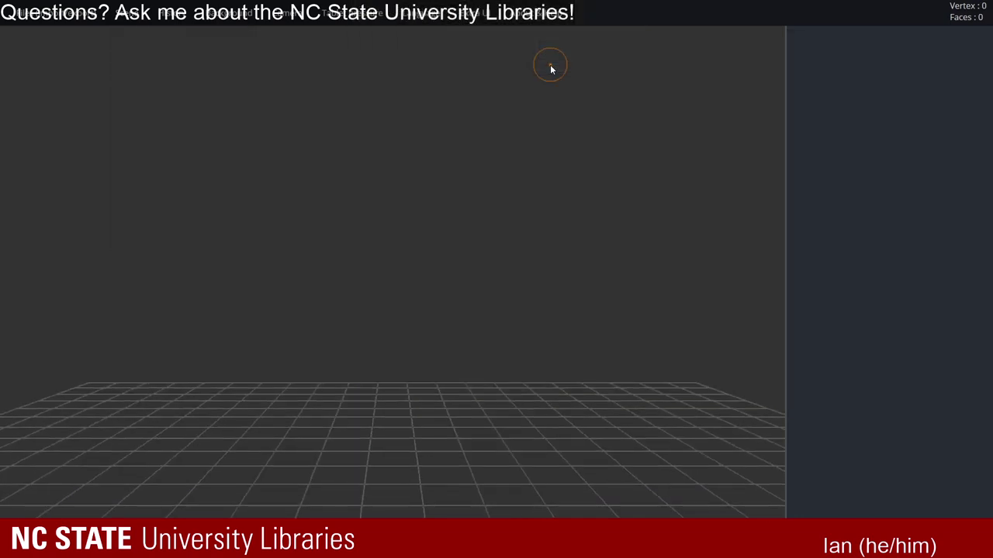
- Import the original base mesh Basemesh_arshlevon_shoes.obj from the Sculptris Assets folder into the empty scene
{"action": "mouse_move", "coordinate": [67, 21]}
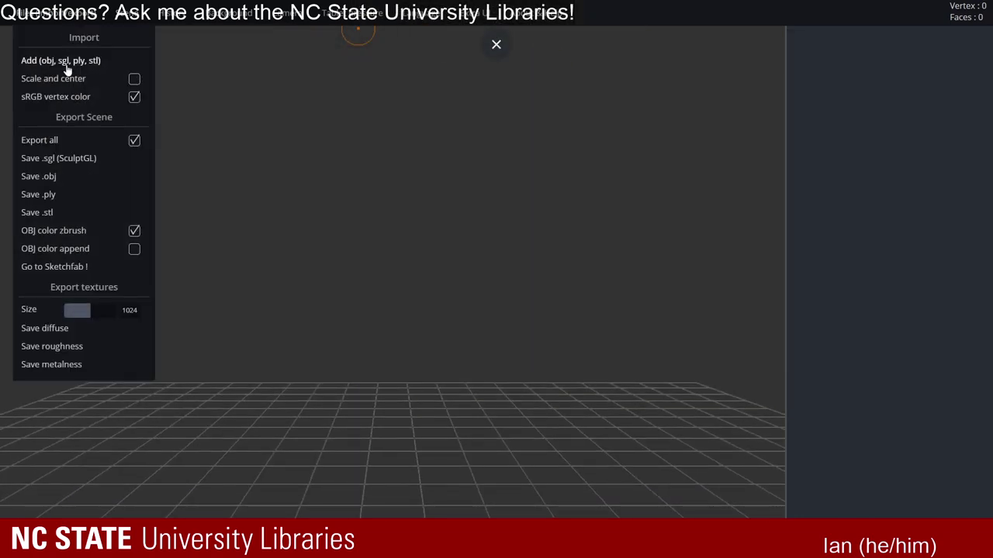
{"action": "left_click", "coordinate": [67, 63]}
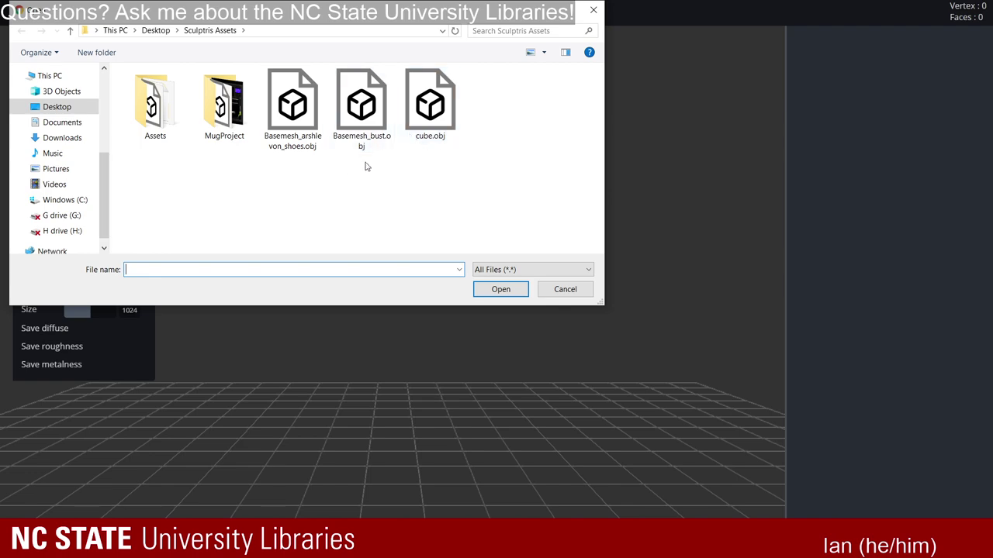
{"action": "left_click", "coordinate": [296, 113]}
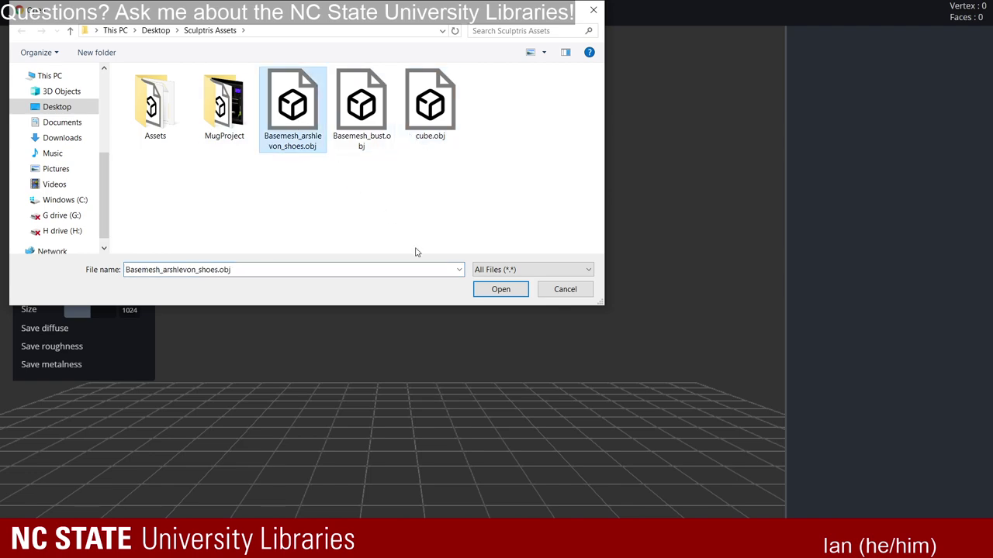
{"action": "left_click", "coordinate": [486, 295]}
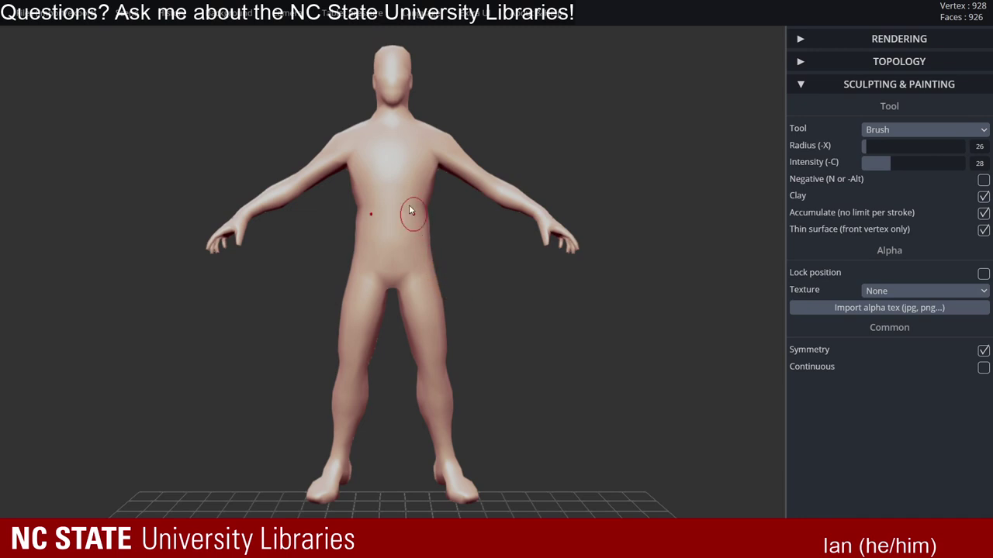
{"action": "scroll", "coordinate": [430, 186], "scroll_direction": "down", "scroll_amount": 2}
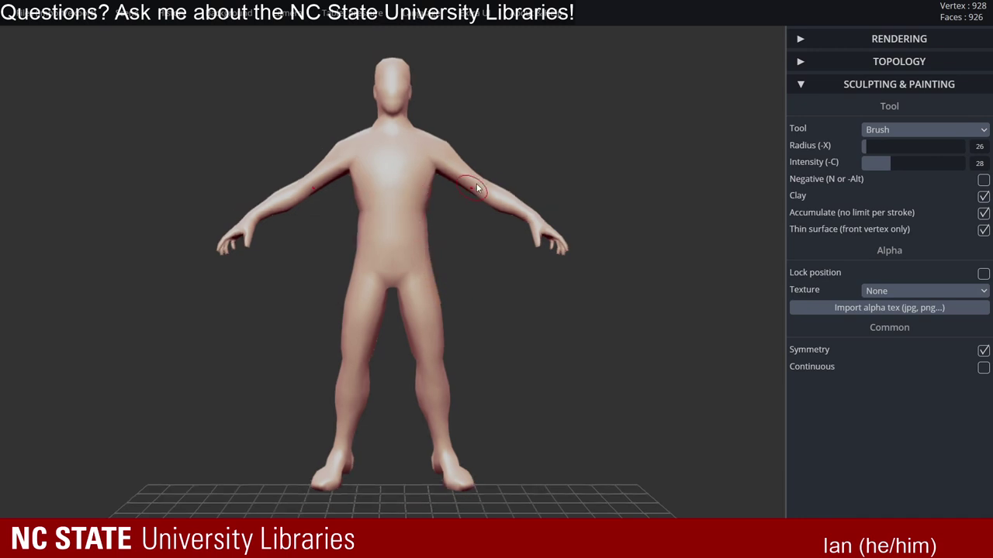
- Move the base mesh sideways along the X axis with Transform, clear of the grid's centre
{"action": "left_click", "coordinate": [920, 130]}
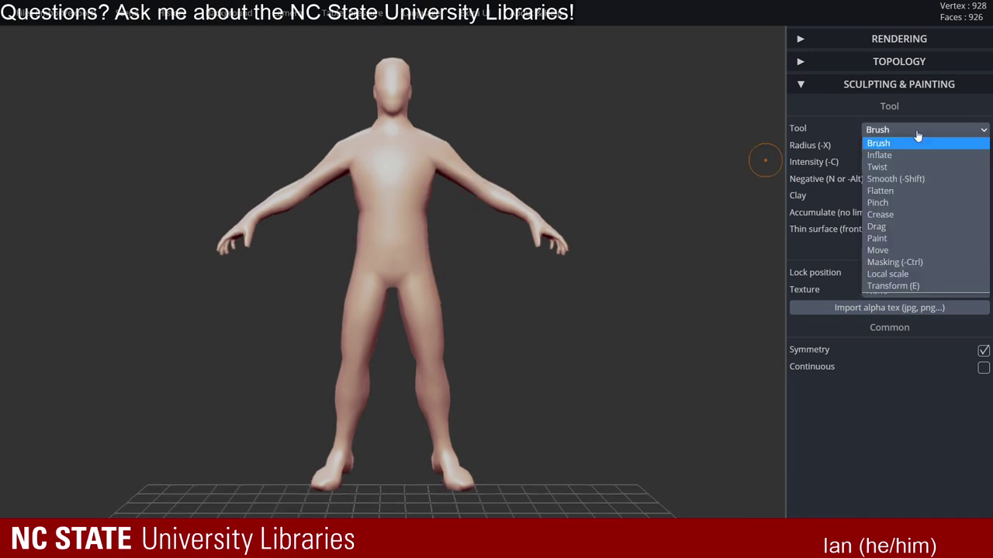
{"action": "left_click", "coordinate": [932, 286]}
{"action": "left_click_drag", "start_coordinate": [464, 278], "coordinate": [163, 247]}
{"action": "mouse_move", "coordinate": [79, 18]}
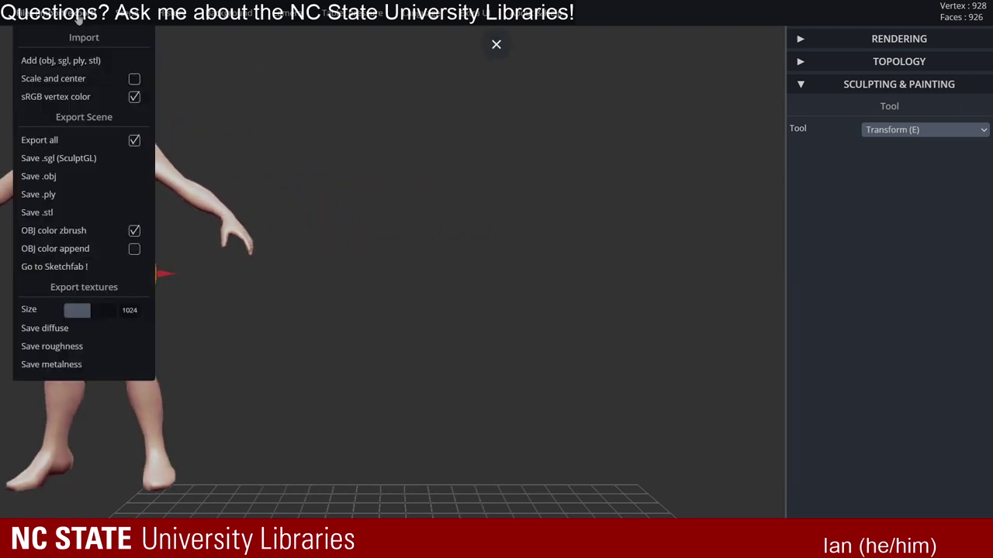
{"action": "left_click", "coordinate": [90, 63]}
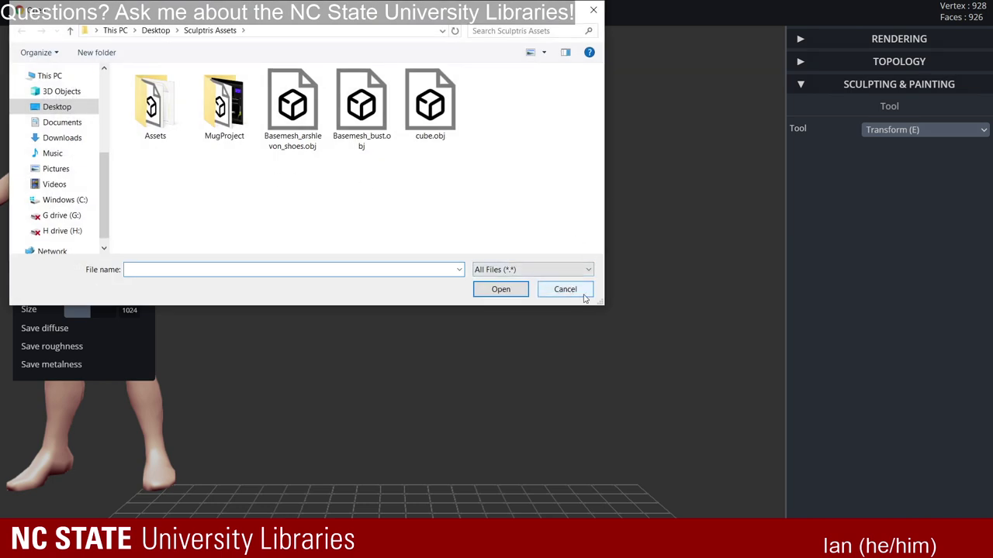
{"action": "left_click", "coordinate": [580, 290]}
- Show the saved scene file in the Downloads folder and move yourMesh (1).sgl into the Sculptris Assets folder
{"action": "left_click", "coordinate": [132, 536]}
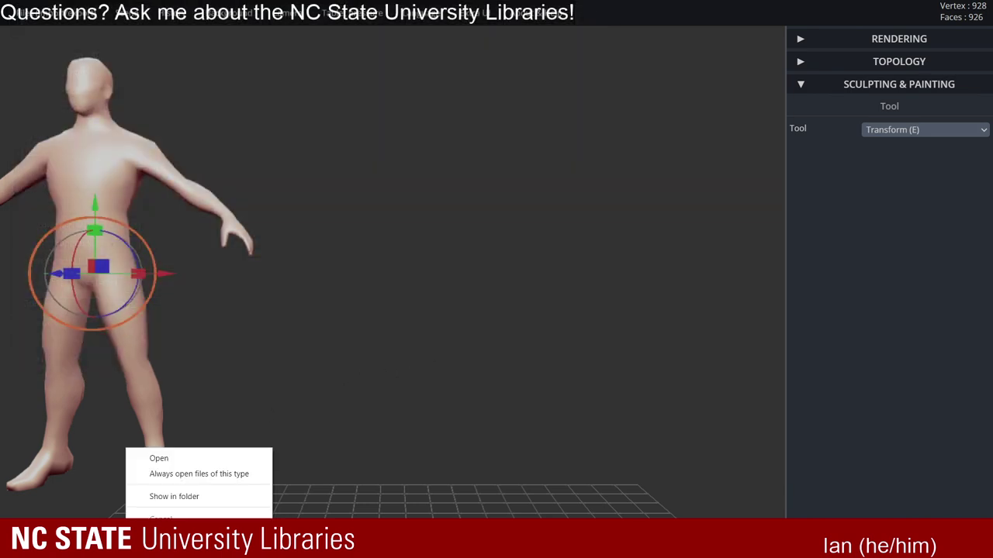
{"action": "left_click", "coordinate": [197, 498]}
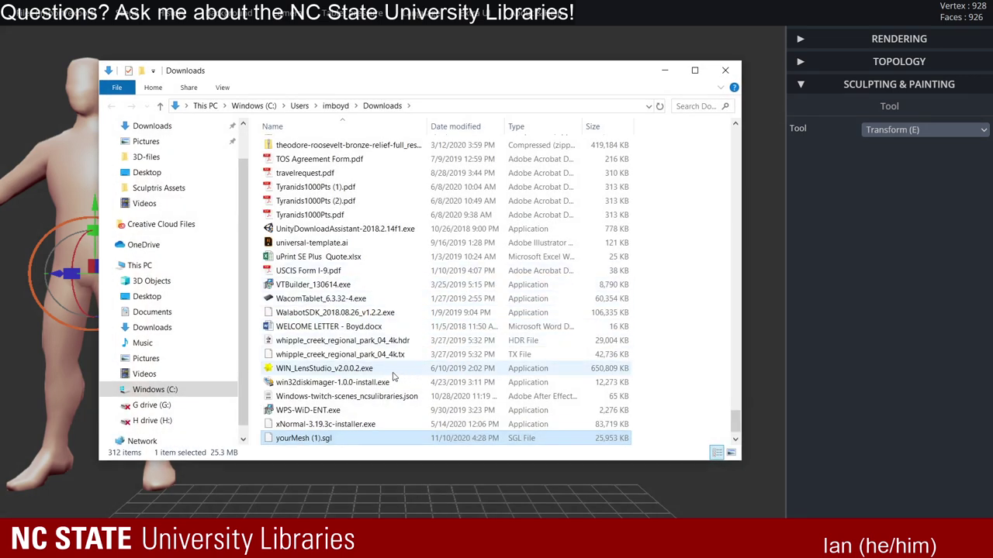
{"action": "scroll", "coordinate": [392, 375], "scroll_direction": "down", "scroll_amount": 1}
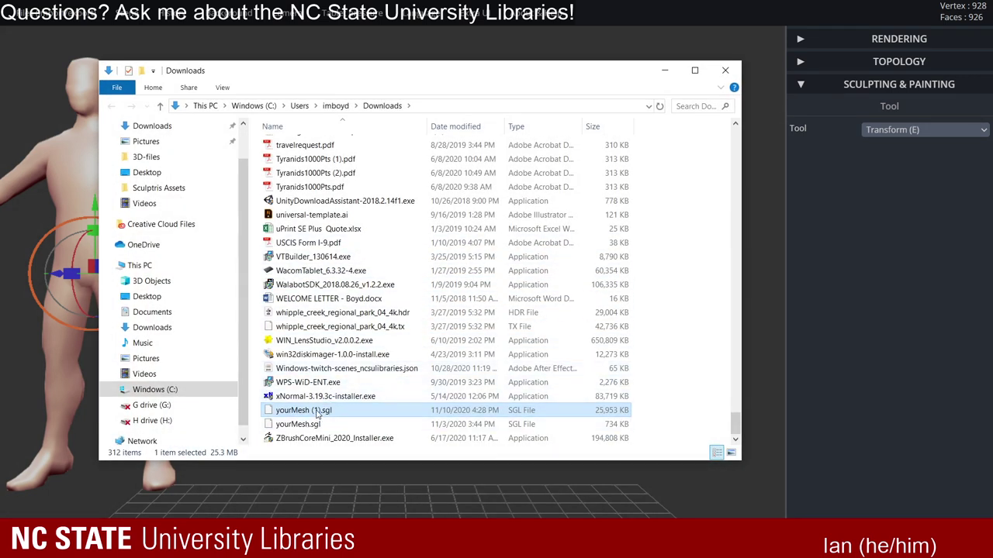
{"action": "mouse_move", "coordinate": [308, 411]}
{"action": "left_mouse_down"}
{"action": "mouse_move", "coordinate": [225, 314]}
{"action": "mouse_move", "coordinate": [206, 132]}
{"action": "mouse_move", "coordinate": [197, 172]}
{"action": "mouse_move", "coordinate": [178, 104]}
{"action": "mouse_move", "coordinate": [188, 193]}
{"action": "left_mouse_up"}
{"action": "left_click", "coordinate": [725, 70]}
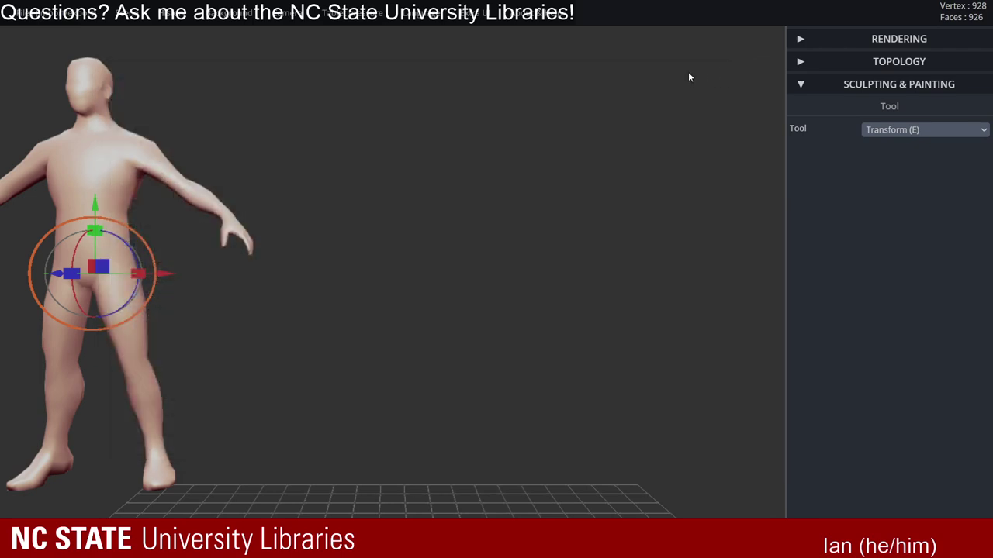
- Import yourMesh (1).sgl from the Sculptris Assets folder to place the clothed character beside the base mesh
{"action": "mouse_move", "coordinate": [189, 8]}
{"action": "mouse_move", "coordinate": [76, 11]}
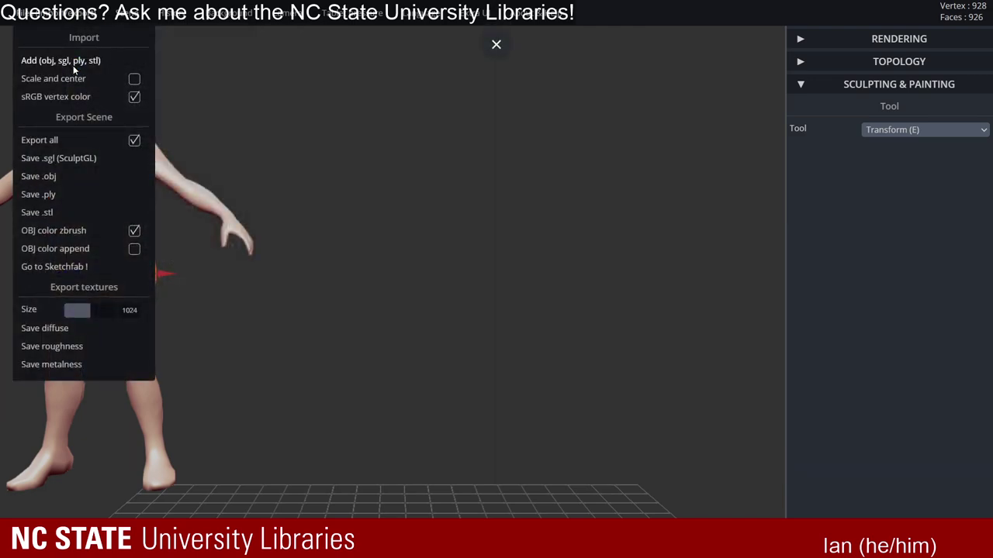
{"action": "left_click", "coordinate": [74, 66]}
{"action": "left_click", "coordinate": [499, 134]}
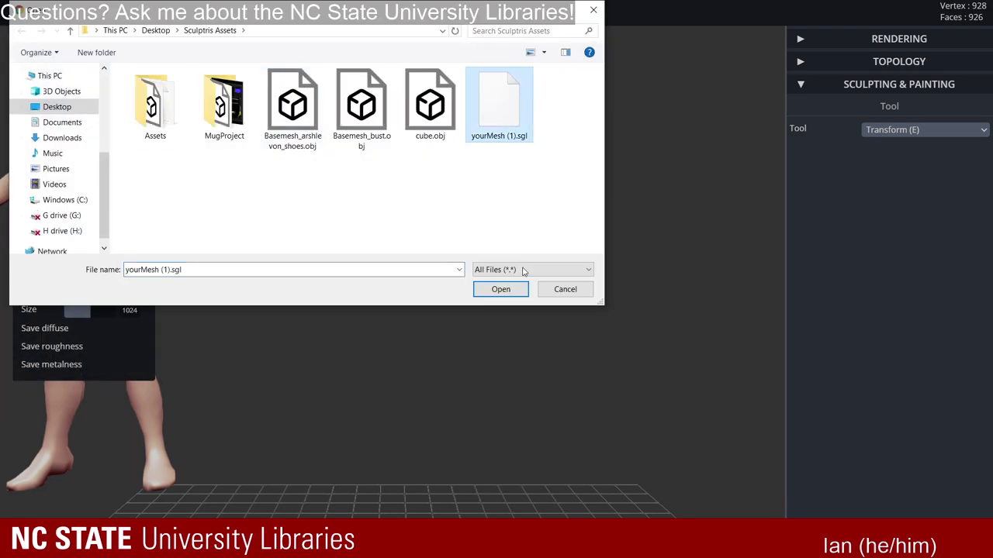
{"action": "left_click", "coordinate": [508, 292]}
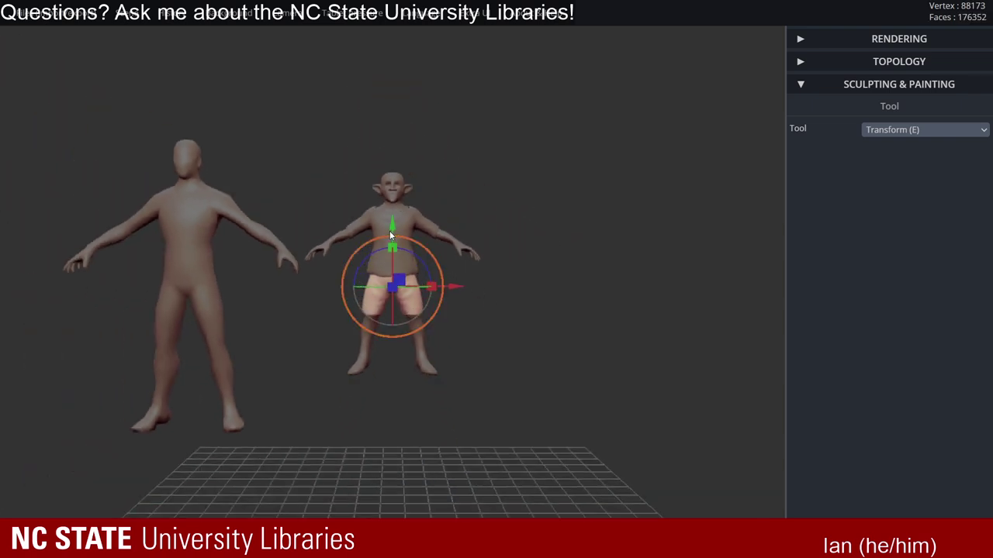
- Select the character's body, shirt and shorts together and move them down along the vertical axis to the grid
{"action": "left_click", "coordinate": [397, 184]}
{"action": "key", "text": "shift"}
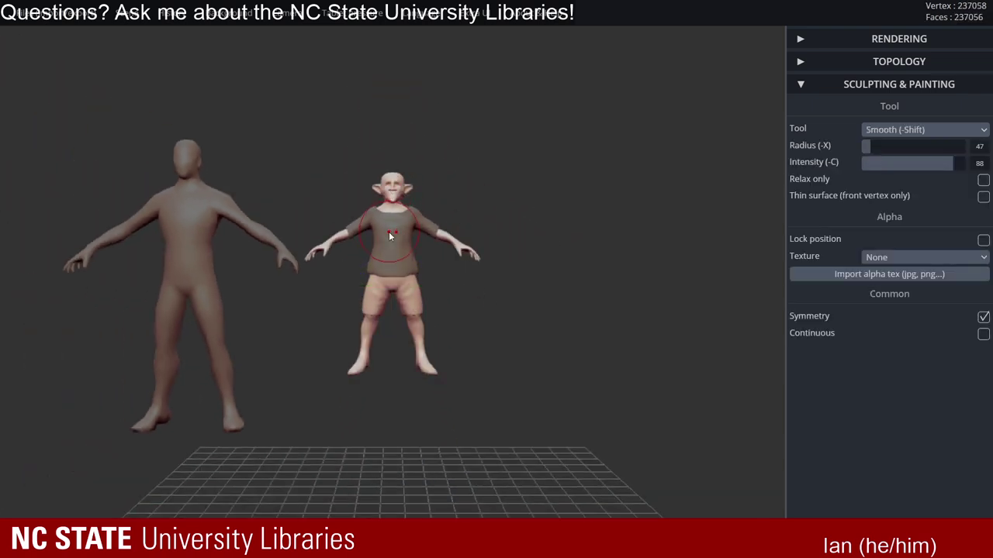
{"action": "left_click", "coordinate": [389, 232], "text": "shift"}
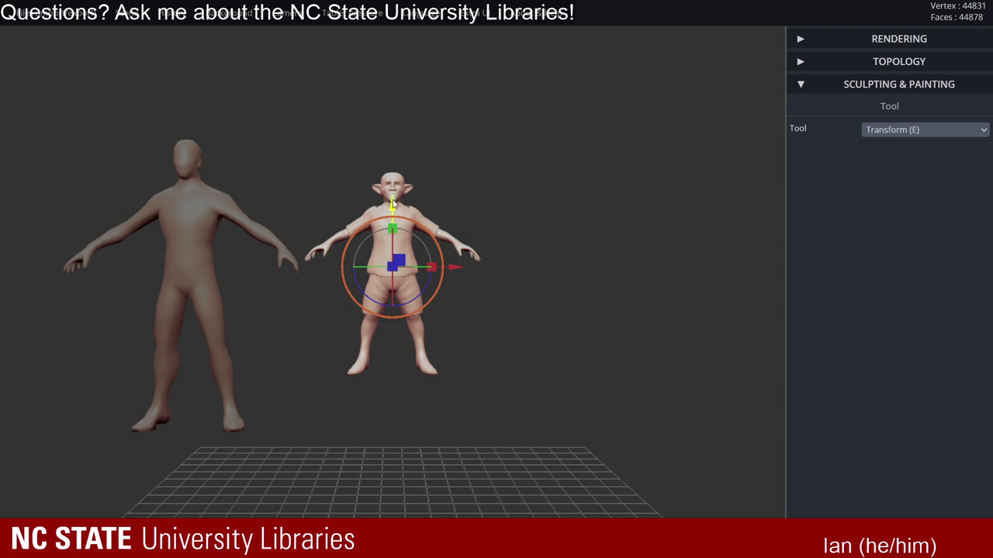
{"action": "left_click_drag", "start_coordinate": [392, 203], "coordinate": [398, 248]}
- Compare the goblin-like character with the original base mesh side by side from a raised angle
{"action": "scroll", "coordinate": [465, 208], "scroll_direction": "up", "scroll_amount": 5}
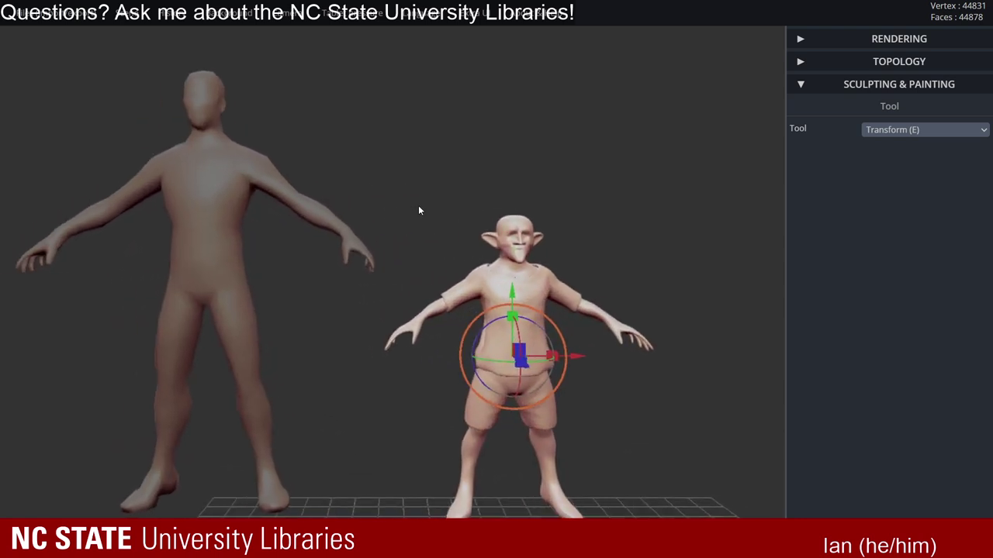
{"action": "middle_click_drag", "start_coordinate": [419, 207], "coordinate": [431, 189]}
{"action": "left_click_drag", "start_coordinate": [431, 189], "coordinate": [455, 153]}
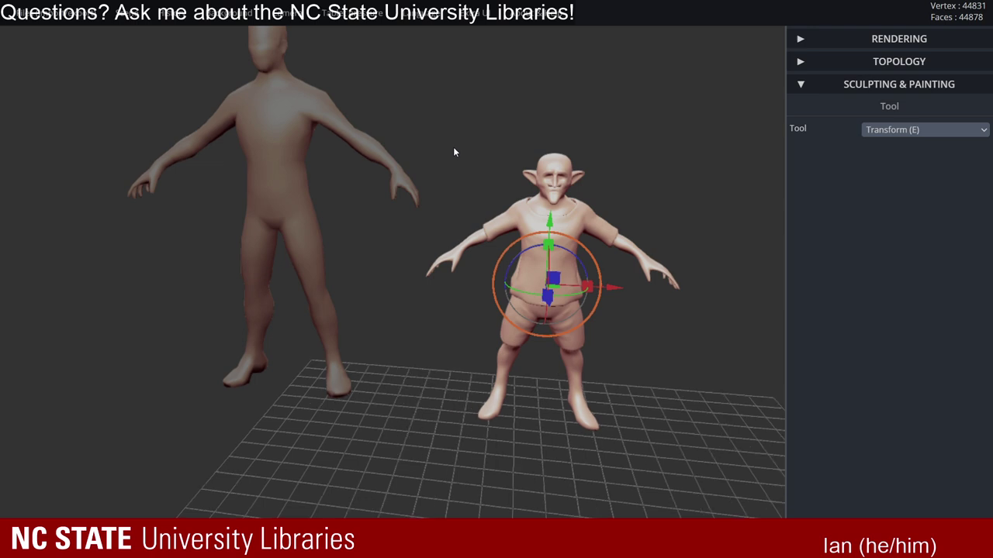
{"action": "left_click_drag", "start_coordinate": [455, 153], "coordinate": [428, 169]}
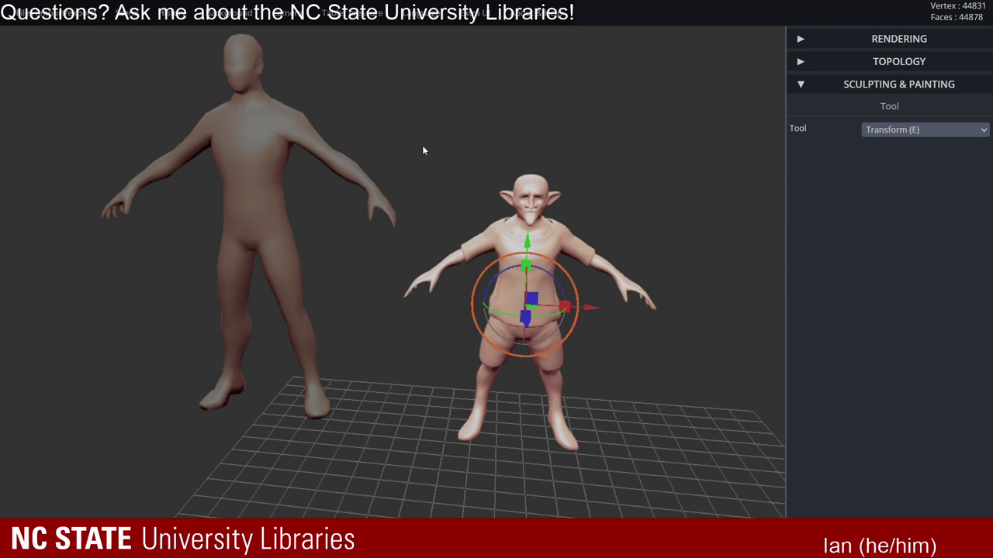
{"action": "left_click_drag", "start_coordinate": [423, 150], "coordinate": [452, 183]}
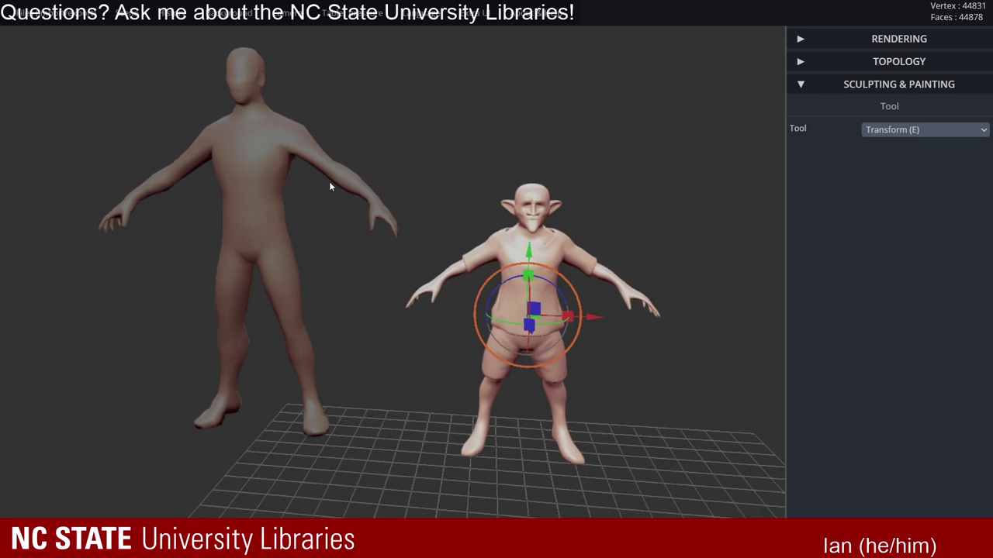